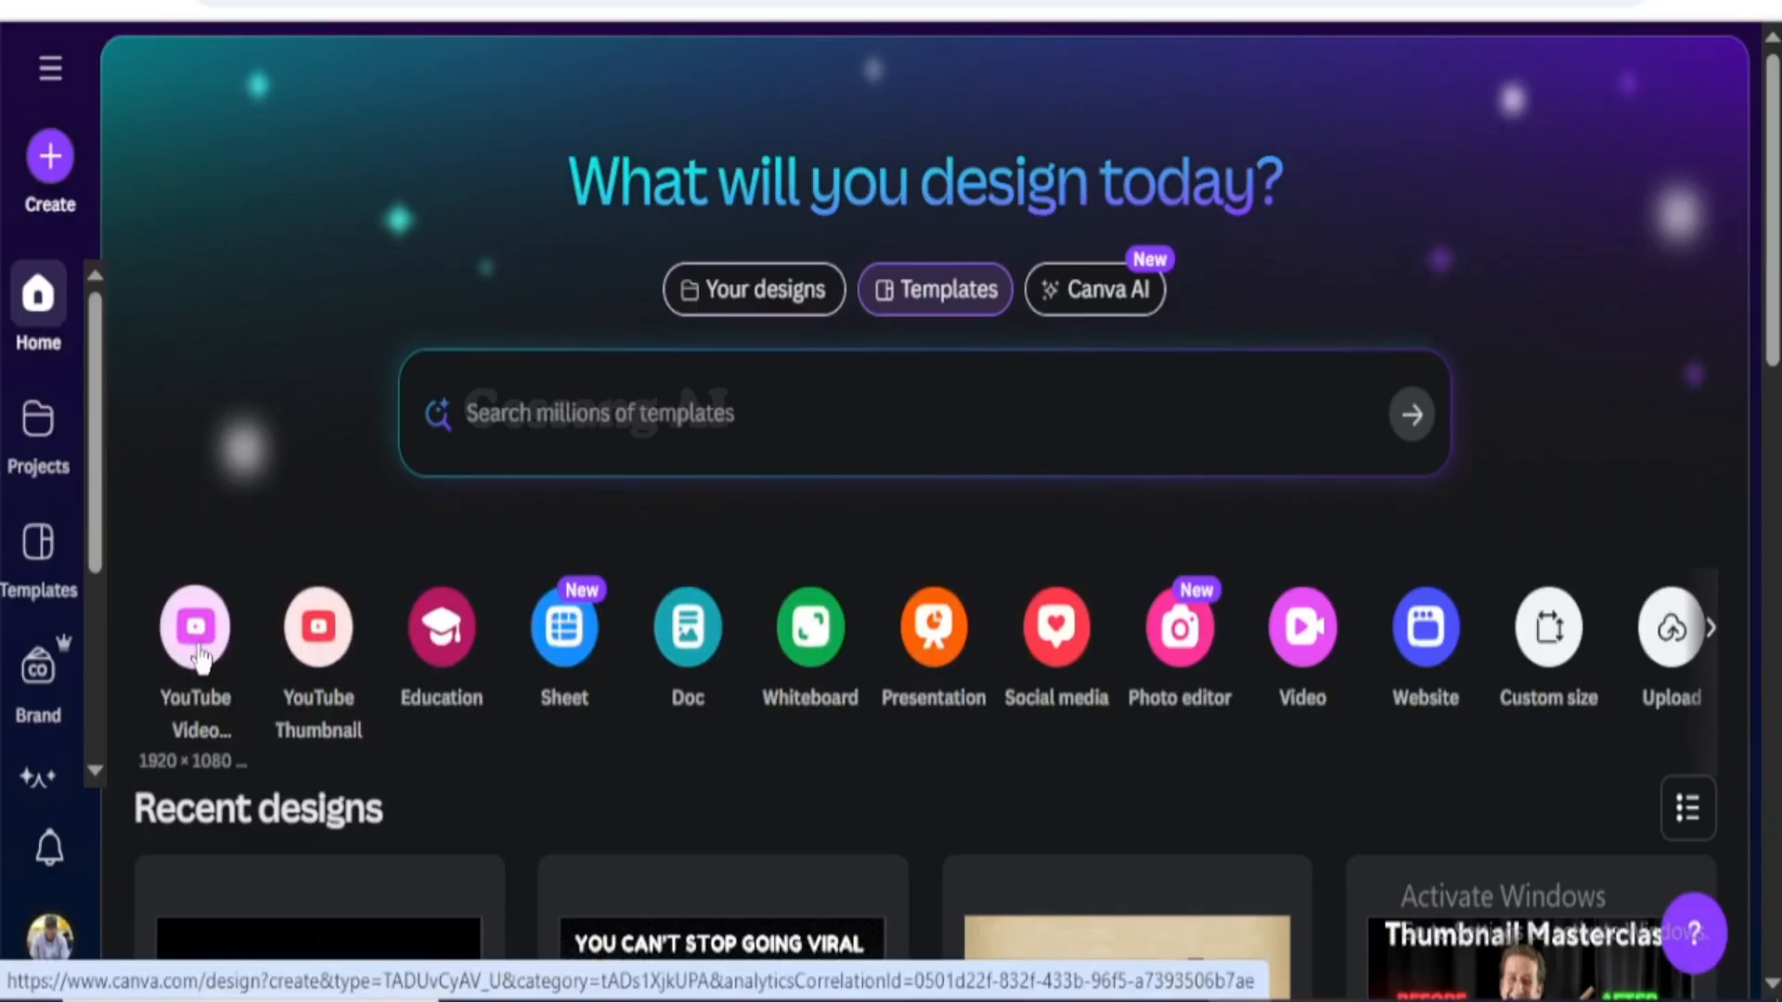
Create a blank YouTube Video design and look through the suggested video templates
click(197, 654)
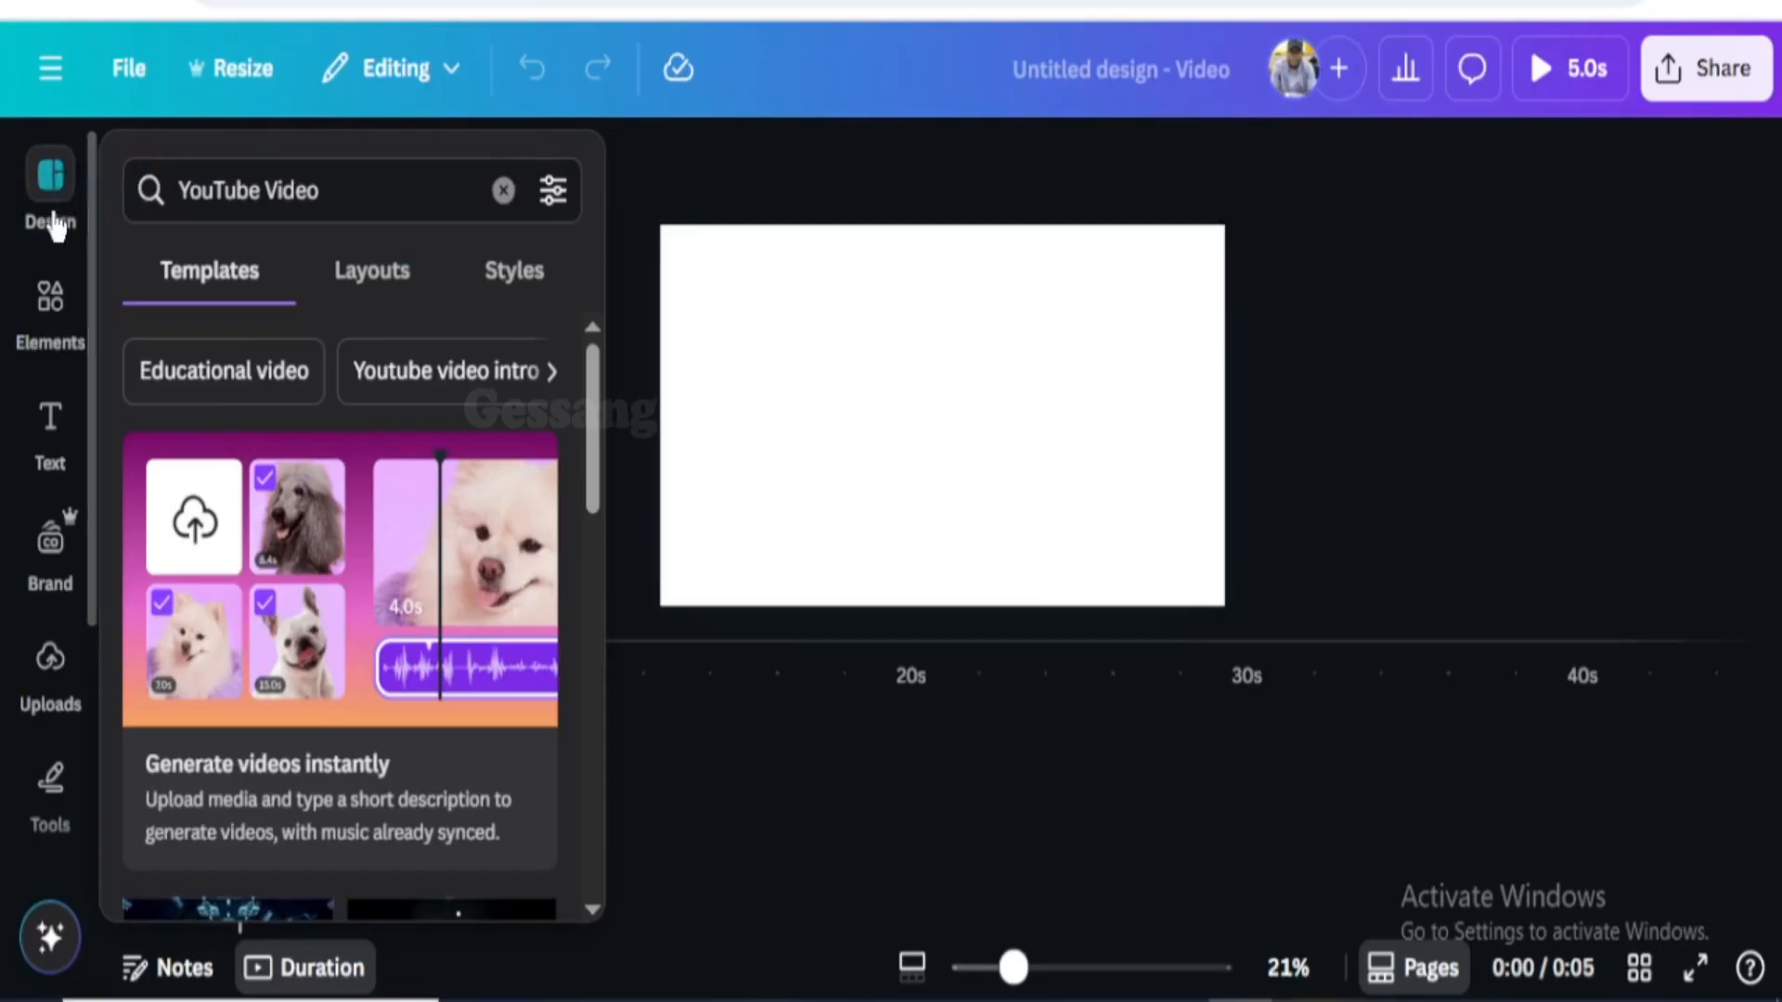
scroll(320, 691, down, 1)
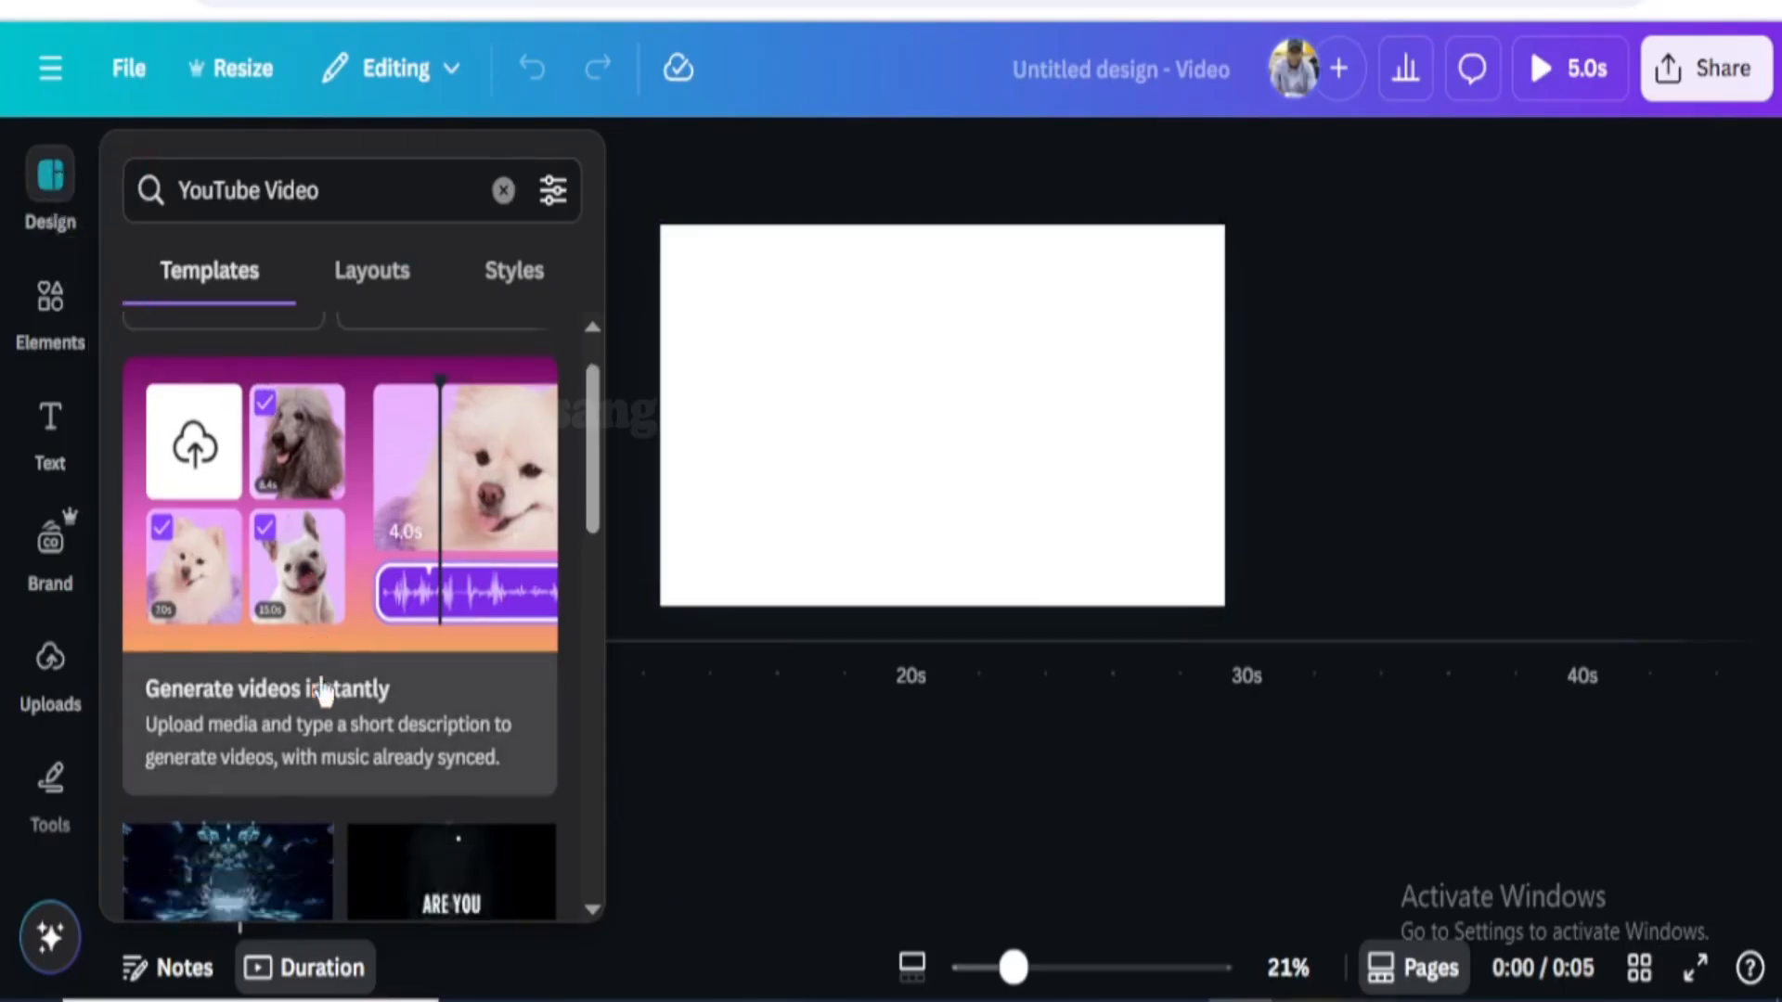
scroll(325, 705, down, 6)
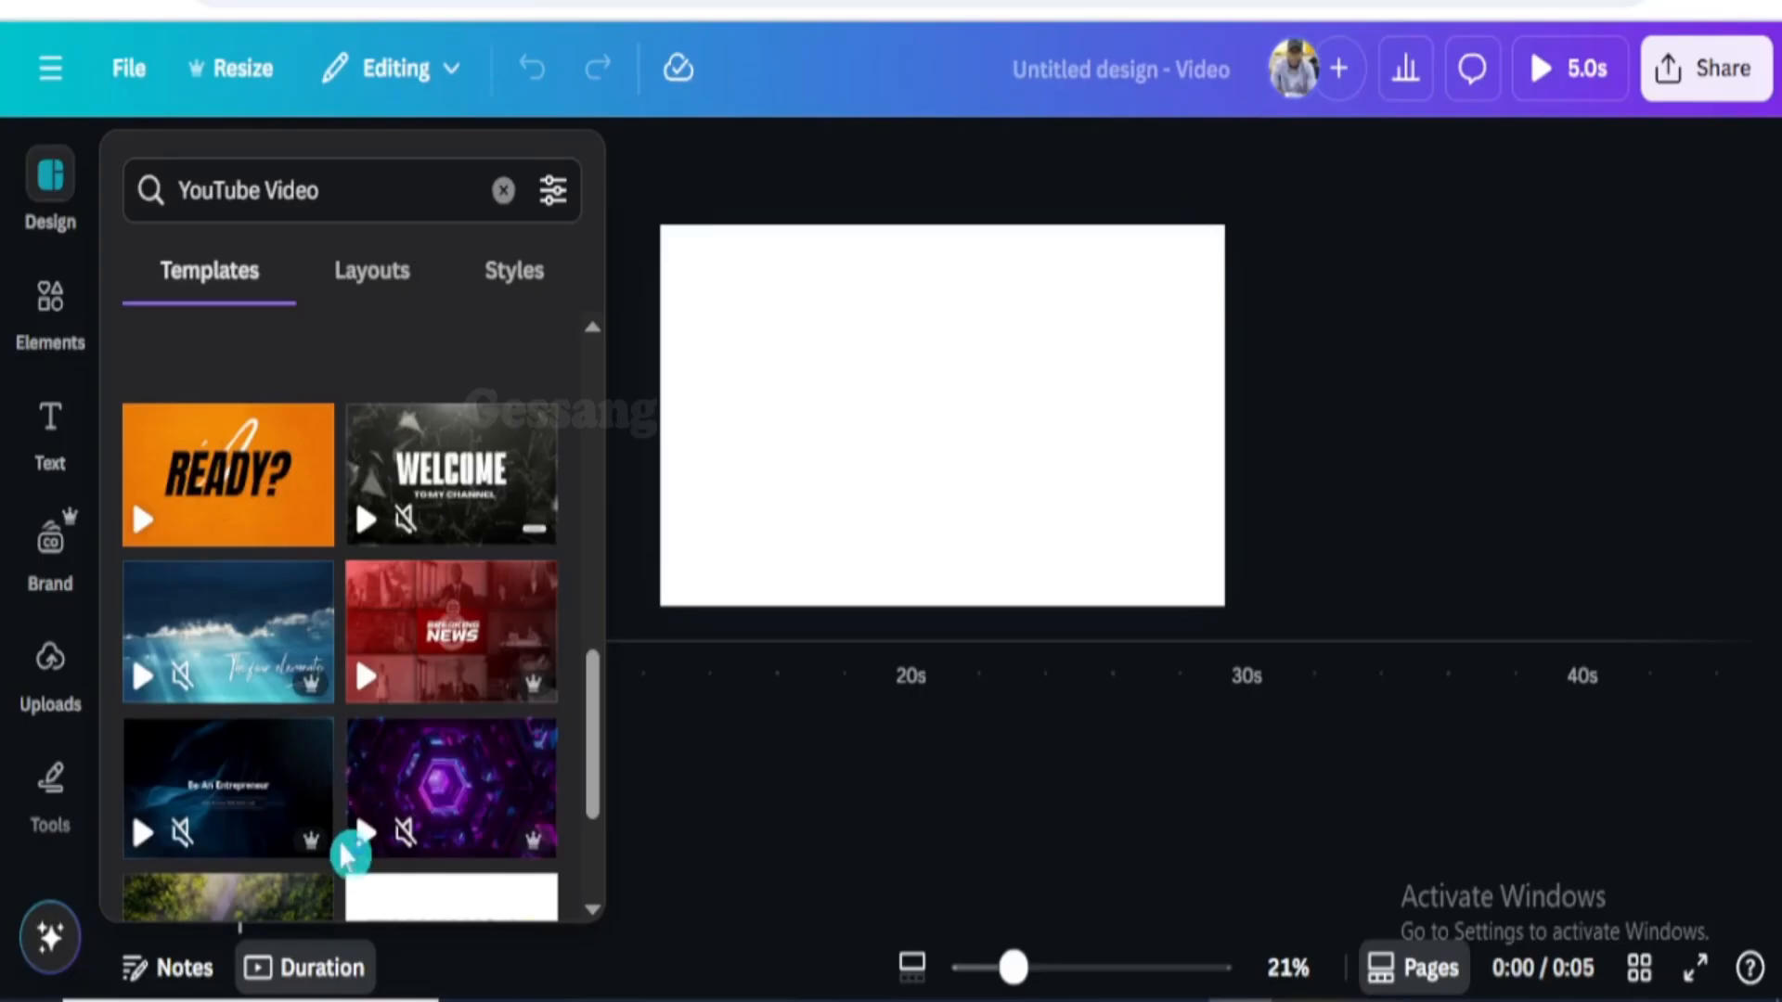
scroll(301, 781, up, 4)
scroll(307, 785, up, 6)
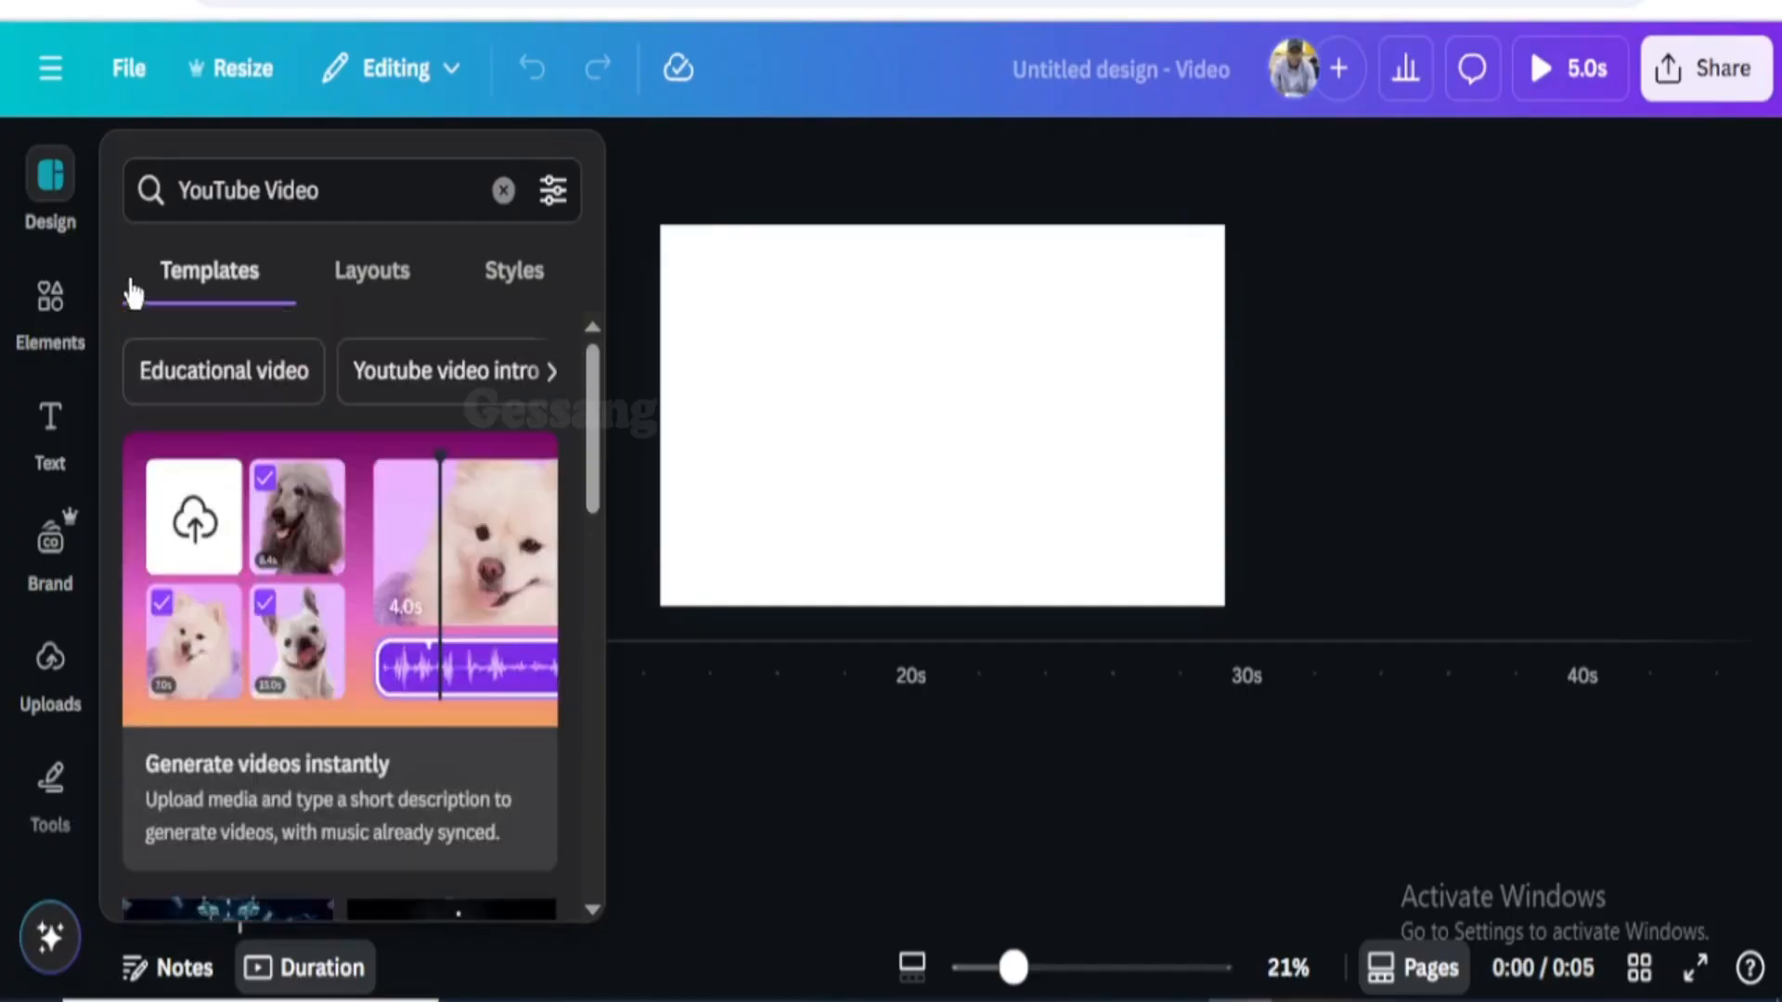
Look through the available elements, from audio and videos to frames, grids, shapes, charts, sheets and tables
click(56, 315)
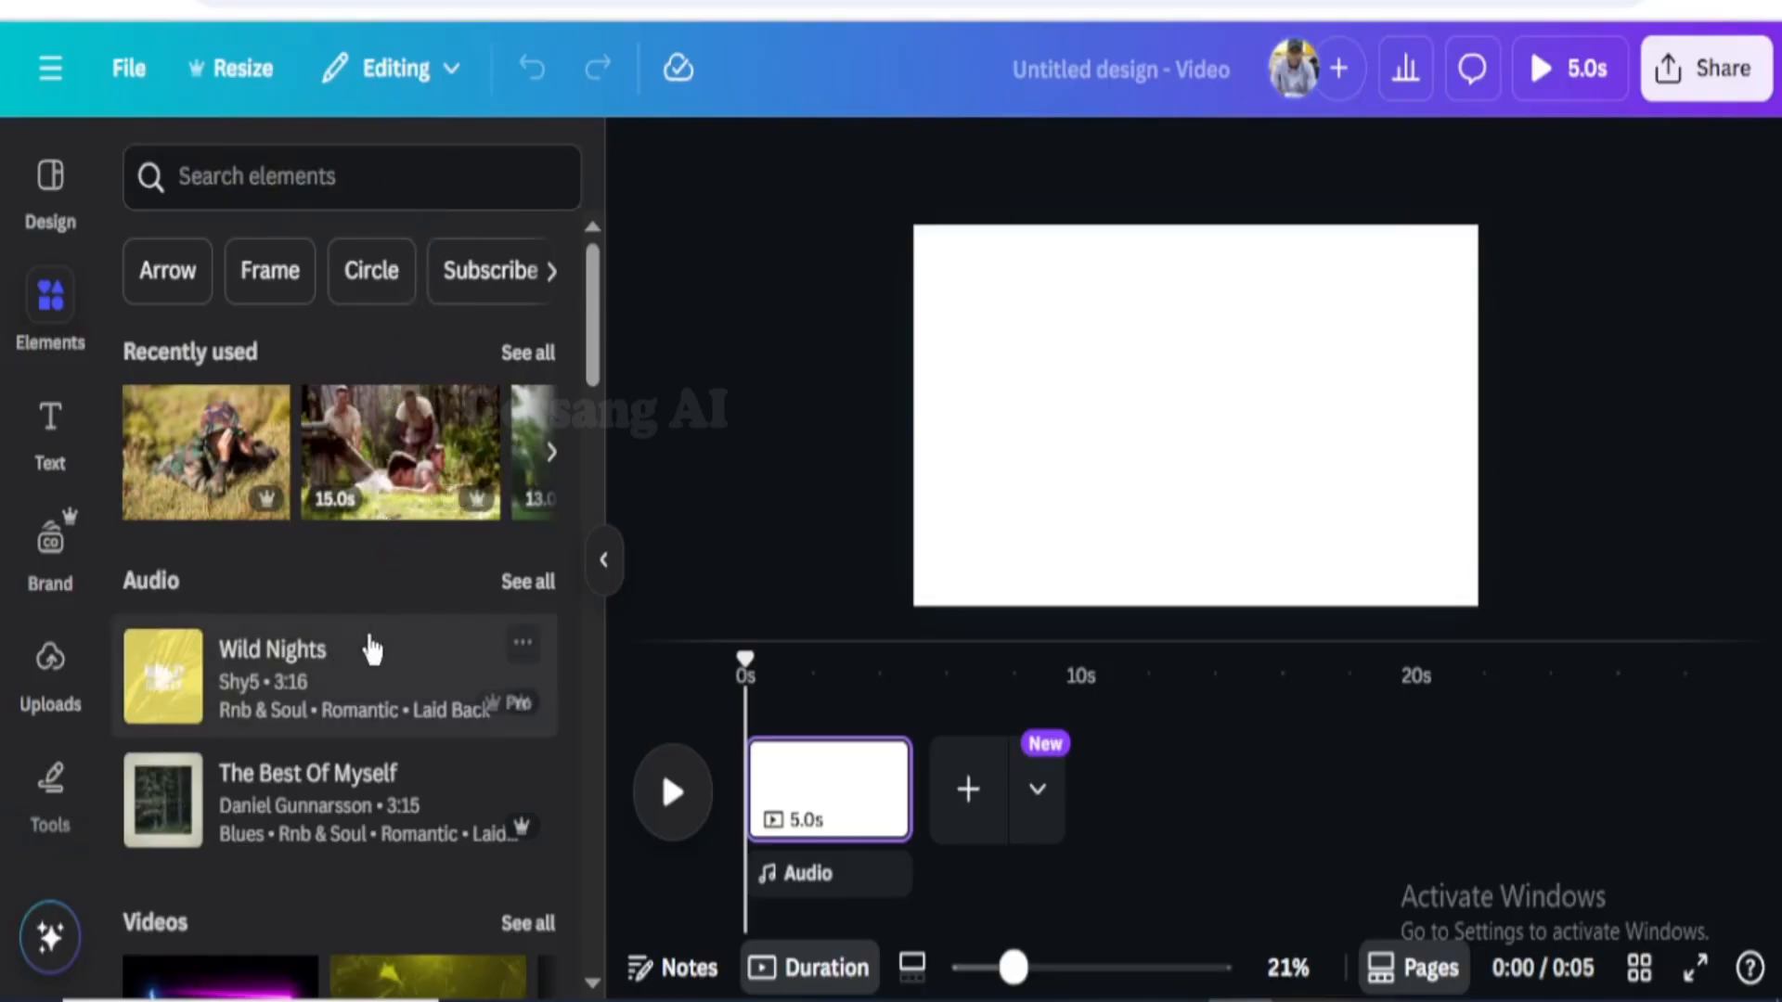
scroll(359, 807, down, 4)
scroll(358, 839, down, 12)
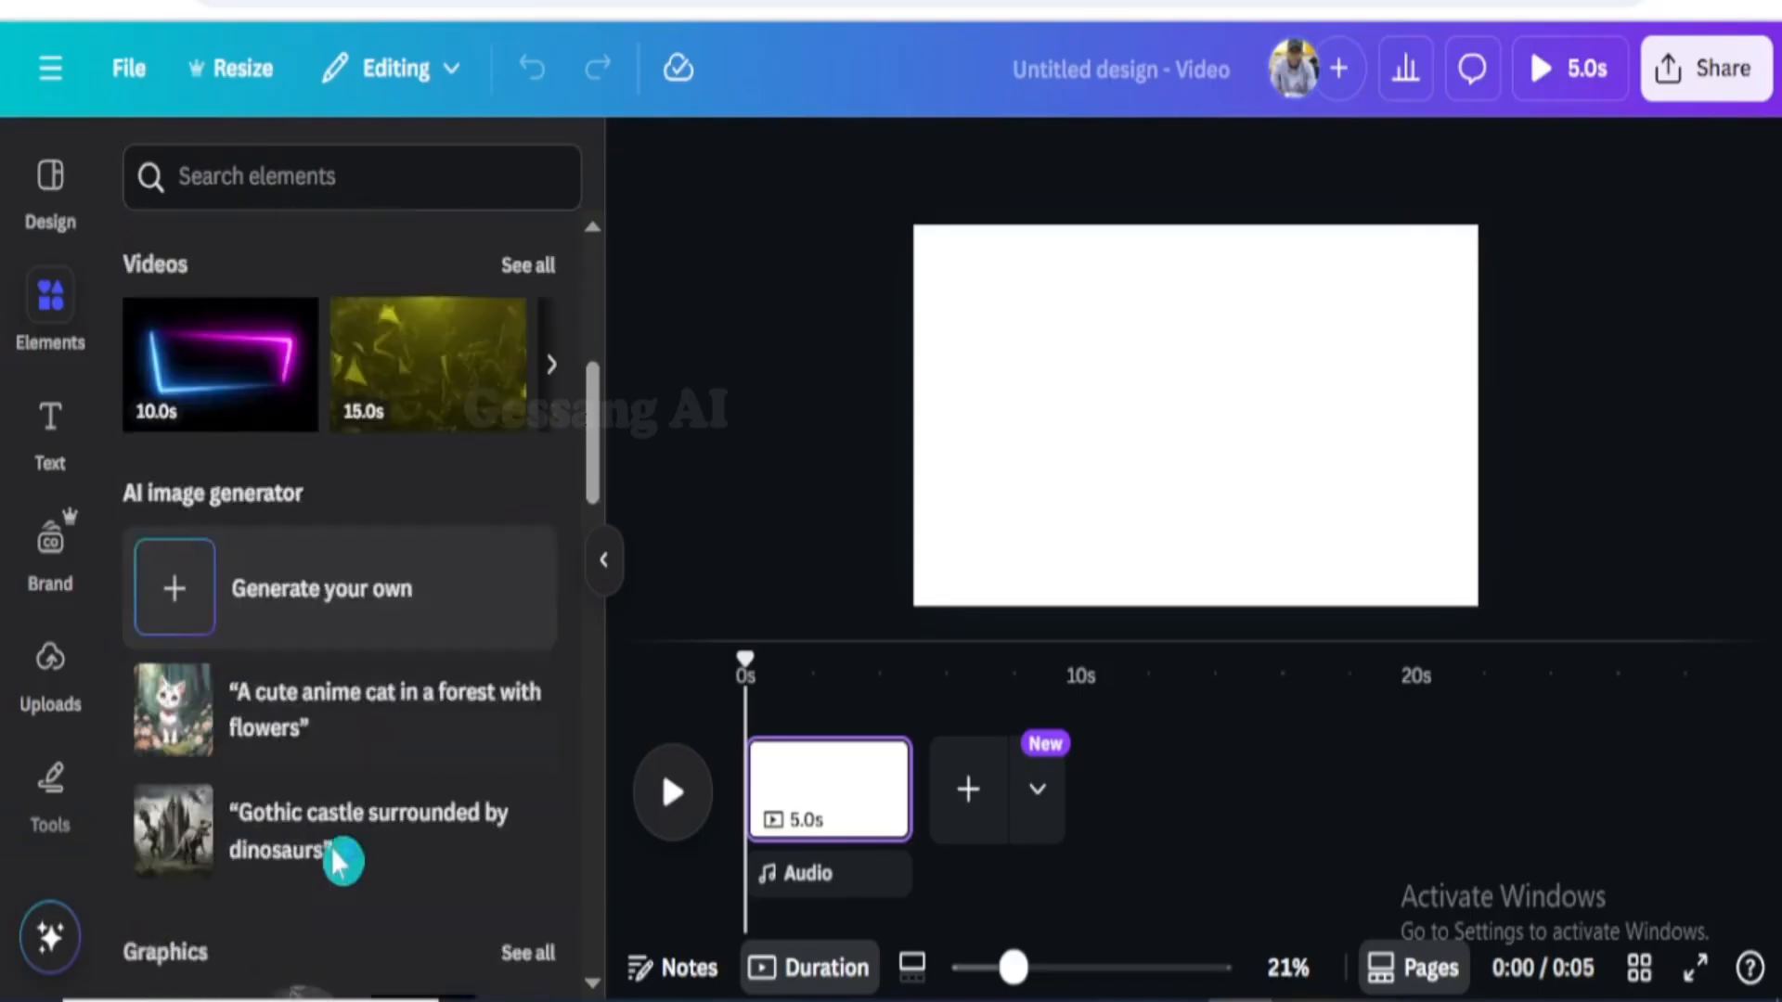
scroll(265, 814, down, 13)
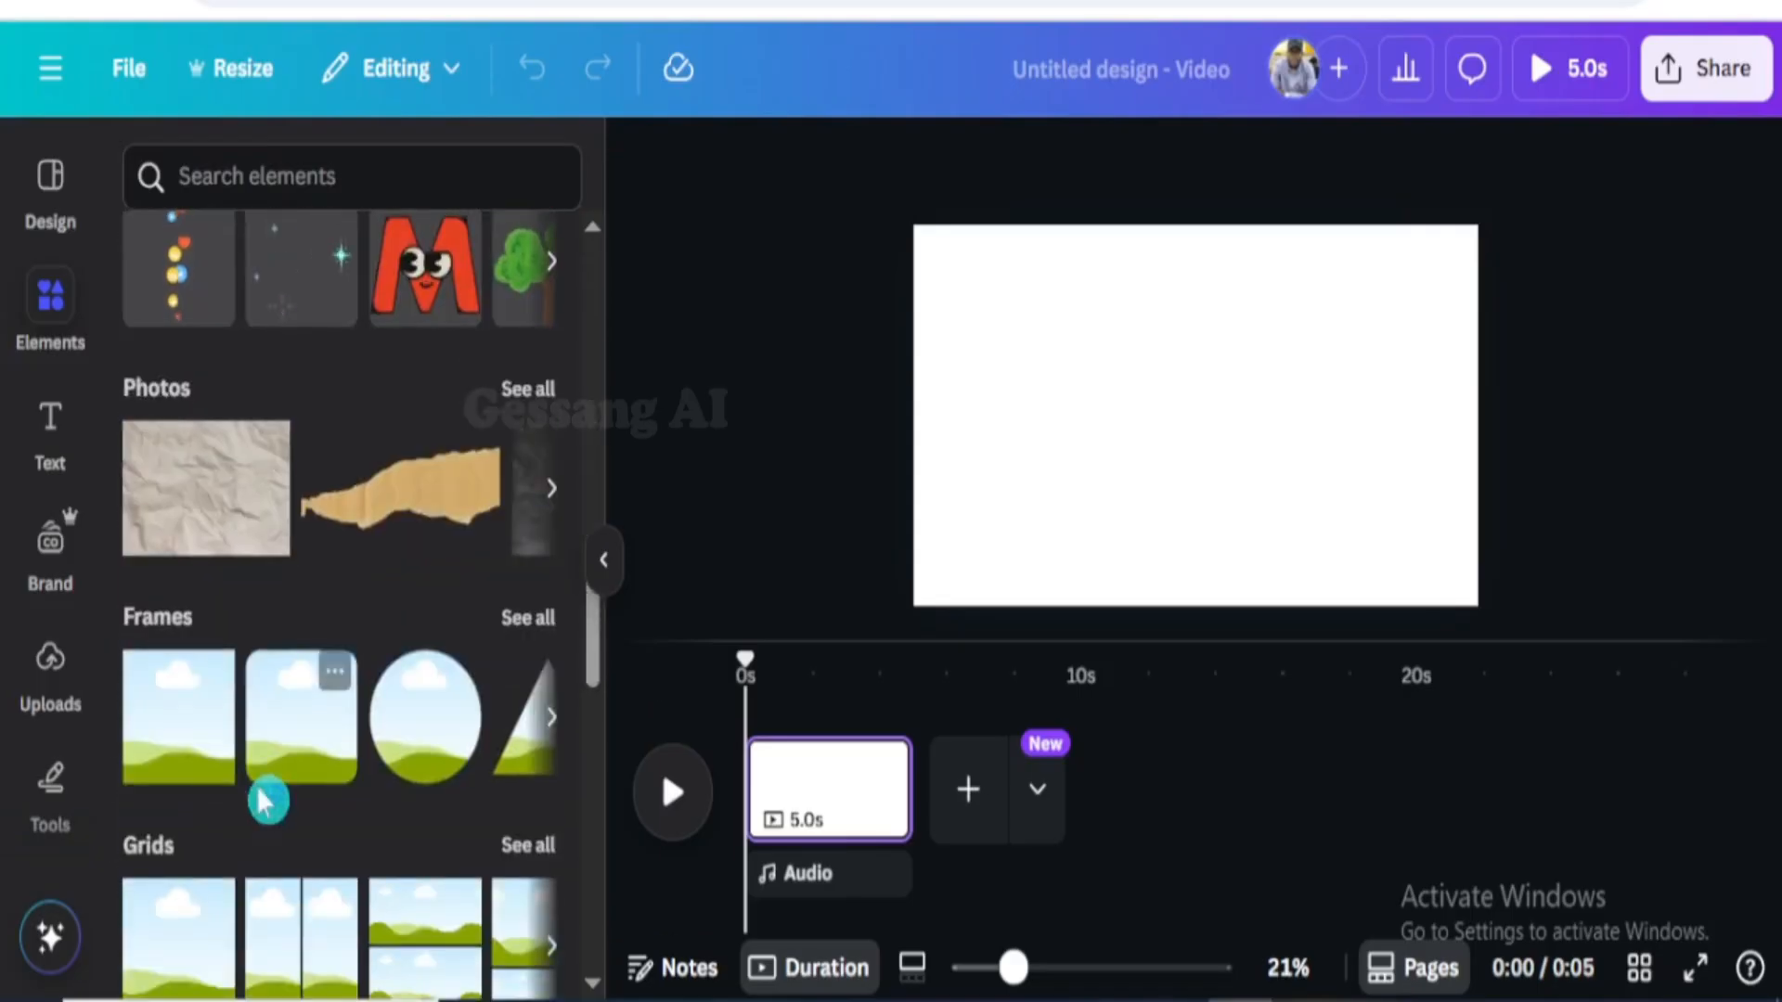
scroll(260, 821, down, 10)
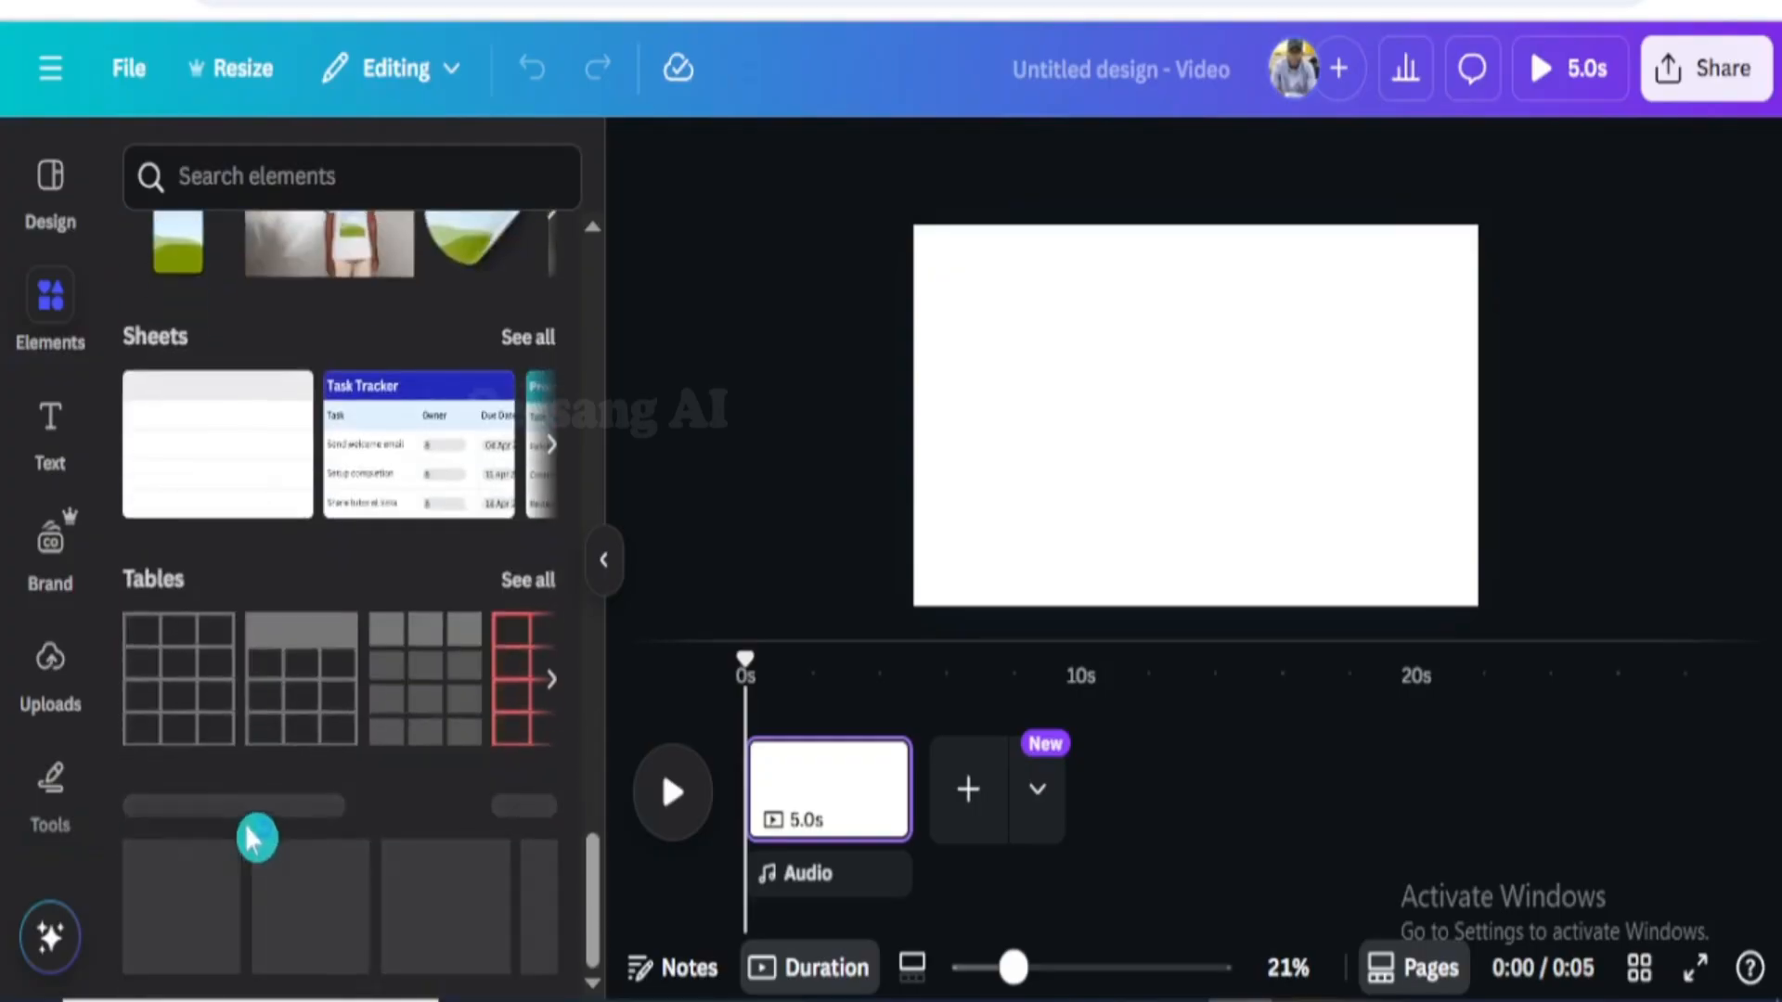
scroll(167, 649, up, 15)
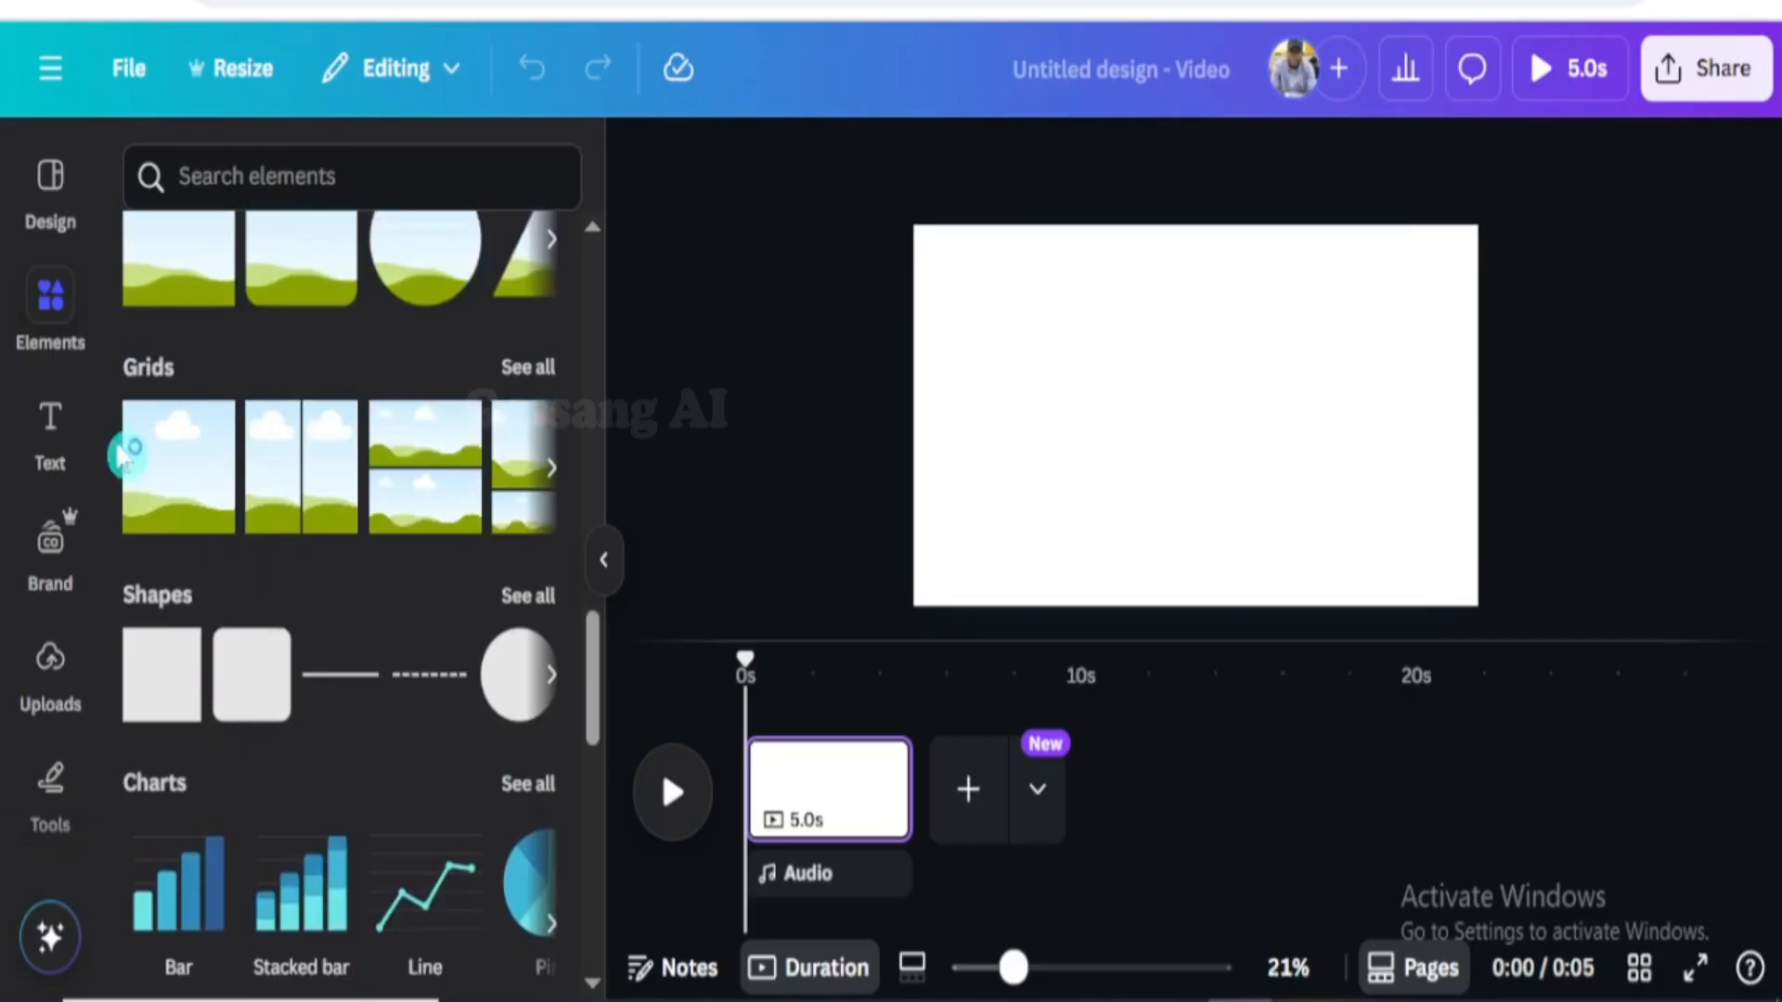
Look through the text options, including the default text styles and dynamic text
click(51, 436)
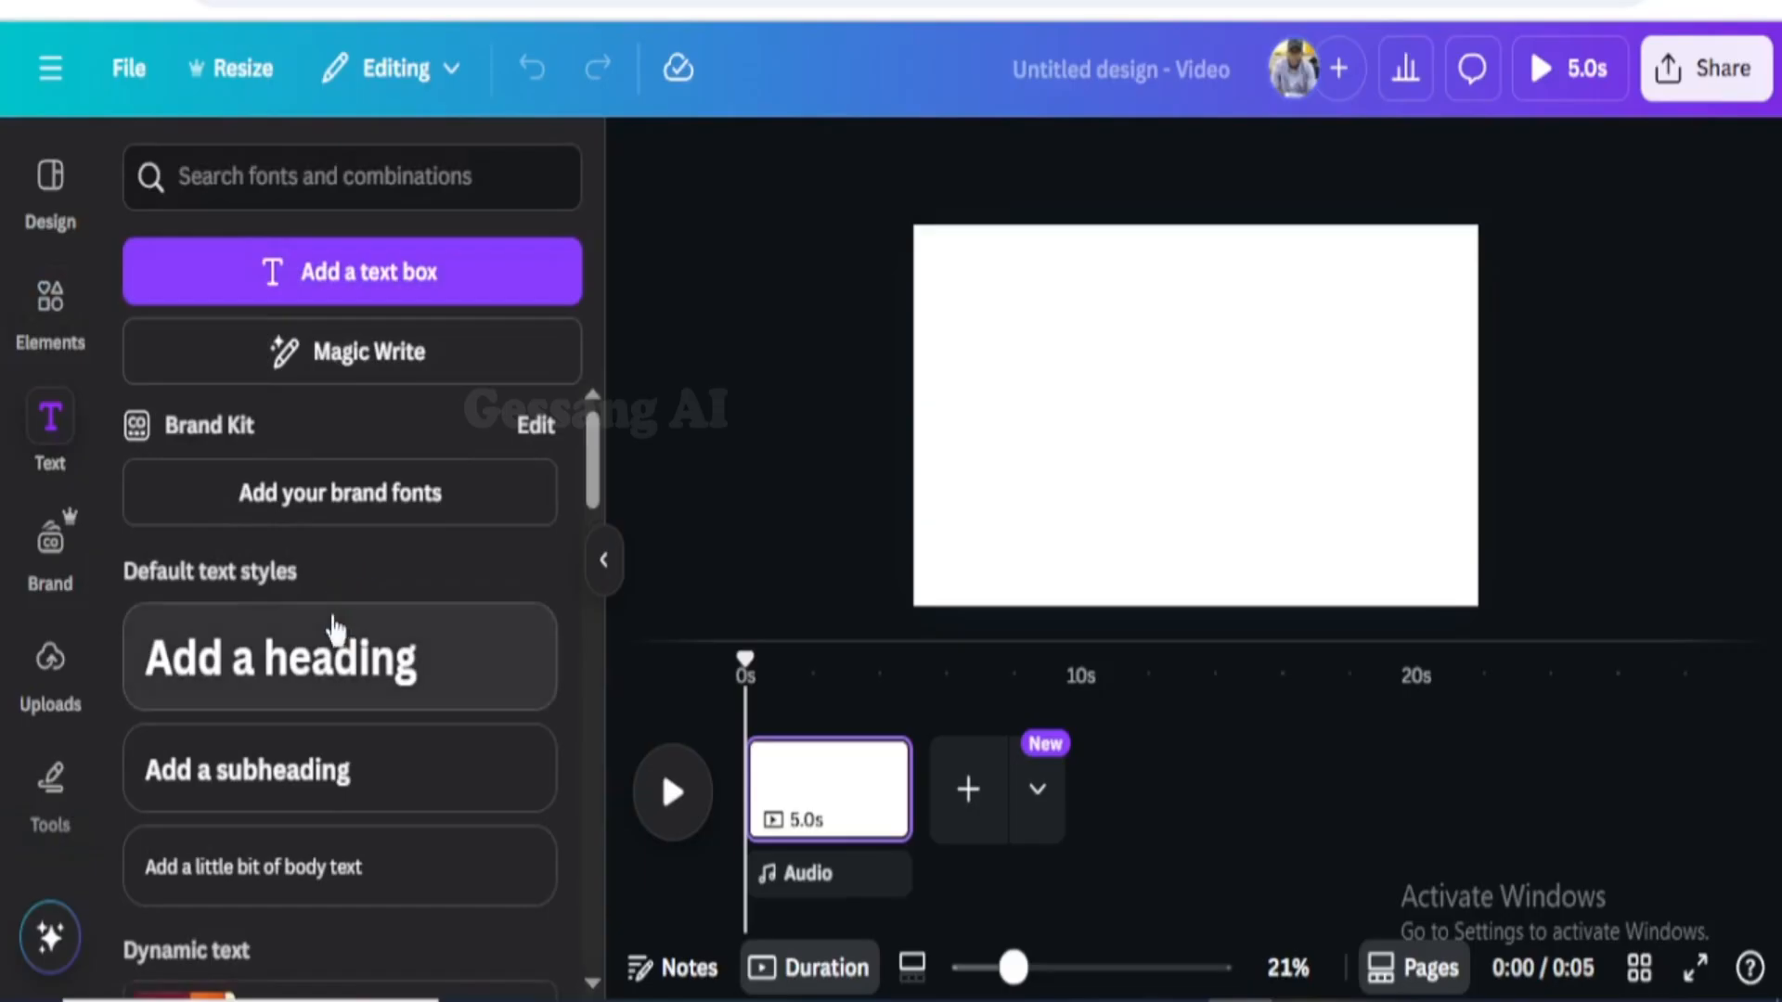
scroll(338, 640, down, 6)
scroll(310, 807, up, 6)
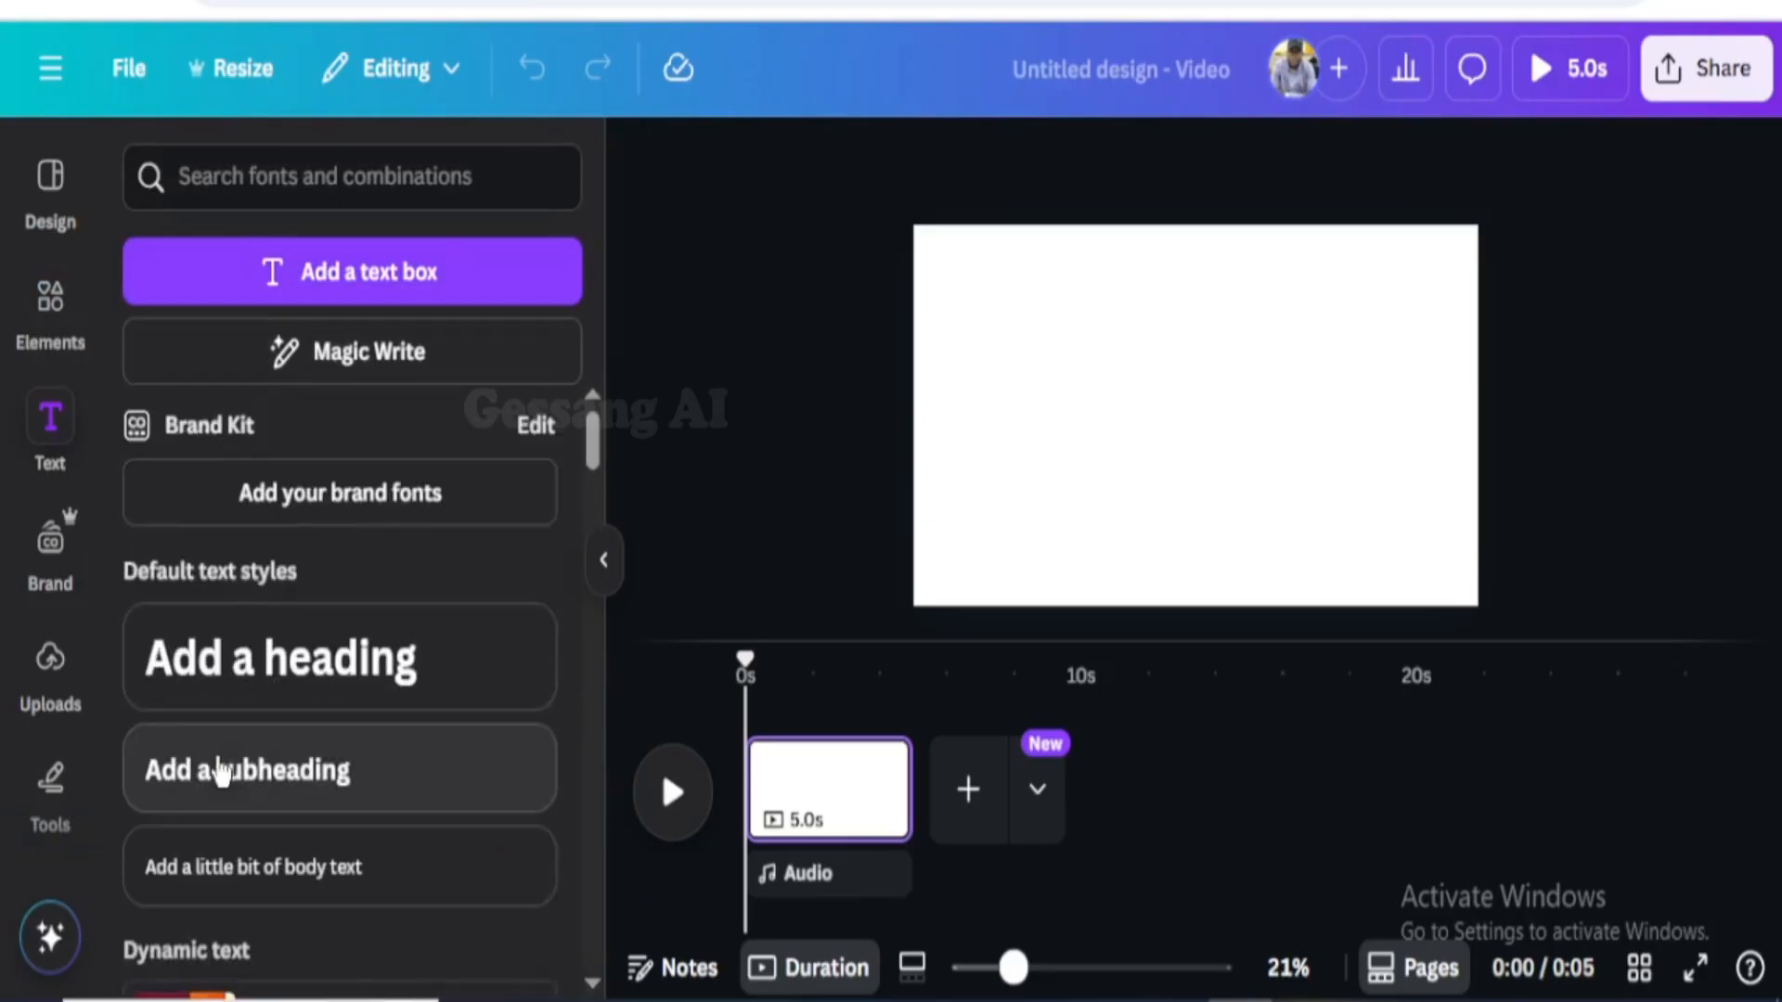
scroll(201, 795, down, 5)
scroll(199, 800, up, 5)
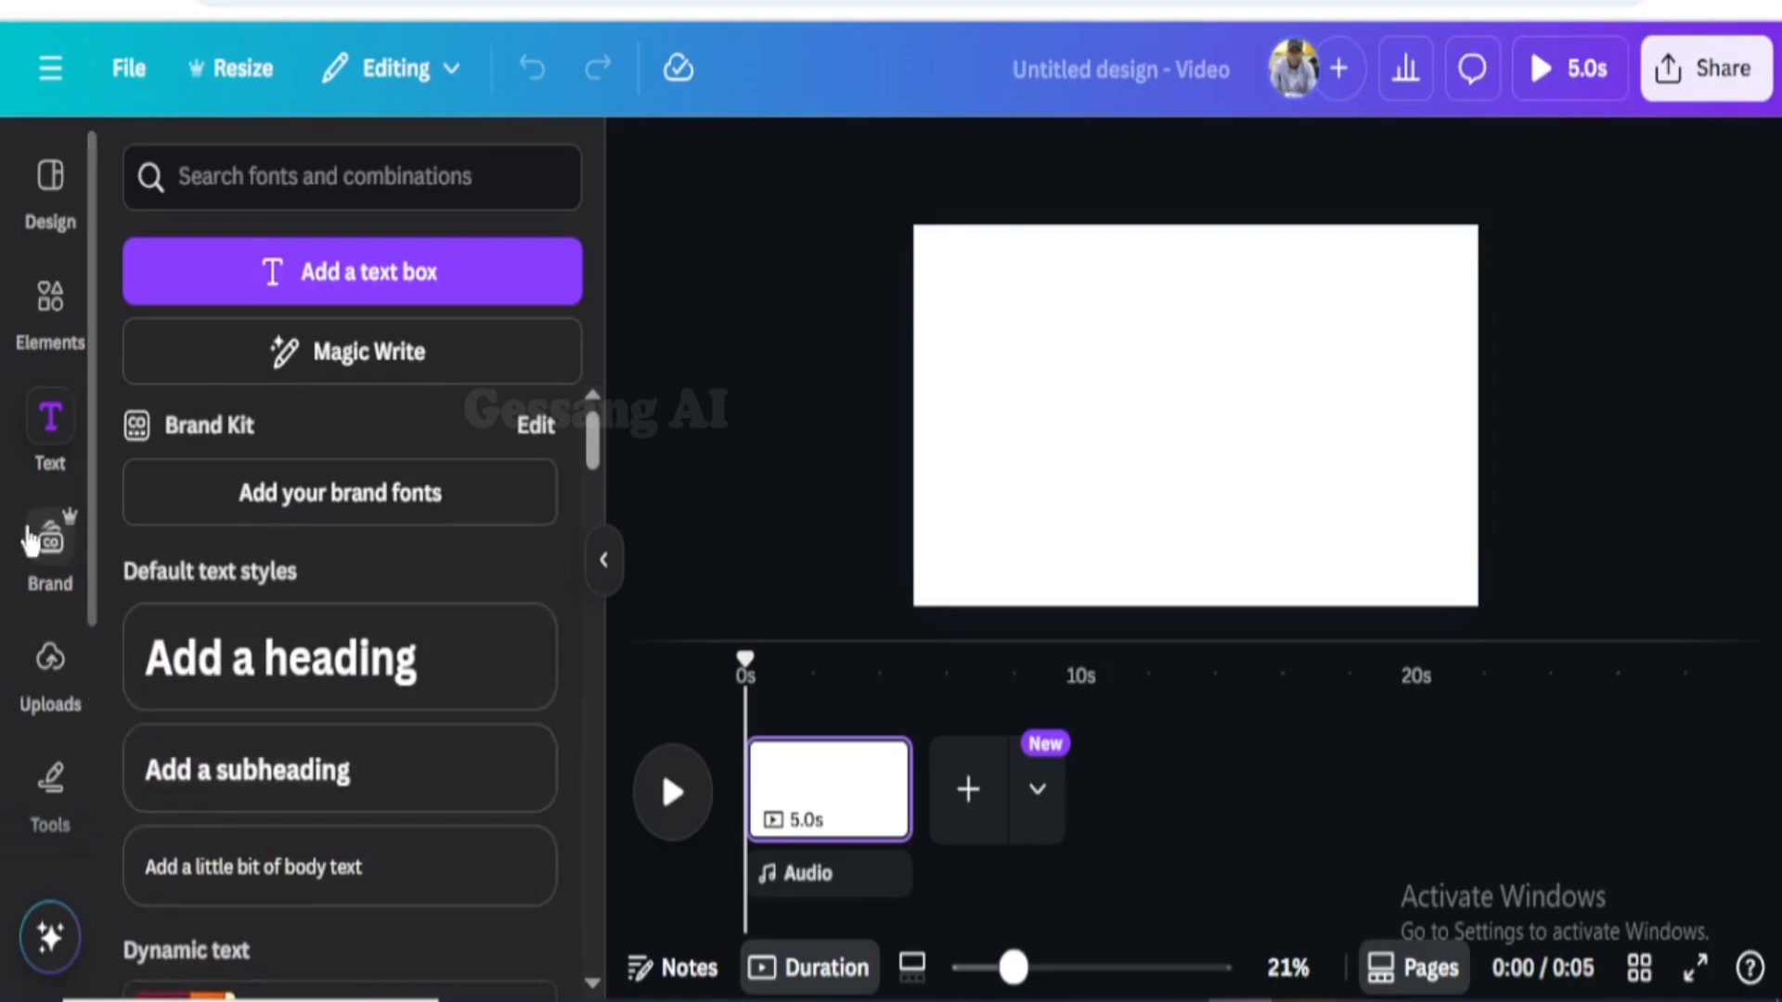
Look through the Brand Kit options for logos, colors, fonts, brand voice, photos and graphics
click(48, 564)
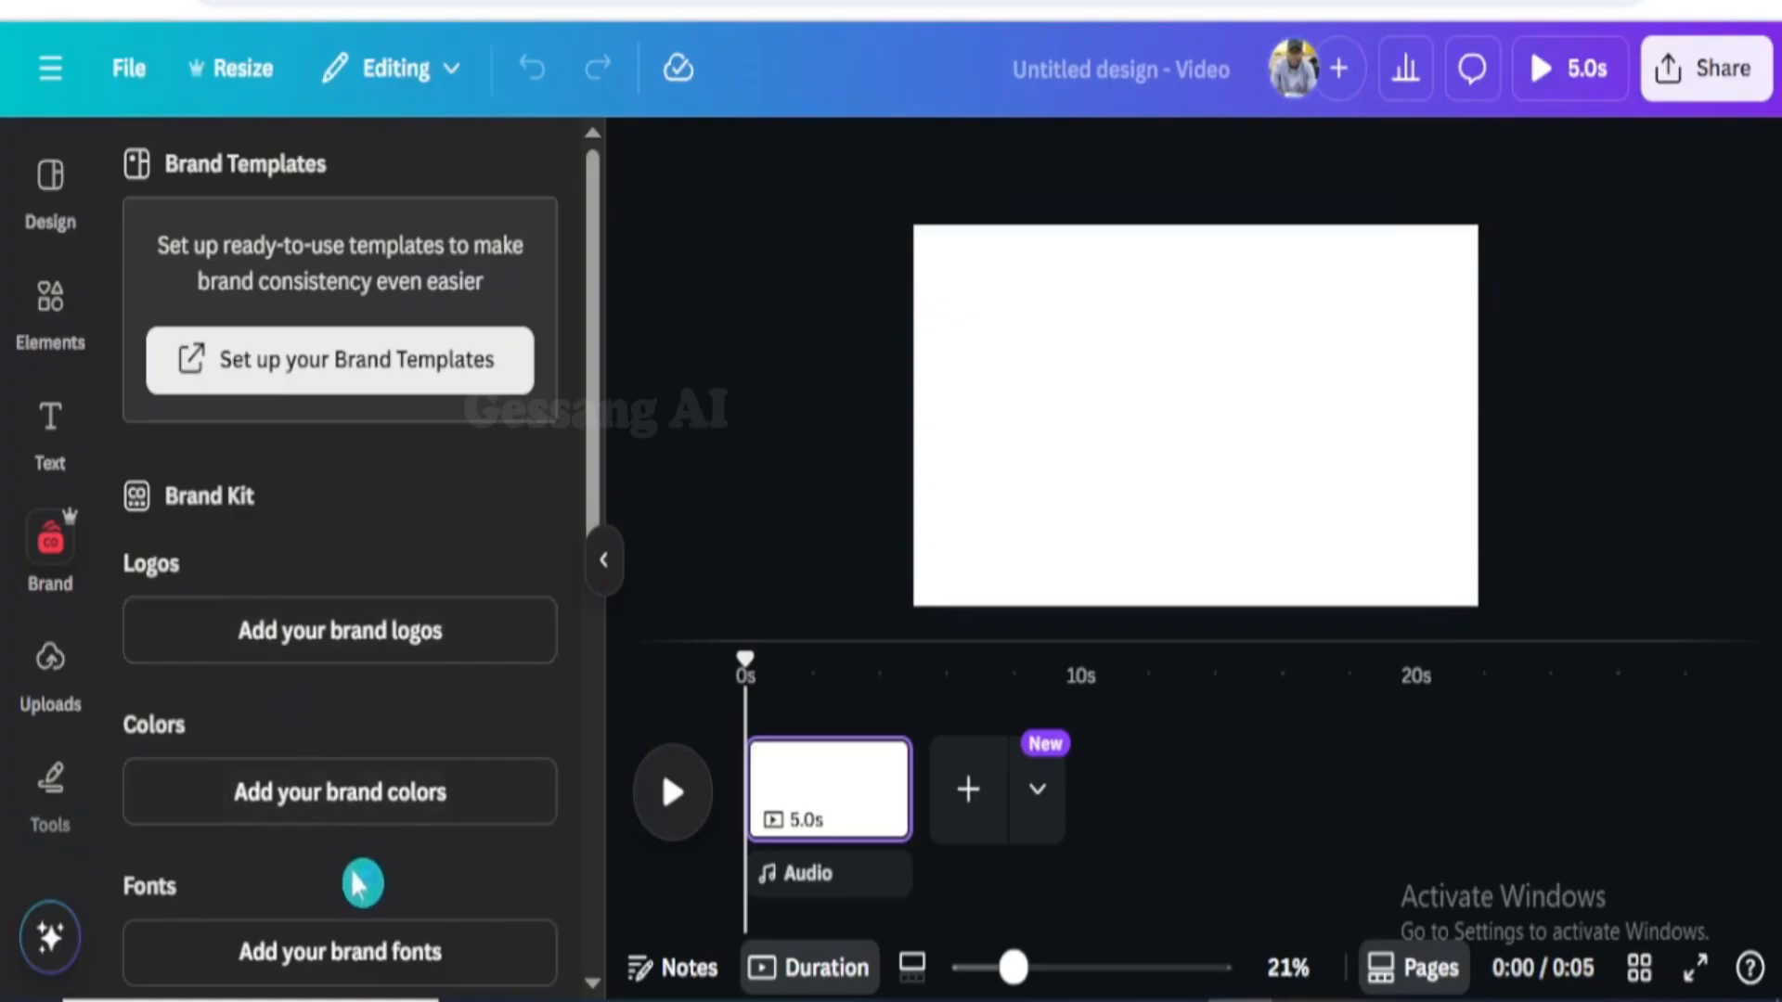
scroll(358, 875, down, 2)
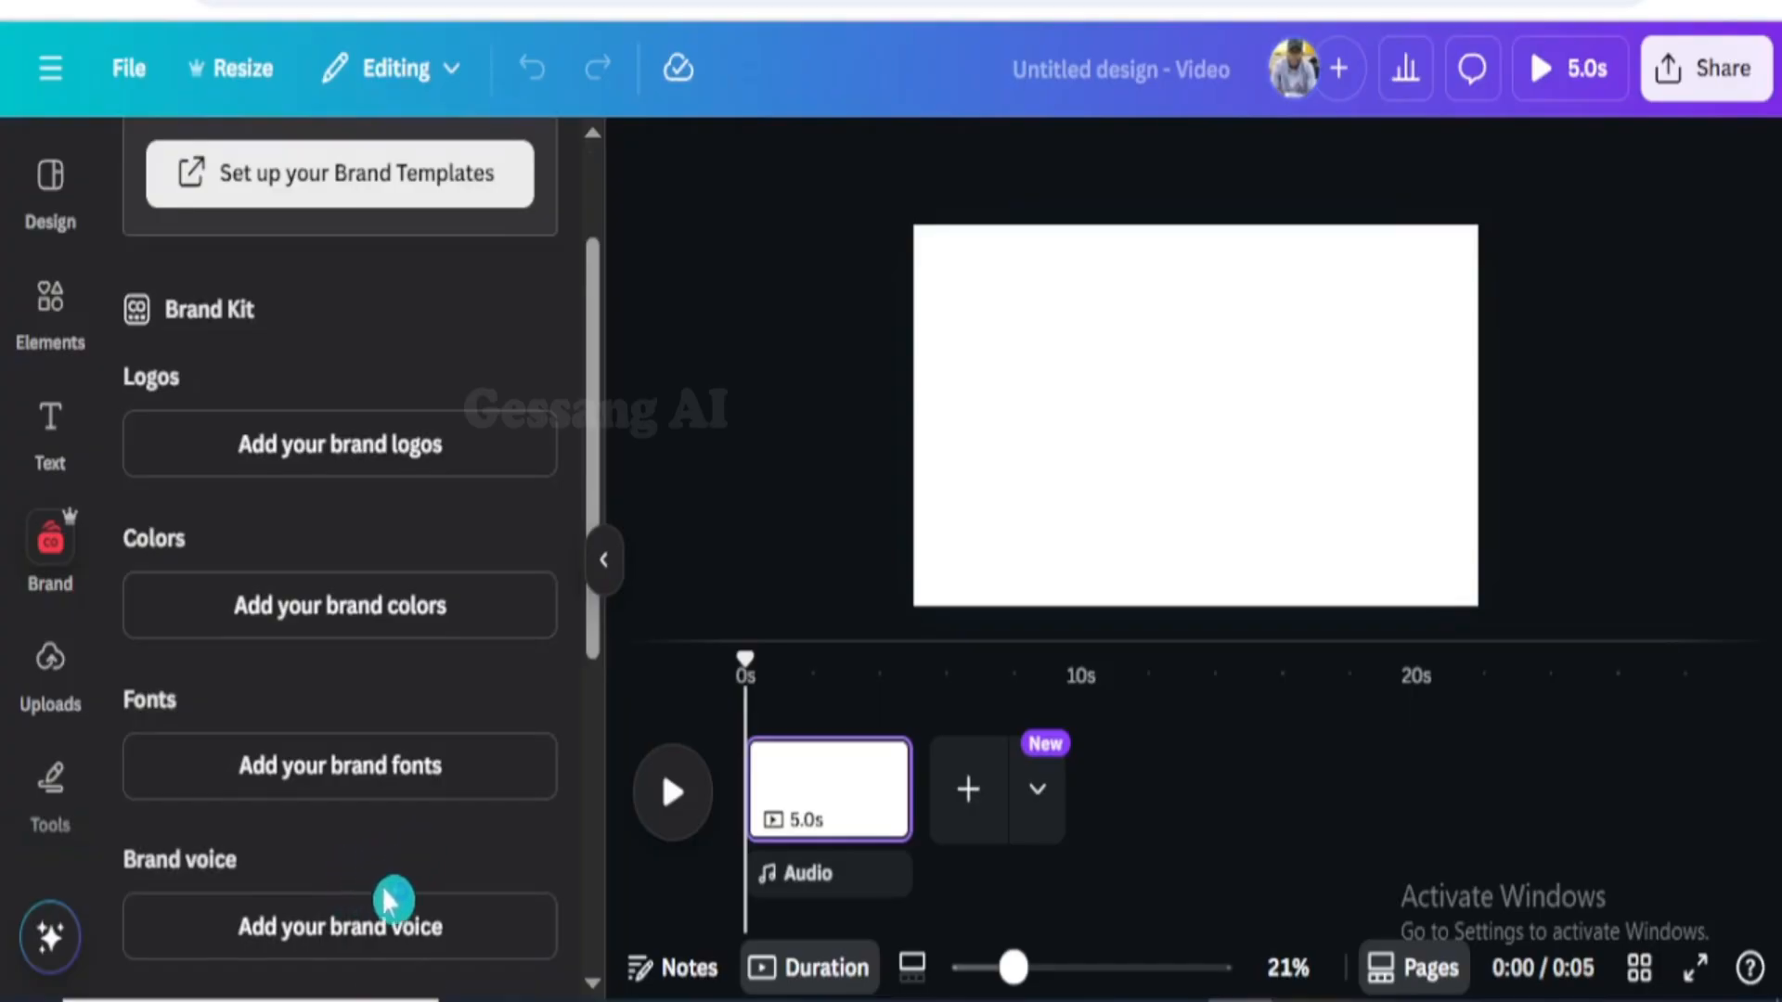
scroll(390, 905, down, 4)
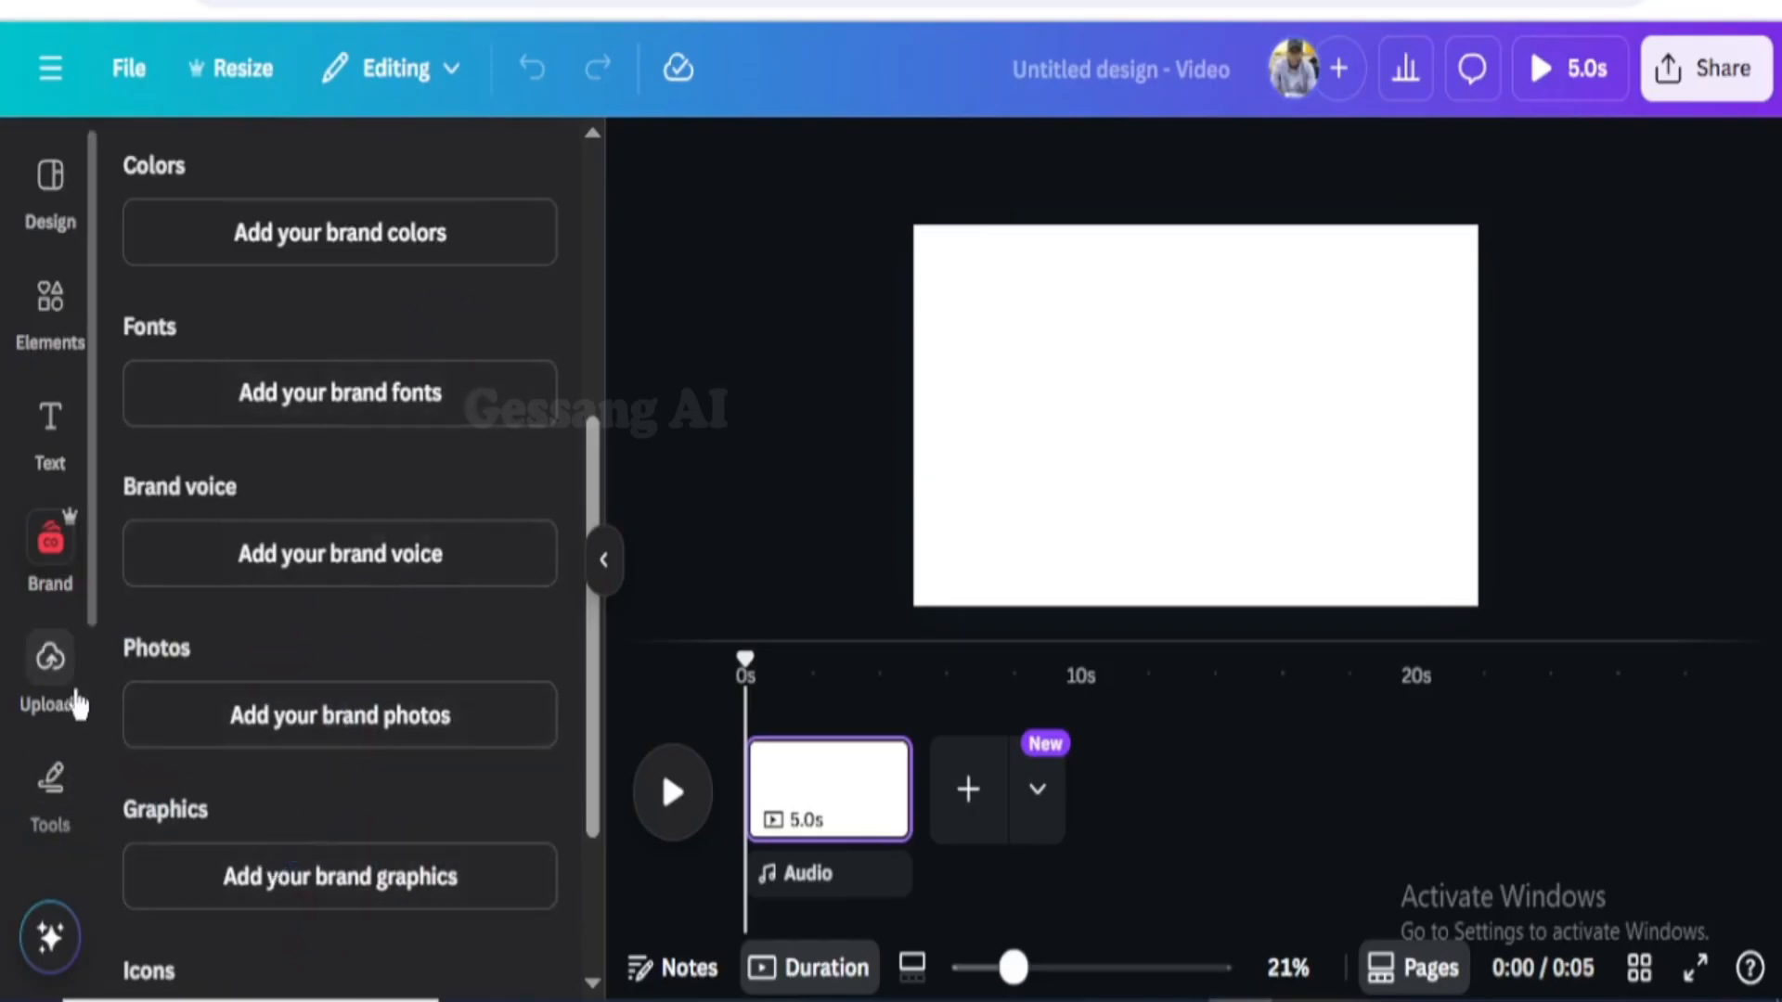
Look through the uploaded images and the local files available for upload, without uploading anything
click(53, 705)
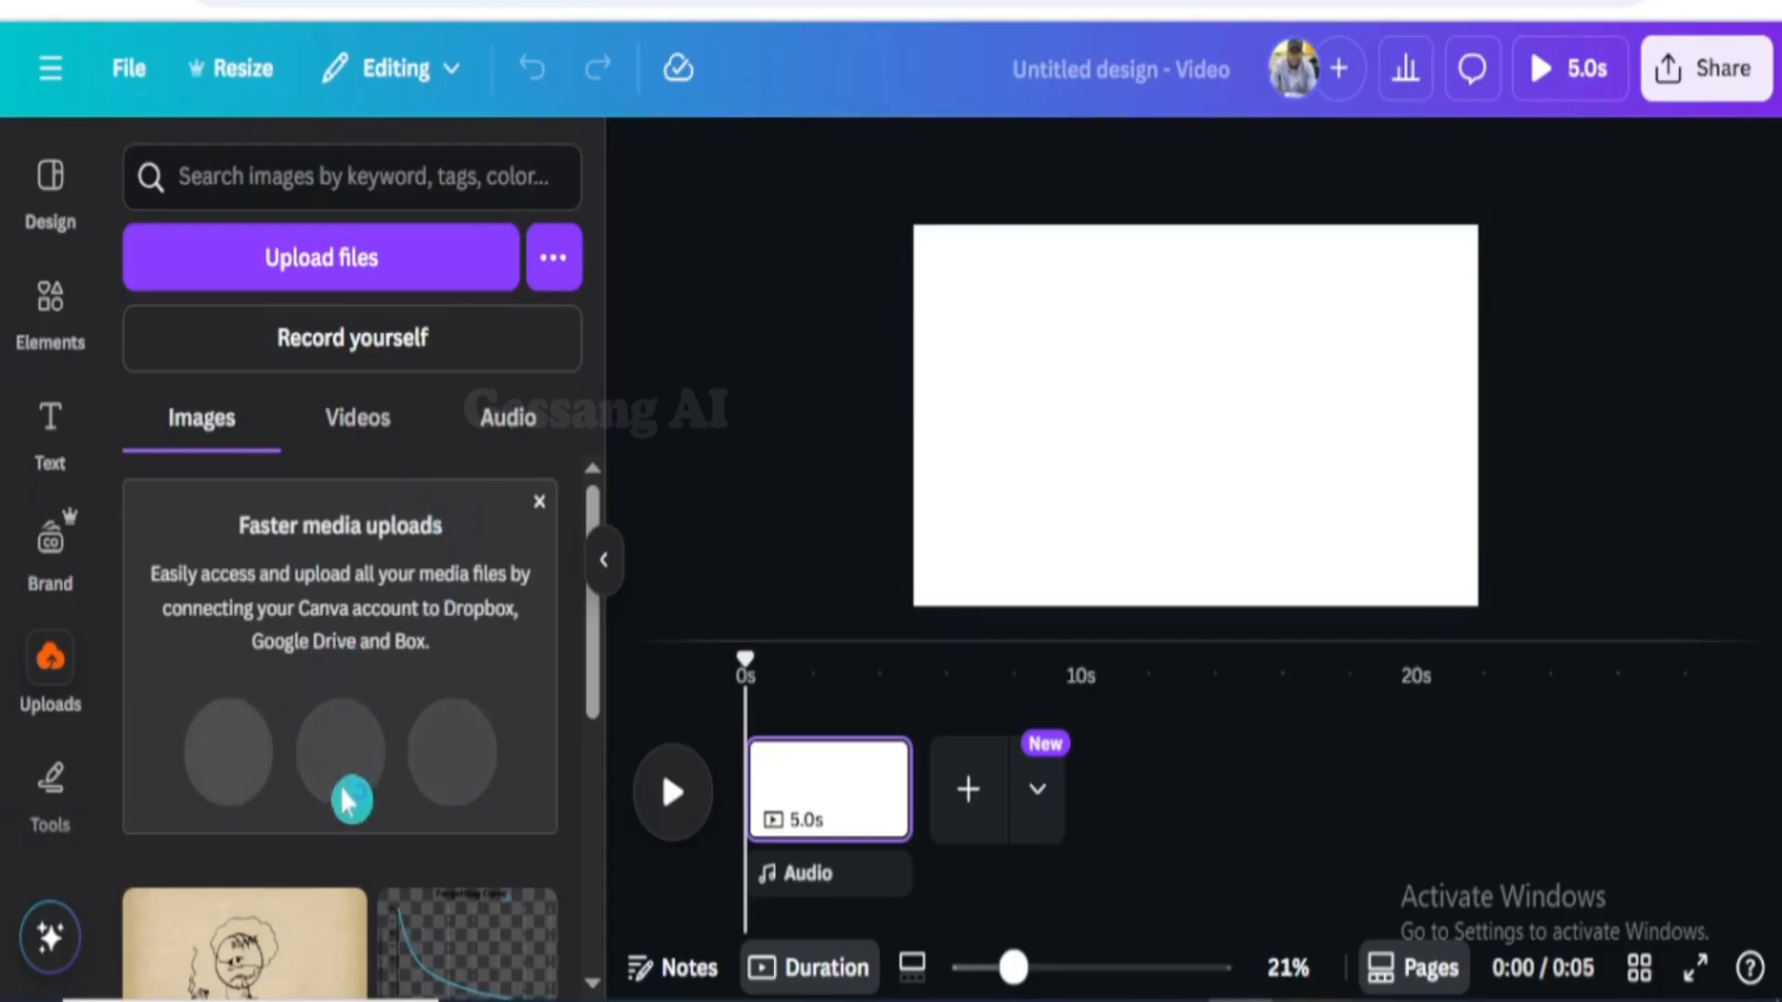
scroll(350, 807, down, 4)
scroll(343, 854, down, 2)
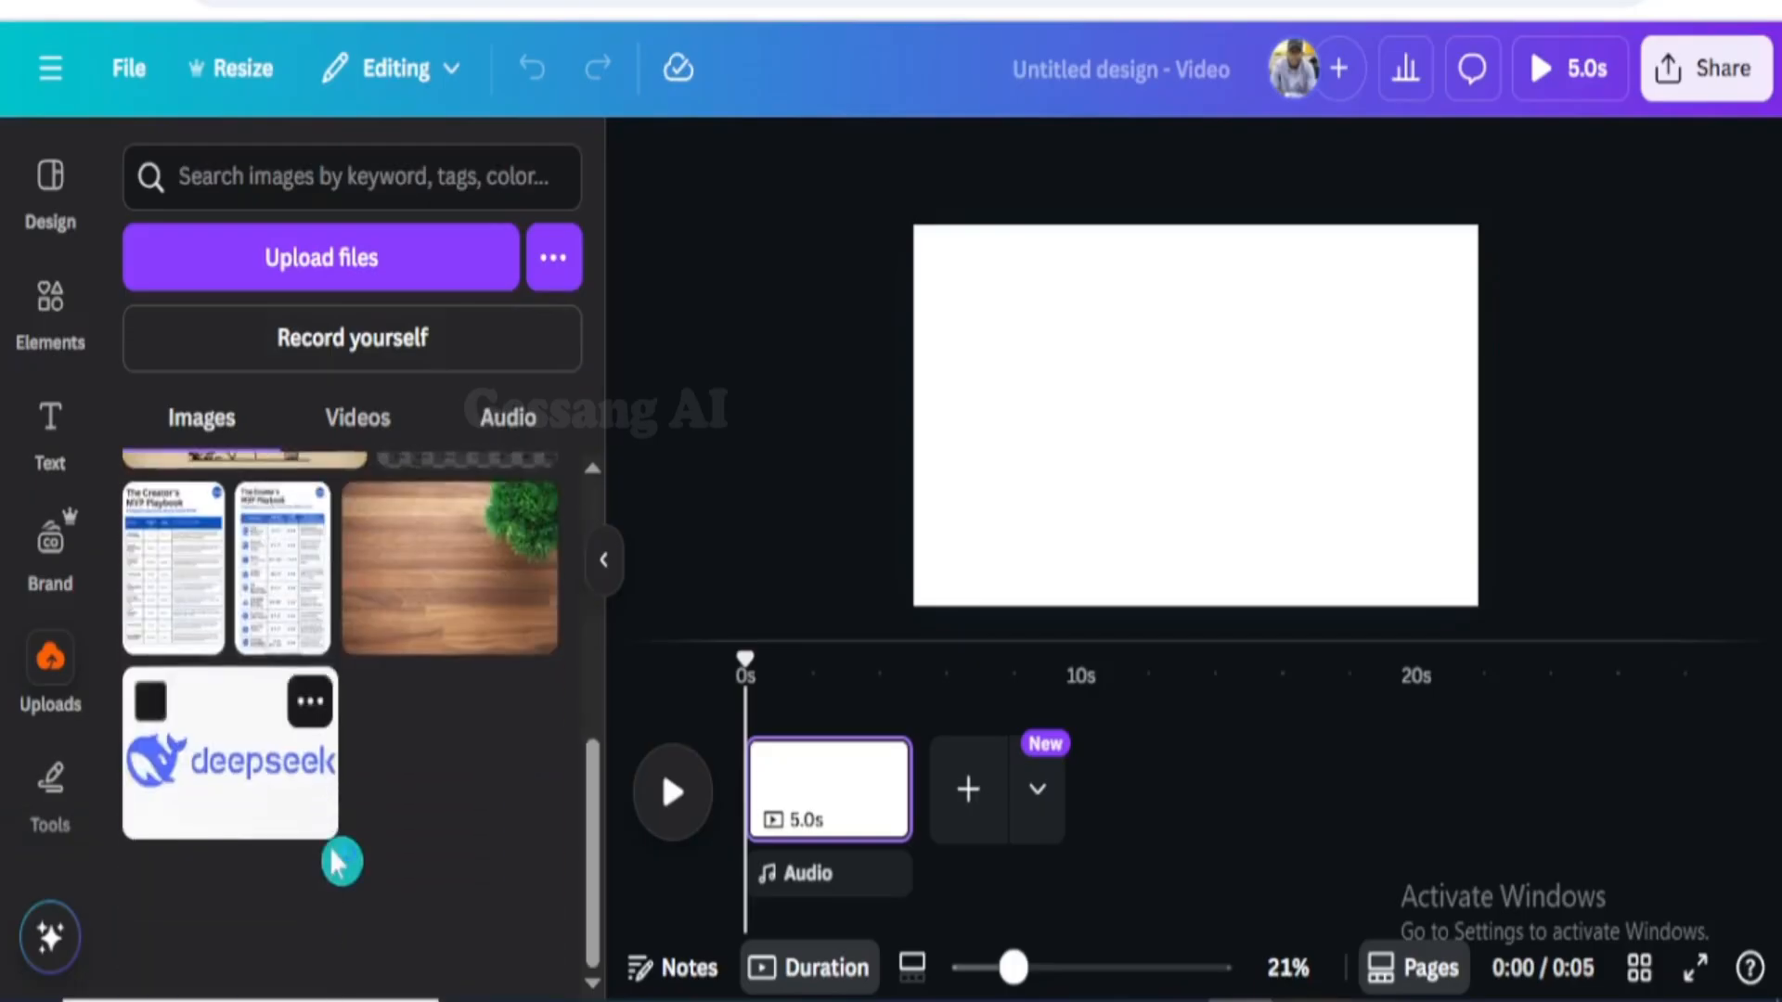
scroll(338, 854, up, 5)
scroll(322, 818, up, 1)
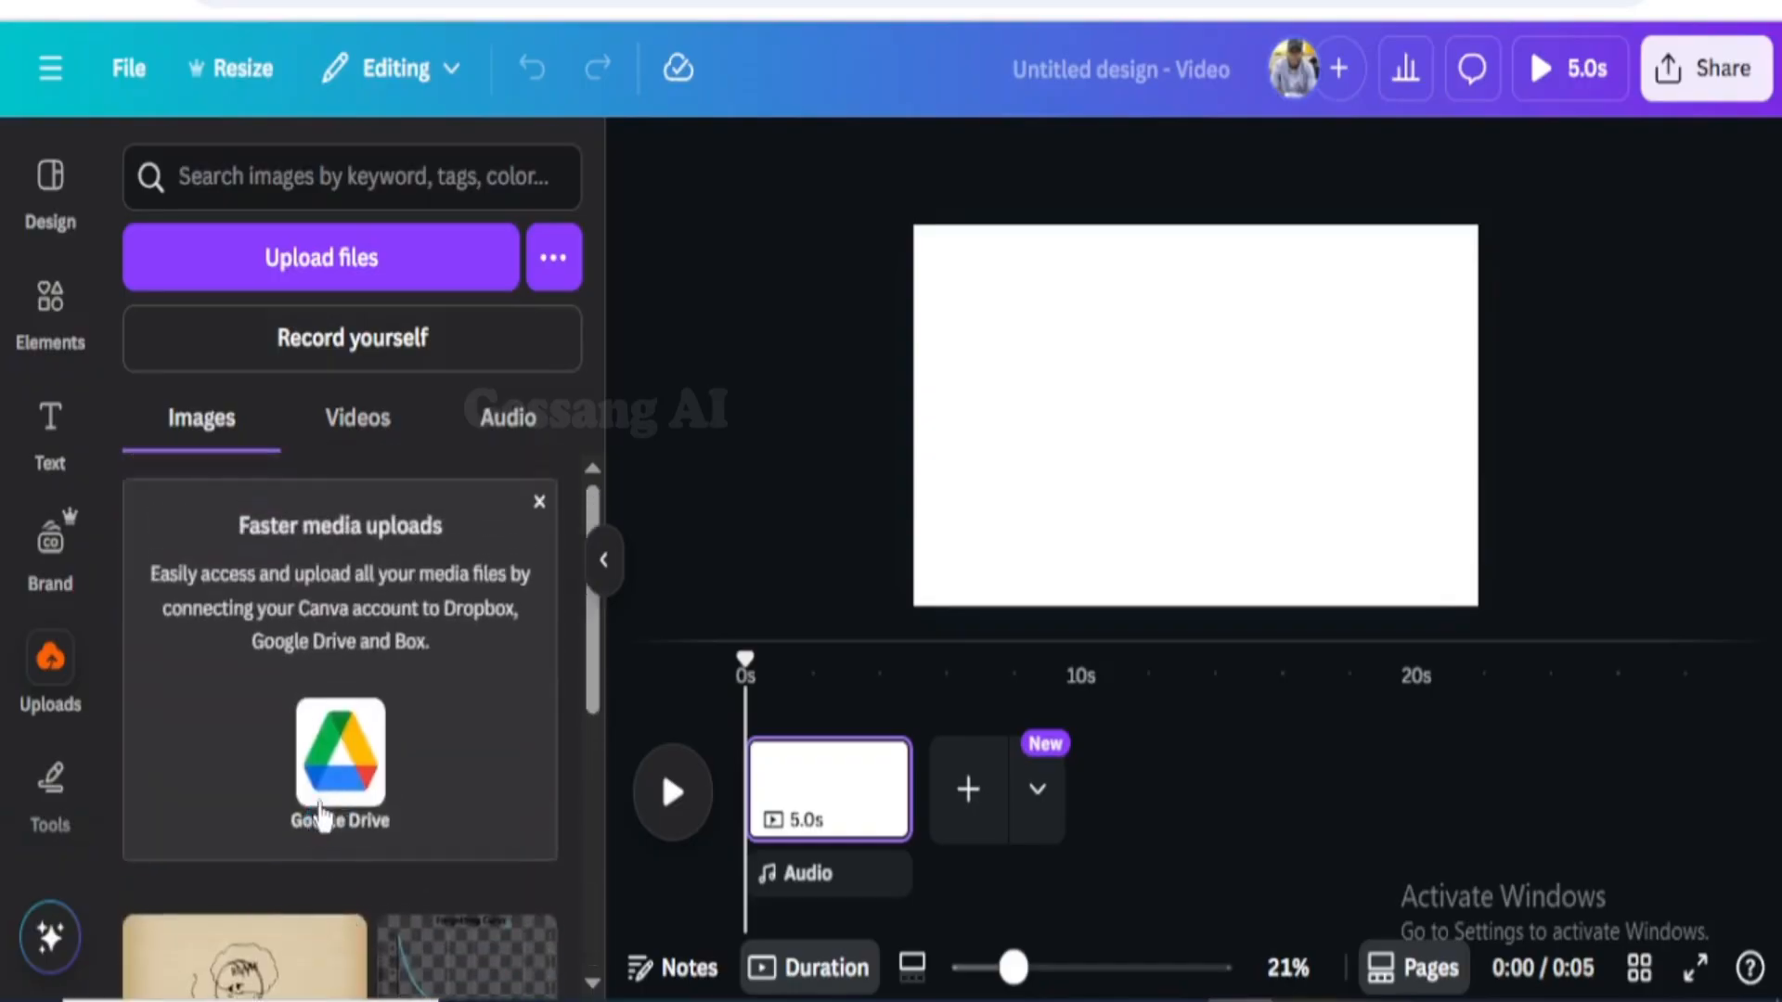
scroll(359, 791, down, 2)
scroll(348, 793, up, 2)
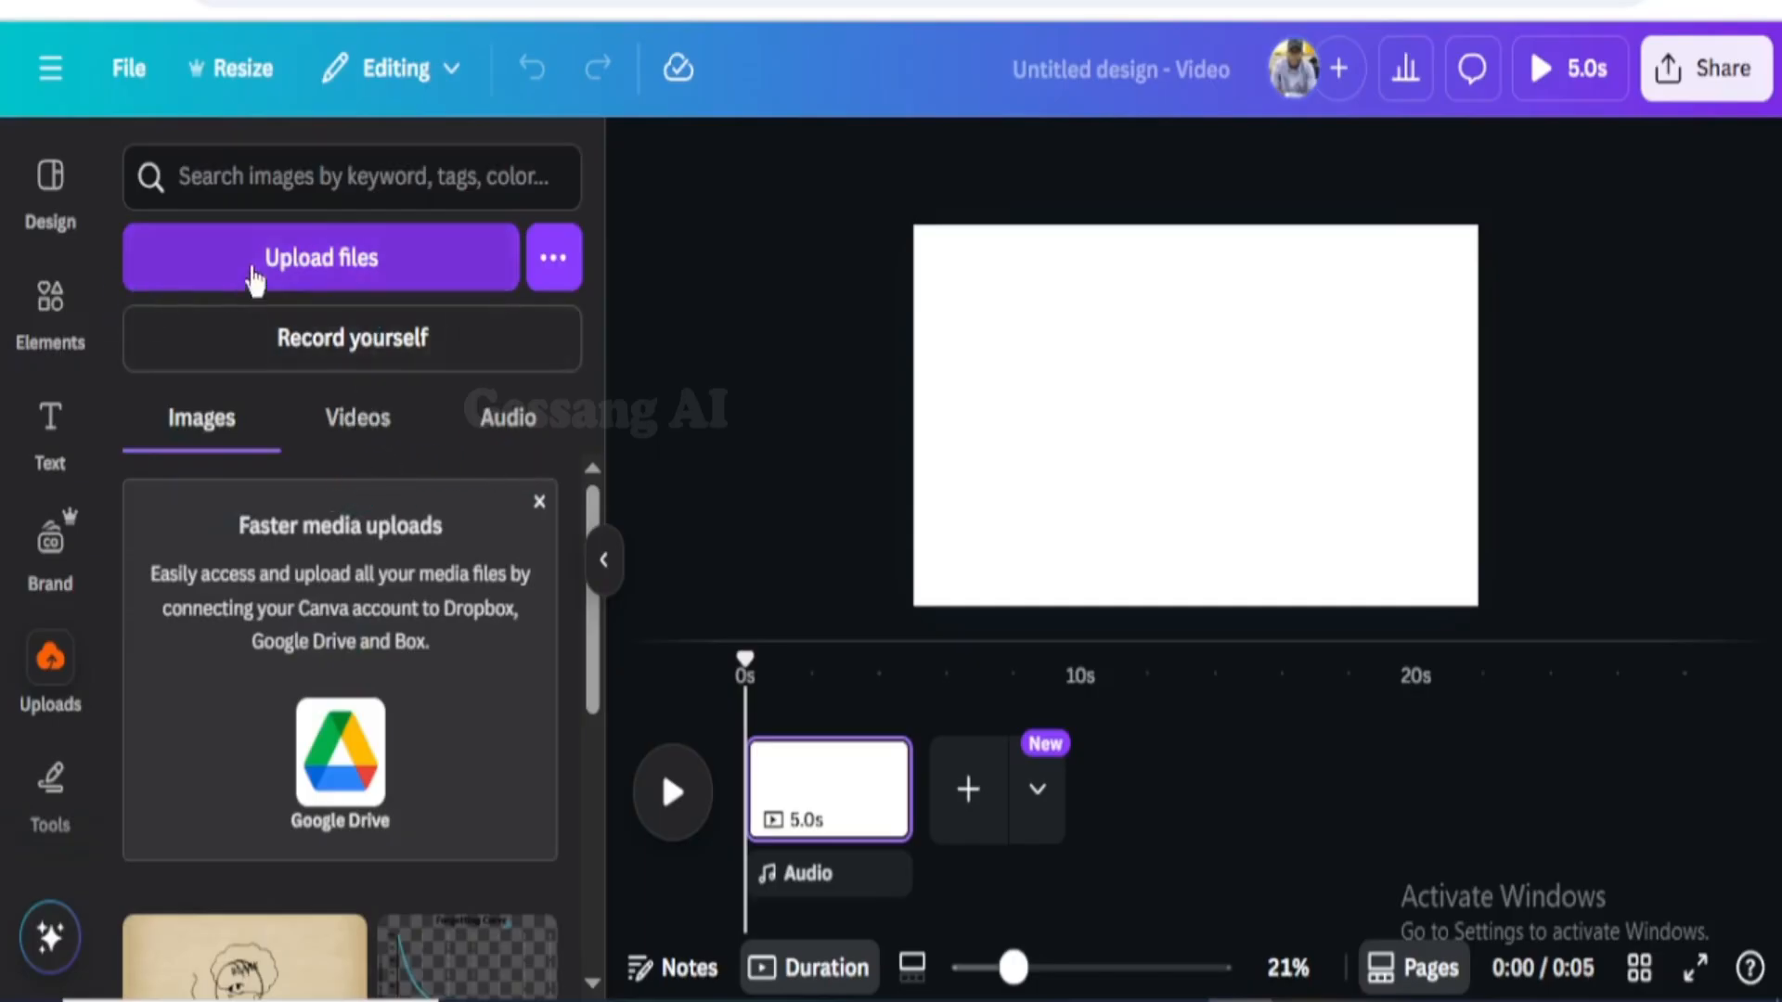
click(396, 278)
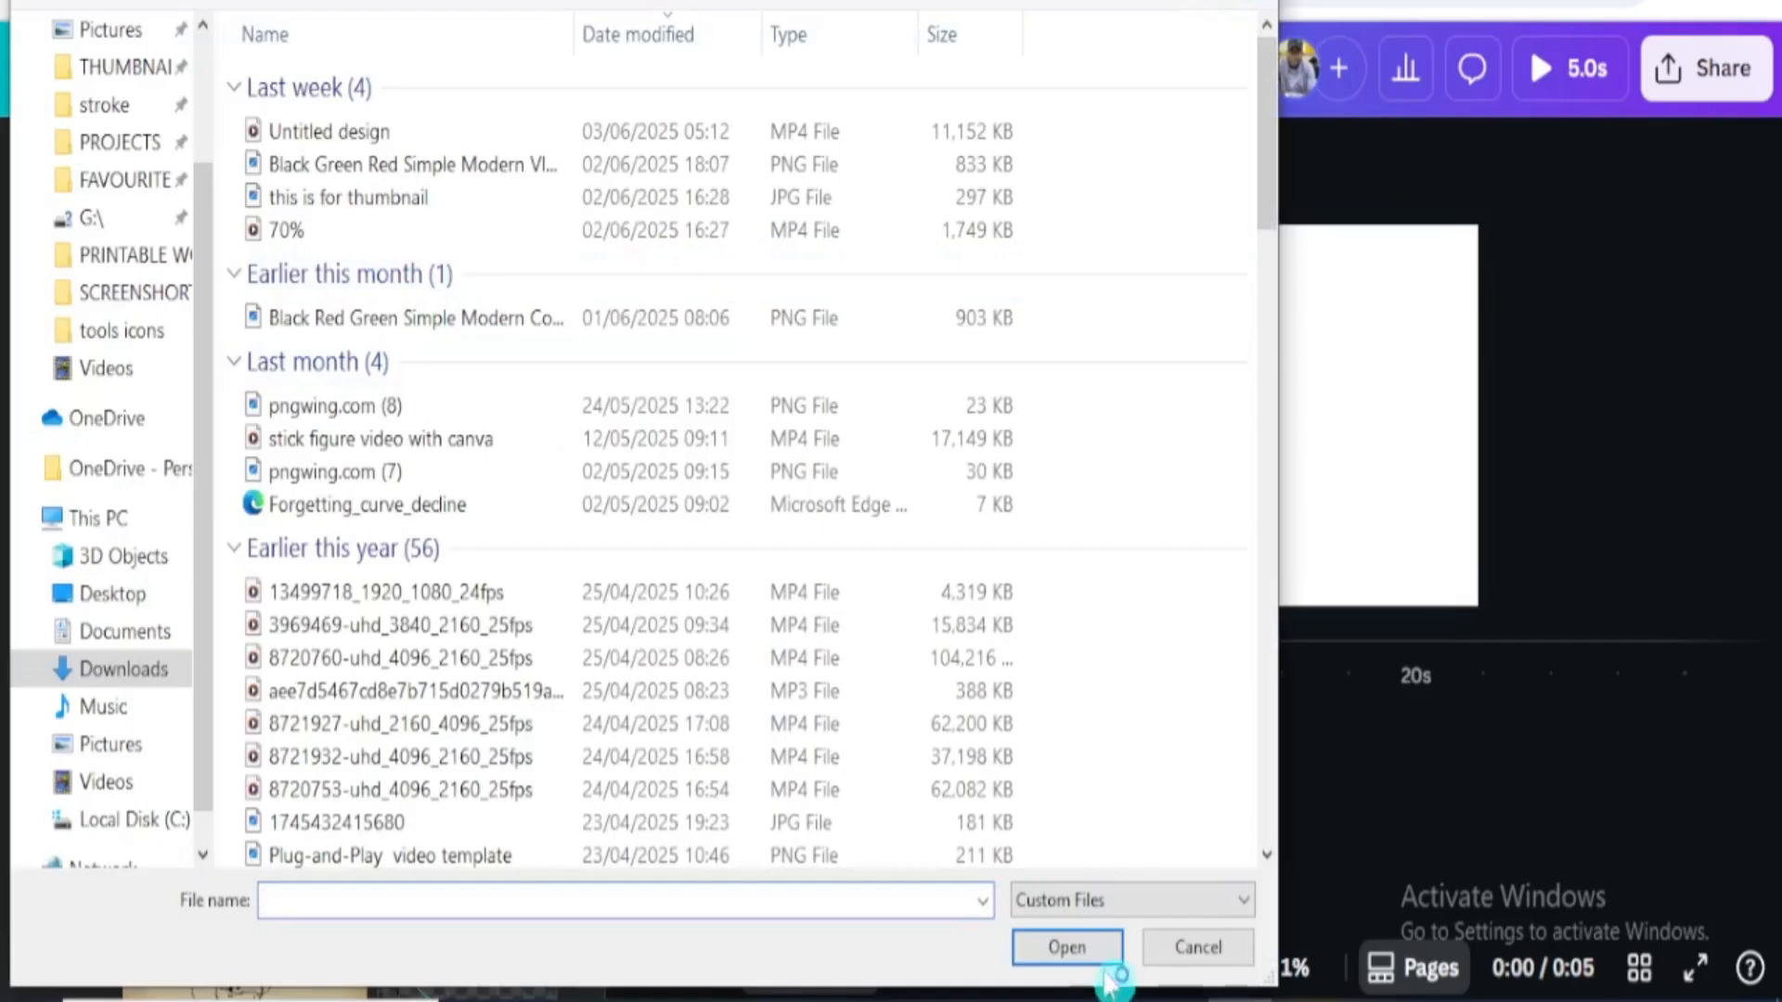
click(1206, 947)
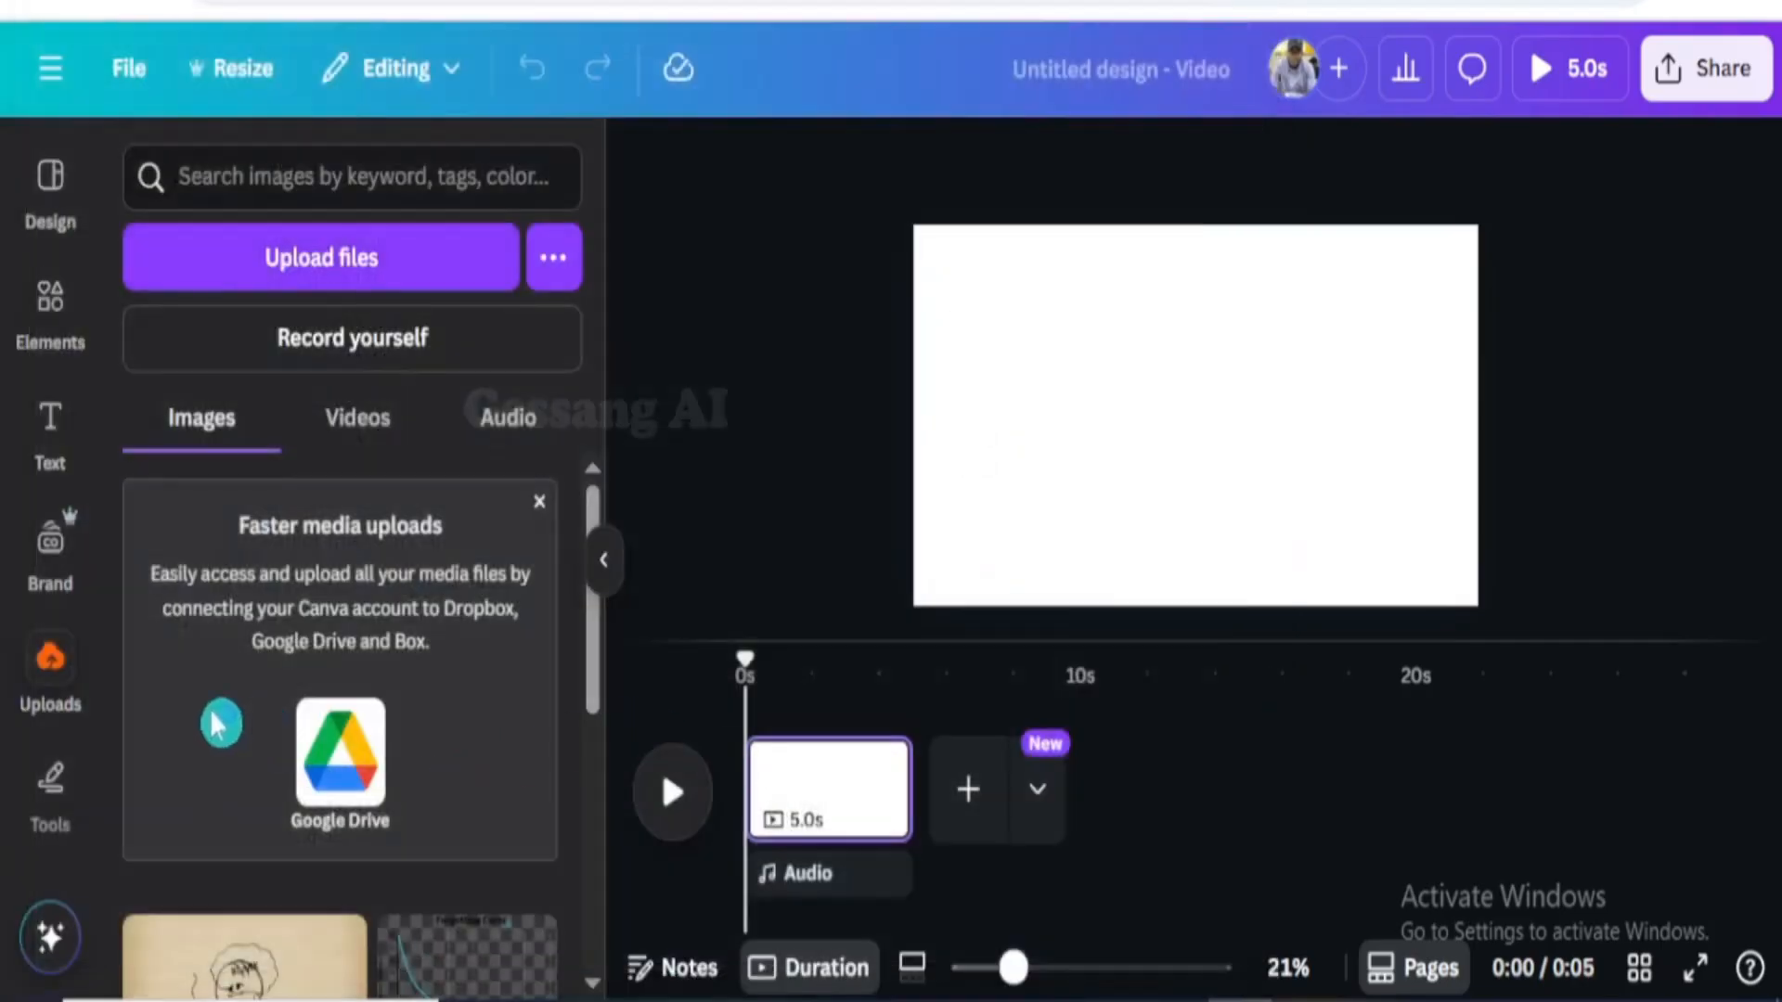
Draw a few freehand strokes on the blank page with the red marker and the blue pen
click(74, 809)
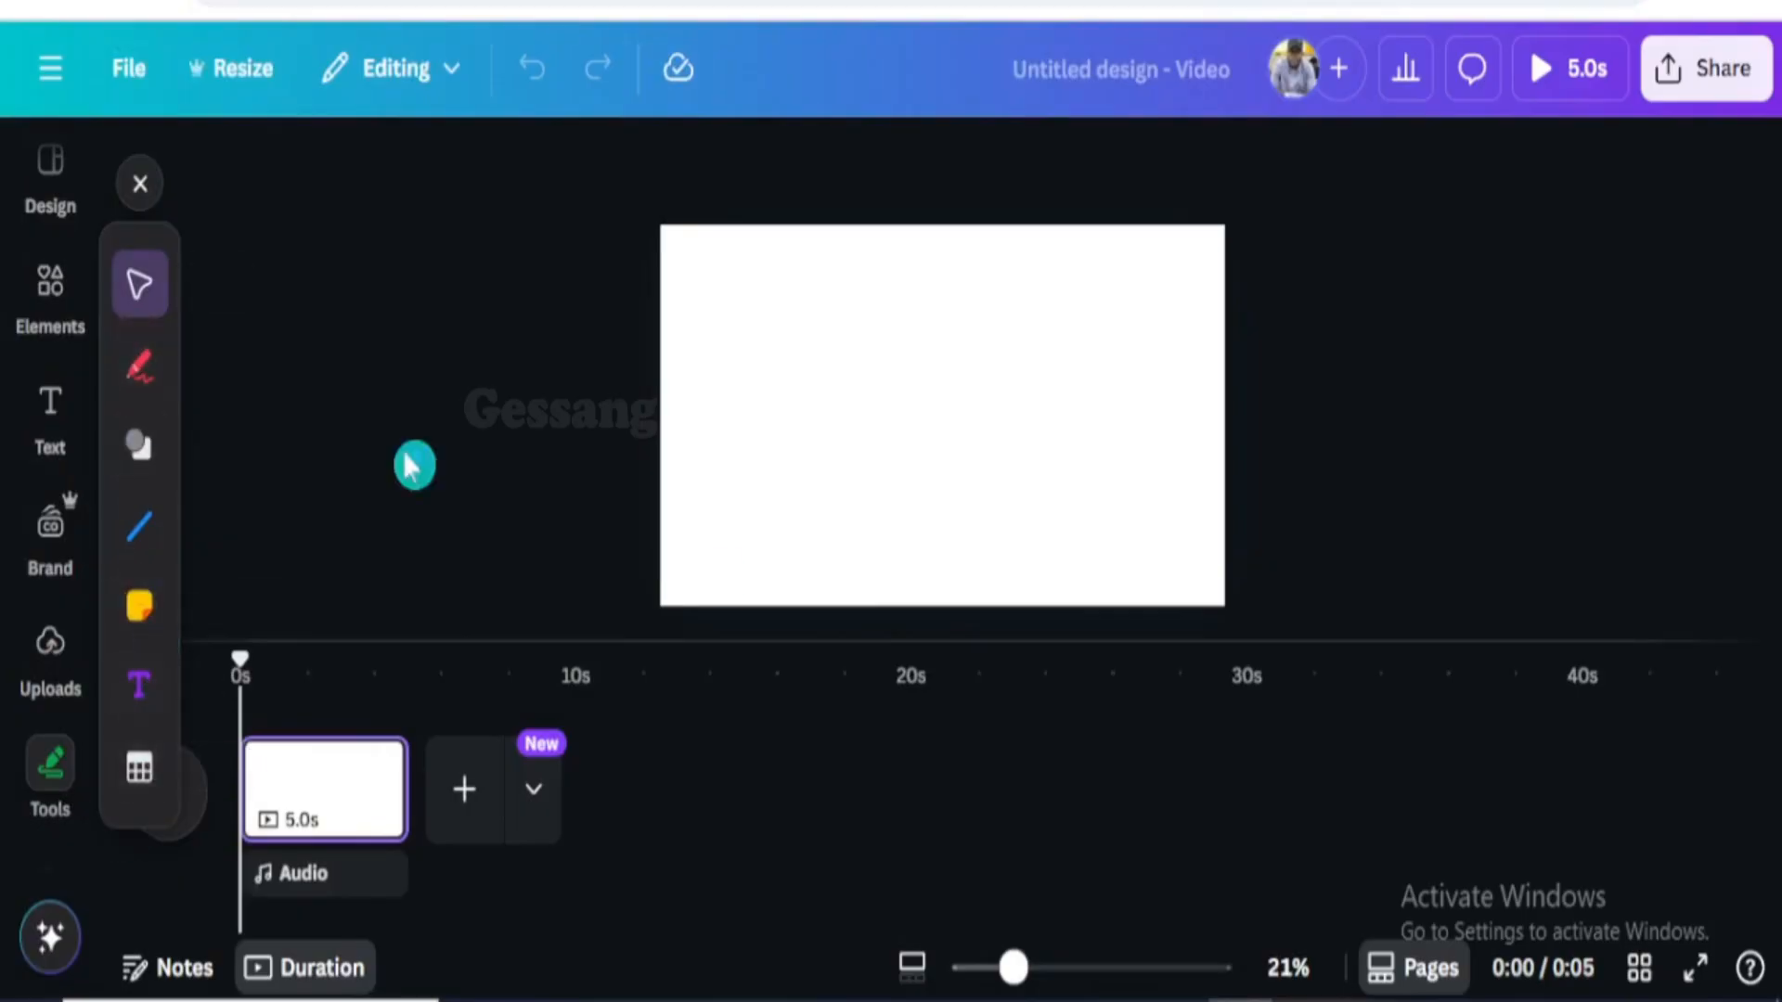
click(144, 371)
drag(871, 412, 890, 449)
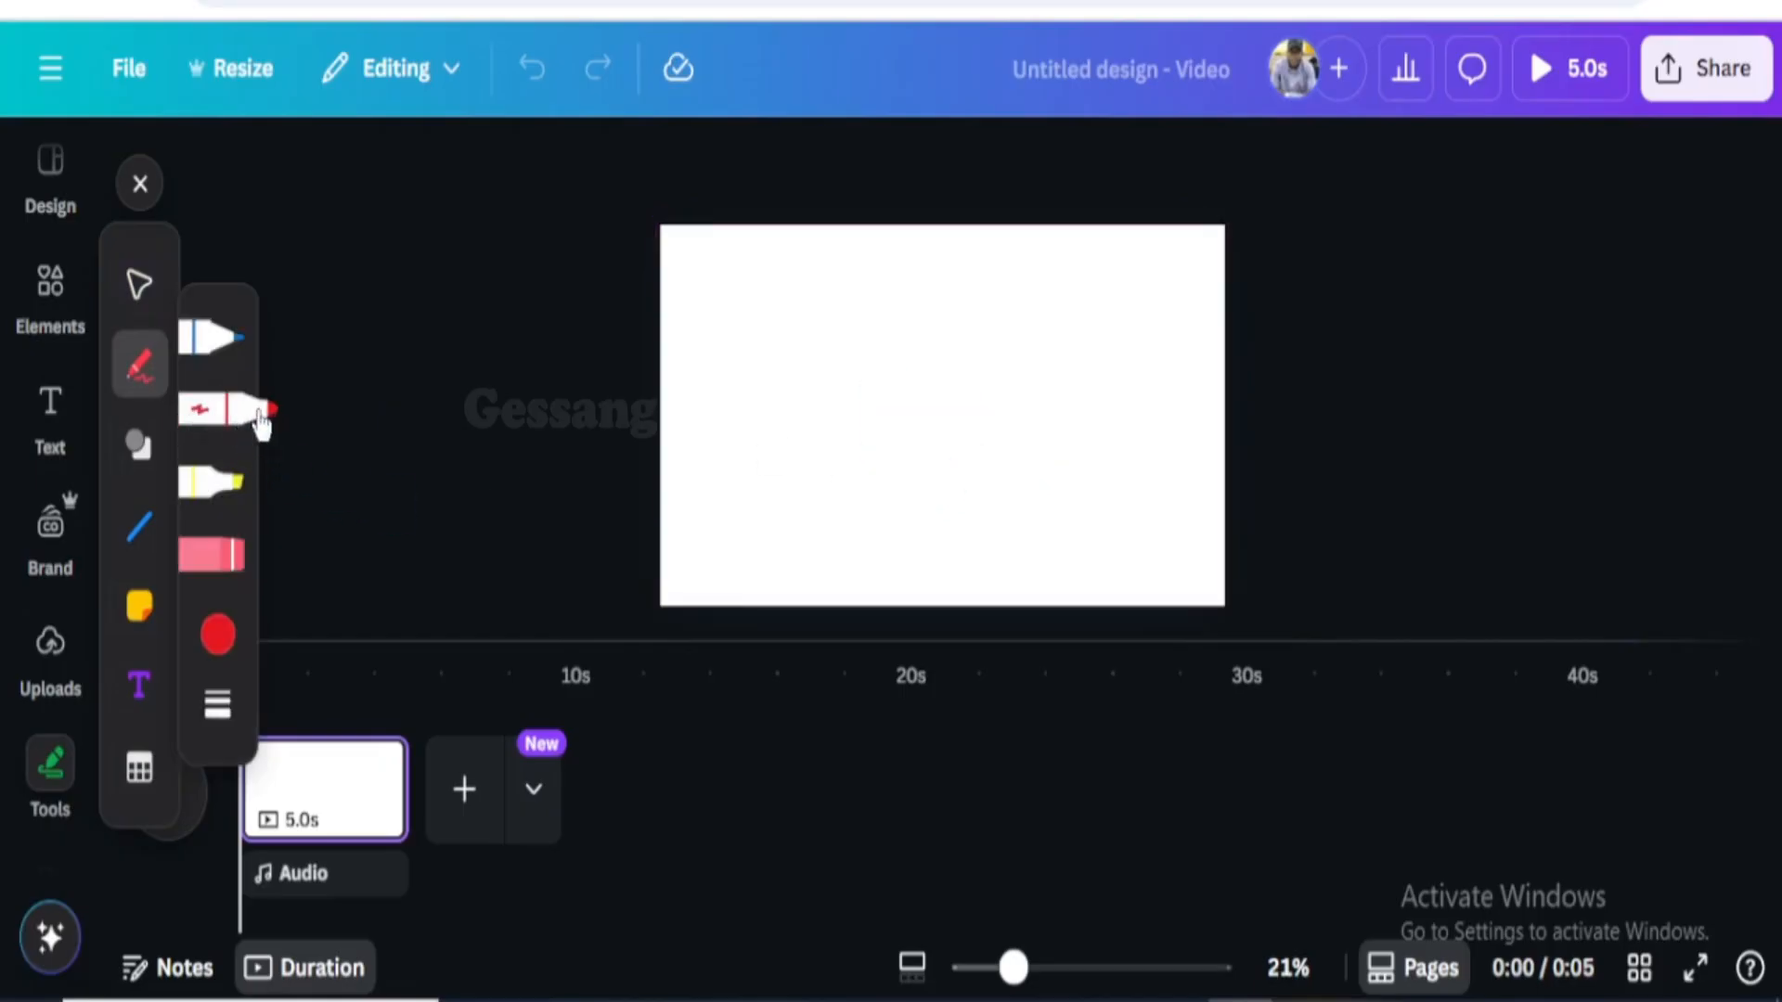
click(215, 388)
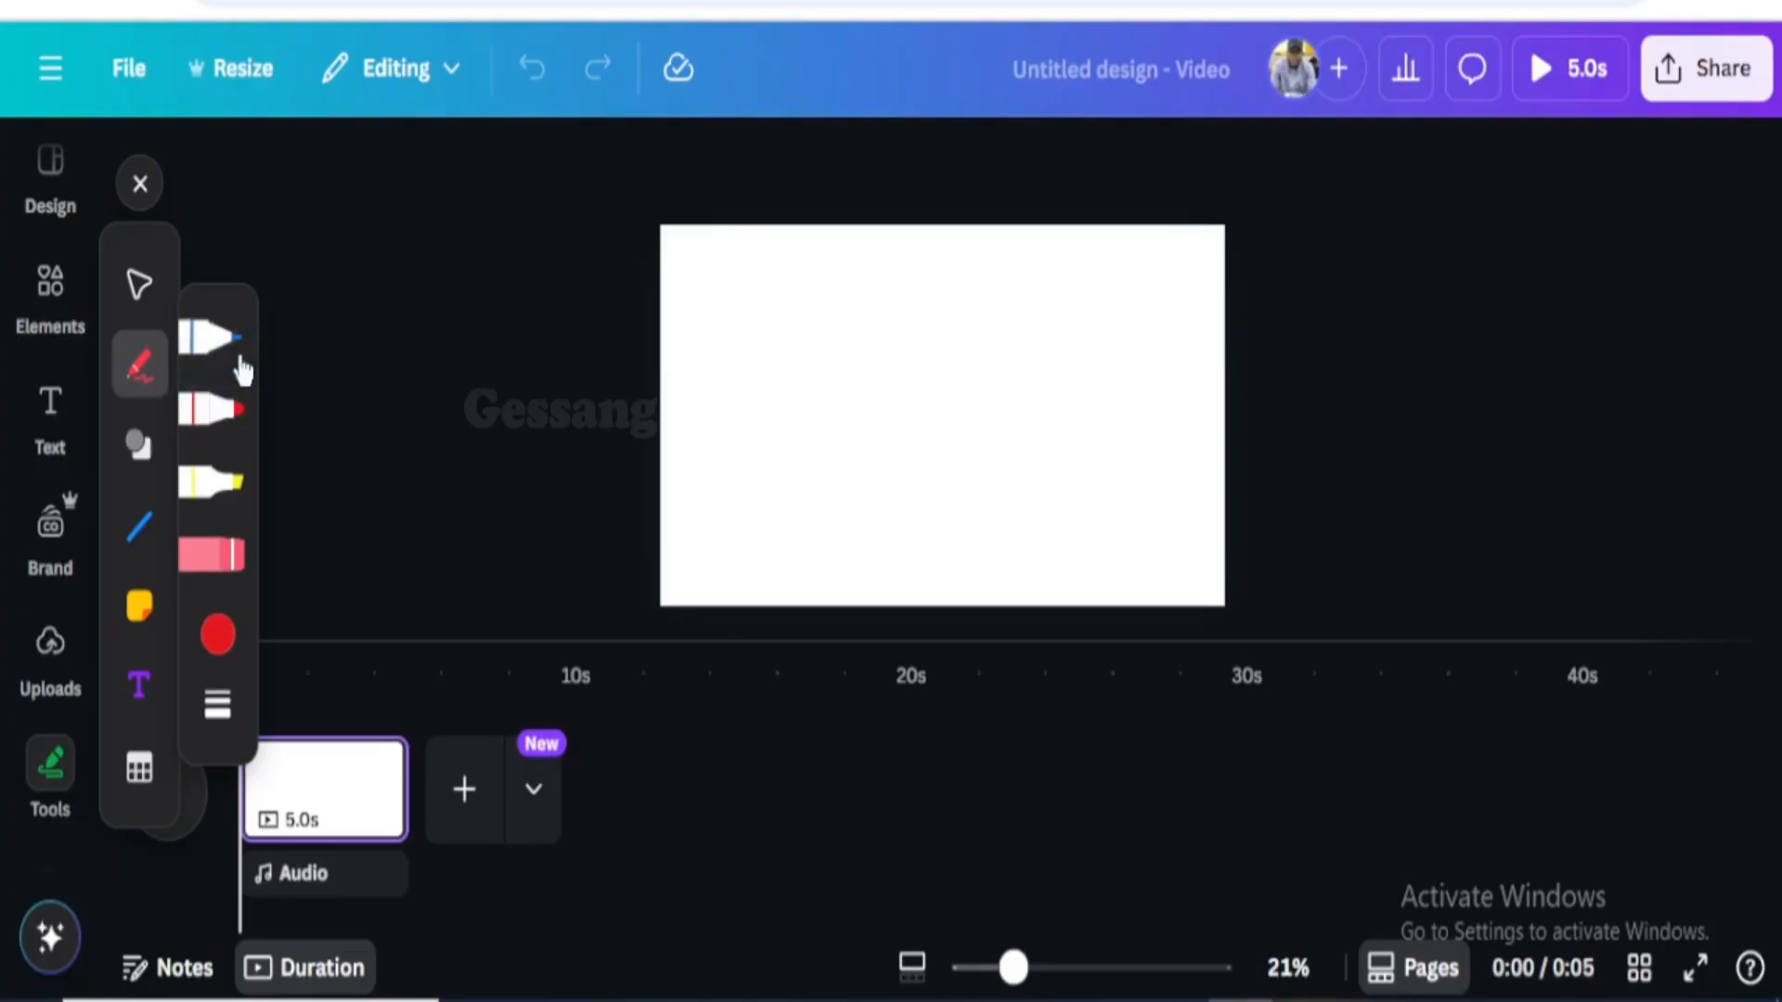
click(338, 489)
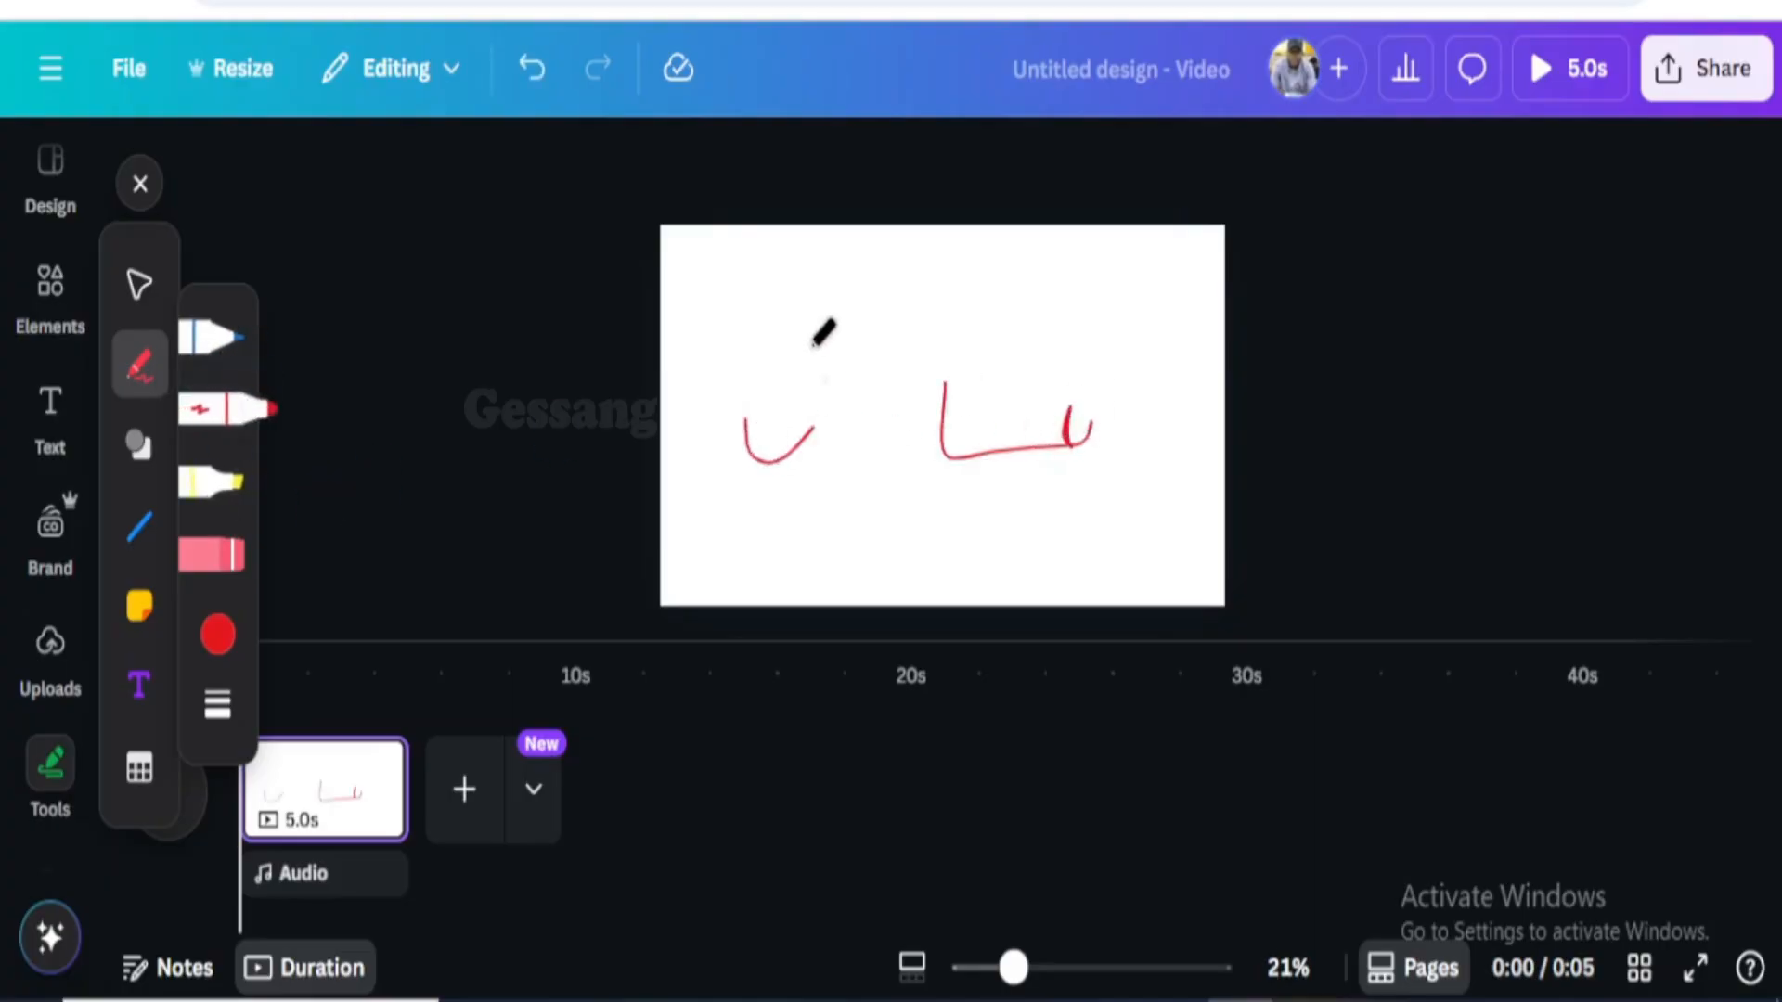
drag(816, 351, 812, 408)
click(190, 334)
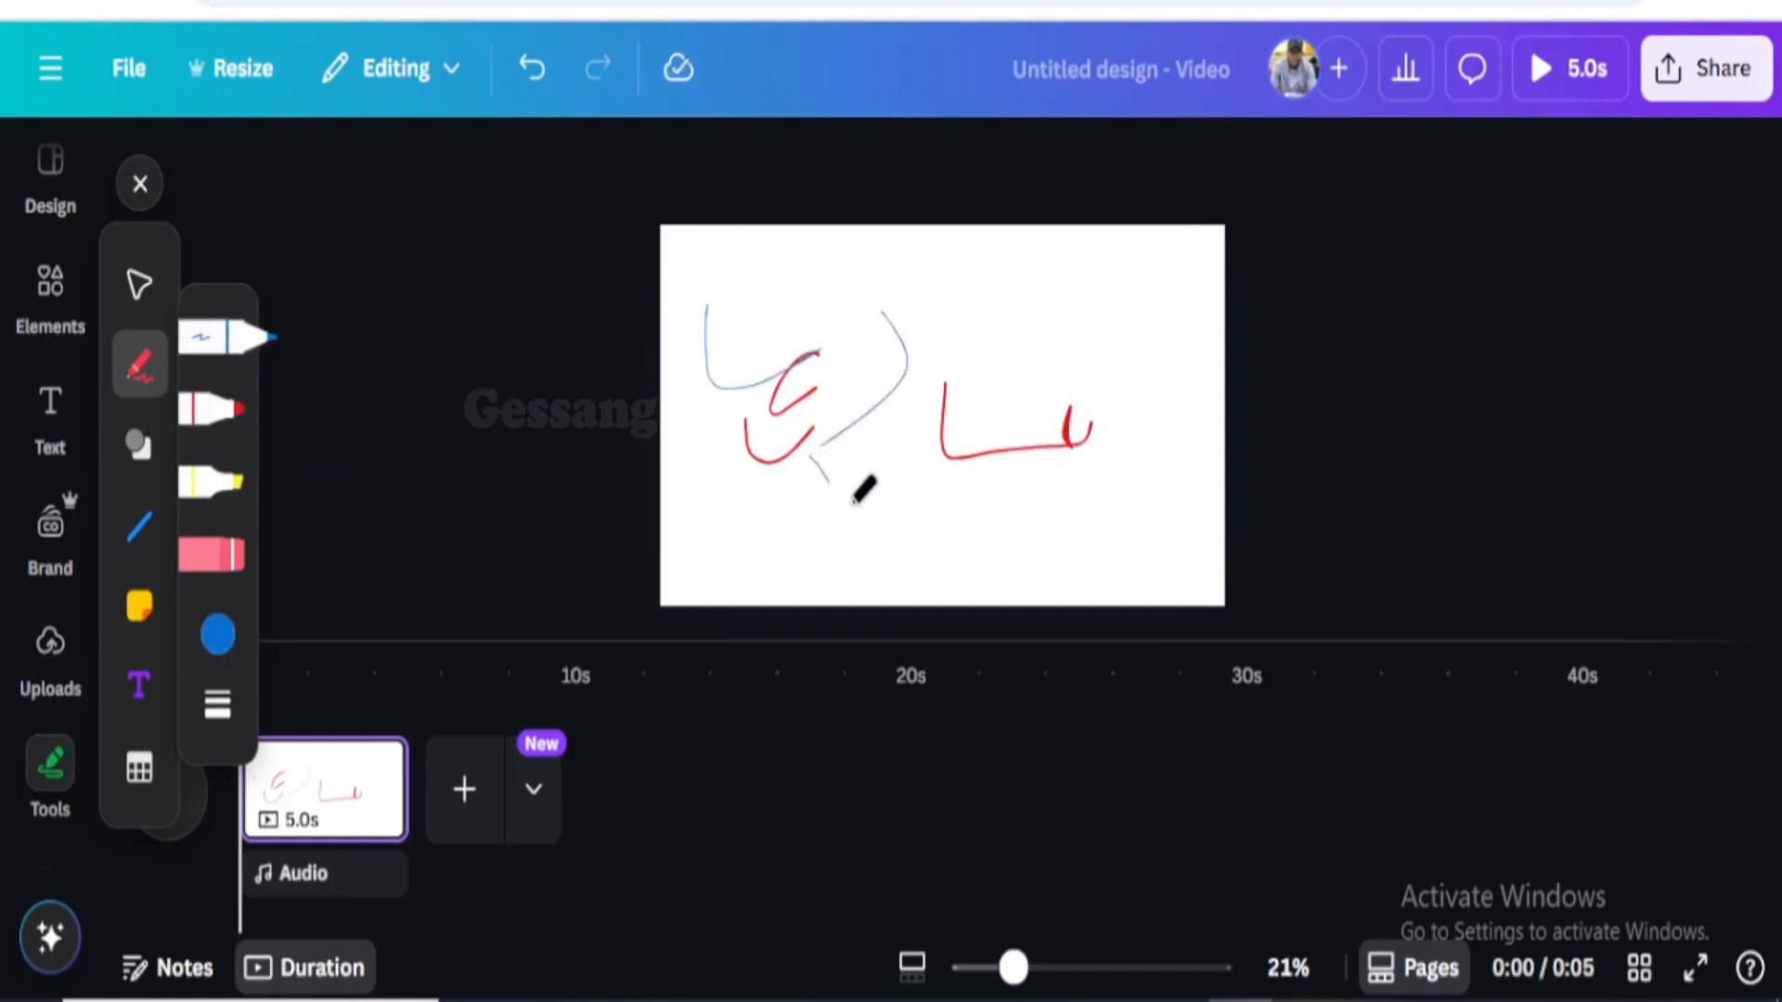
Add a default text box to the page and move the blue curve over the red L-shaped stroke
click(217, 682)
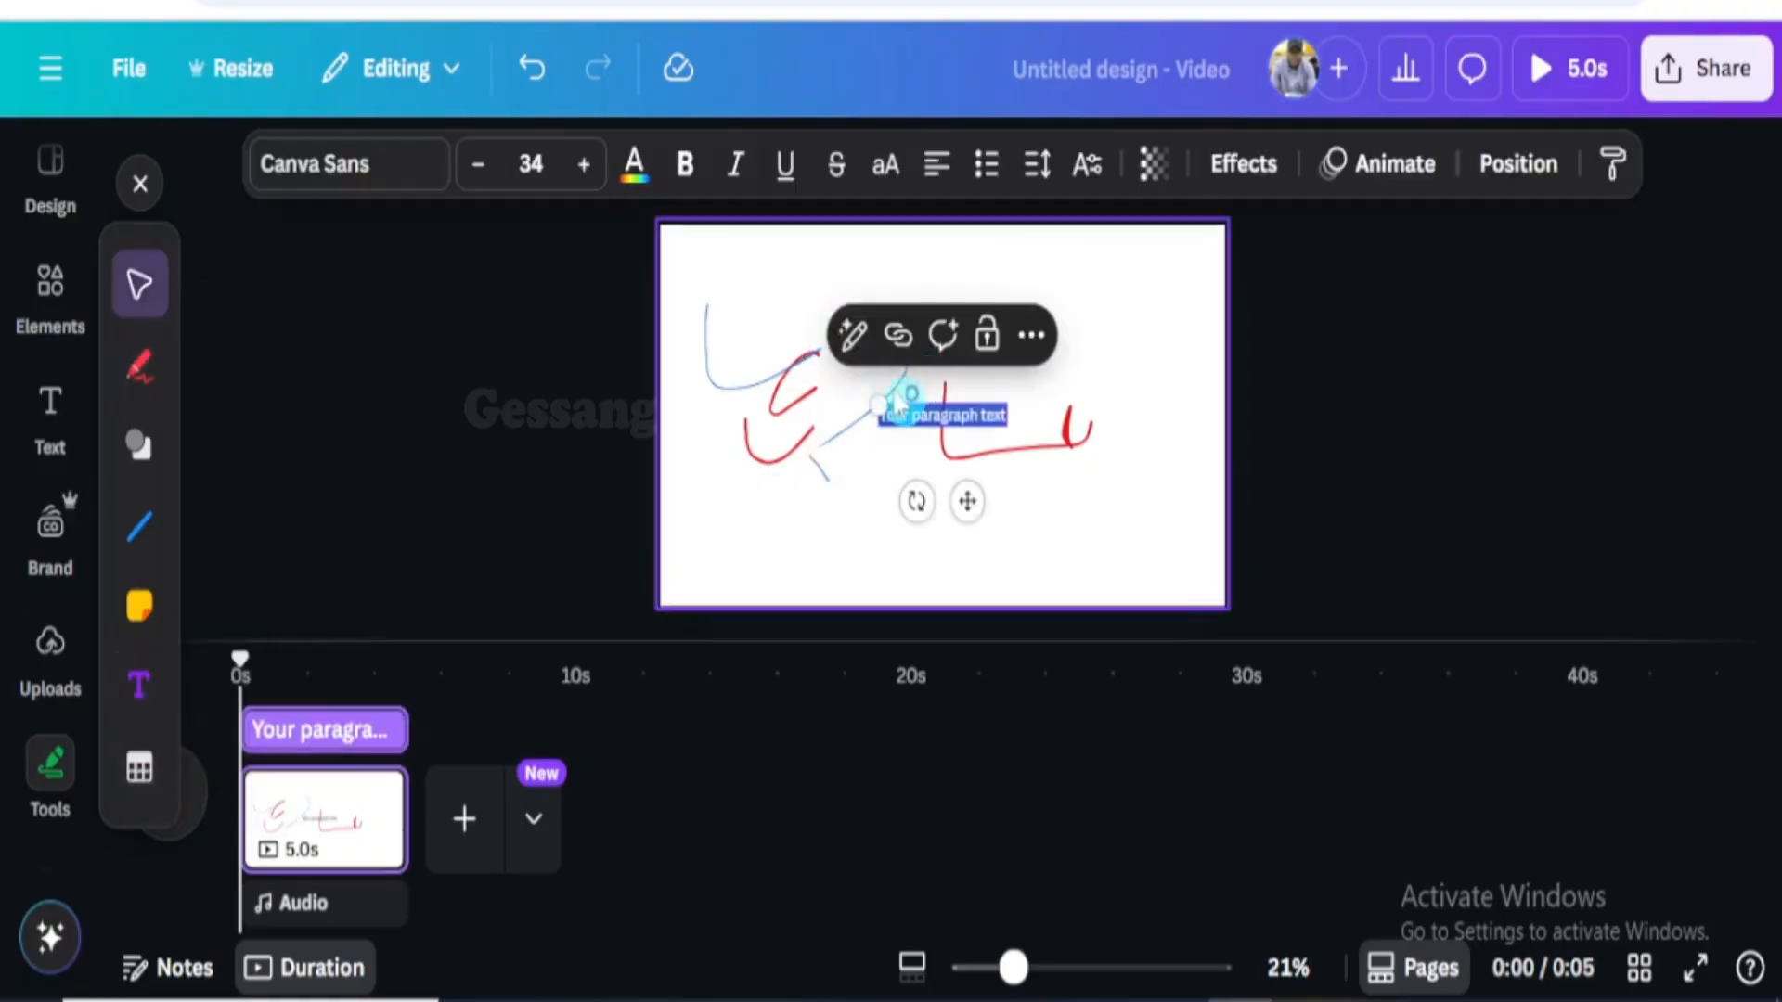
mouse_move(875, 435)
mouse_down()
mouse_move(946, 450)
mouse_move(1049, 400)
mouse_up()
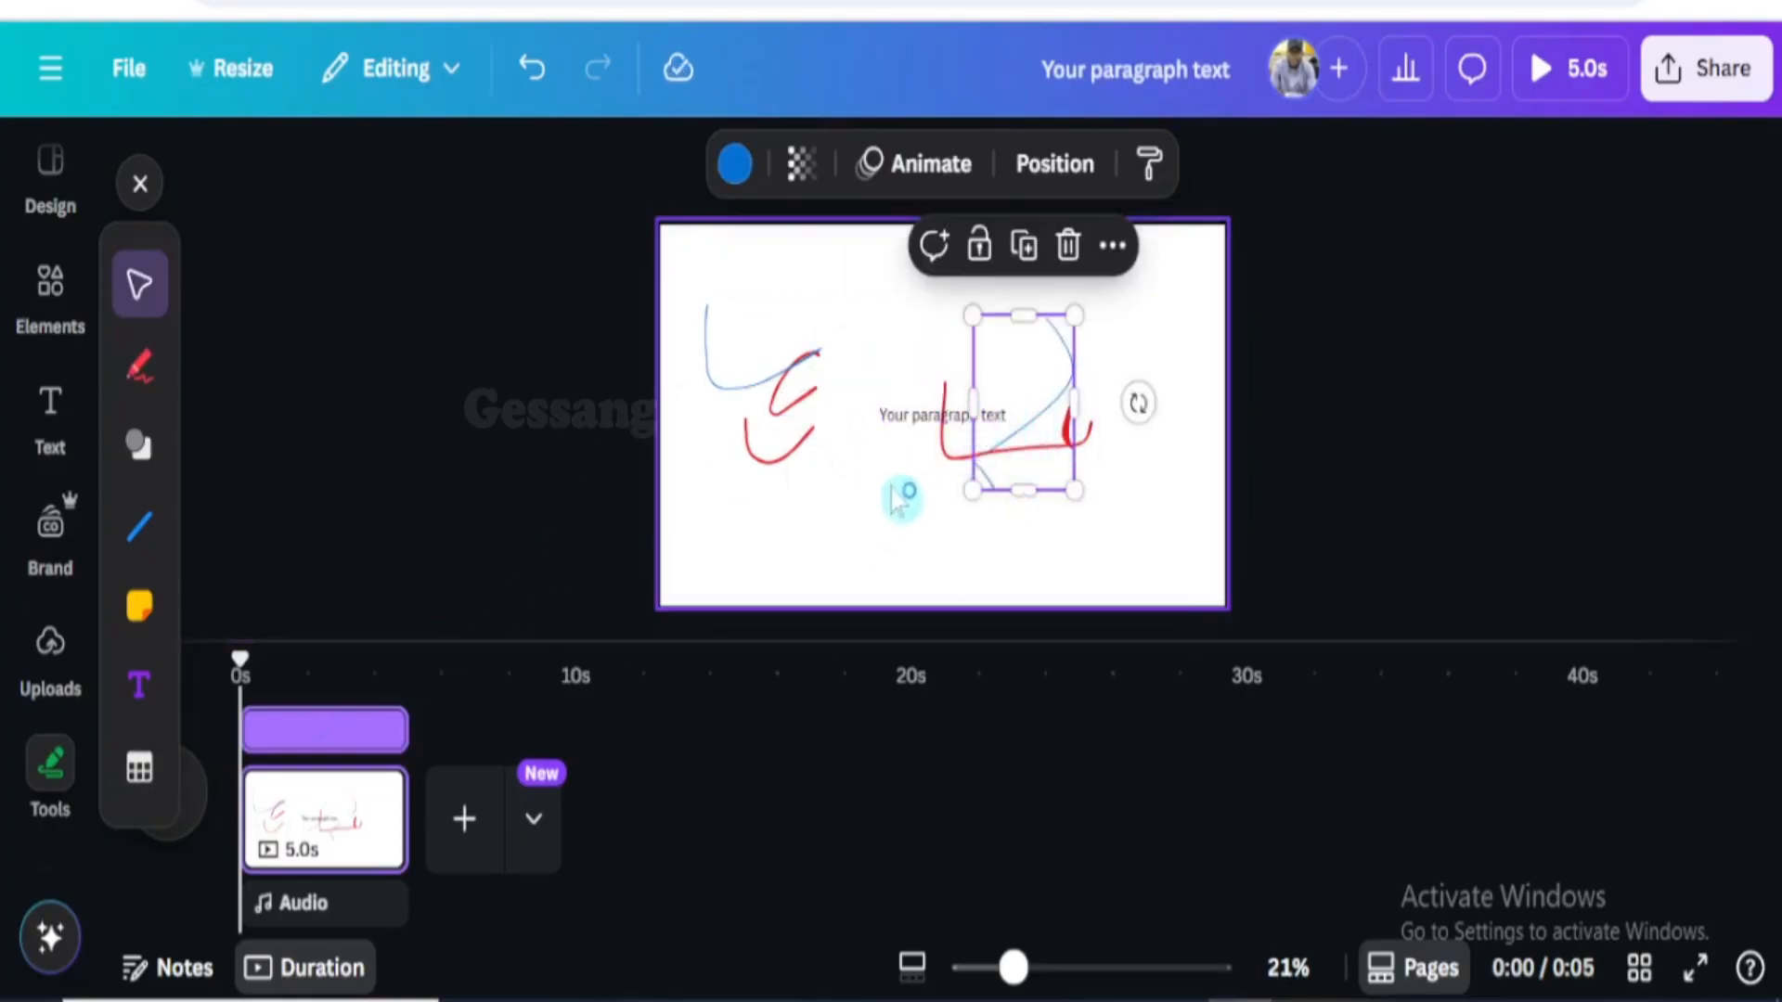
Undo the curve's move, the text box and all freehand strokes to return to a blank page
click(532, 84)
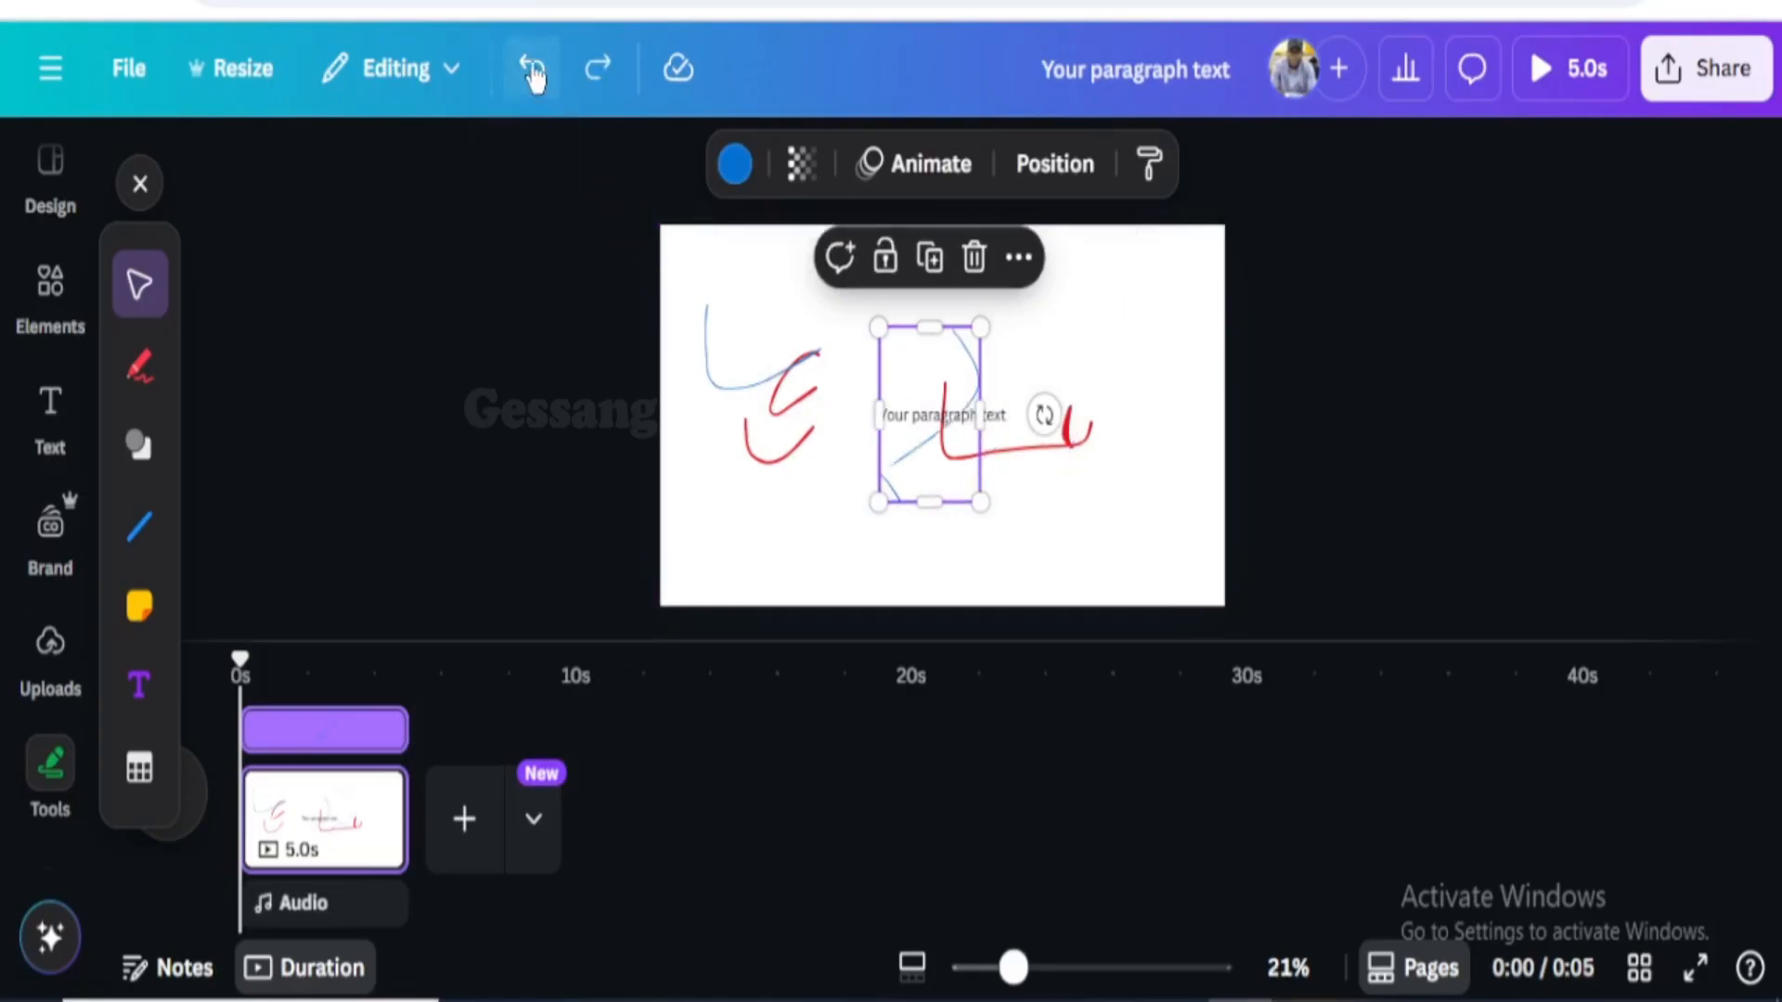
click(537, 81)
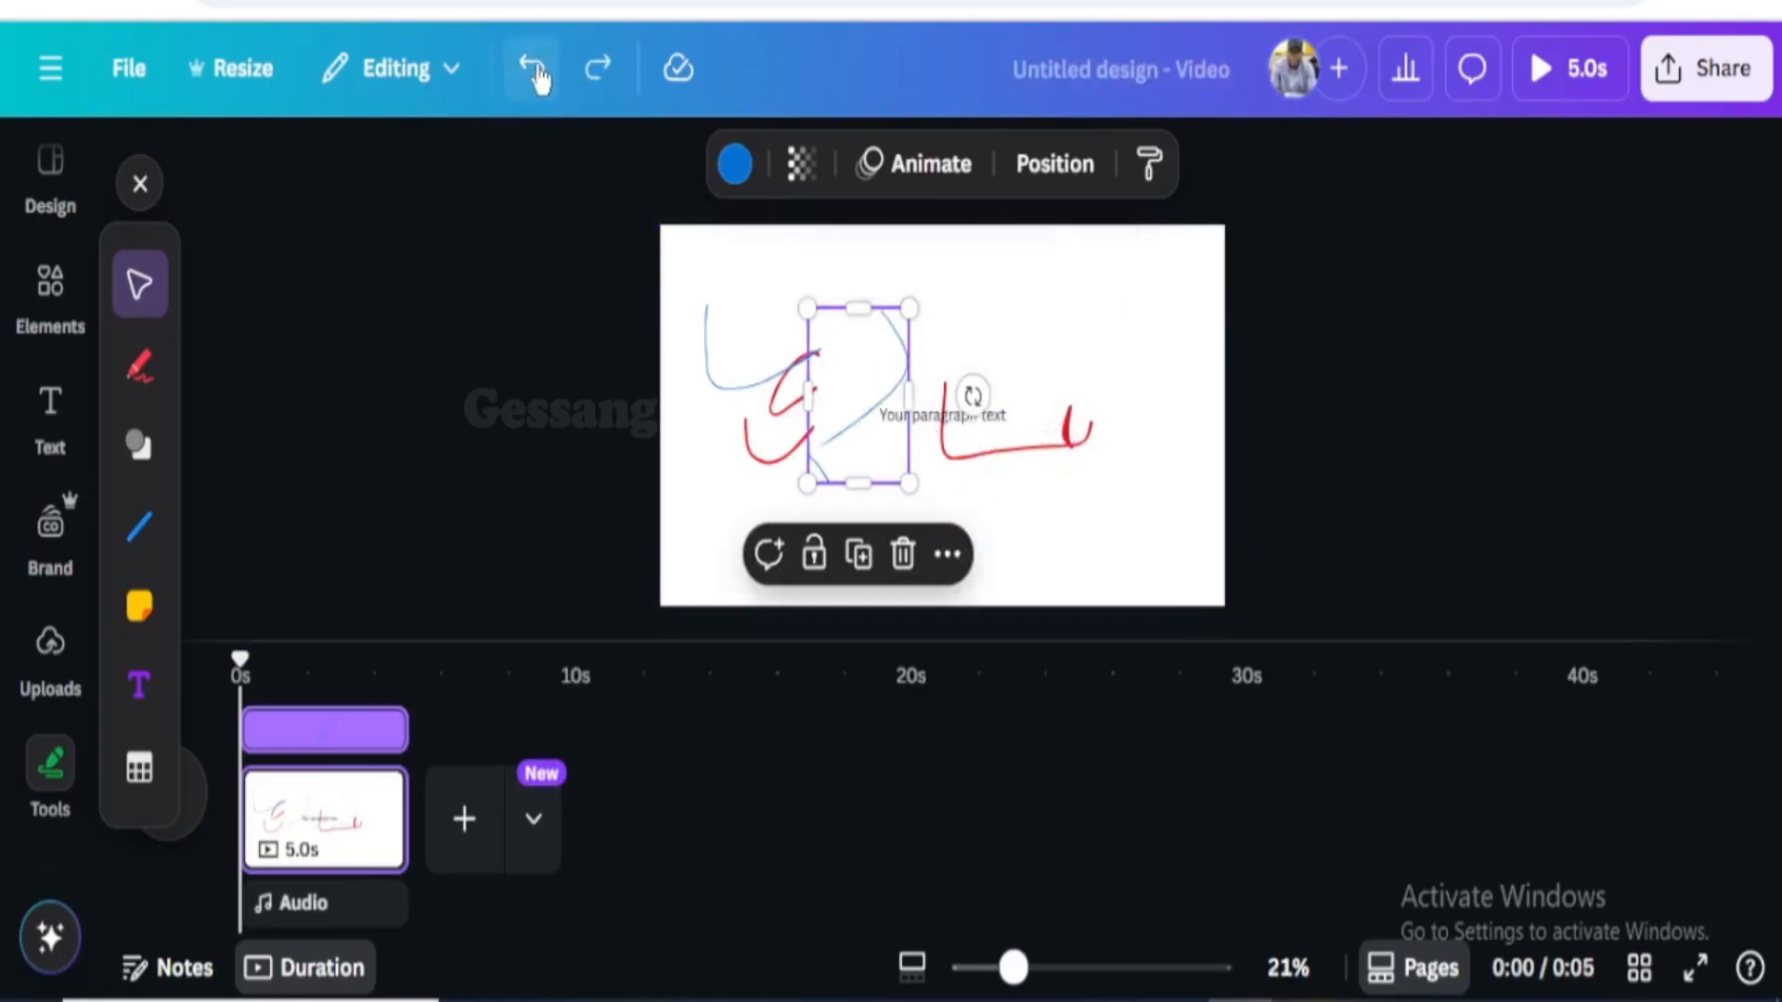
click(536, 80)
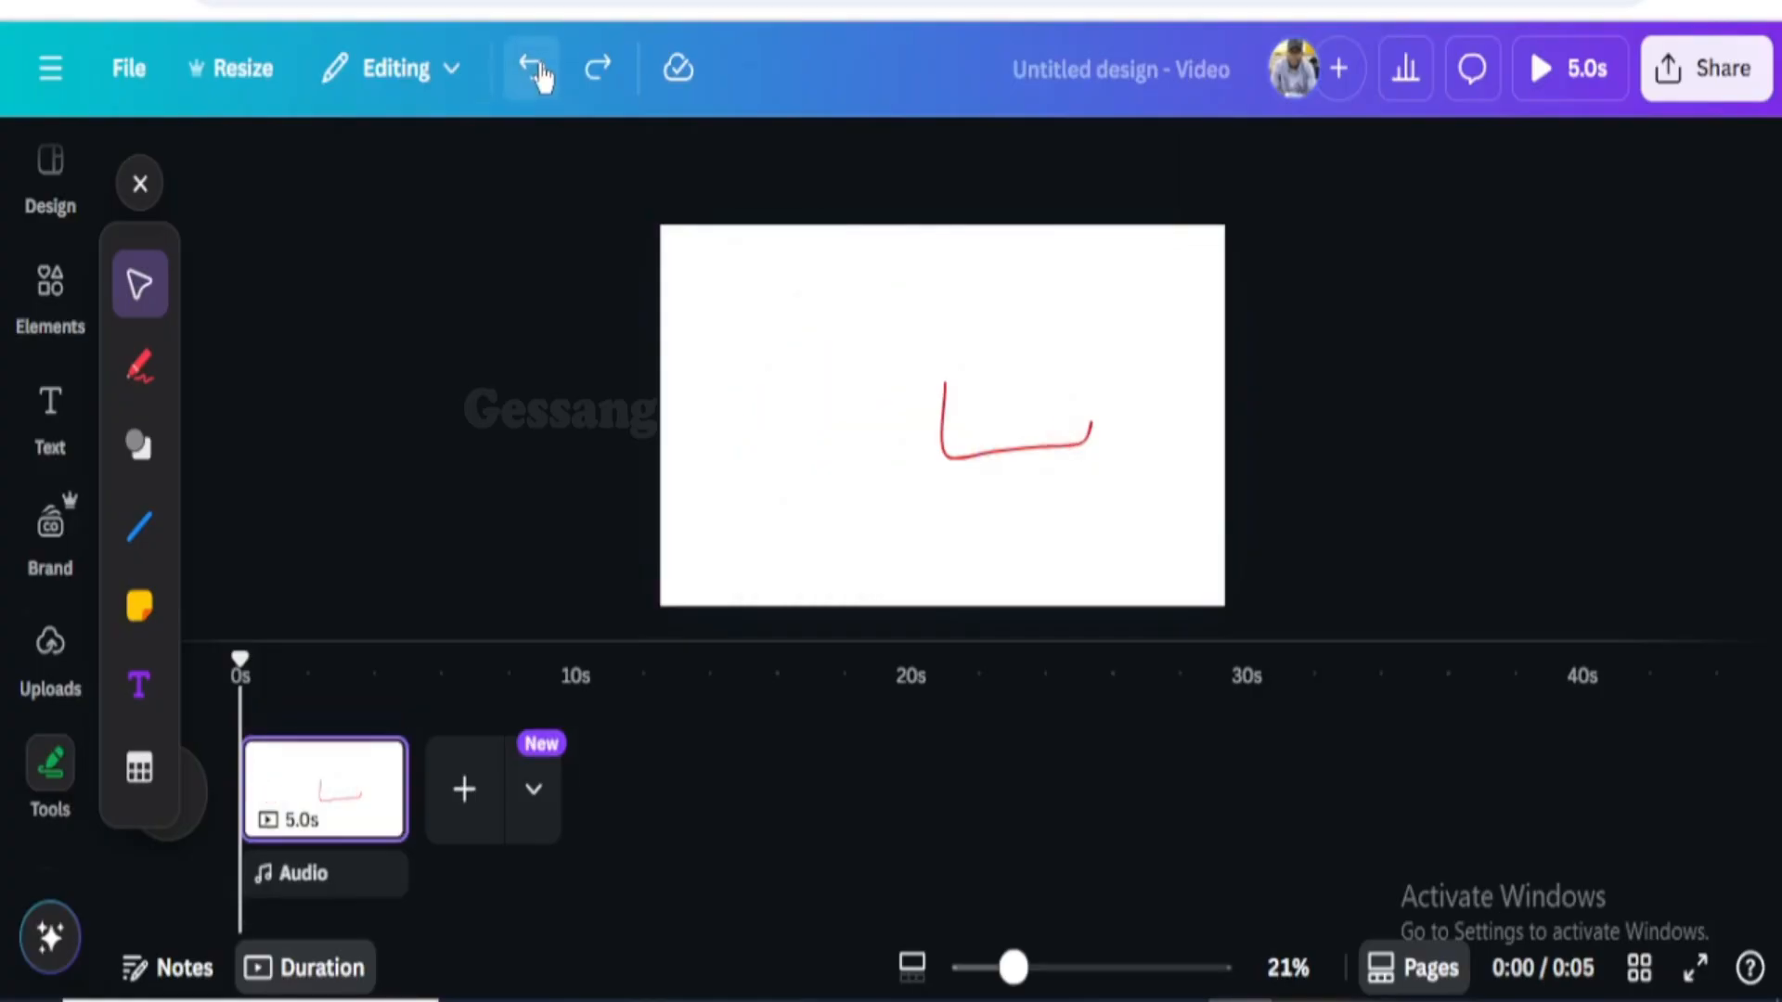
click(540, 78)
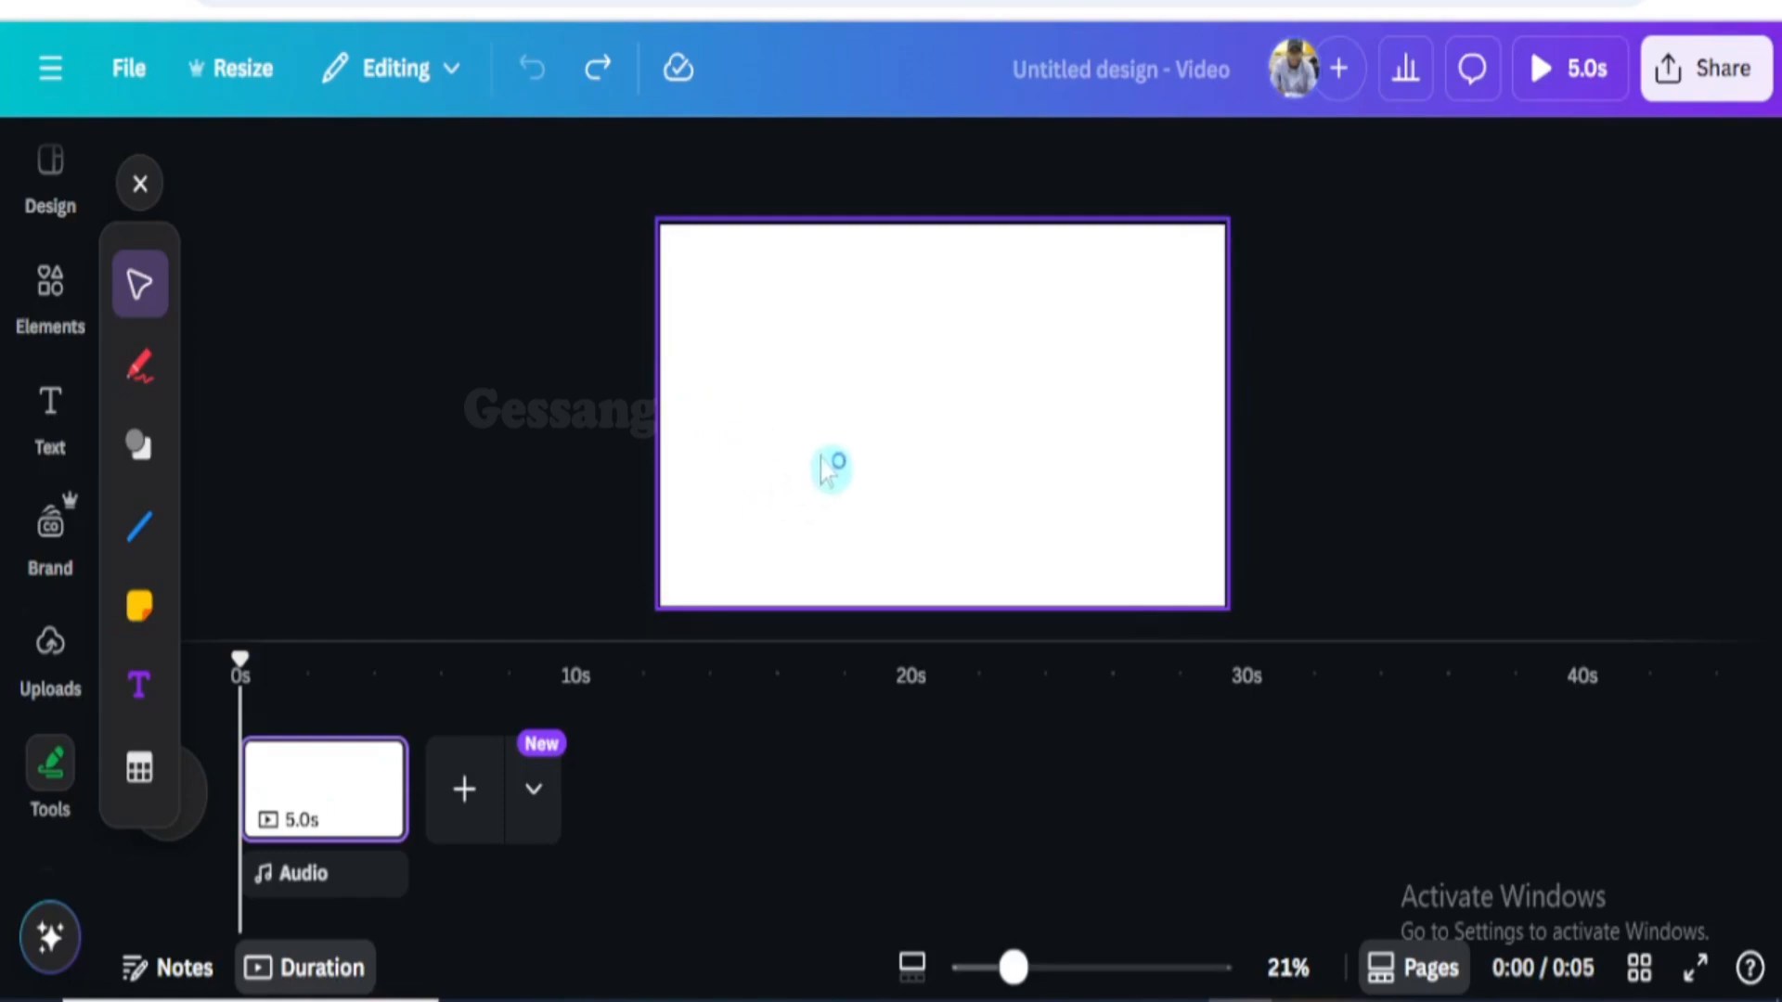
Open the projects section, and look through the Discover apps, including the Trending, Popular and AI generation groups
click(53, 543)
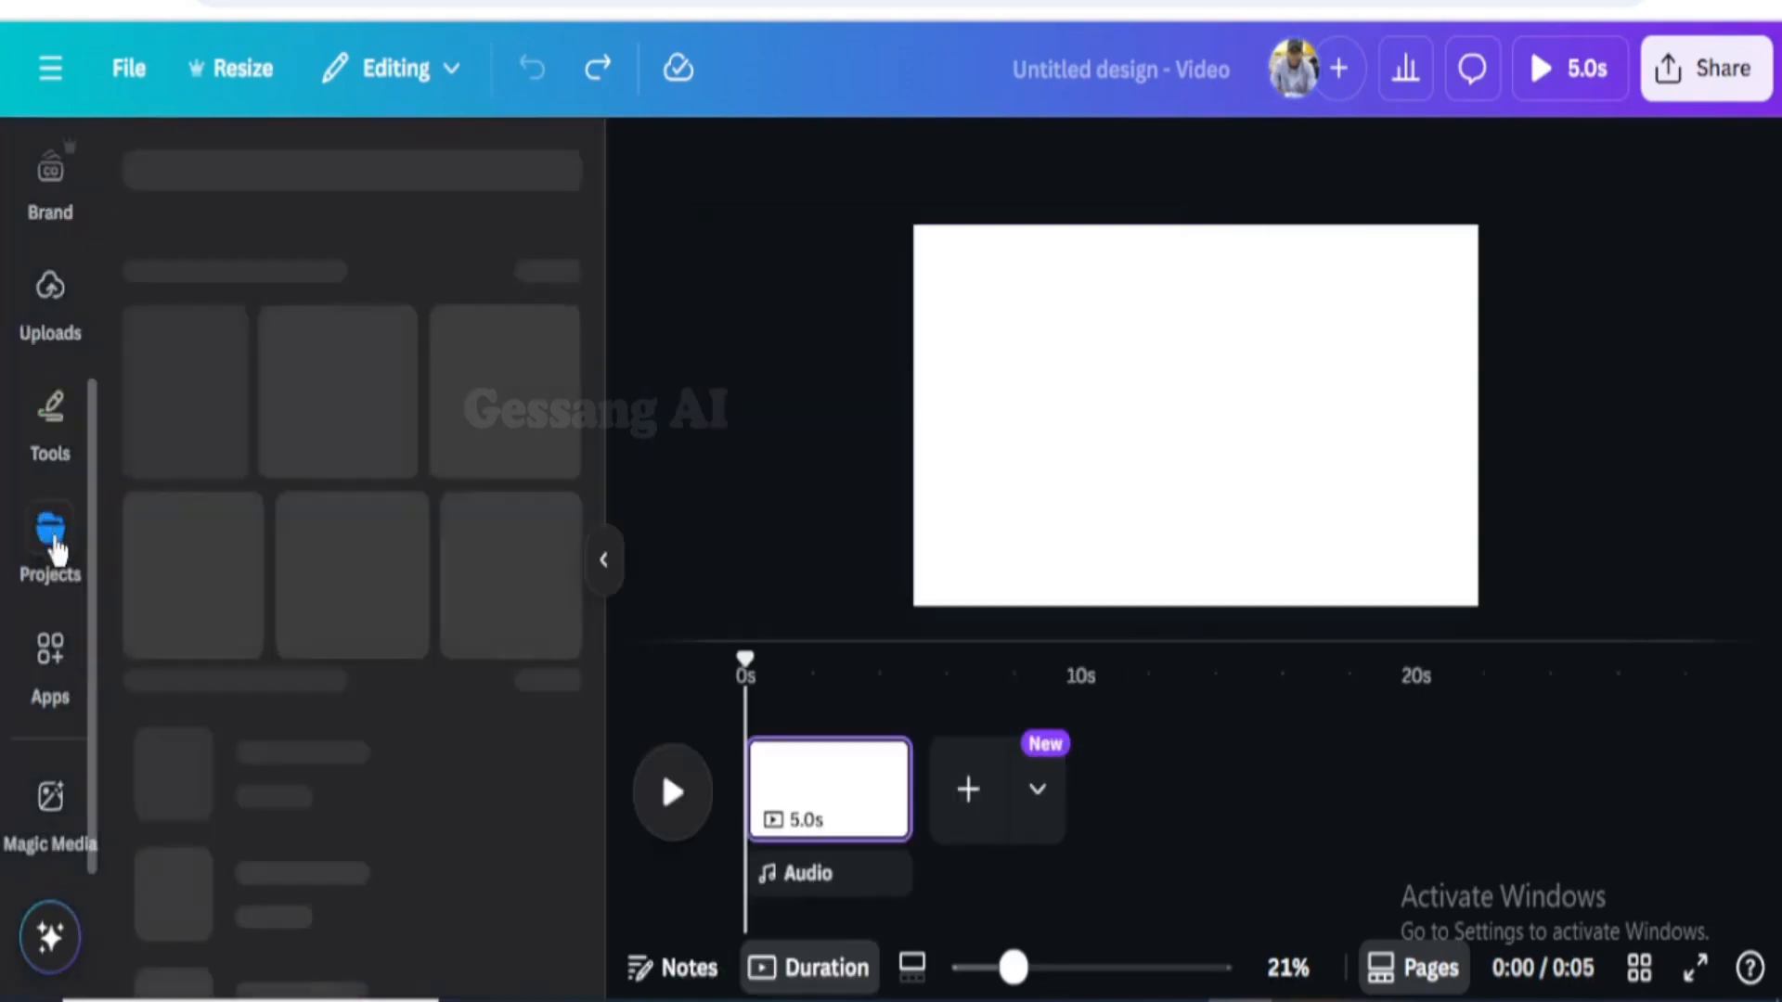
click(50, 661)
scroll(337, 837, down, 2)
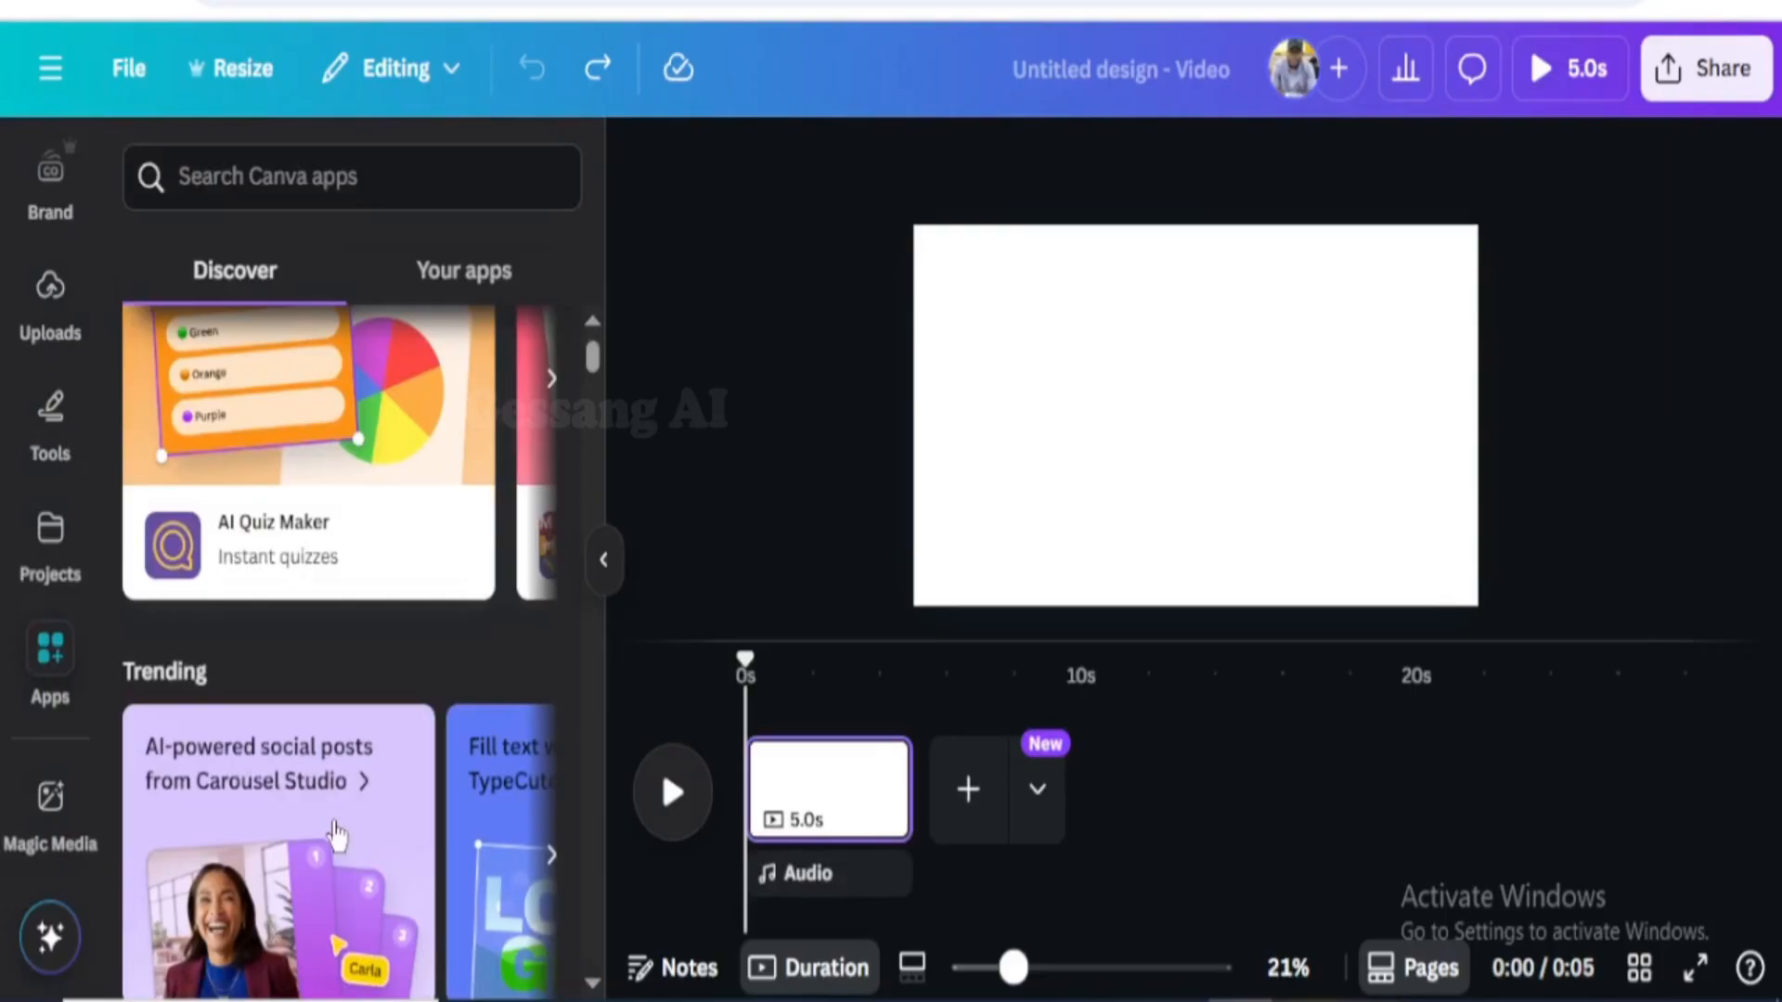
scroll(337, 837, down, 10)
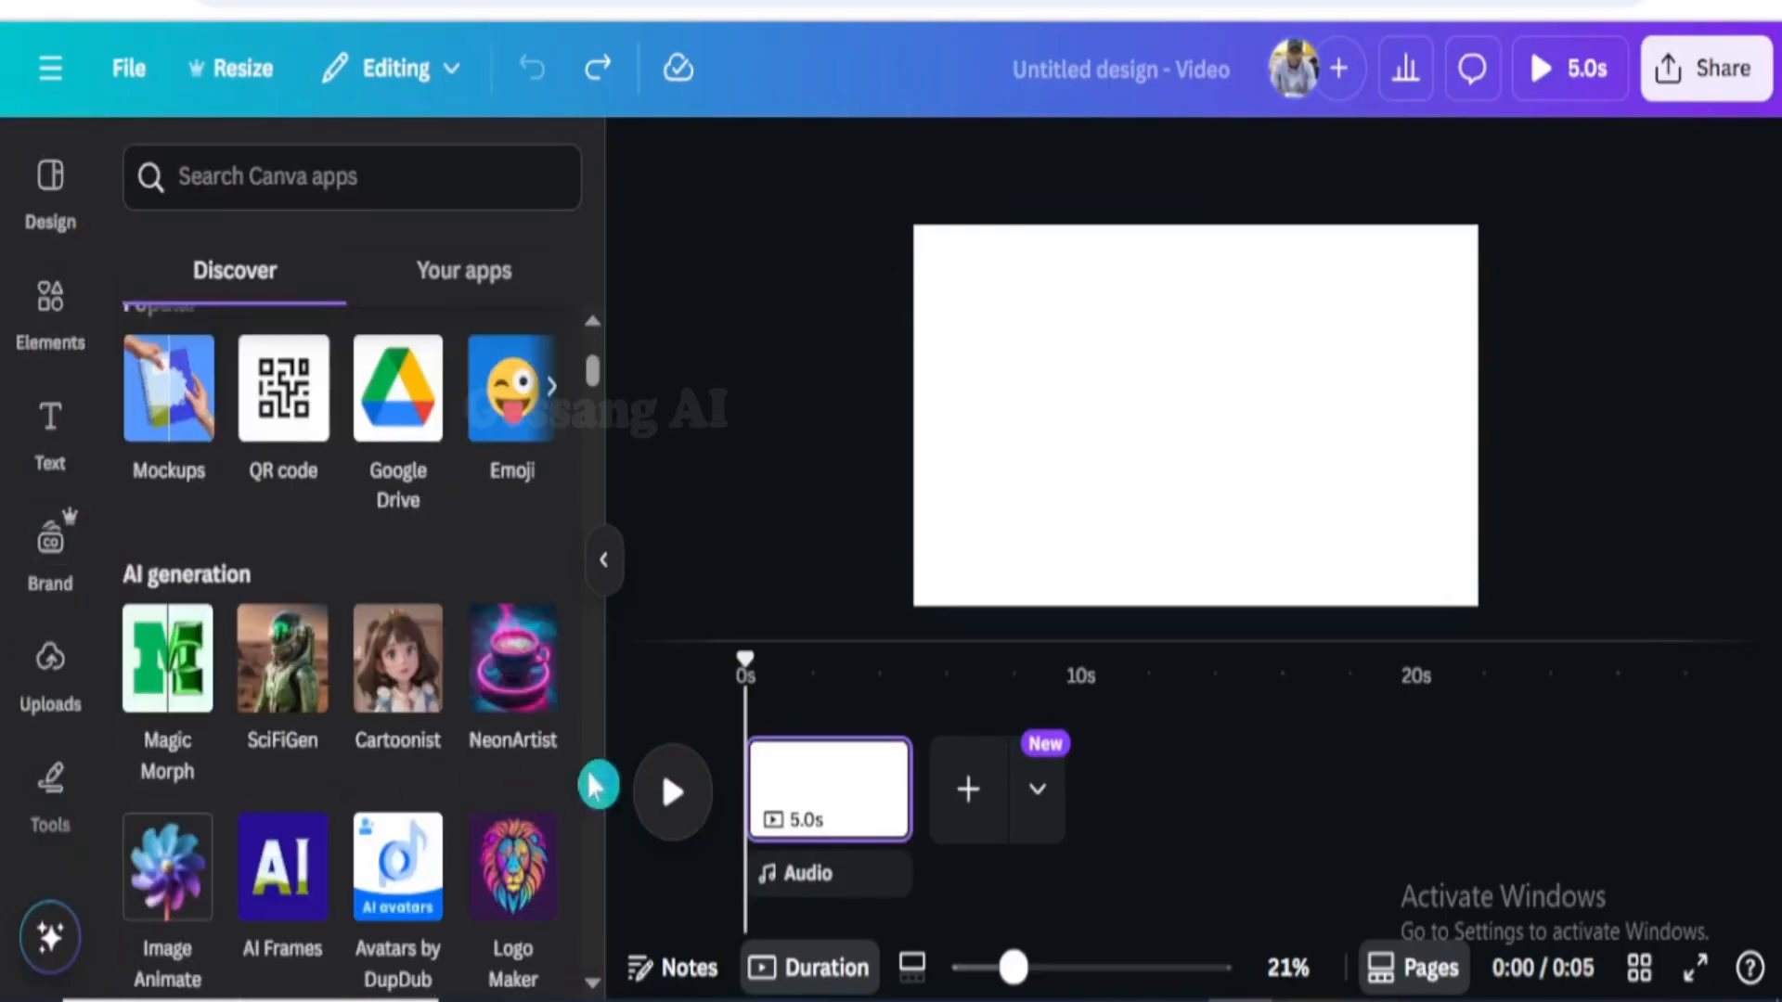
Hide the side panel and add four blank pages to the video timeline
click(604, 558)
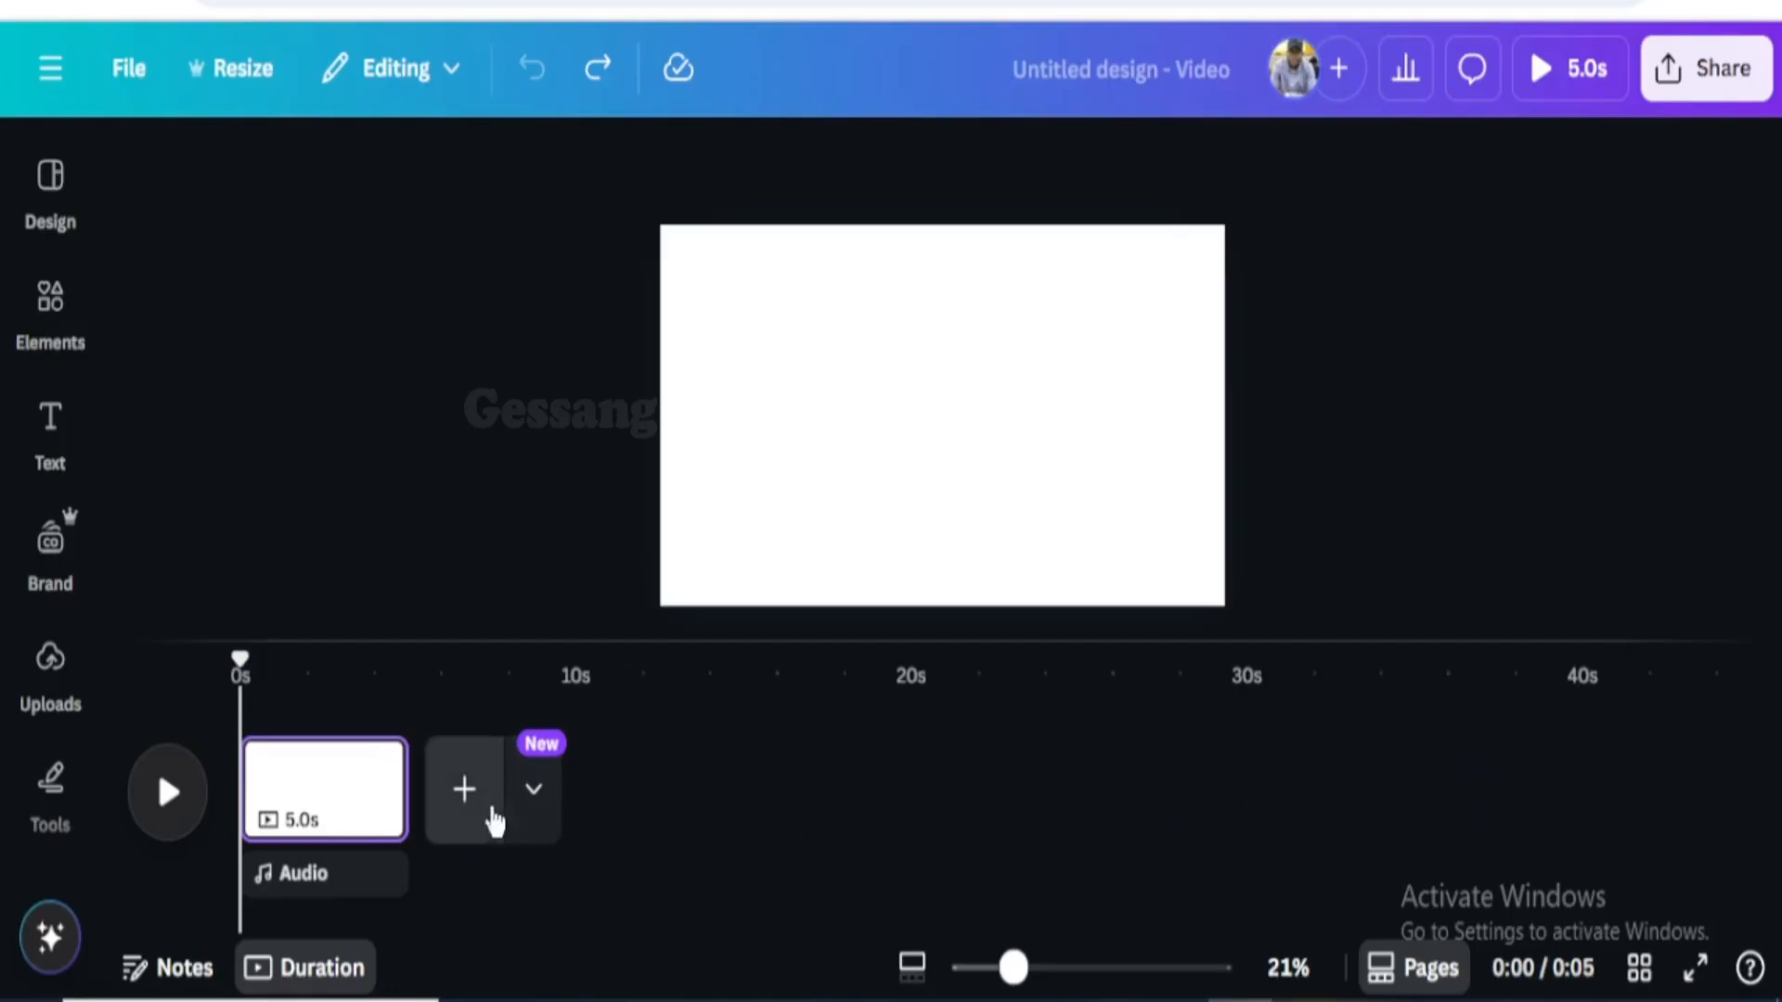
click(465, 793)
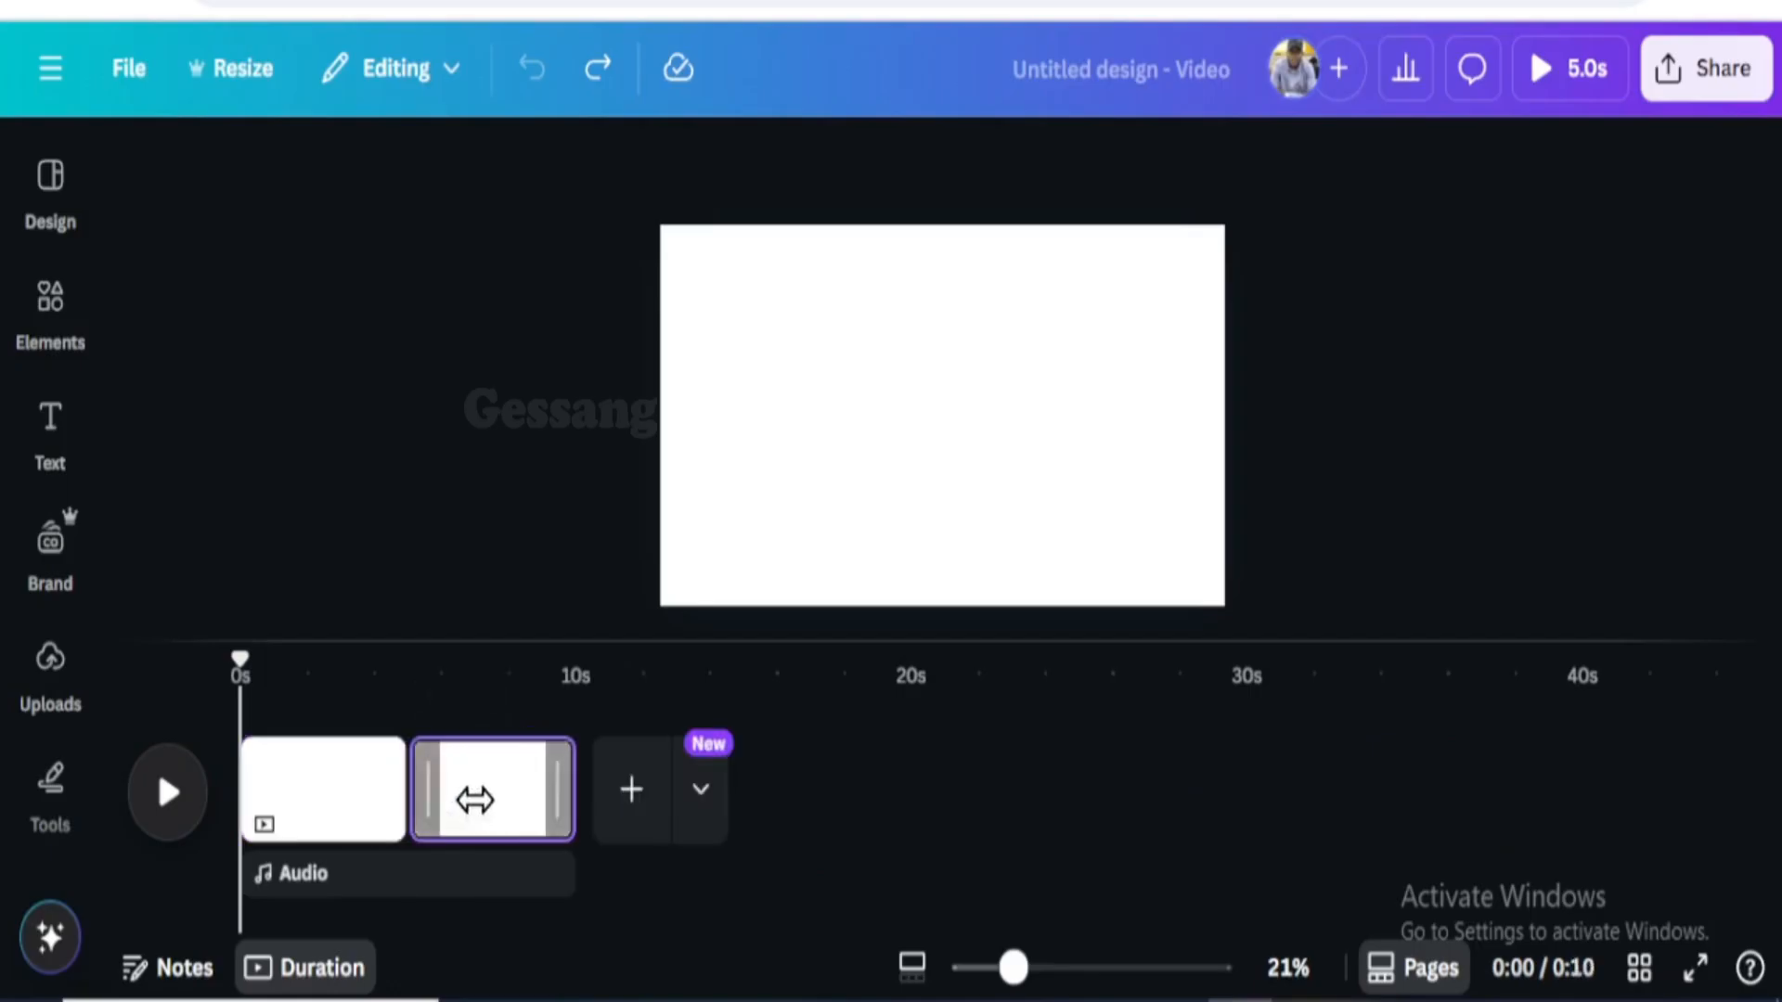
click(633, 804)
click(804, 814)
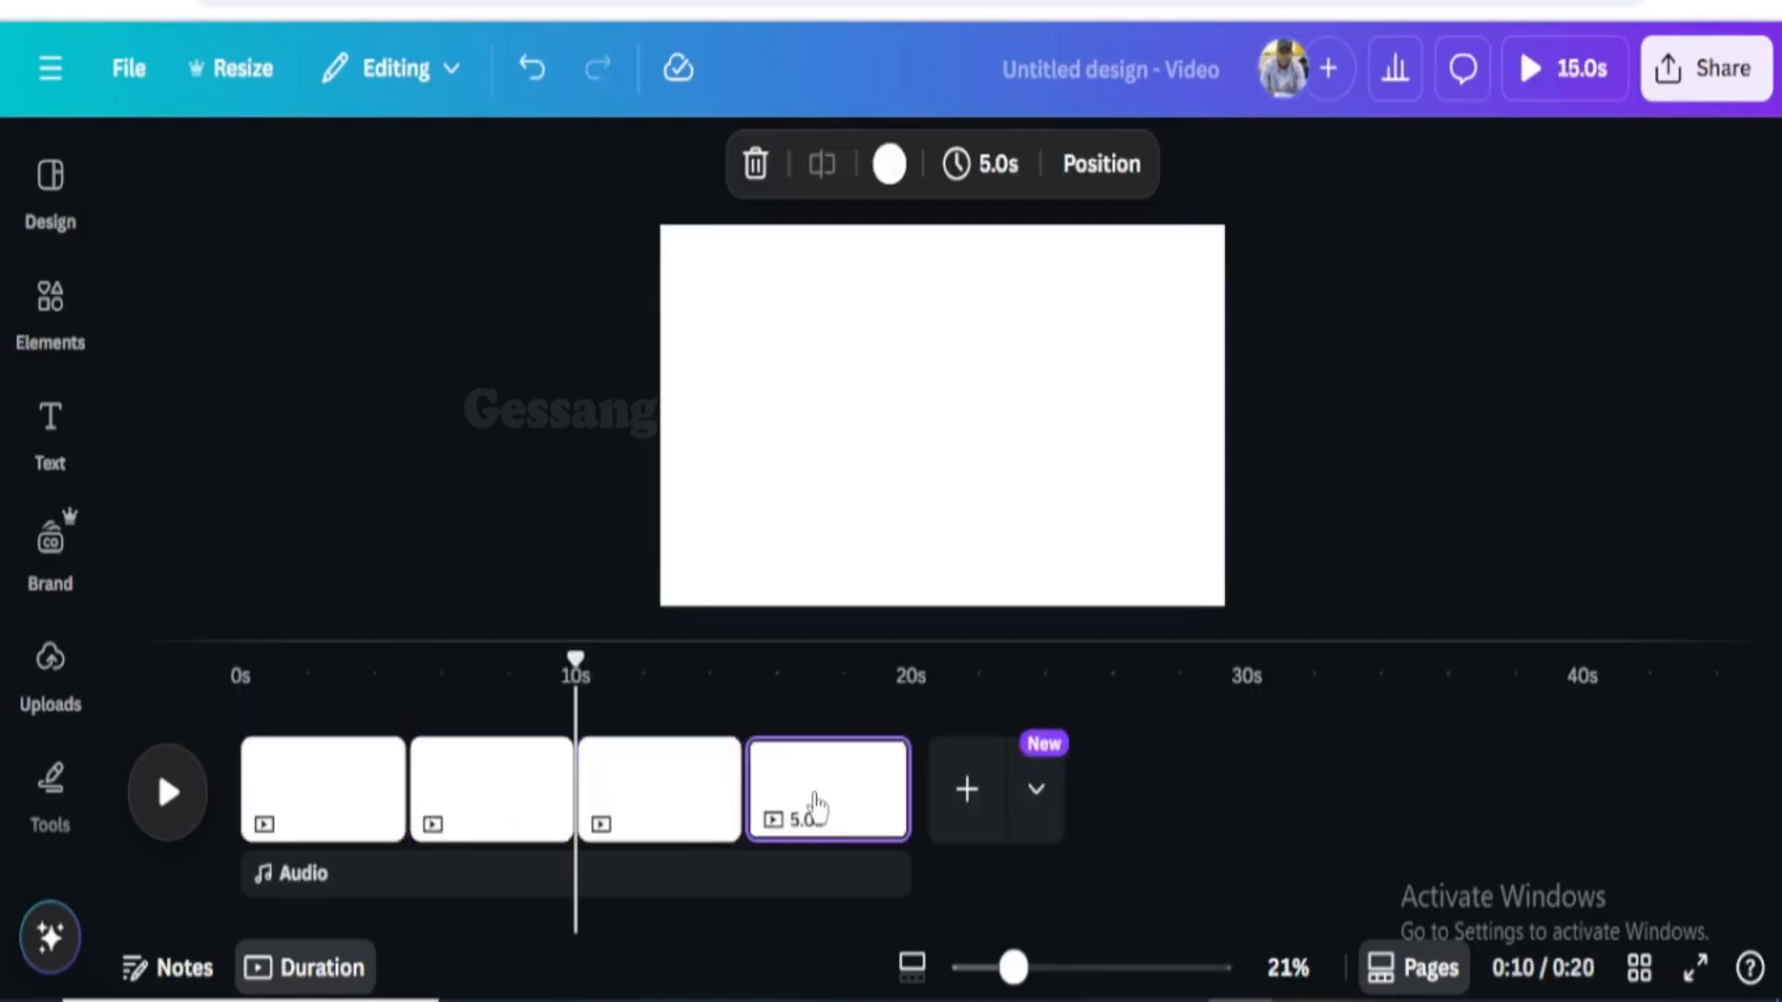
click(961, 807)
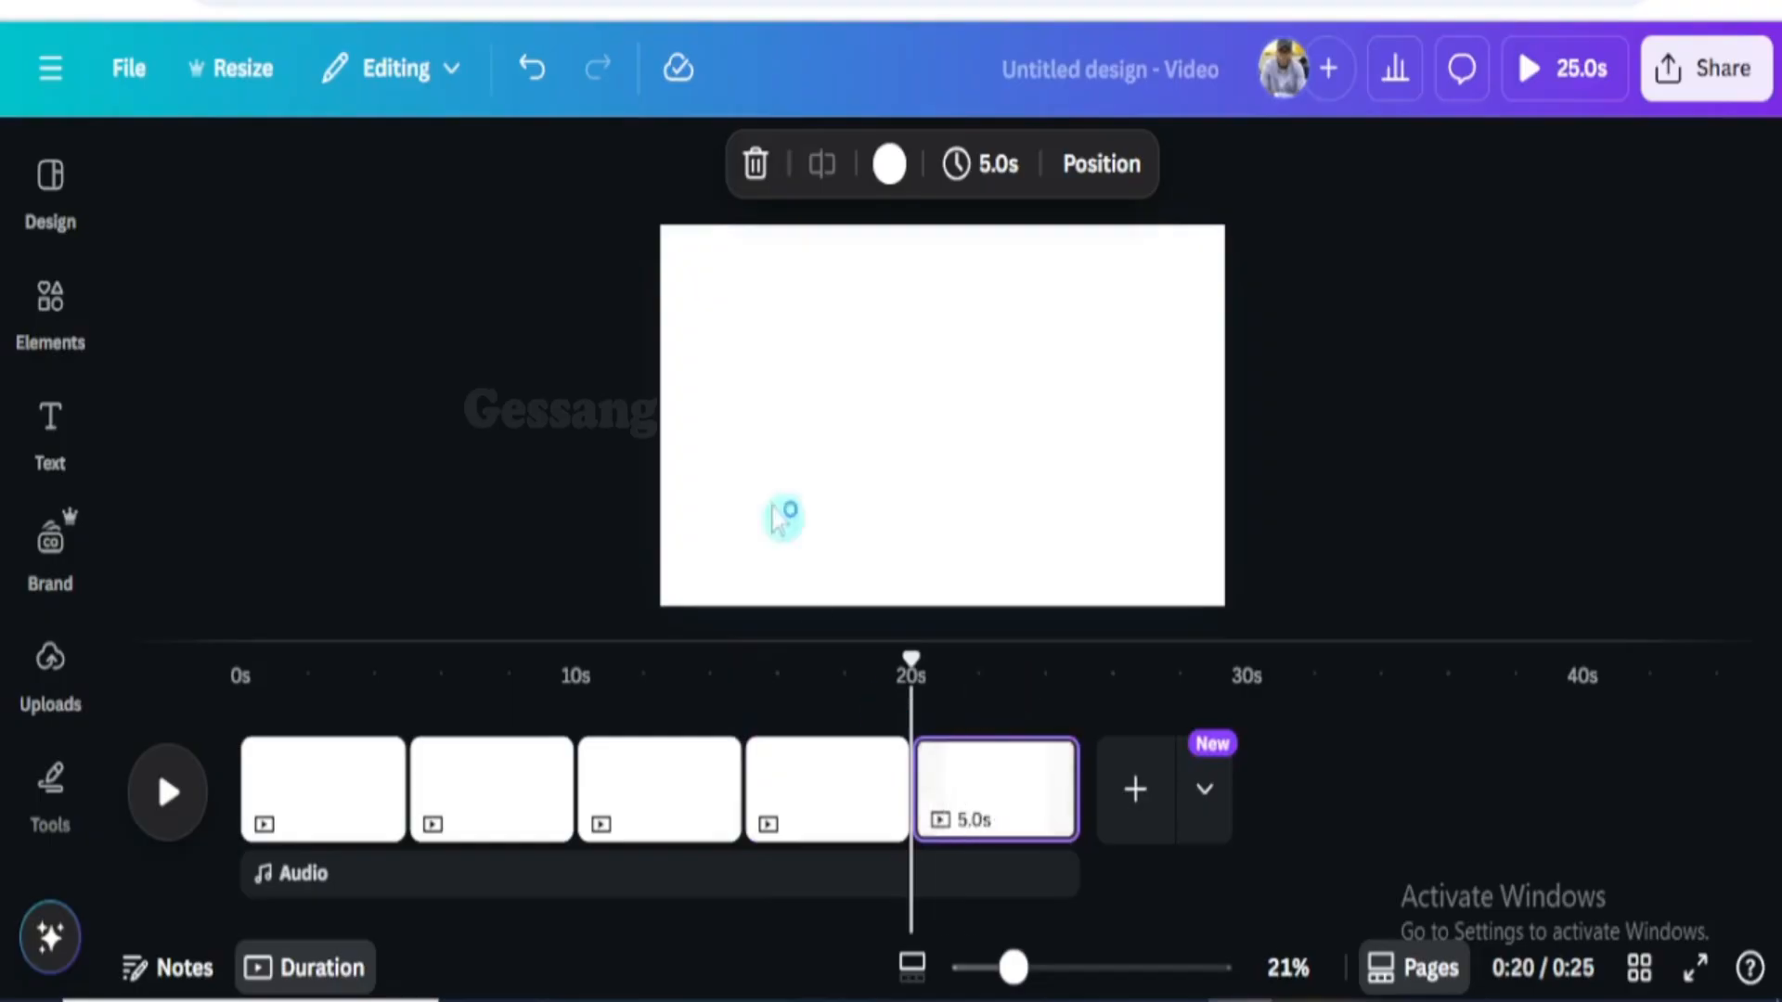
Undo the four added blank pages
click(531, 70)
click(531, 69)
click(531, 69)
click(531, 70)
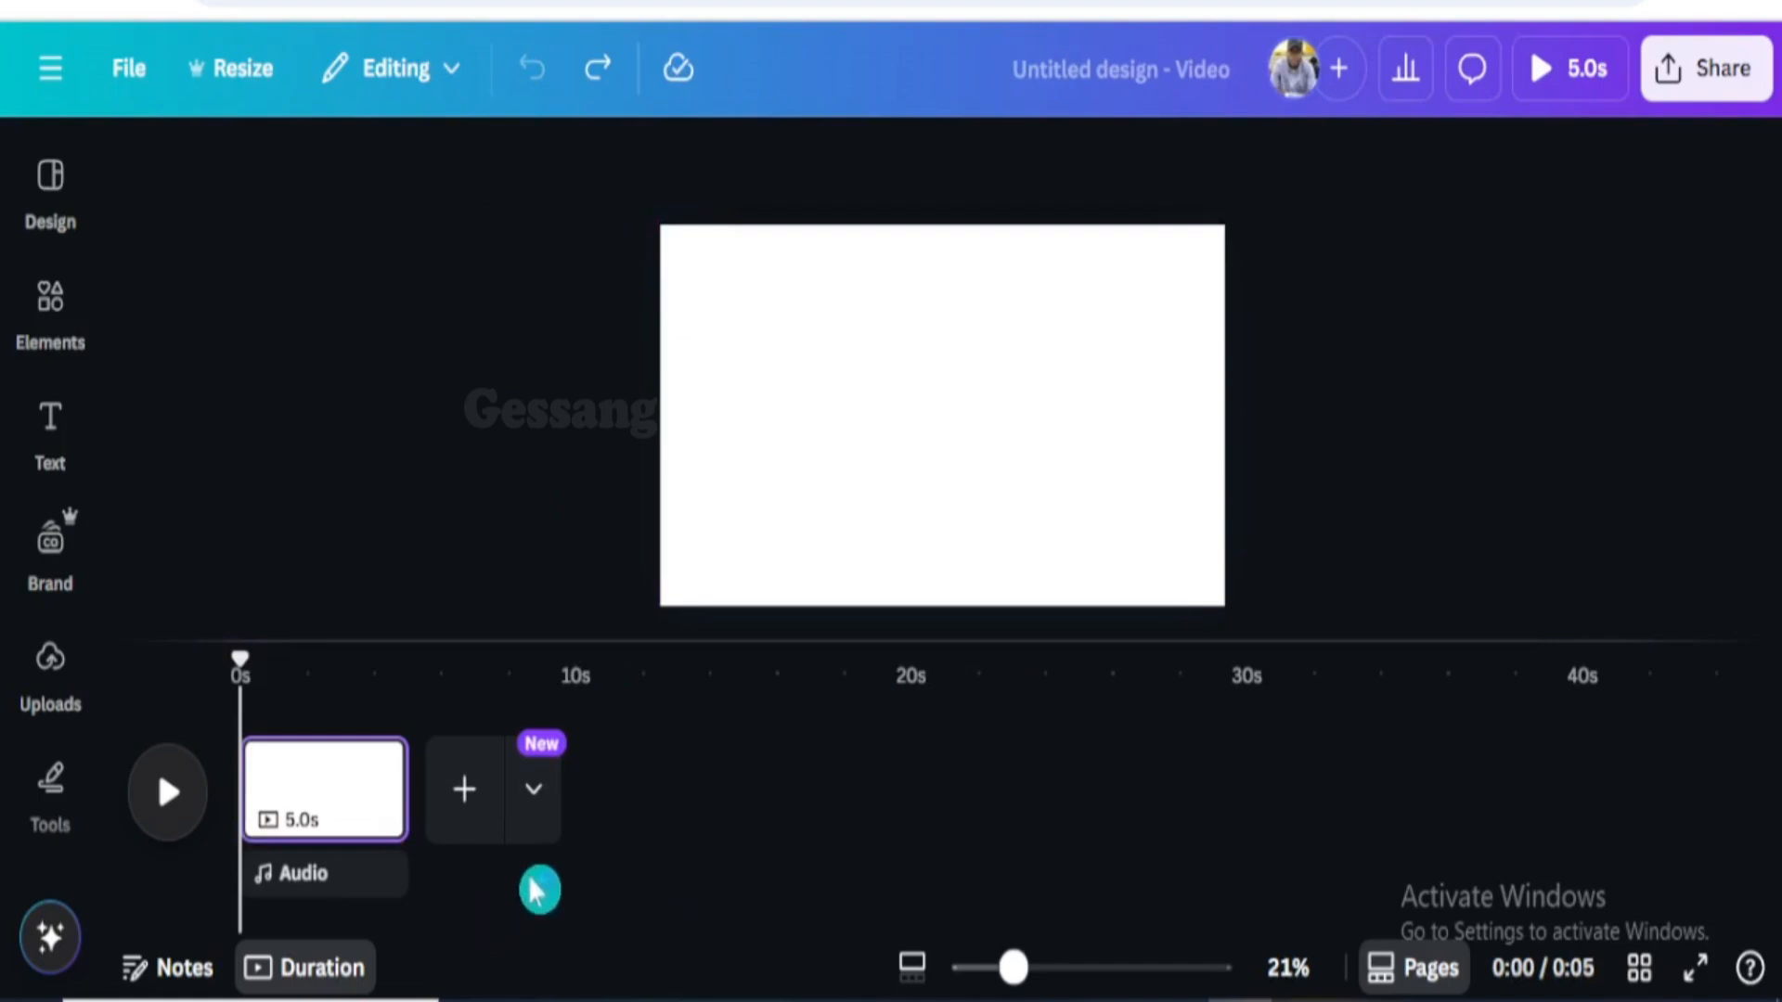
Duplicate the first page three times in the timeline
click(330, 786)
key(ctrl+d)
key(ctrl+d)
key(ctrl+d)
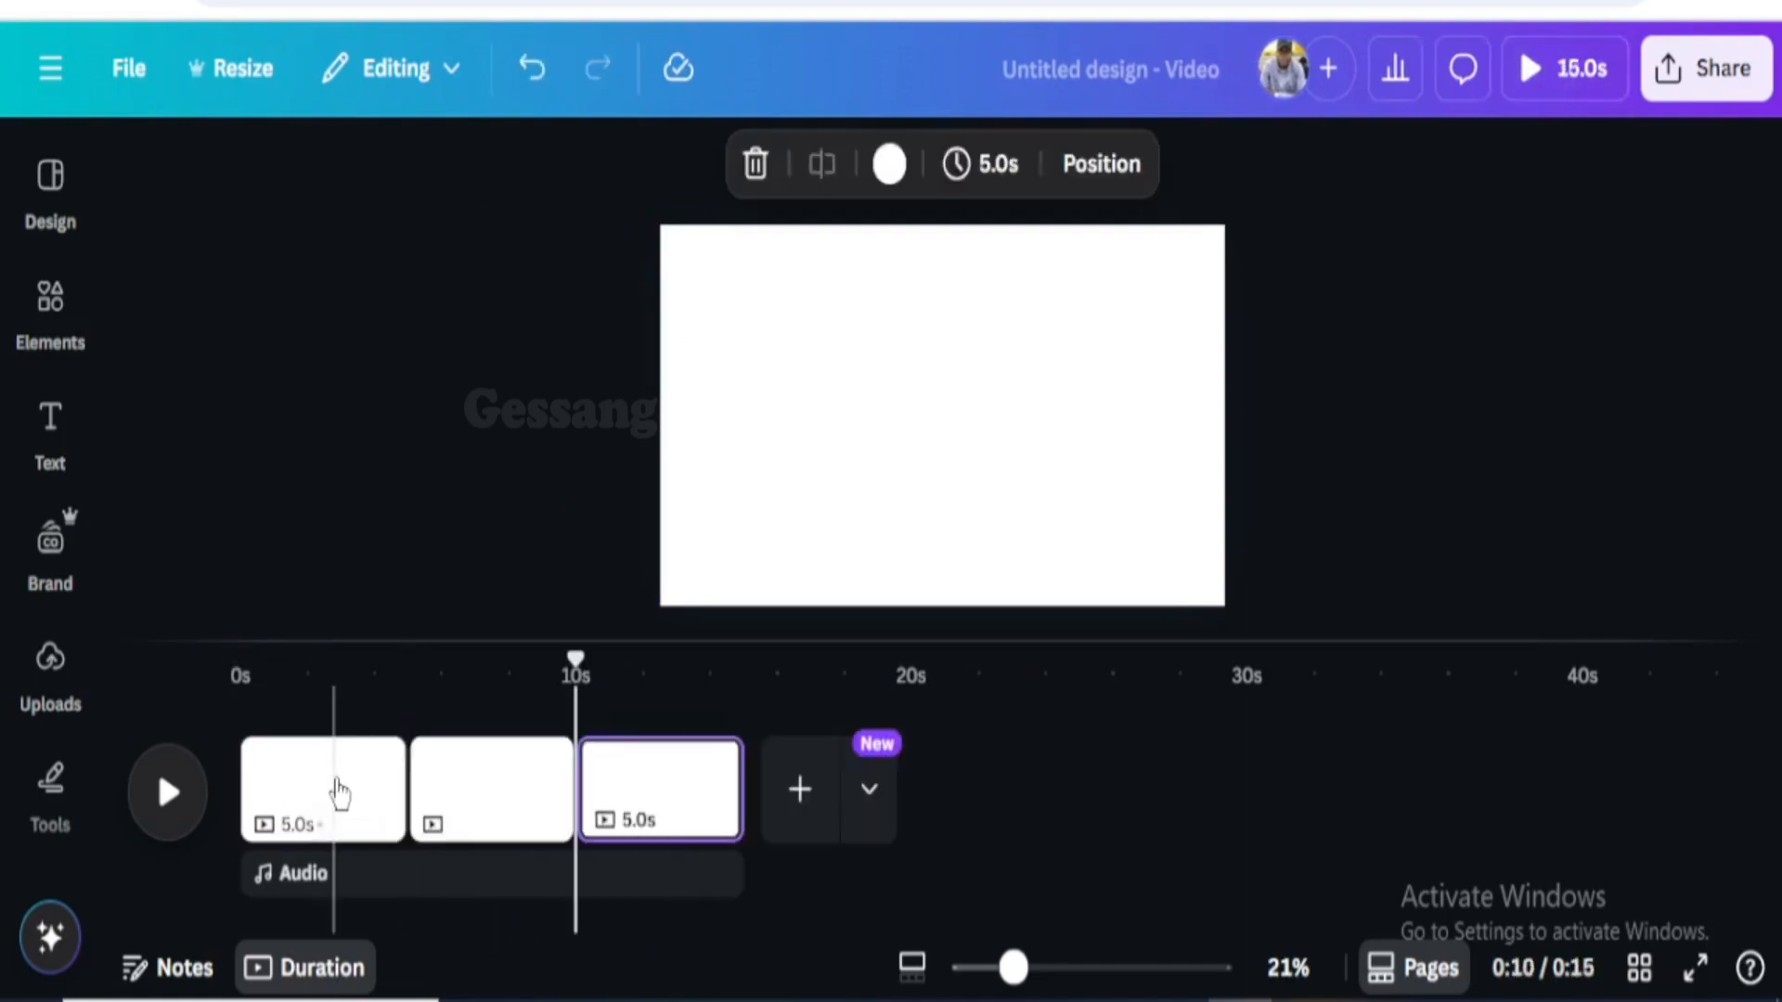
mouse_move(356, 782)
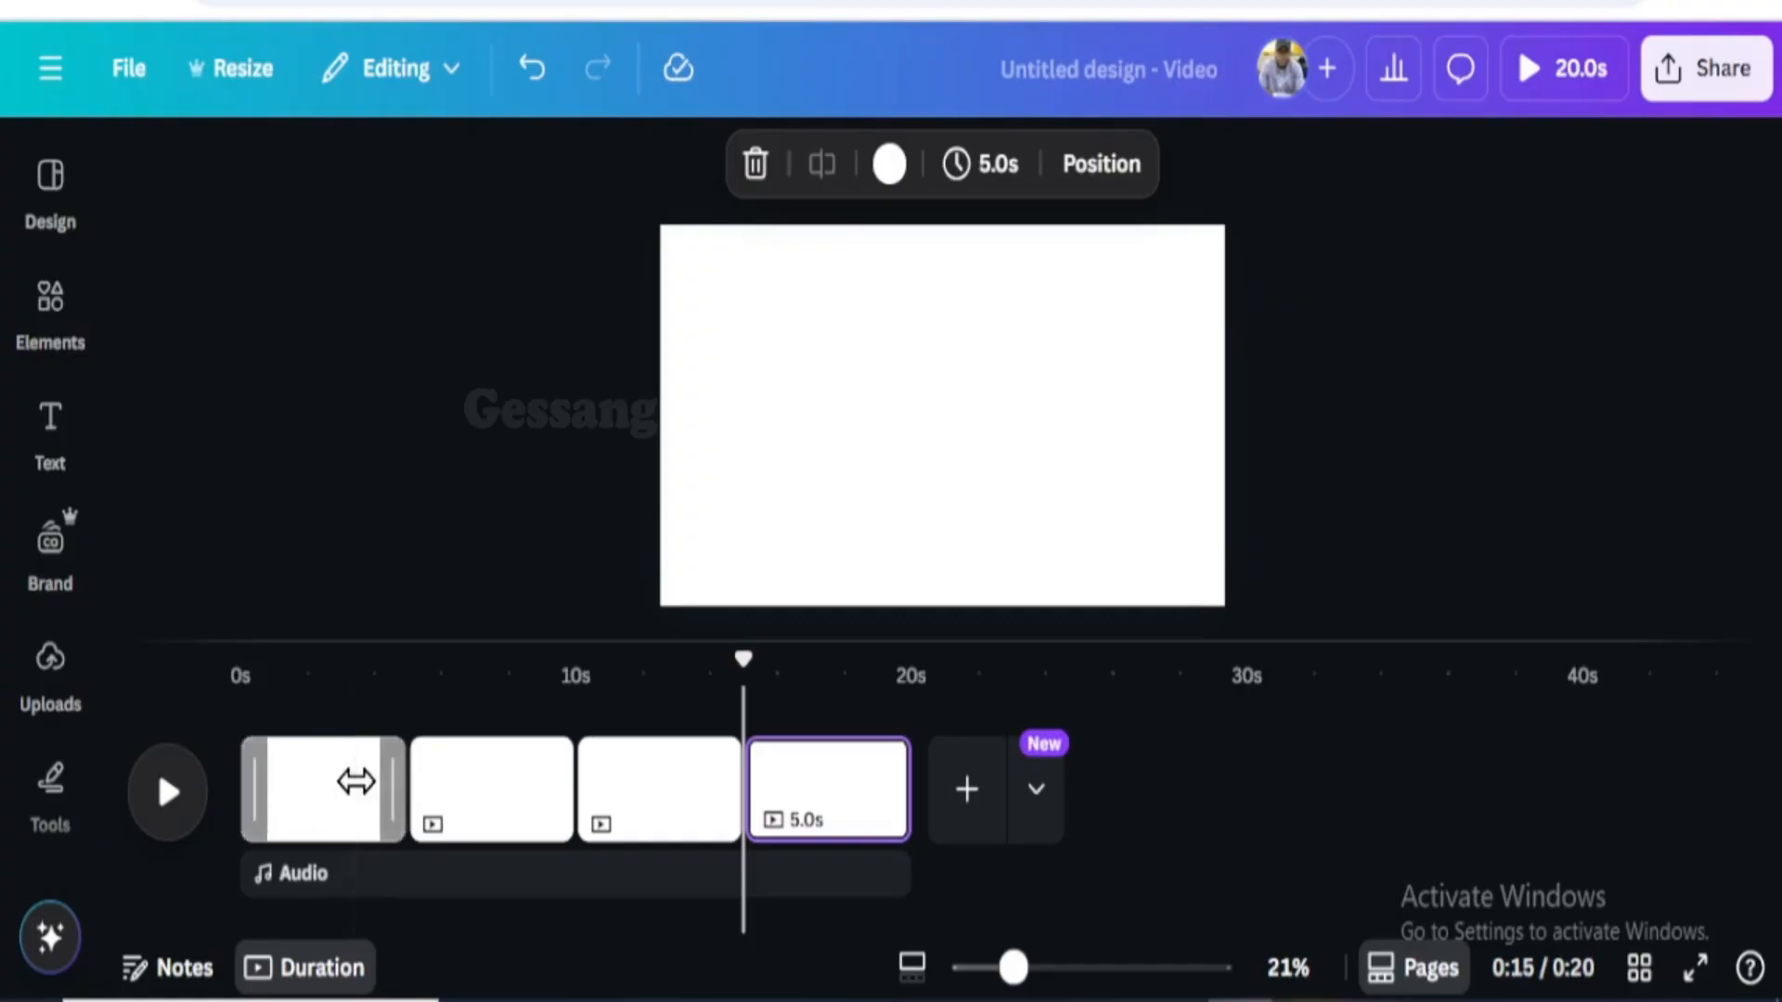
Undo the three page duplications
key(ctrl+z)
key(ctrl+z)
key(ctrl+z)
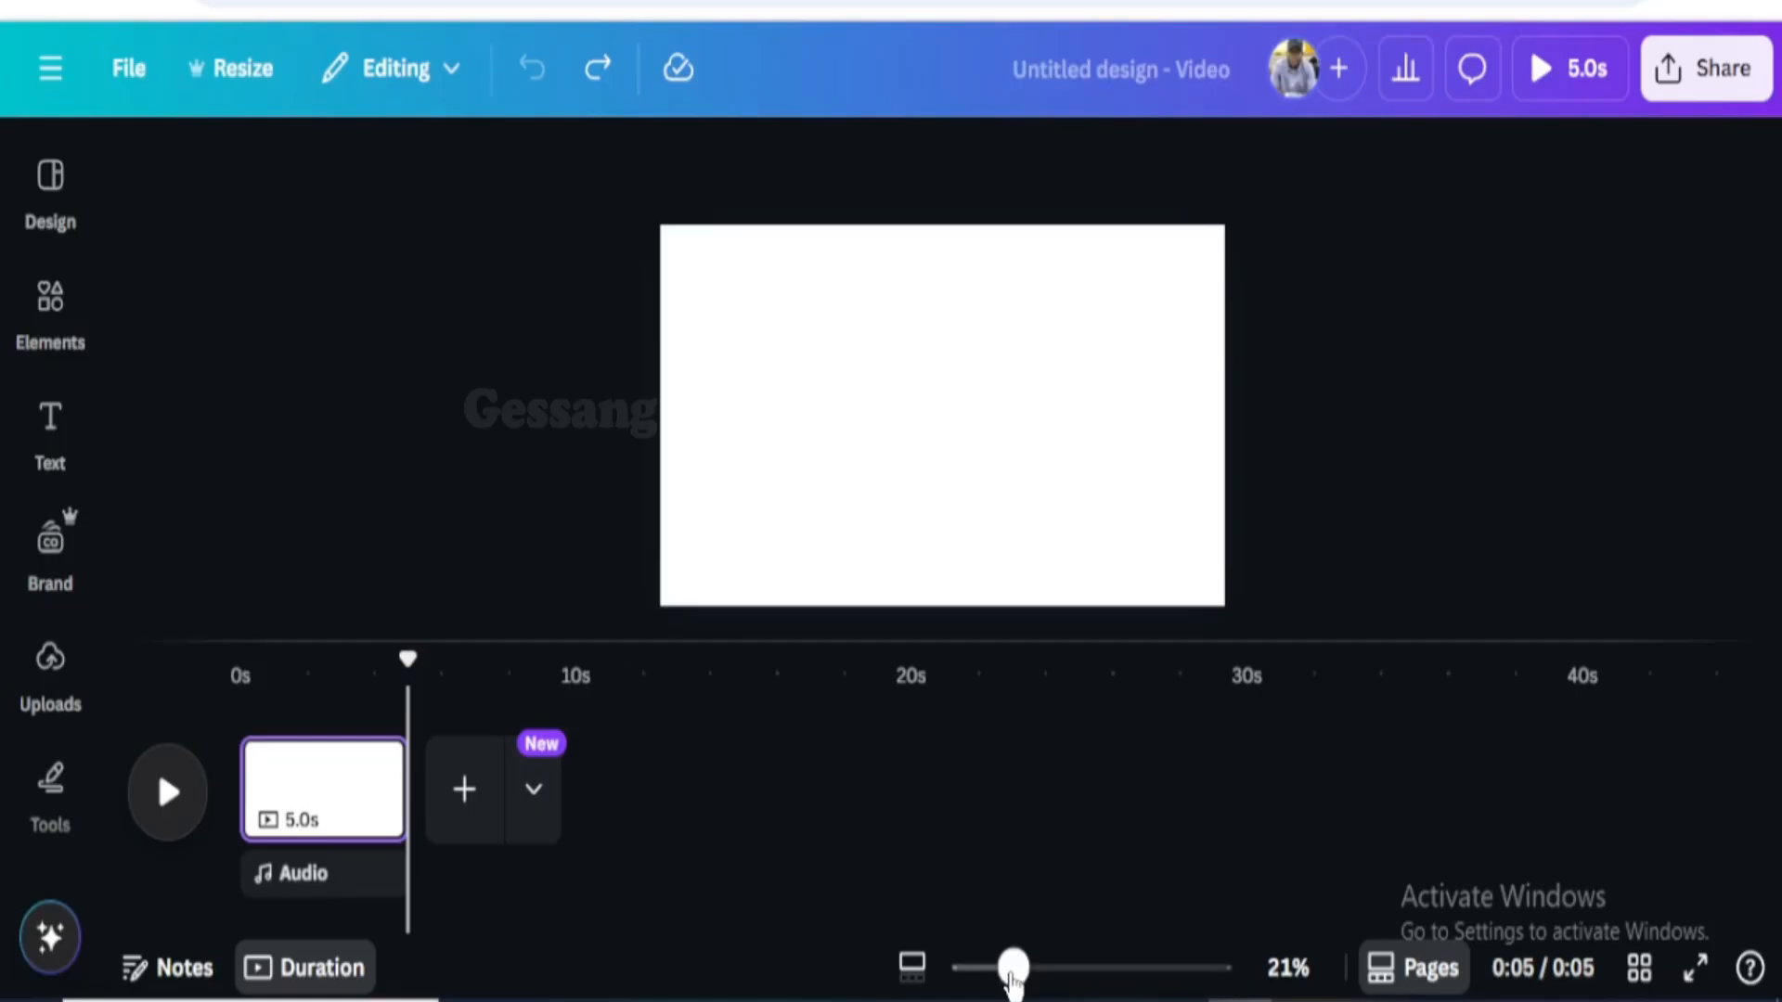
Reduce the canvas zoom to 15%, and look at the pages in grid view before returning to the timeline
mouse_move(1011, 969)
mouse_down()
mouse_move(1109, 984)
mouse_move(966, 970)
mouse_move(1034, 970)
mouse_move(995, 967)
mouse_up()
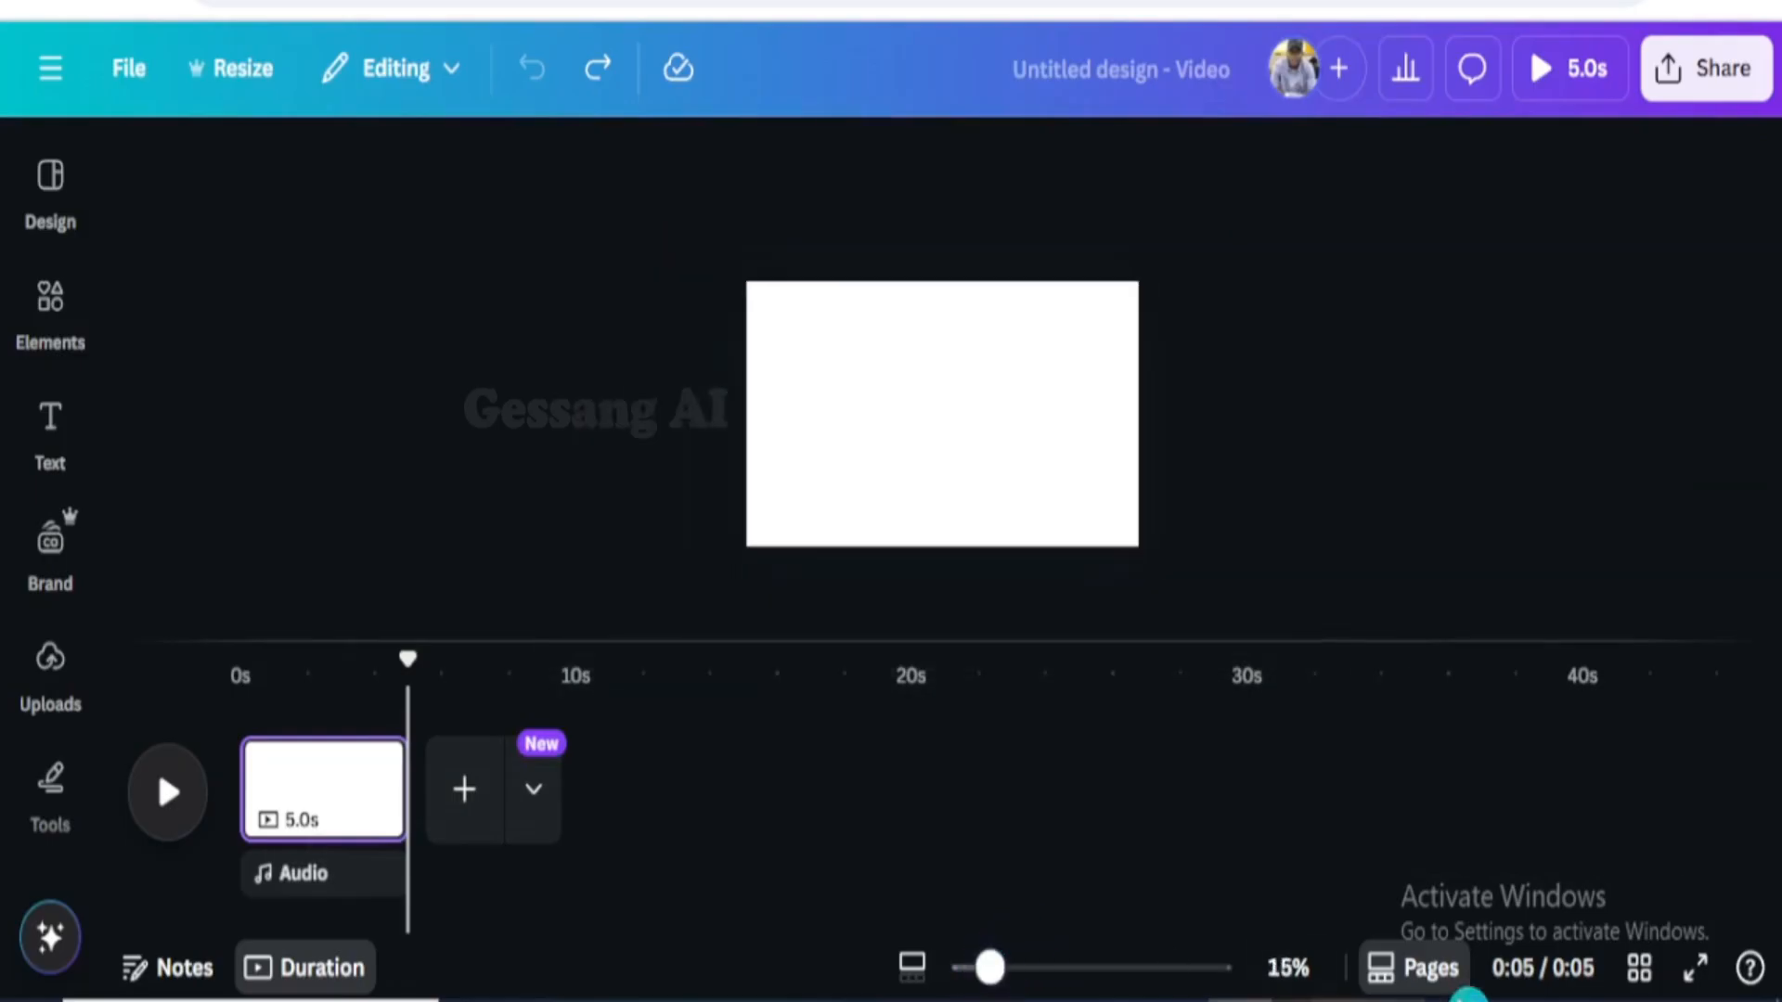
click(1640, 973)
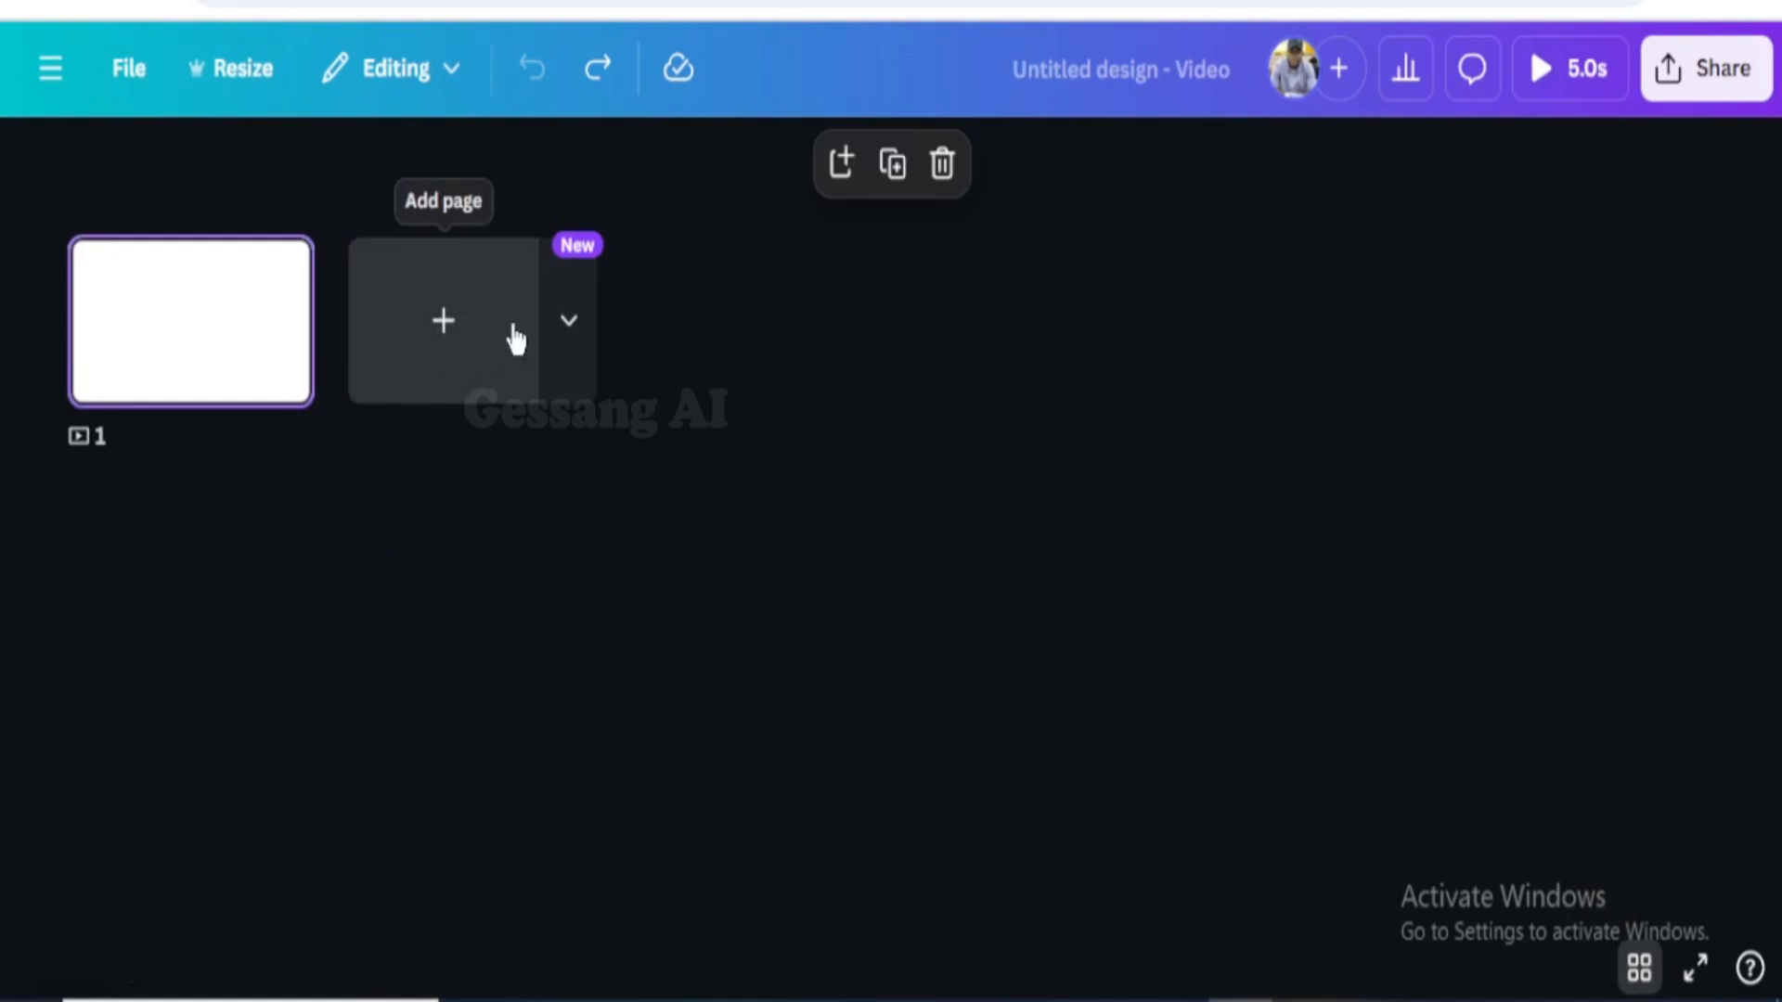
click(1638, 967)
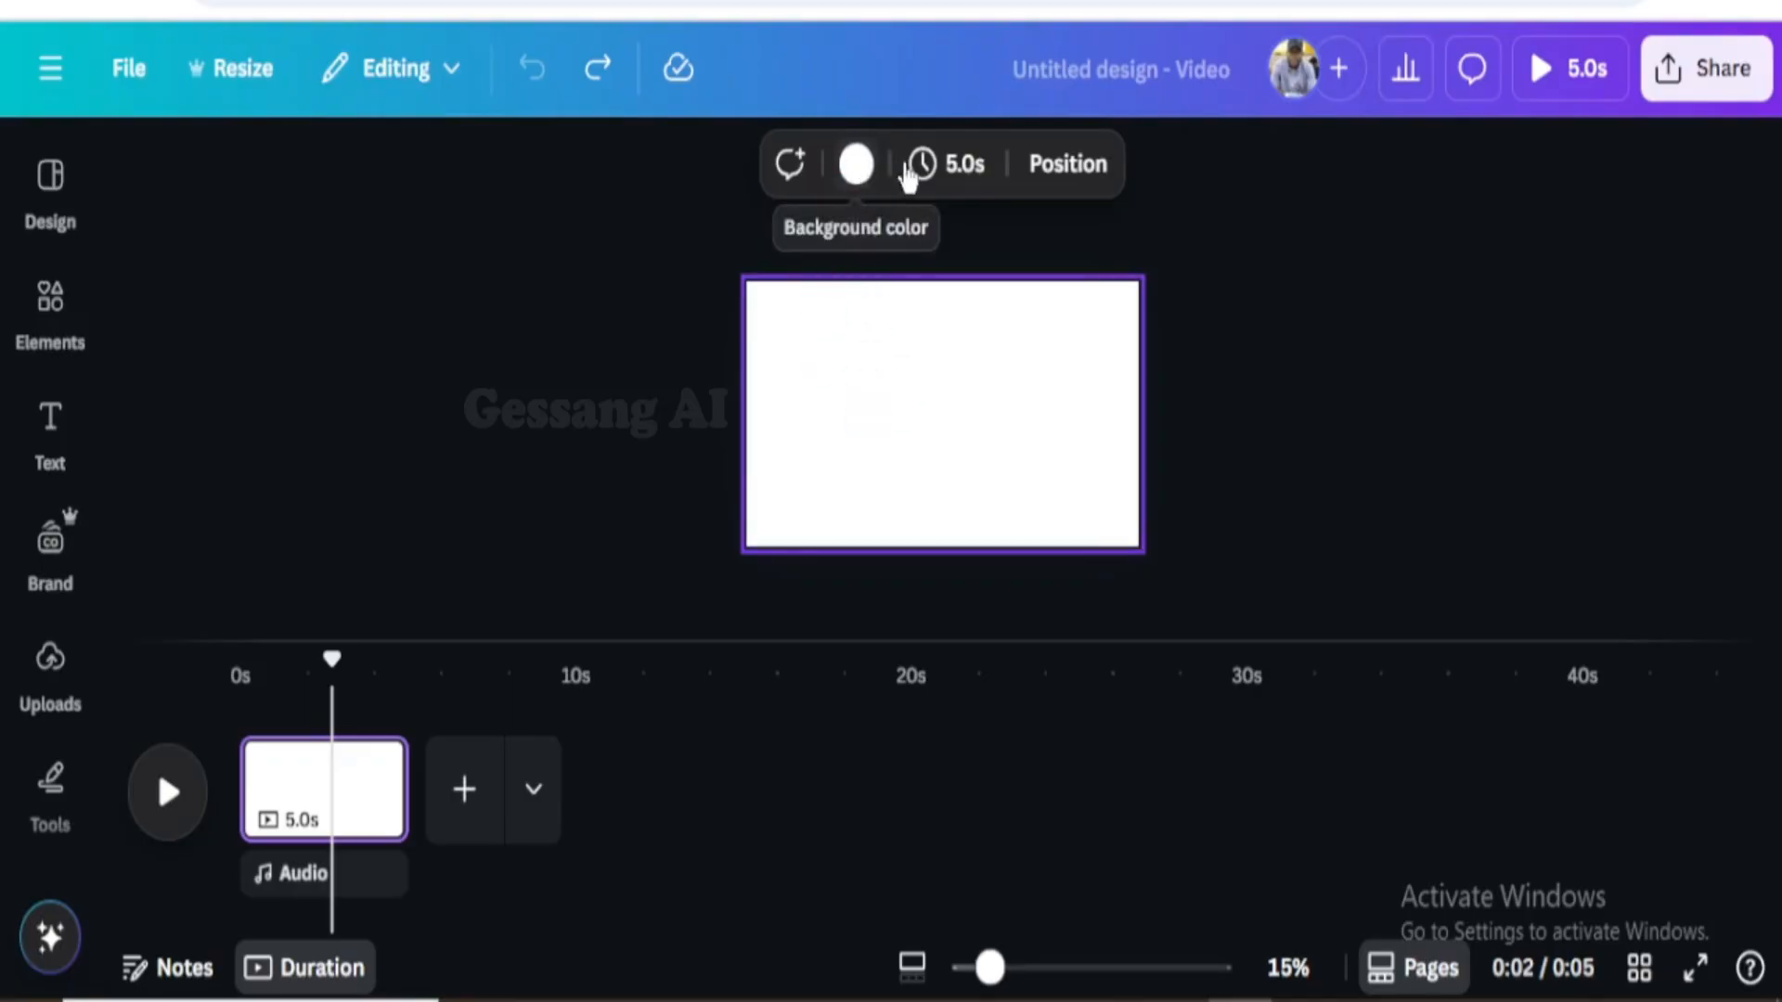
Set the page's timing to 3.5 seconds and check its layers in the position settings
click(960, 164)
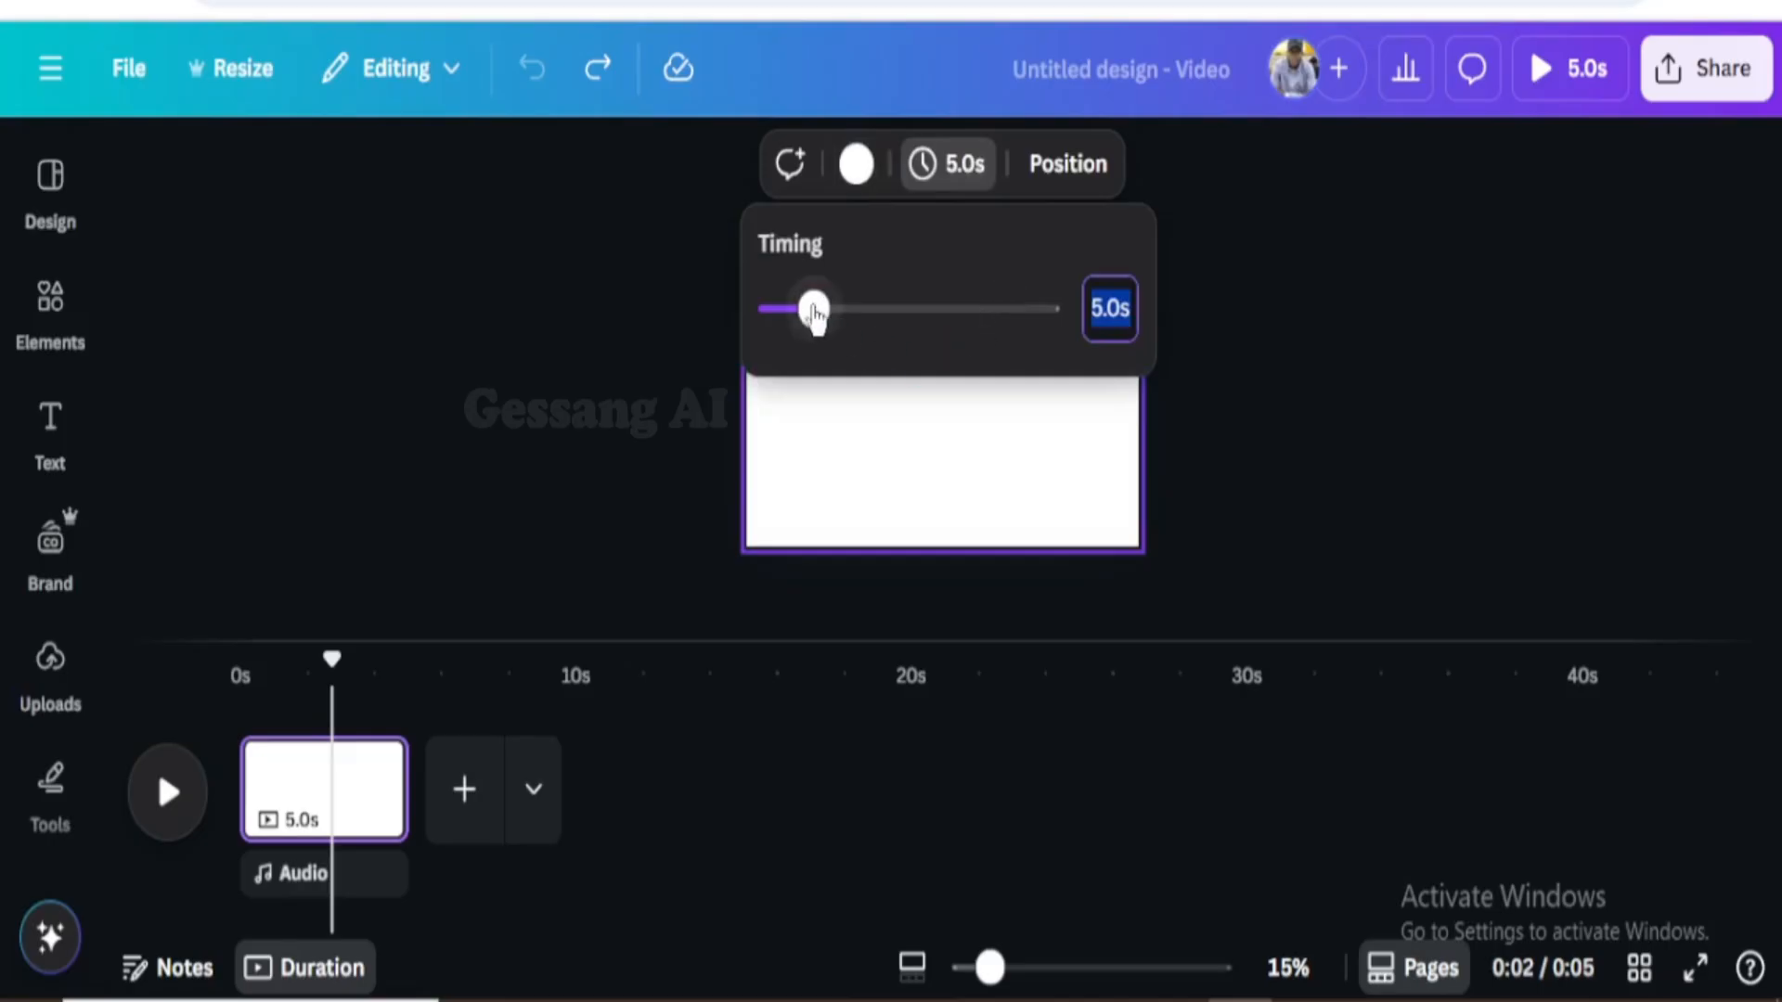
drag(817, 317, 813, 359)
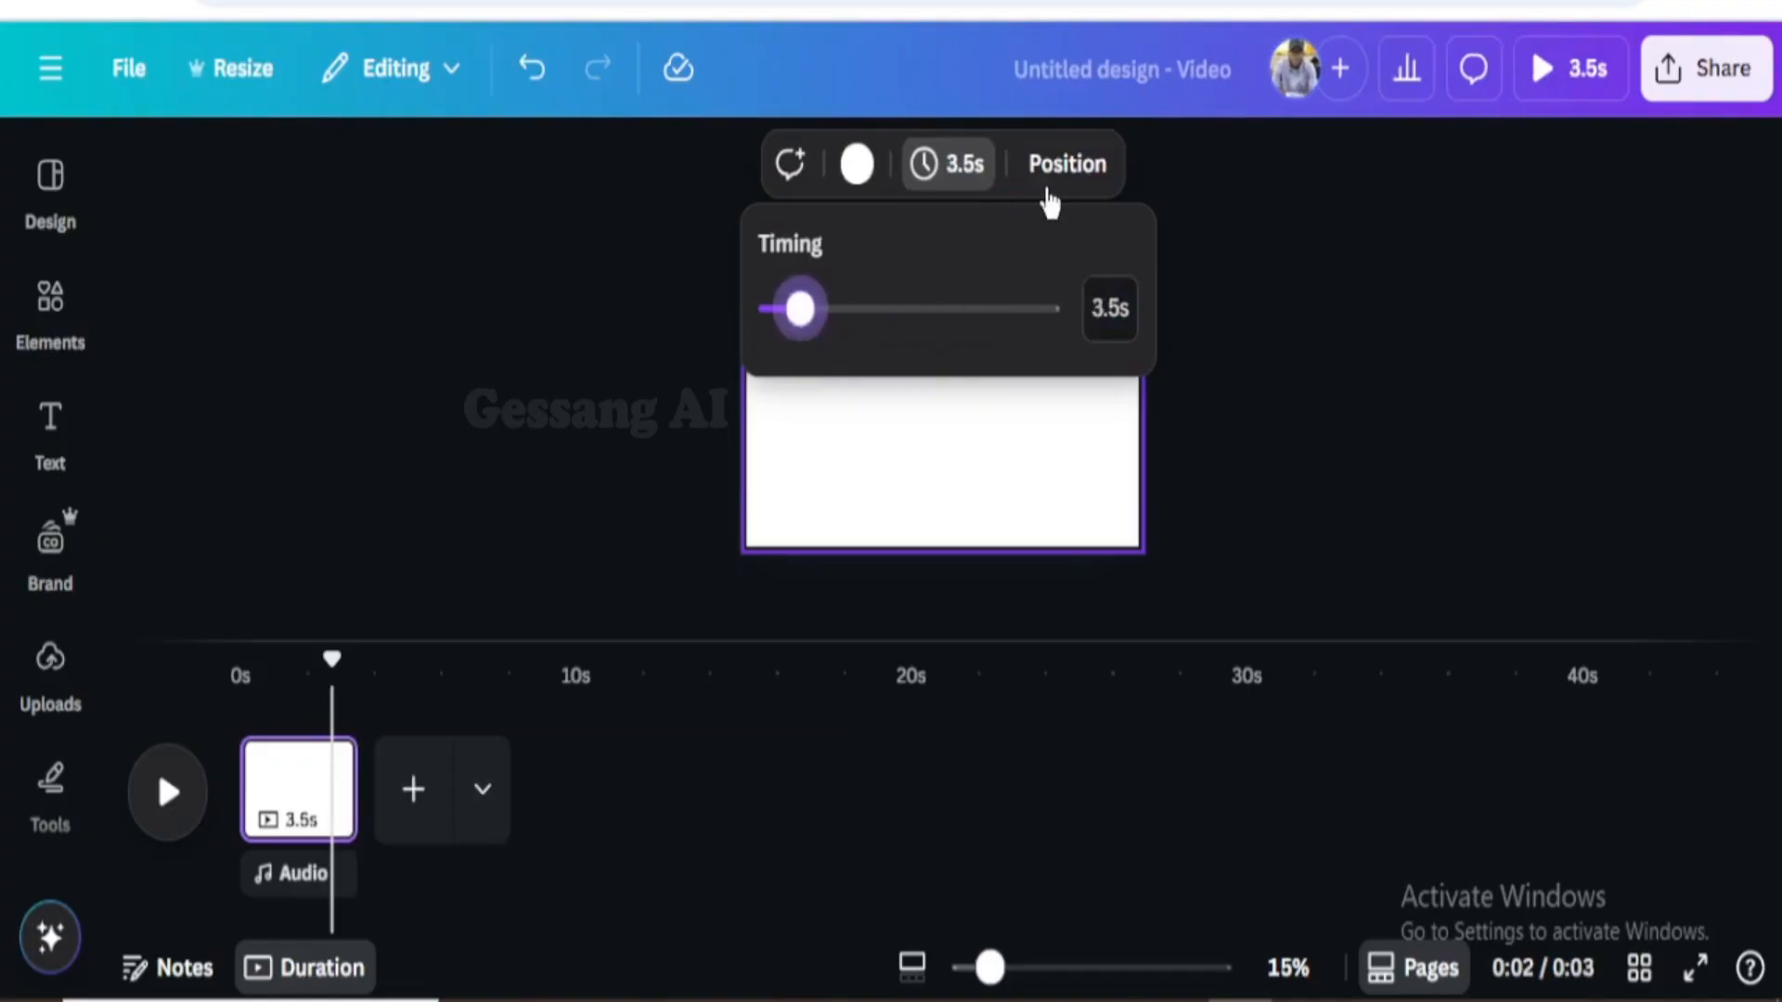
click(1076, 172)
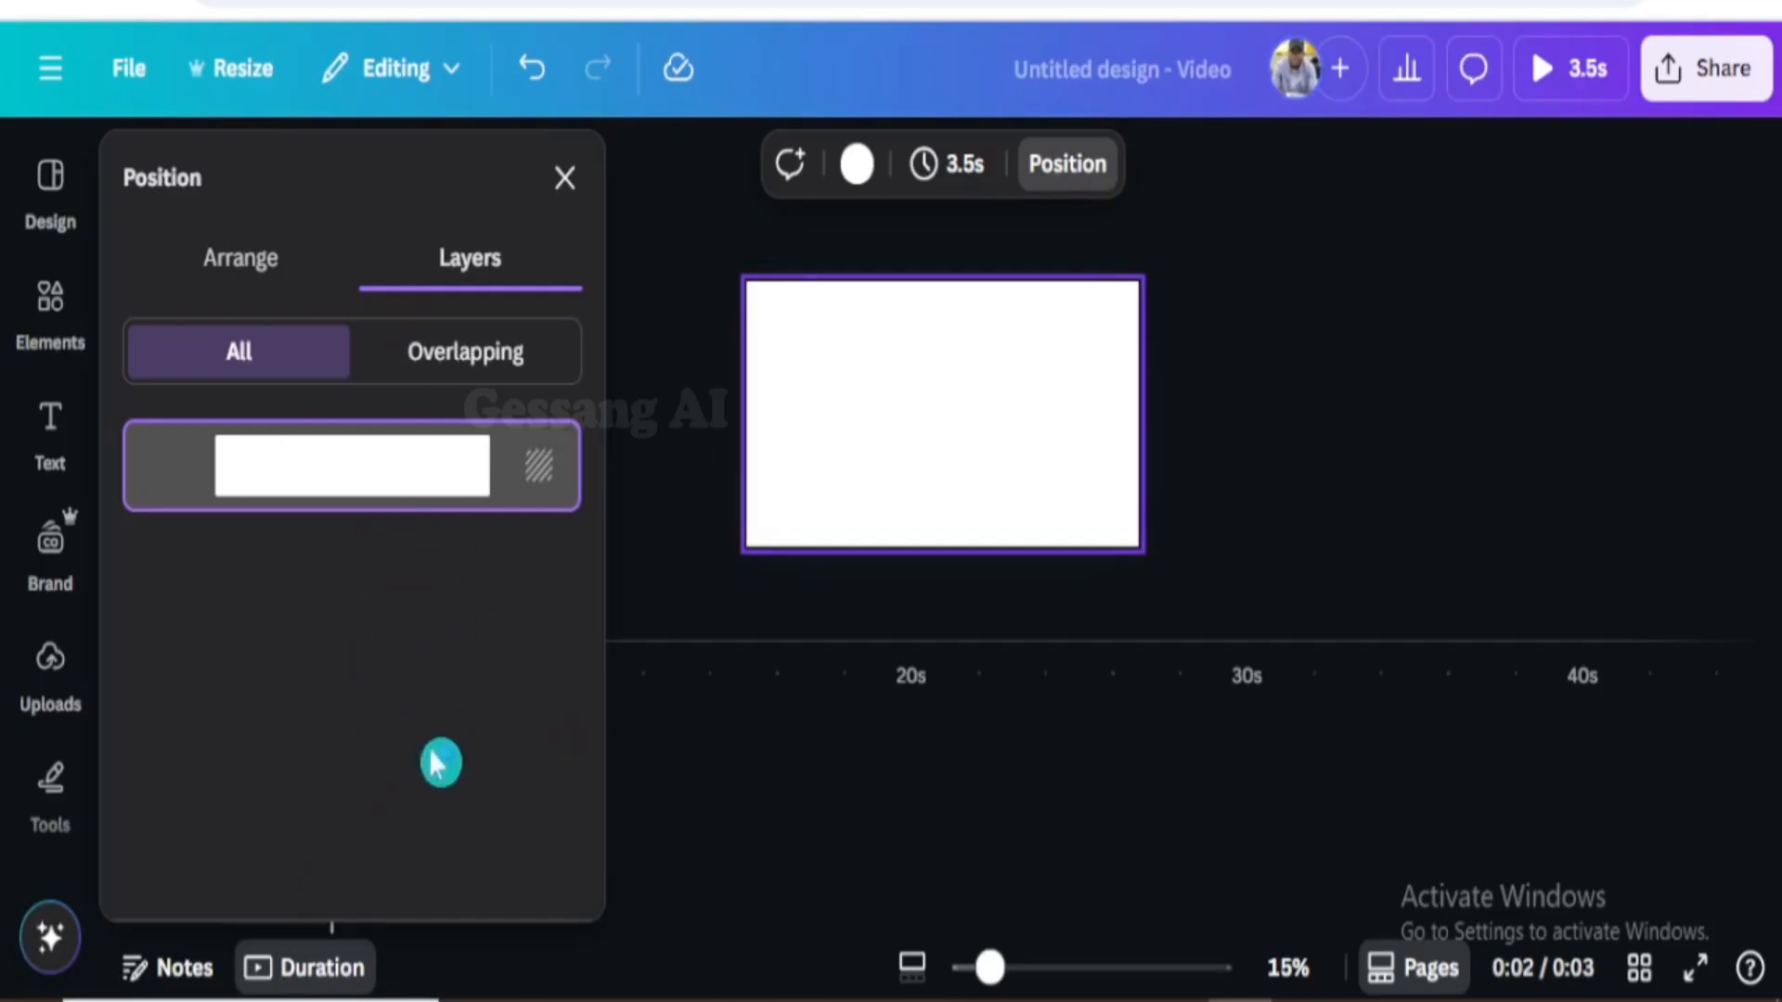
click(1069, 167)
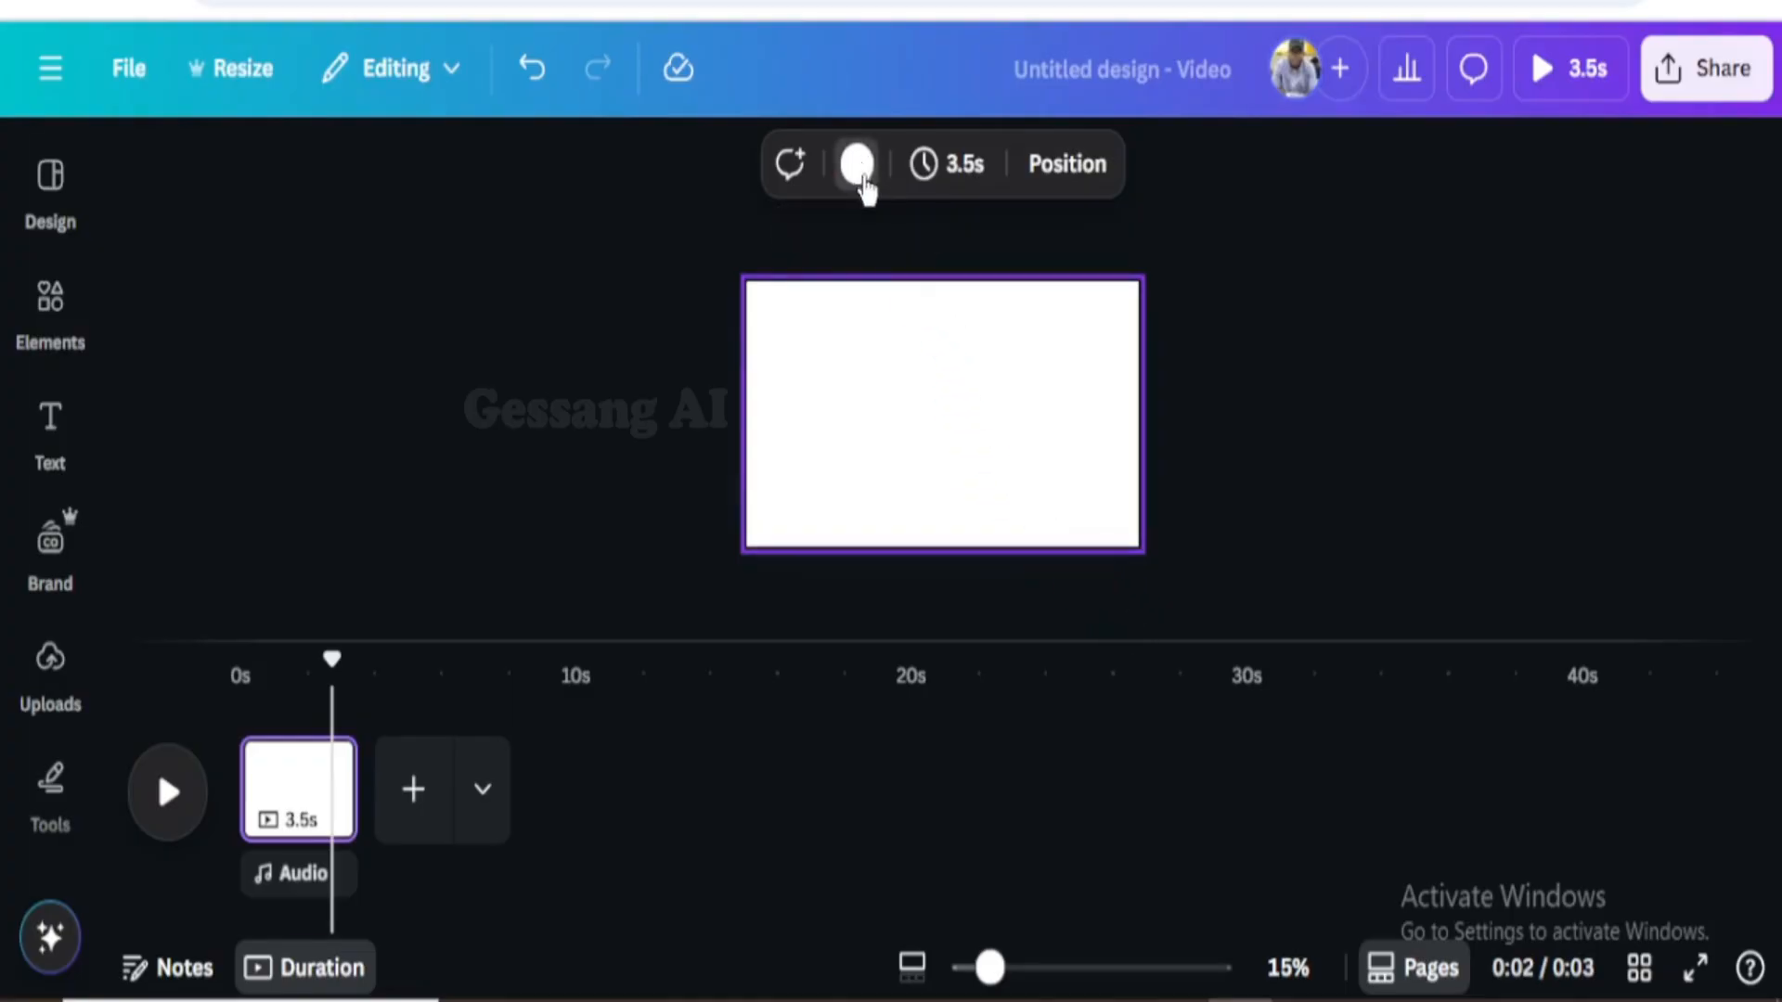
Set the page's background color to solid black
click(858, 171)
scroll(384, 800, down, 2)
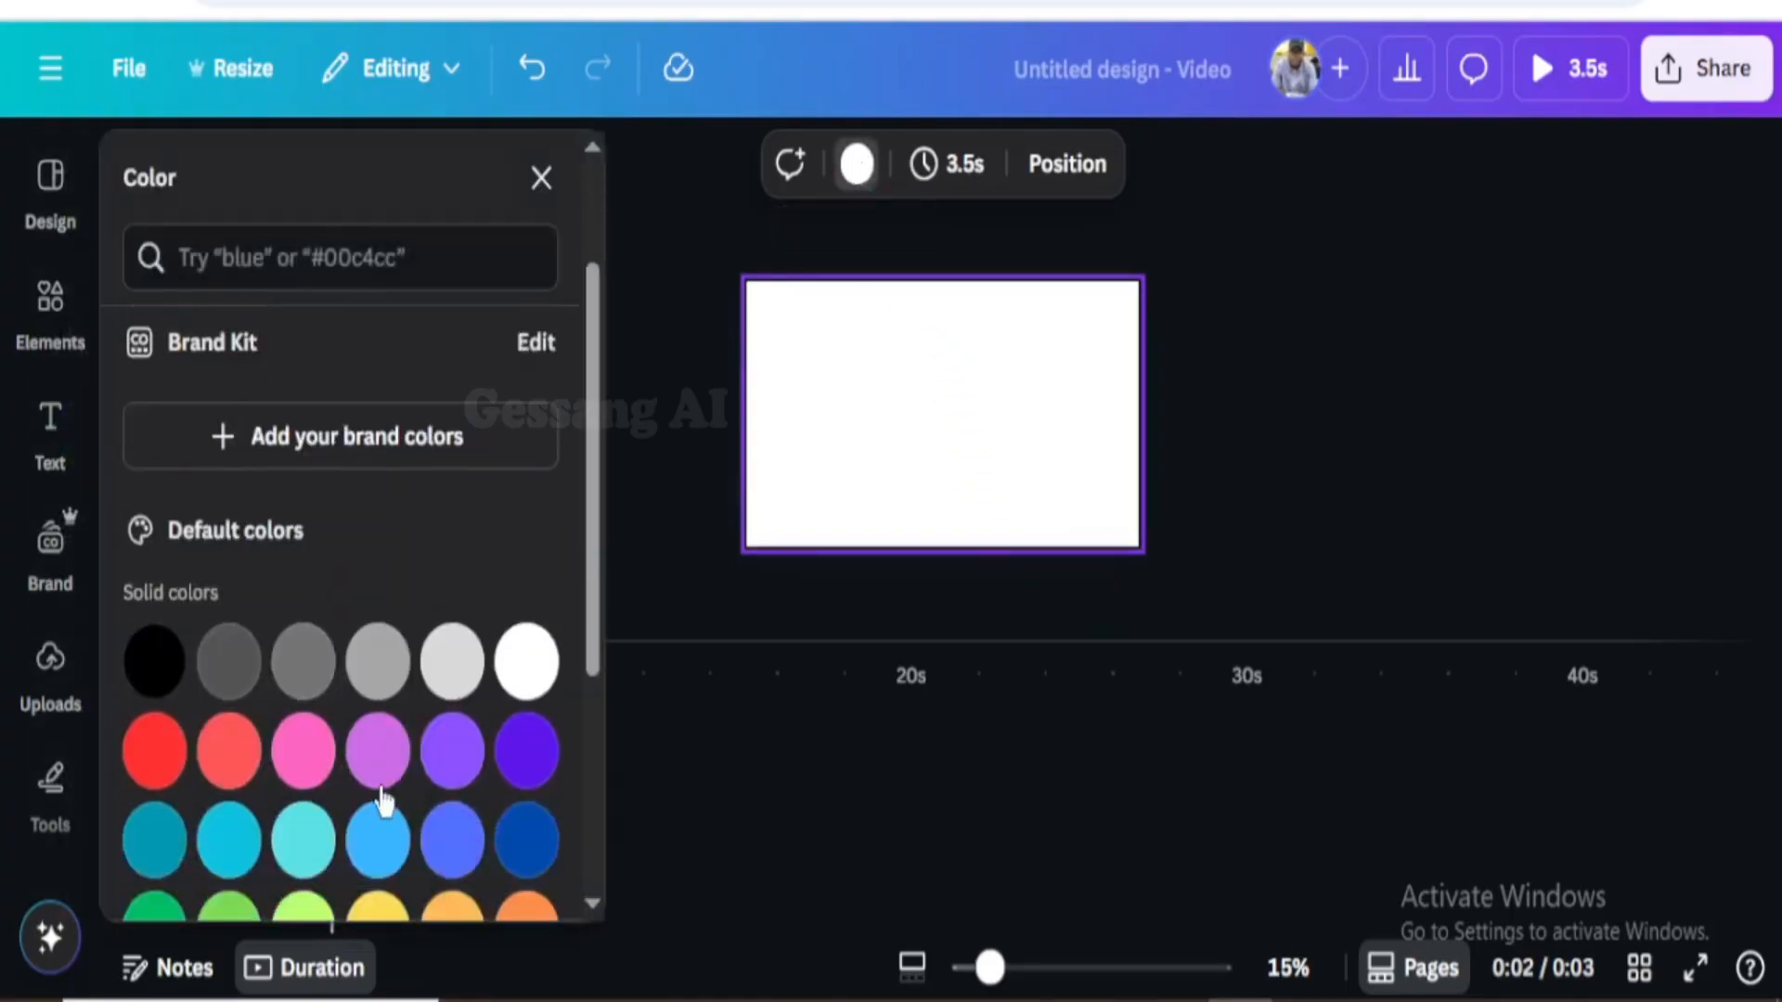
click(232, 663)
click(176, 661)
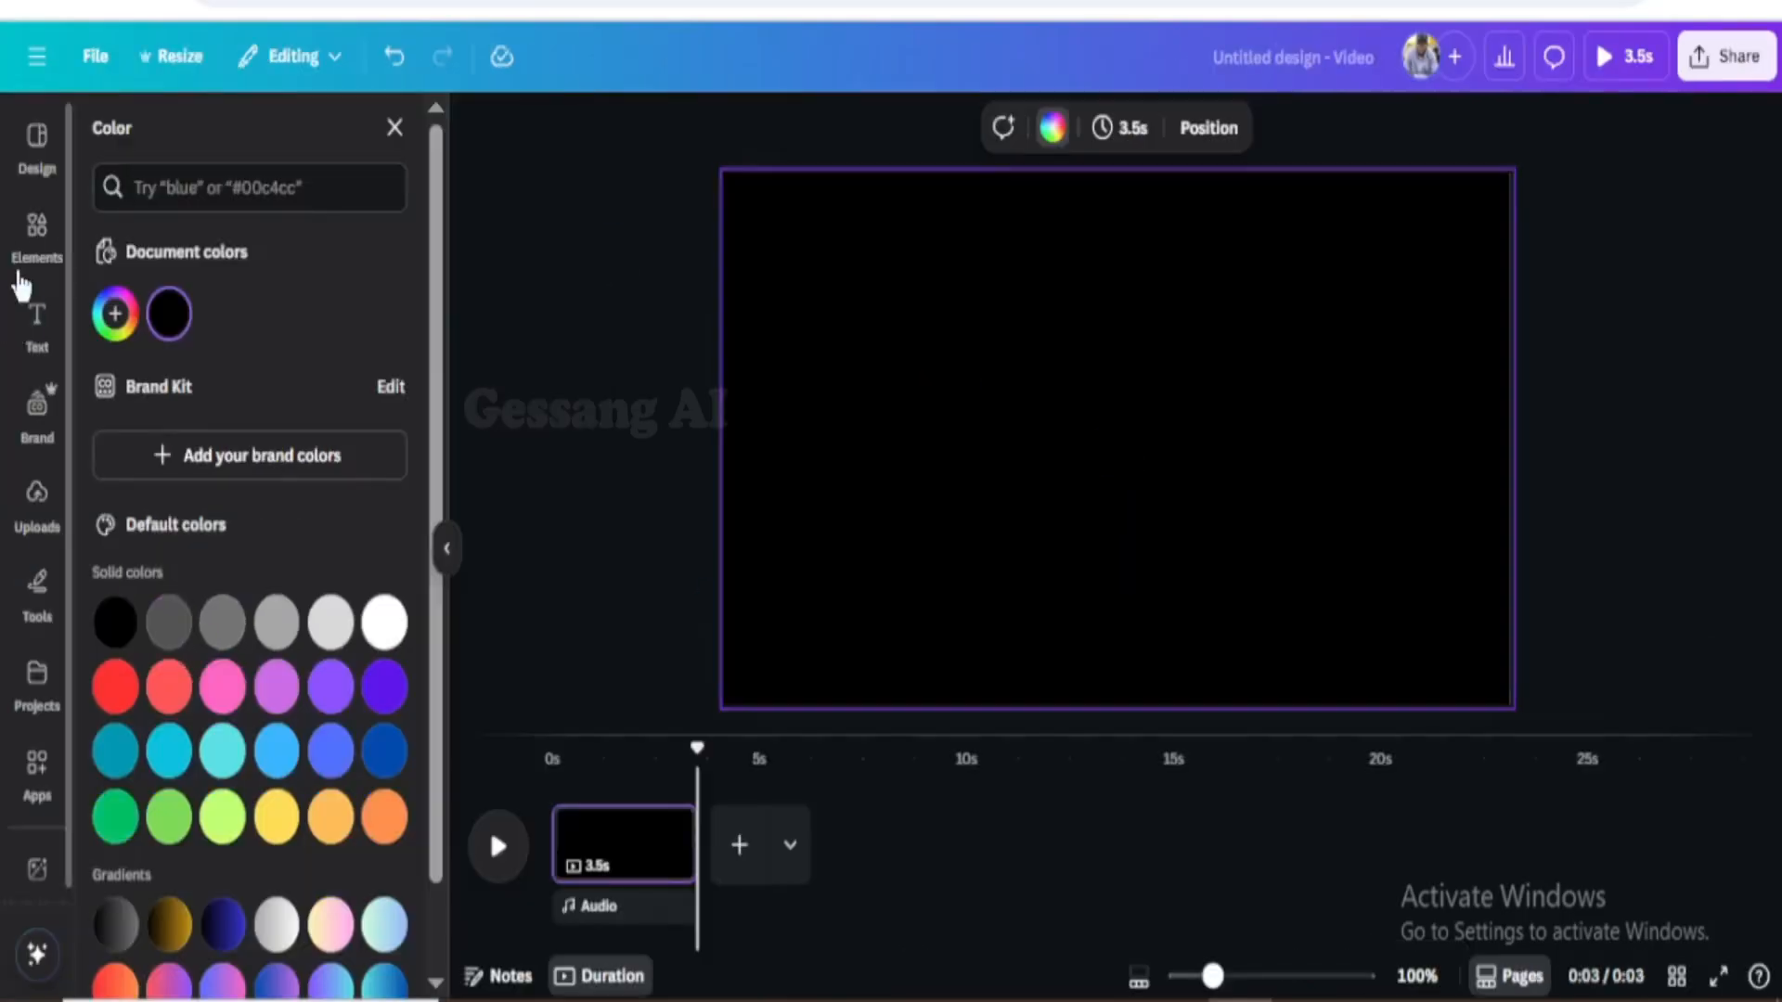
Search the elements library for "background", using the recent search
click(39, 243)
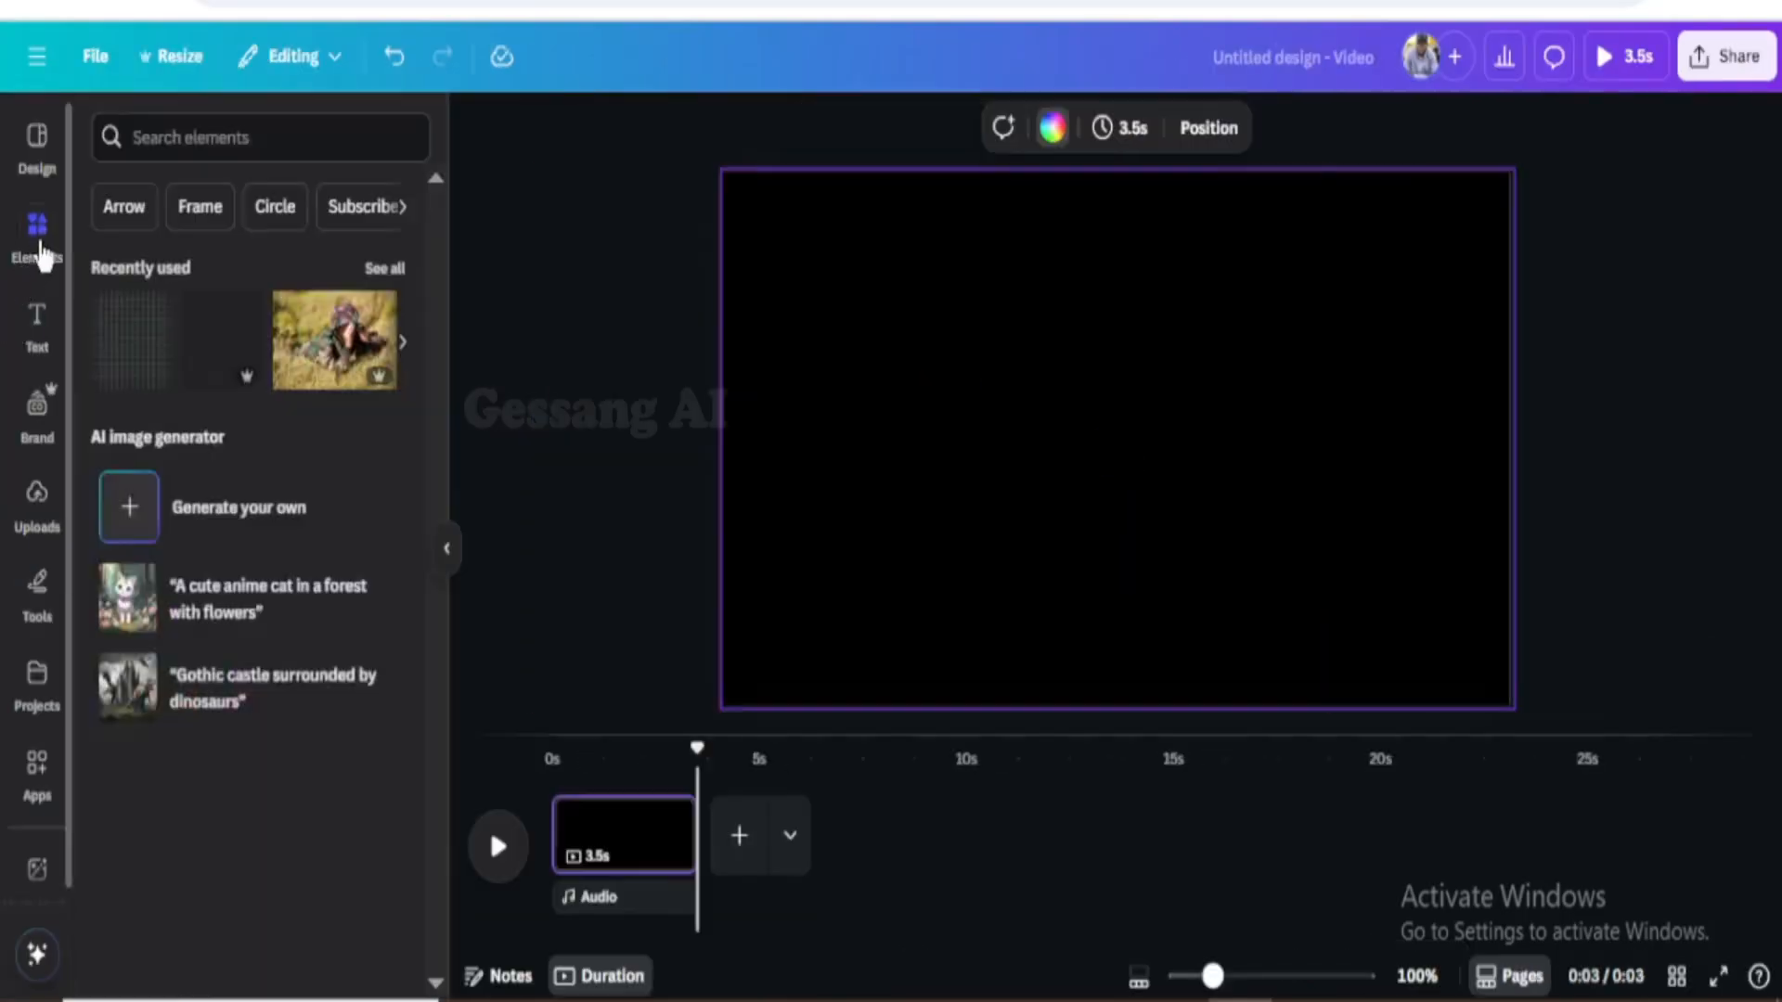
click(281, 139)
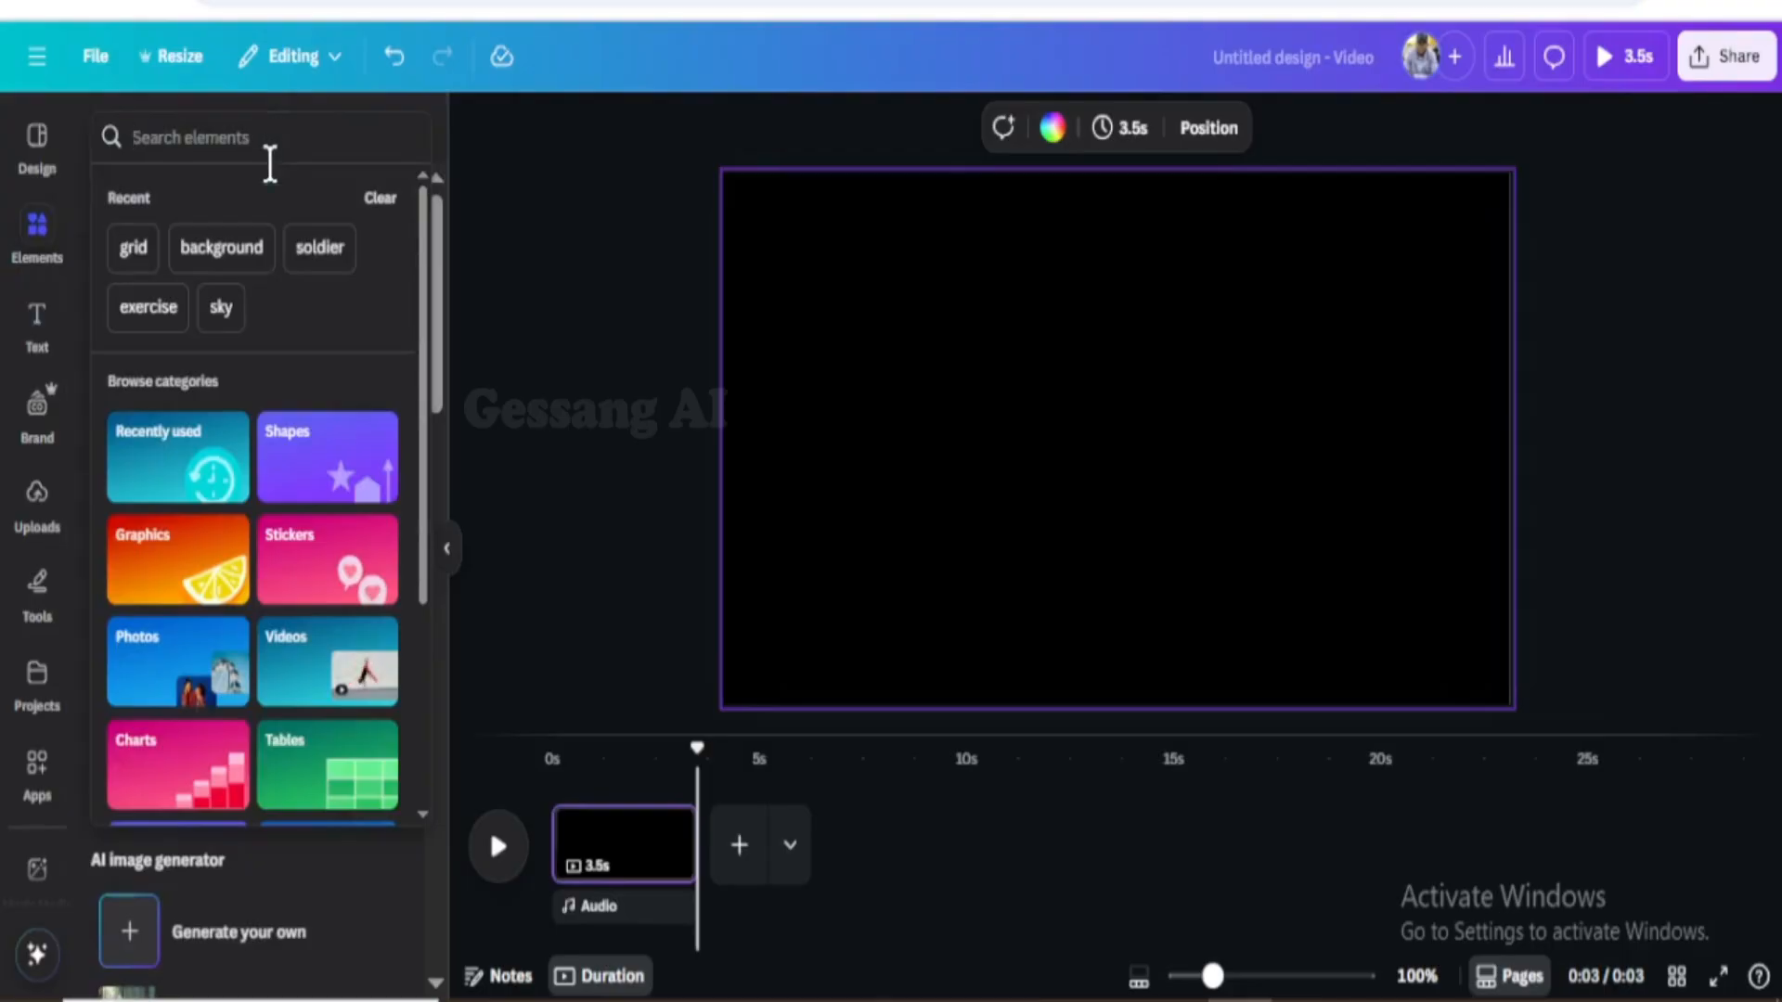
click(222, 250)
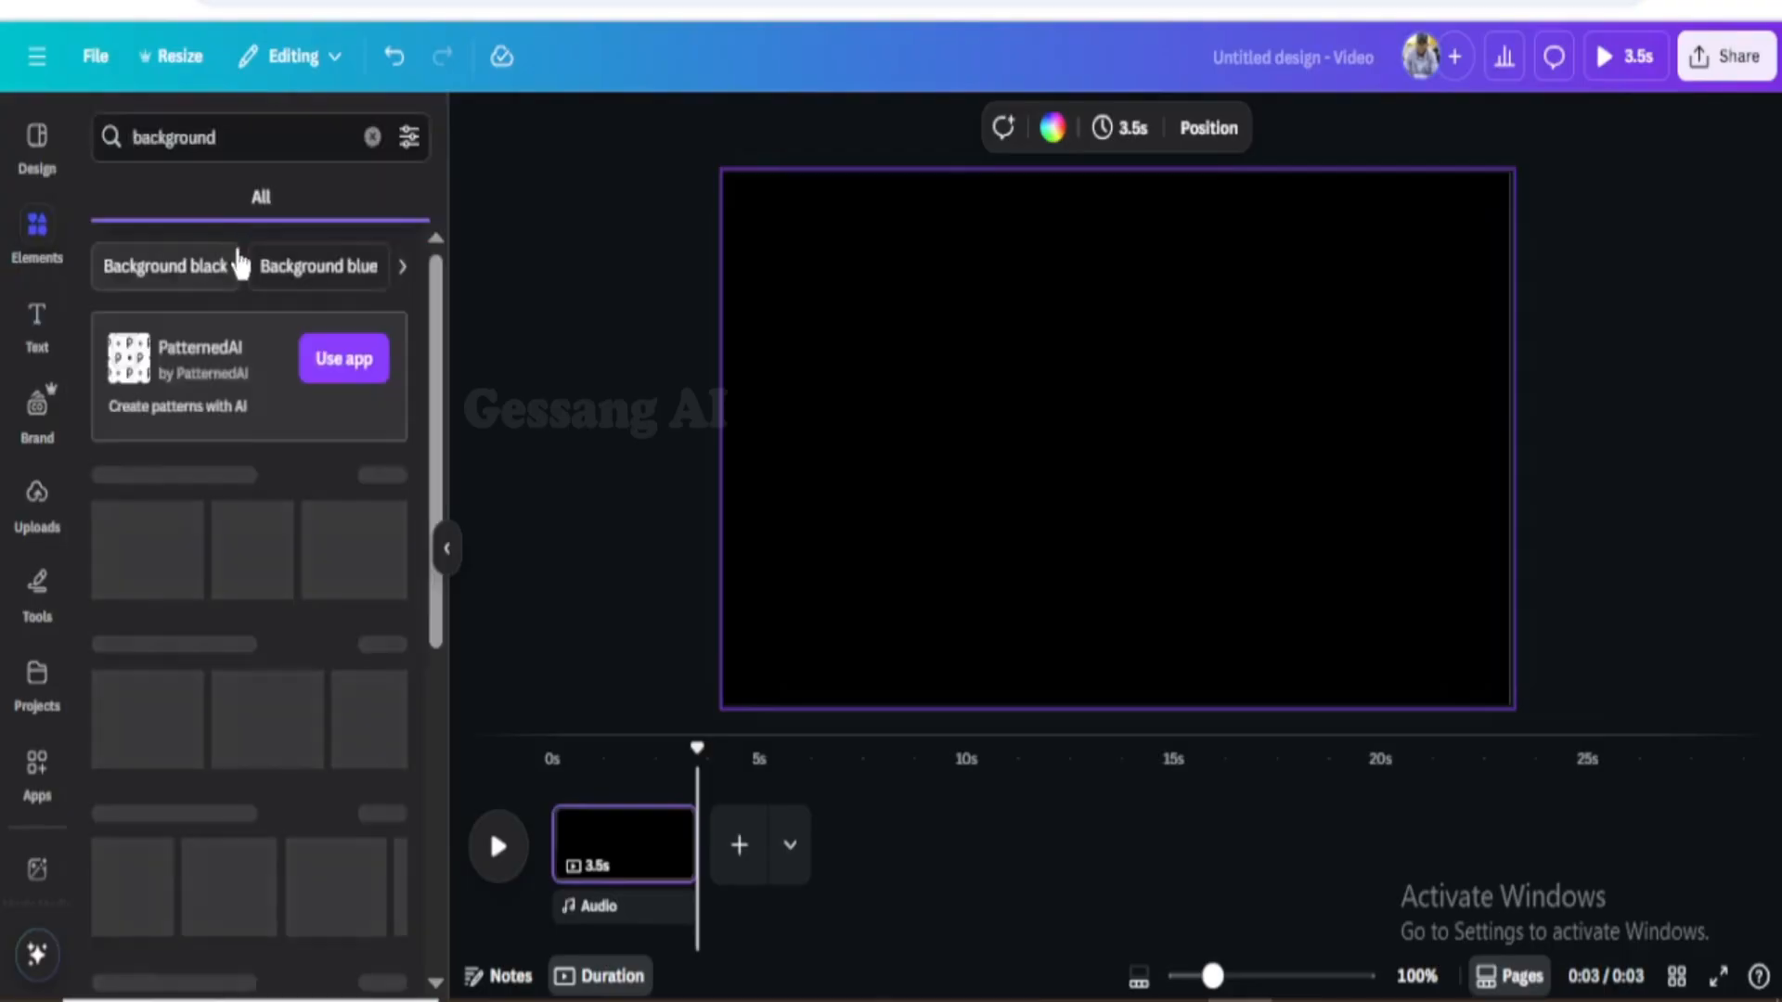
click(197, 429)
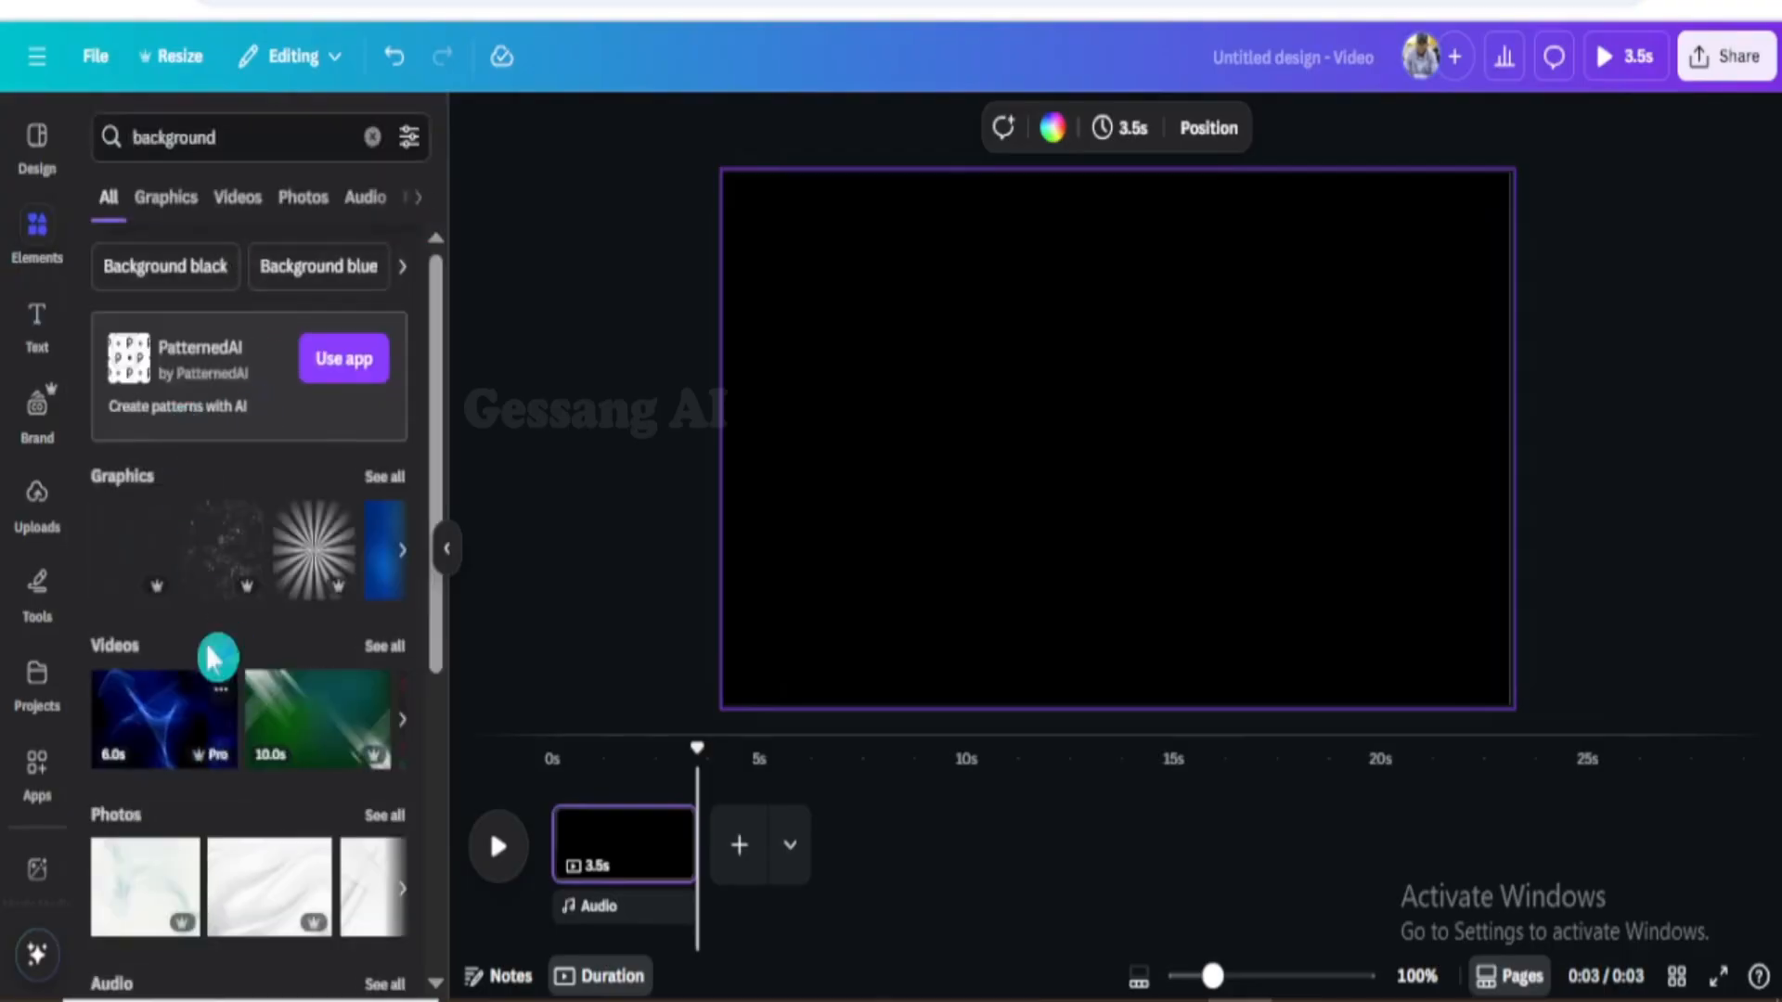
Replace the elements search with "paper background"
click(373, 139)
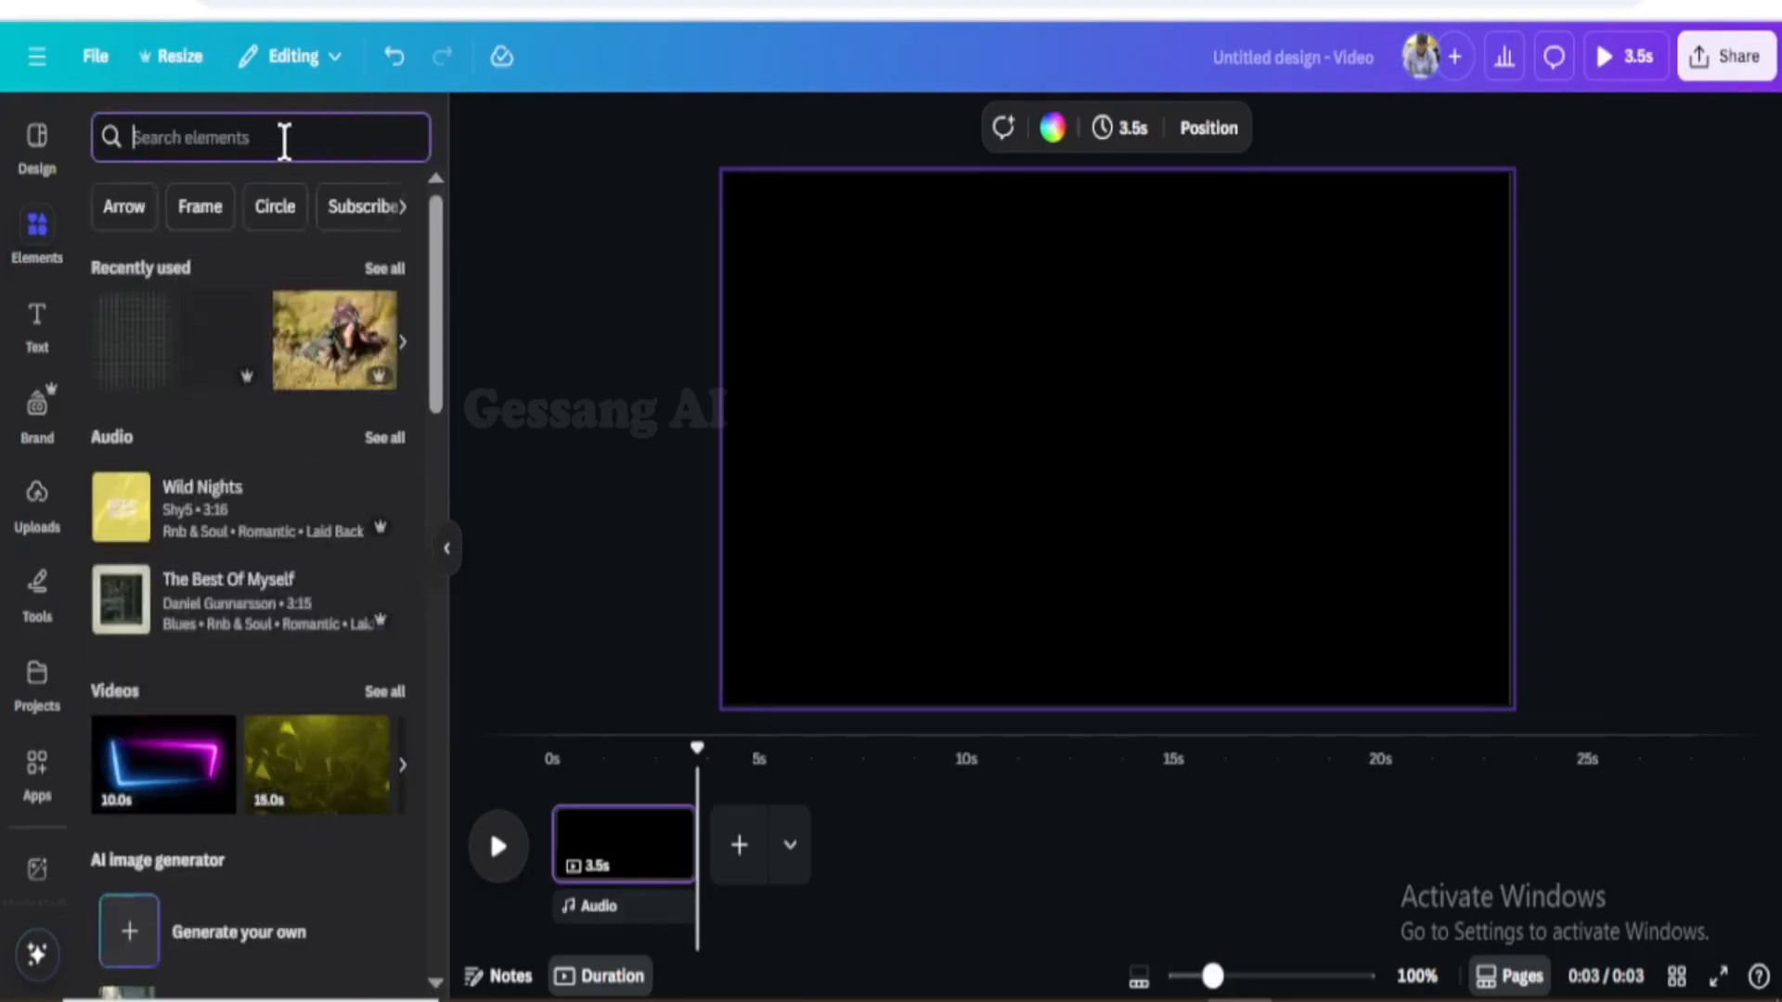
text(paper)
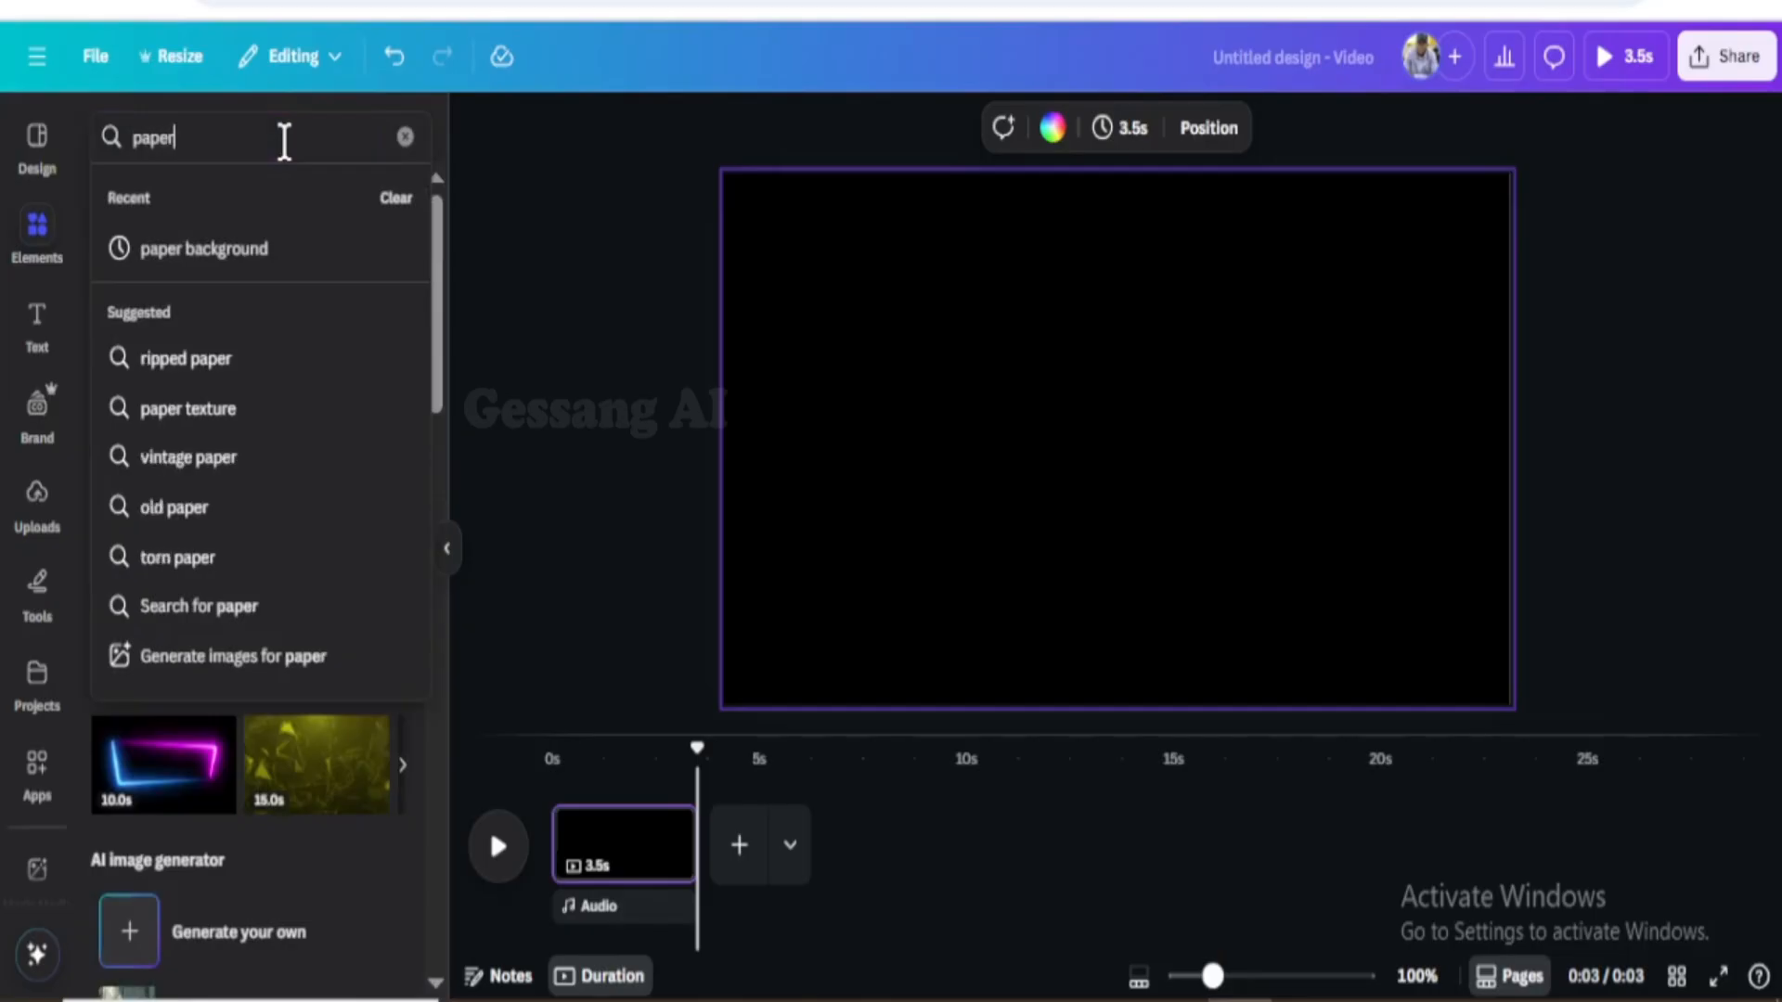
click(278, 250)
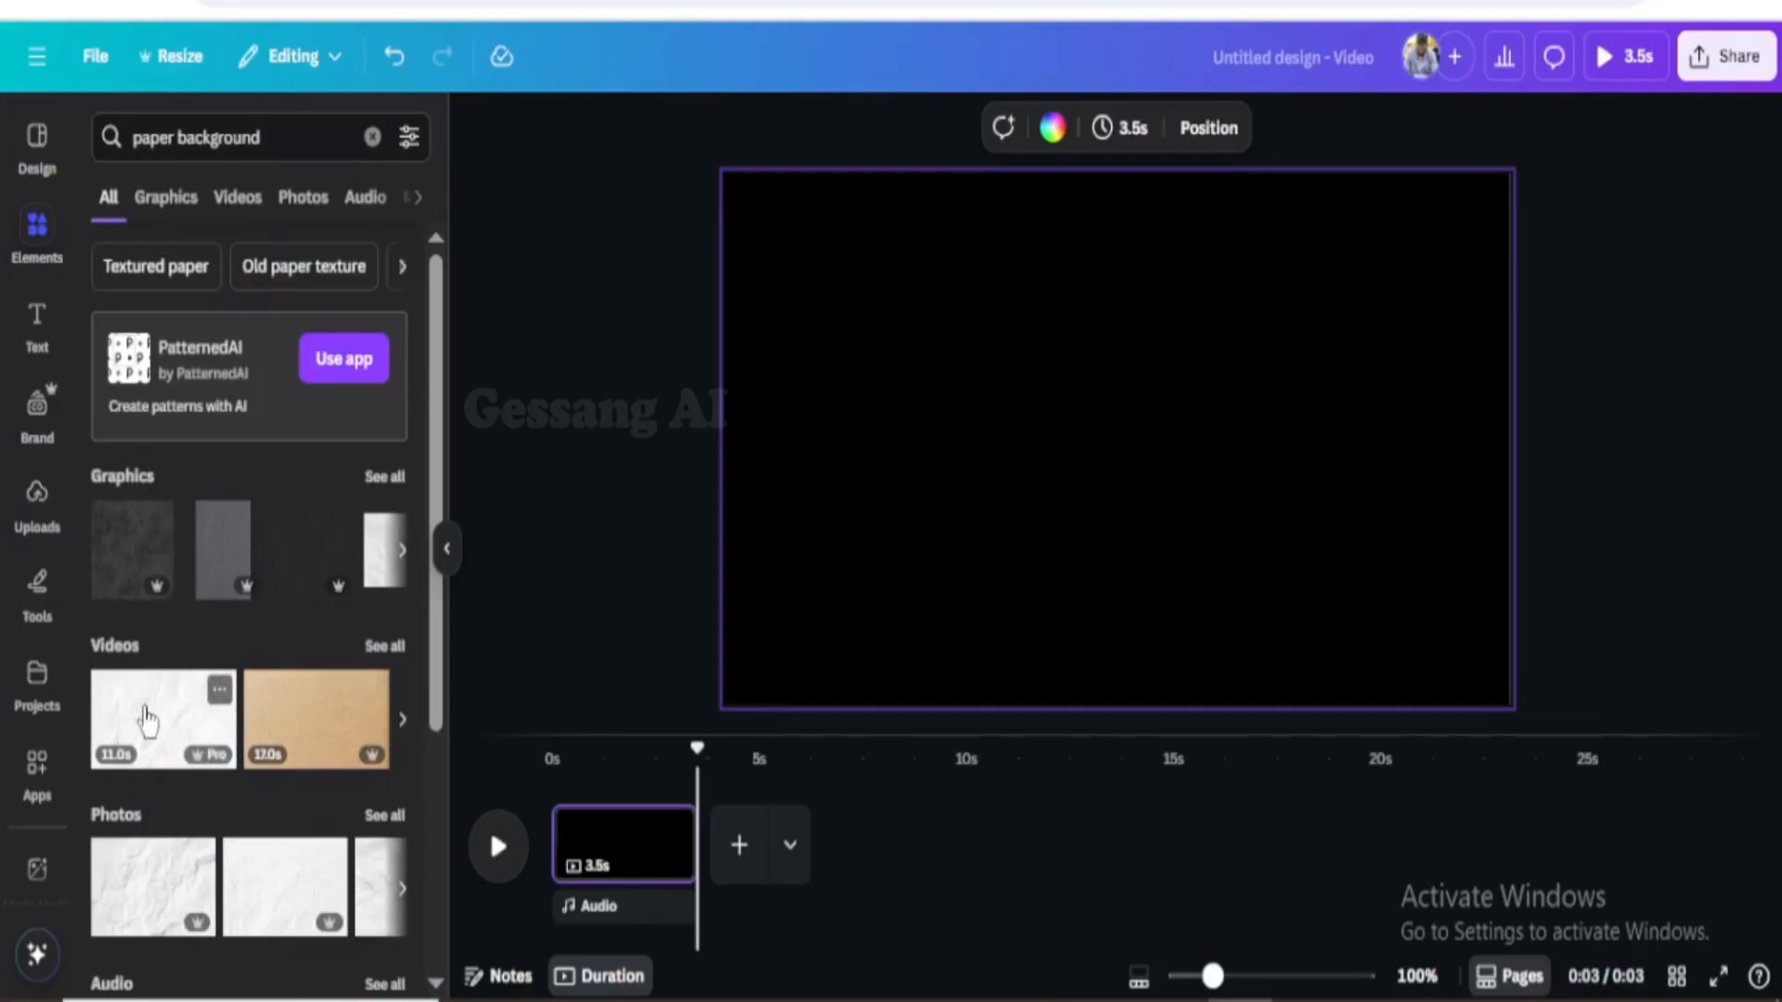
Add the white crumpled-paper video, enlarge and center it, and make it replace the page background
click(191, 733)
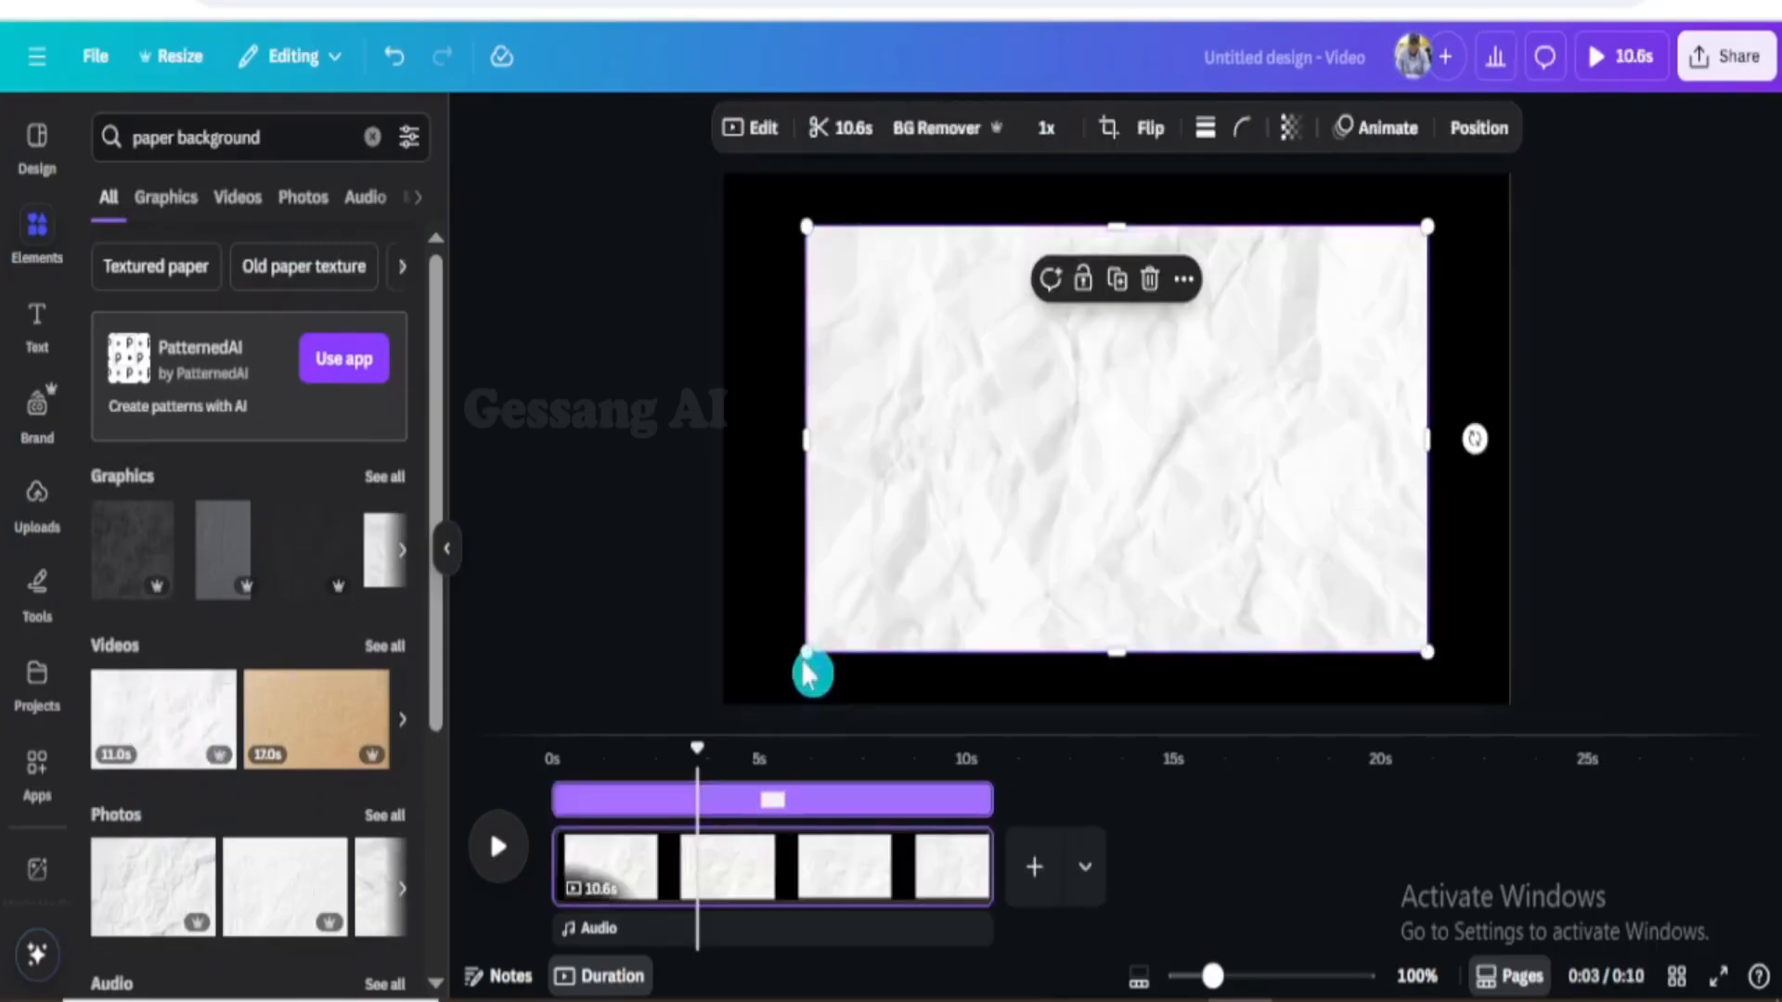
drag(791, 670, 724, 716)
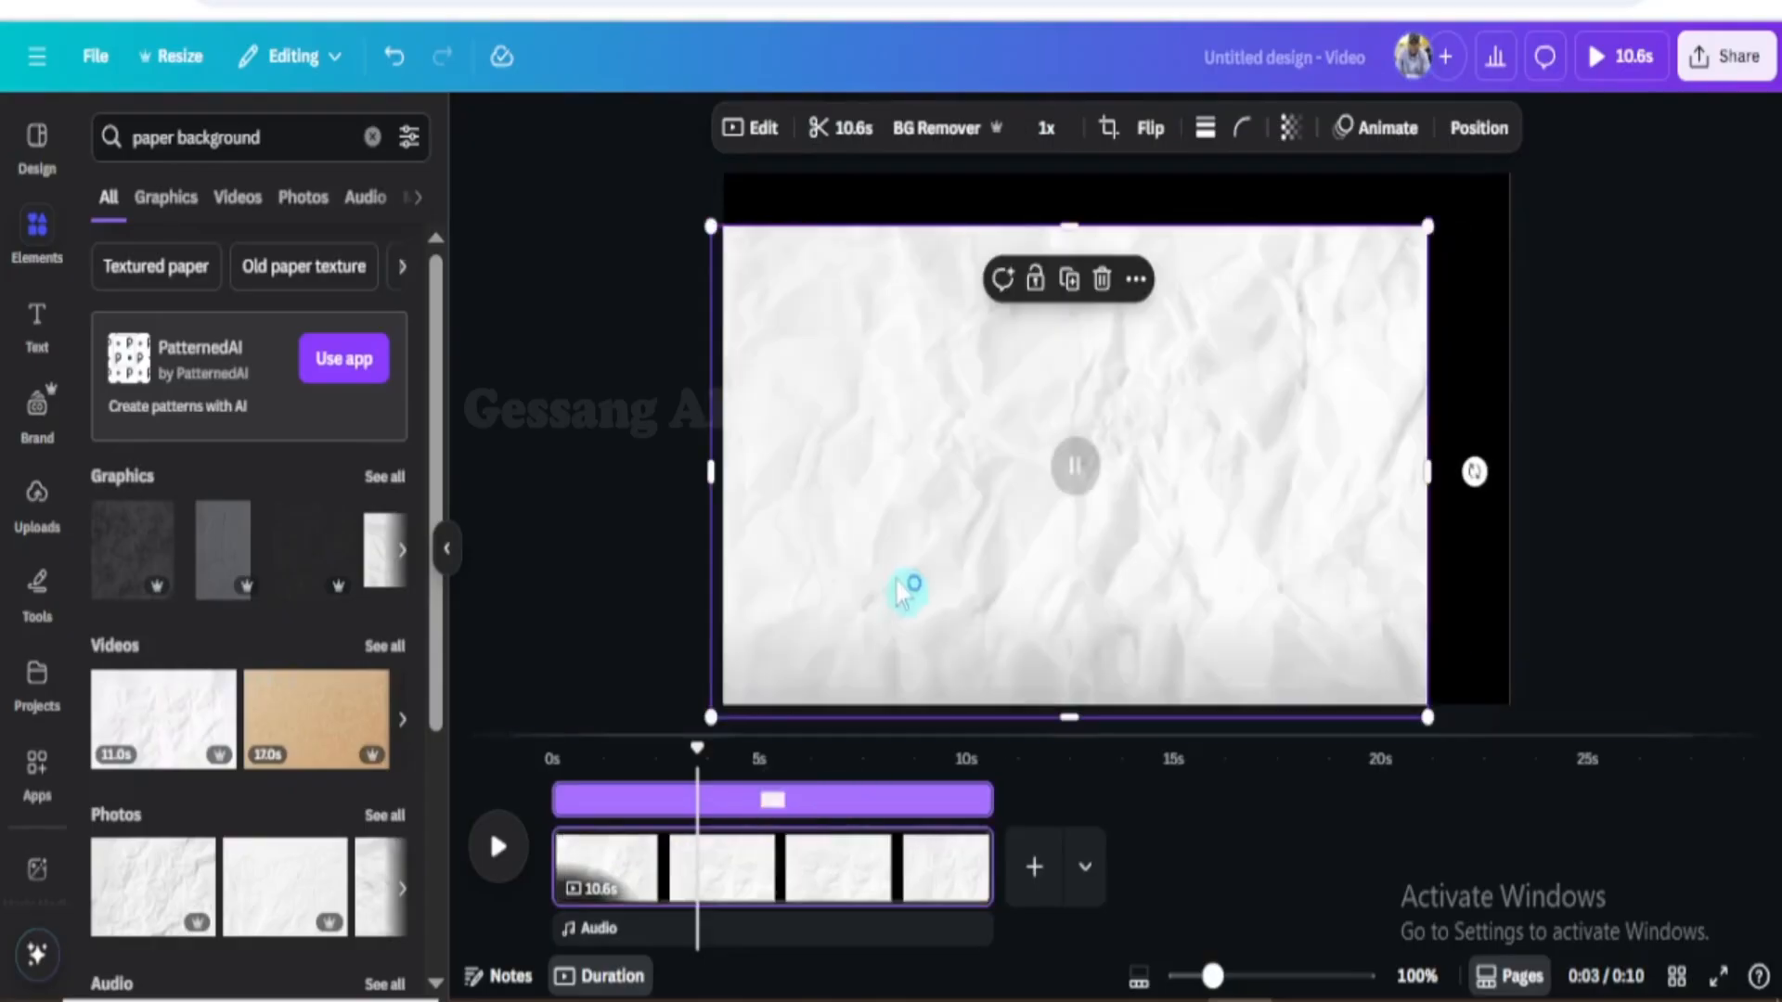
drag(907, 588, 971, 533)
right_click(1253, 340)
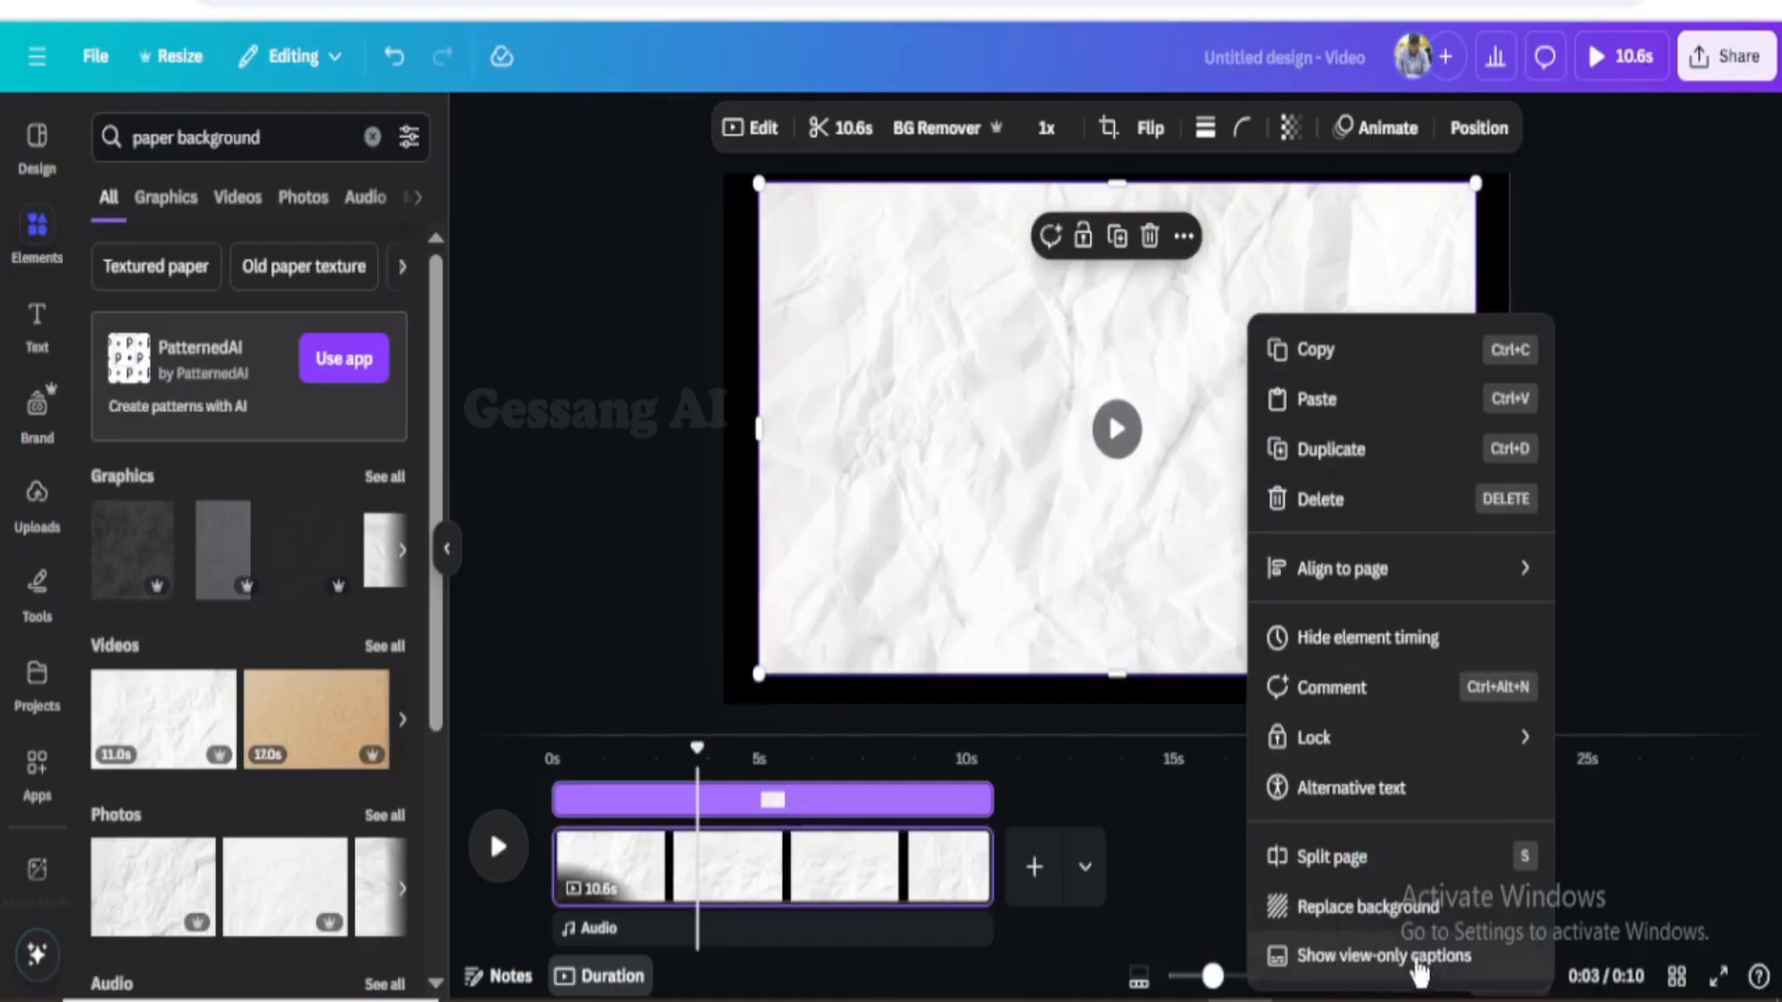
click(1382, 918)
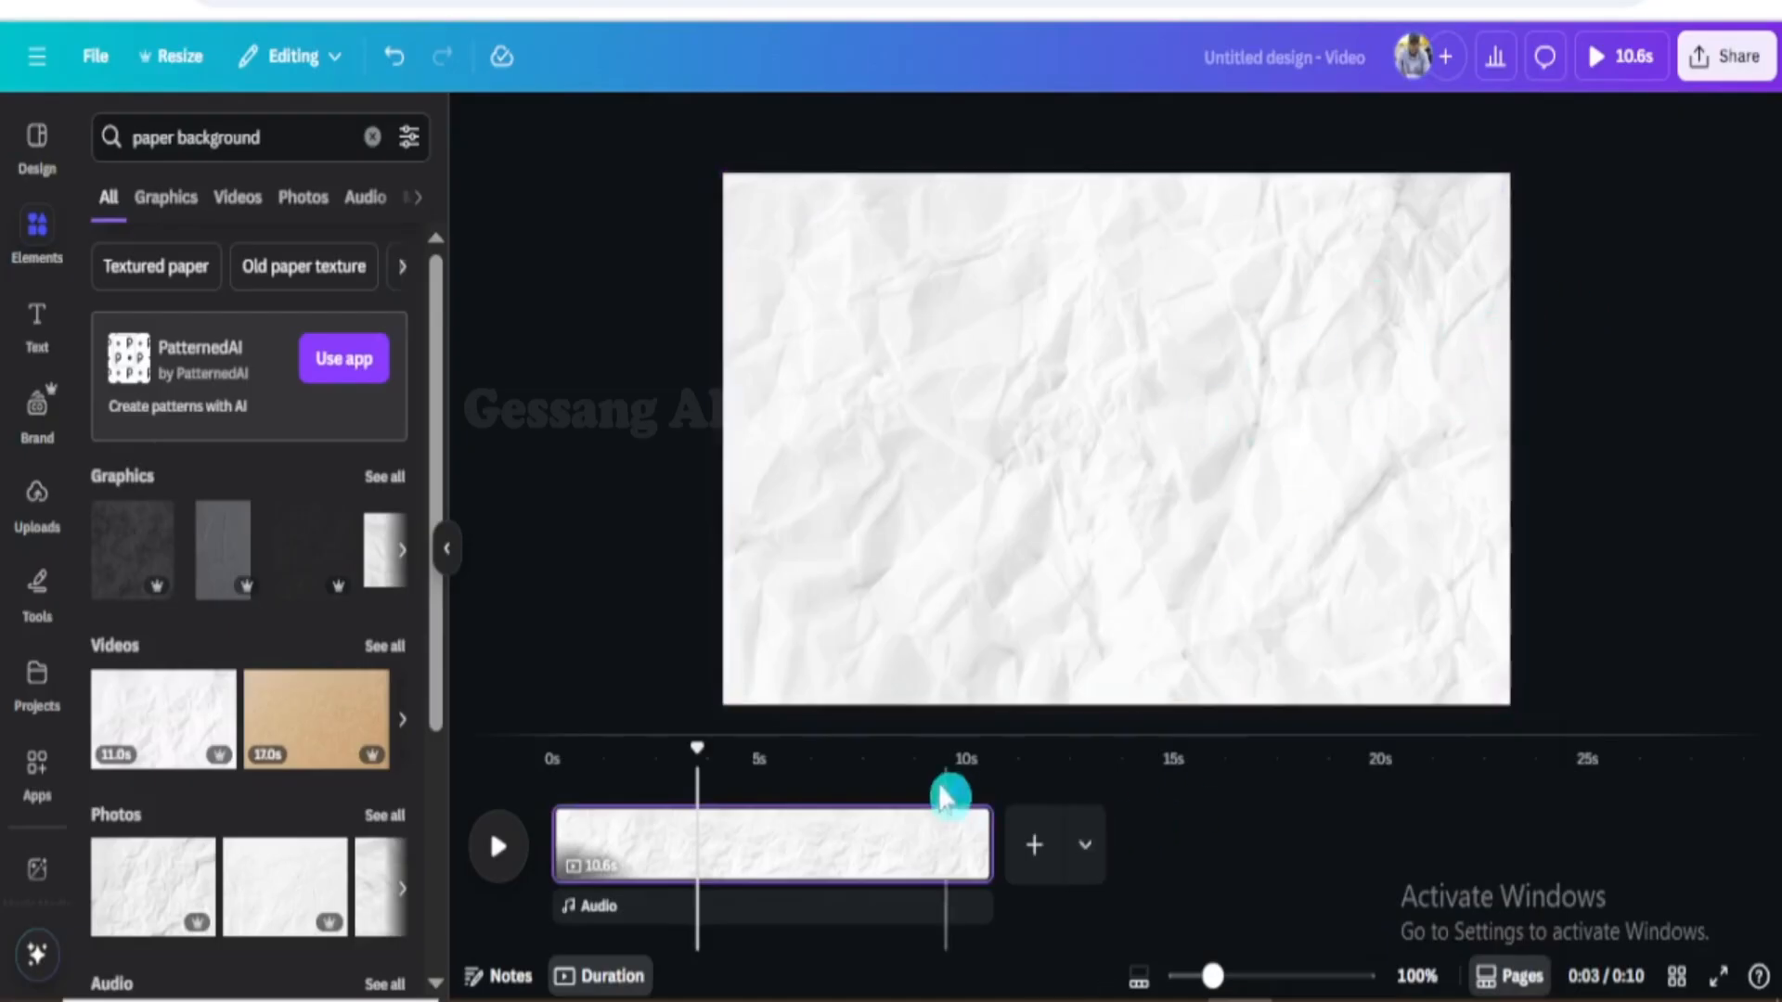
Preview the crumpled-paper background video from the start of the timeline and delete it from the page
drag(698, 756, 551, 806)
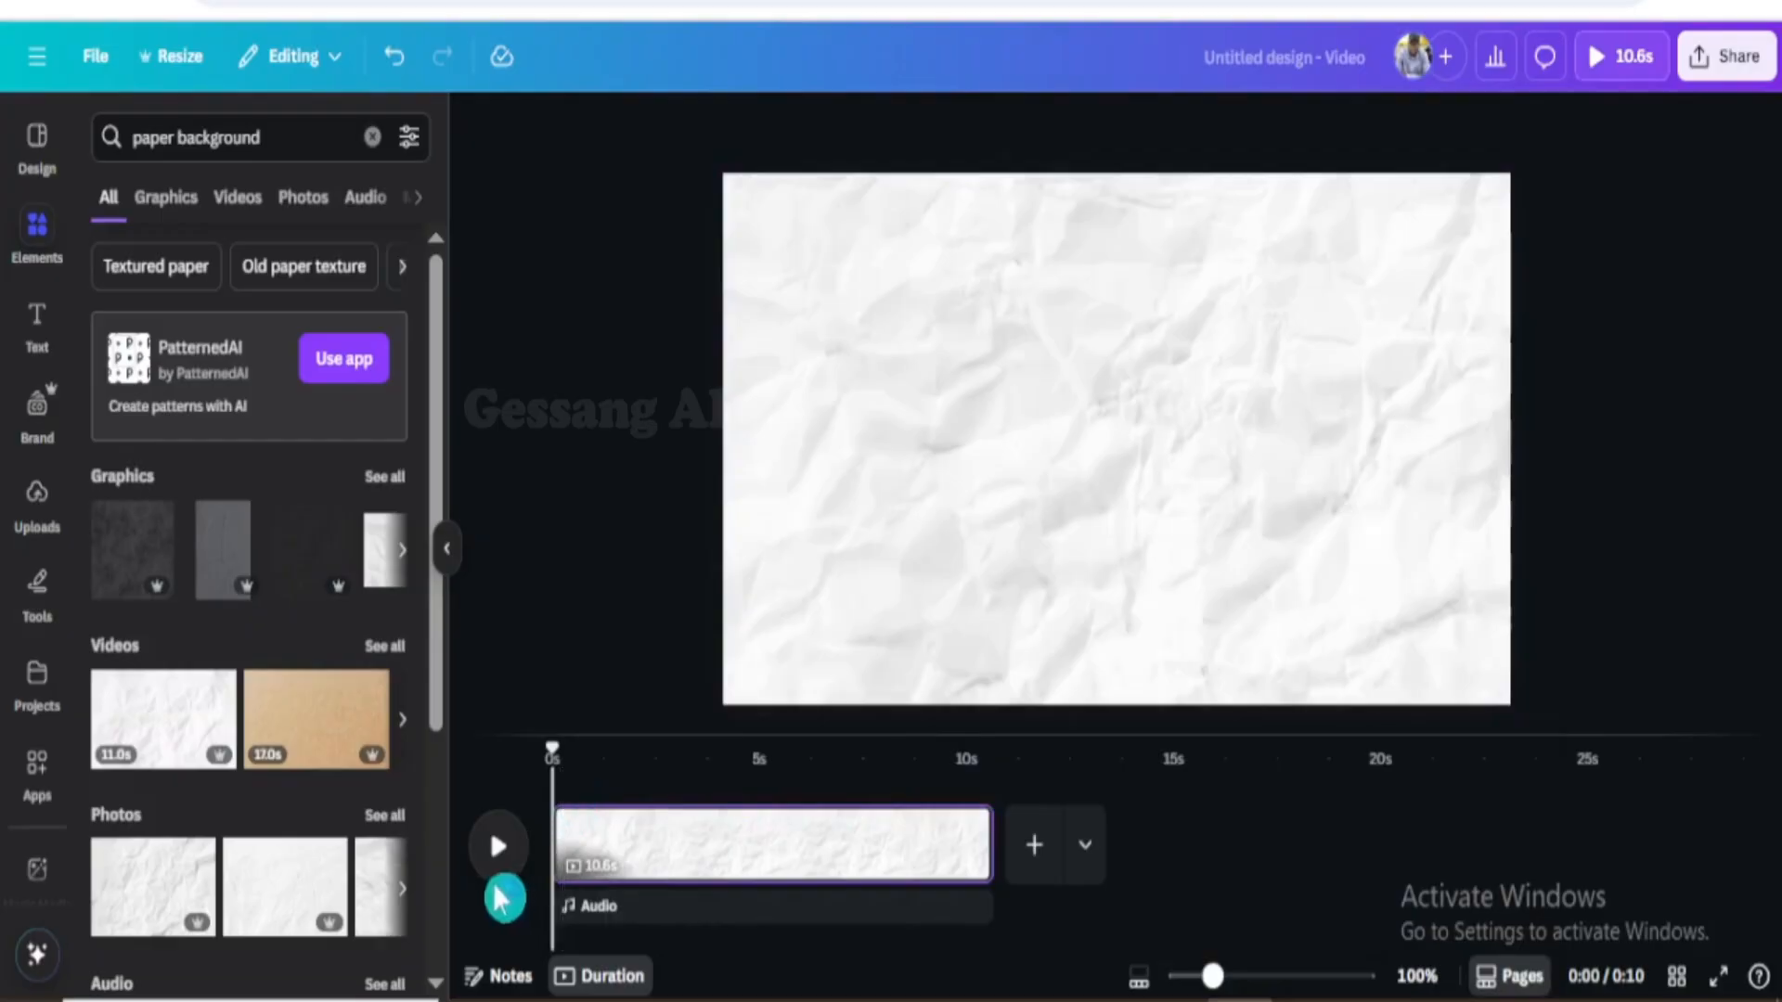
click(501, 858)
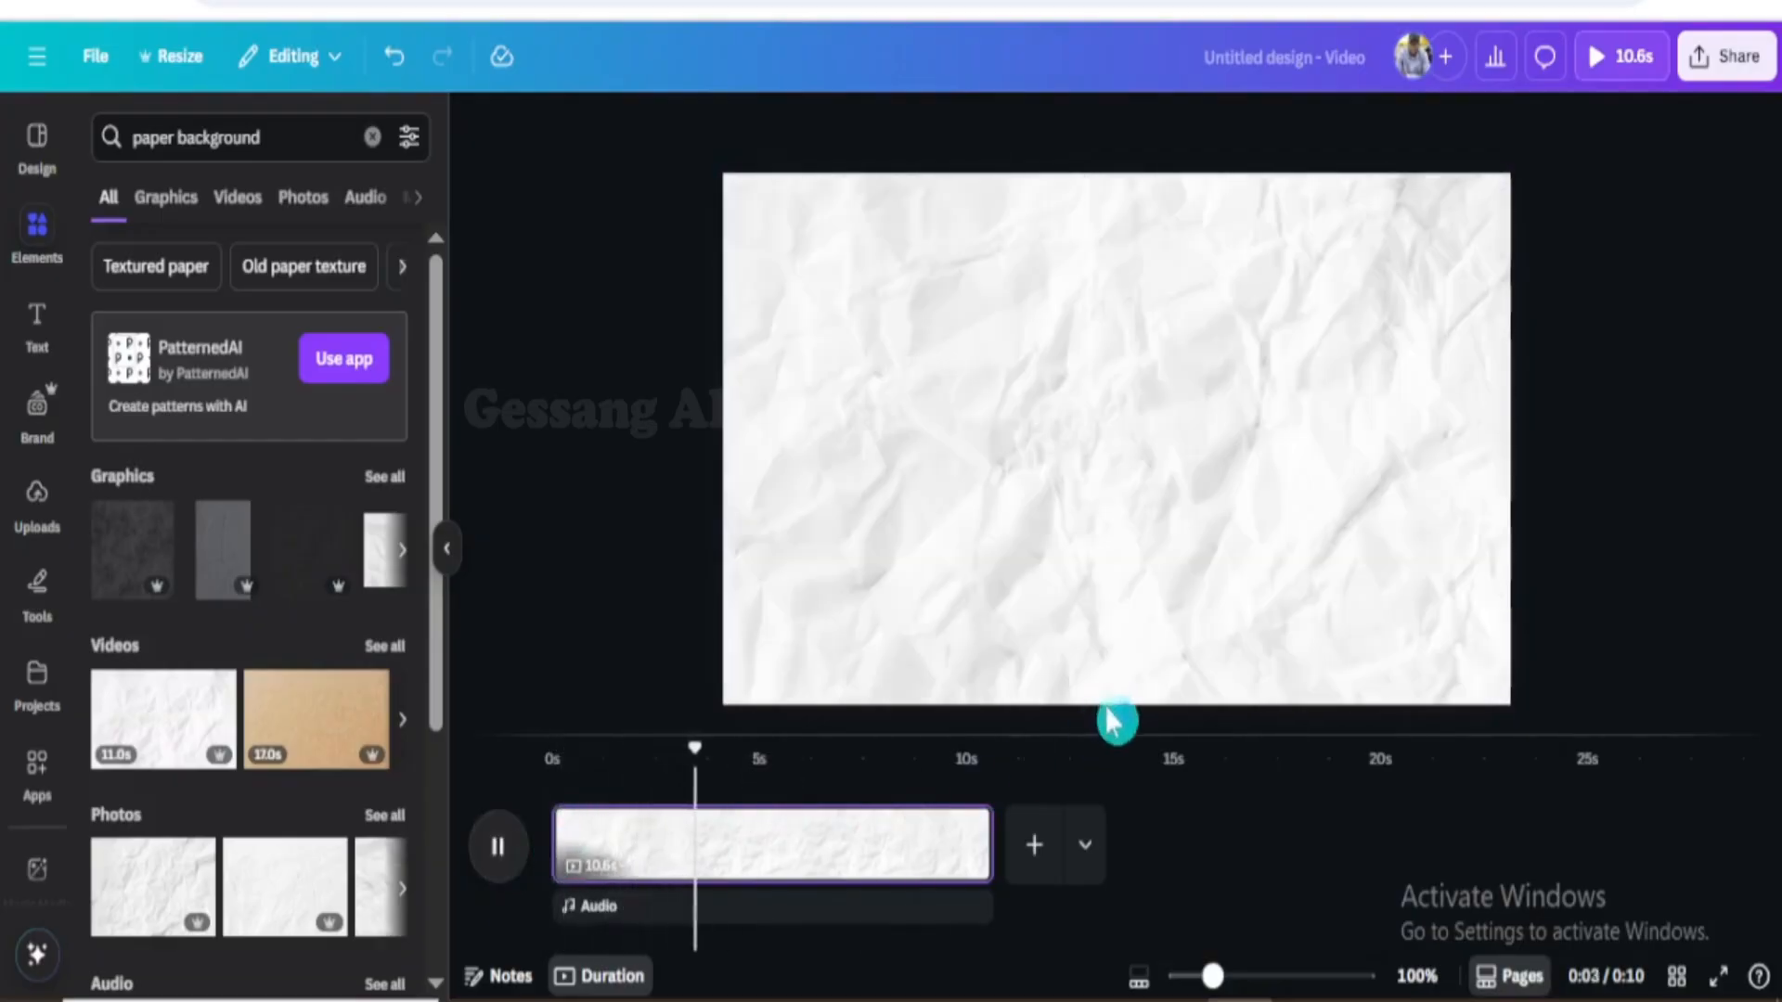
click(1063, 520)
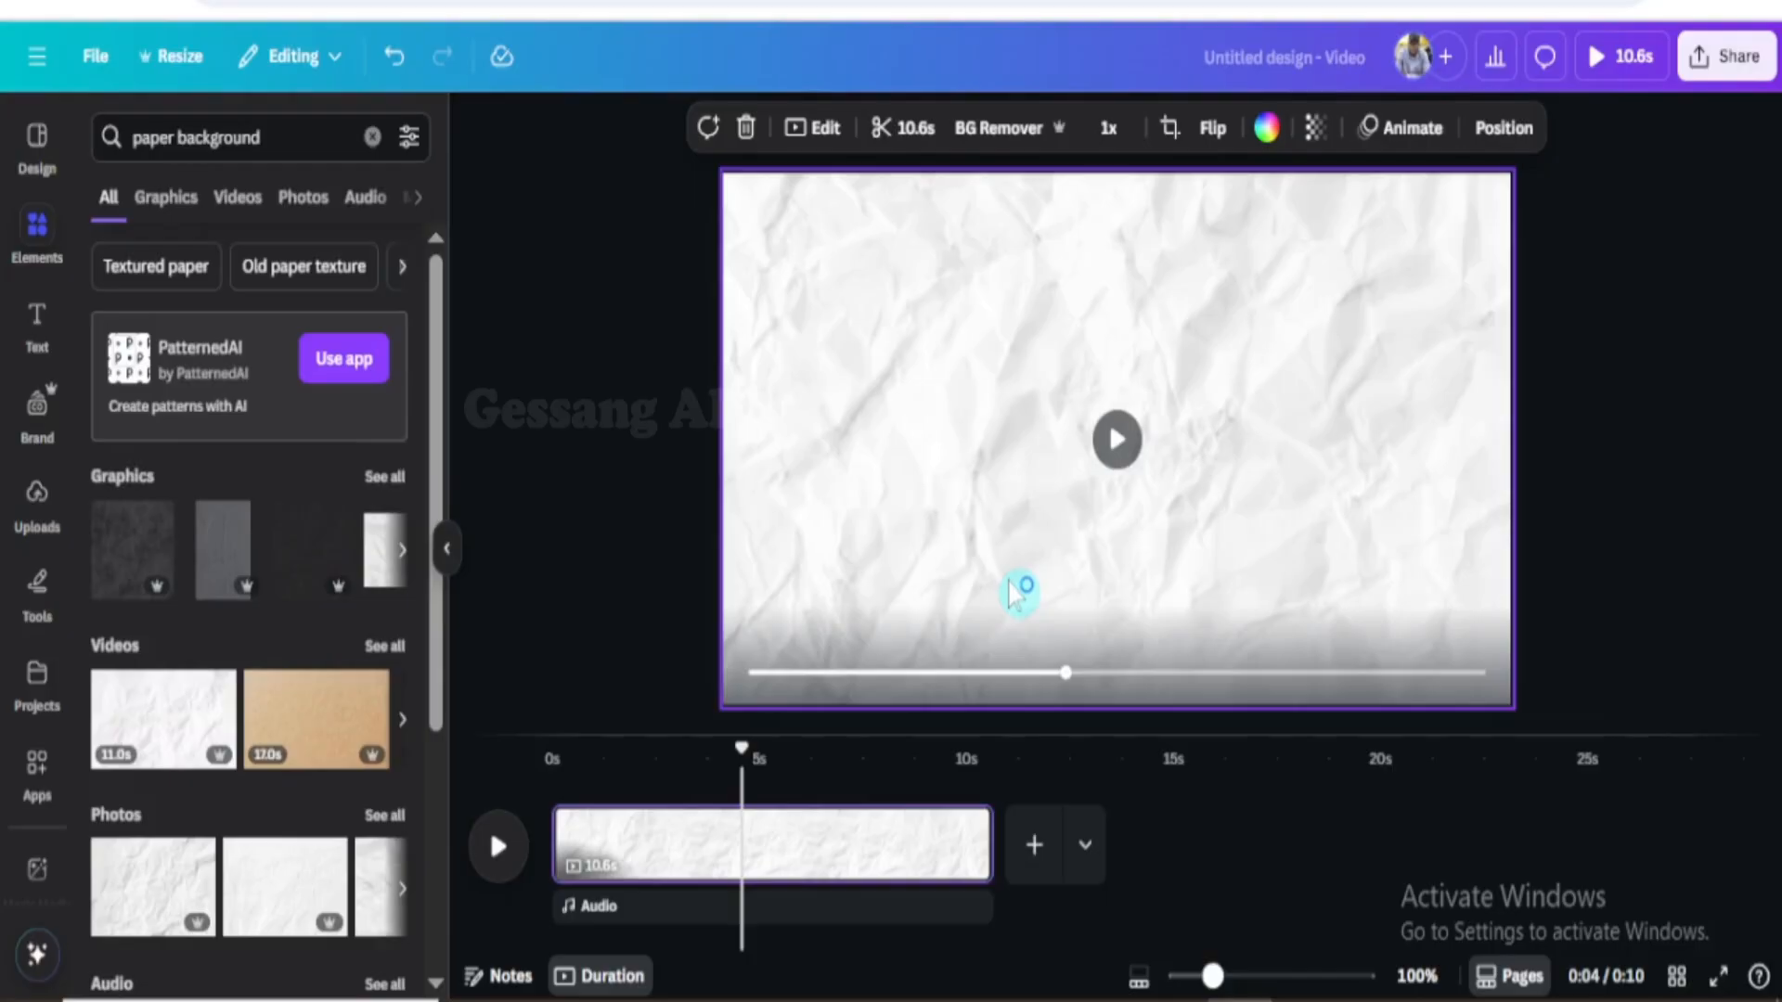
key(Delete)
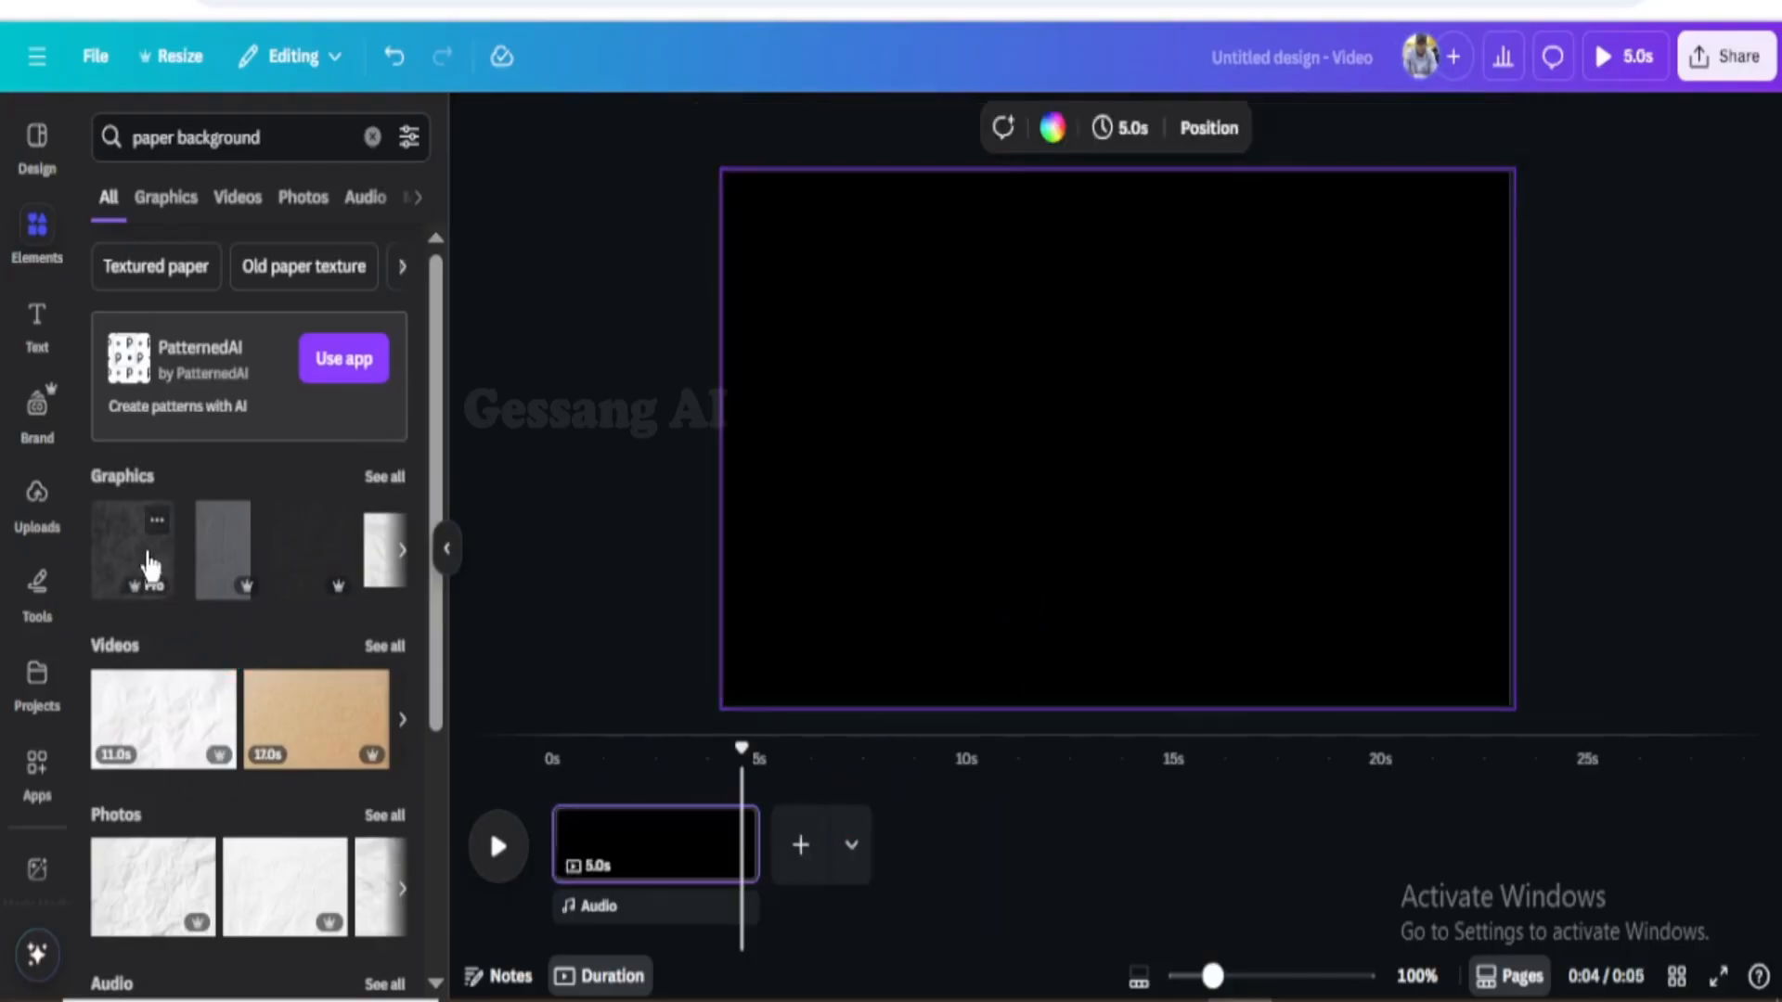
Add the dark textured paper graphic to the page, enlarge it, and make it replace the page background
click(168, 561)
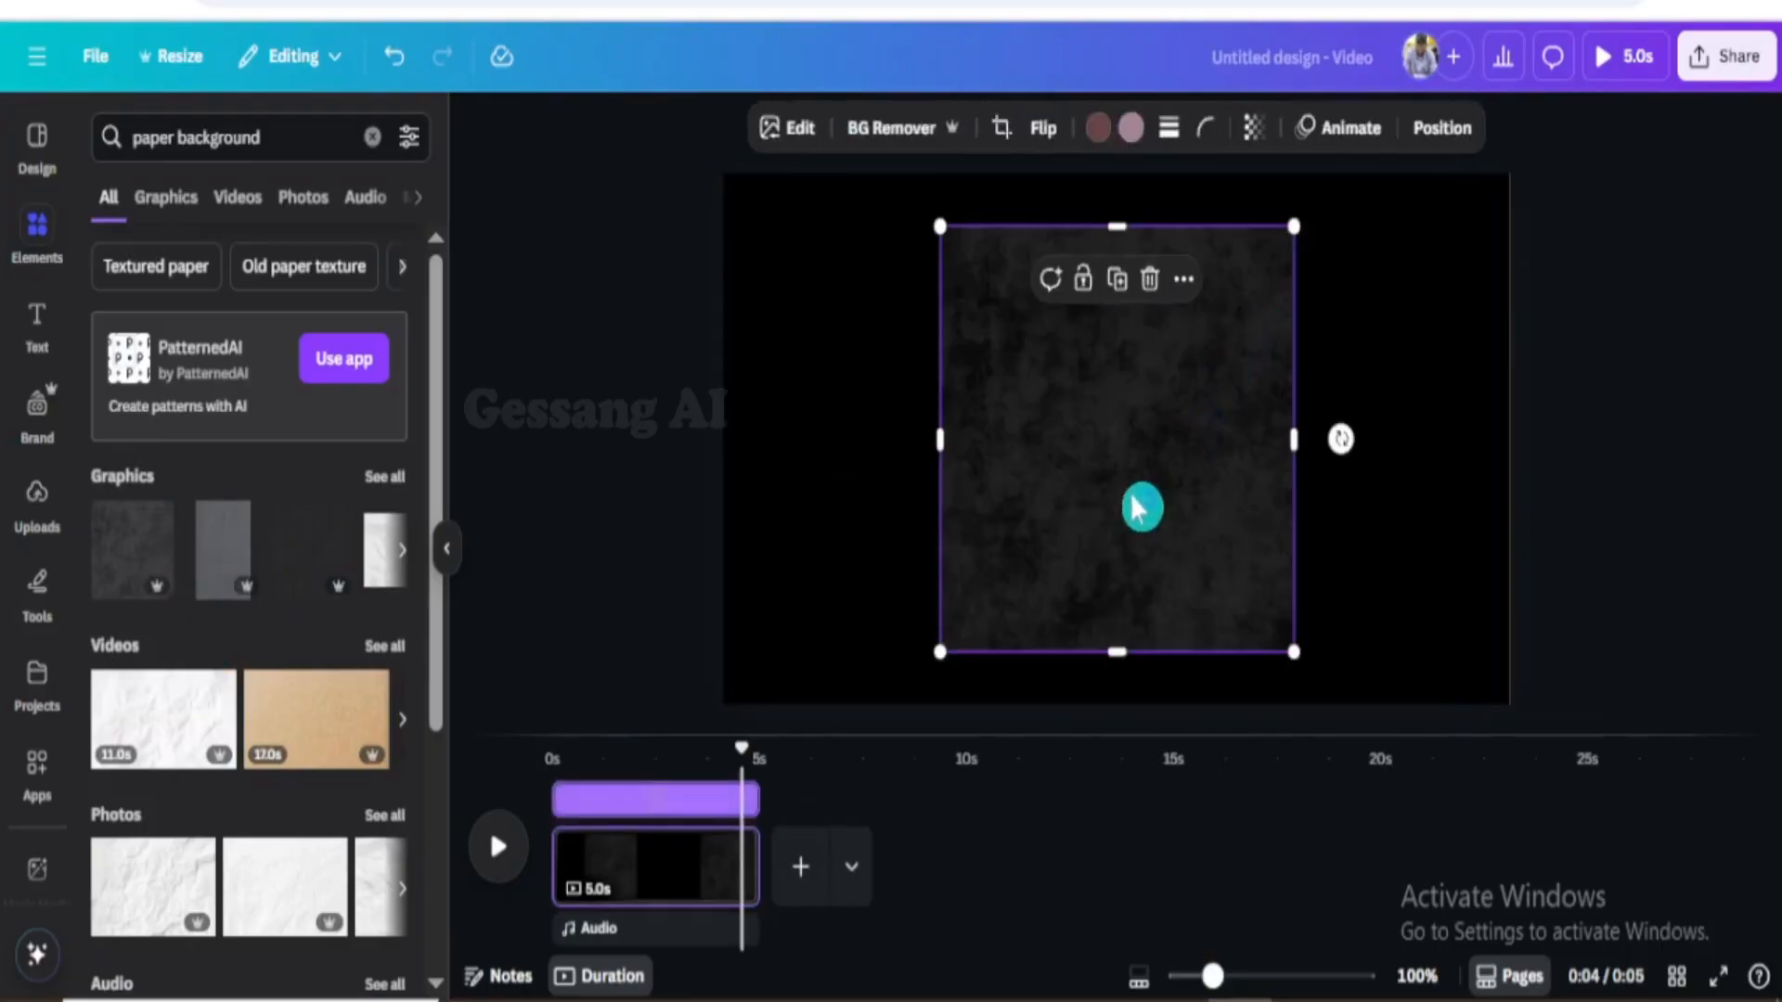
drag(938, 649, 779, 696)
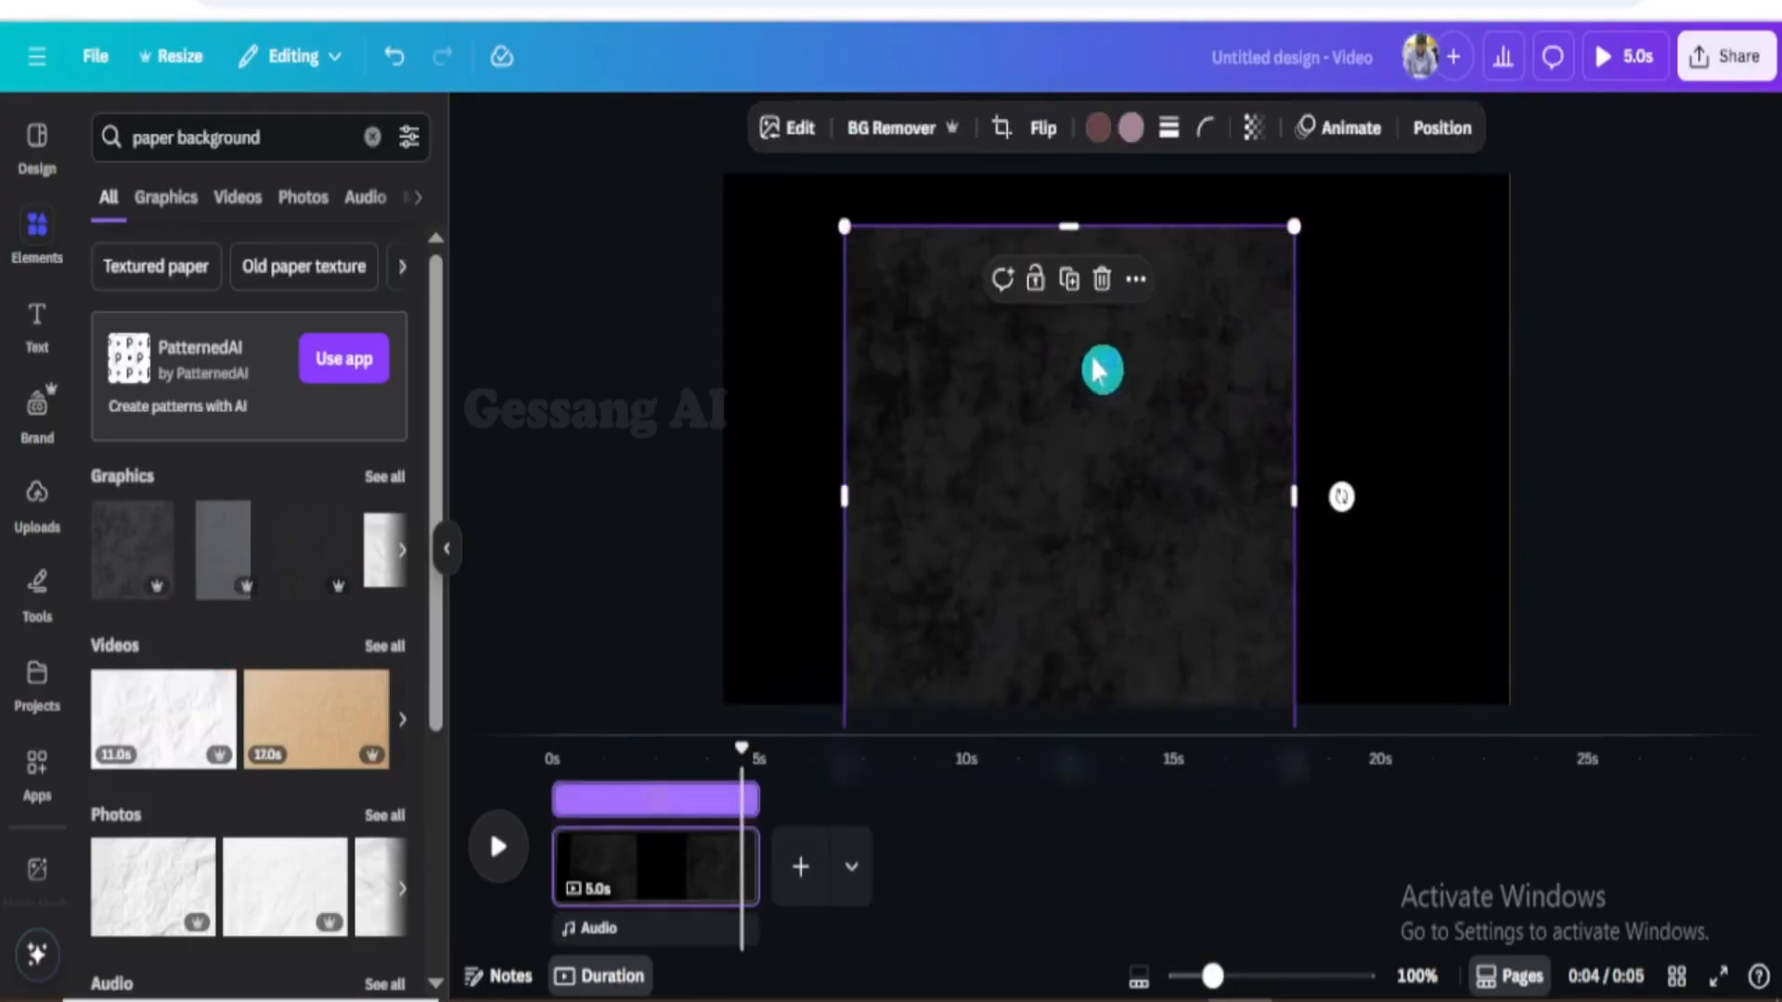
right_click(1069, 342)
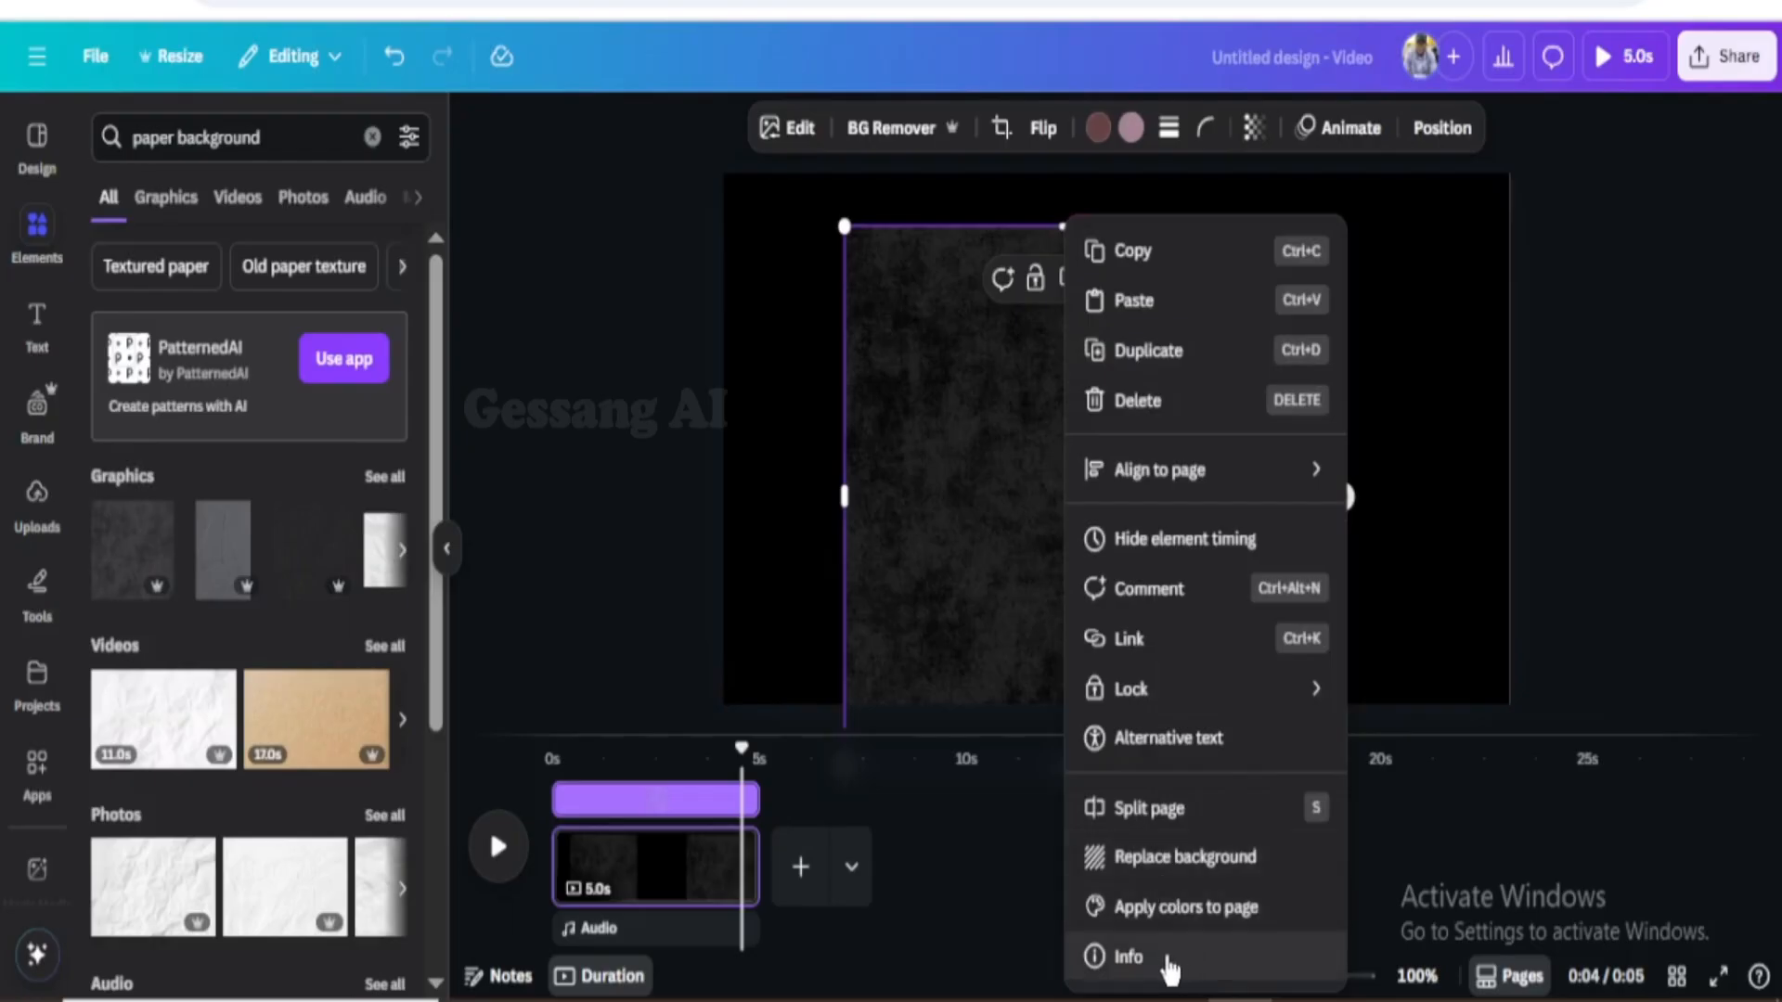
click(1181, 860)
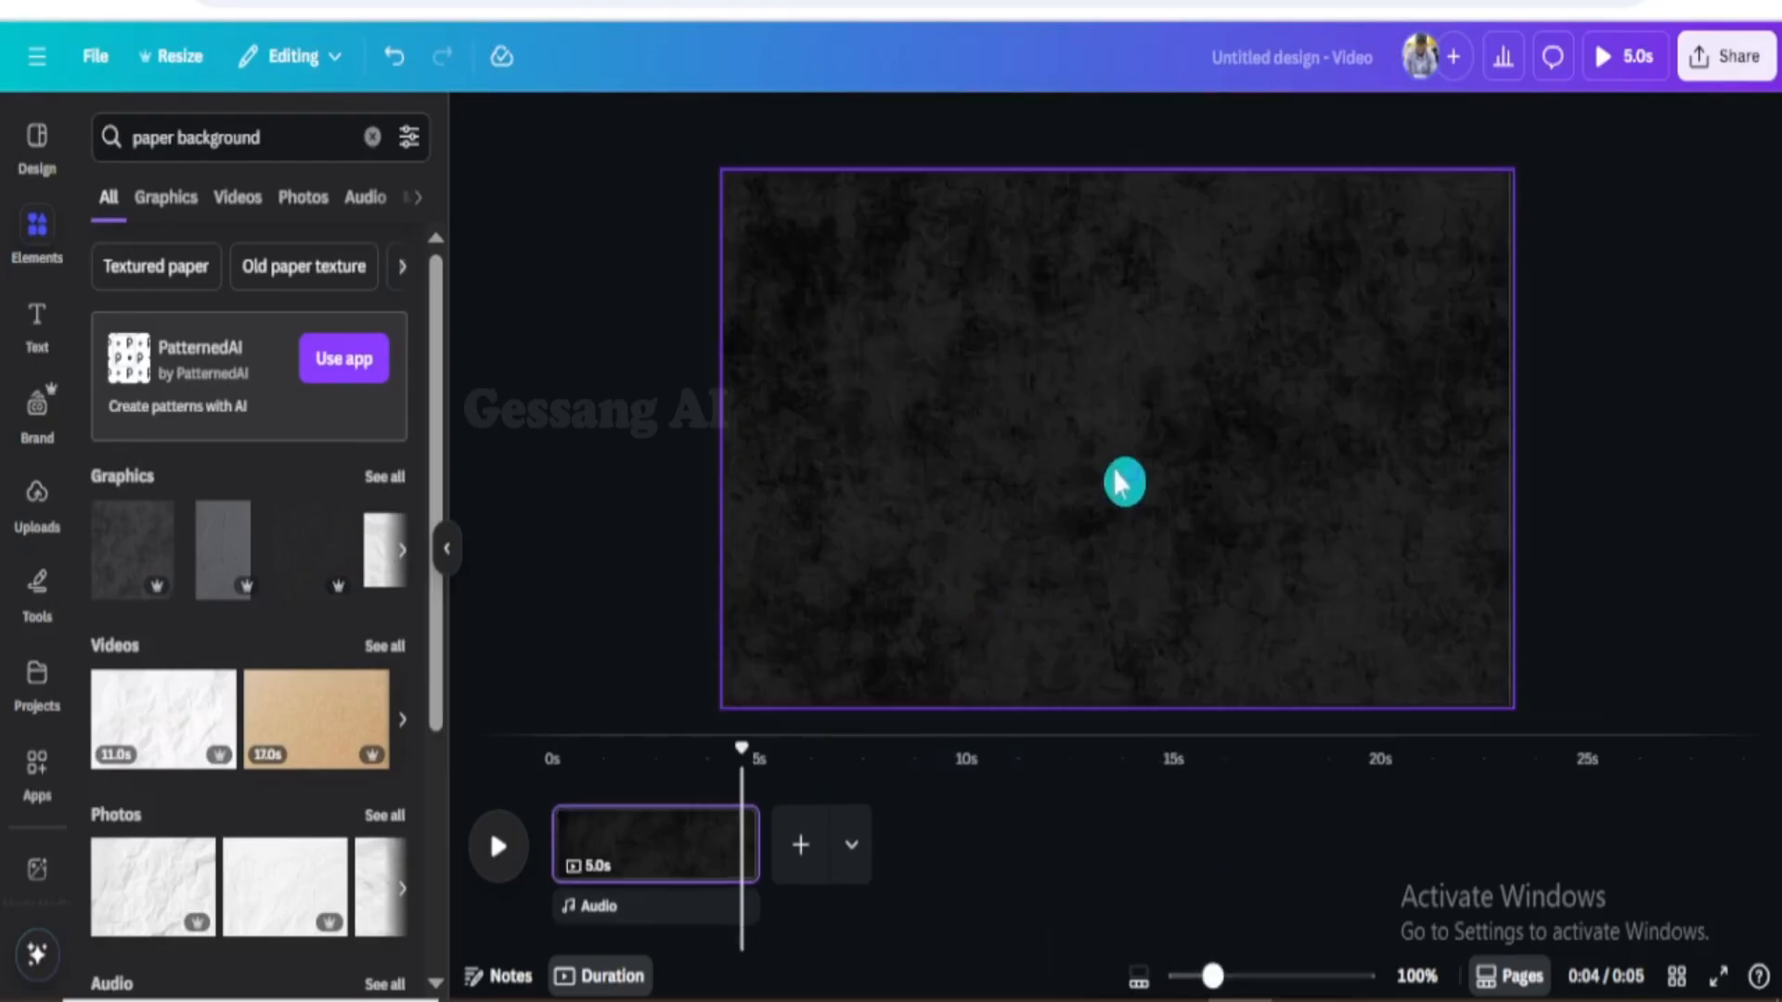
Adjust the background image's temperature to 10 and its brightness to -55
click(1076, 467)
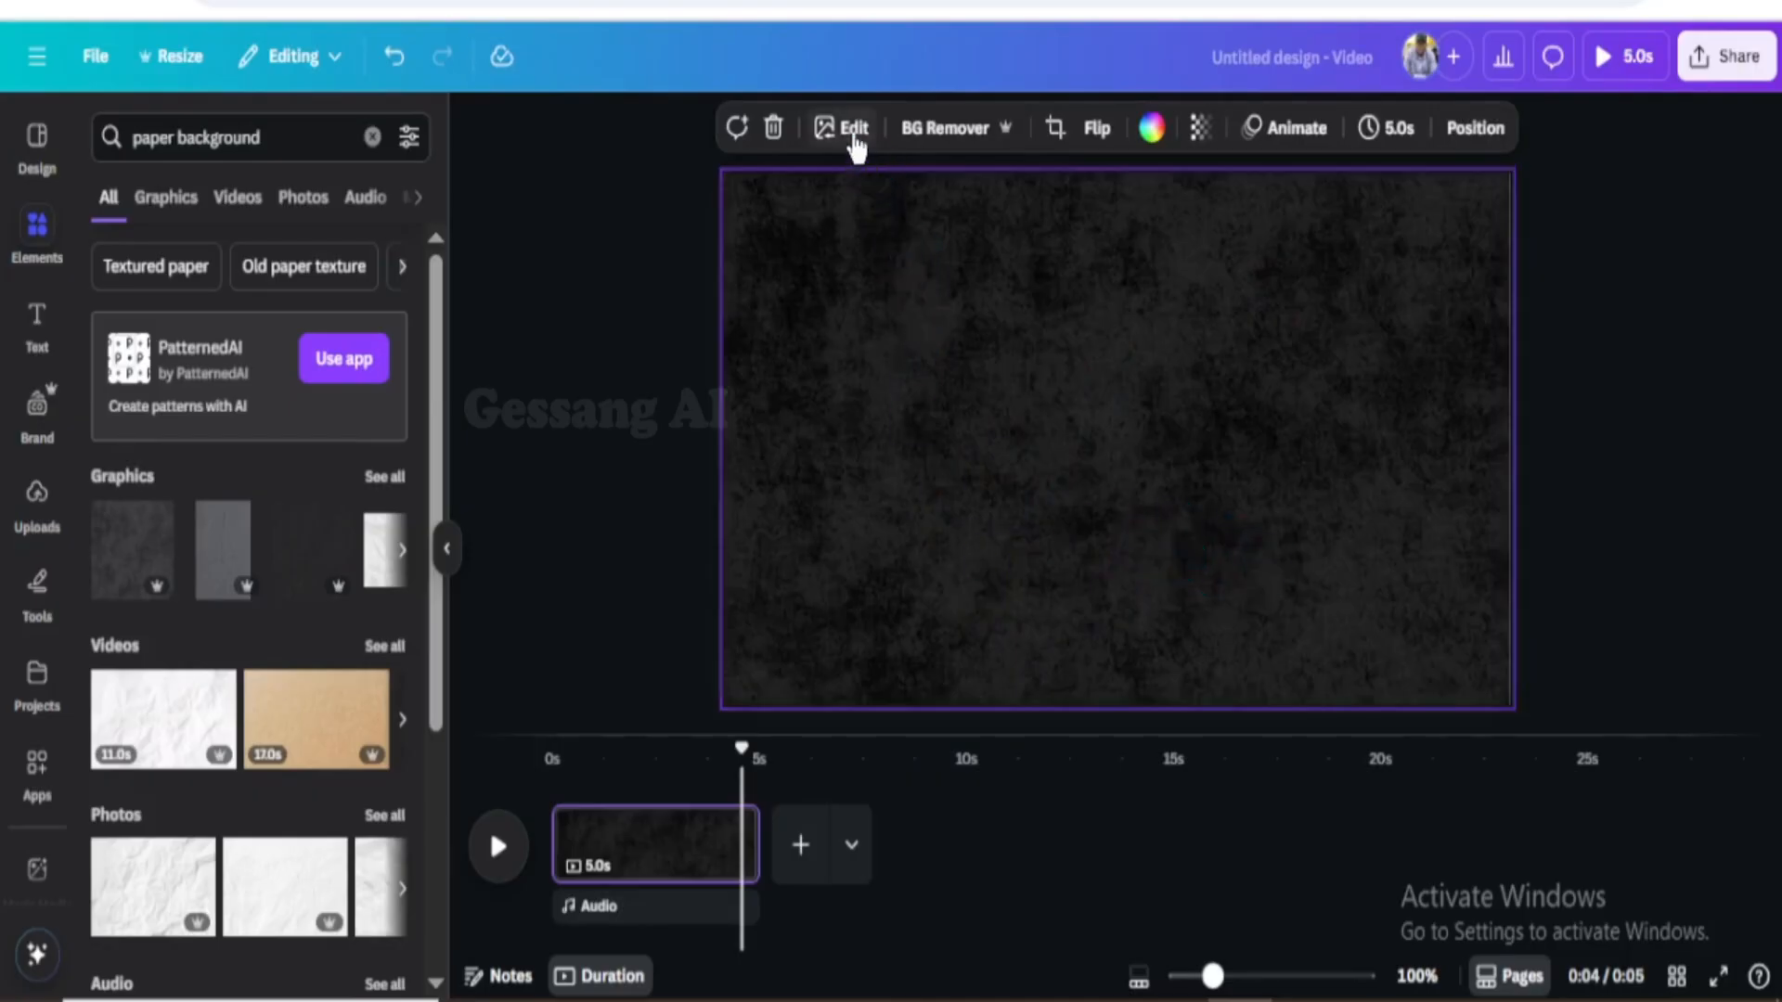
click(852, 130)
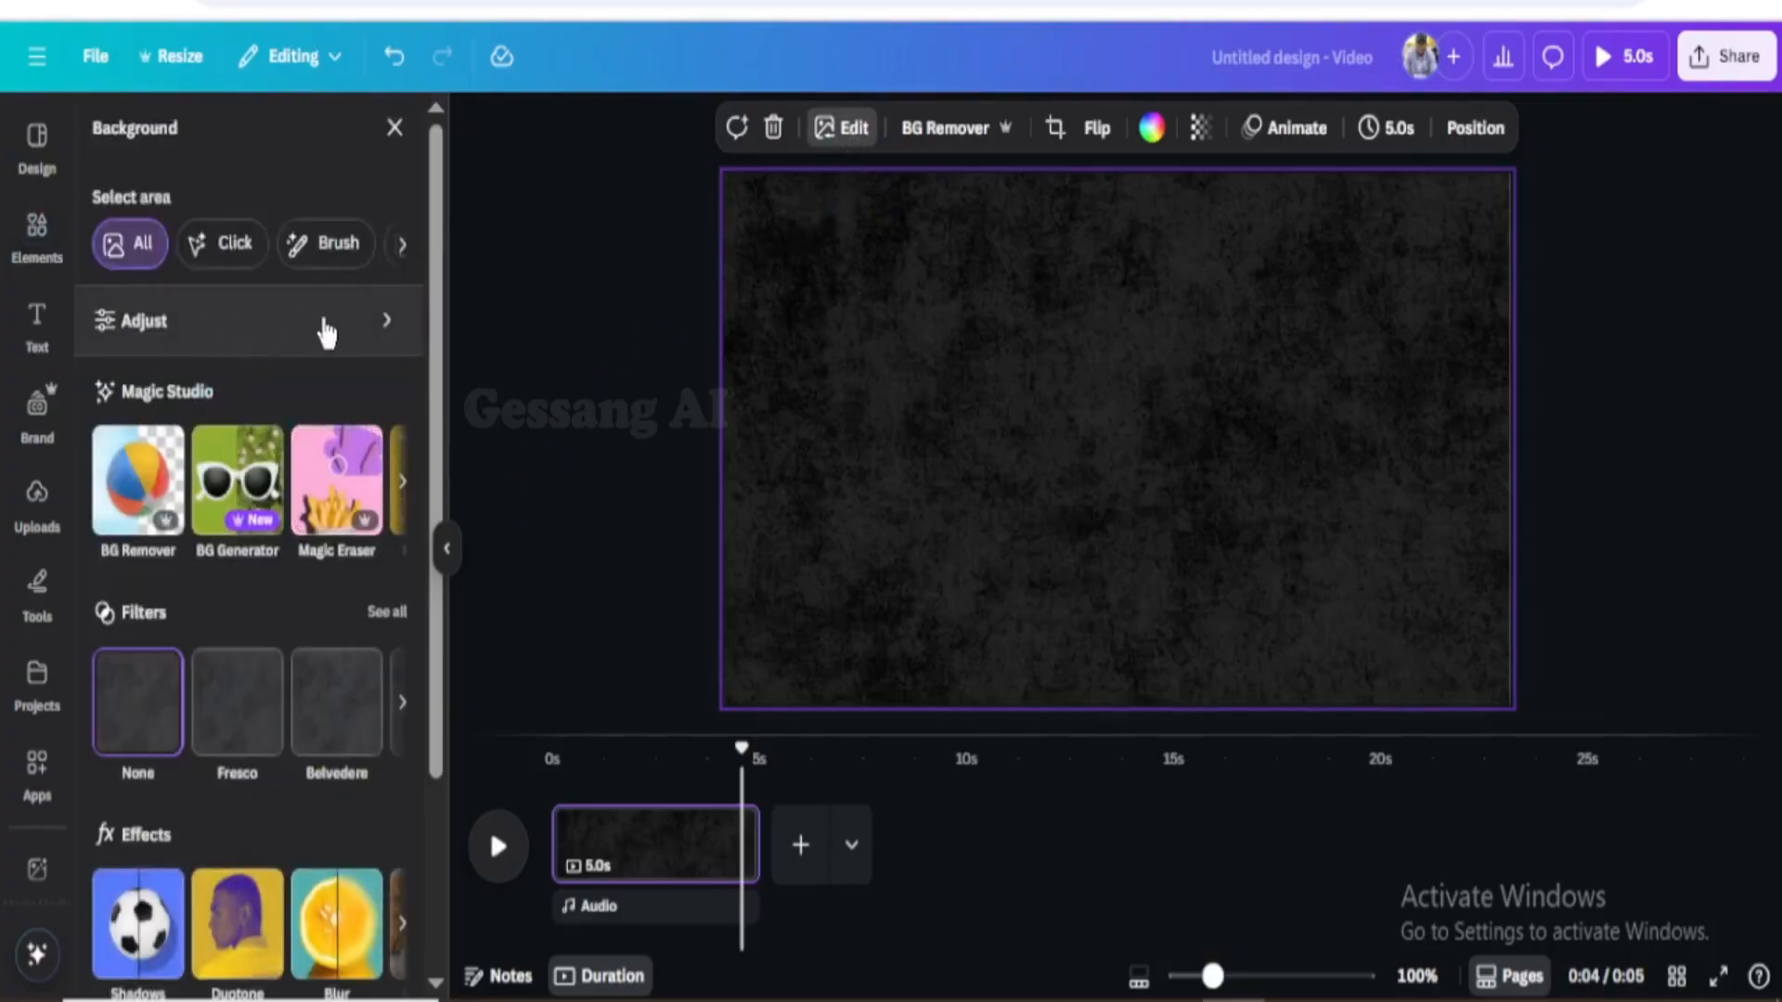
click(375, 336)
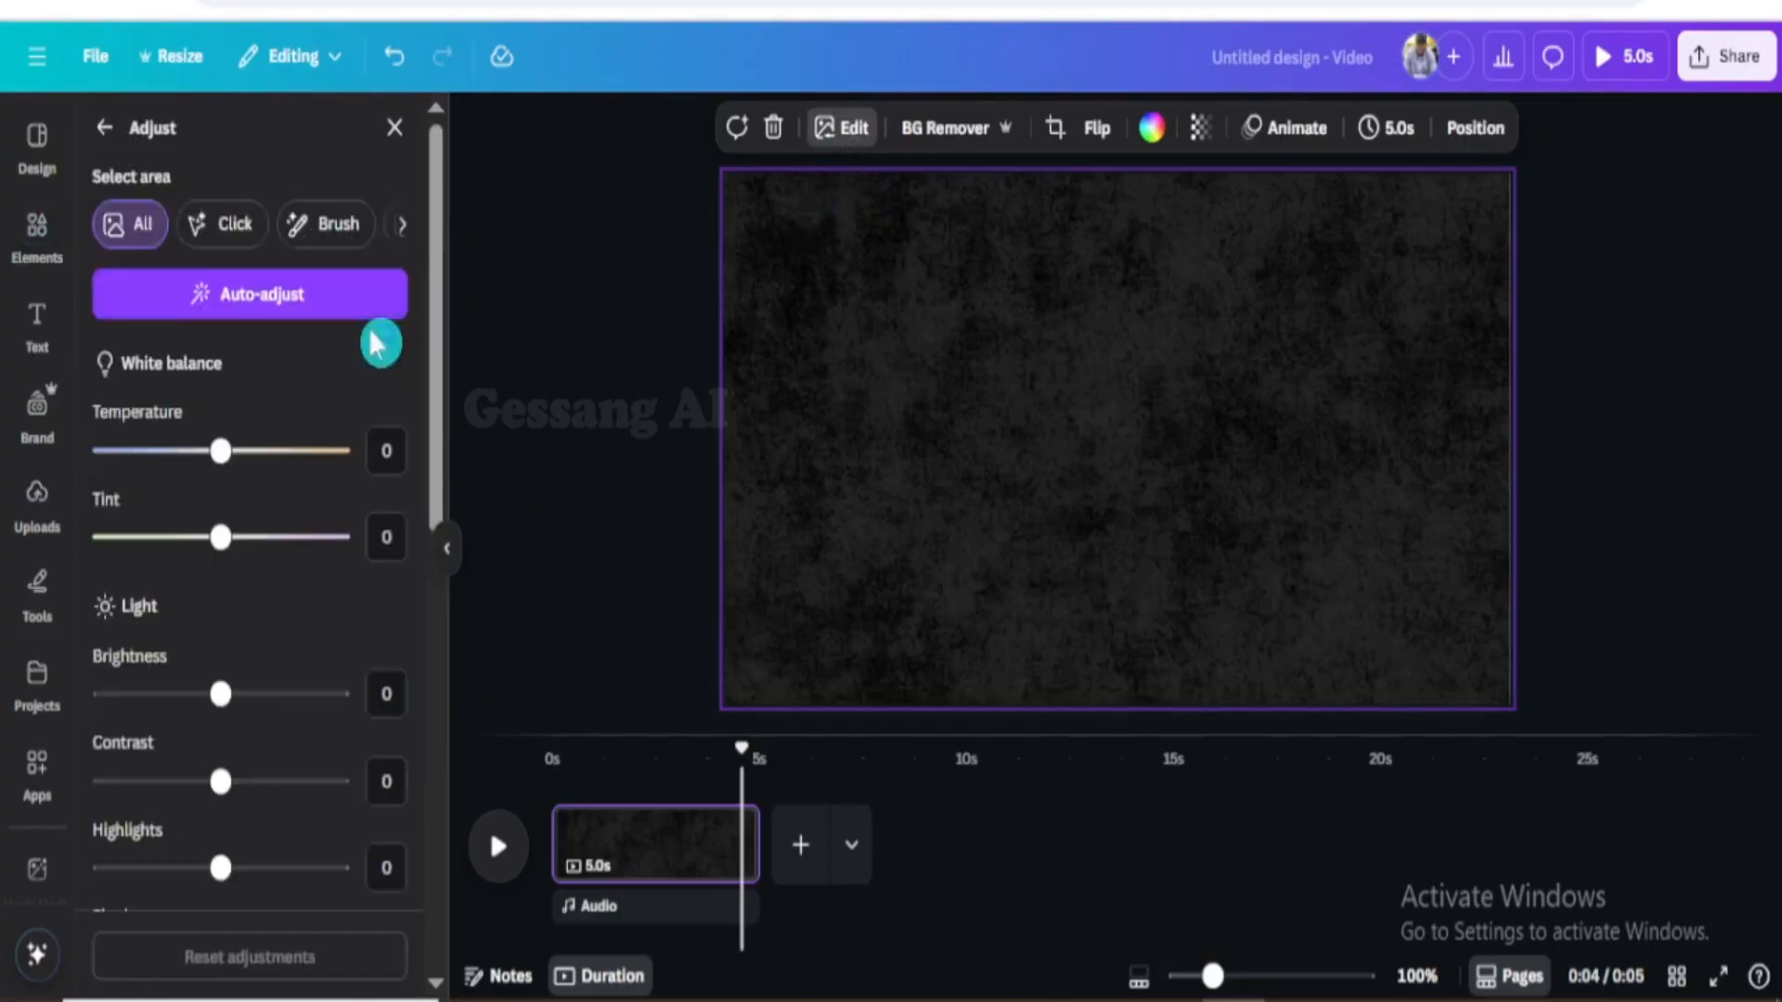
drag(223, 452, 252, 473)
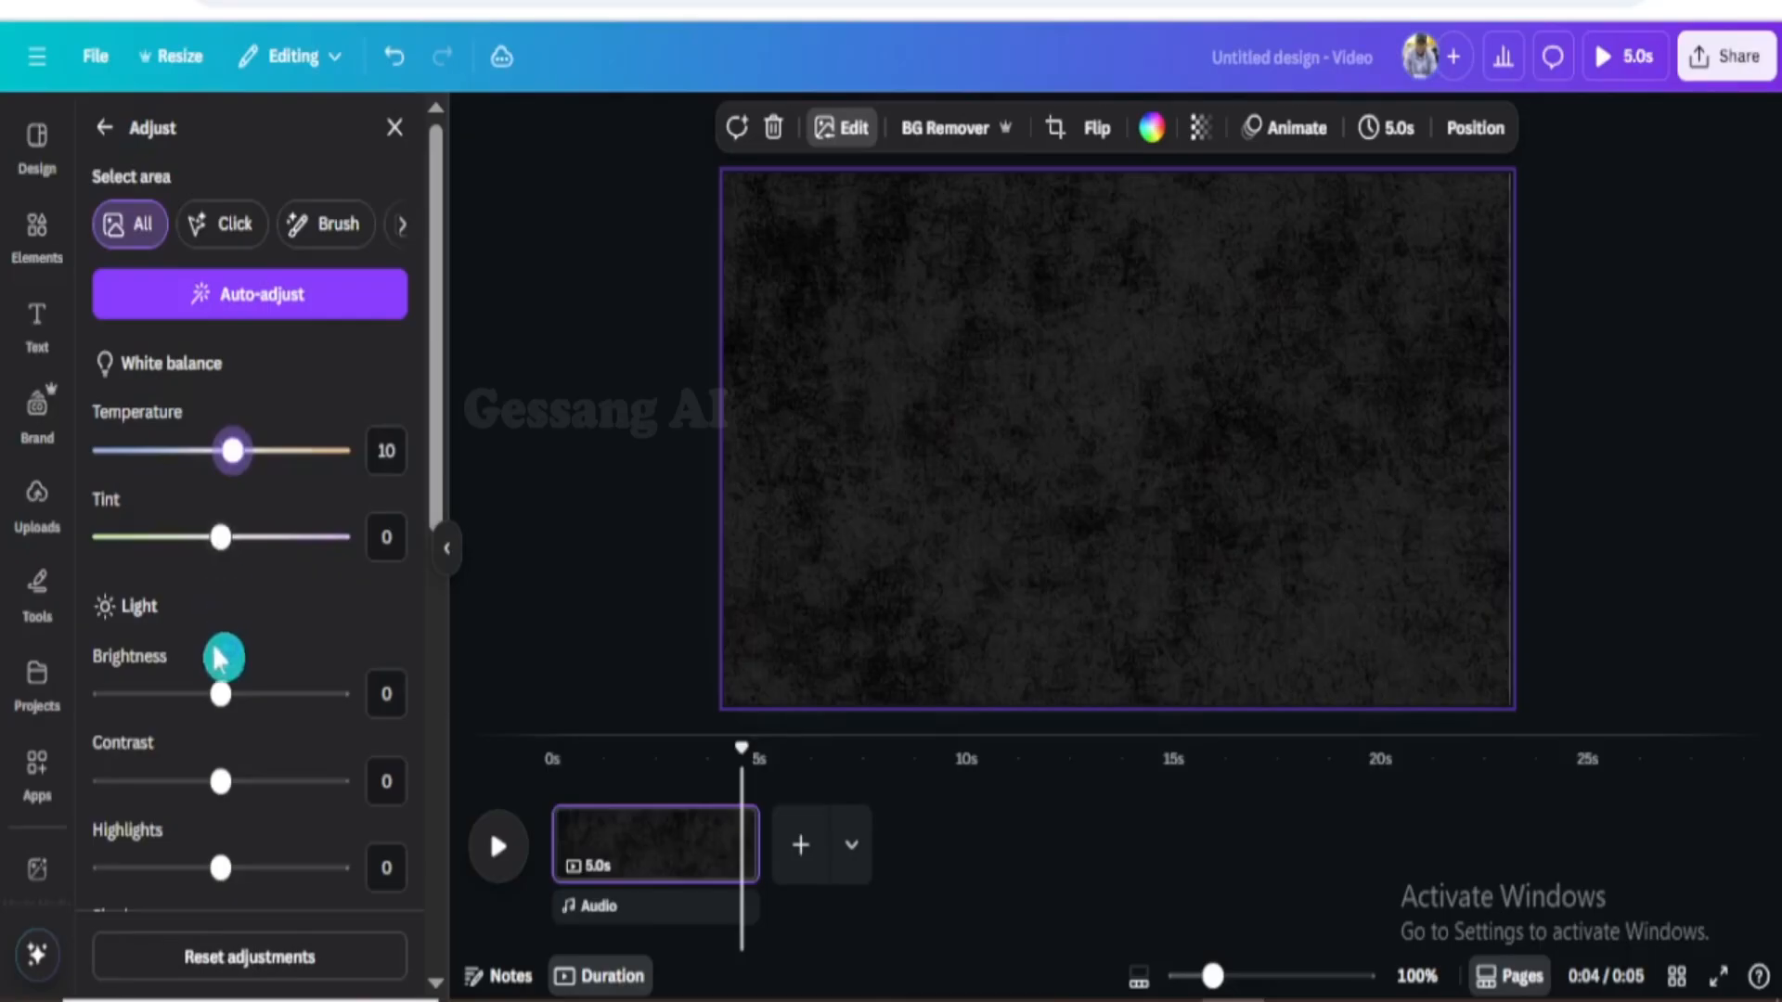
drag(220, 694, 158, 702)
Set the background image's vibrance to 100, saturation to 22 and vignette to 100
scroll(195, 789, down, 2)
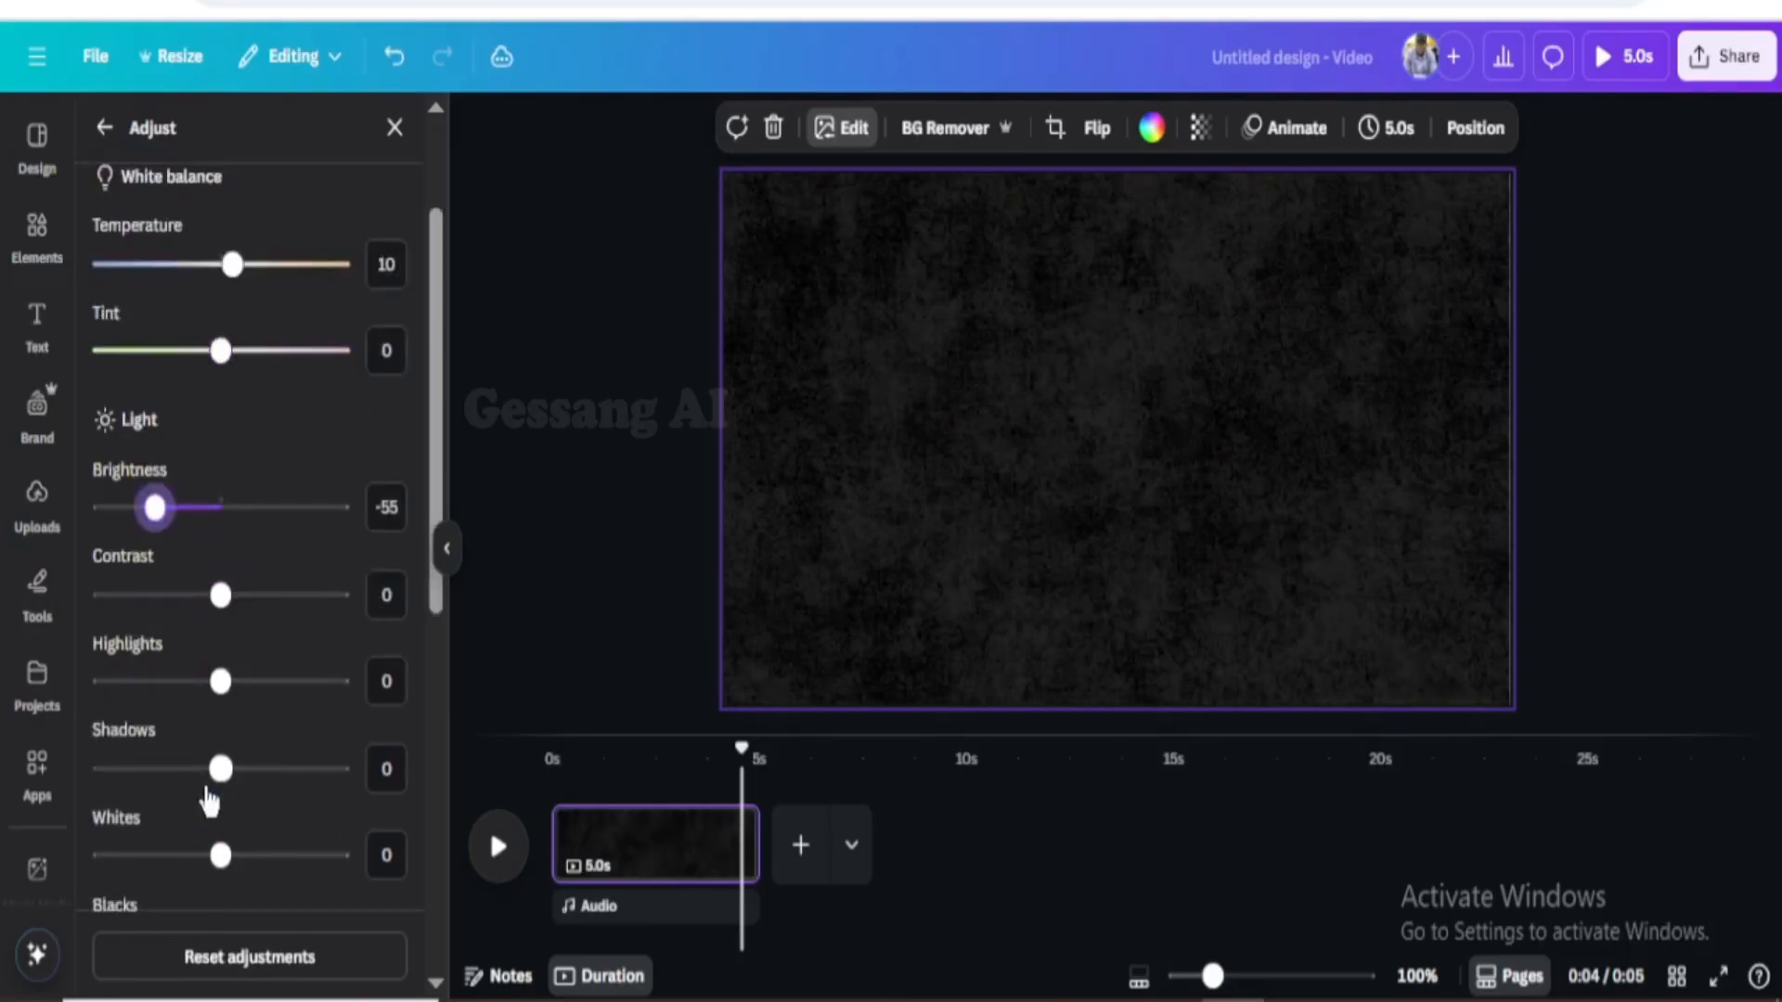
scroll(223, 608, down, 9)
drag(220, 865, 348, 891)
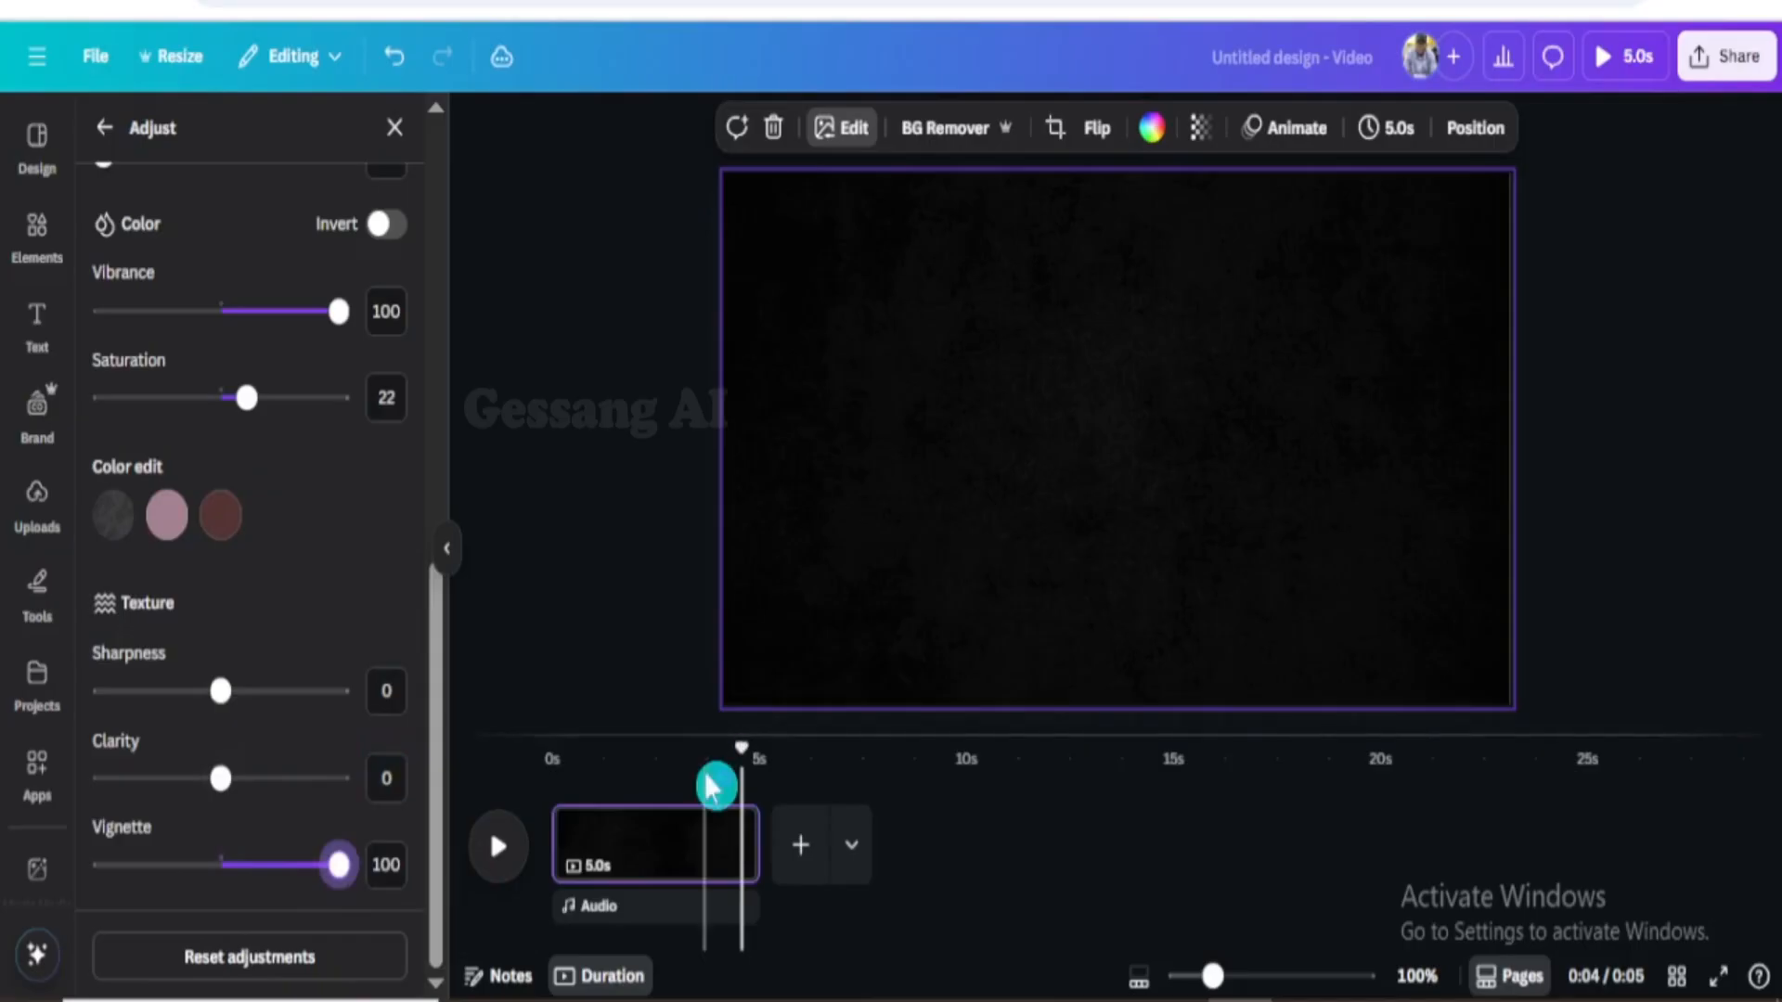
click(898, 601)
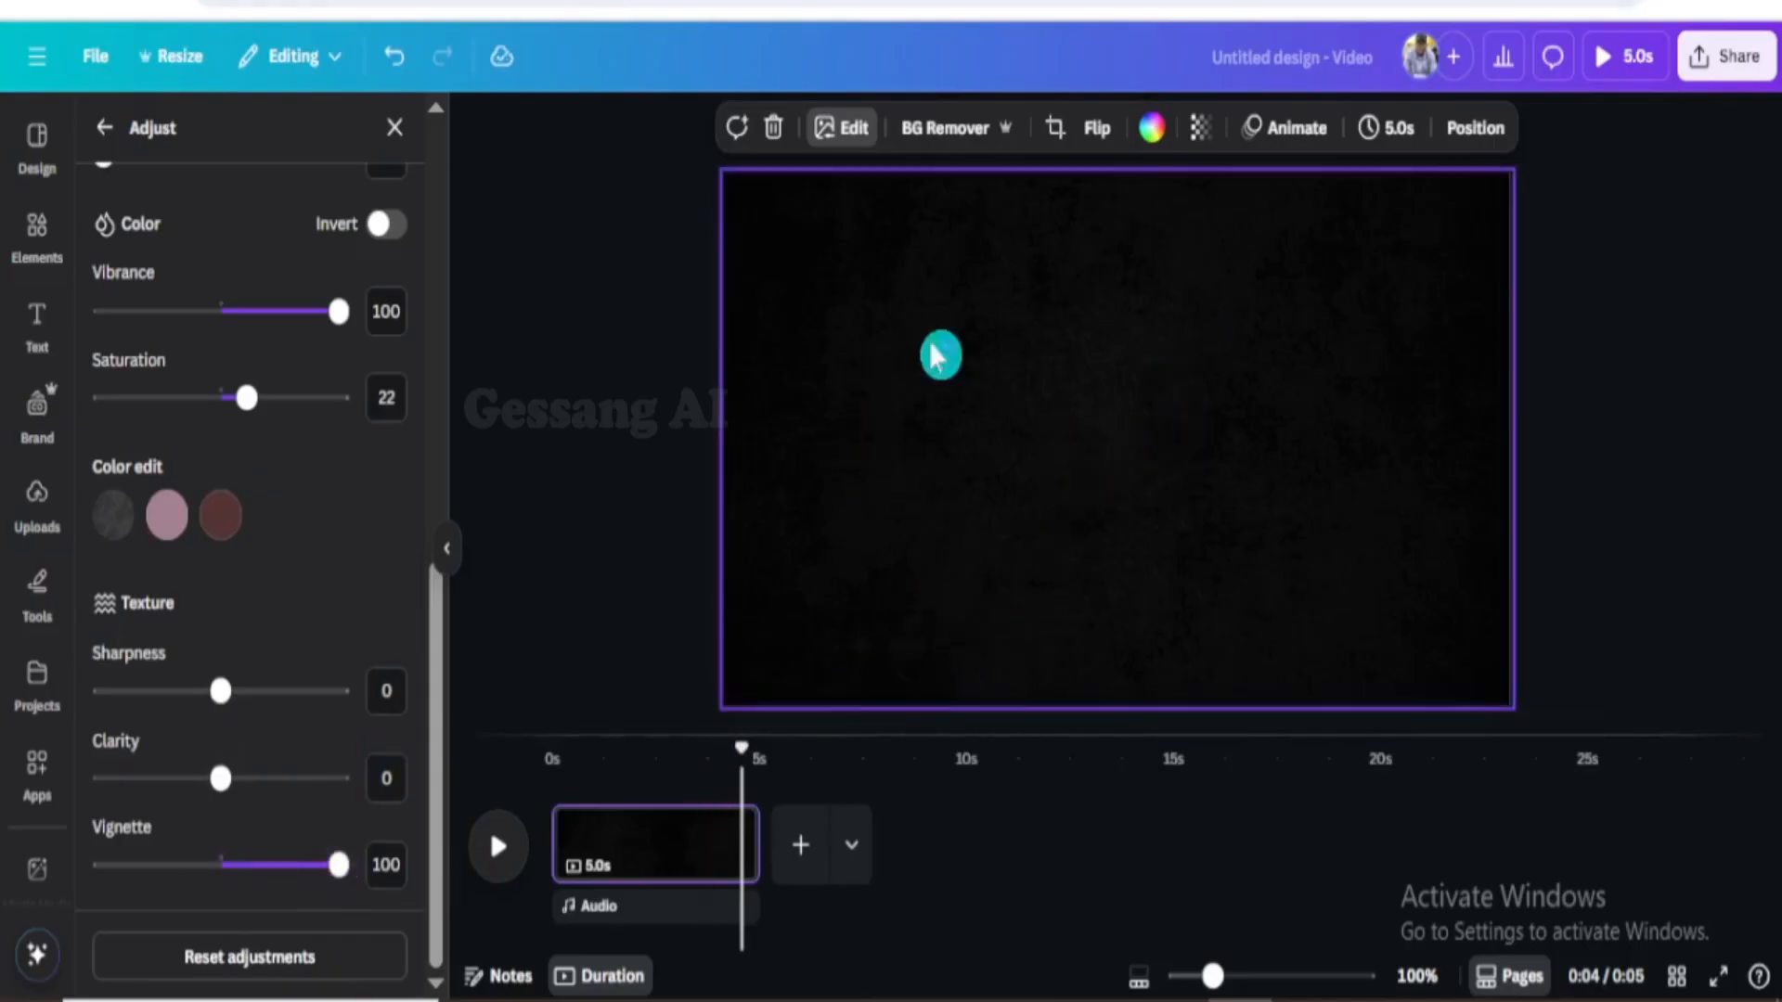
right_click(979, 316)
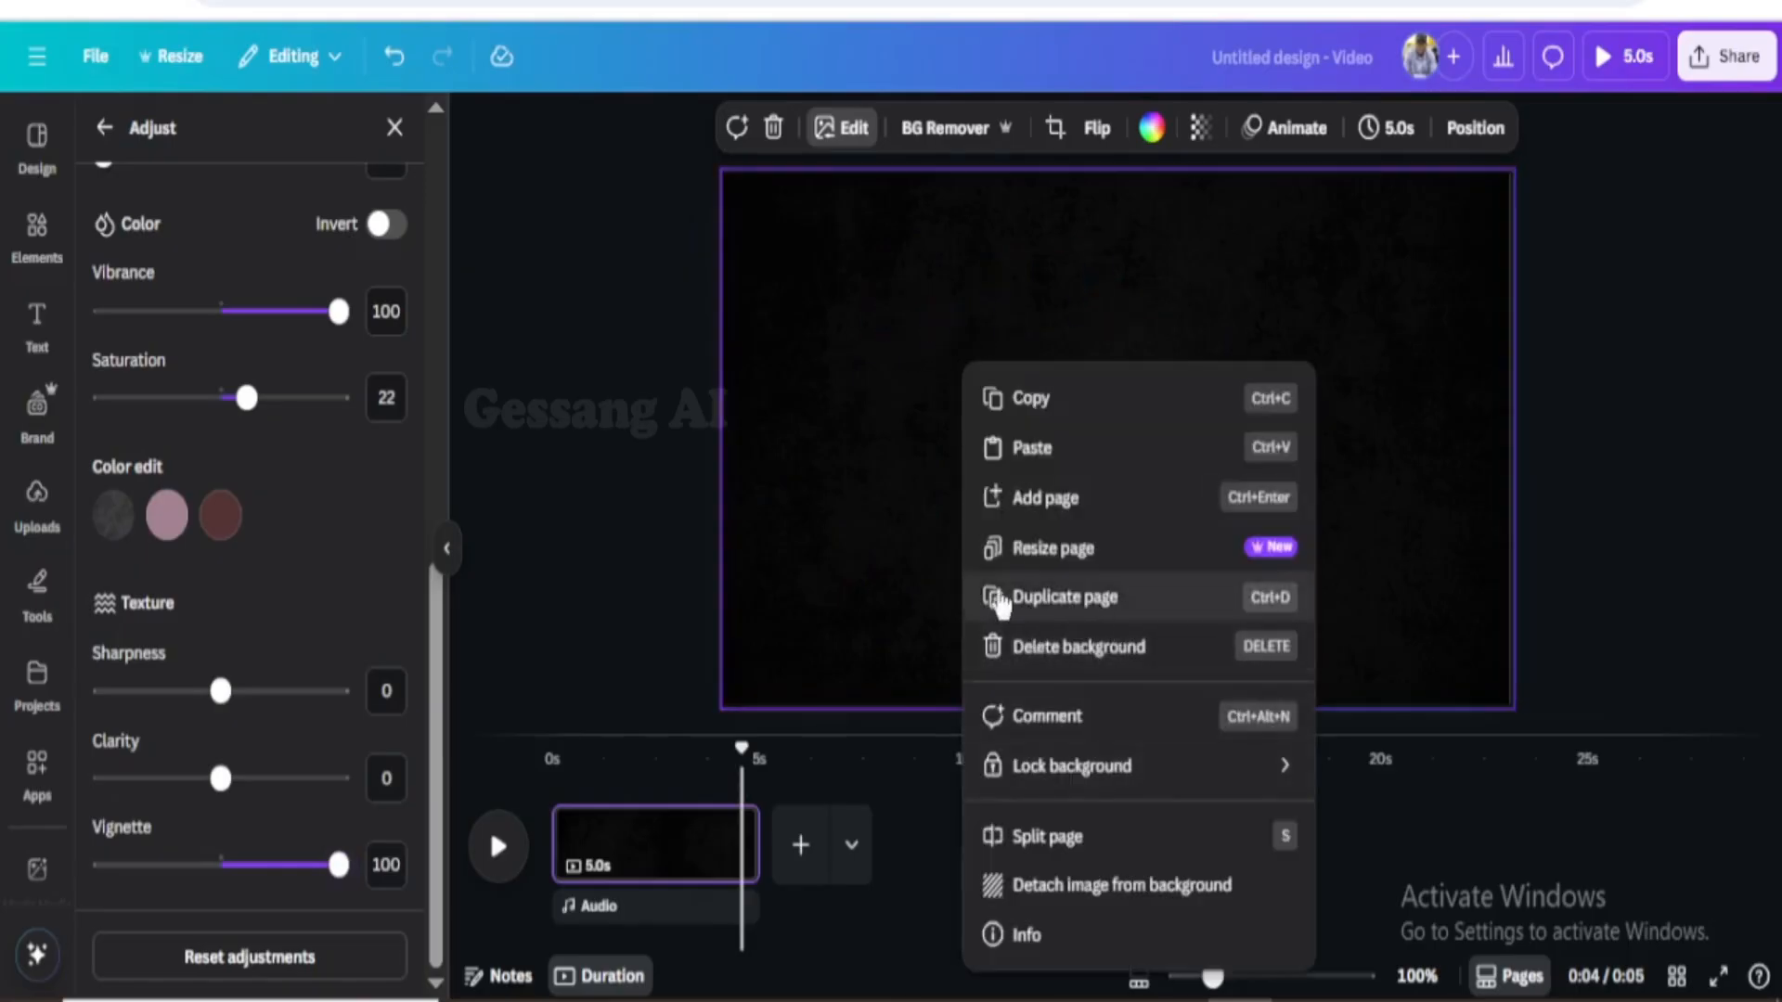
click(682, 854)
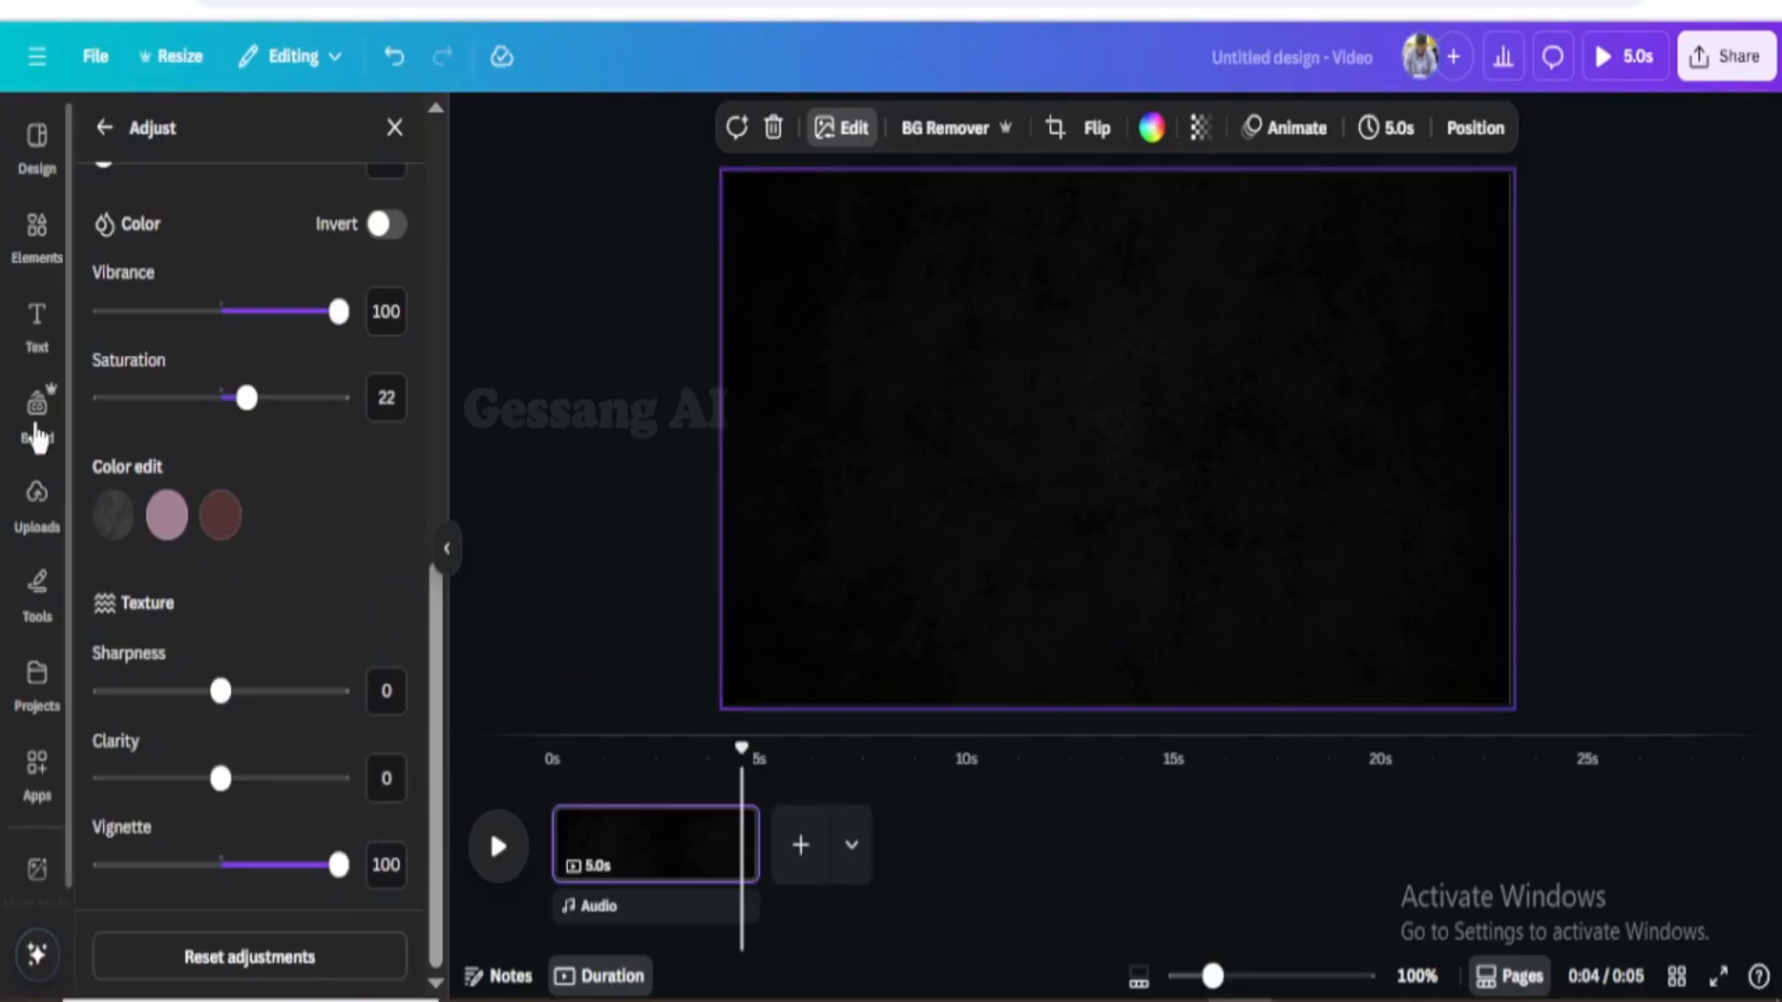
Search the elements library for "soldier" and limit the results to photos
click(35, 243)
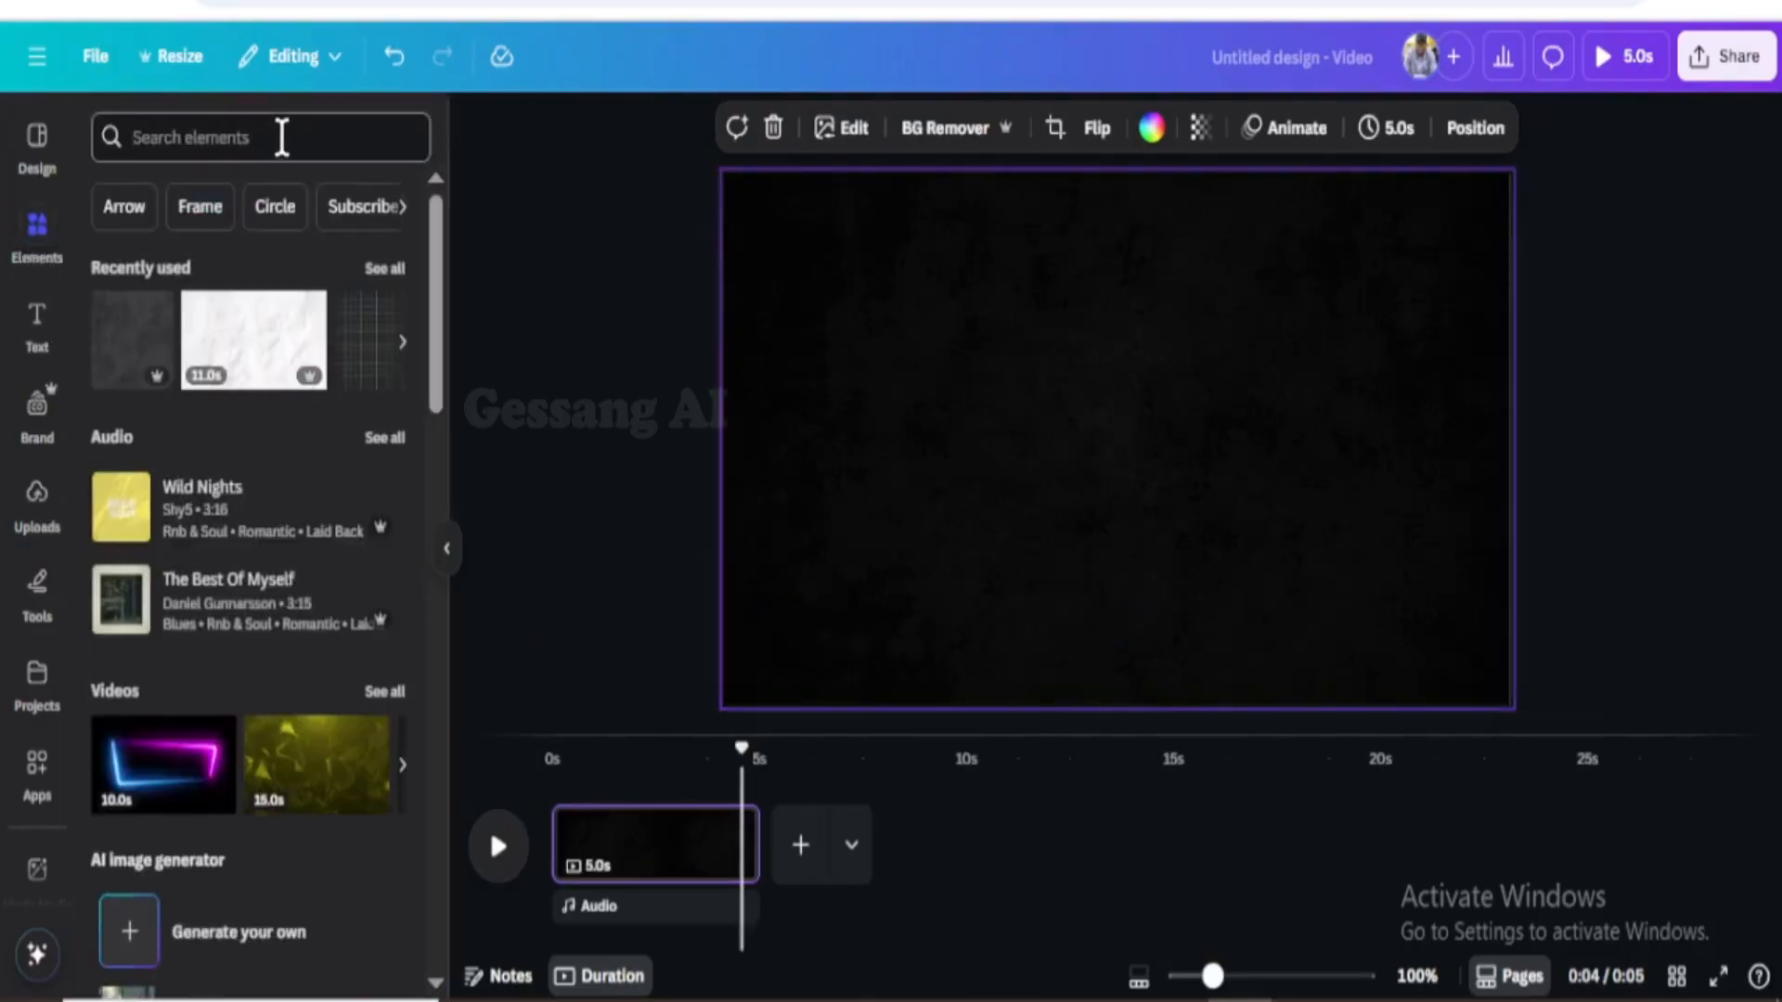
click(281, 137)
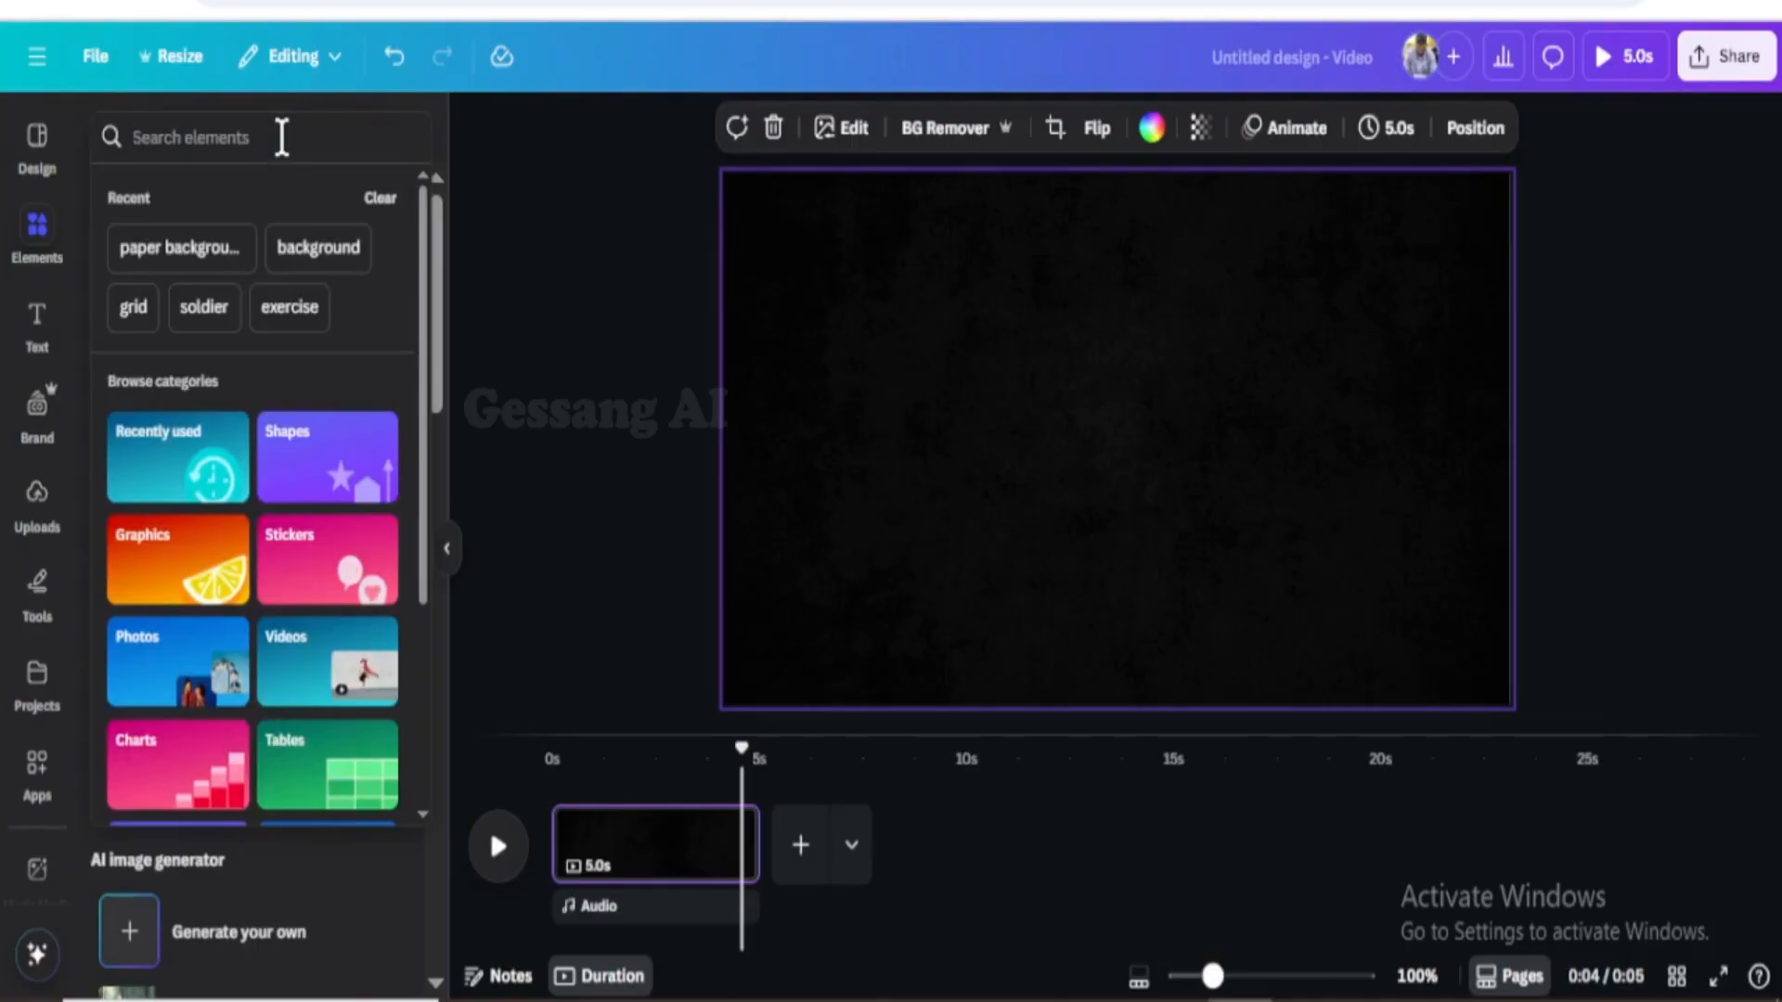
text(soldier)
key(Return)
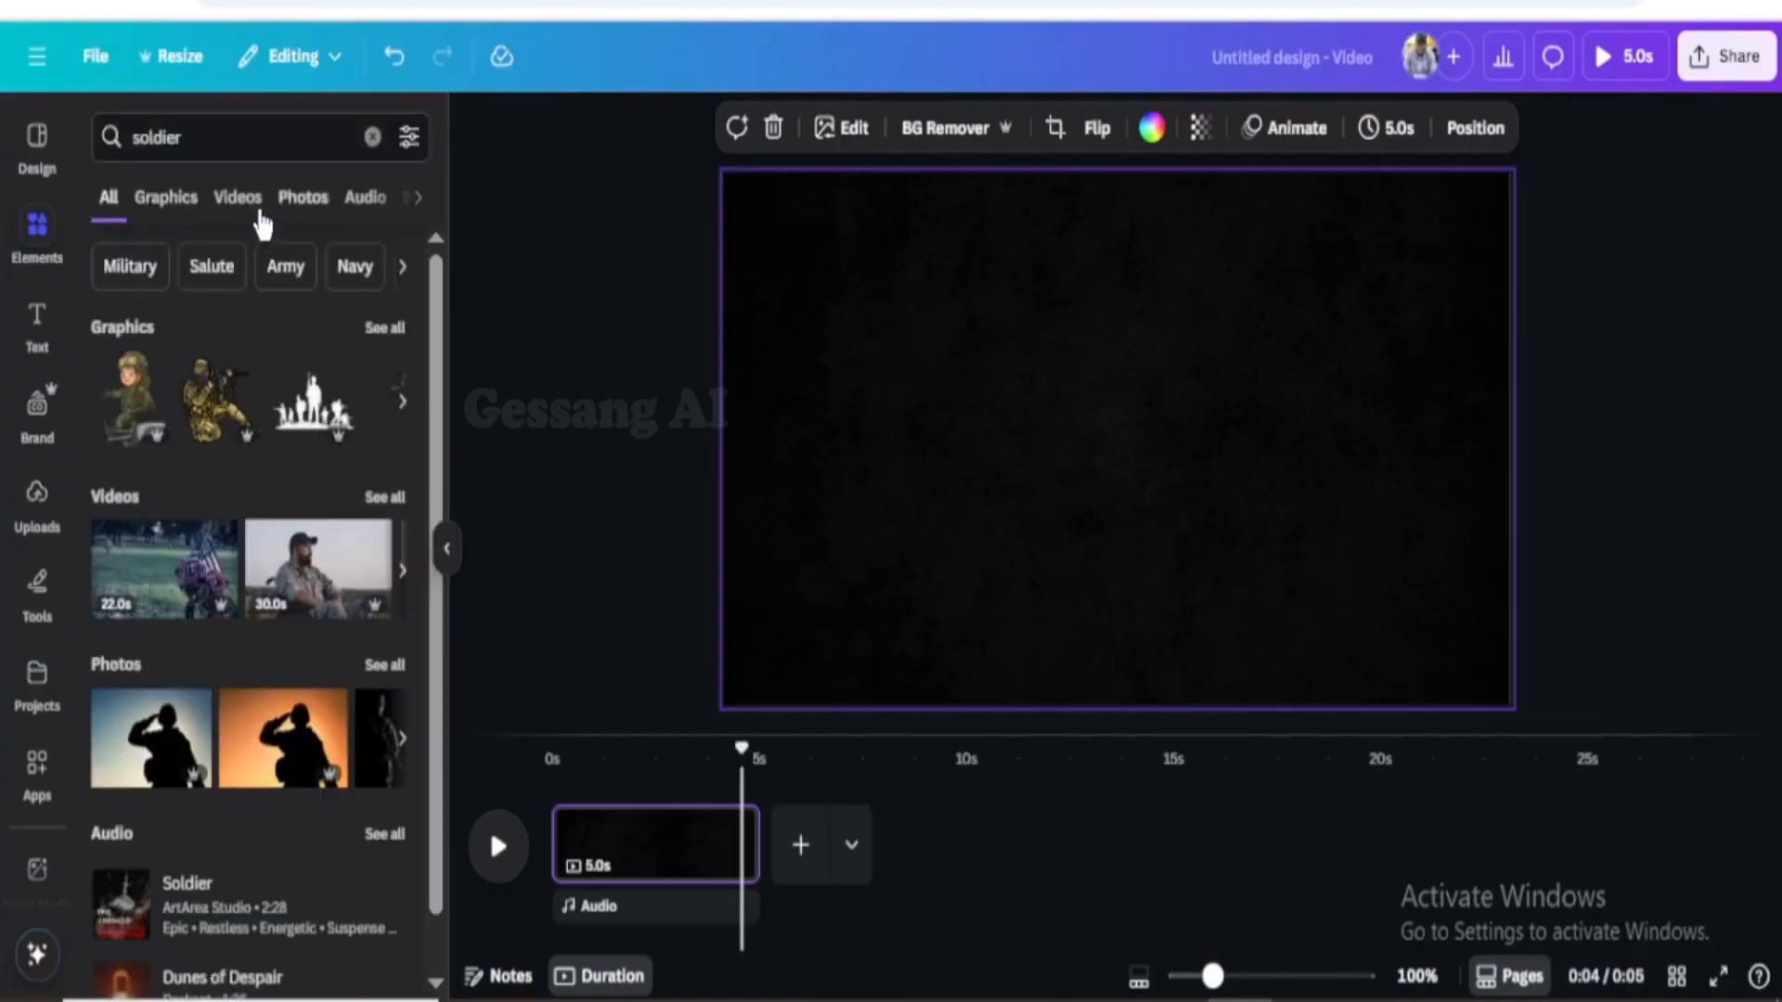
click(303, 199)
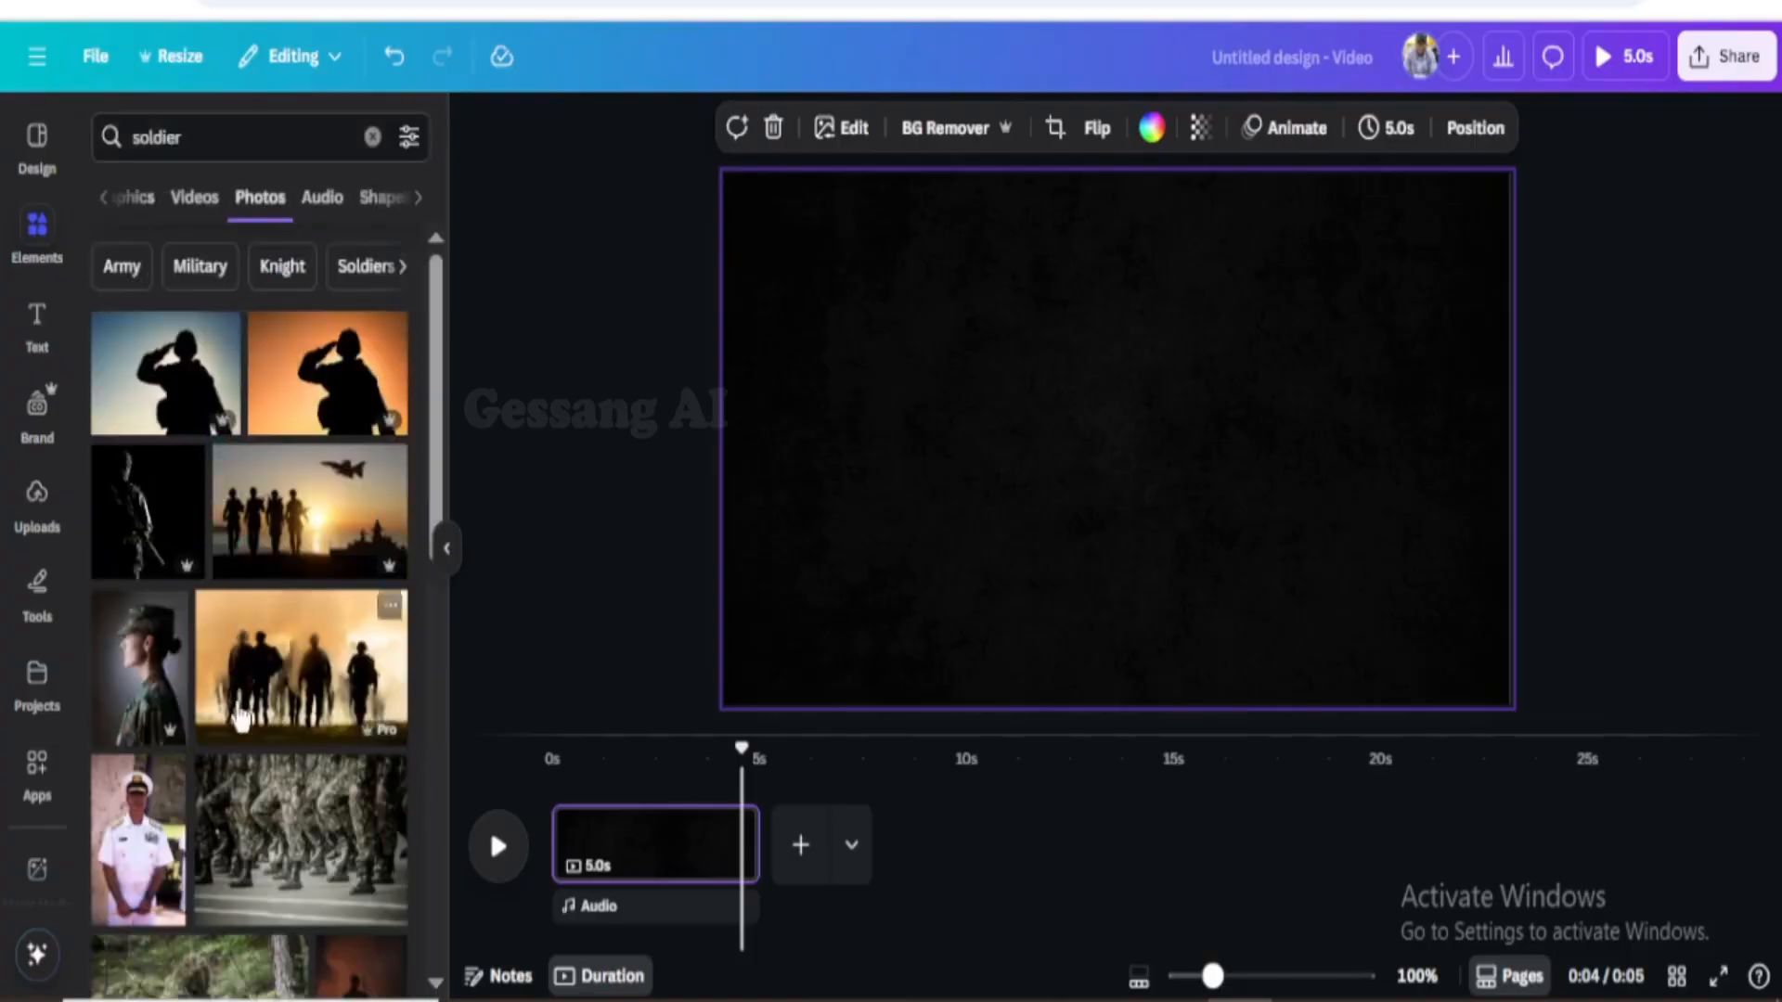
Add the photo of the soldier kneeling beside a dog, align it to the page's upper-left corner, and enlarge it to cover the page
scroll(274, 459, down, 3)
click(272, 459)
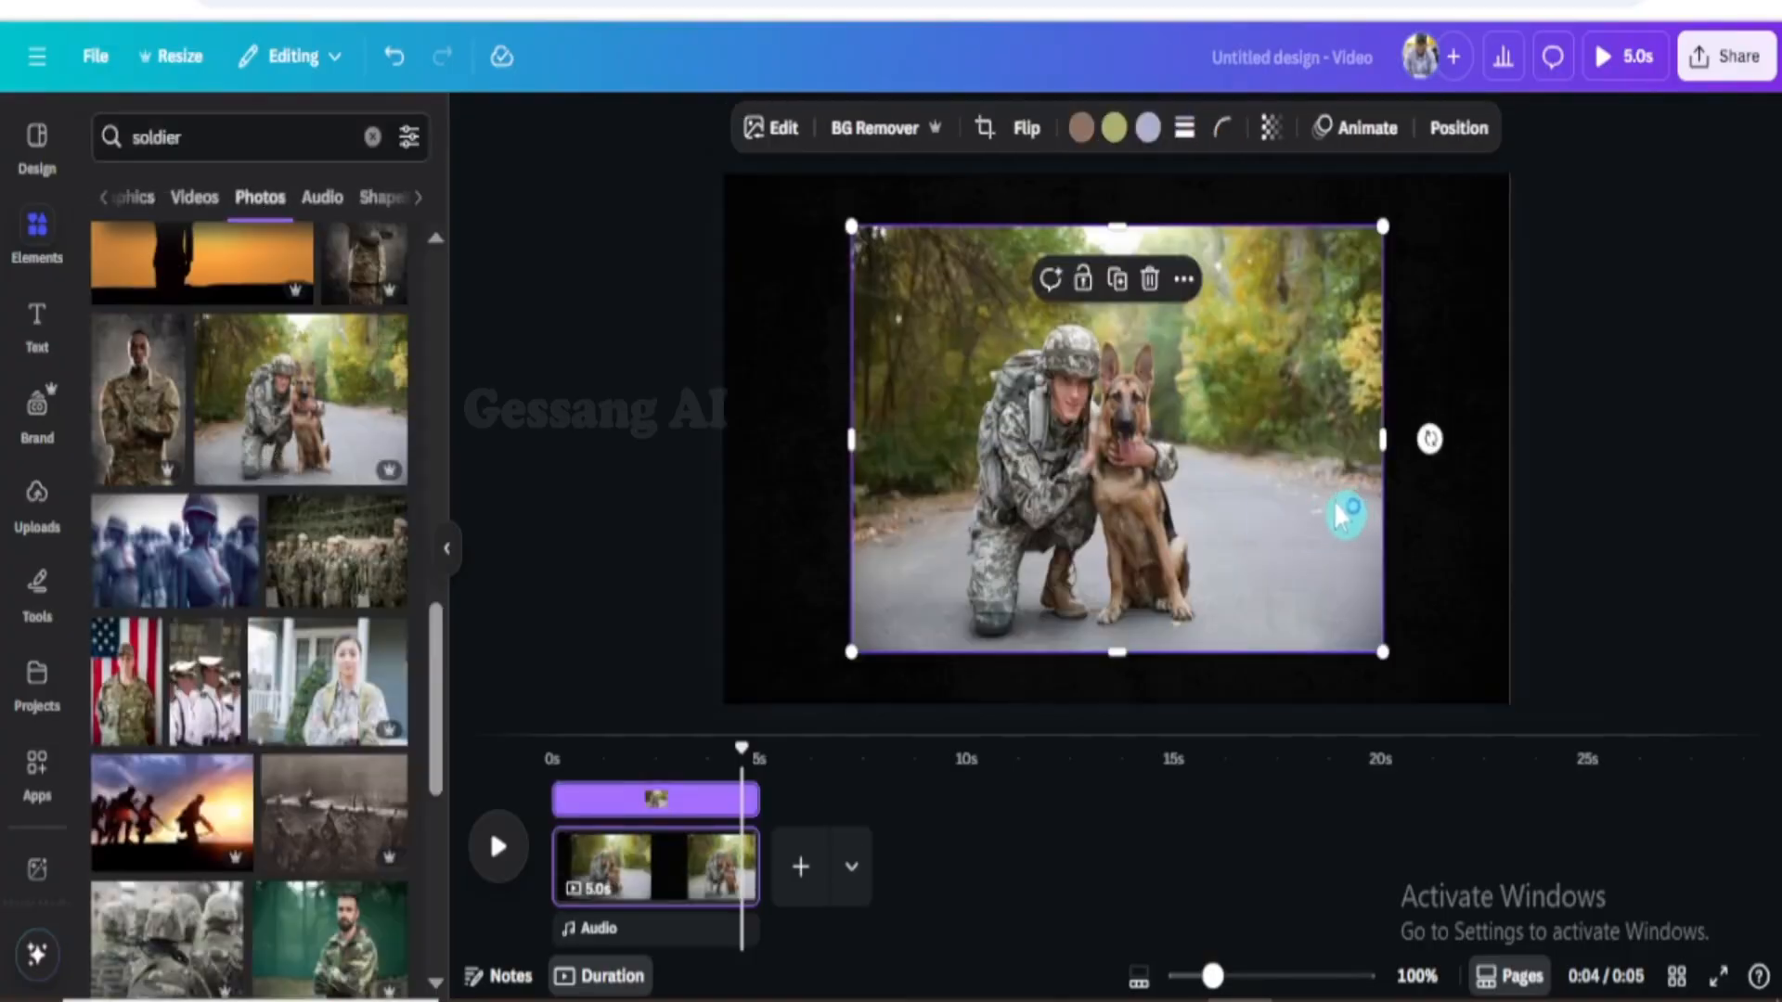
drag(1253, 402, 1113, 341)
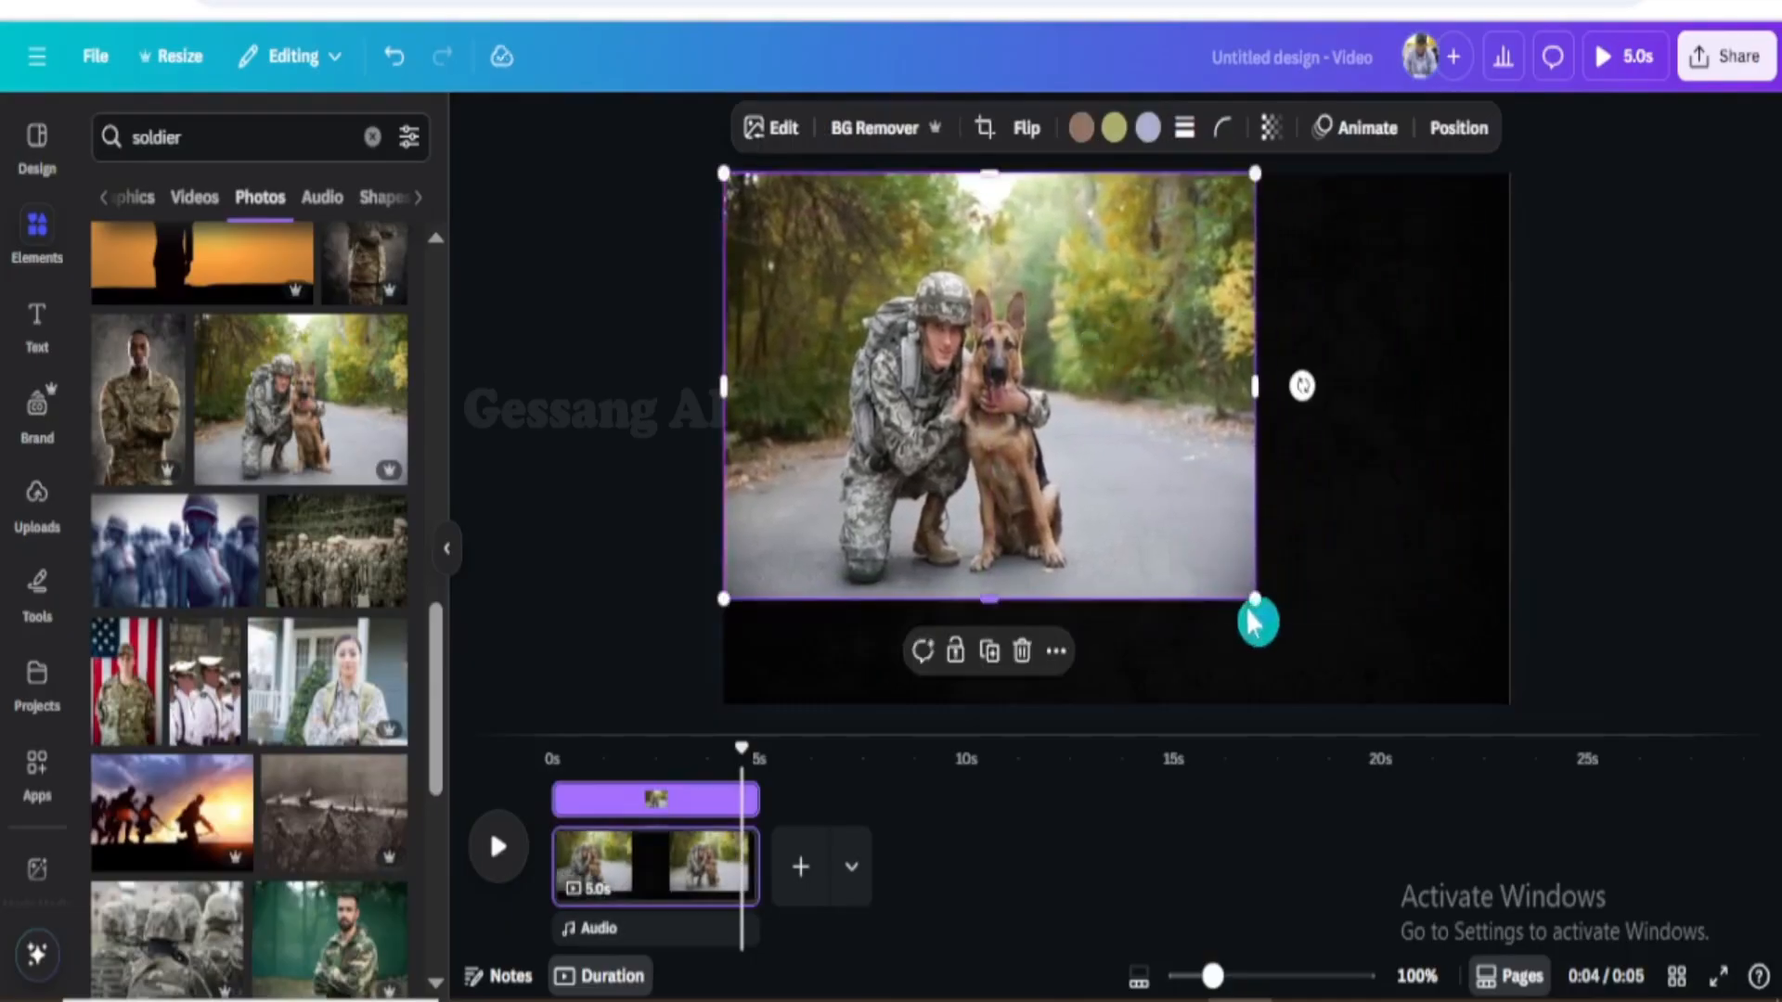
drag(1259, 601, 1501, 720)
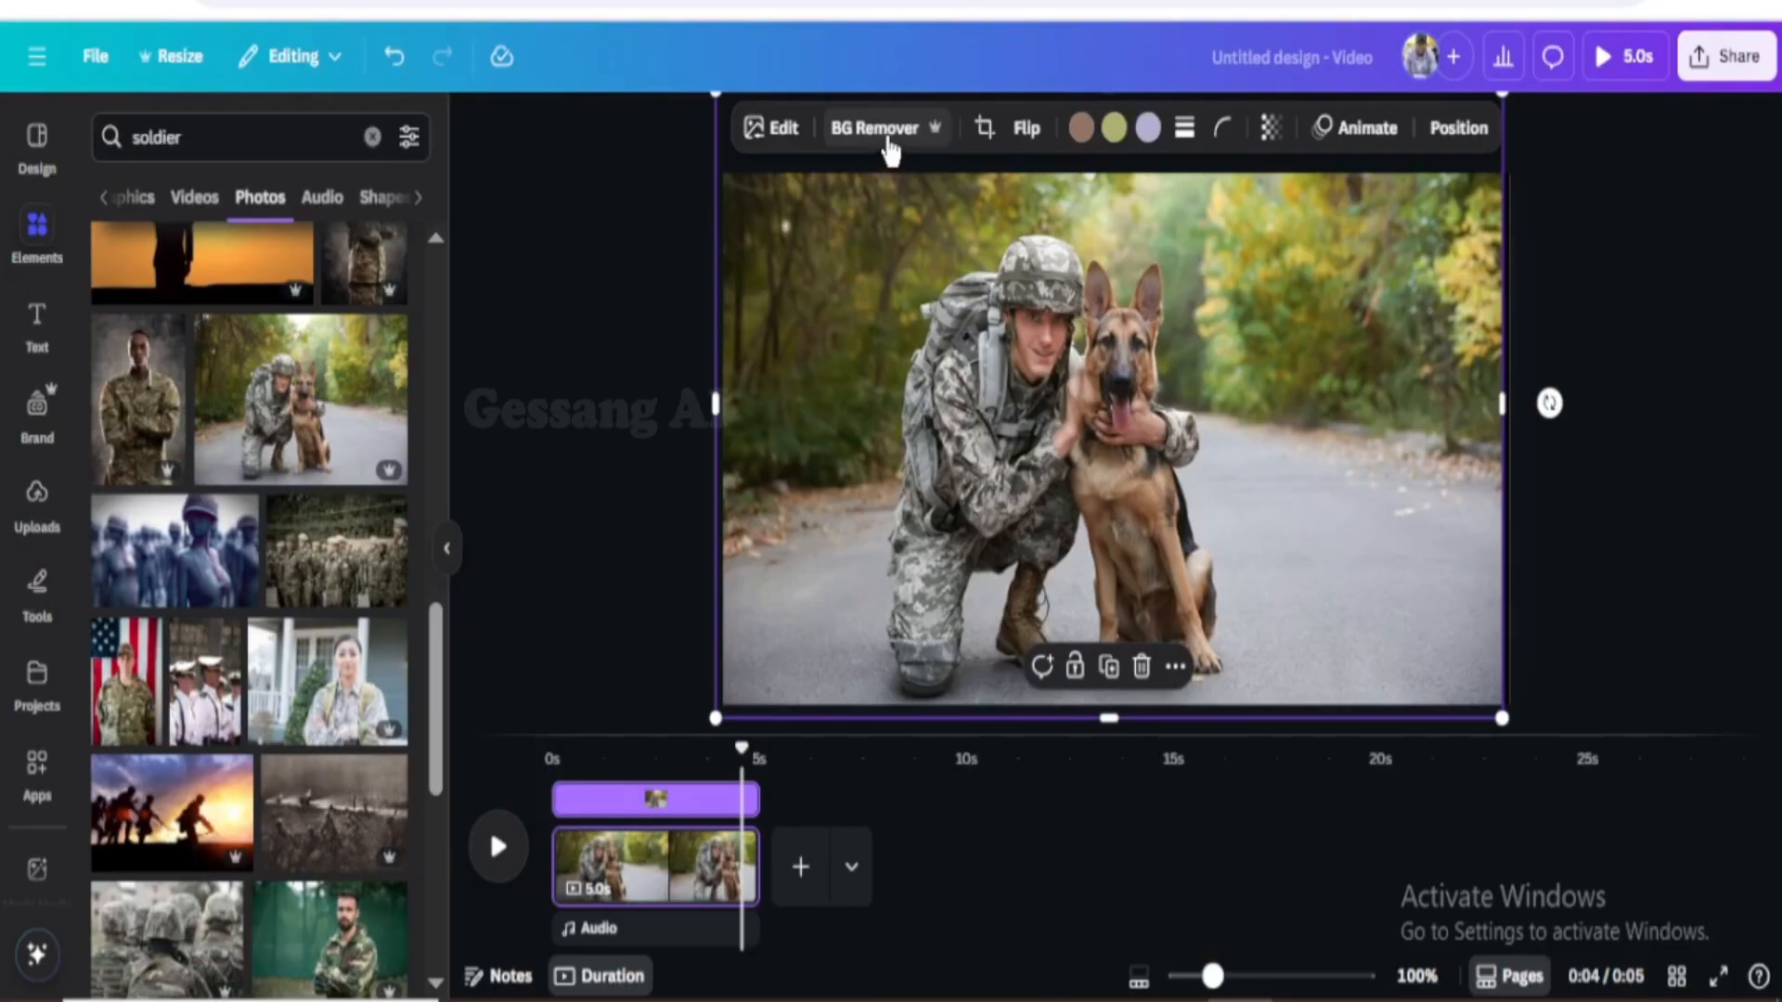
Try removing the soldier photo's background and shifting the cutout slightly, and undo both changes
key(ctrl+plus)
key(ctrl+plus)
key(ctrl+plus)
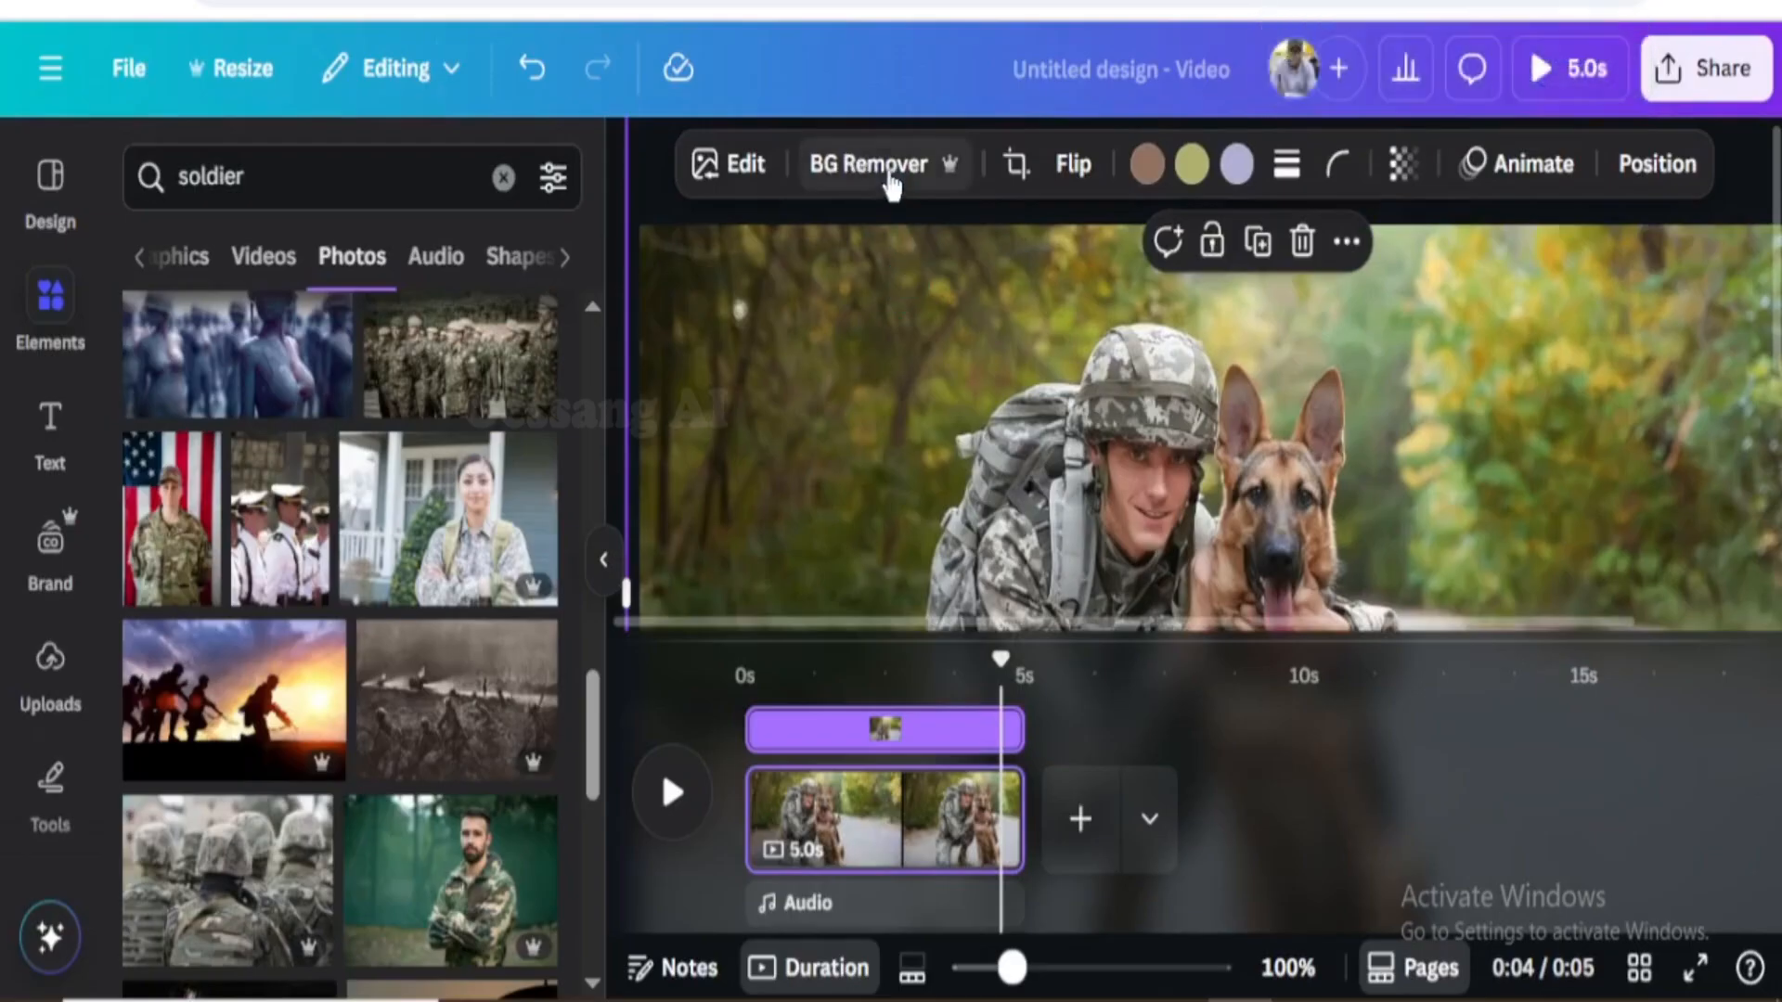
click(889, 172)
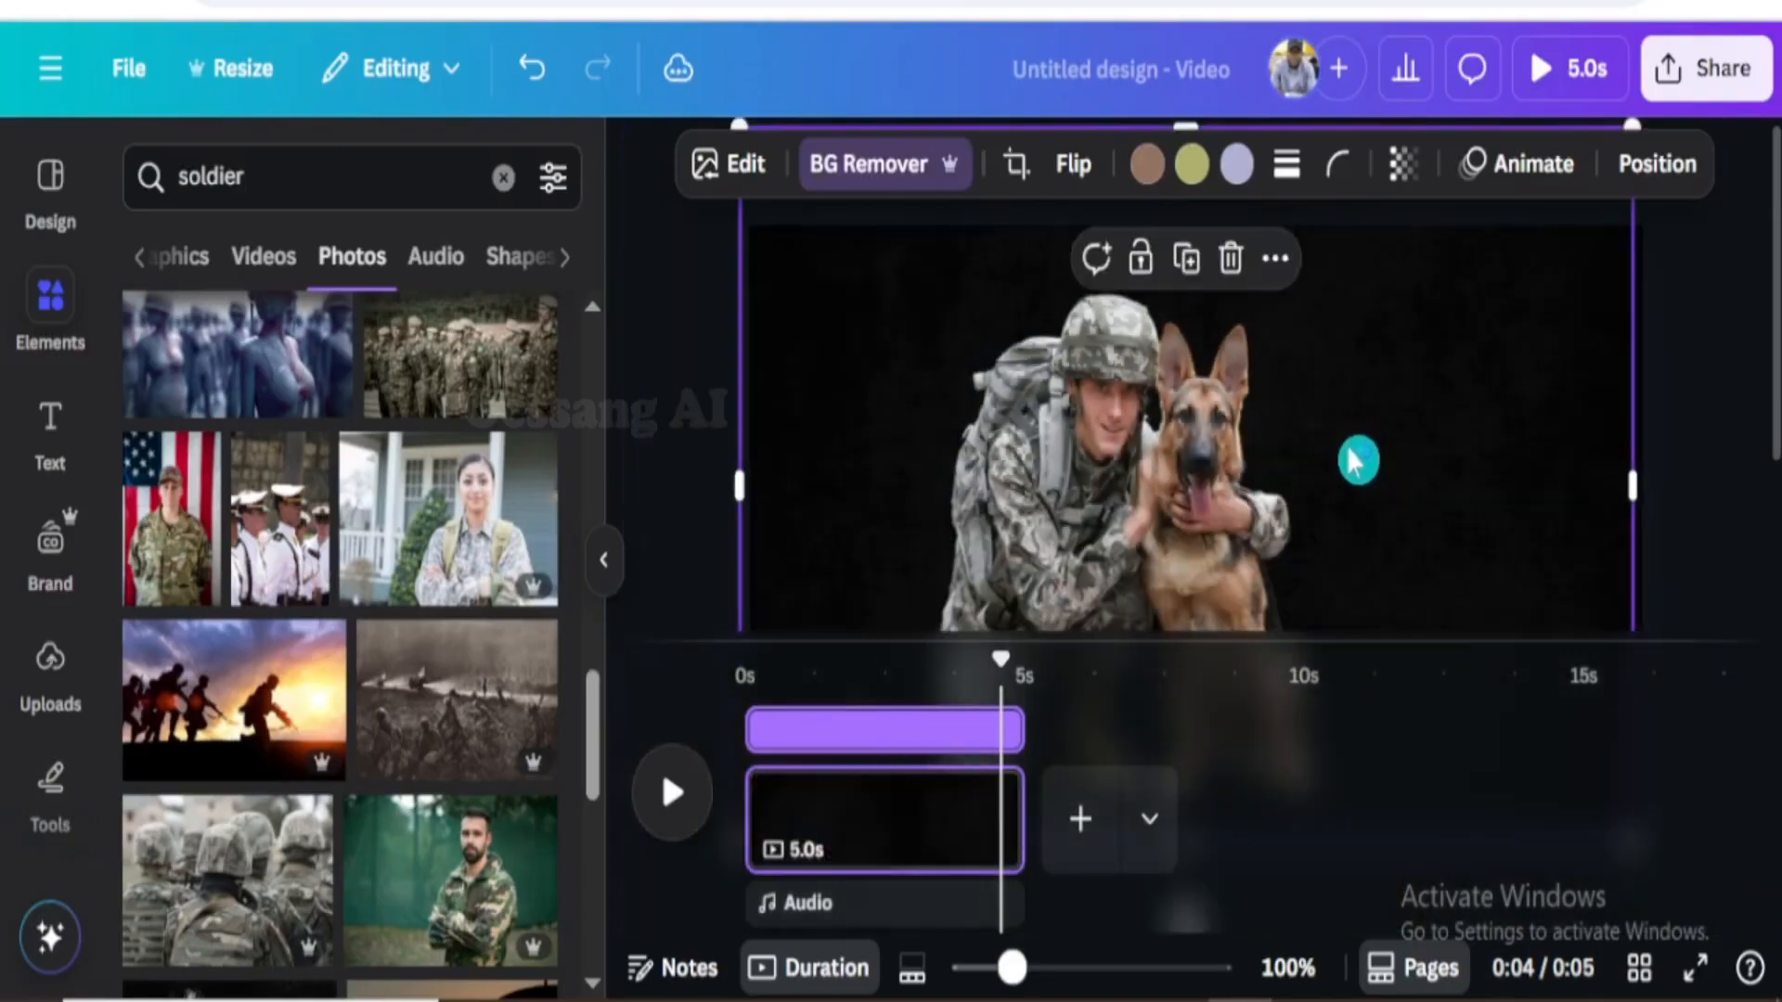
scroll(1249, 770, down, 1)
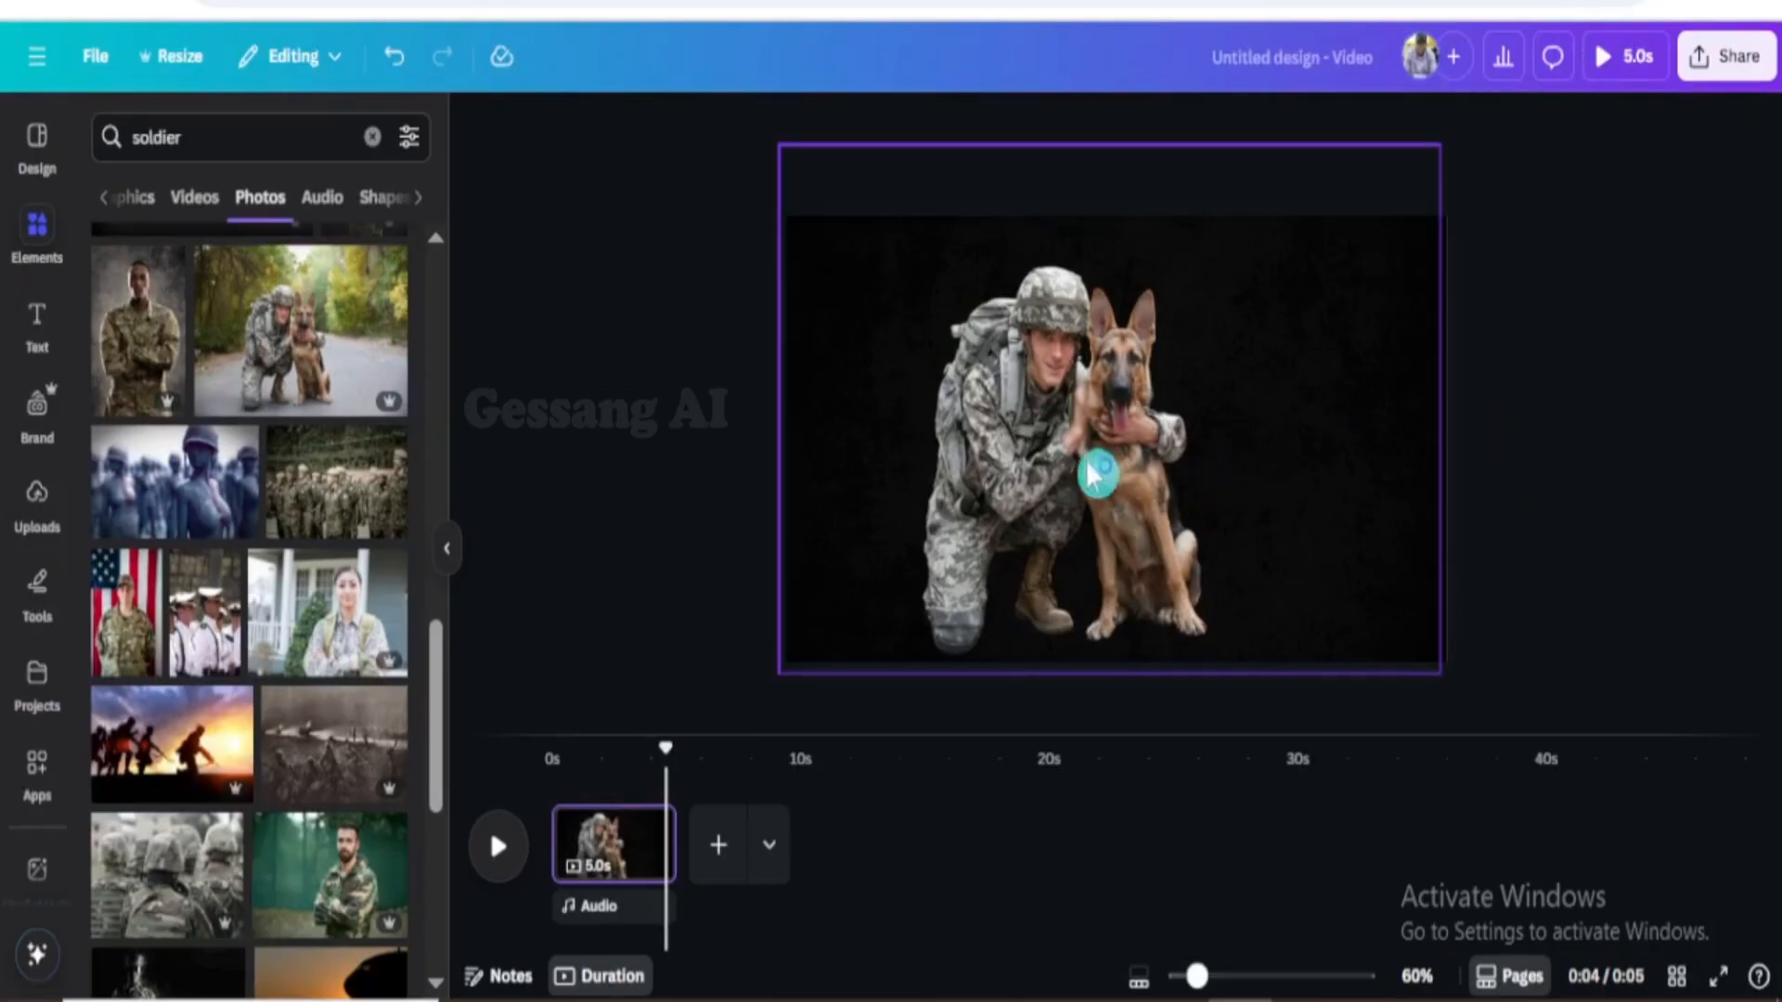
mouse_move(1082, 465)
mouse_down()
mouse_move(1249, 402)
mouse_move(1208, 453)
mouse_move(1089, 430)
mouse_move(1055, 453)
mouse_move(1082, 465)
mouse_up()
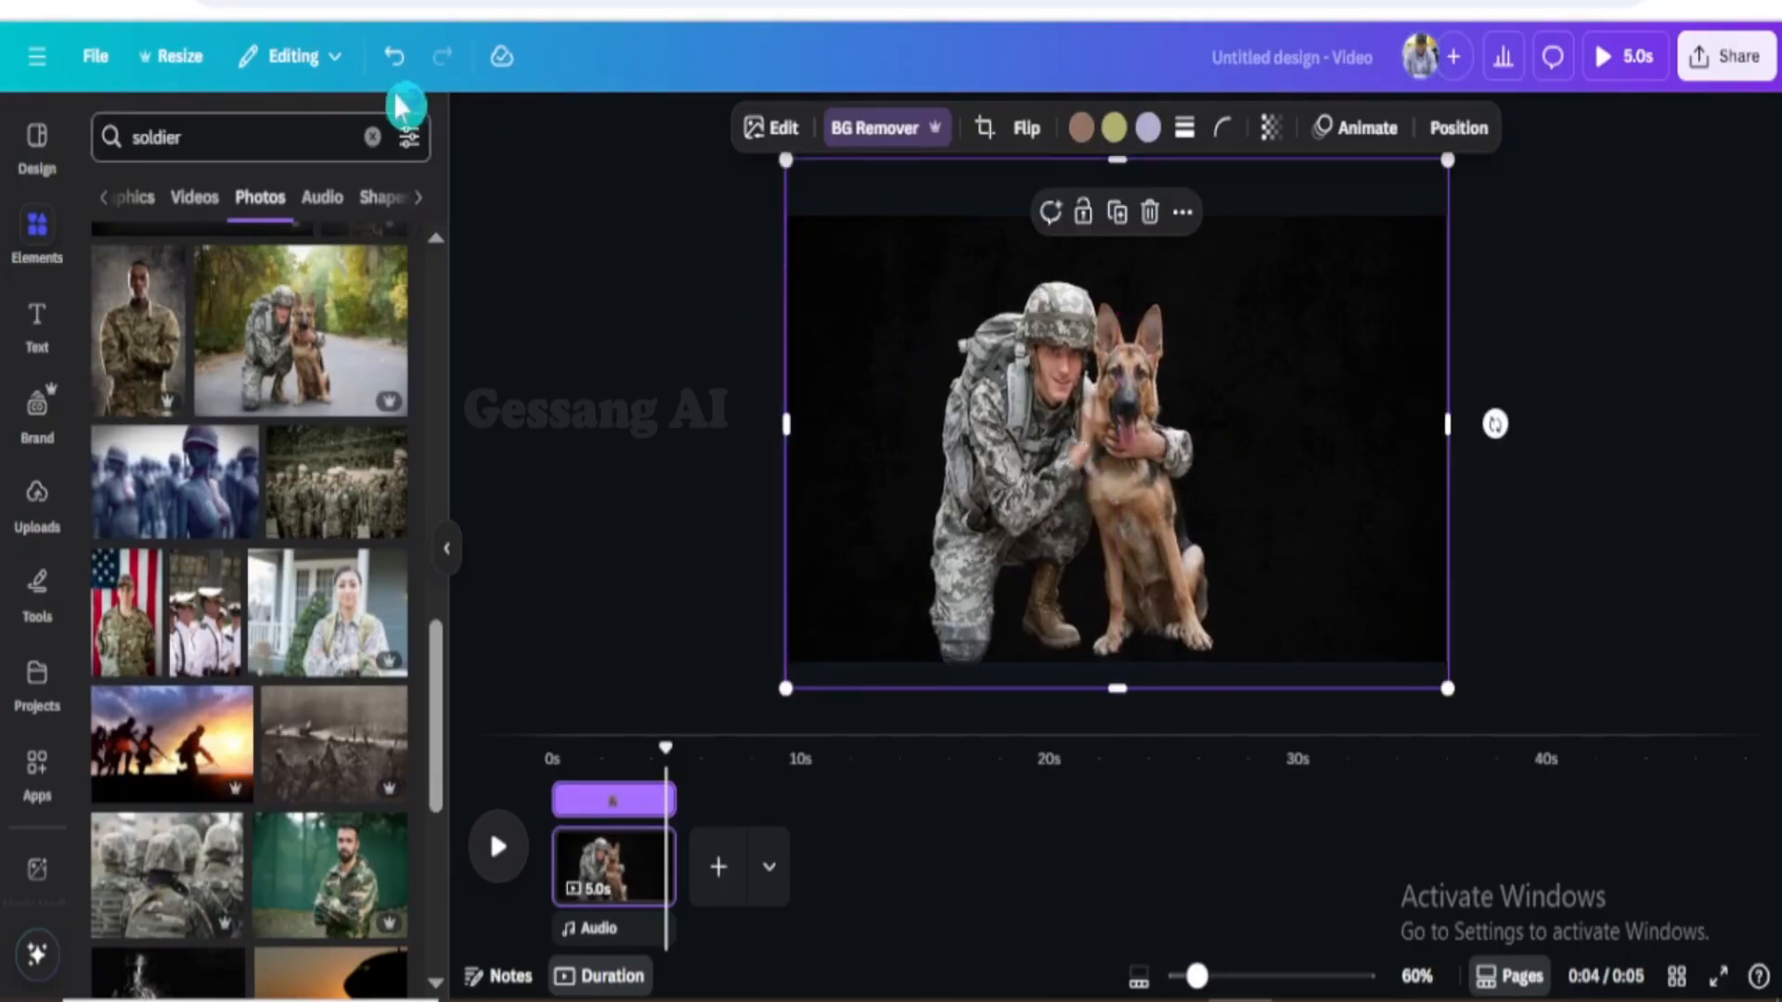
click(395, 58)
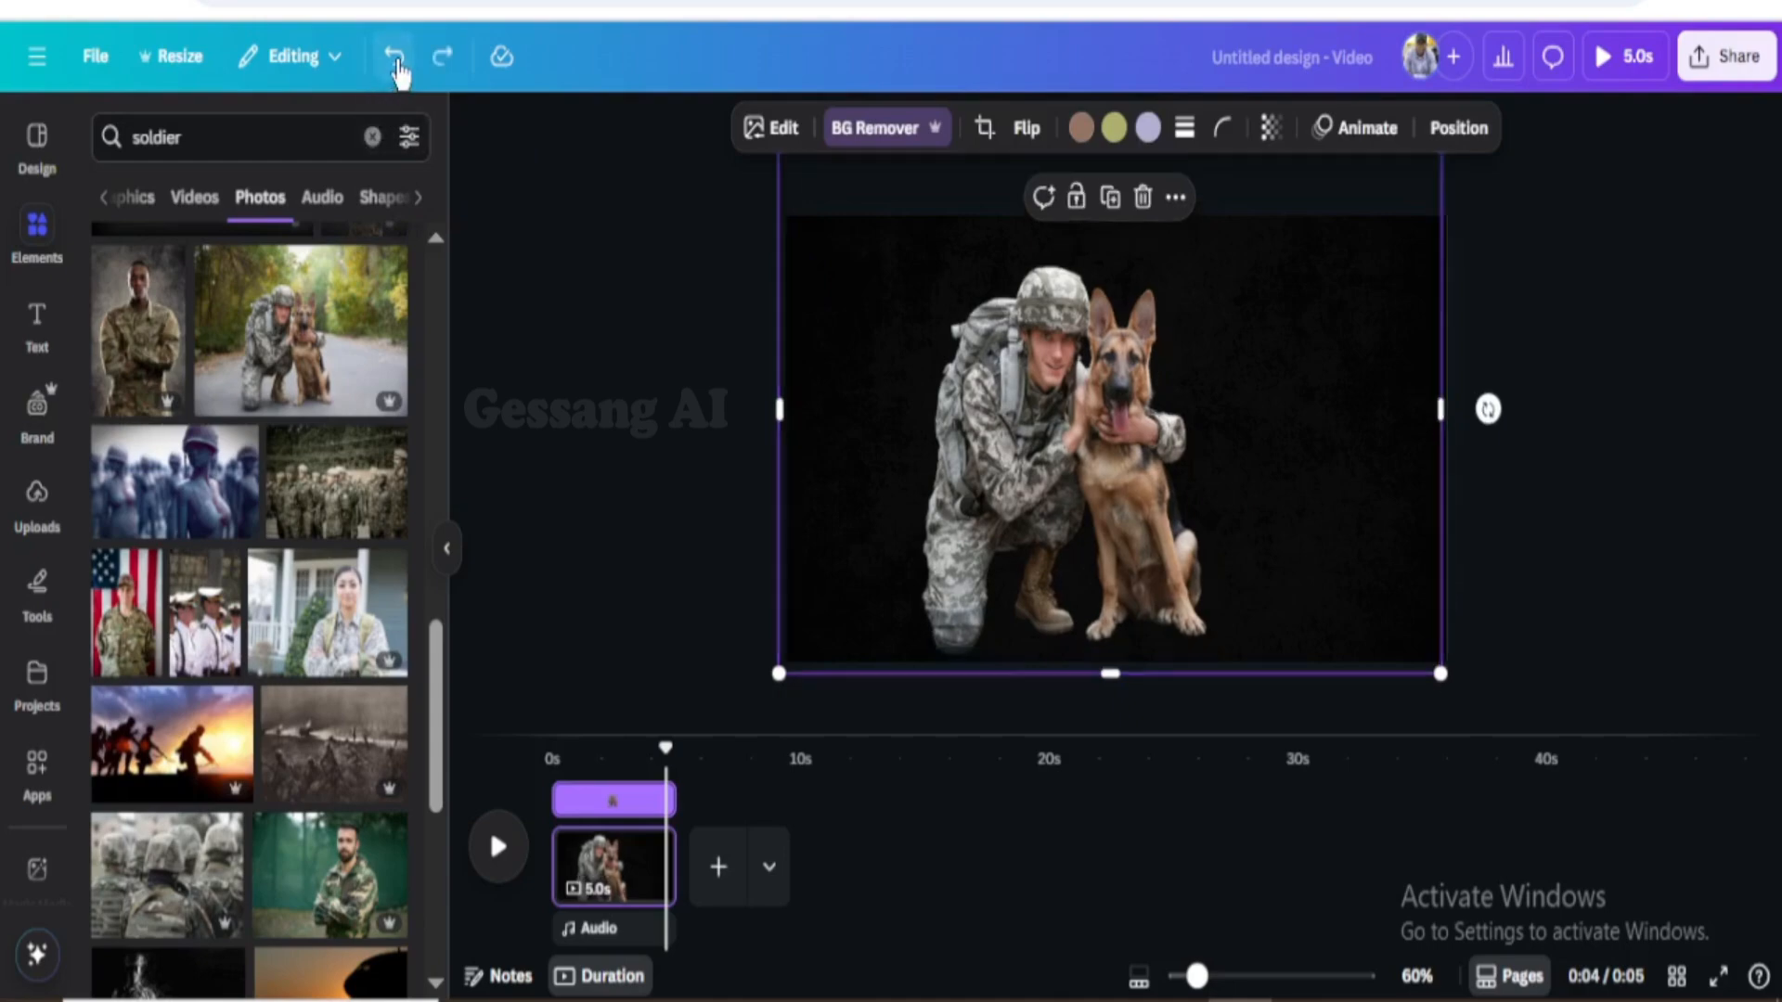
click(397, 60)
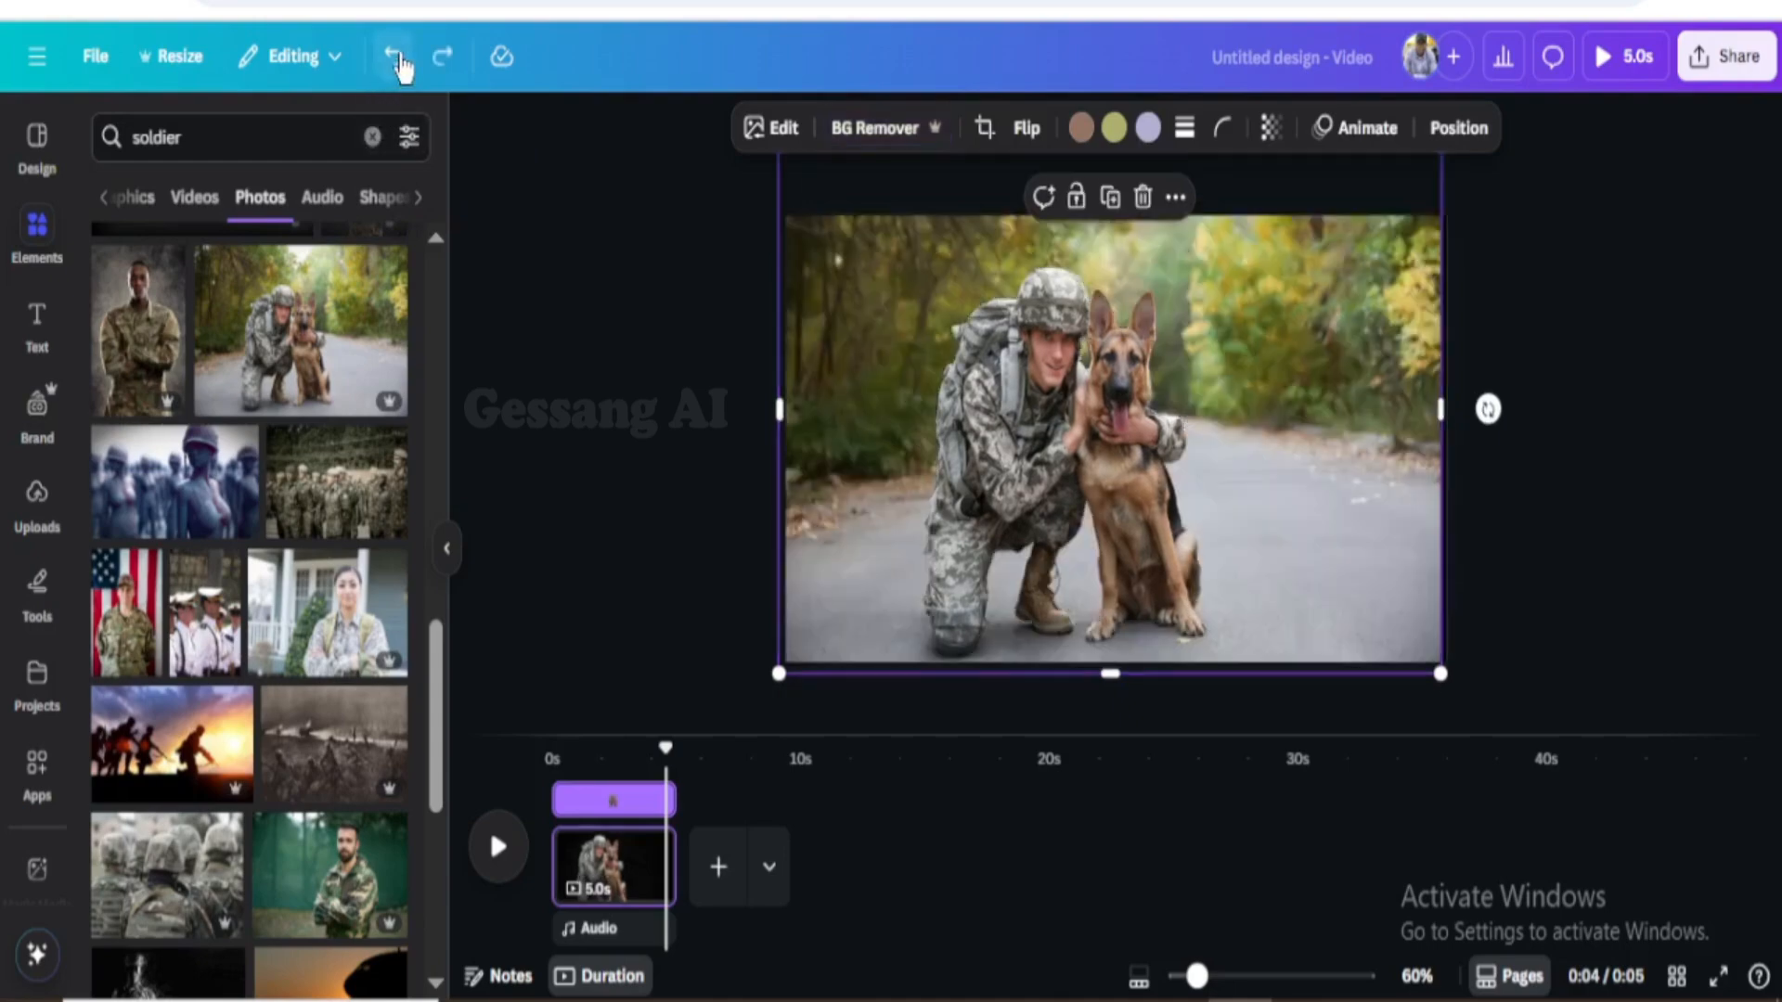
Use Magic Grab on the photo to separate the soldier and the dog from their background
click(791, 135)
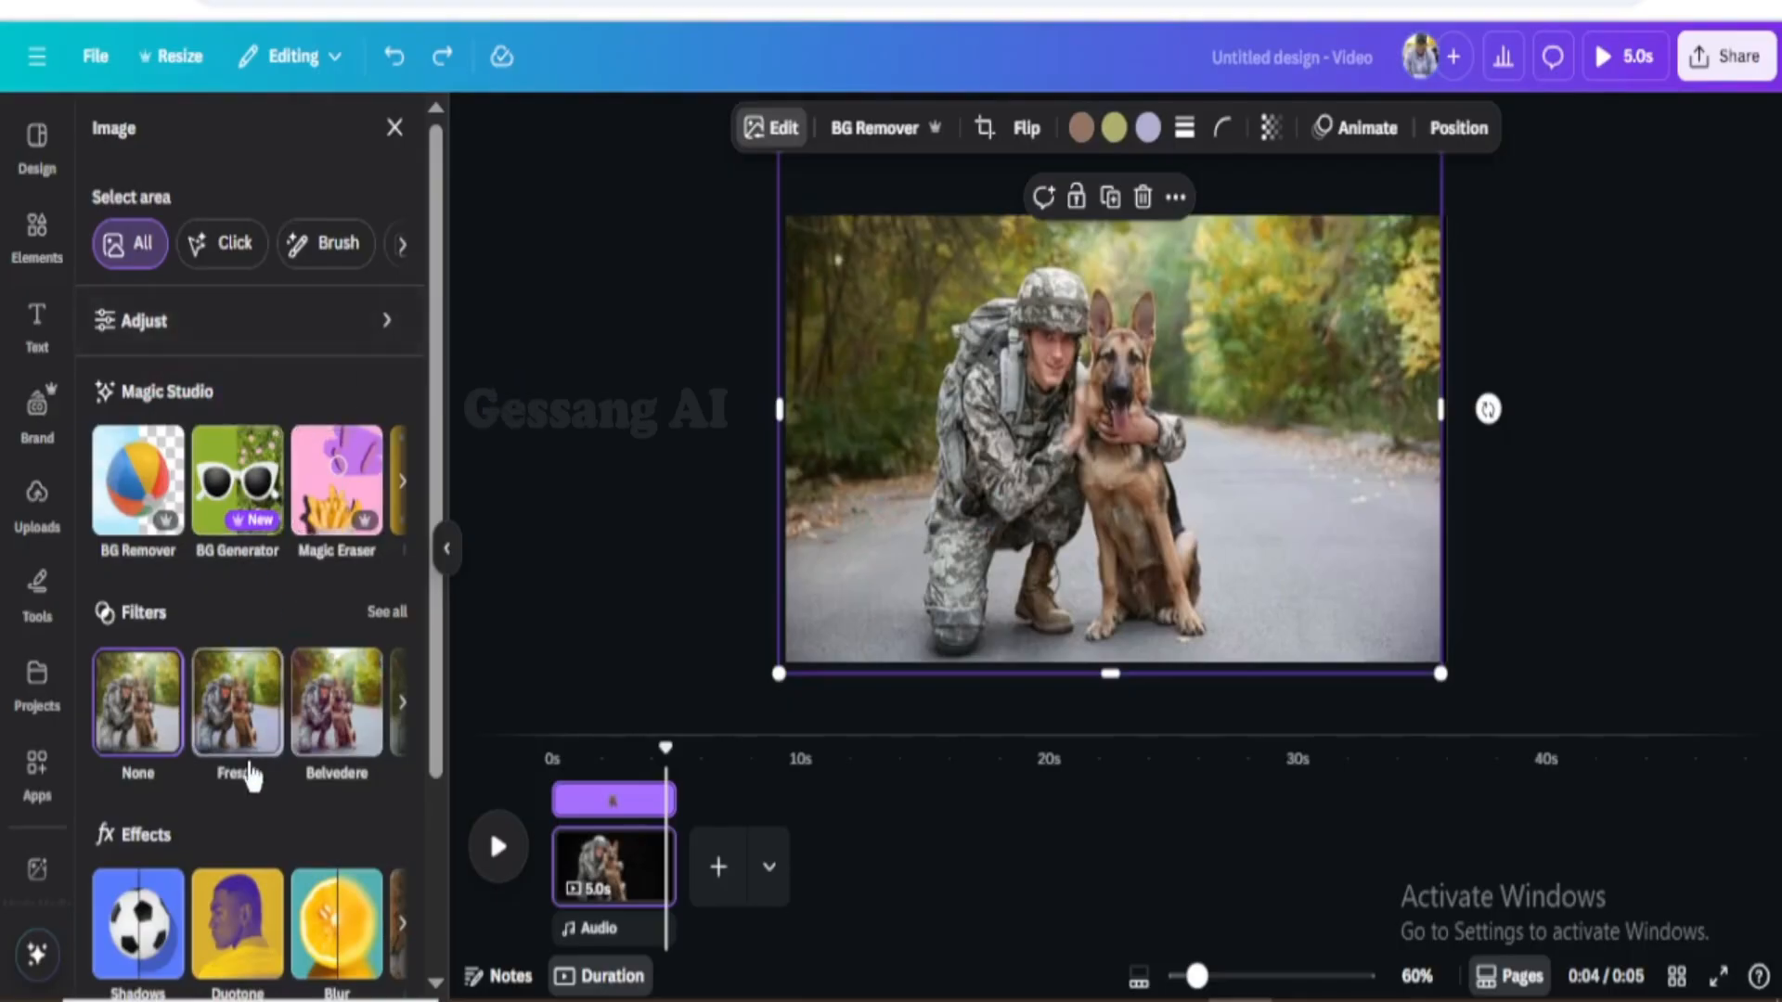
click(404, 492)
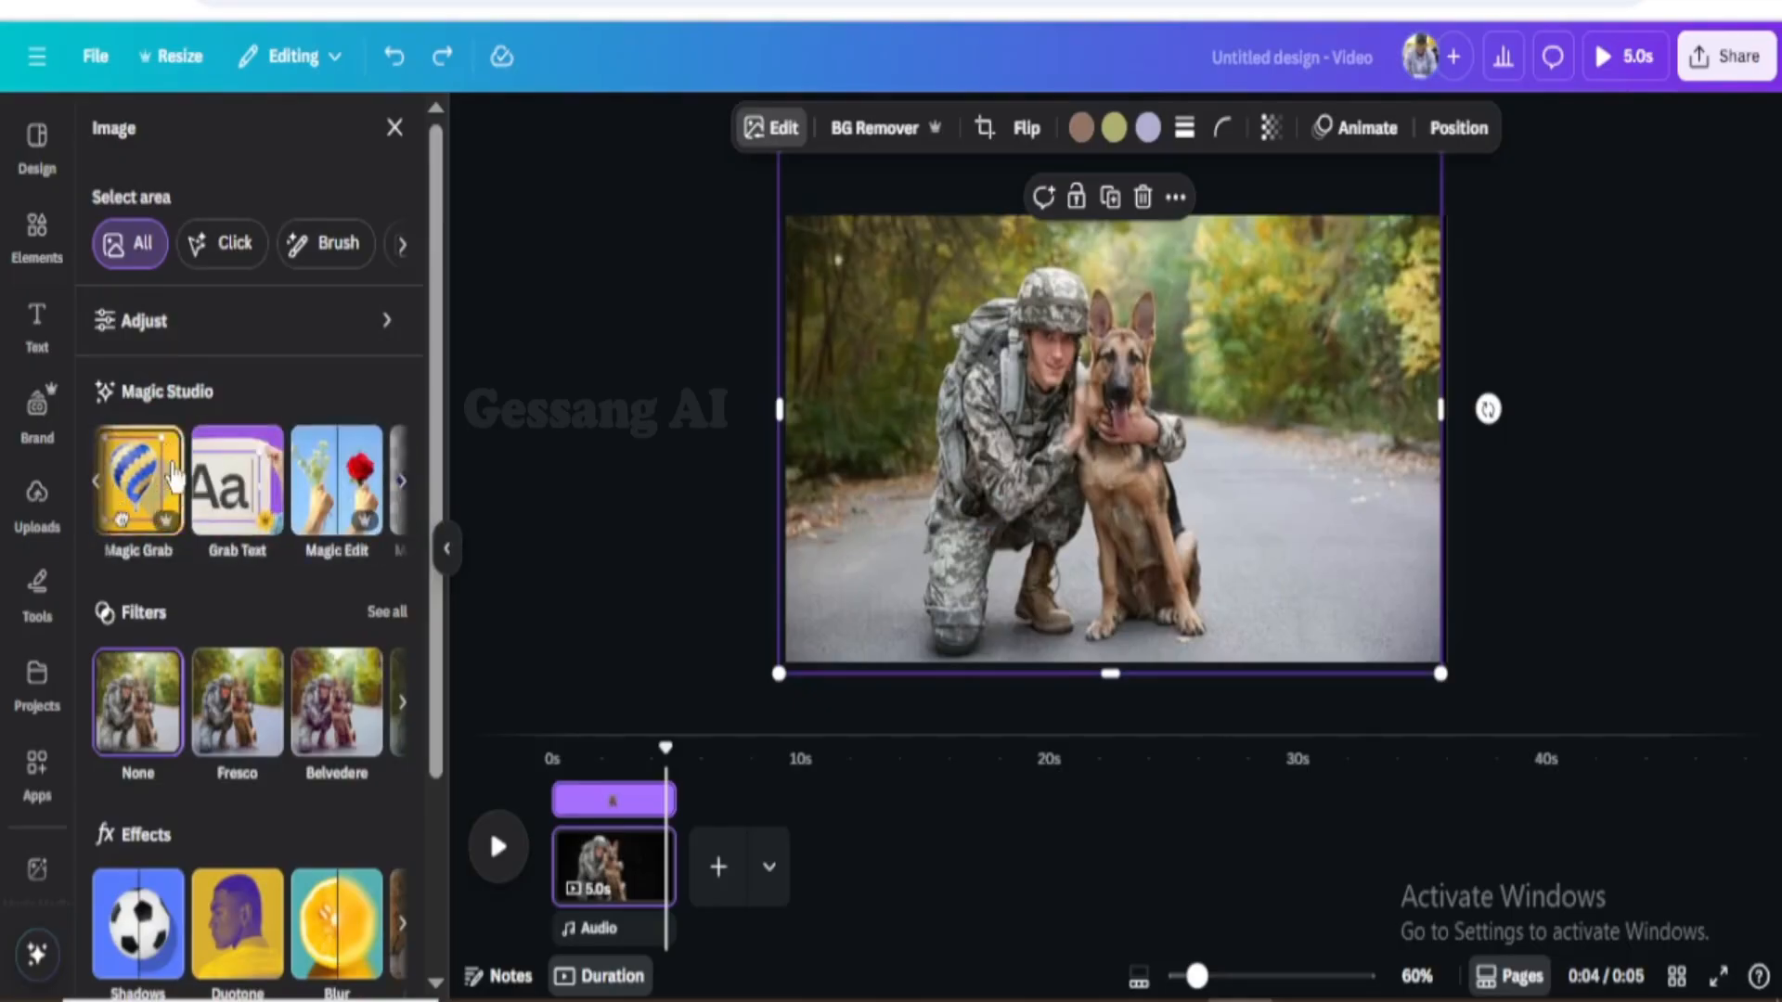
click(174, 478)
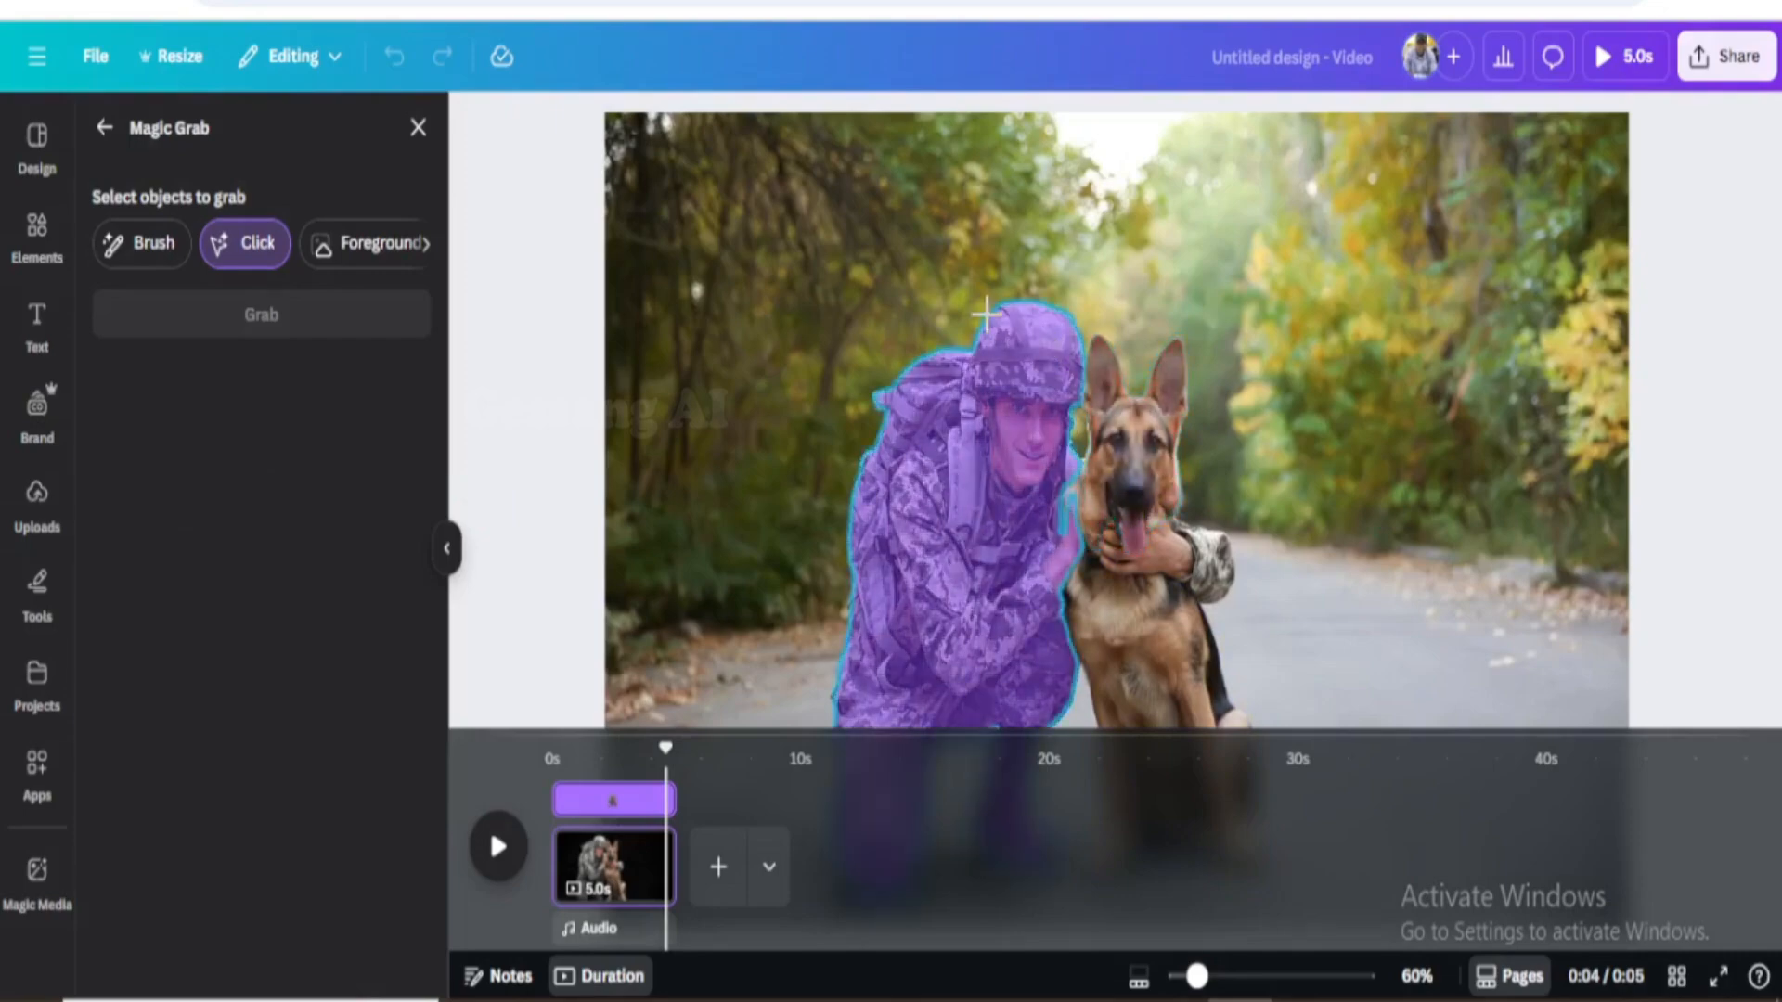
drag(960, 285, 1362, 729)
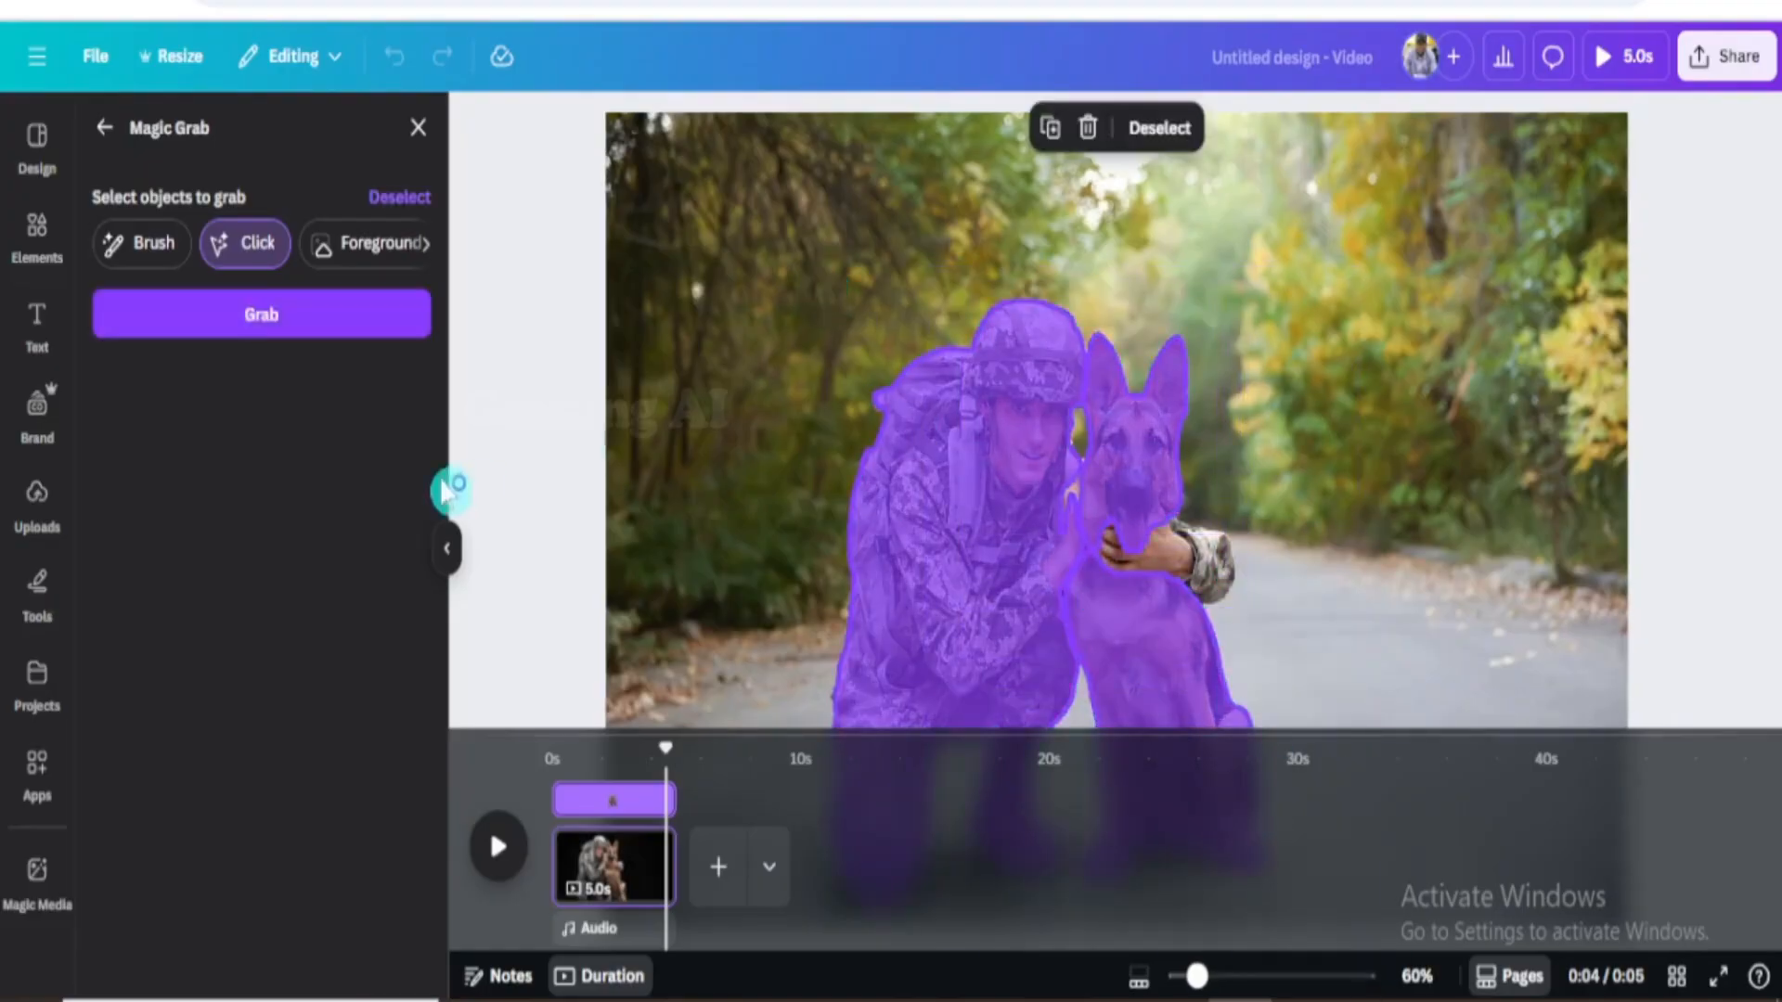
click(269, 326)
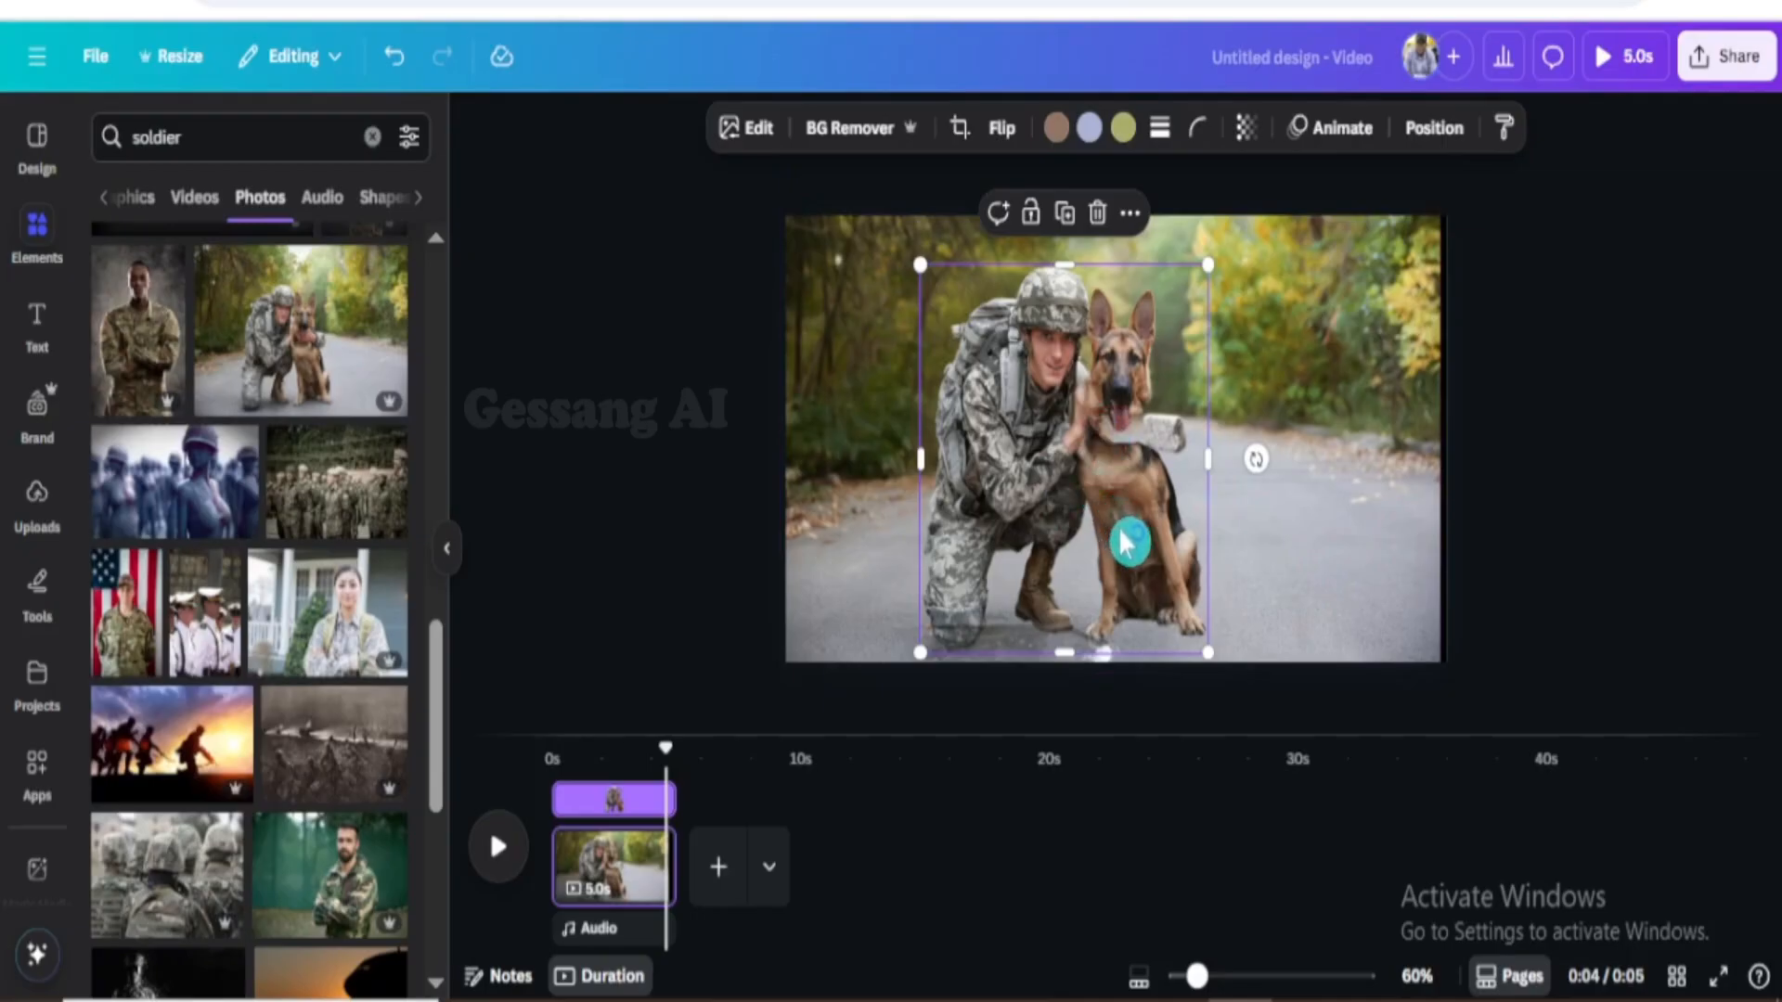
Reposition the grabbed soldier and dog over the photo, select the photo behind them, and undo the last move
mouse_move(1071, 492)
mouse_down()
mouse_move(1194, 520)
mouse_move(1154, 449)
mouse_move(1157, 504)
mouse_move(1137, 465)
mouse_move(1078, 489)
mouse_up()
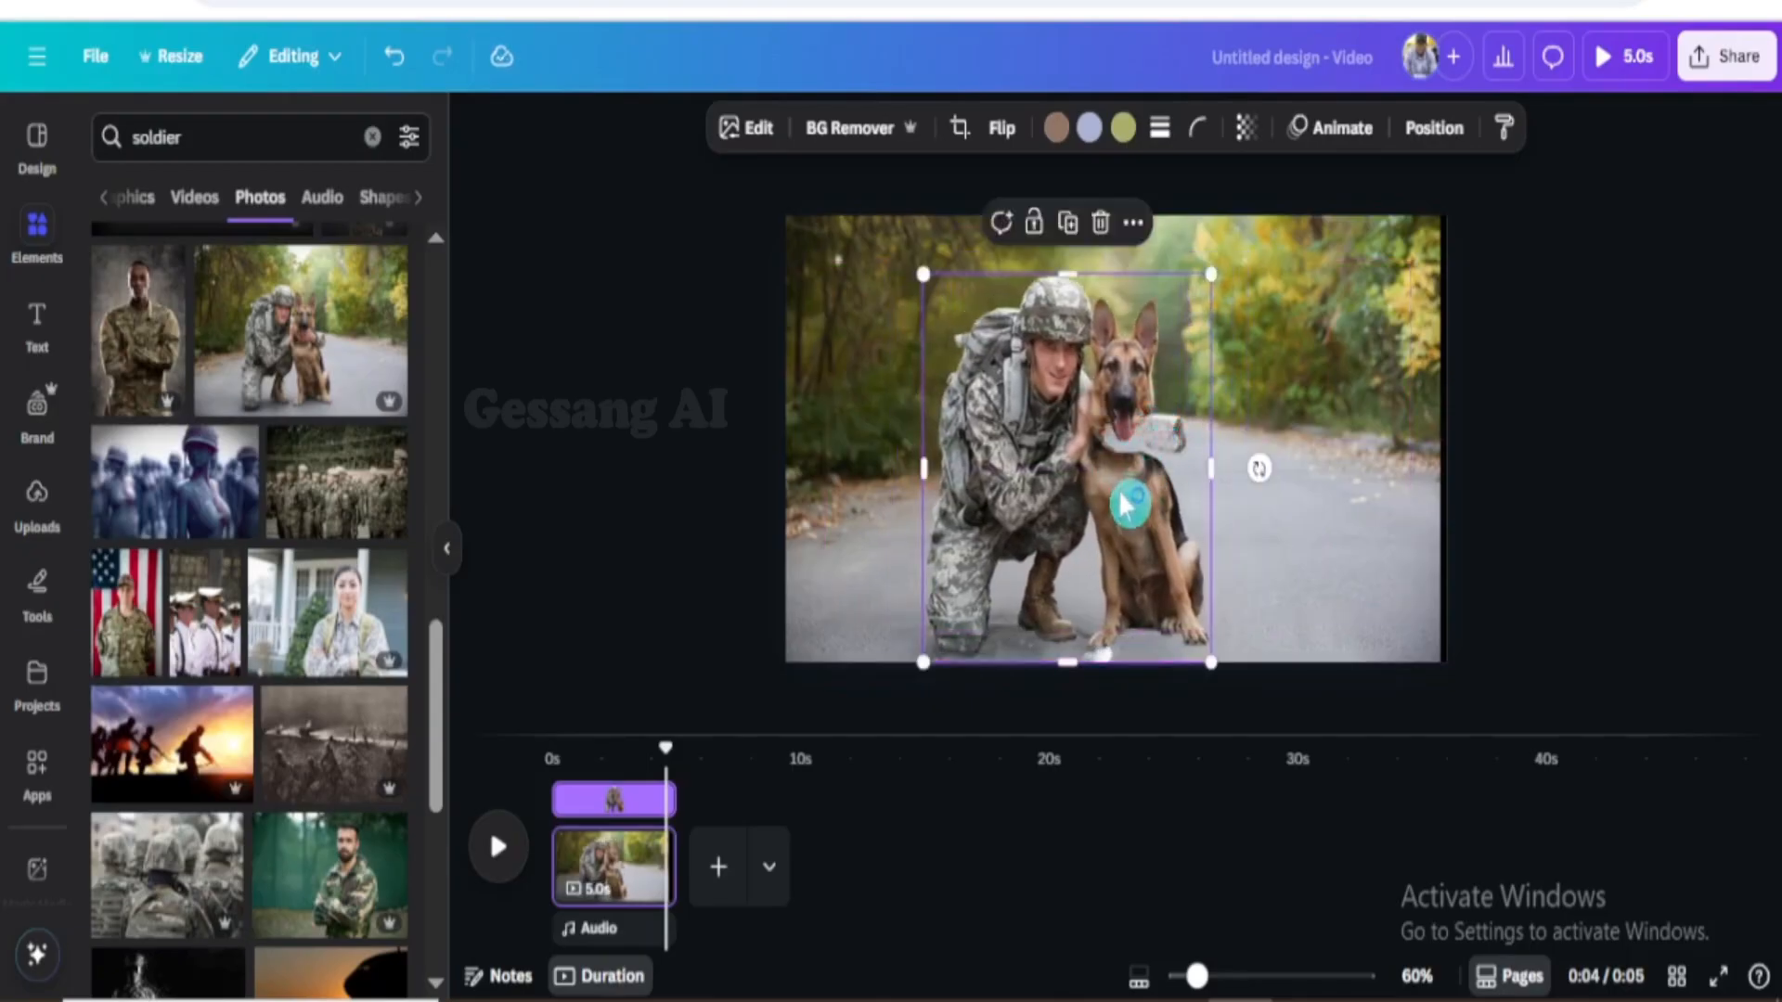
mouse_move(1125, 505)
mouse_down()
mouse_move(1206, 477)
mouse_move(1116, 506)
mouse_move(1114, 525)
mouse_move(1126, 501)
mouse_move(1155, 884)
mouse_move(1113, 488)
mouse_move(1098, 517)
mouse_up()
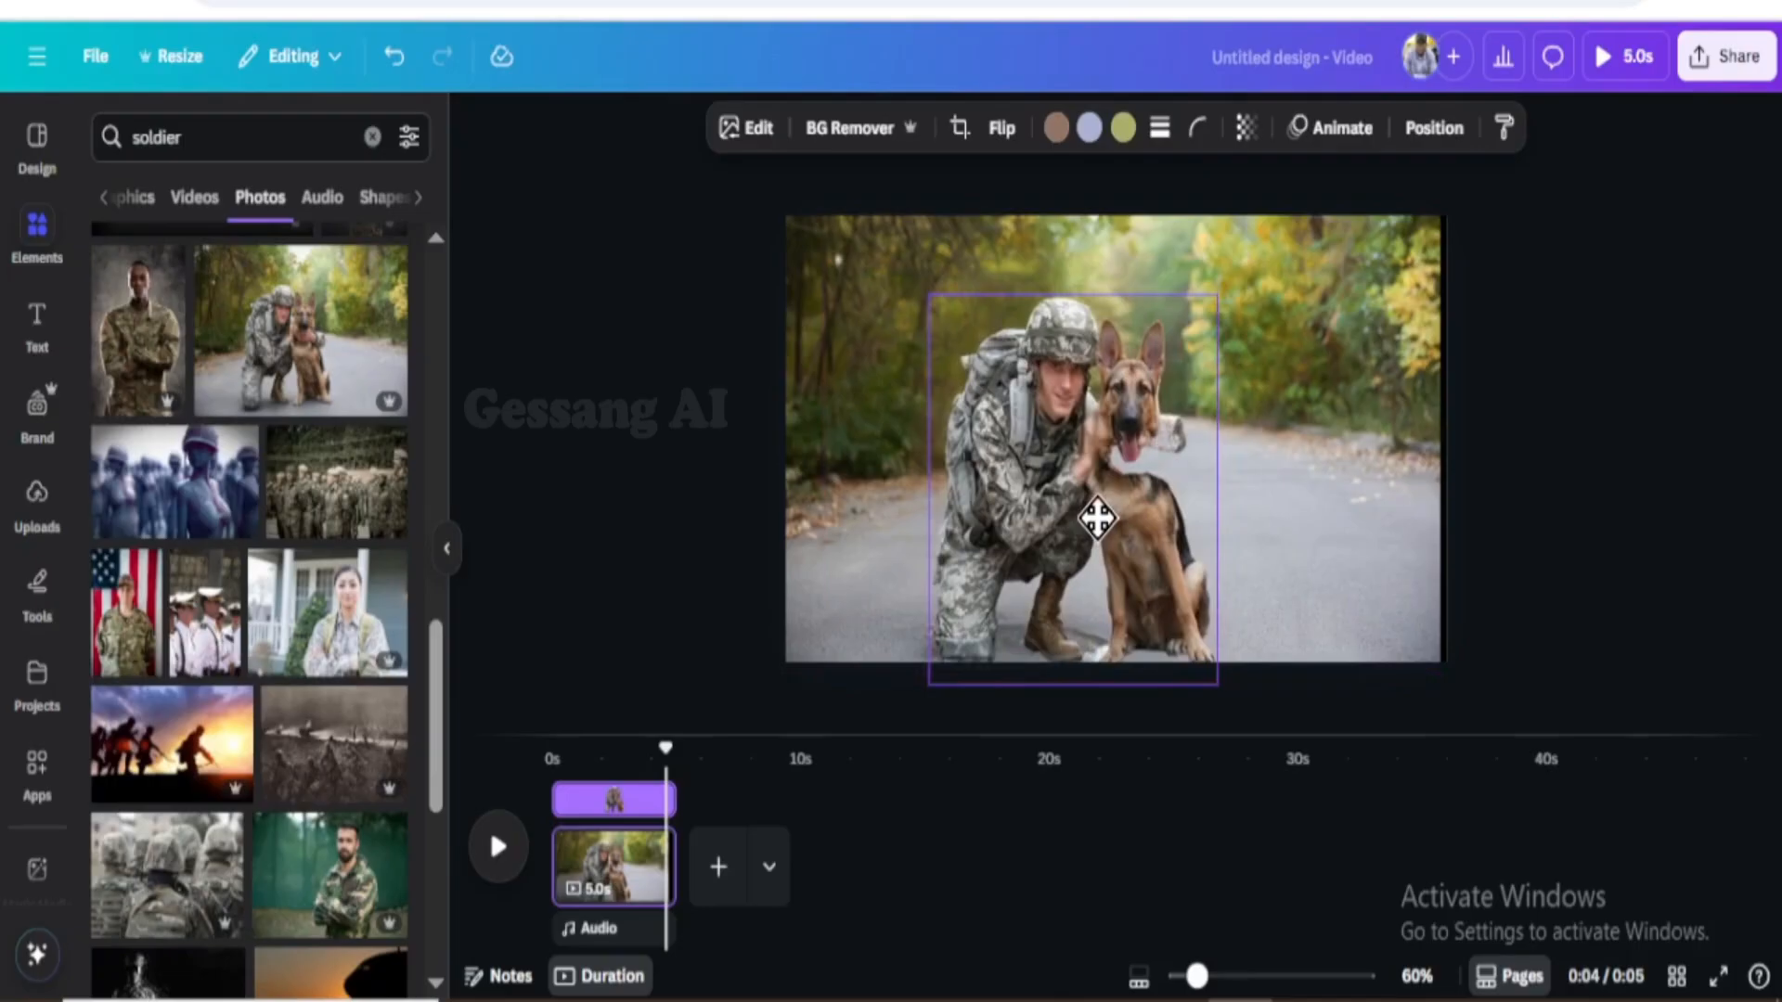
click(1317, 541)
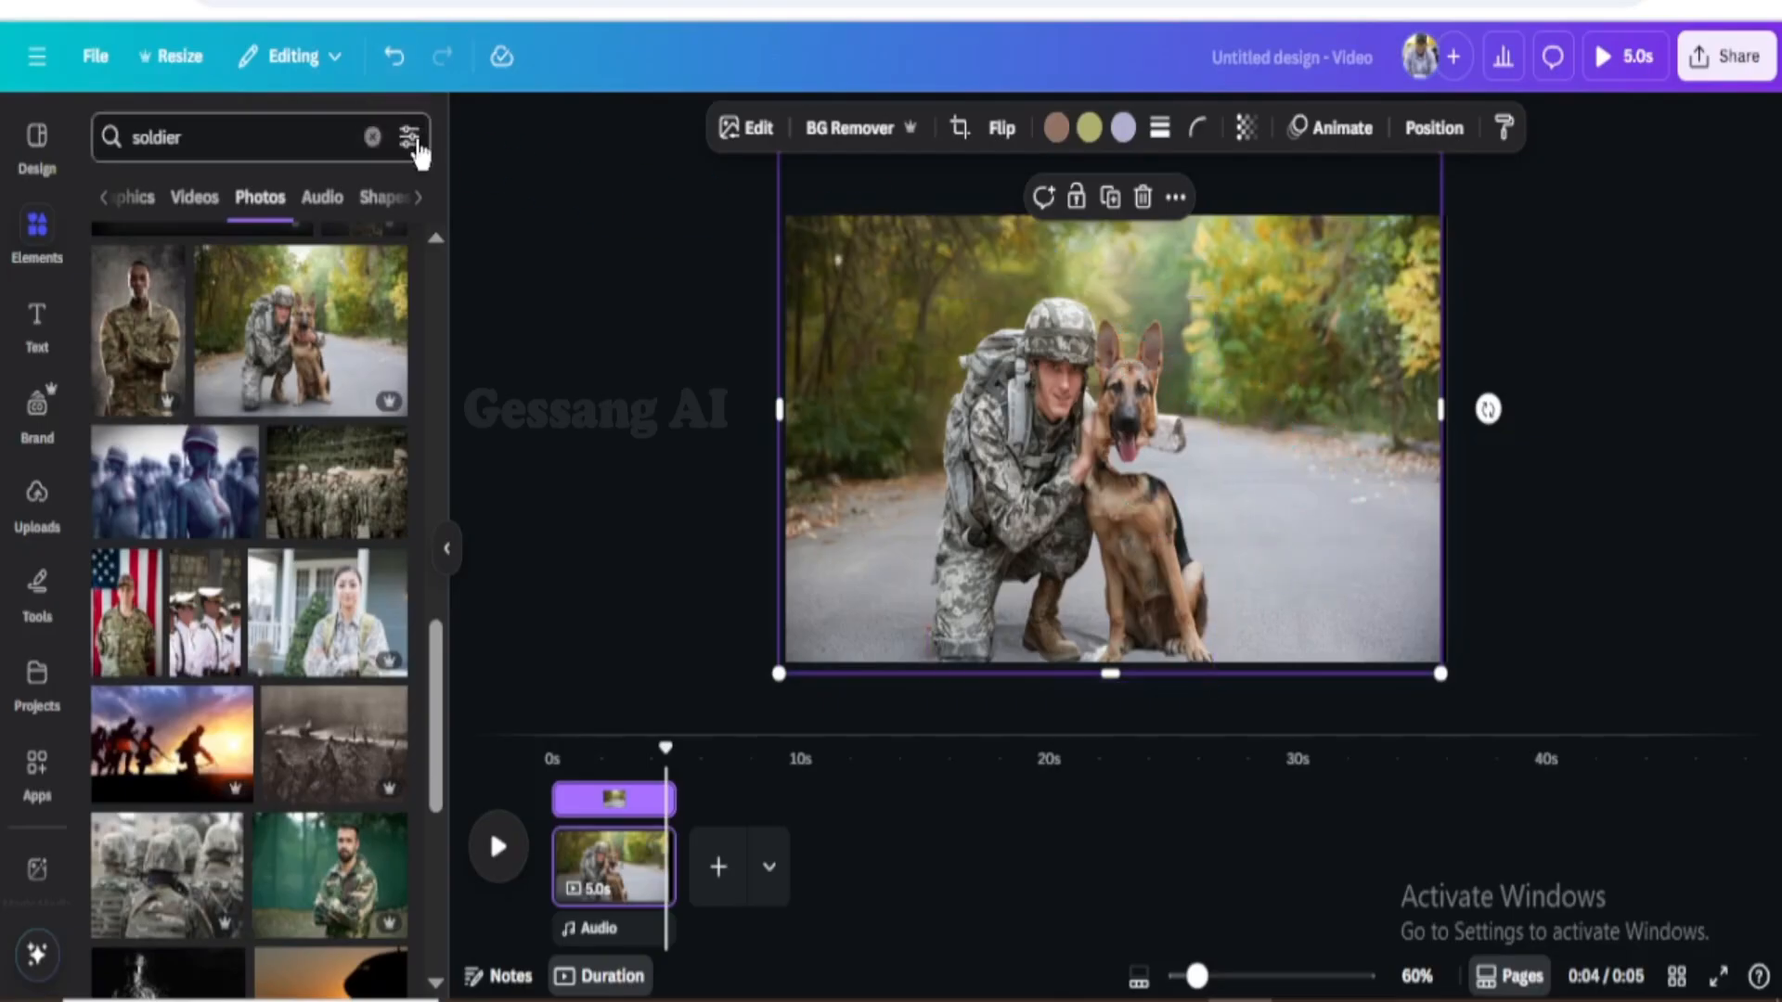
click(395, 59)
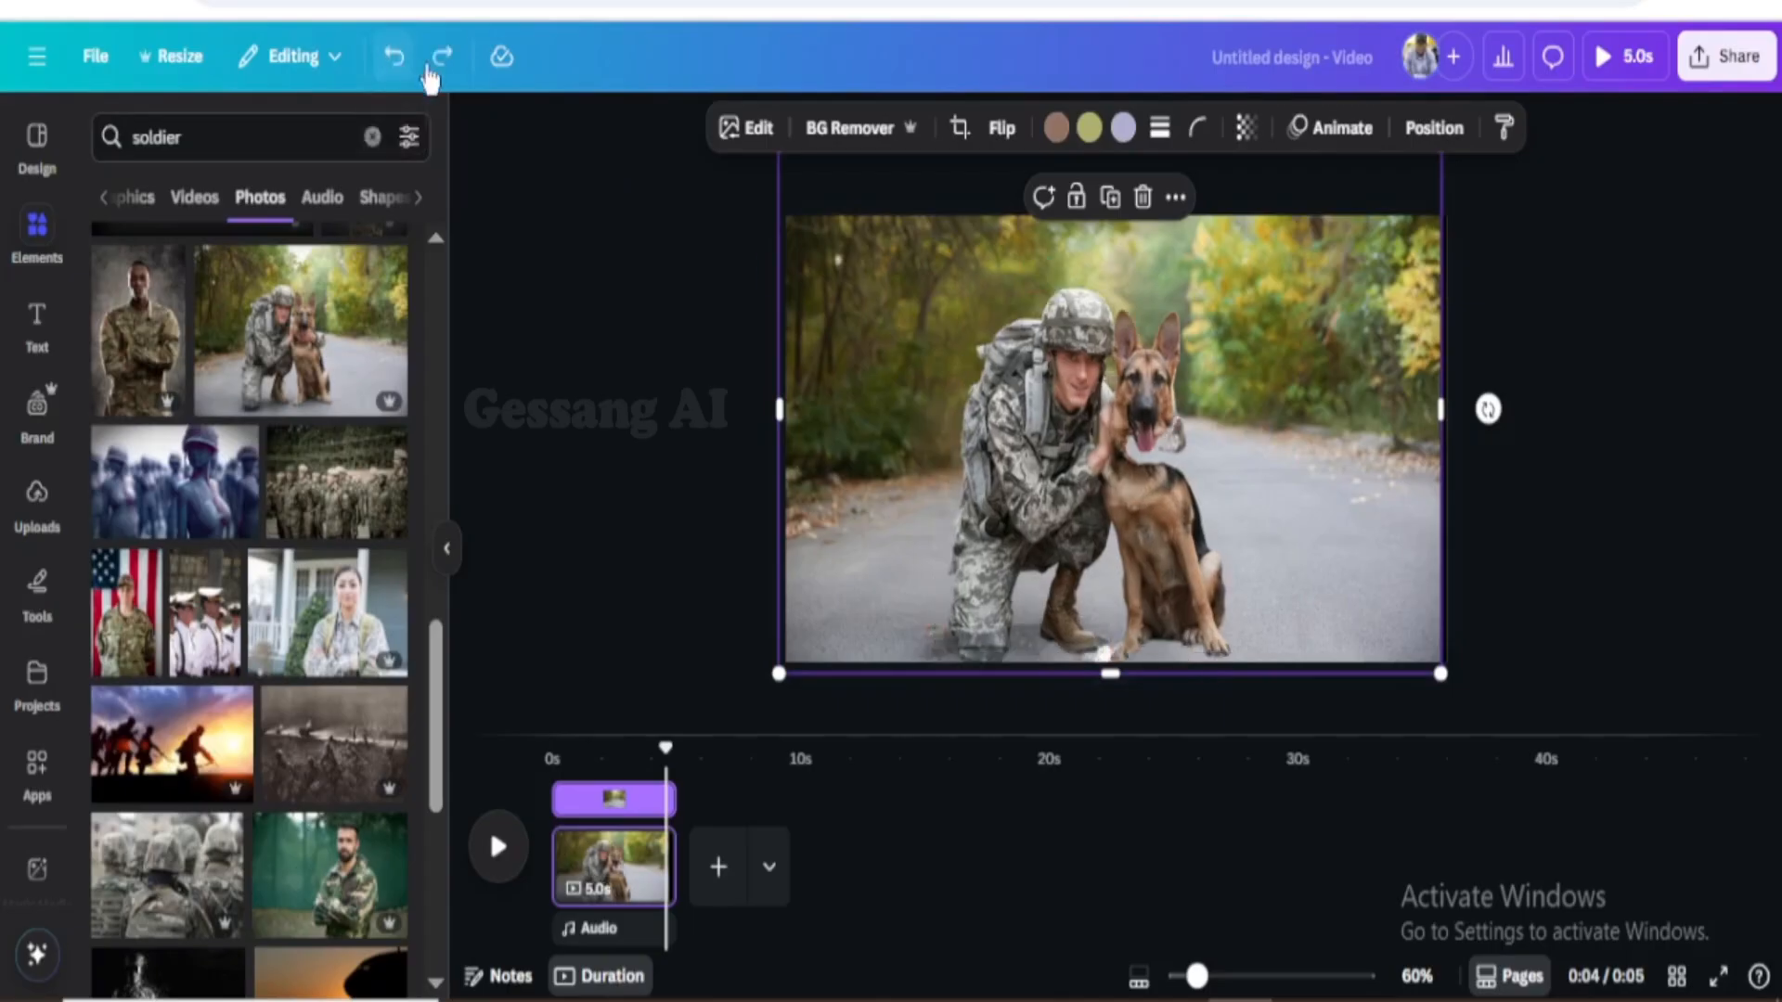
Undo the Magic Grab edits to restore the original soldier-and-dog photo, and redo its enlargement to cover the page
click(1151, 440)
drag(1147, 427, 1285, 449)
key(ctrl+z)
key(ctrl+z)
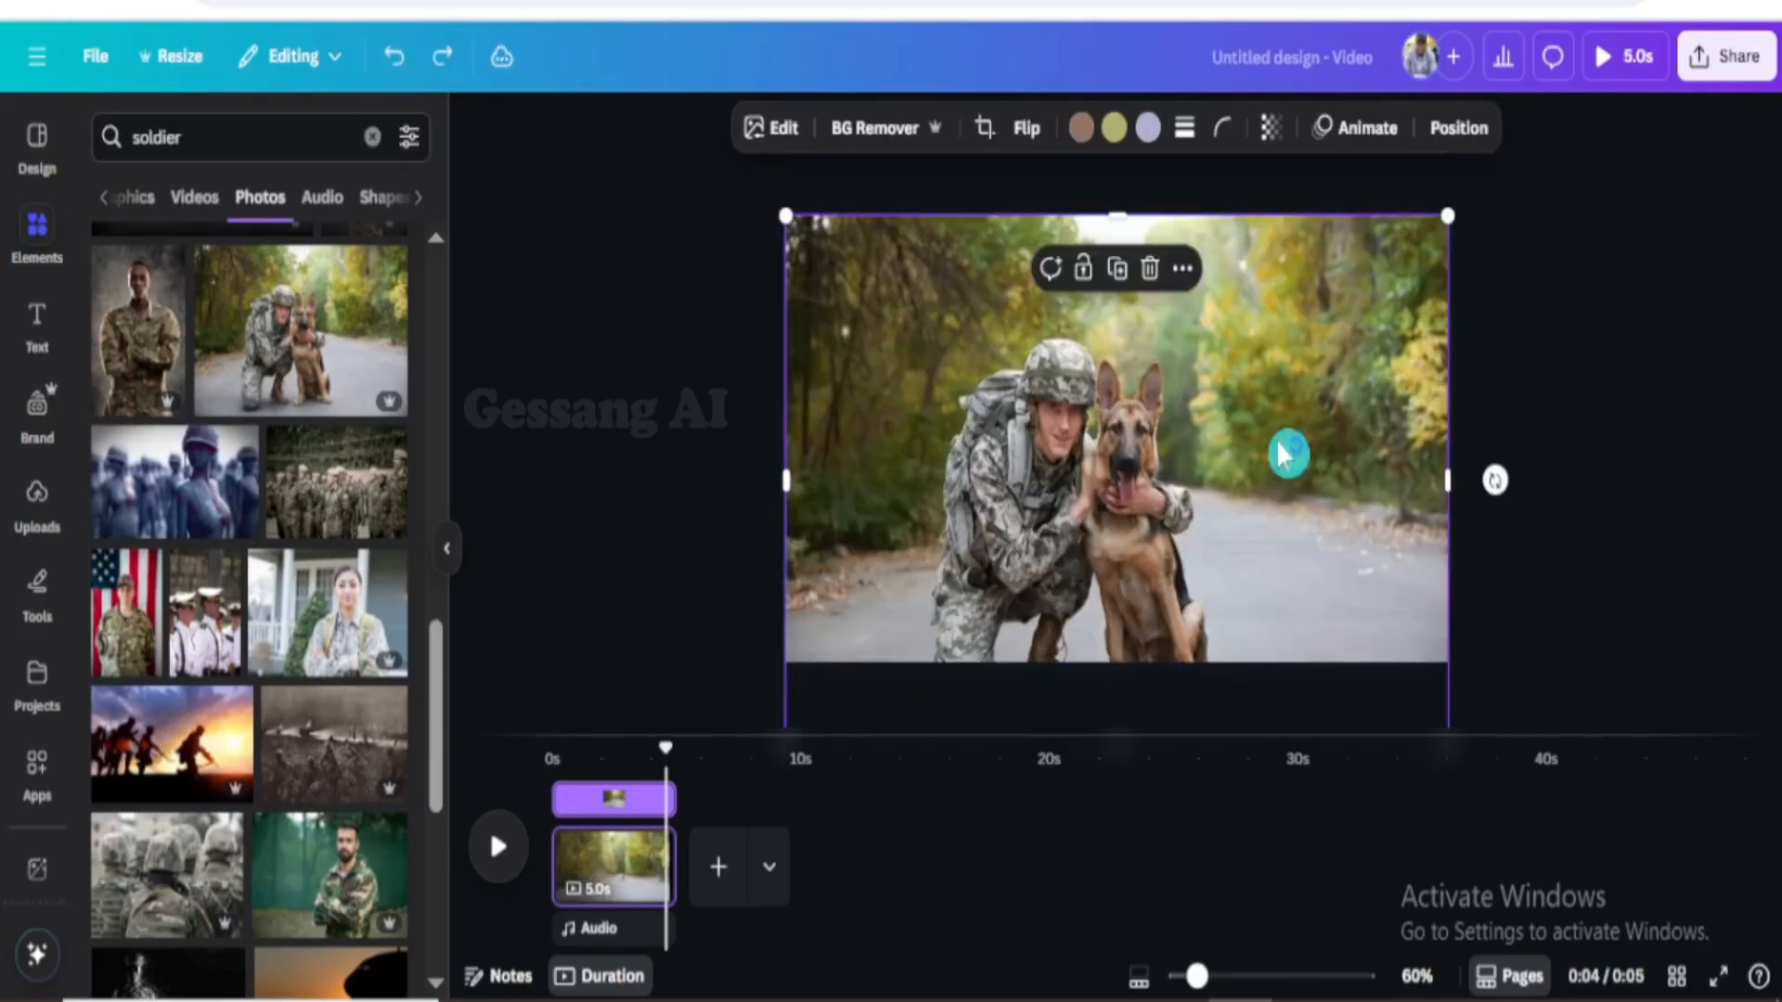
key(ctrl+z)
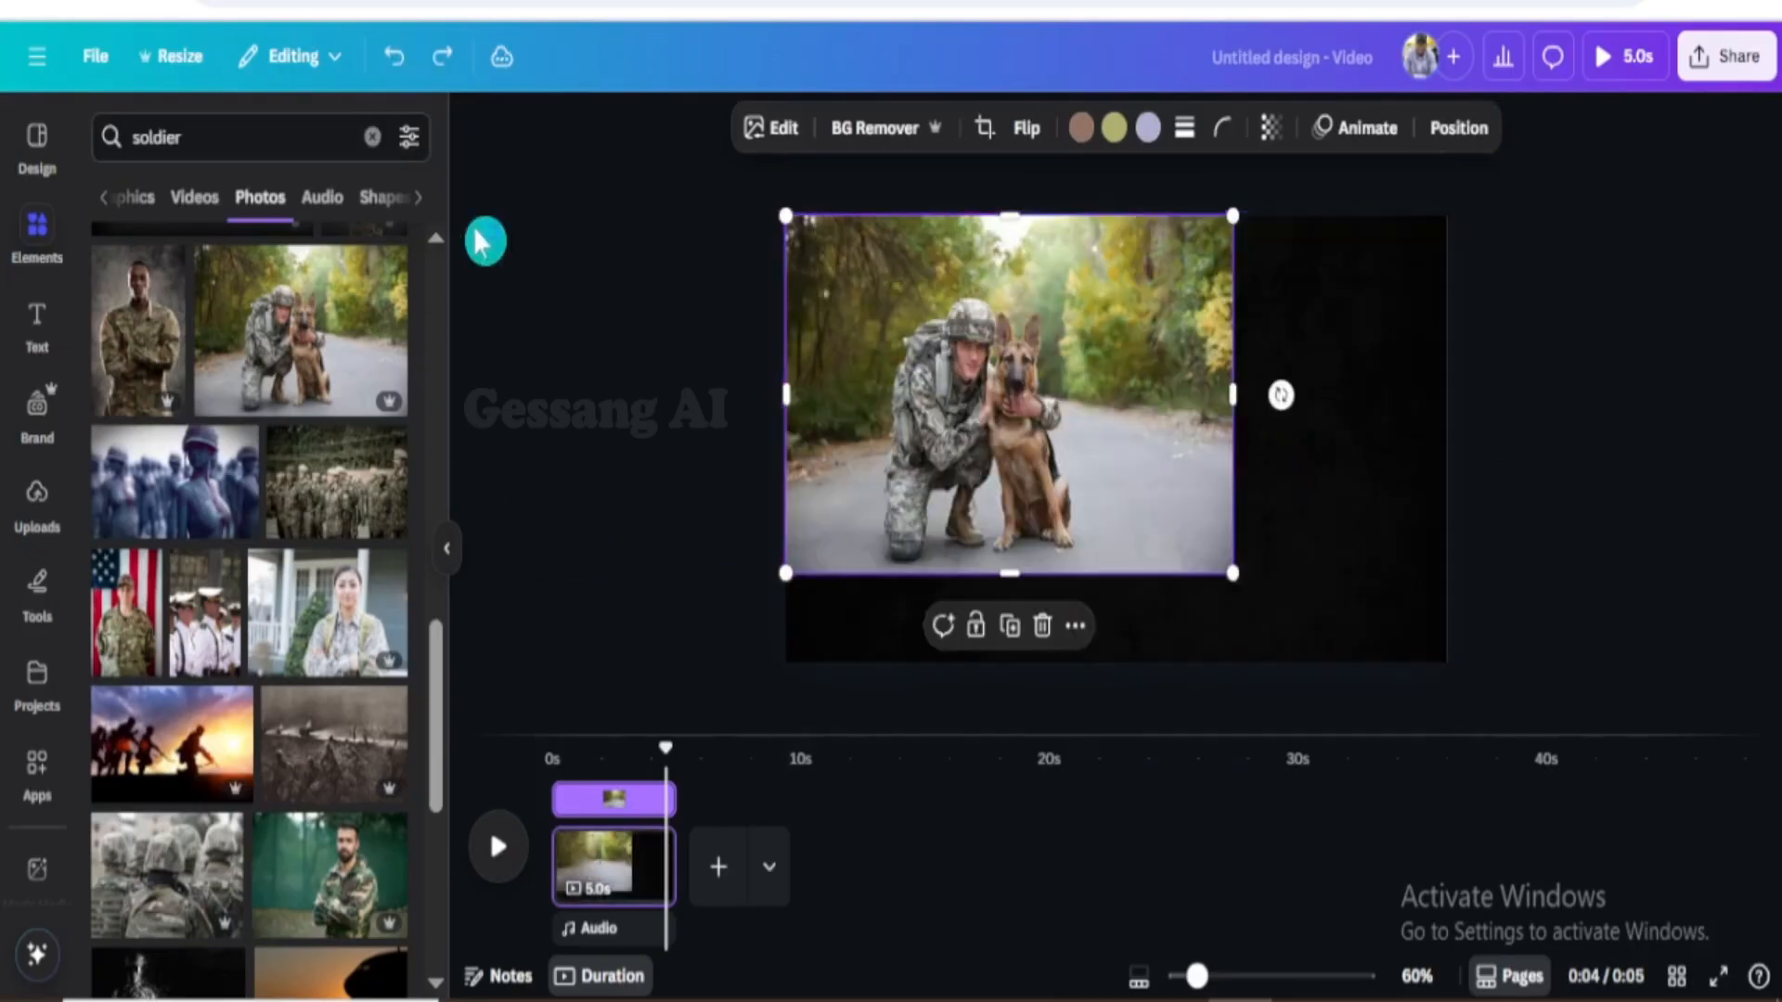
click(440, 59)
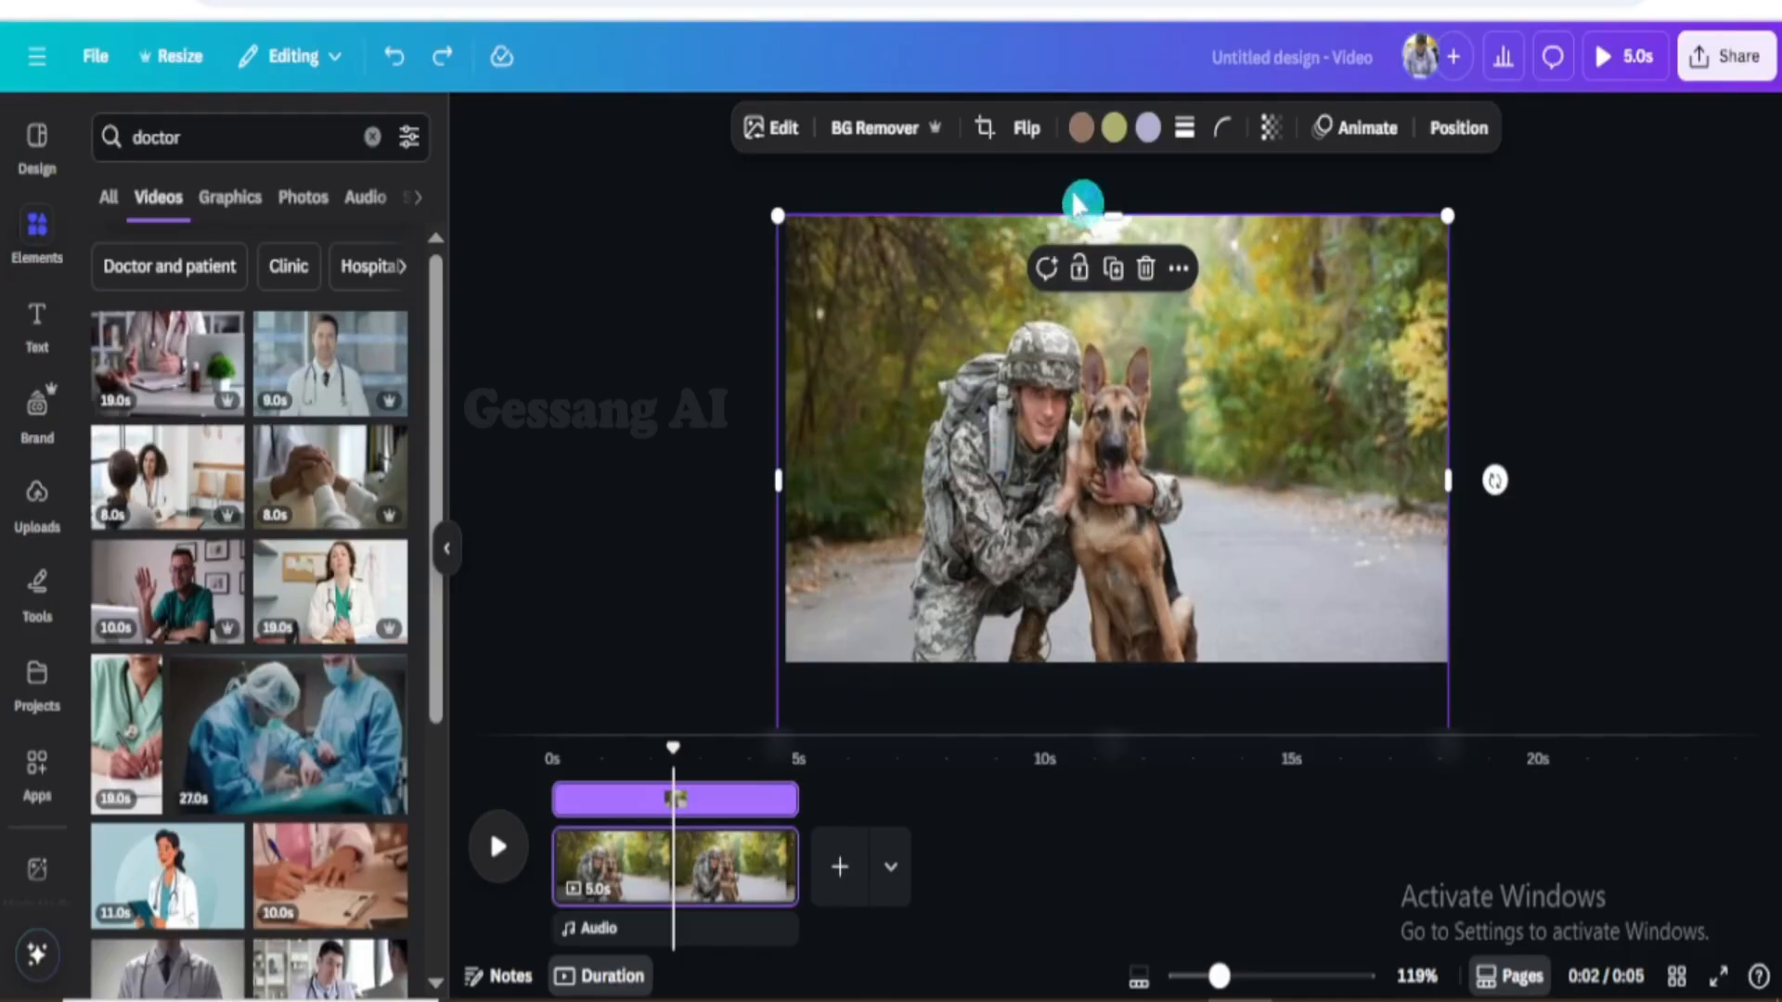
Try flipping the soldier photo horizontally and vertically, and flip it back to its original orientation
click(1038, 135)
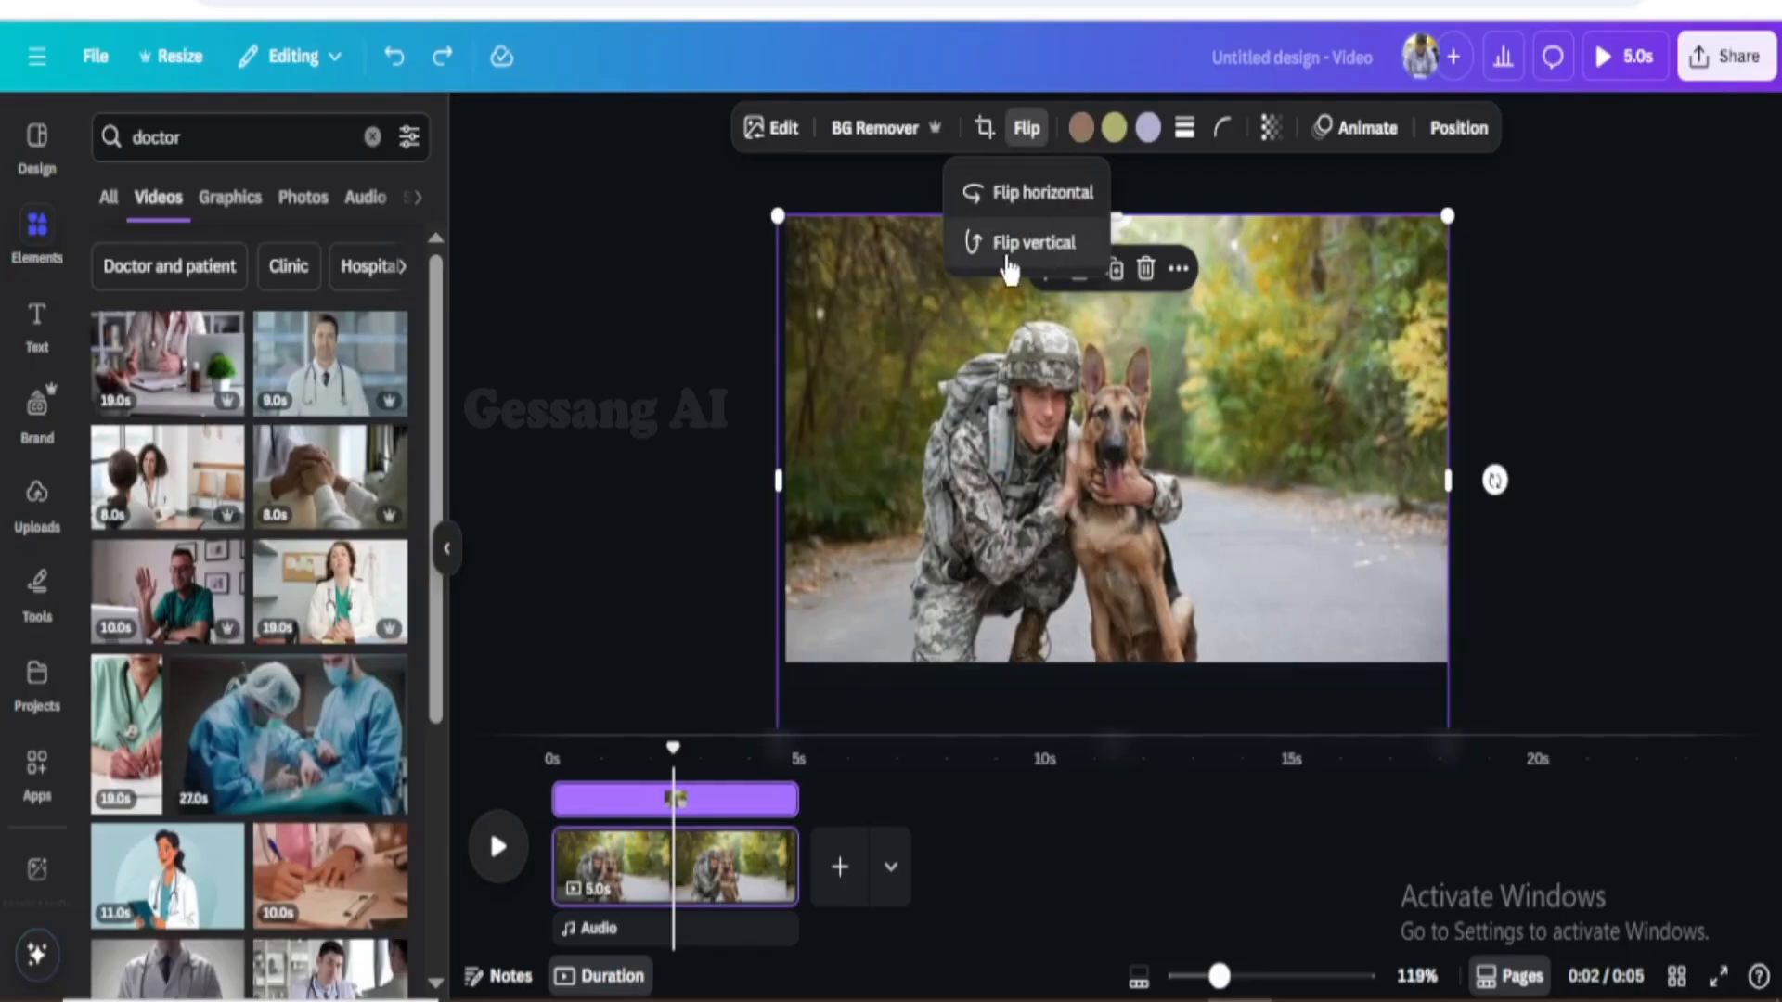
click(1060, 208)
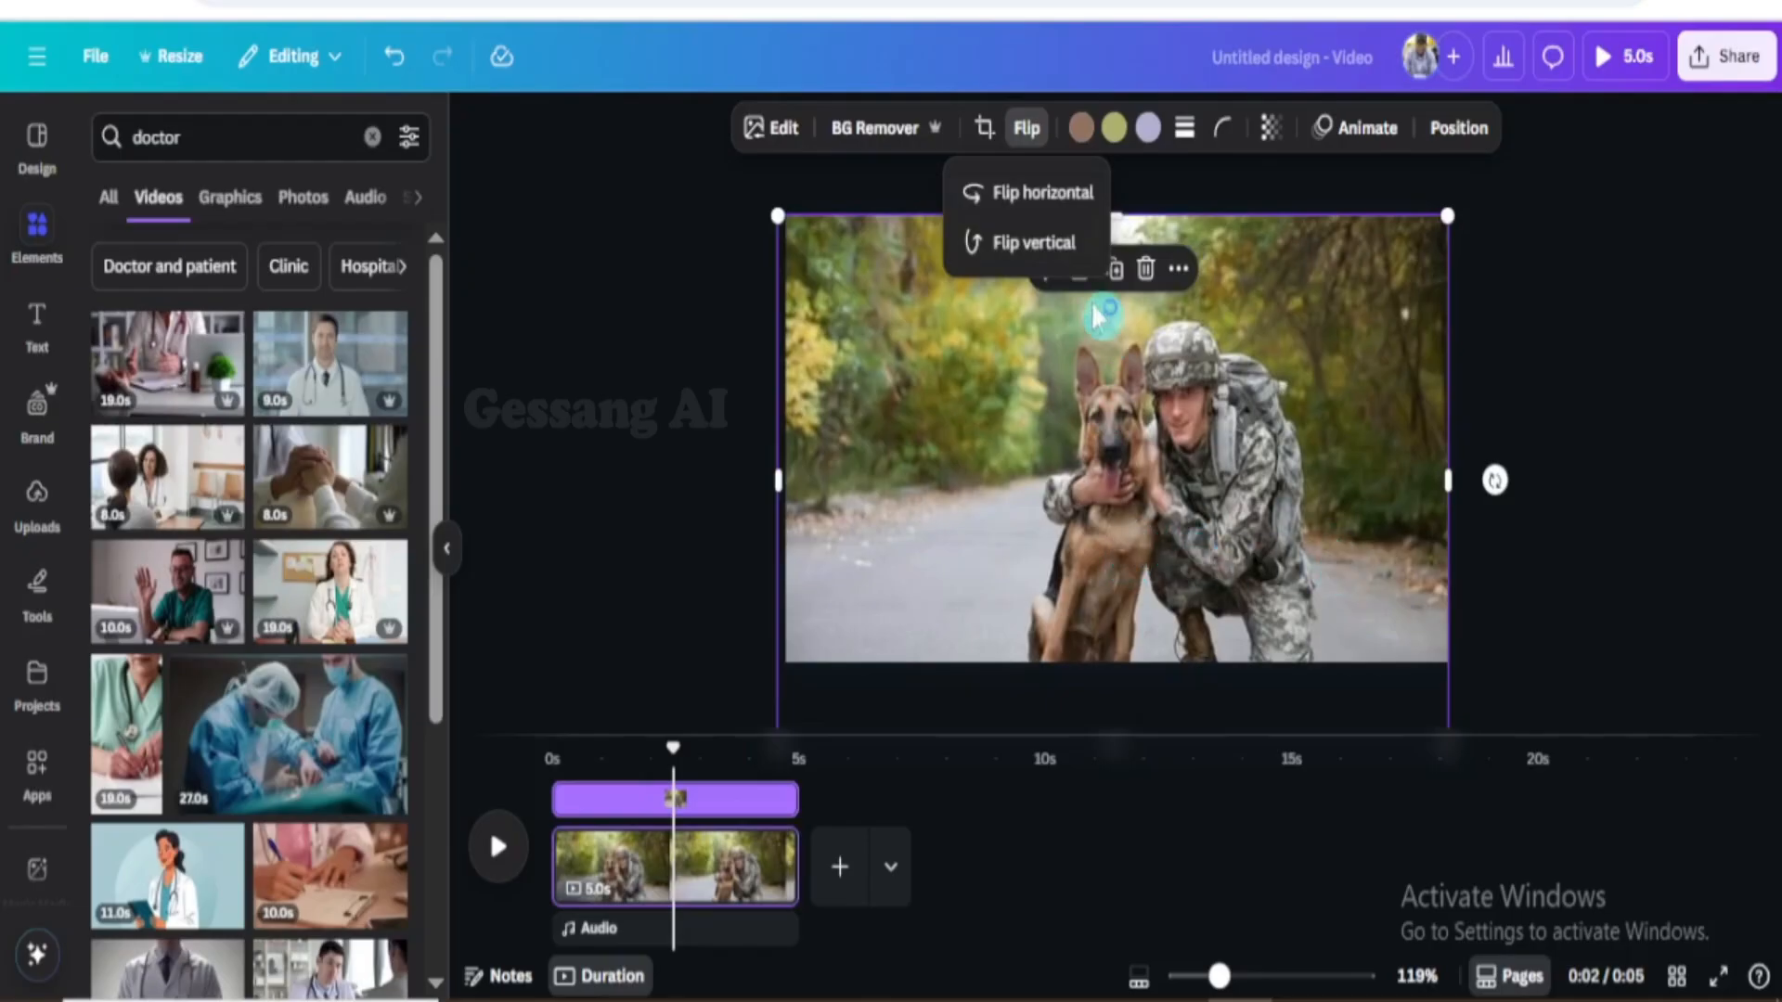
click(1035, 245)
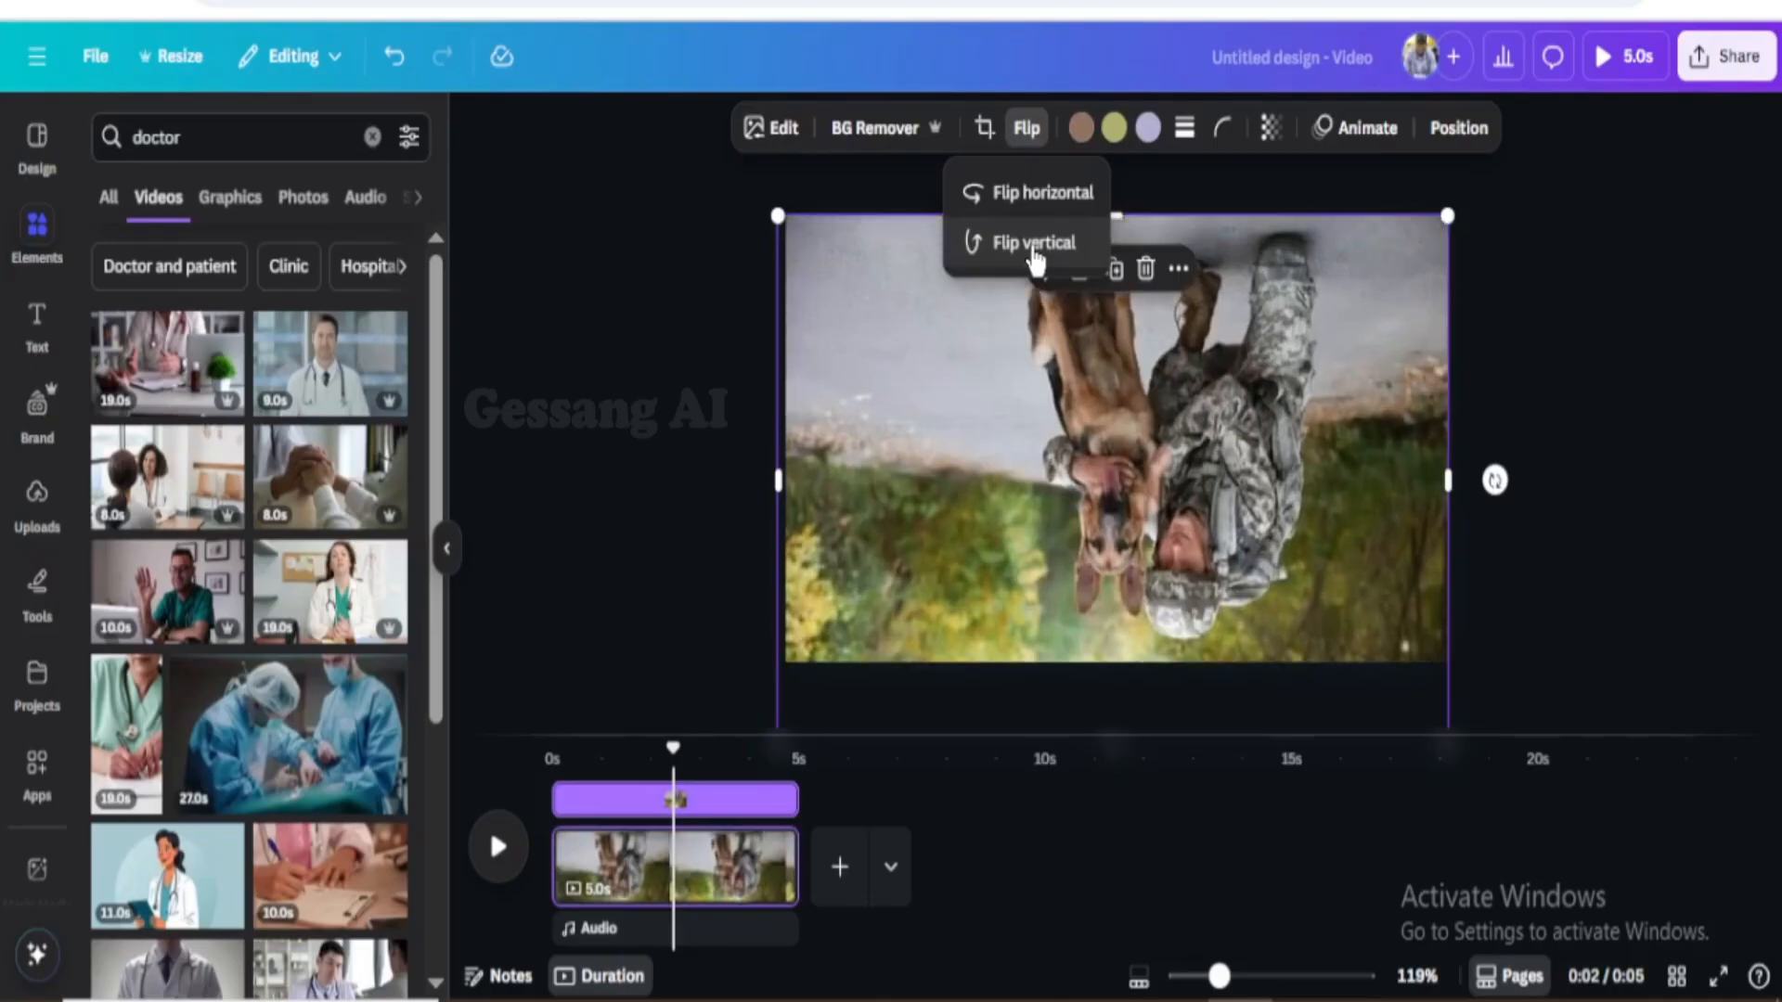
click(1041, 190)
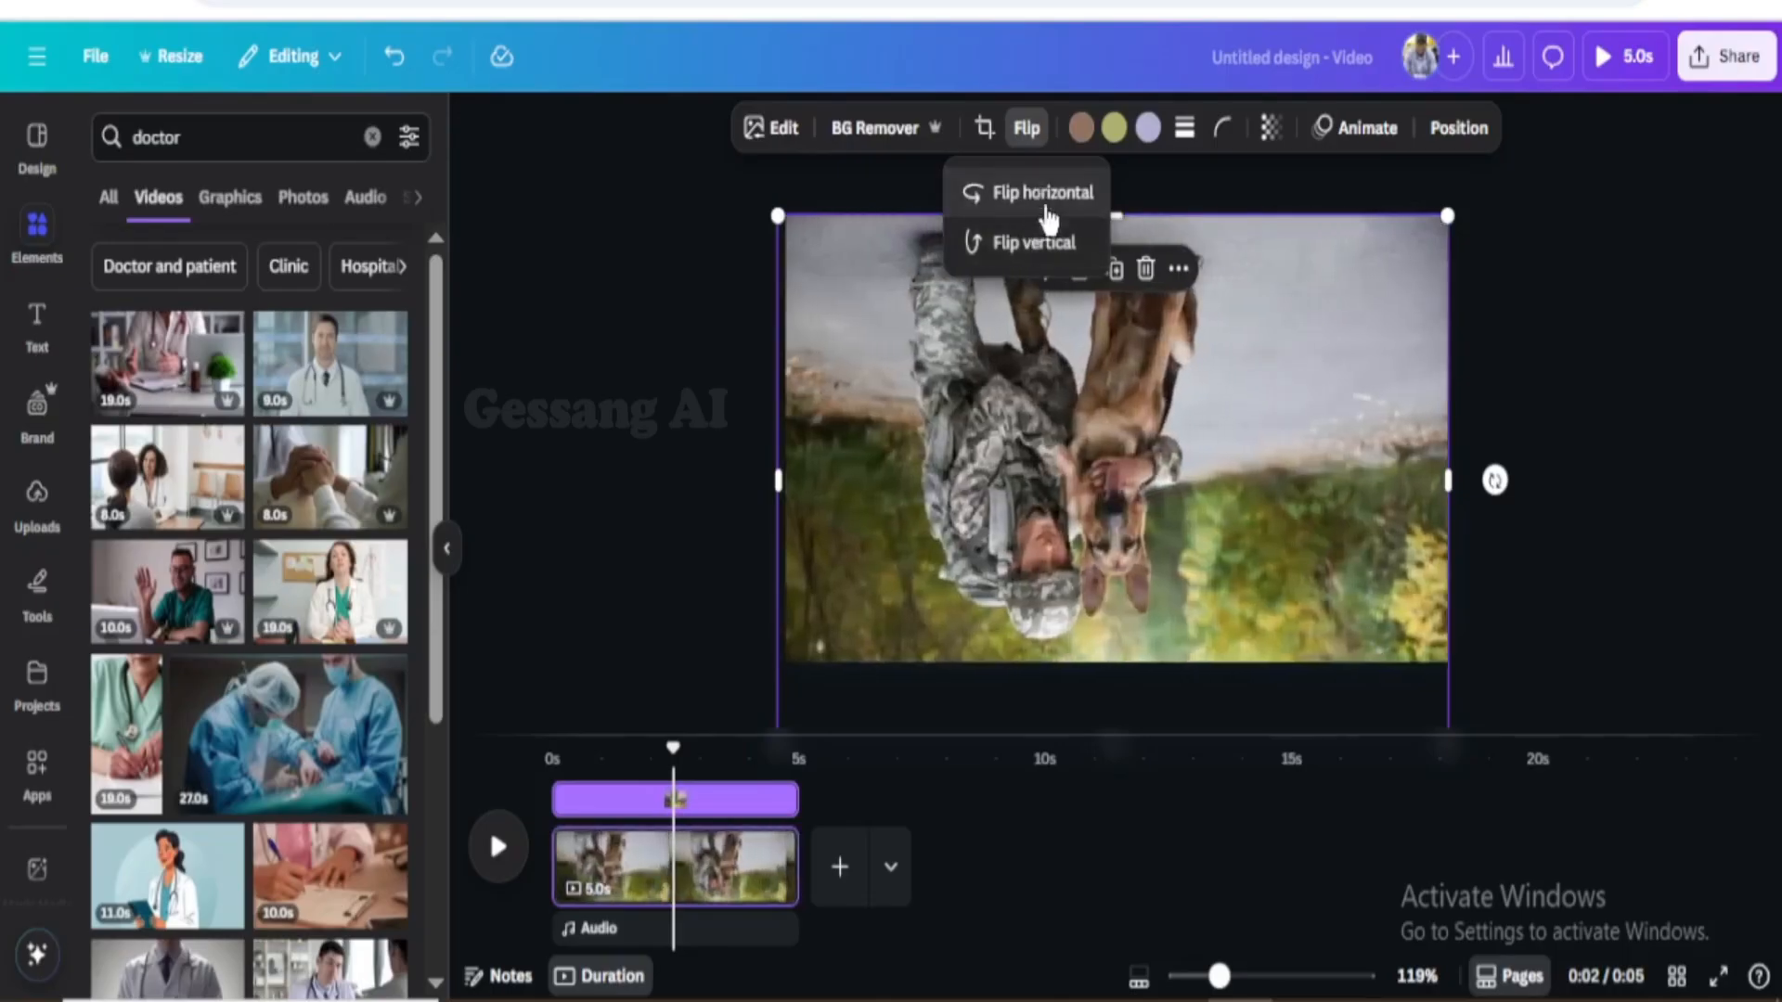
click(1025, 258)
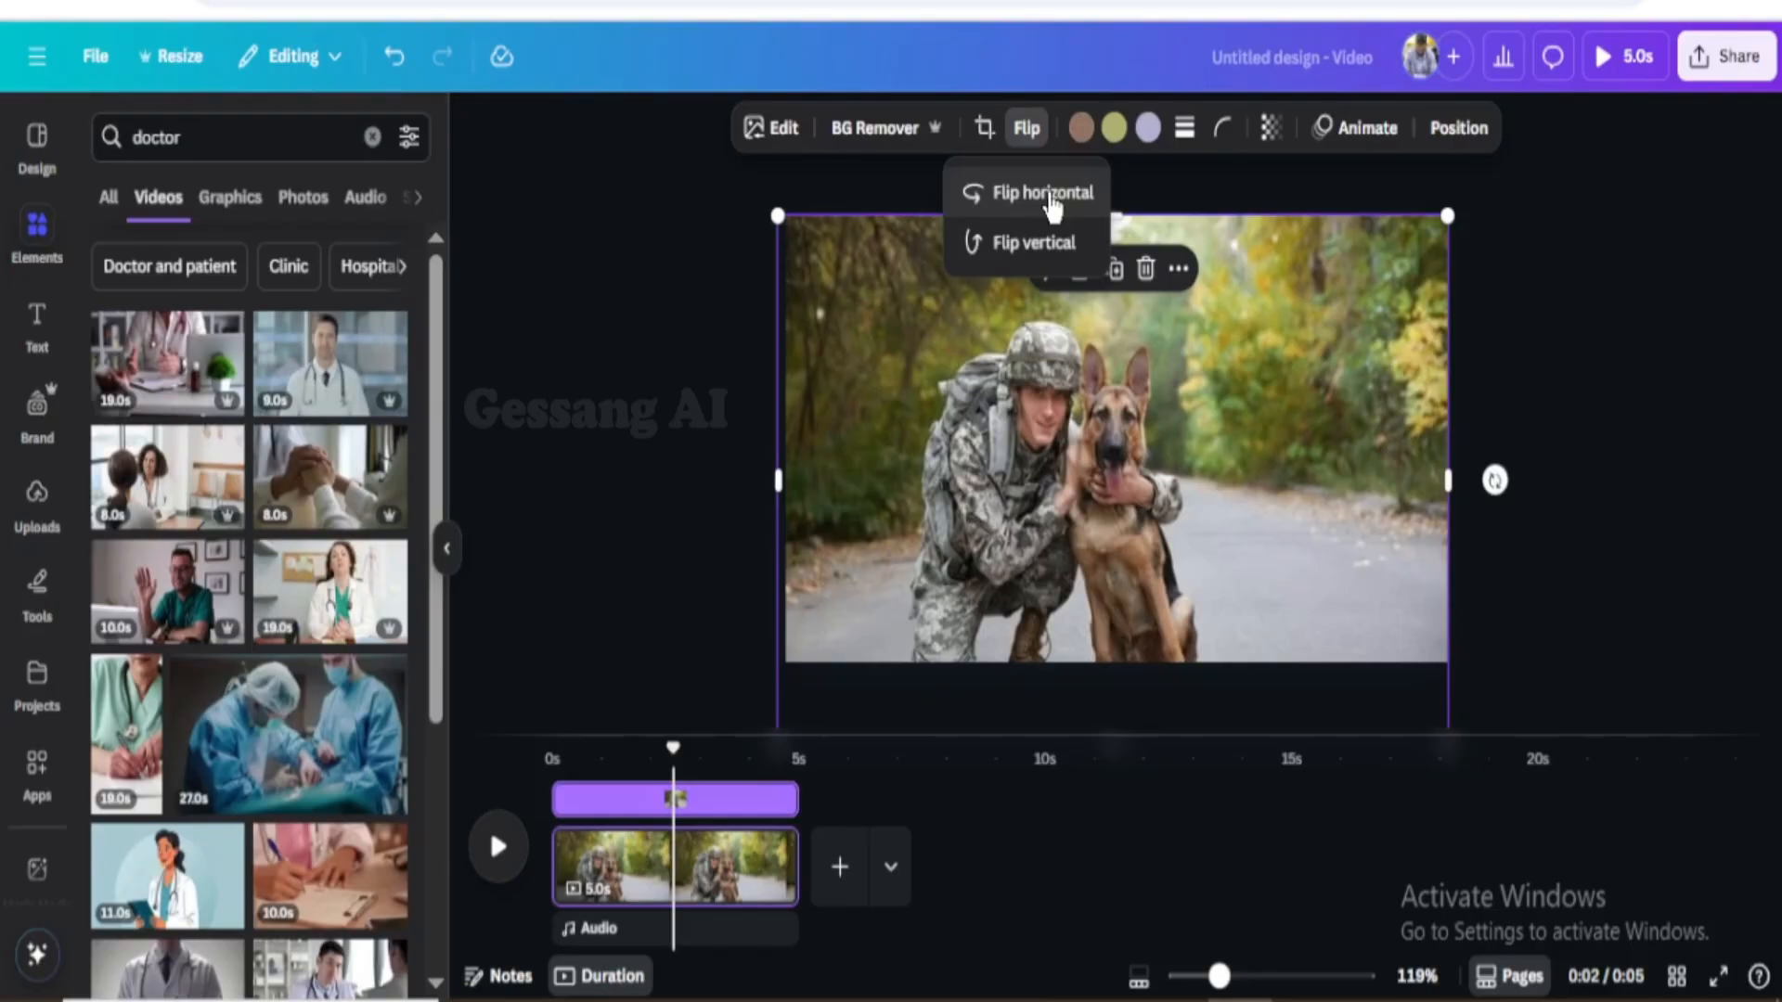
Set the soldier photo's transparency to 99 and browse the animation effects available for it
click(1270, 129)
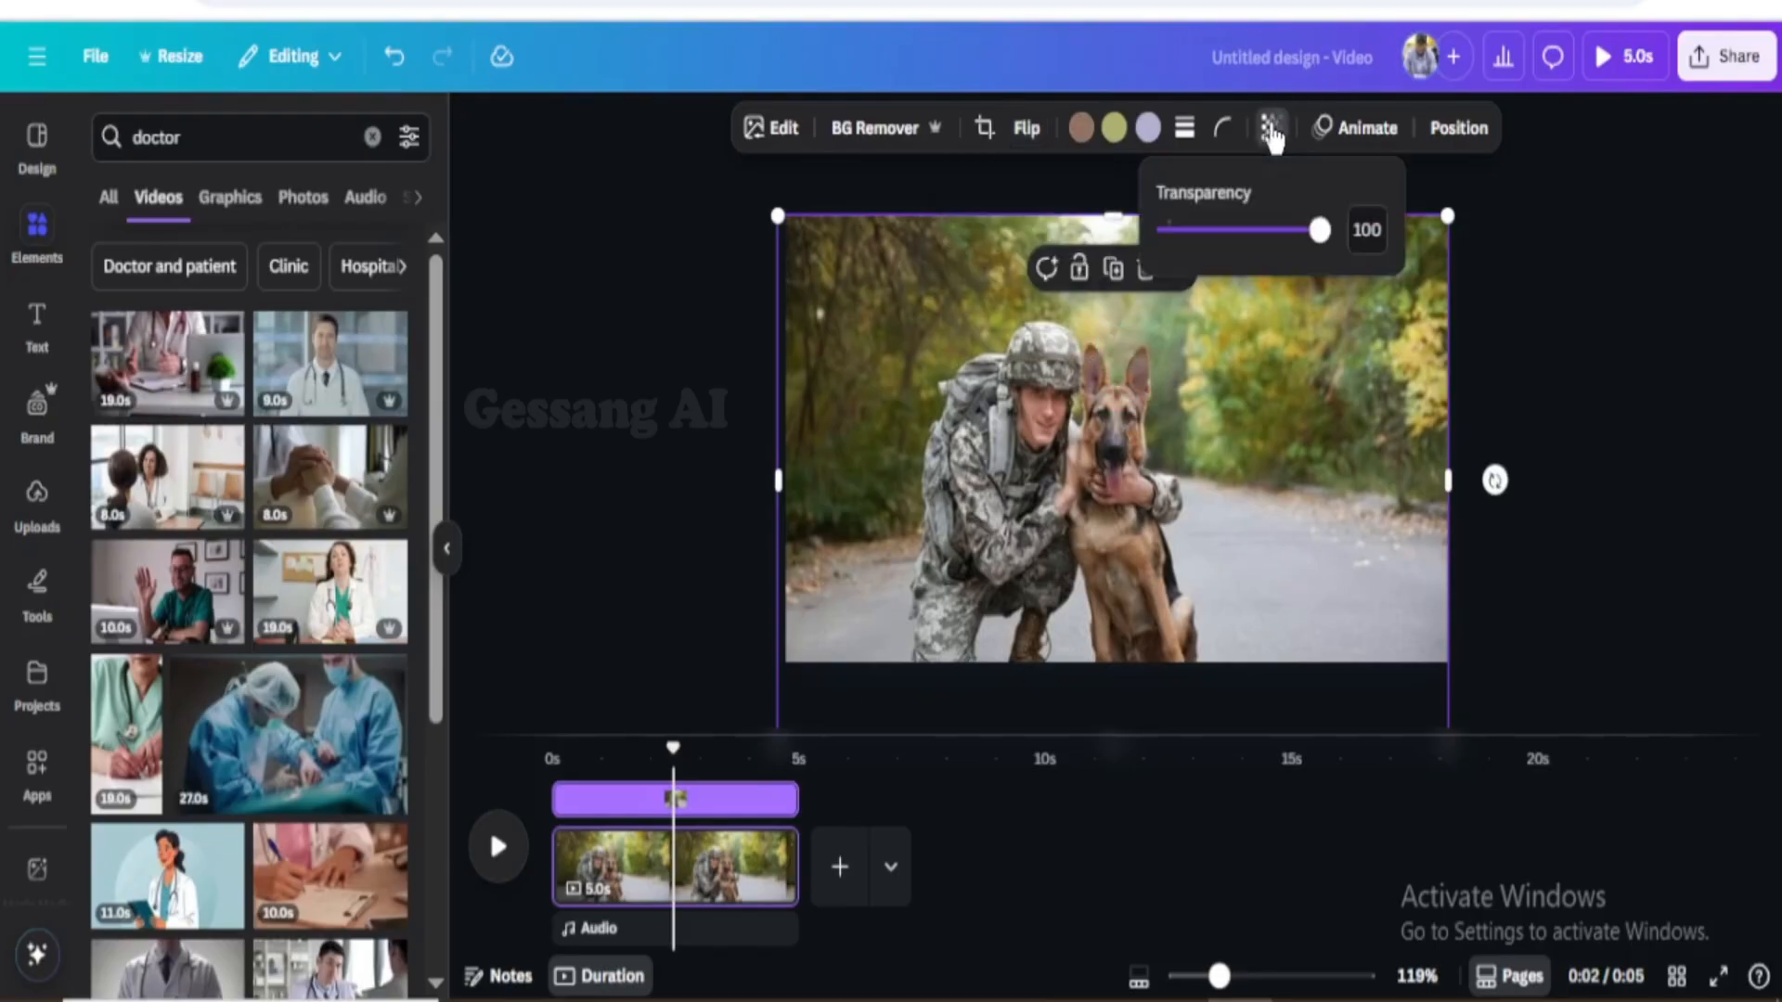
mouse_move(1322, 240)
mouse_down()
mouse_move(1213, 240)
mouse_move(1178, 255)
mouse_move(1336, 251)
mouse_move(1193, 251)
mouse_move(1165, 269)
mouse_move(1318, 260)
mouse_move(1325, 243)
mouse_up()
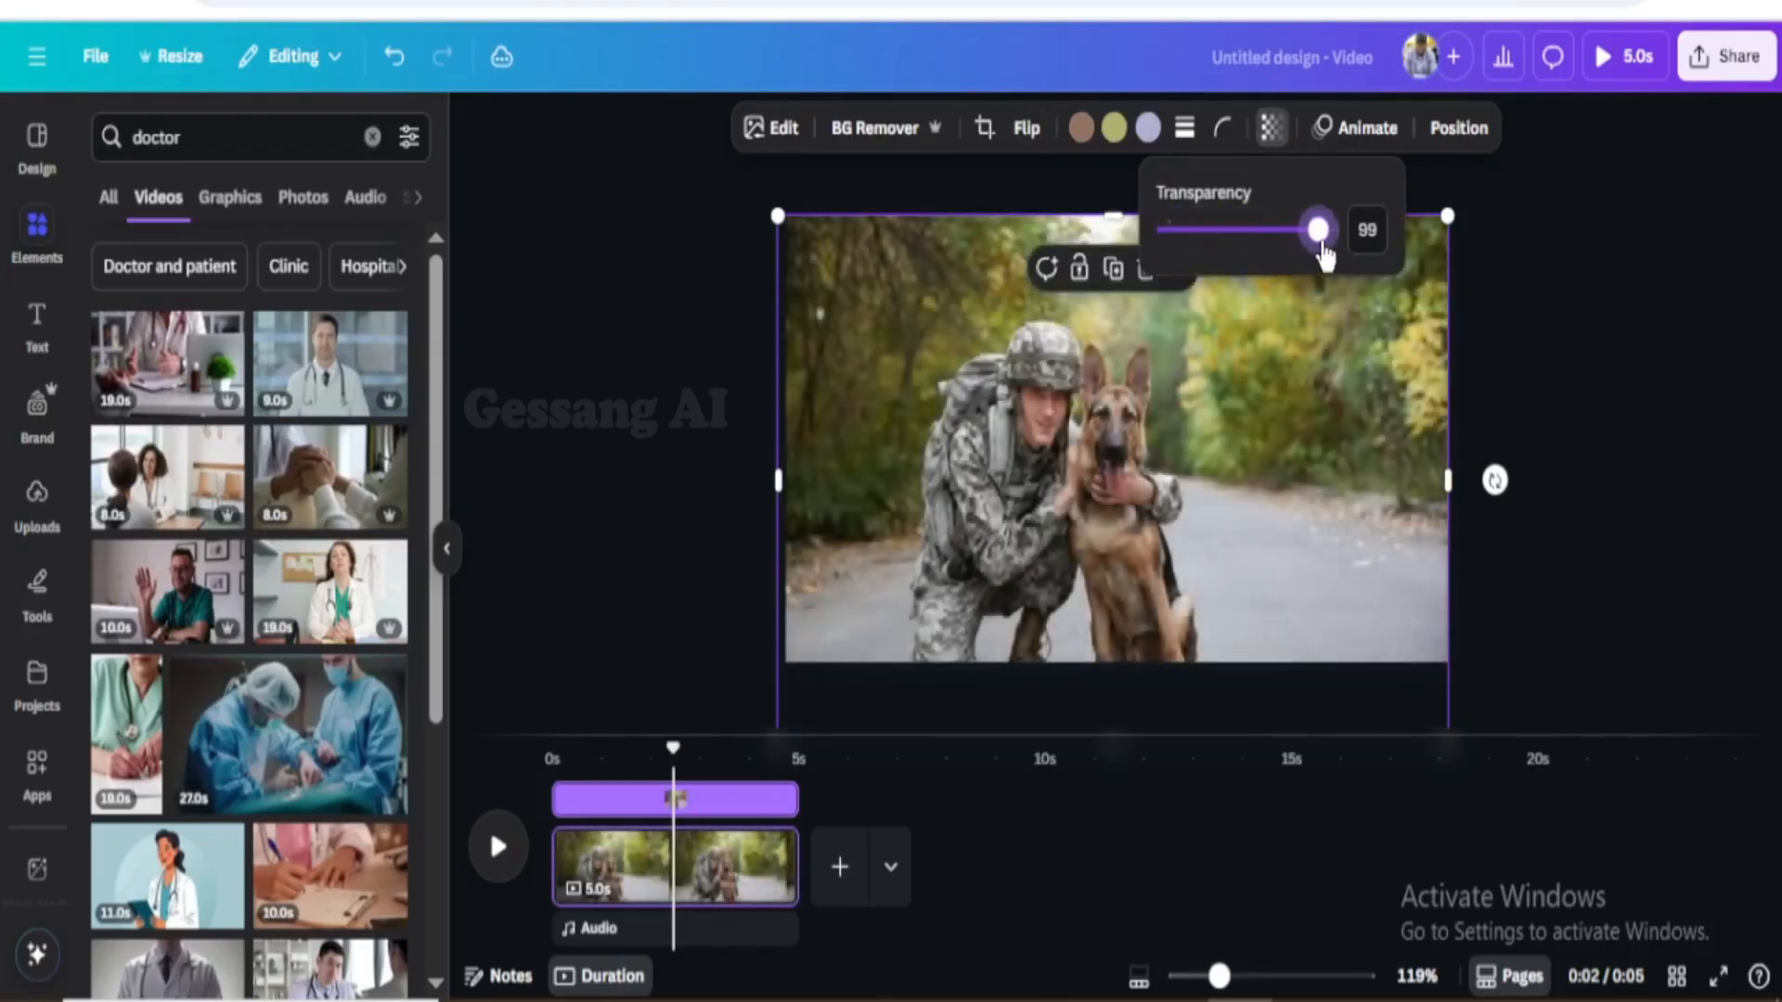
click(1364, 130)
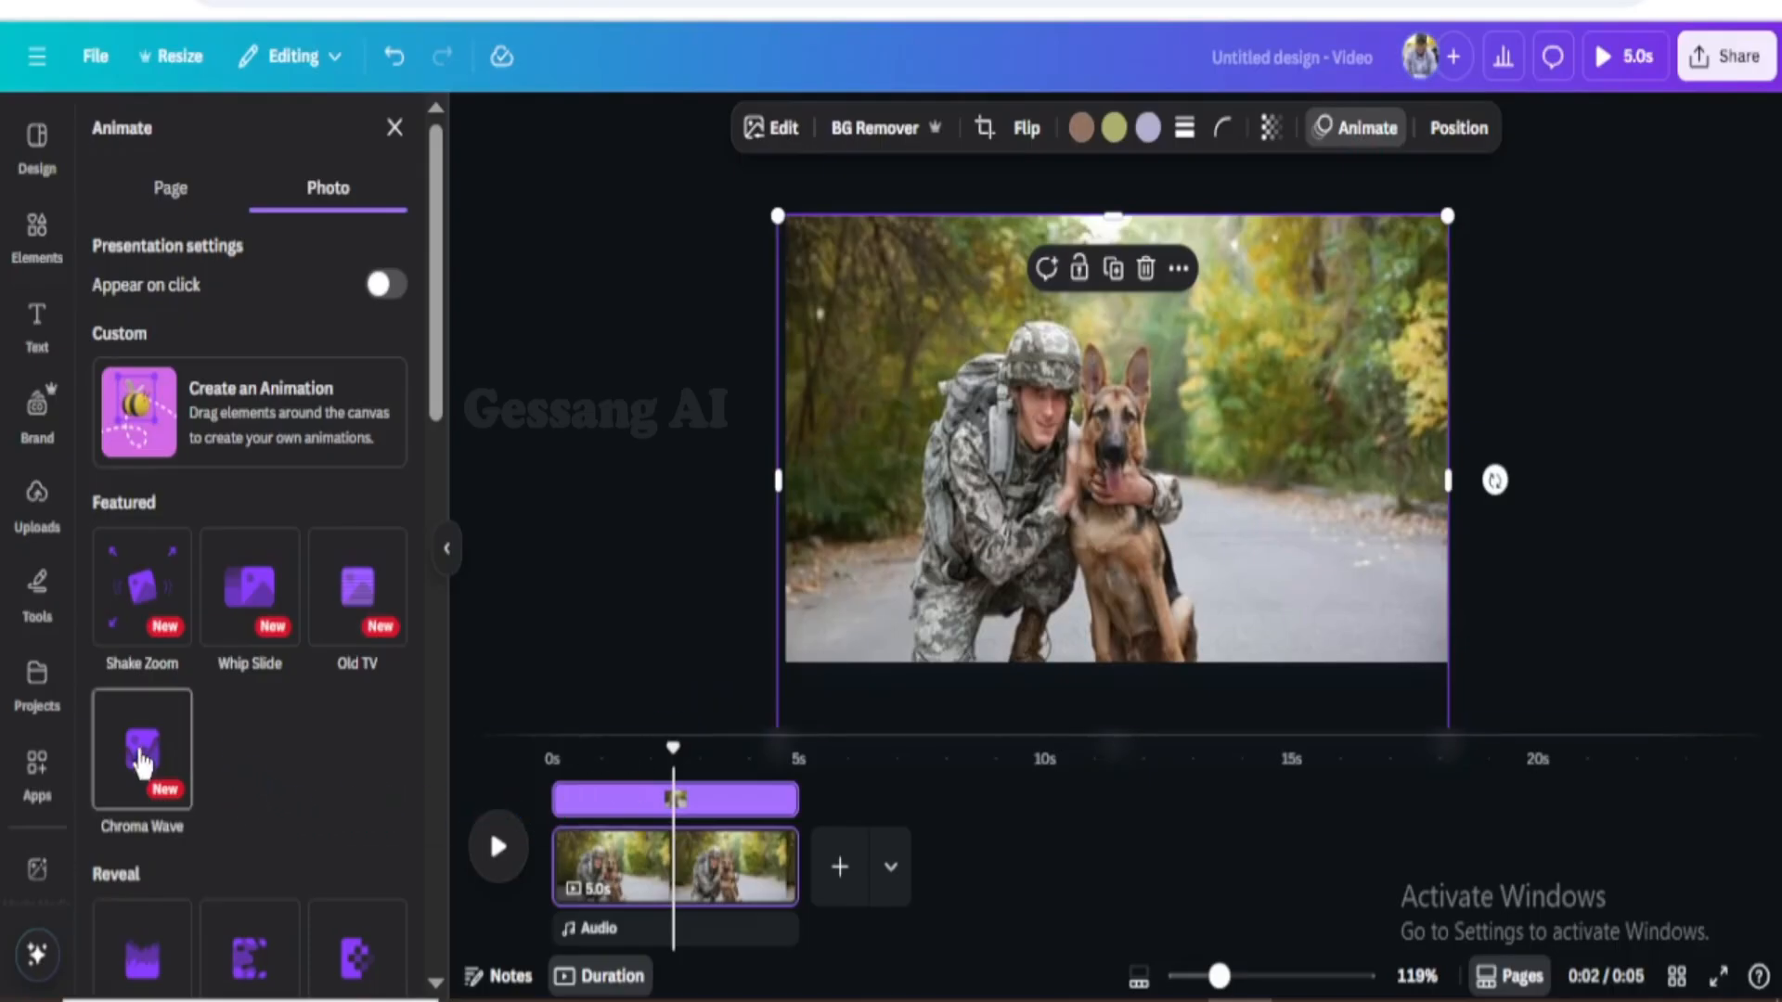
scroll(259, 928, down, 6)
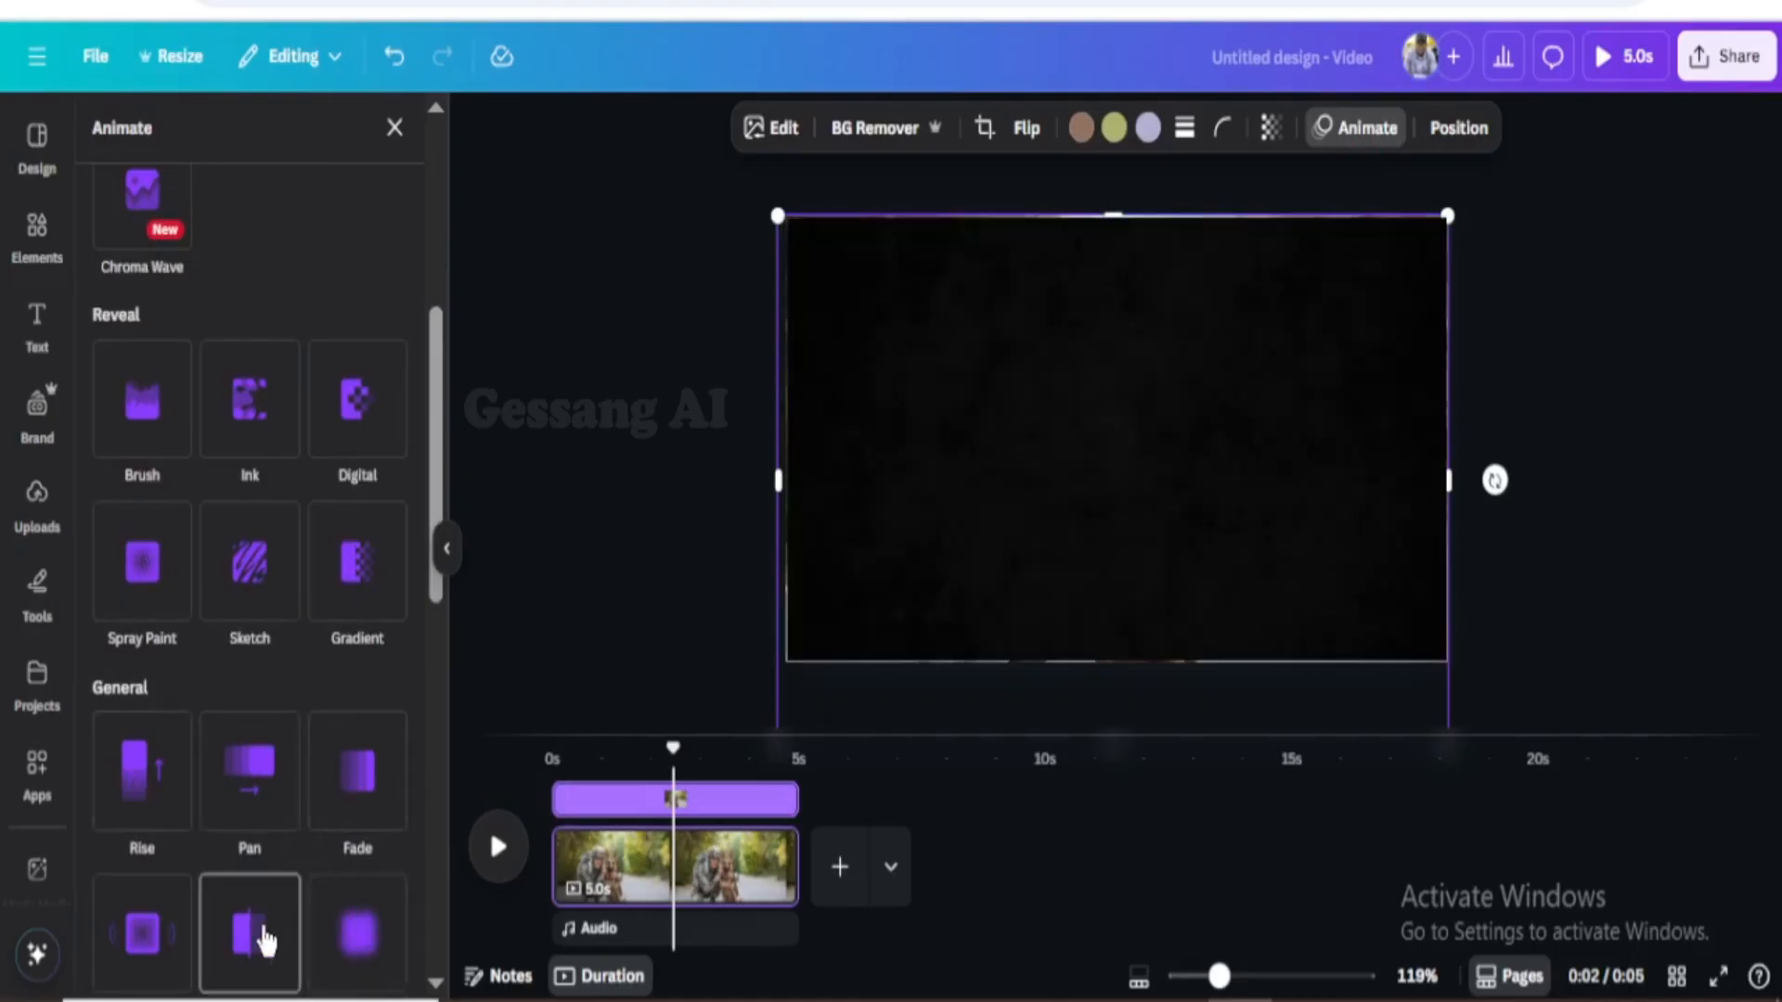
scroll(264, 939, down, 4)
click(965, 559)
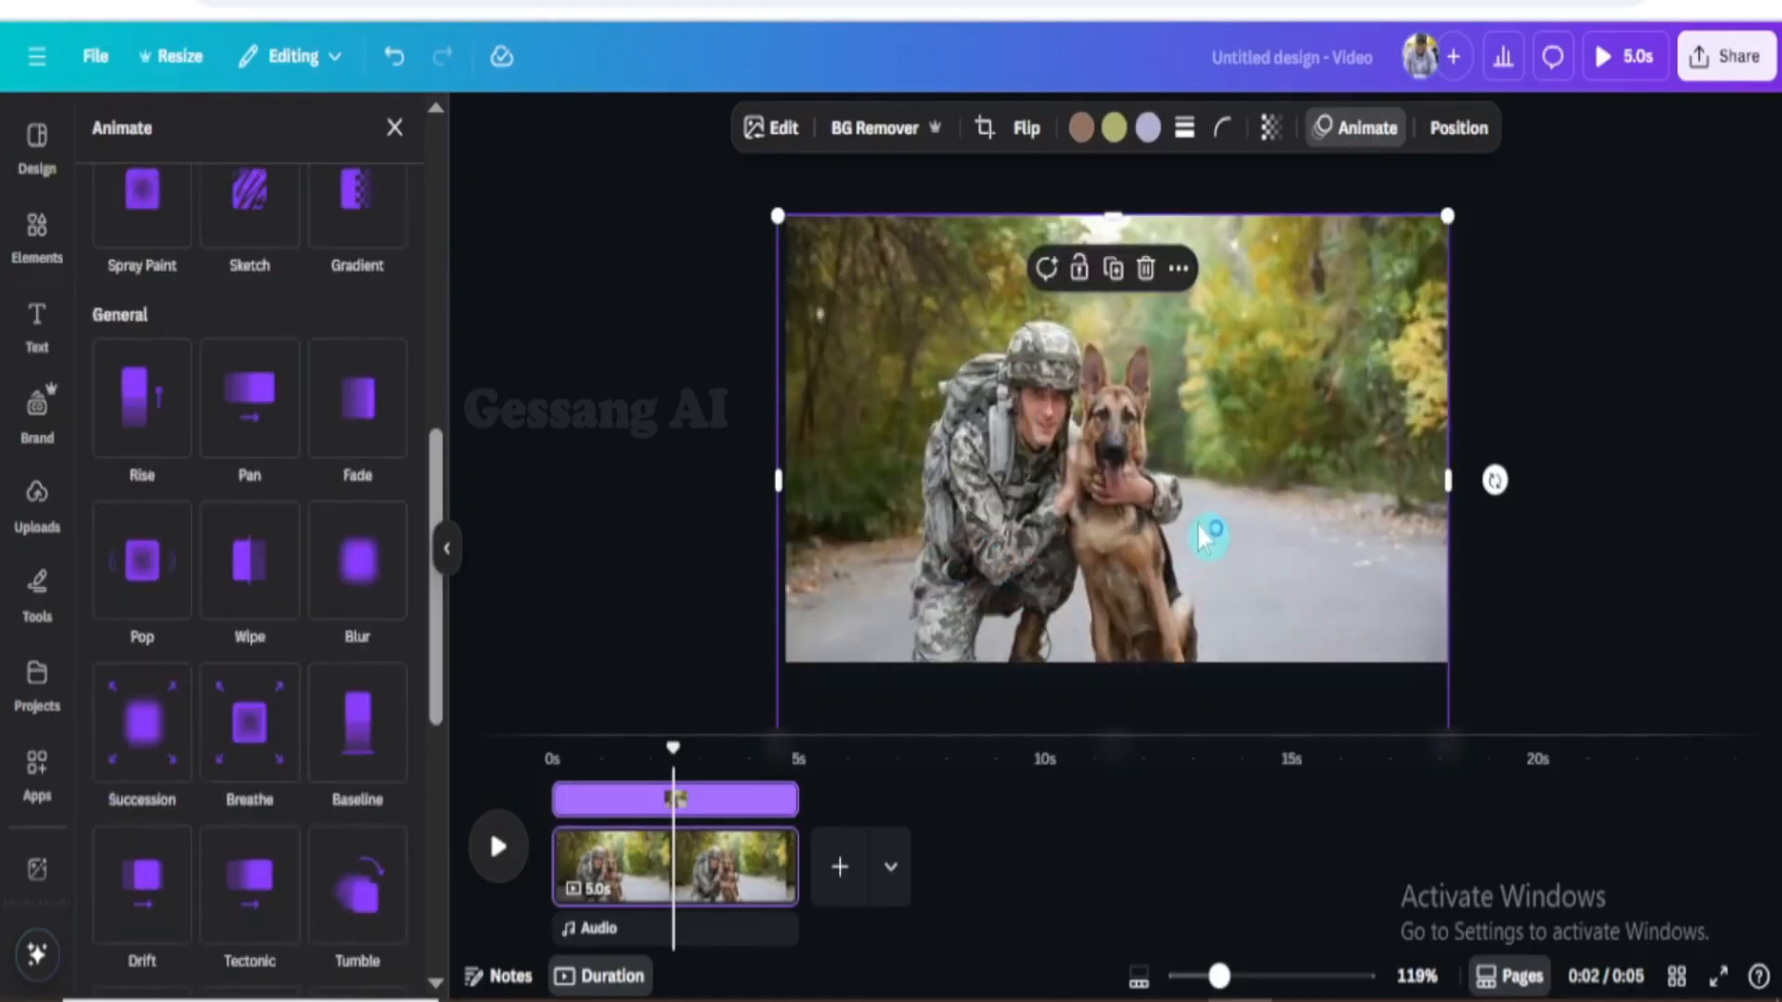
Show the page's layer list and try to move the soldier photo below the black background layer
click(1460, 135)
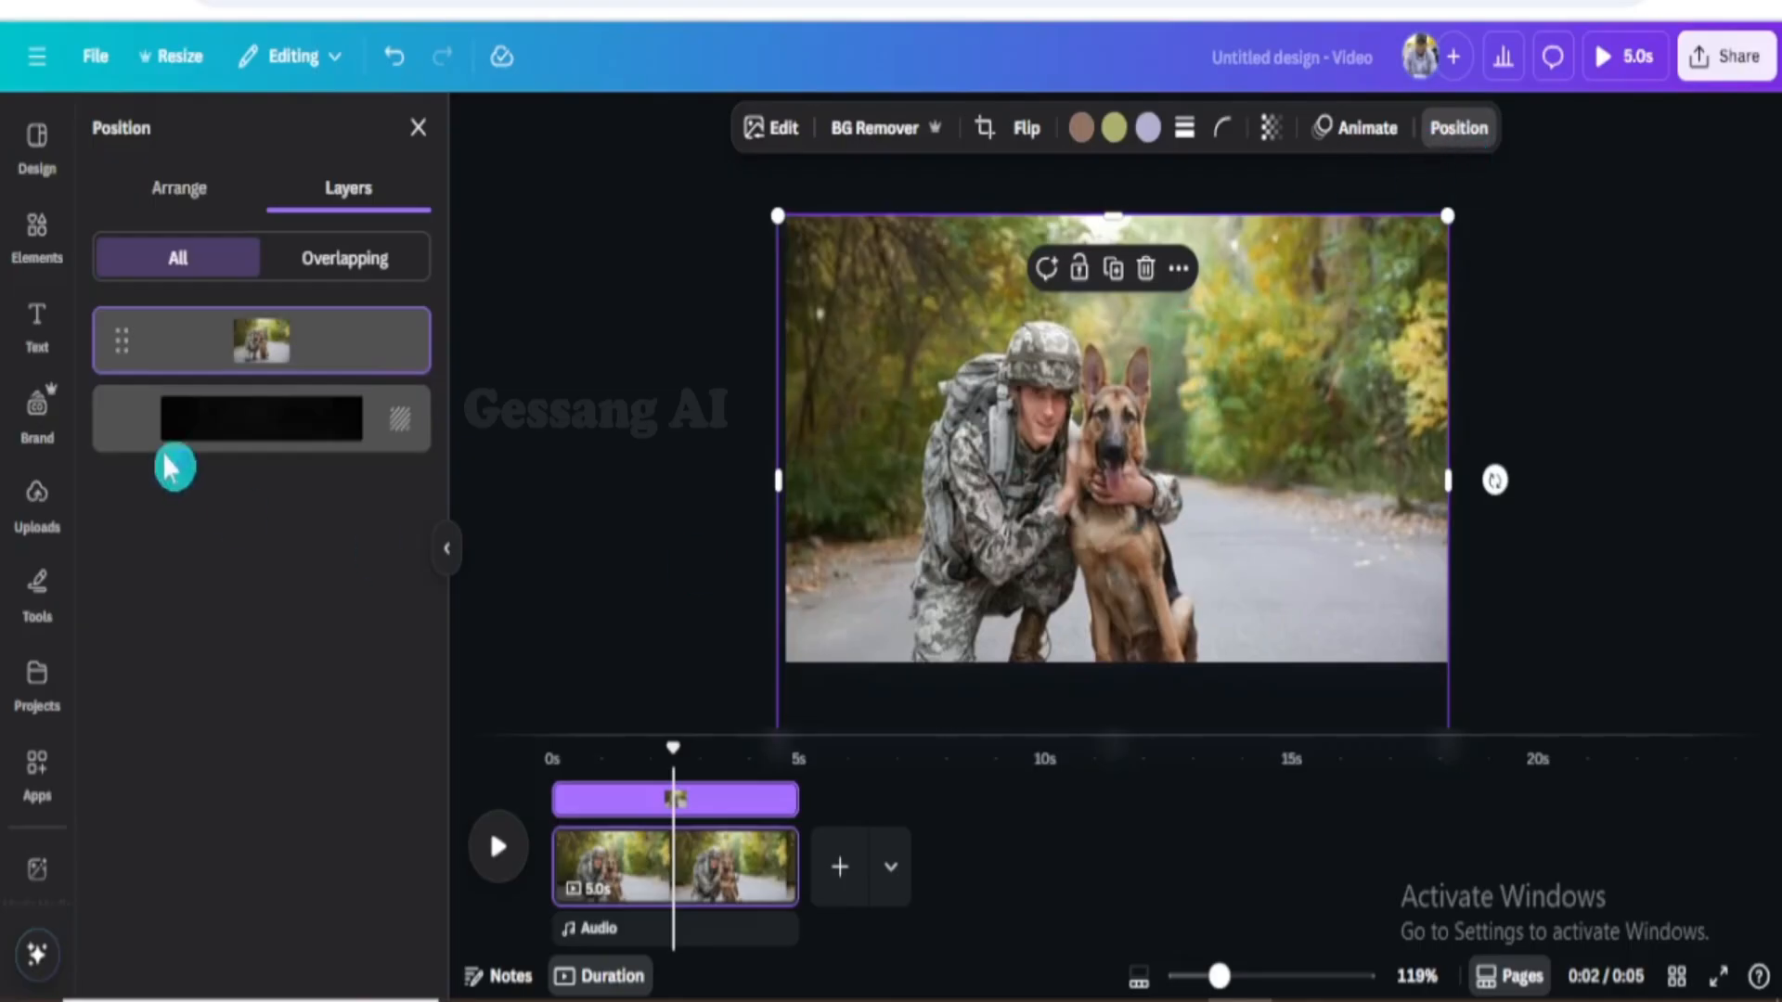
drag(122, 358, 135, 510)
drag(122, 381, 131, 517)
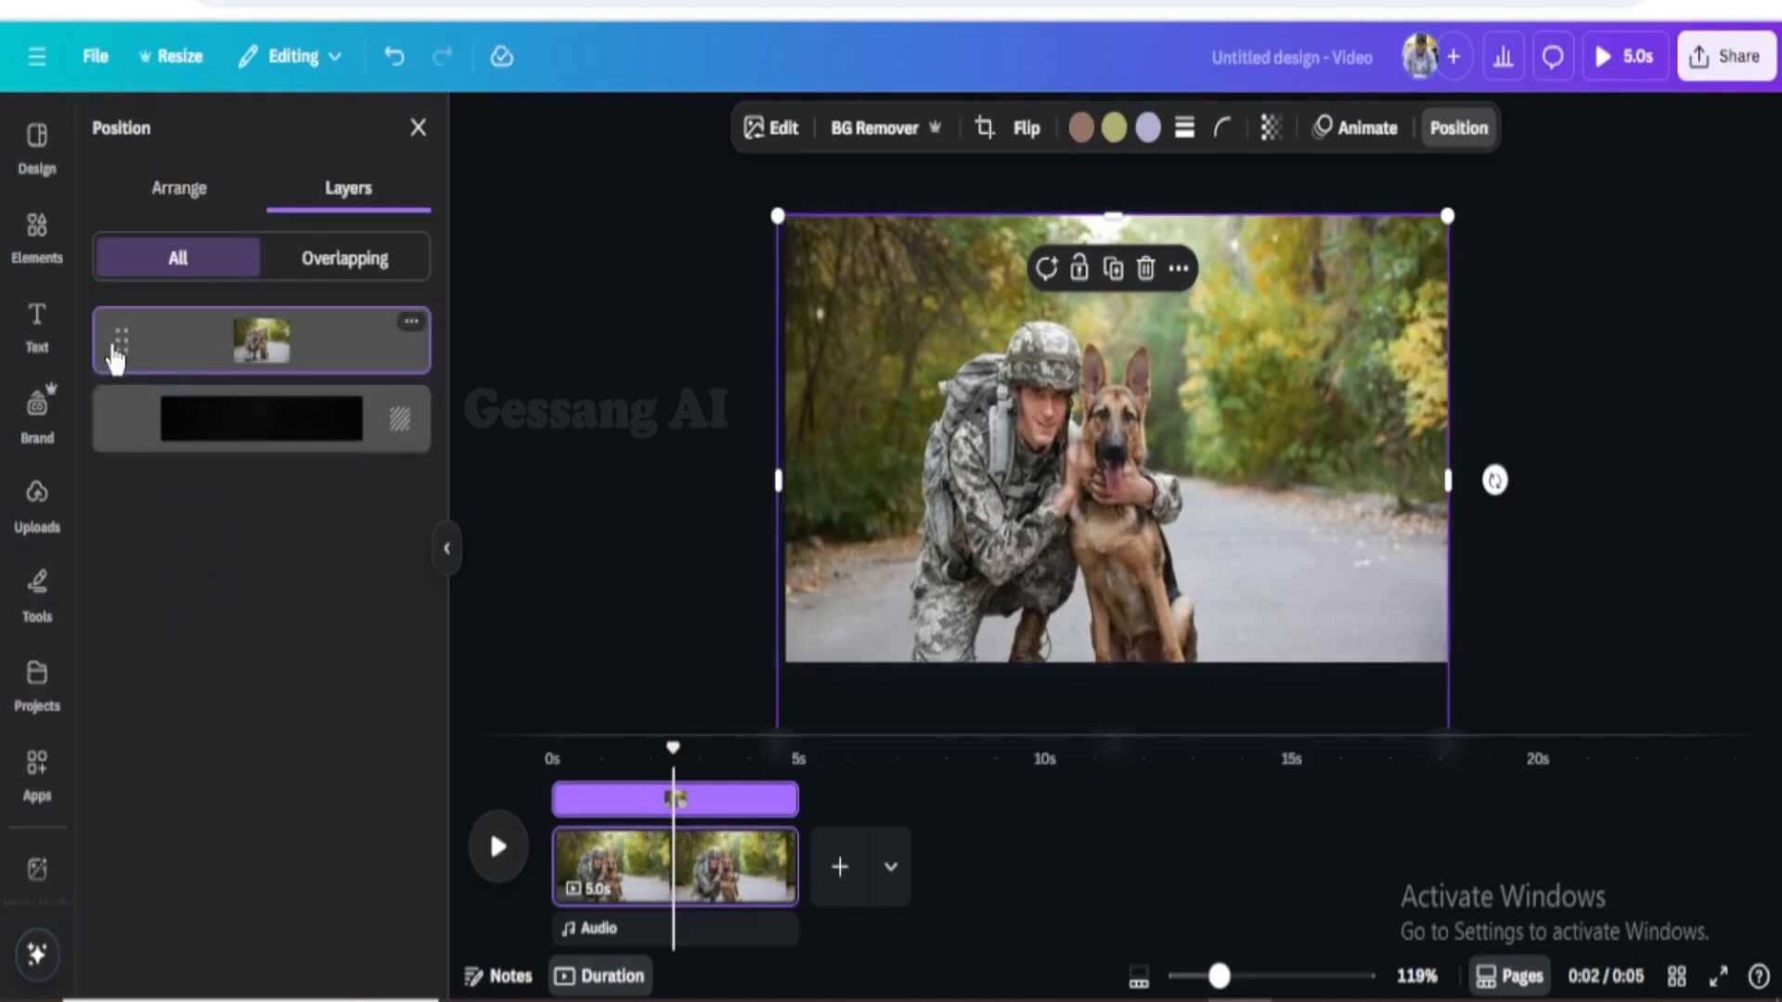
drag(115, 355, 108, 318)
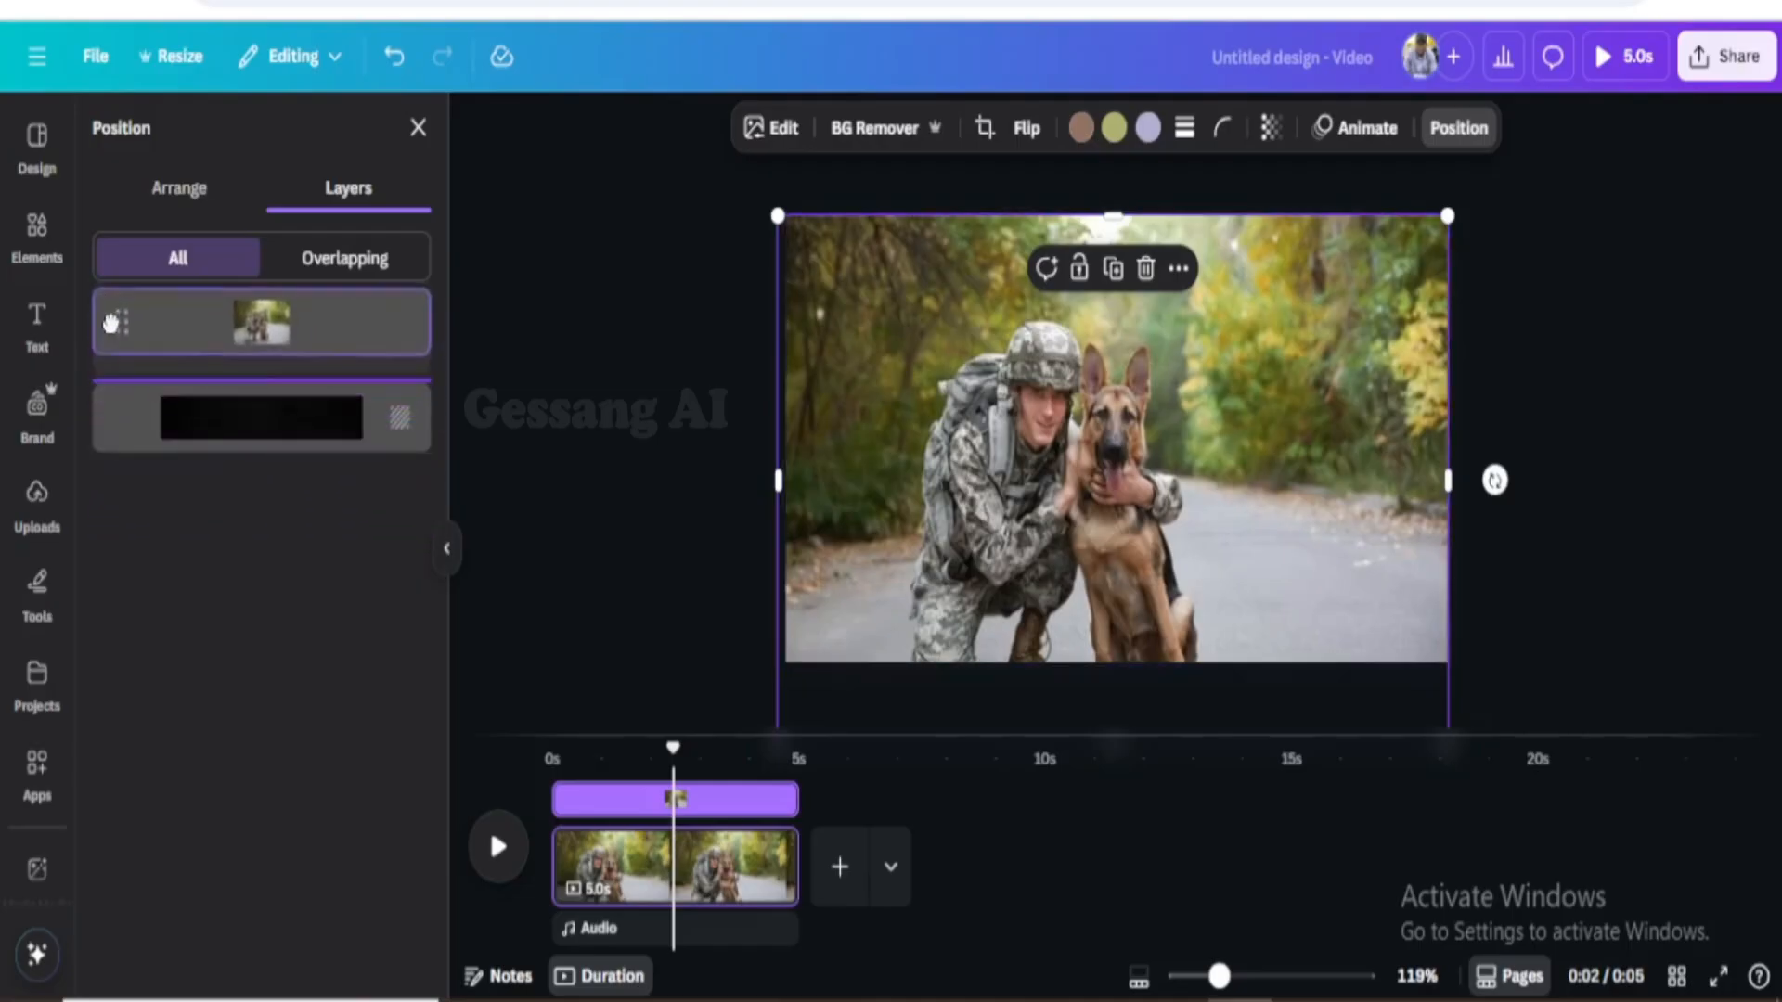
click(144, 533)
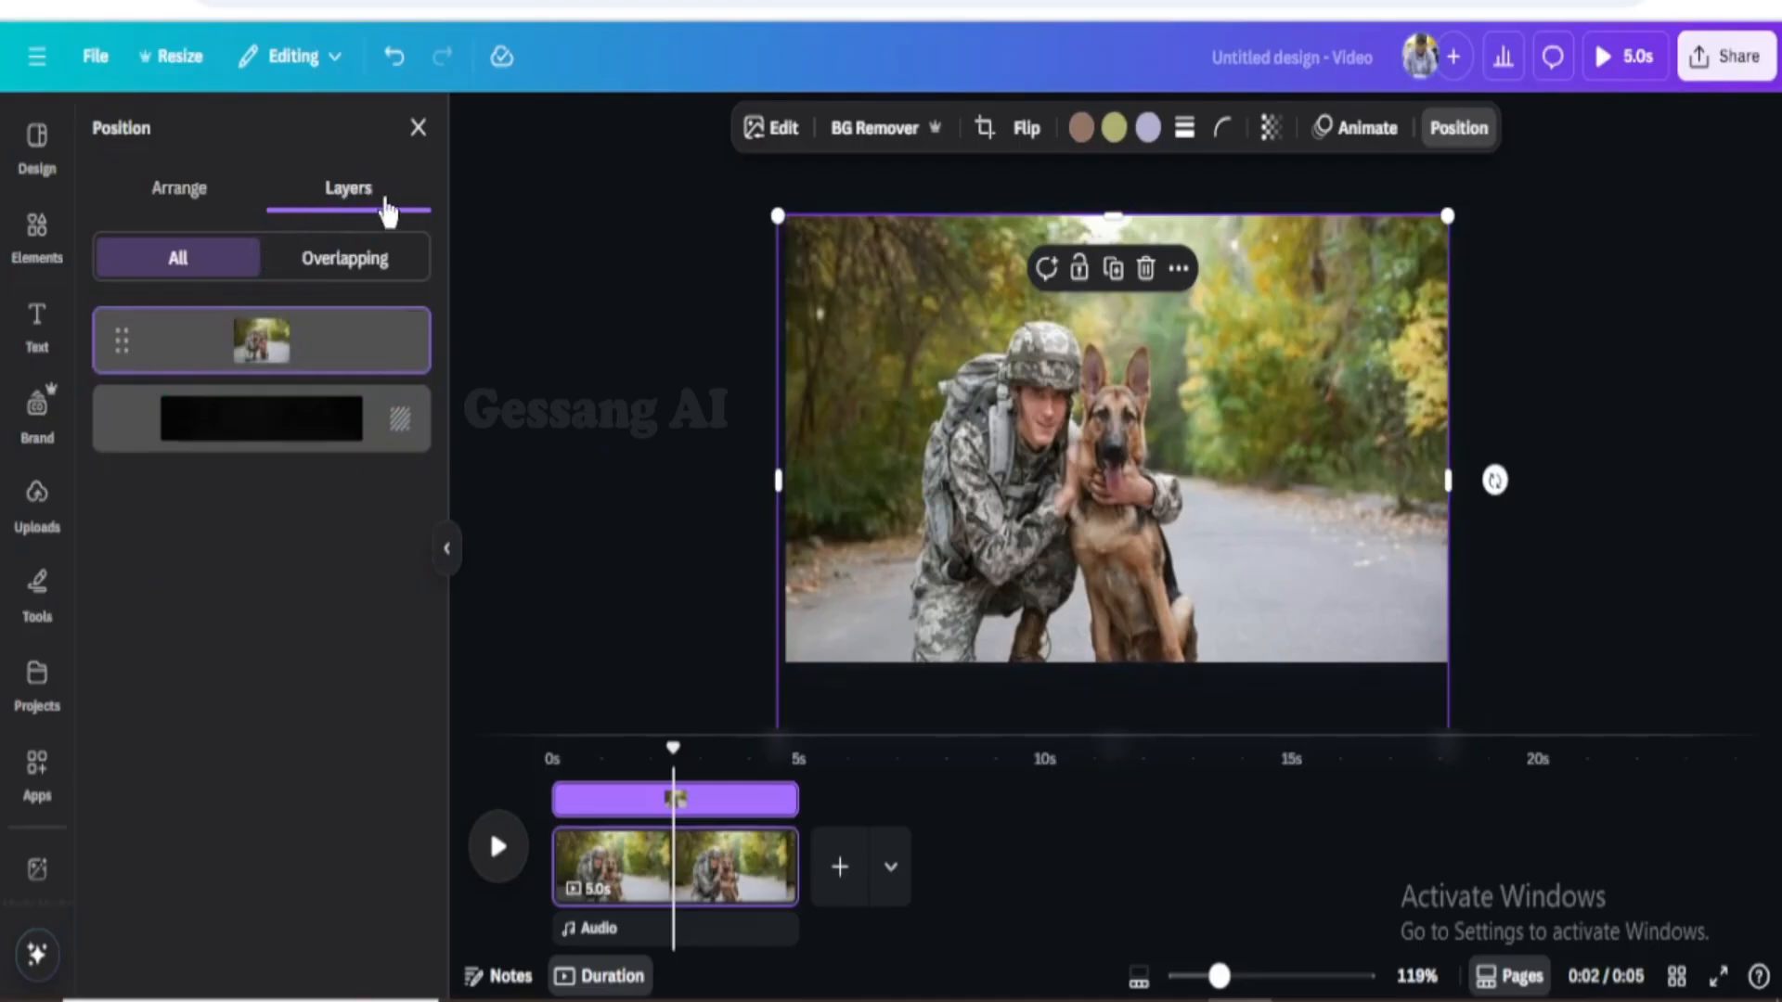
drag(131, 357, 112, 477)
Add a blank second page at the end of the timeline, after the soldier photo page
drag(670, 754, 889, 821)
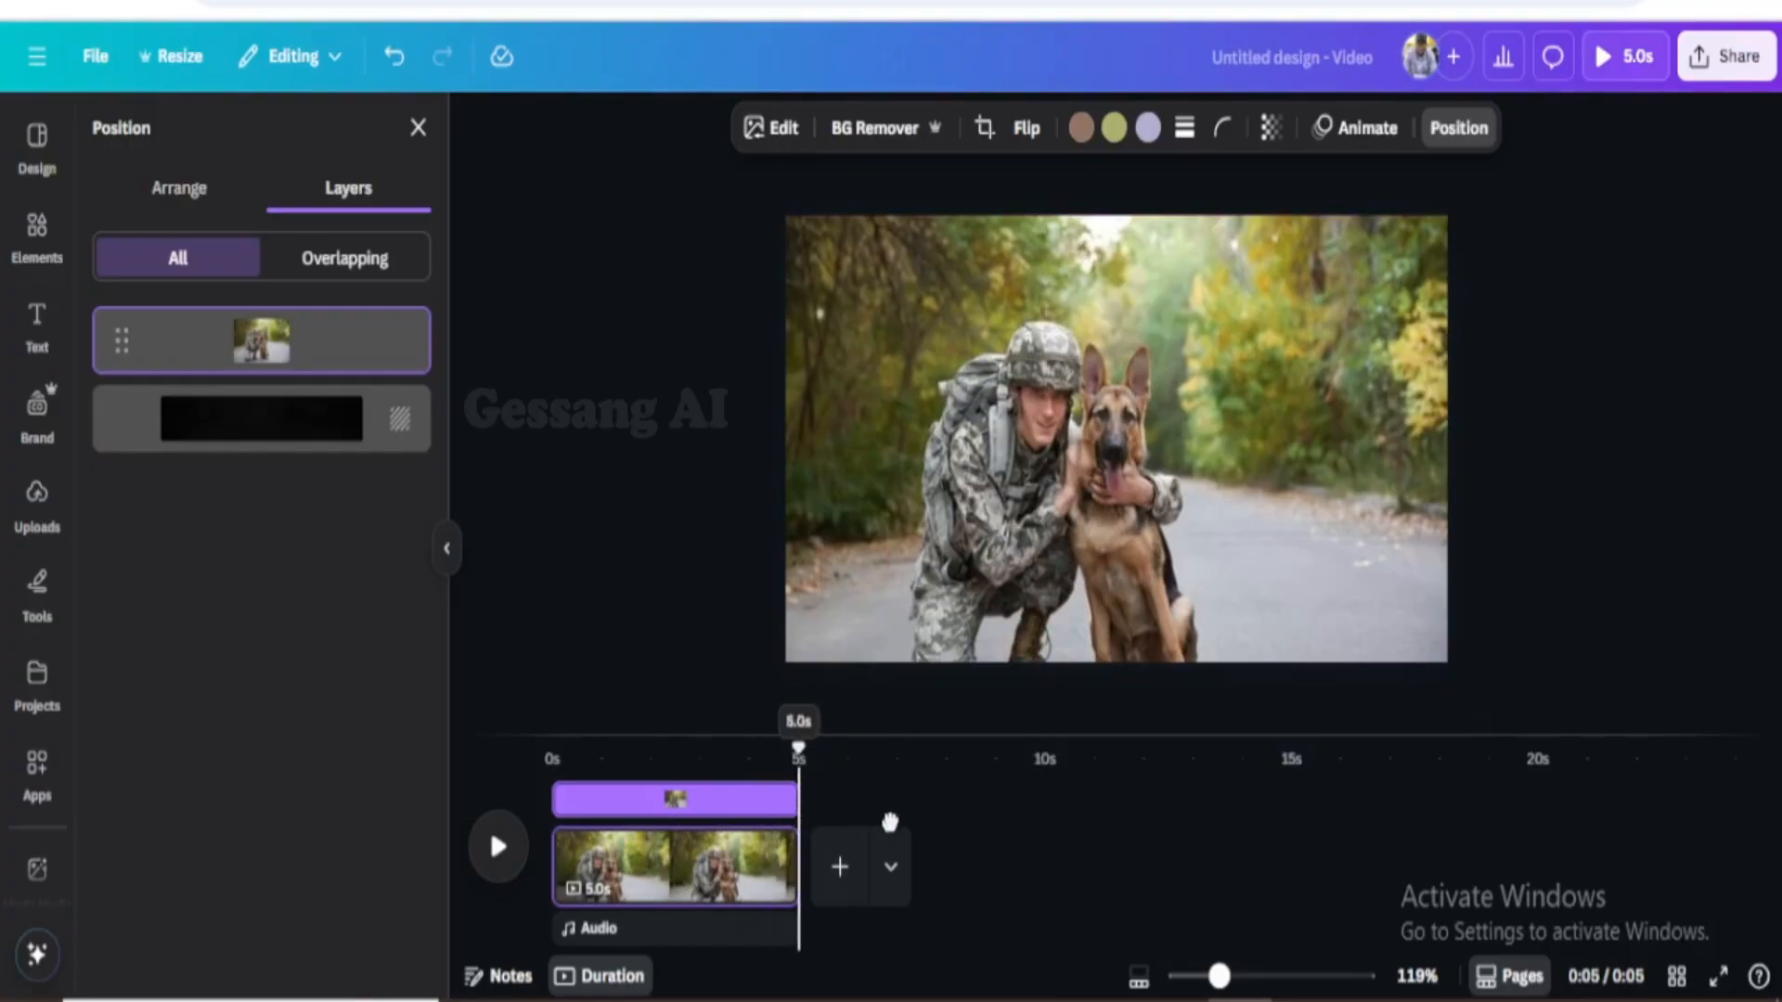
click(840, 869)
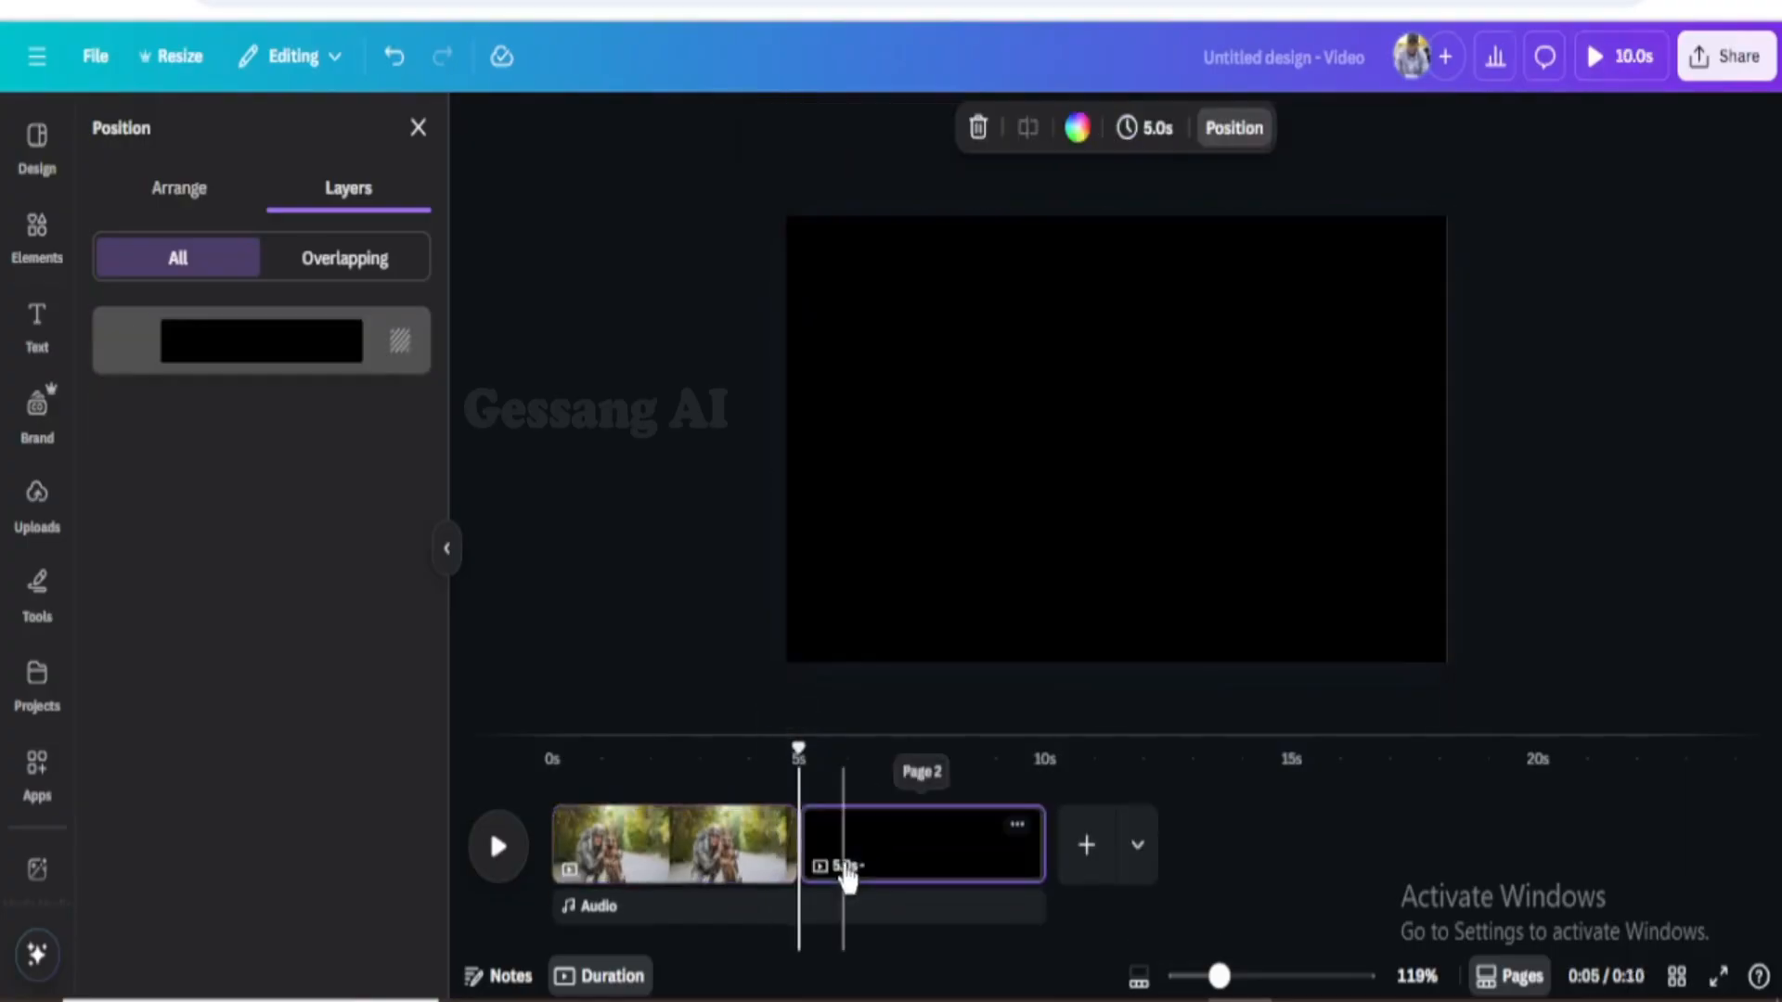
click(1058, 557)
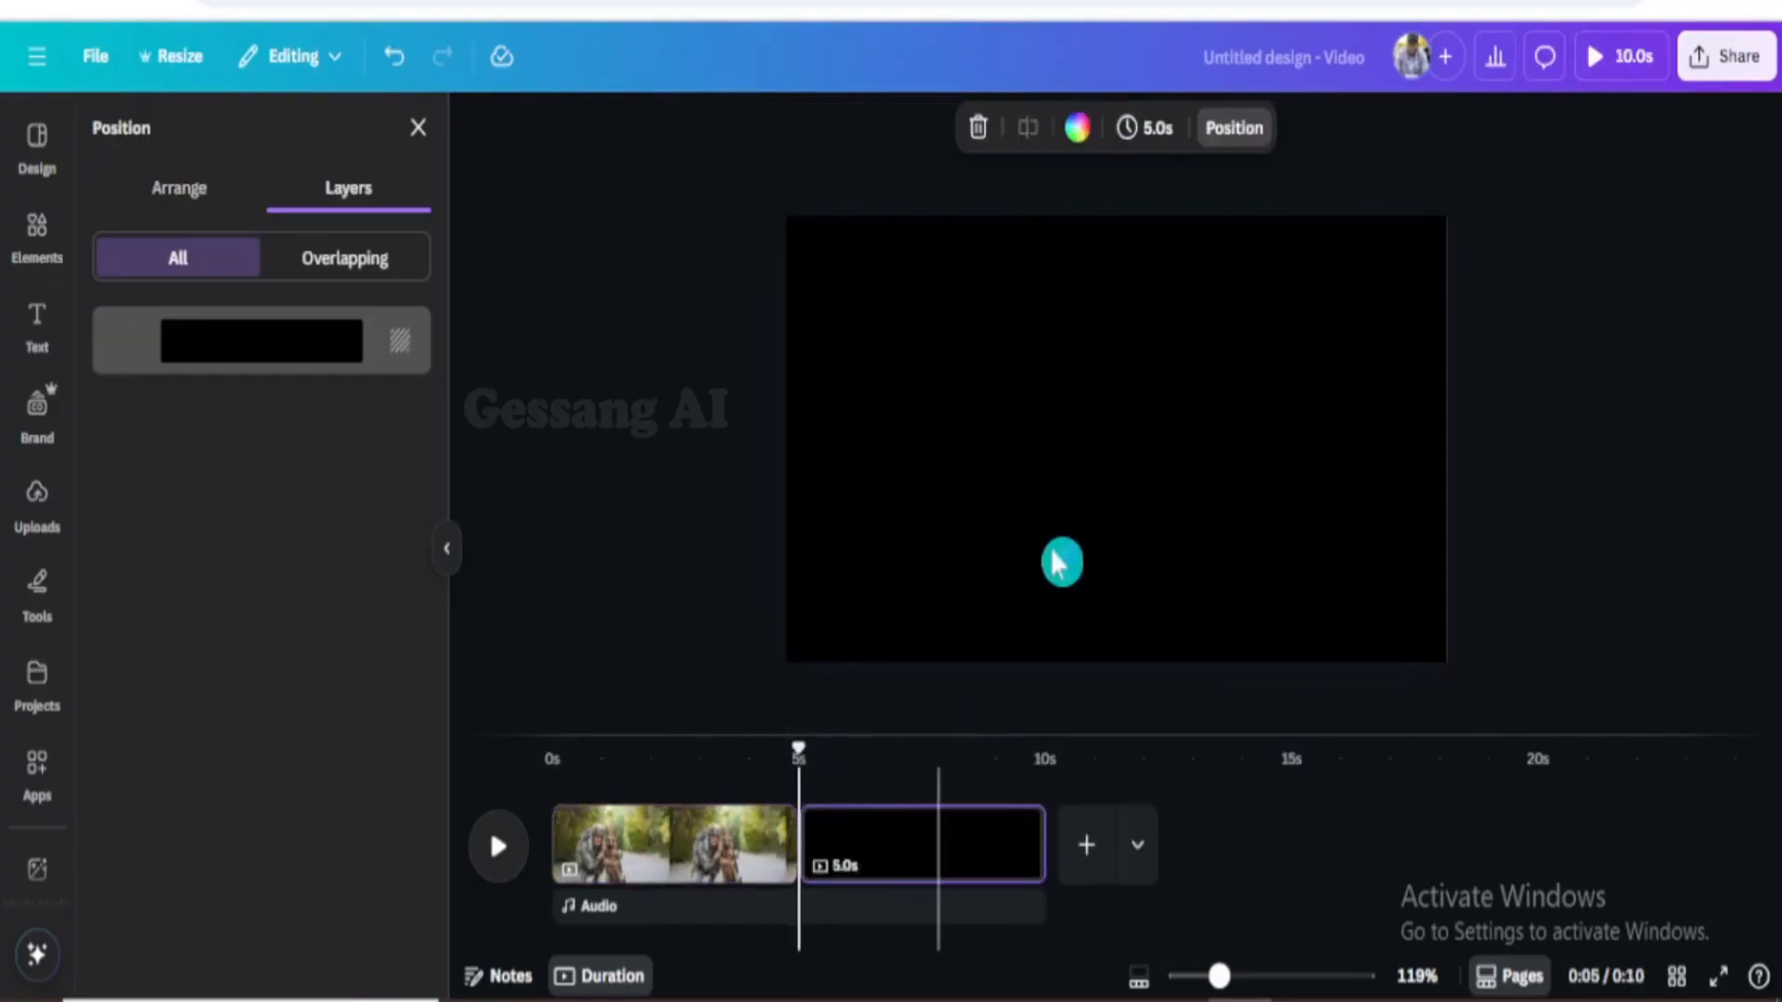
Add the recently used 27-second surgery video to the second page, move it to the page's upper-left corner, and enlarge it to cover the page
click(33, 260)
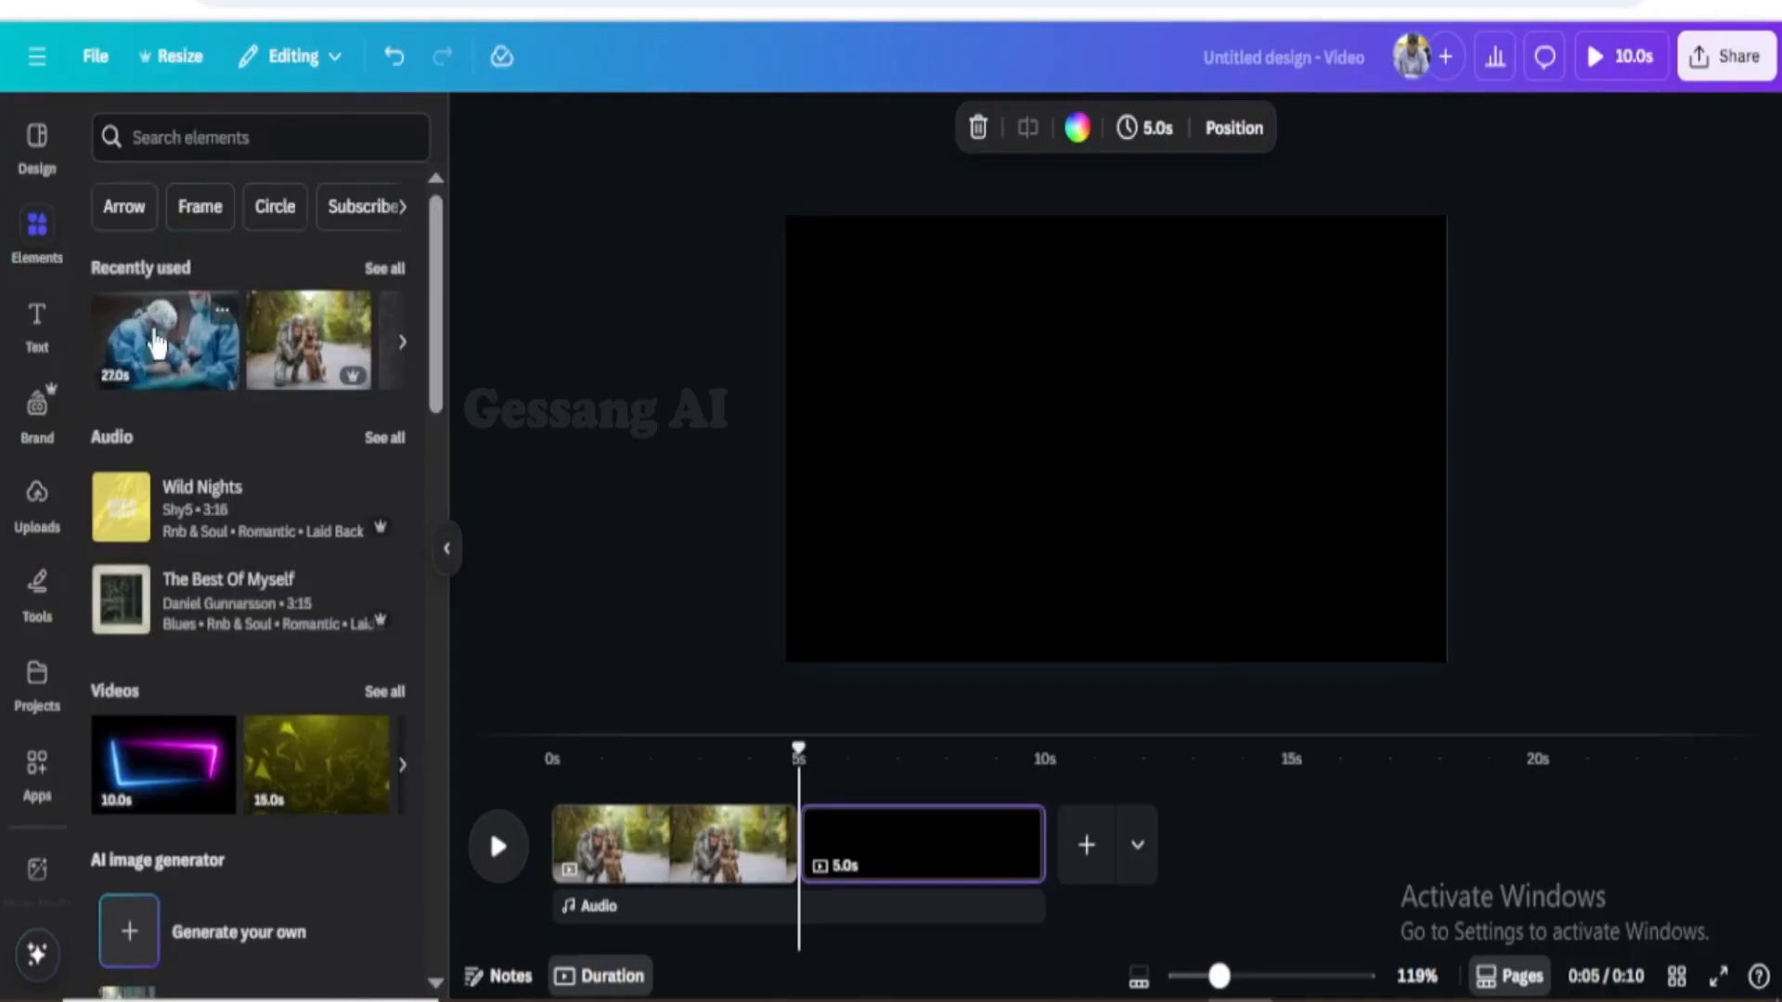
click(155, 344)
click(1086, 478)
drag(1085, 478, 1014, 411)
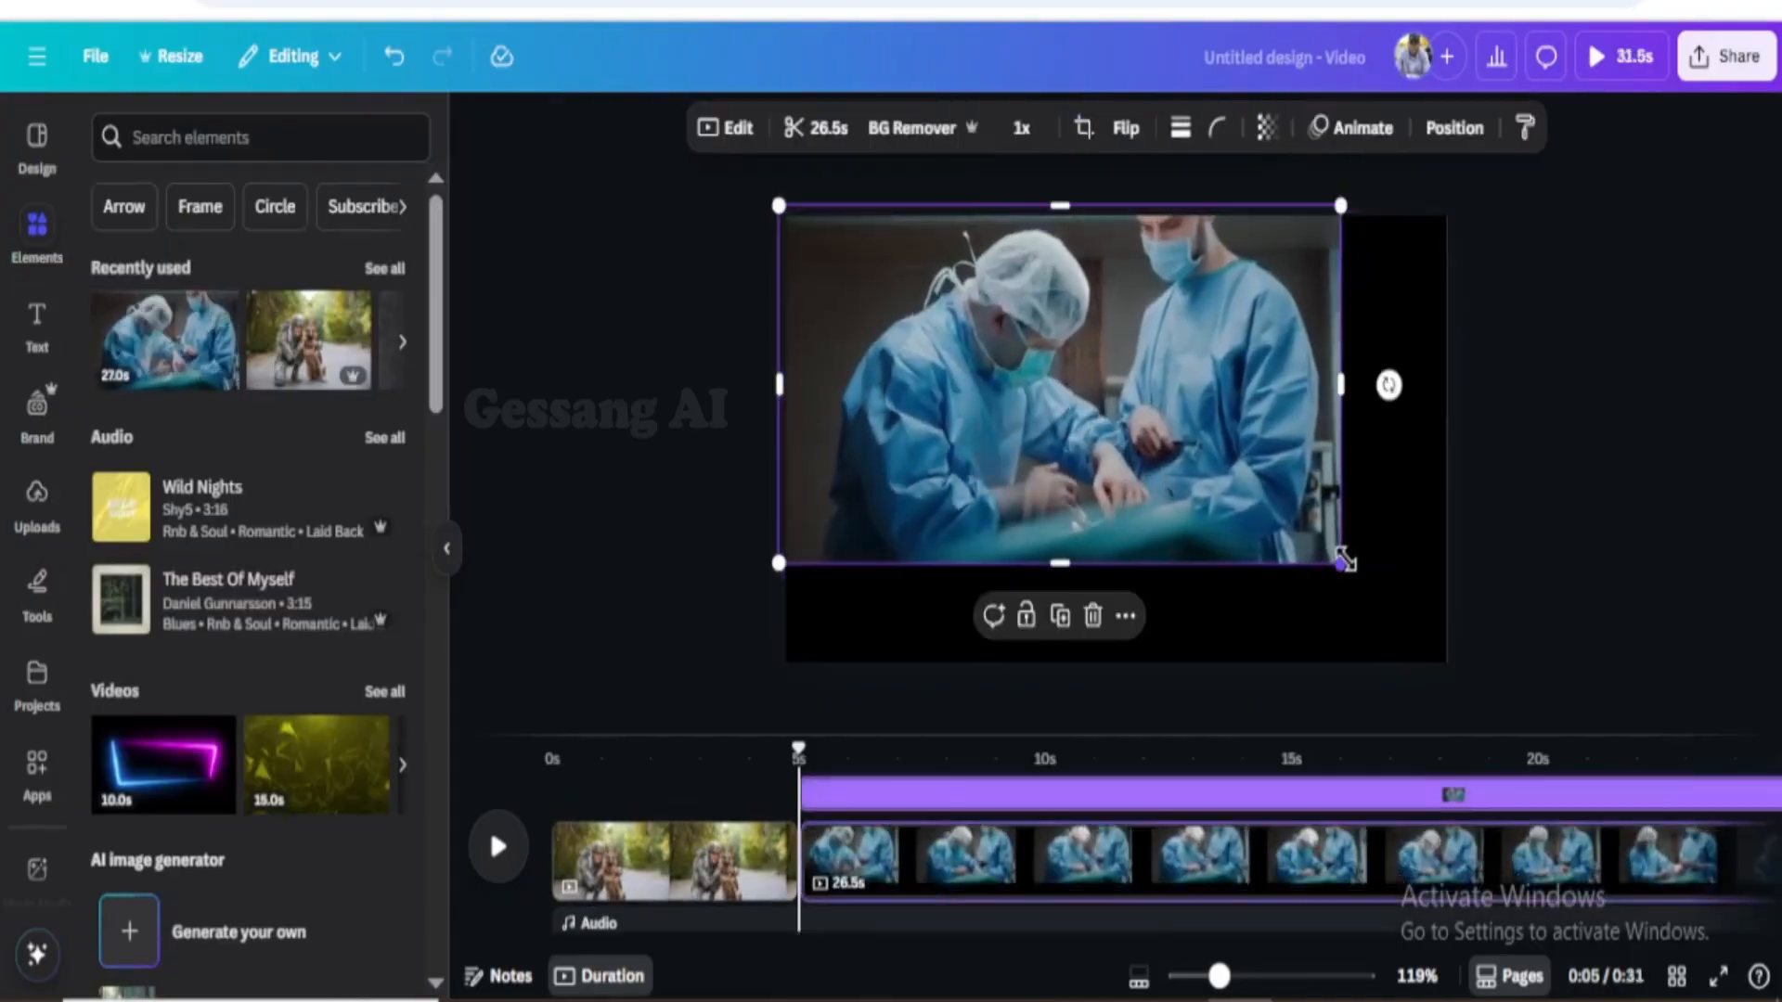
drag(1342, 560, 1494, 705)
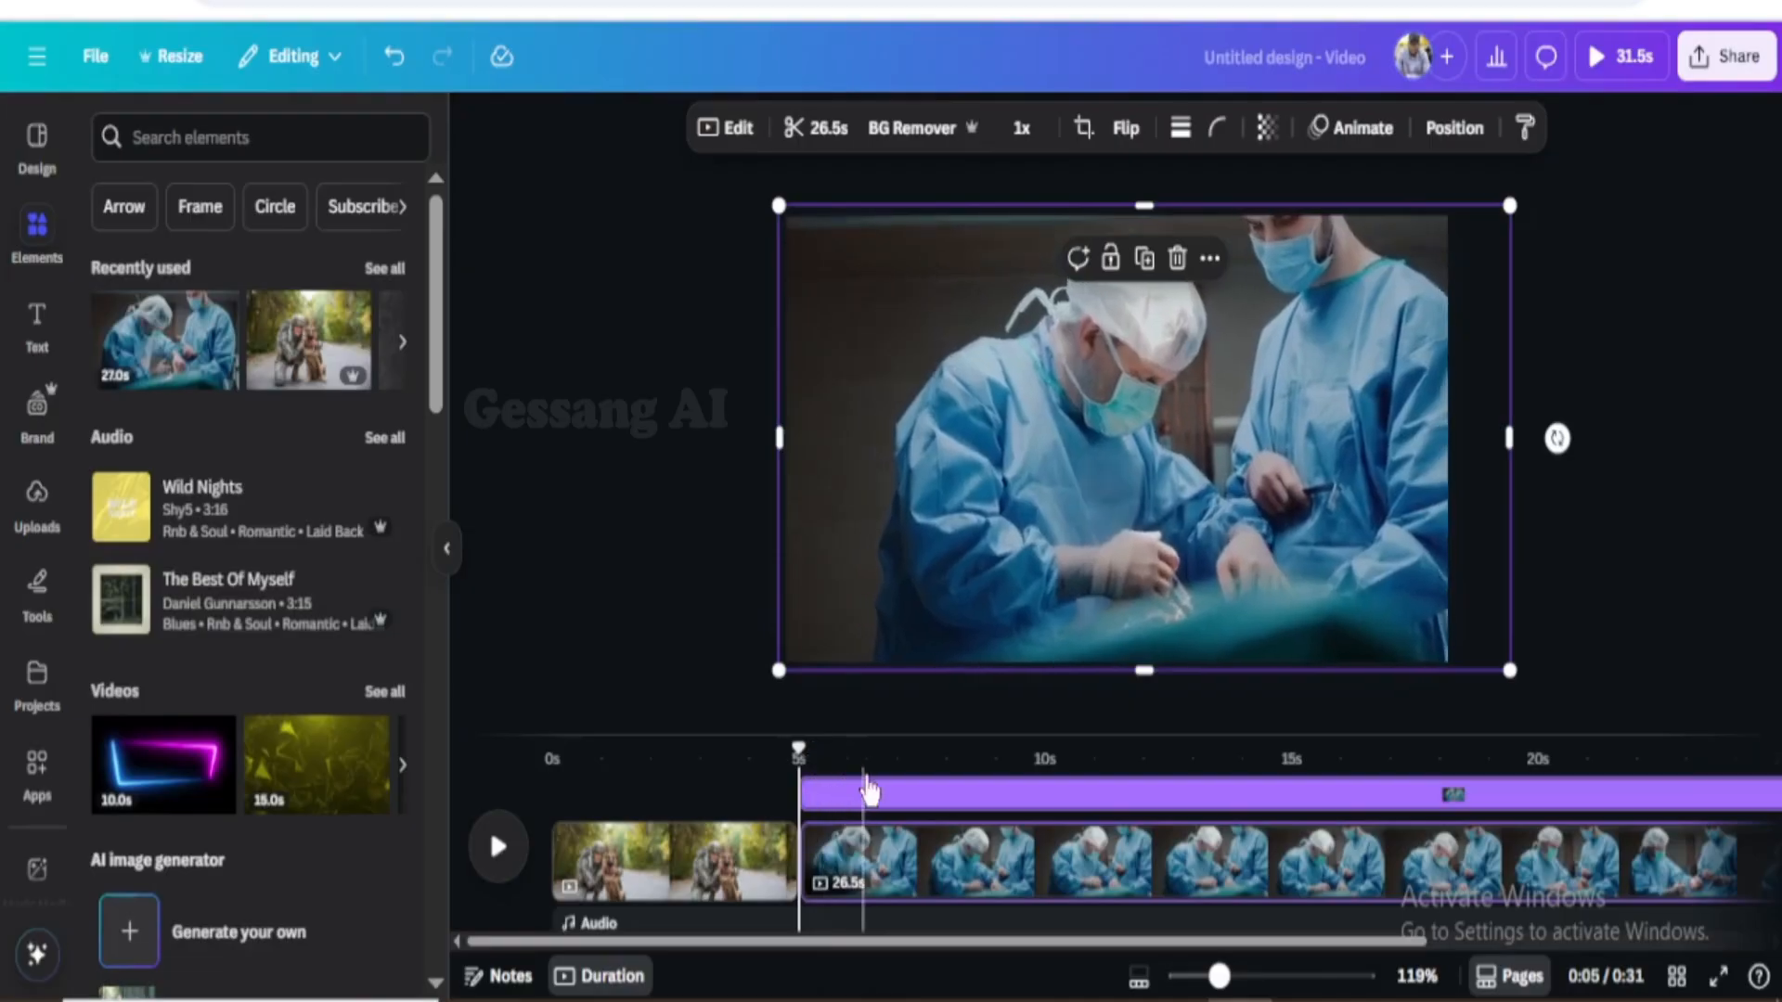
Split the surgery video page at about 16.7 seconds on the timeline and delete the part after the split
click(876, 804)
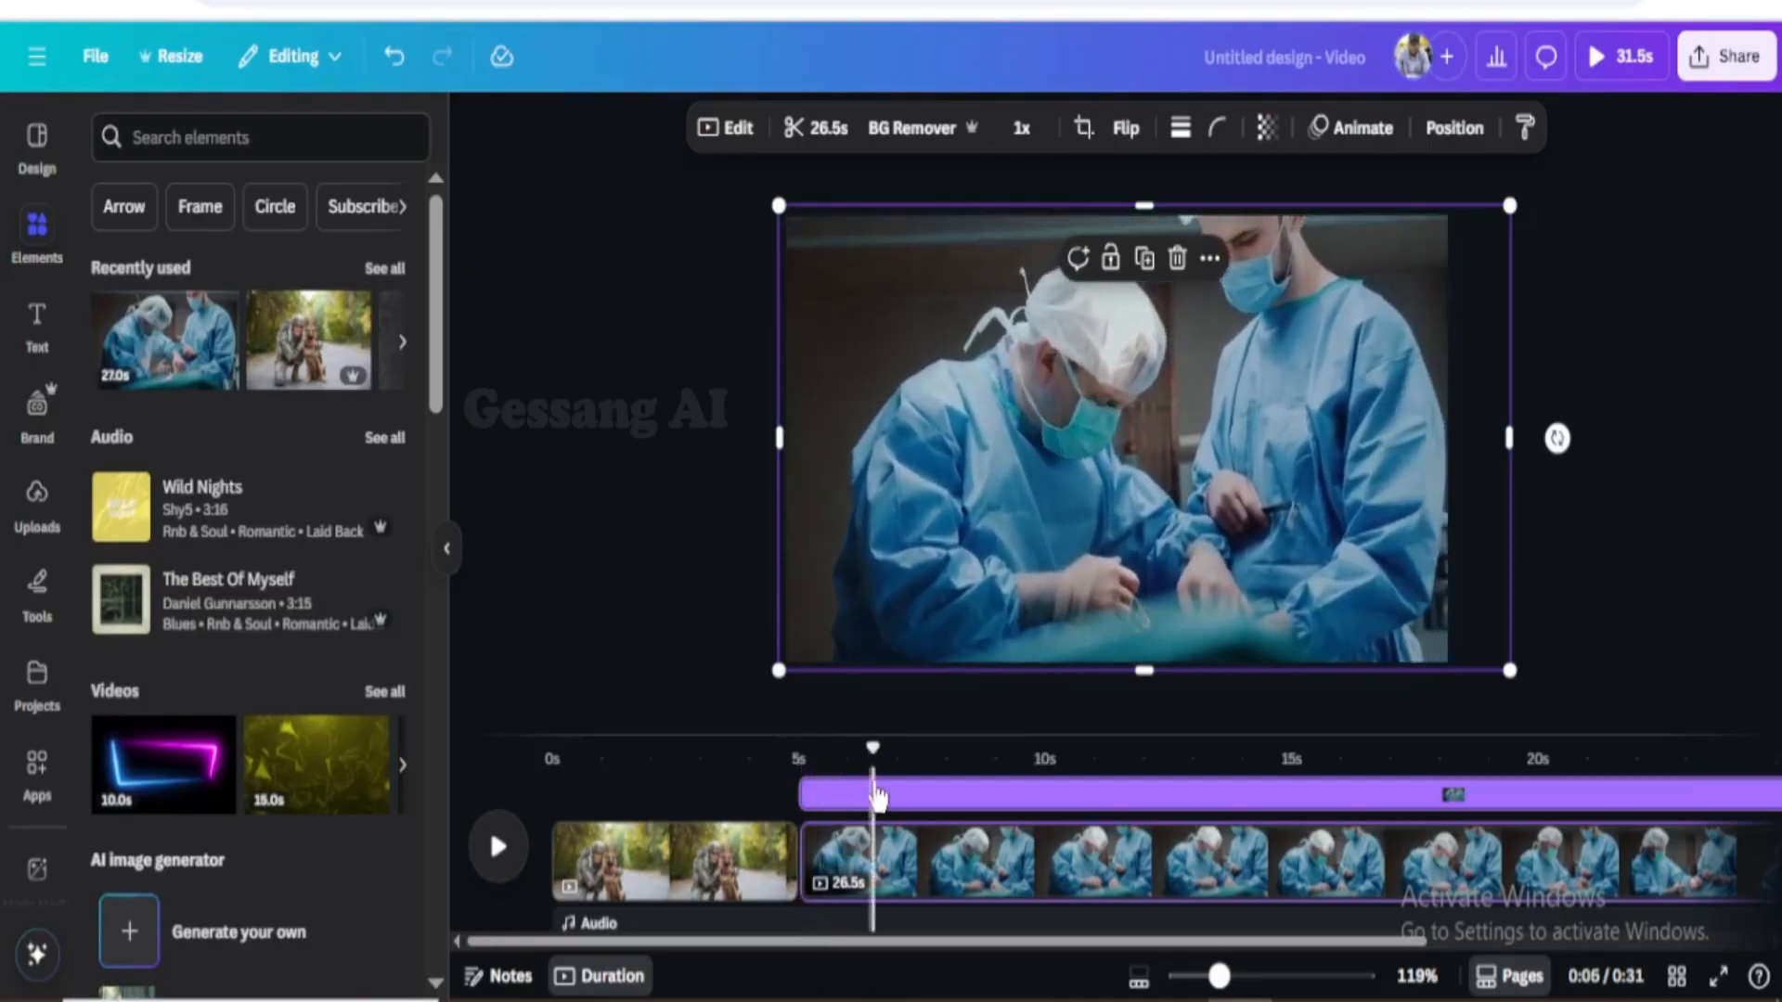
drag(873, 750, 1391, 819)
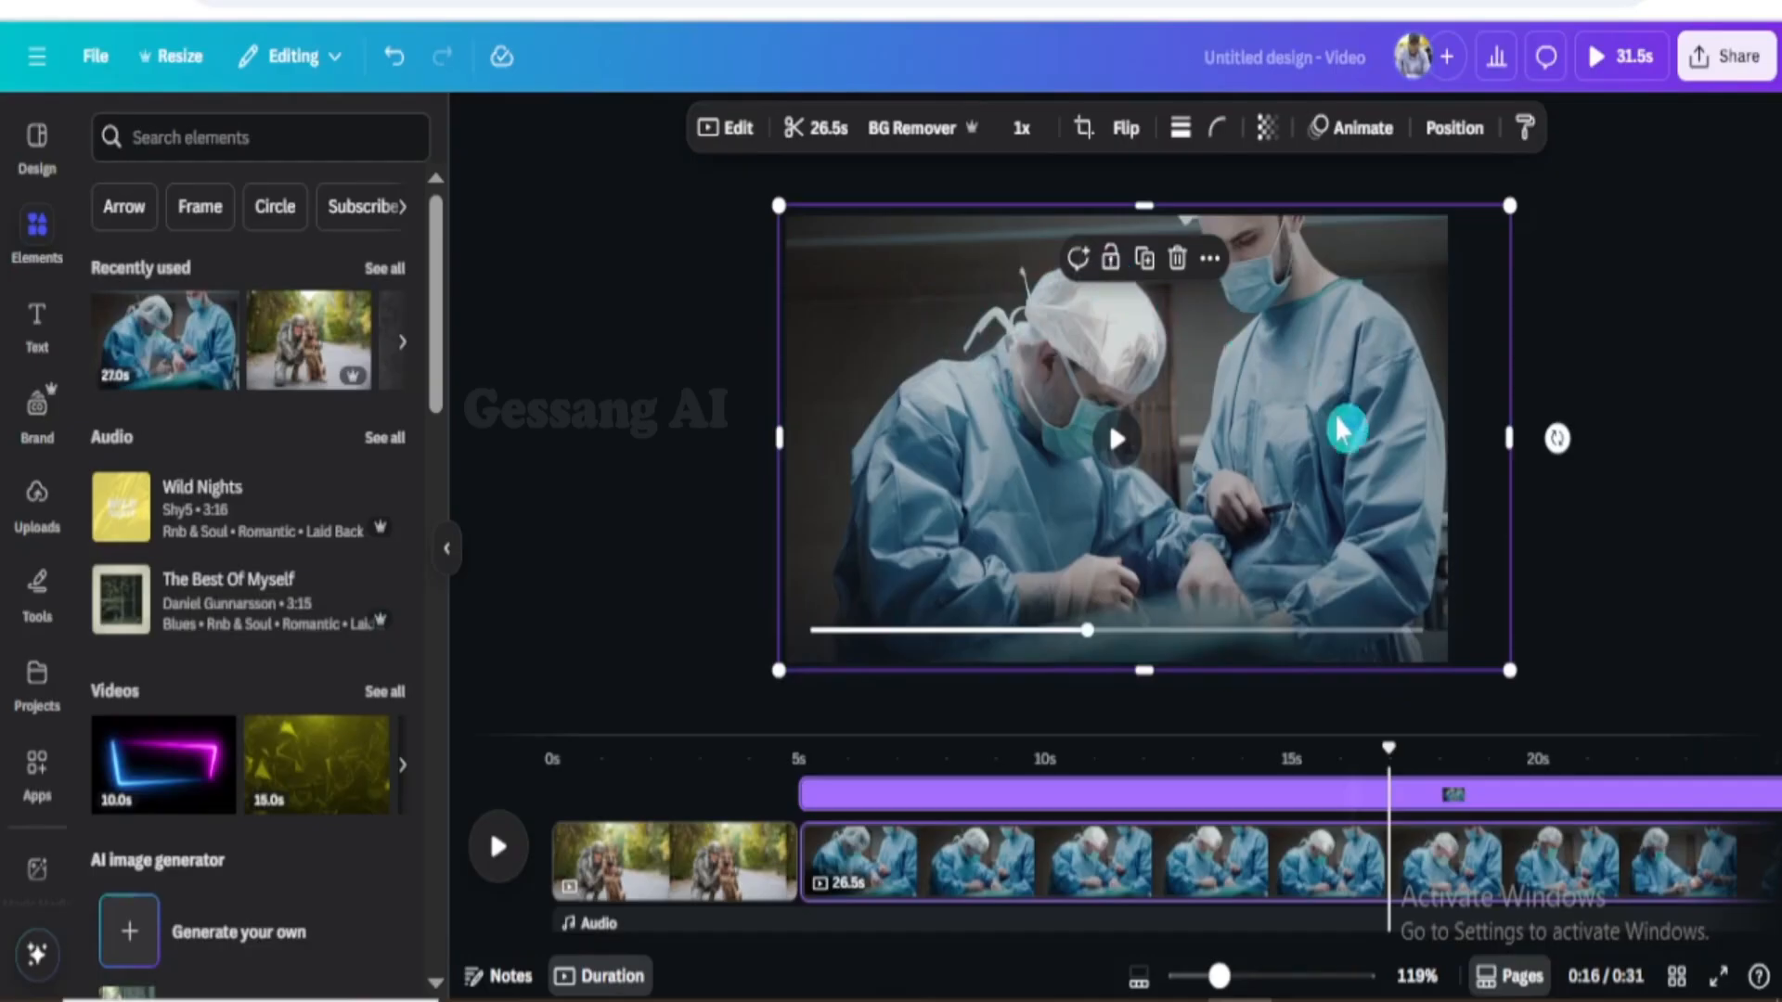
click(1370, 862)
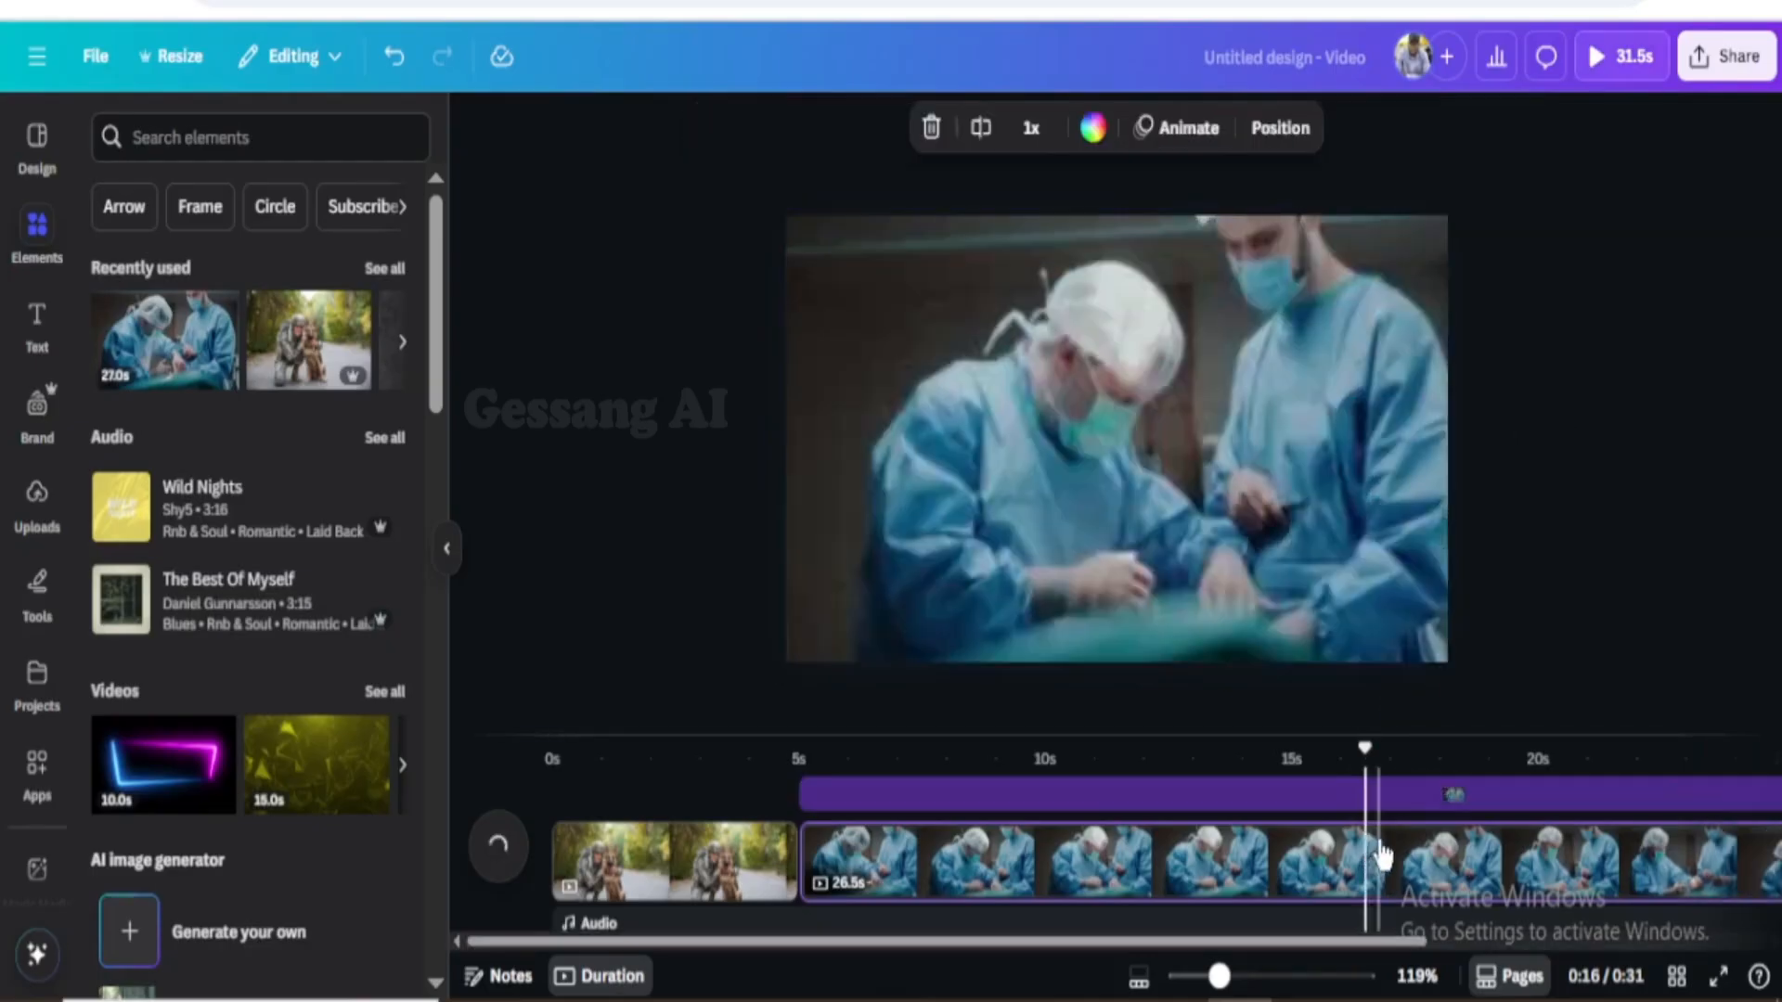
click(979, 132)
click(1466, 816)
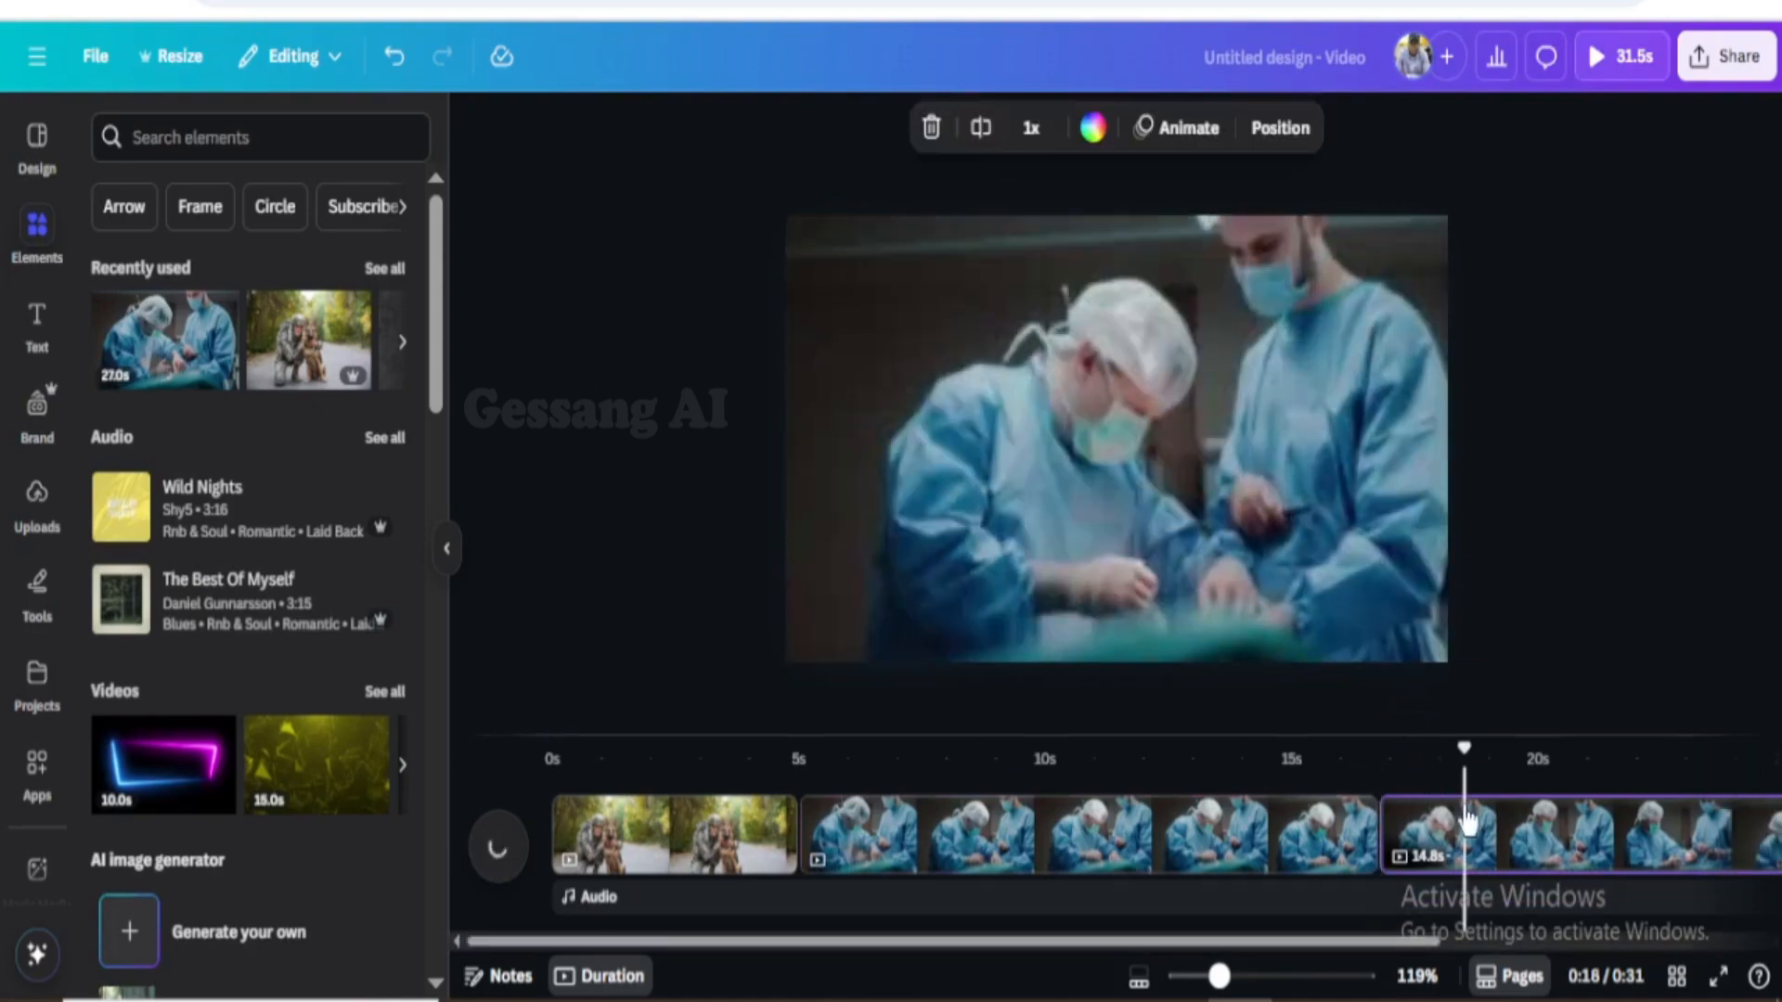
click(931, 128)
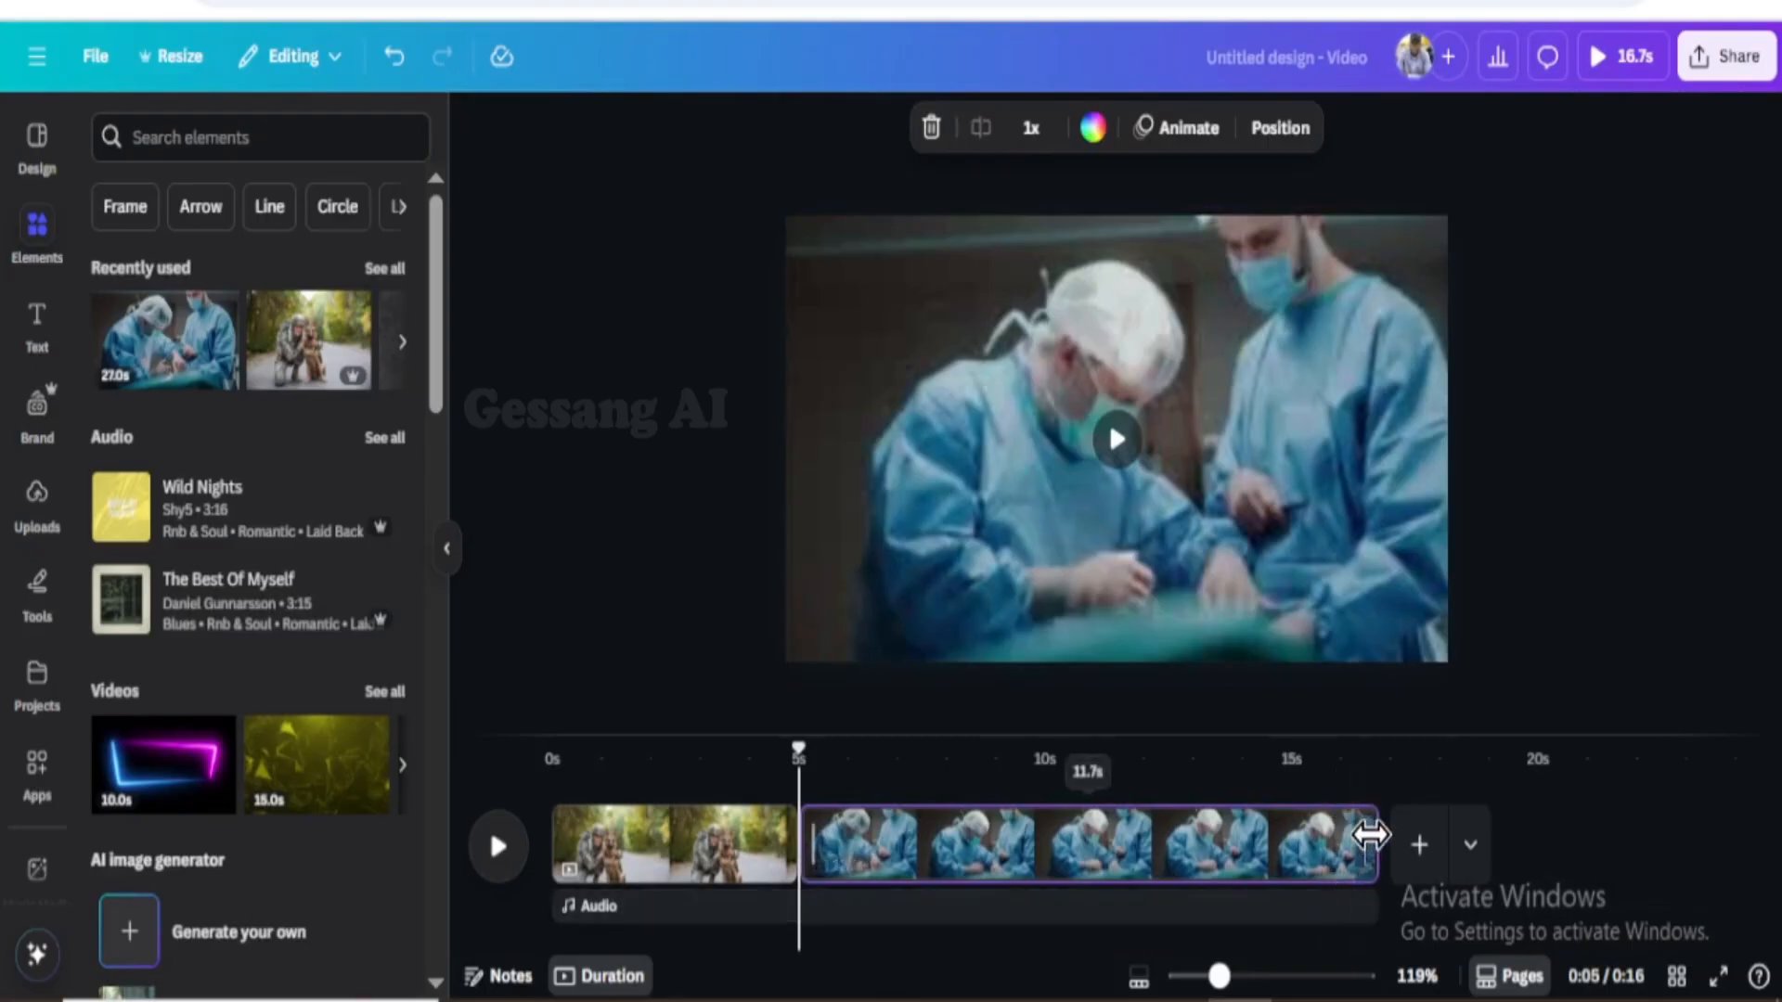
Trim the end of the surgery video page to a duration of 8.6 seconds and scrub through the trimmed clip
drag(1364, 835, 1135, 869)
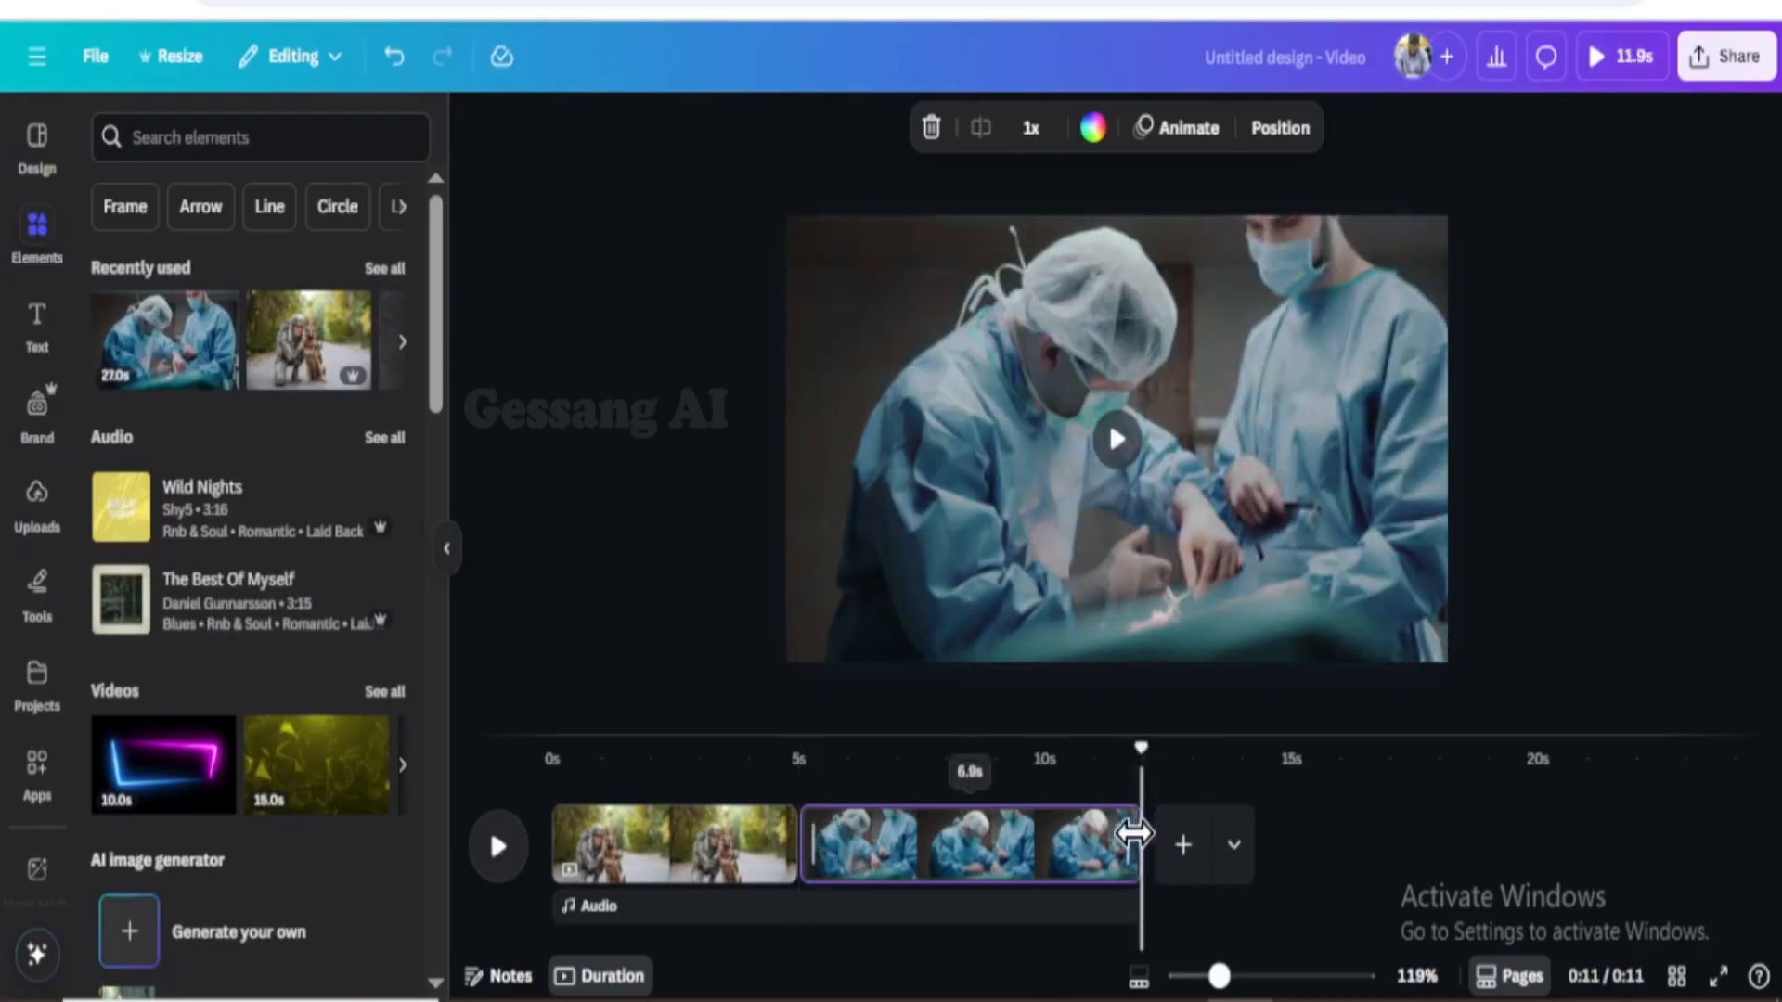
drag(1134, 833, 1221, 842)
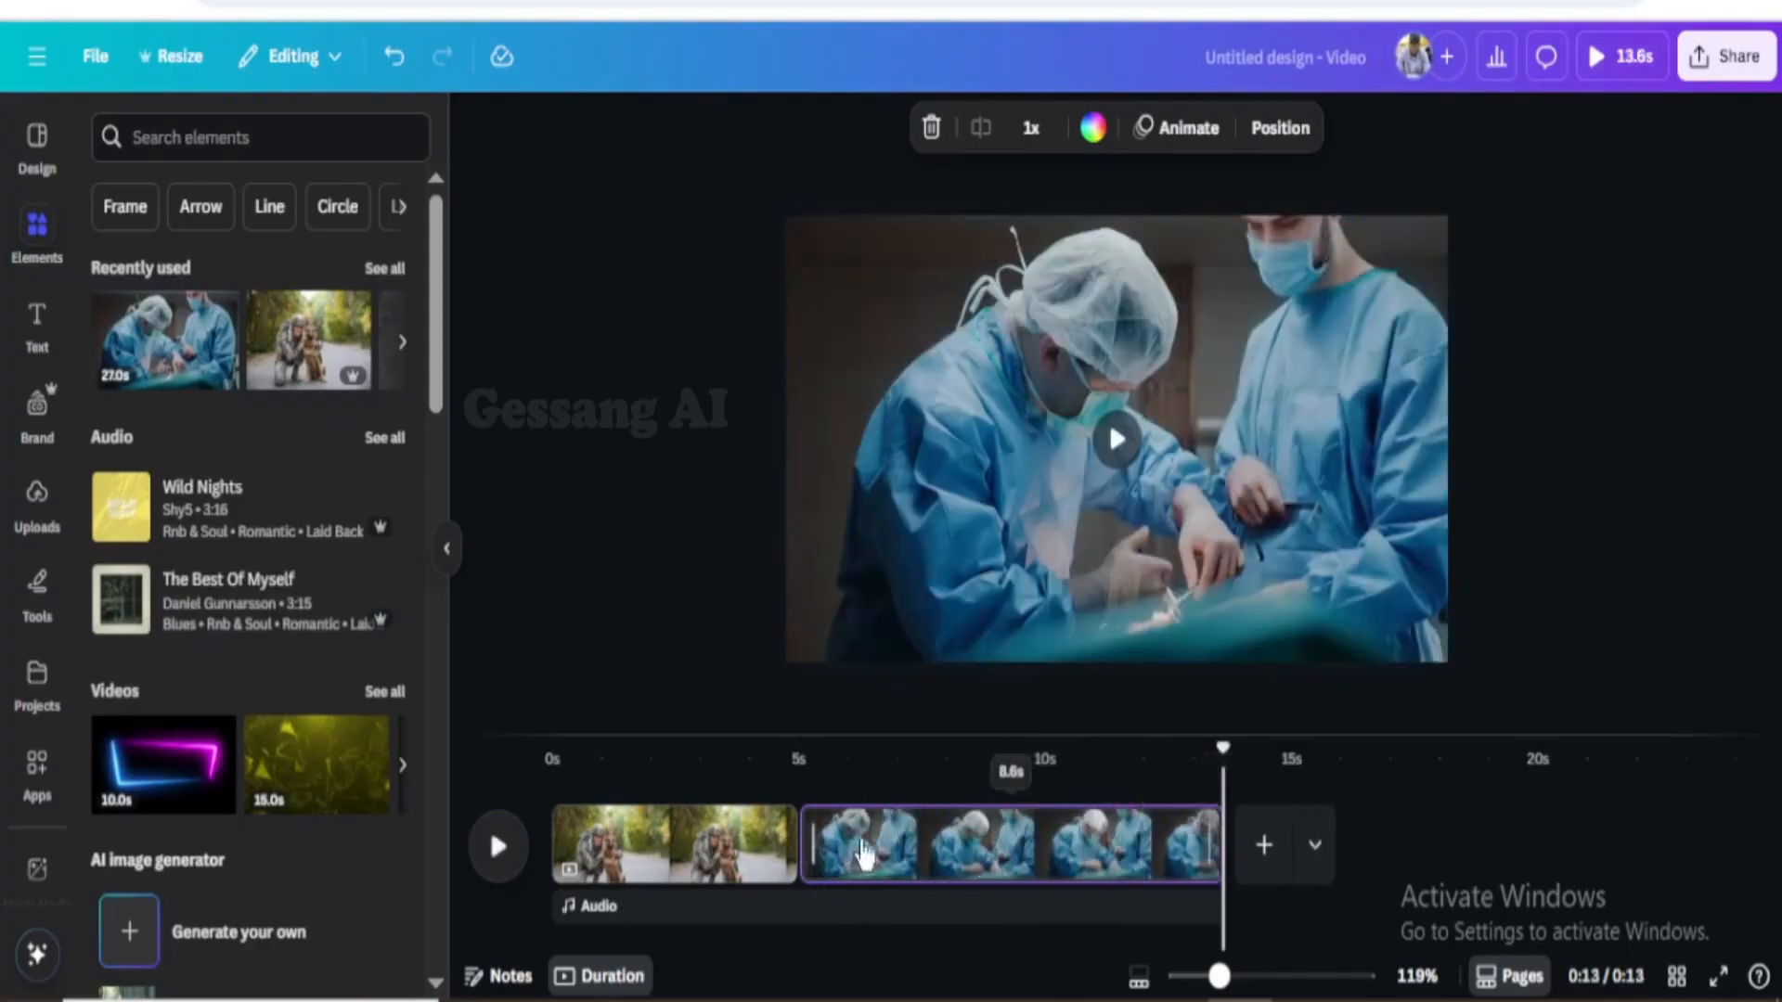
click(1143, 762)
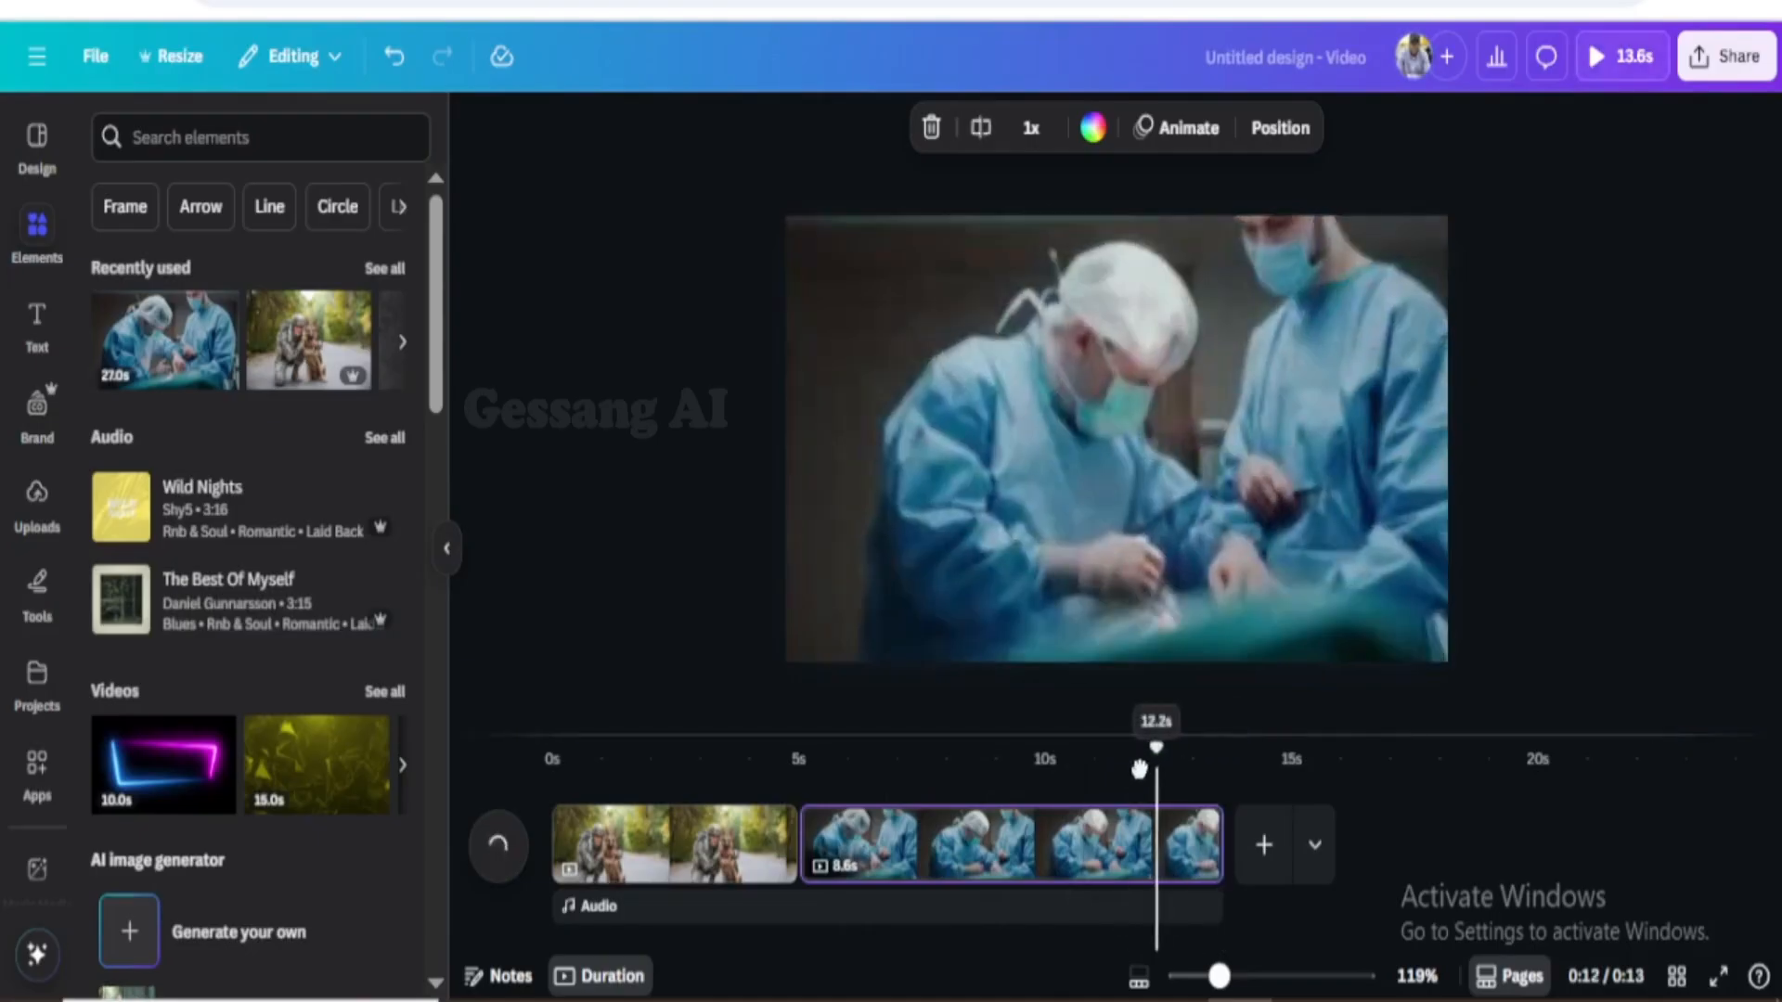
drag(1139, 769, 1041, 766)
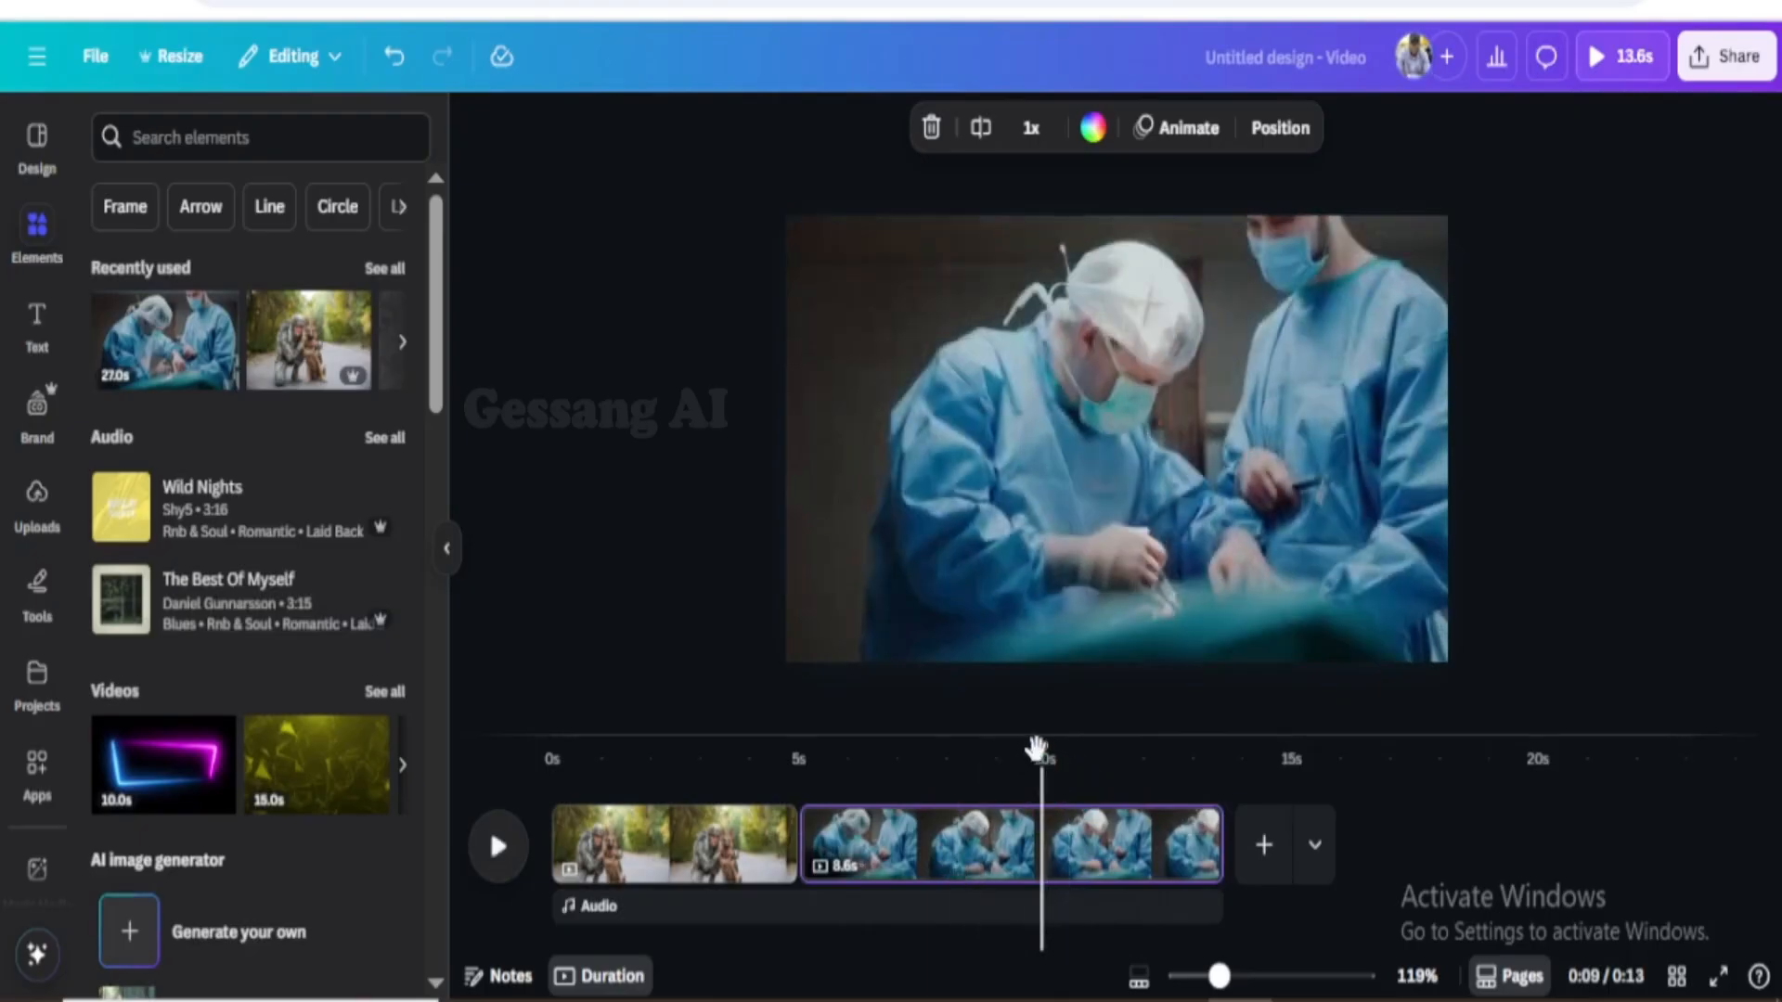
drag(1035, 748, 805, 813)
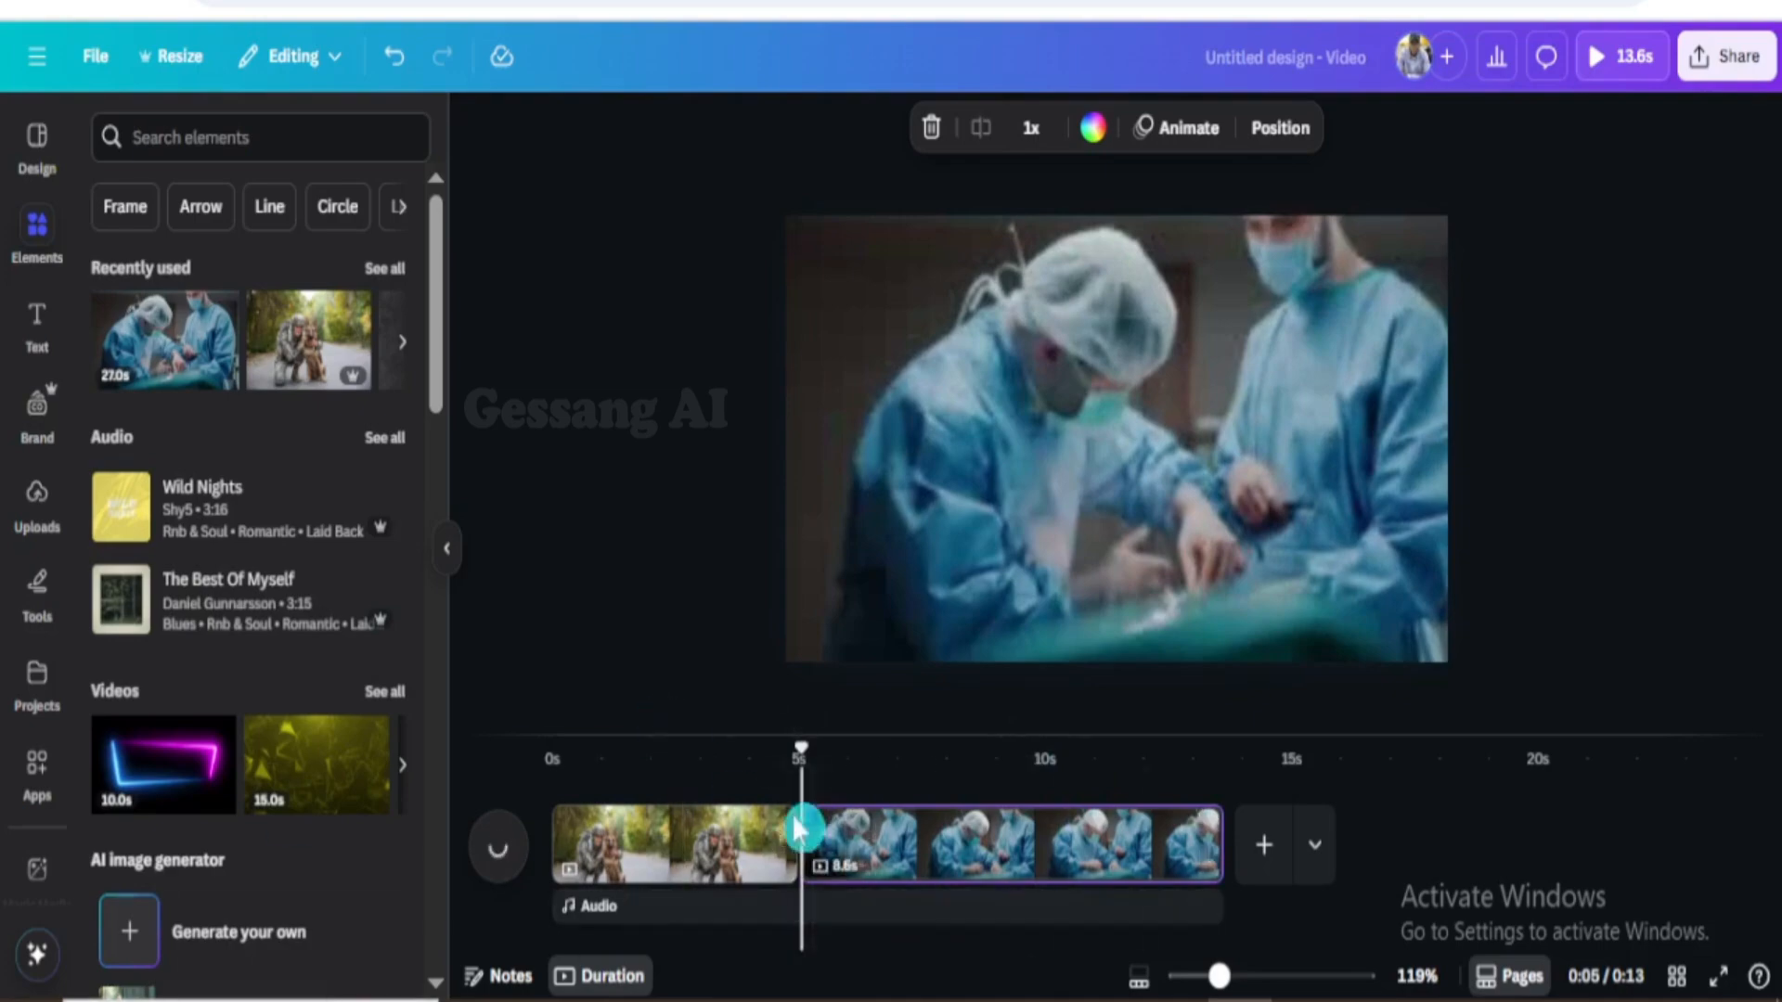
drag(799, 754, 978, 751)
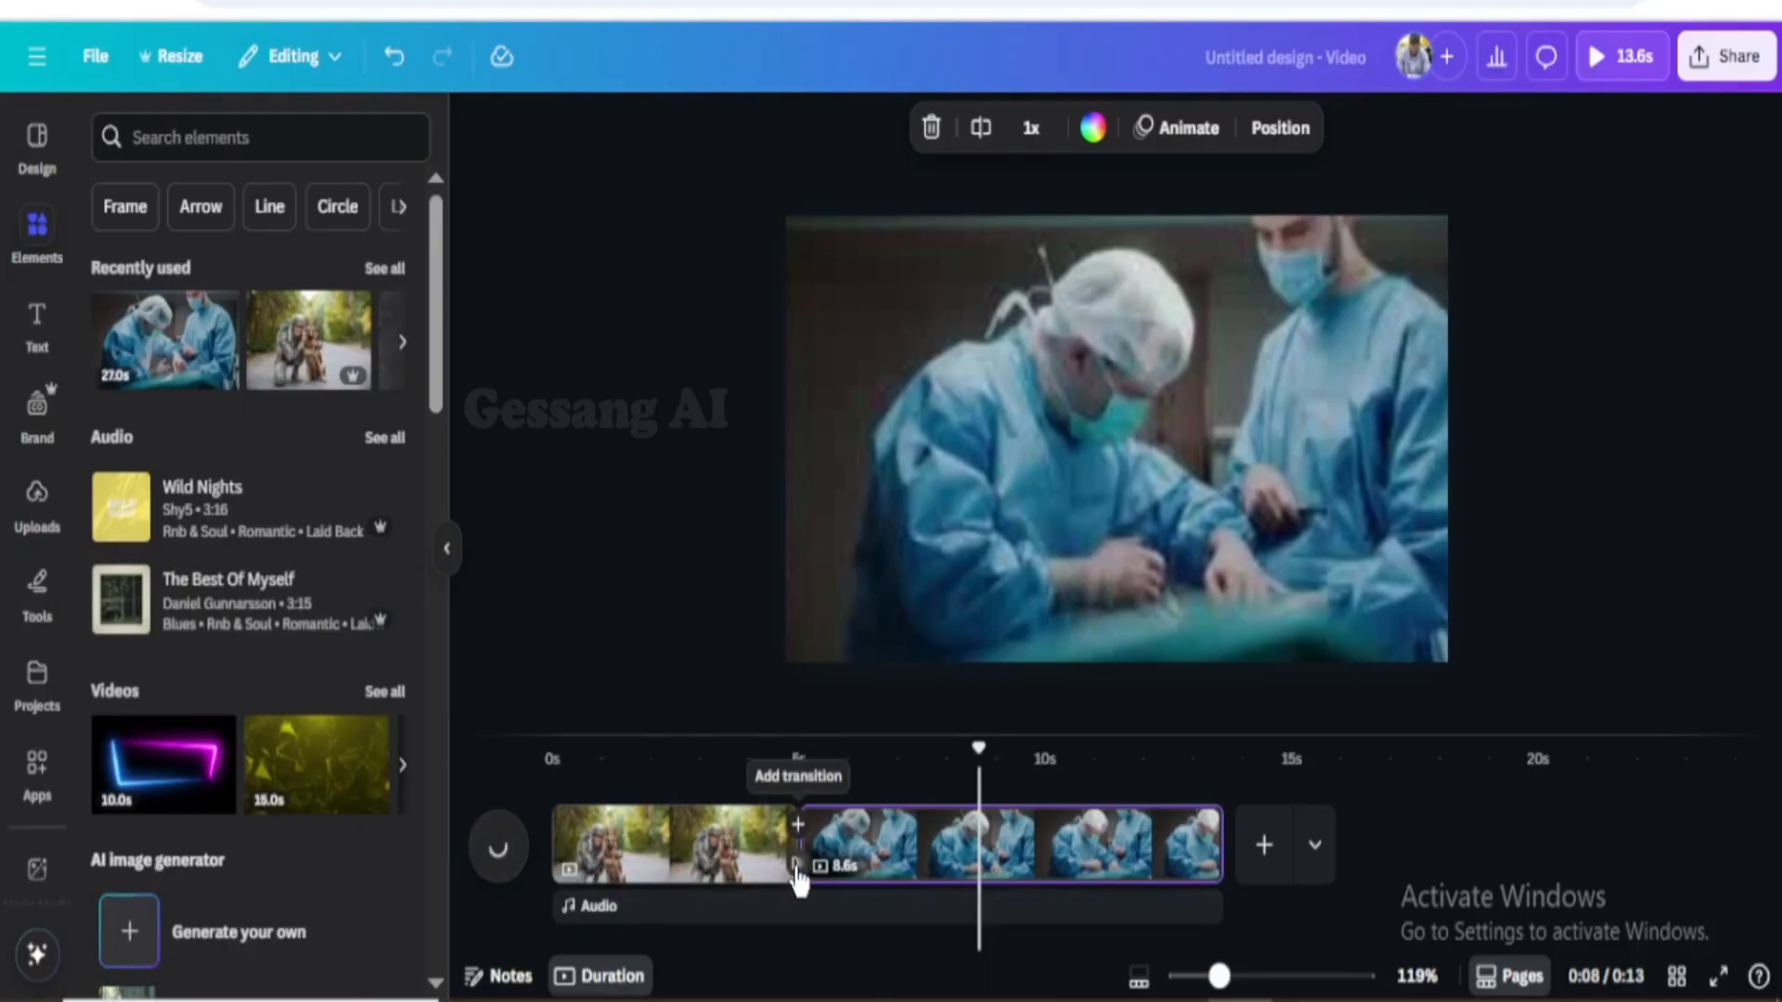
Add a Flow transition between the soldier photo page and the surgery video page, set its duration to 2 seconds, and scrub through it
click(797, 870)
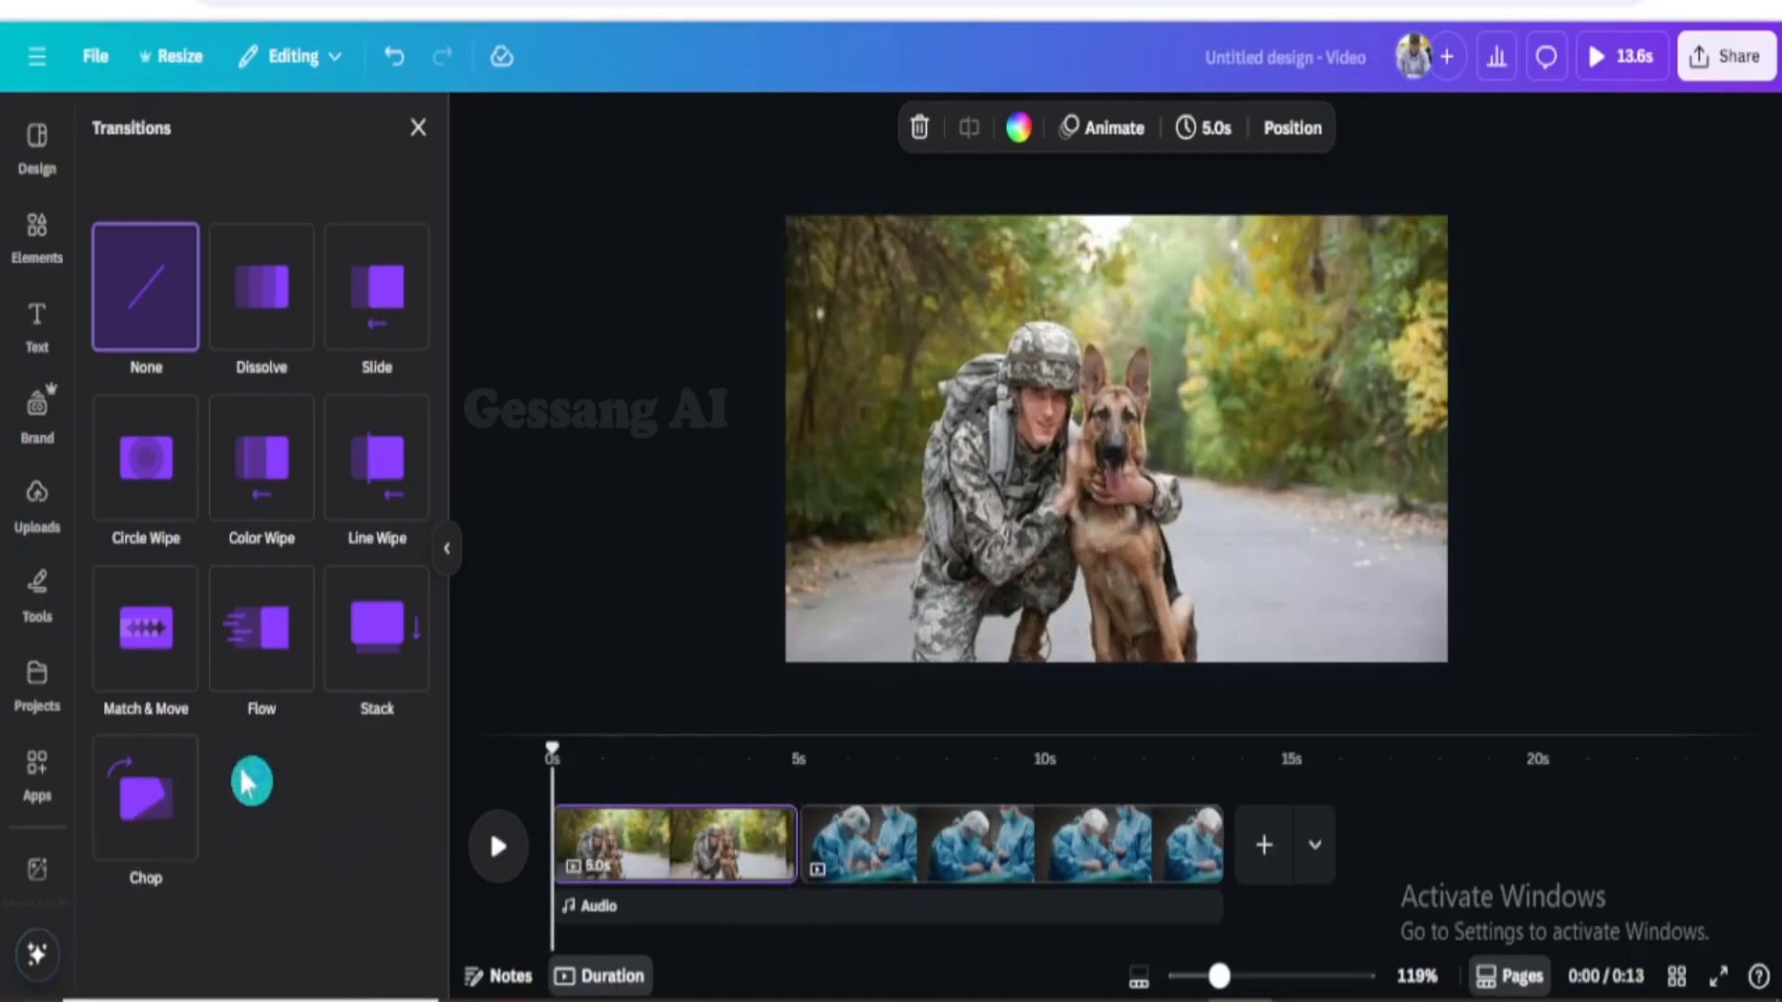
drag(553, 750, 793, 750)
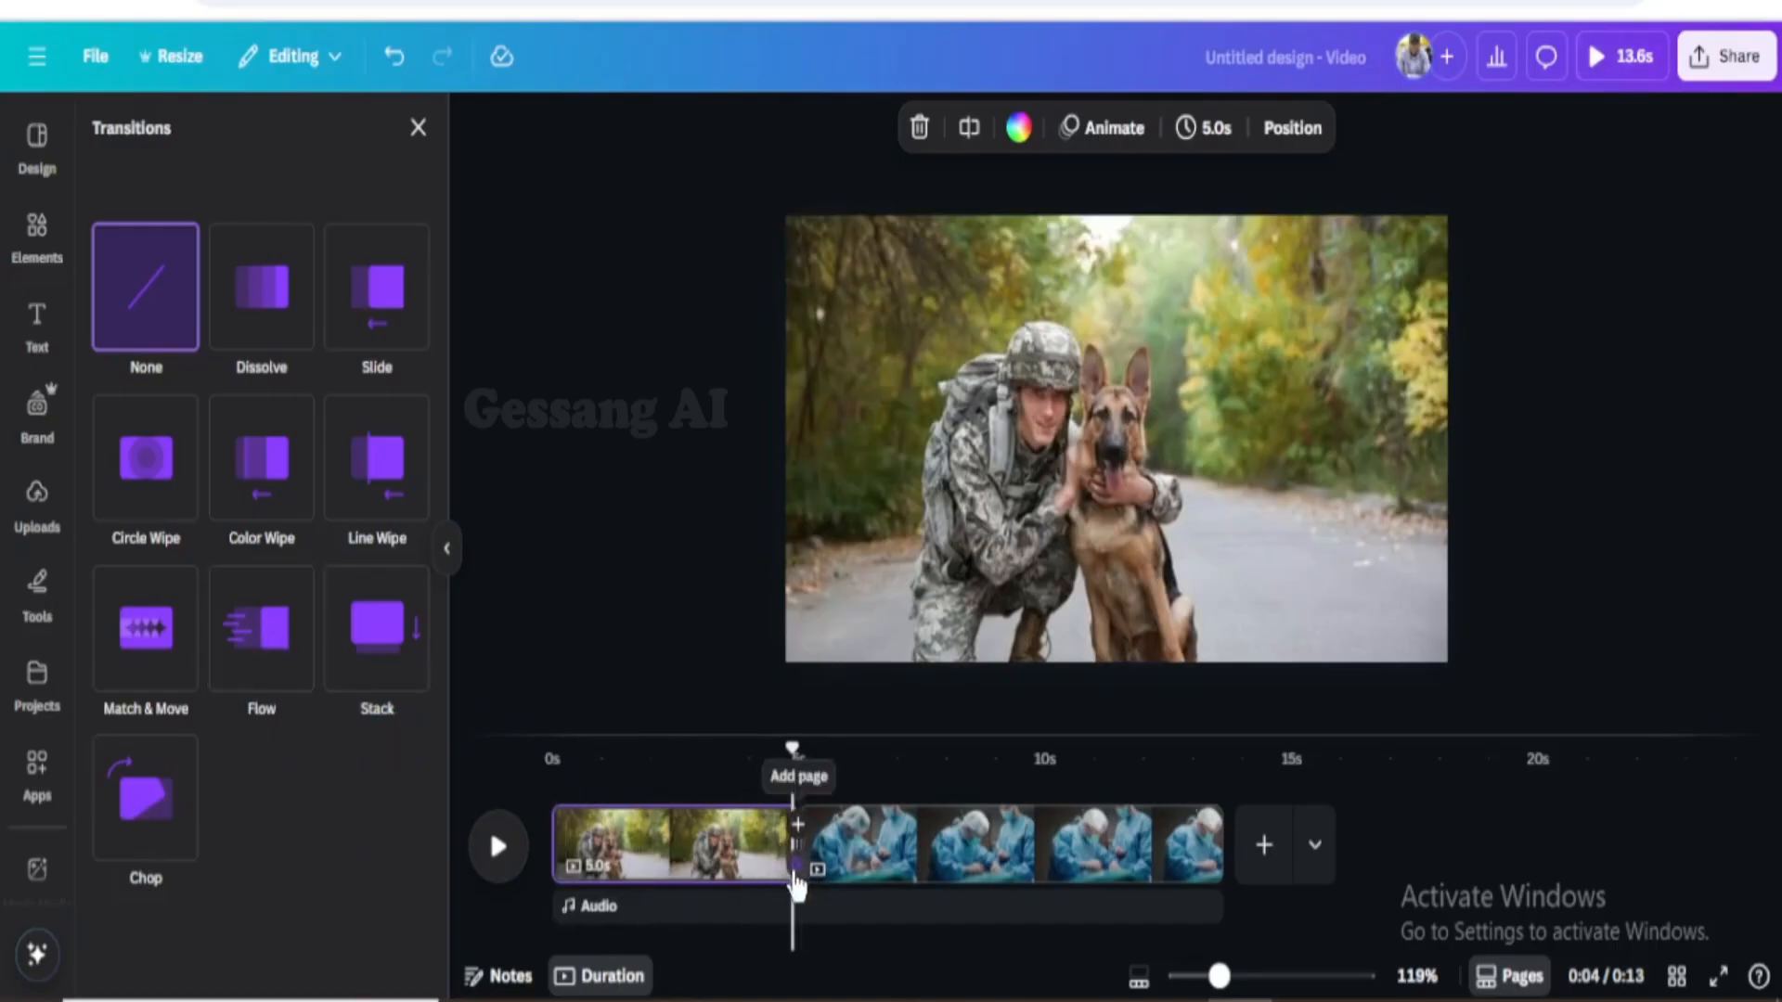
click(263, 675)
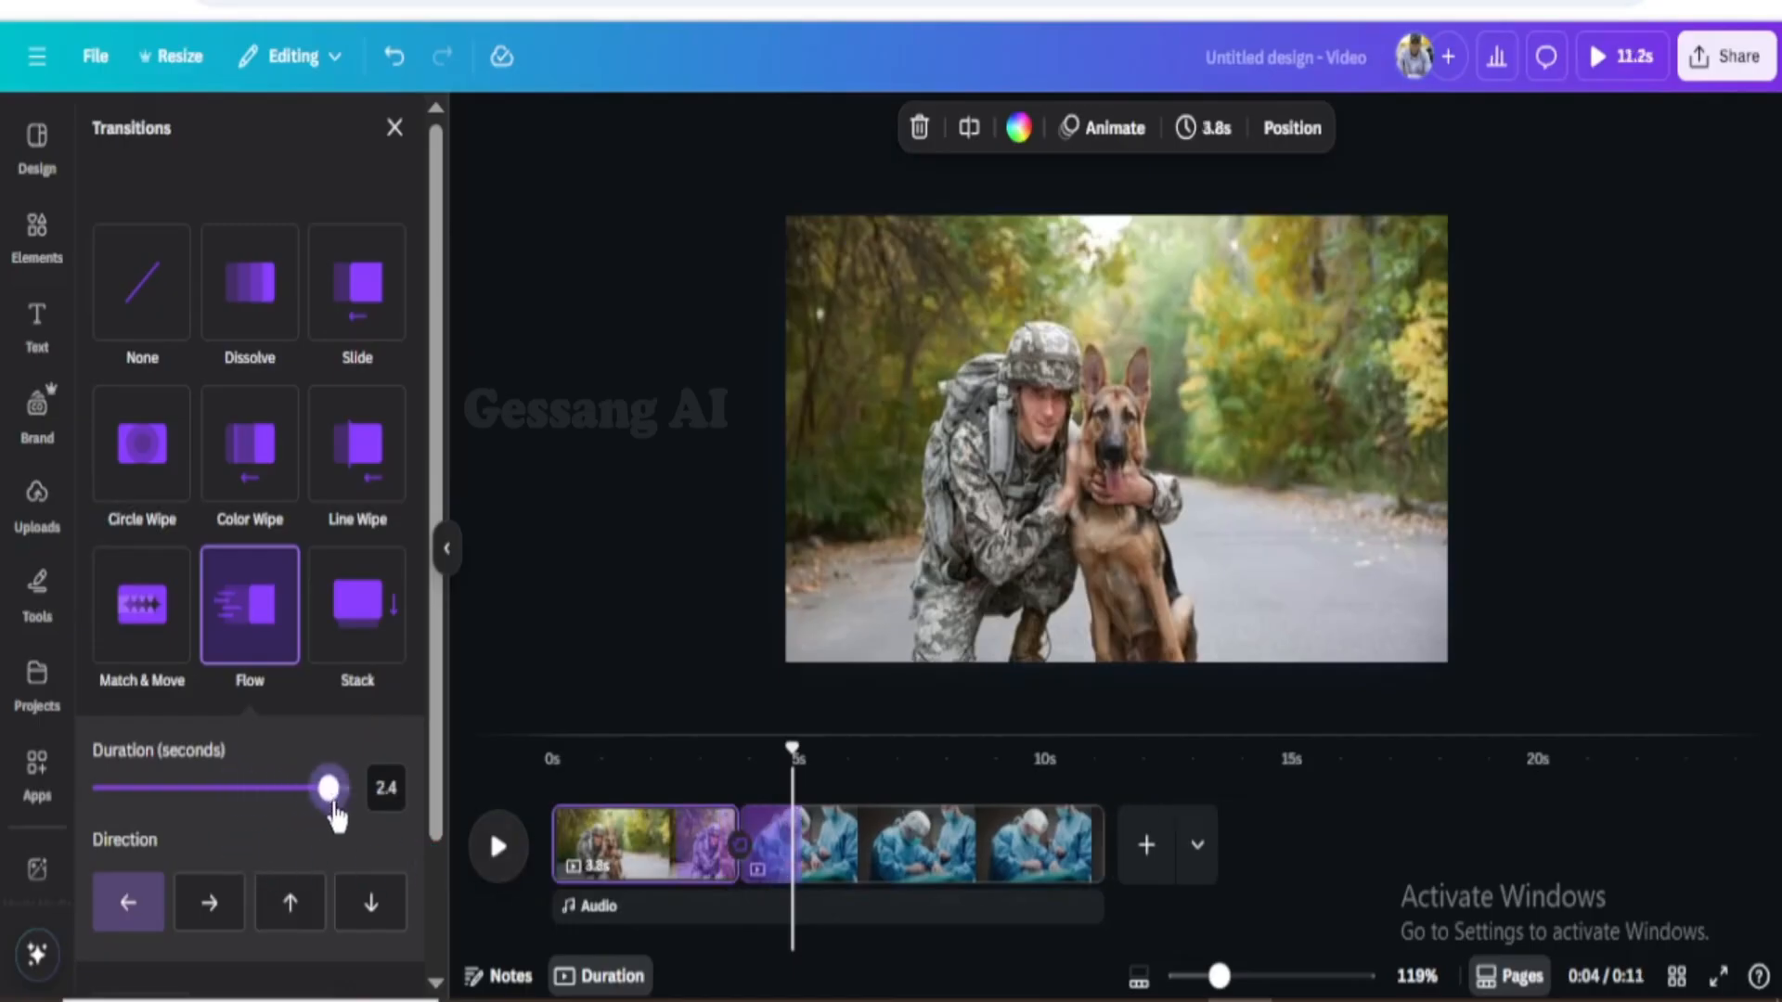
mouse_move(307, 813)
mouse_down()
mouse_move(235, 814)
mouse_move(336, 797)
mouse_up()
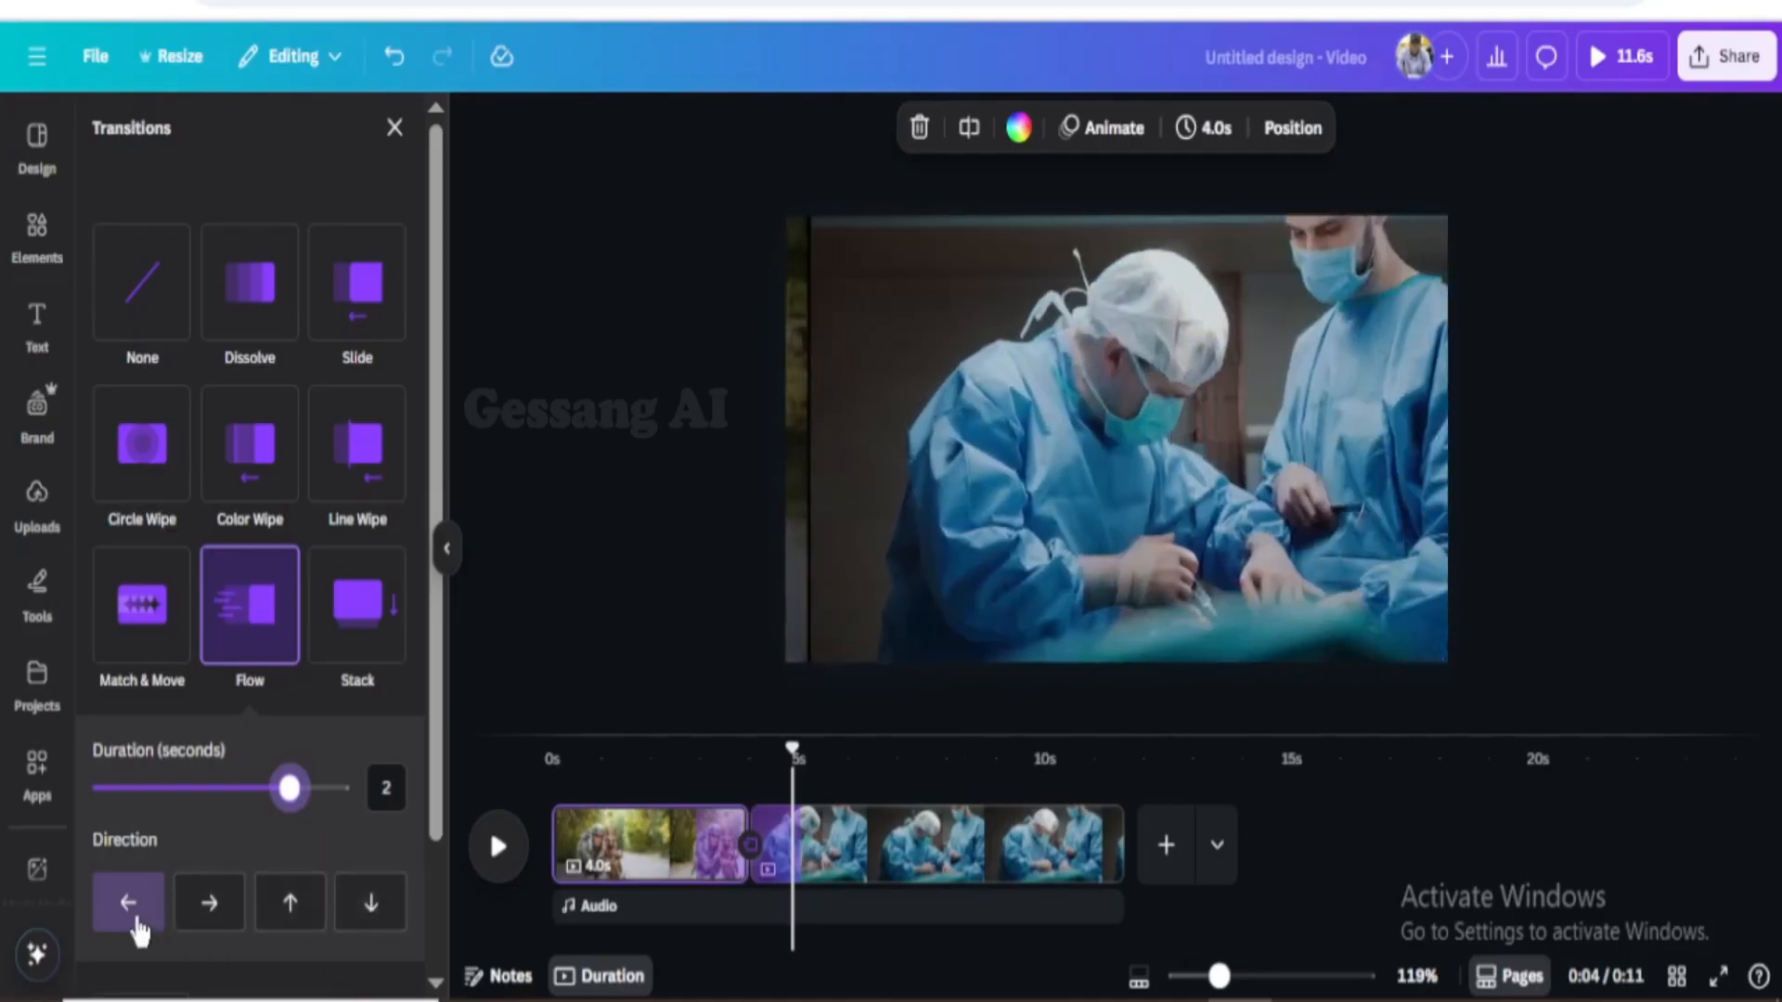
scroll(246, 919, down, 2)
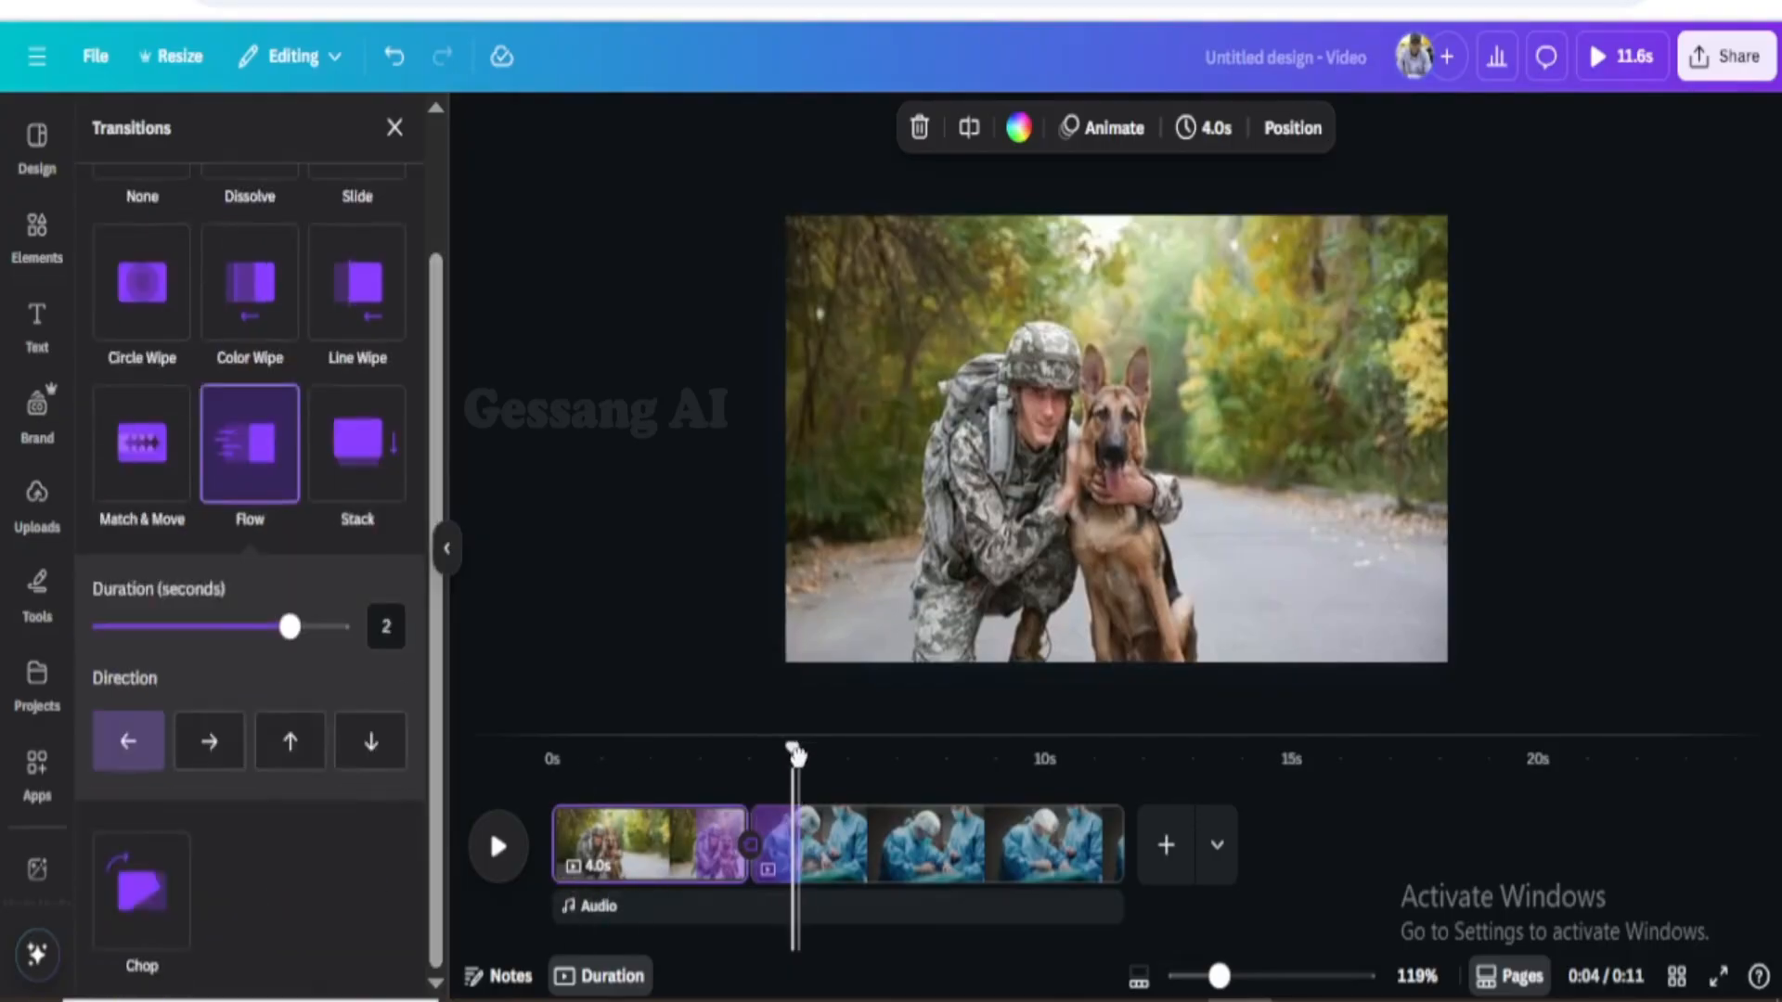
drag(797, 754, 717, 807)
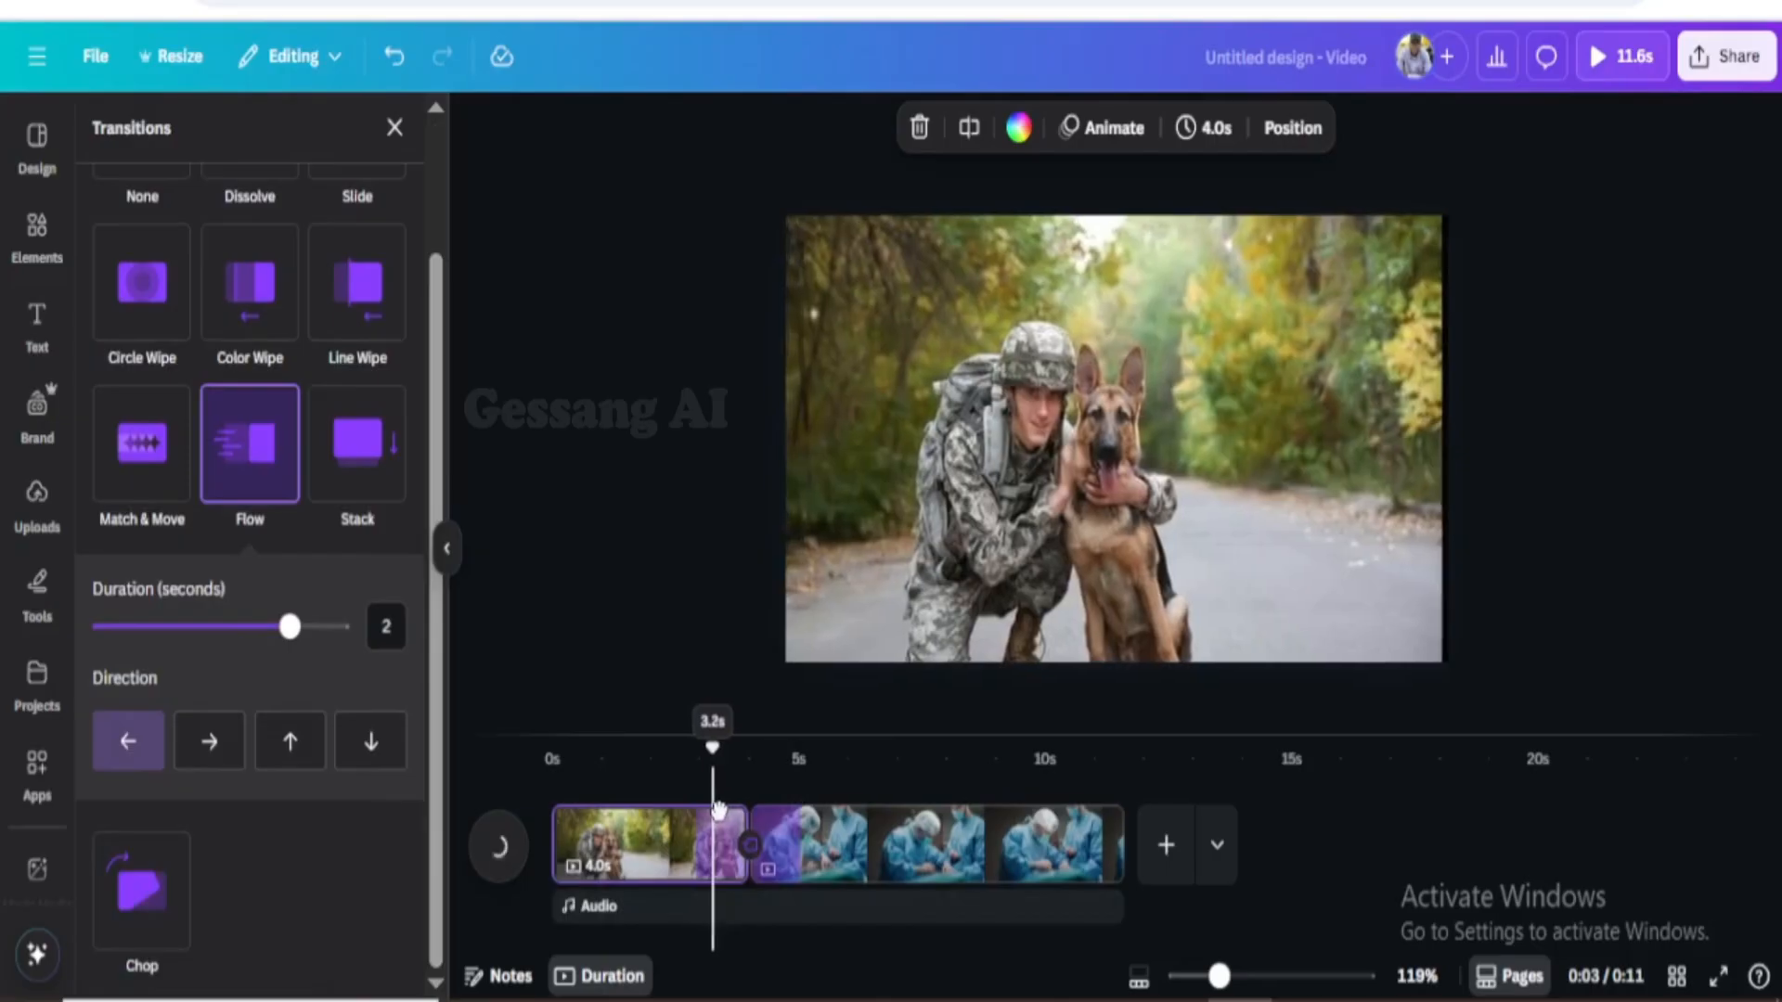
click(1063, 501)
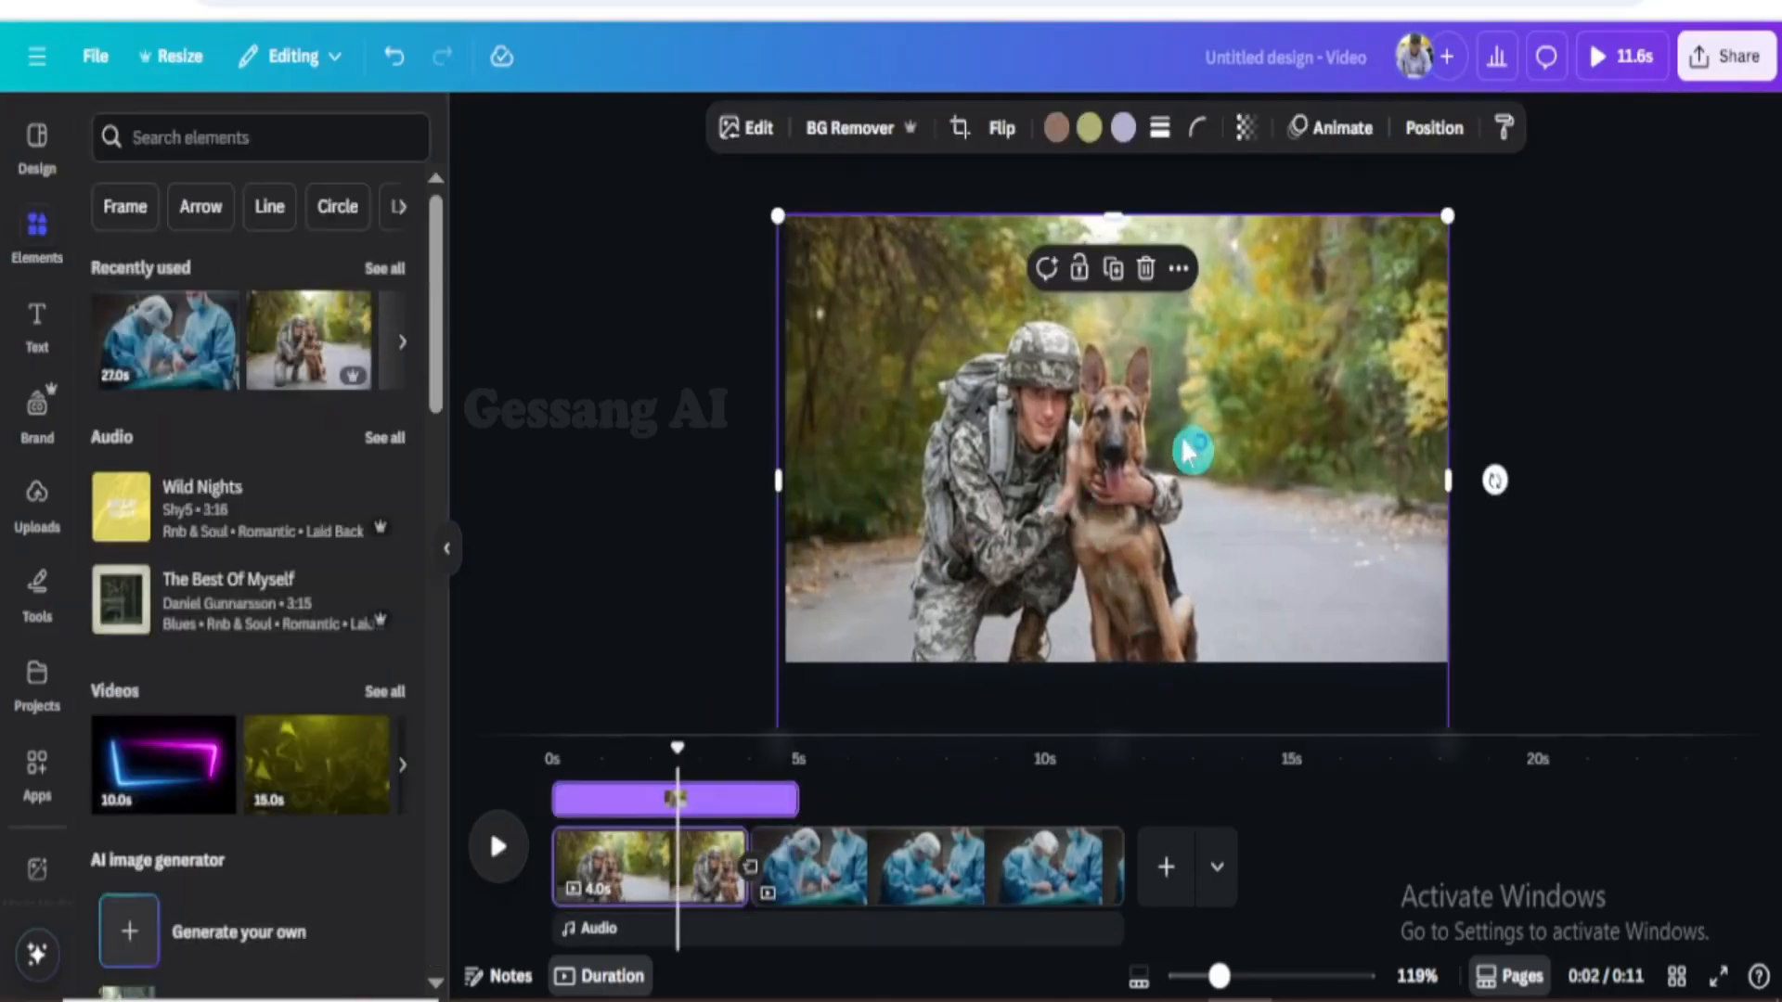
Add a blank third page and set its background to the light grey from the photo colors
click(1171, 872)
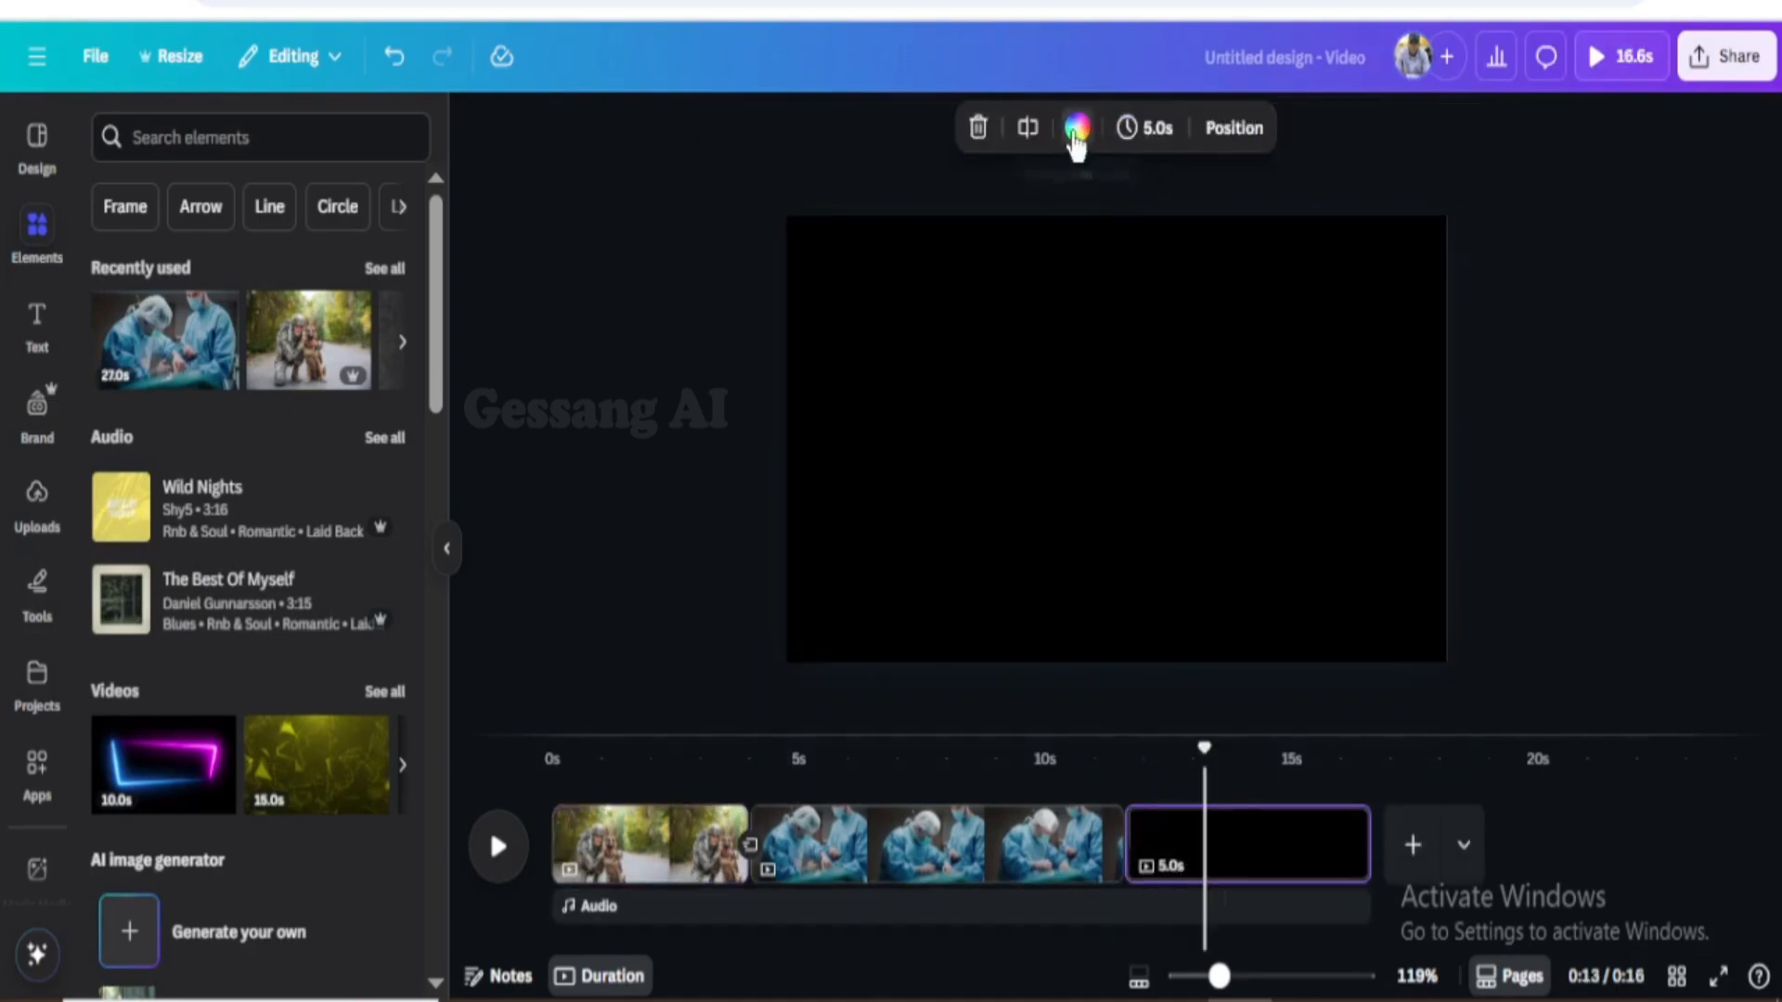
click(1075, 135)
click(170, 605)
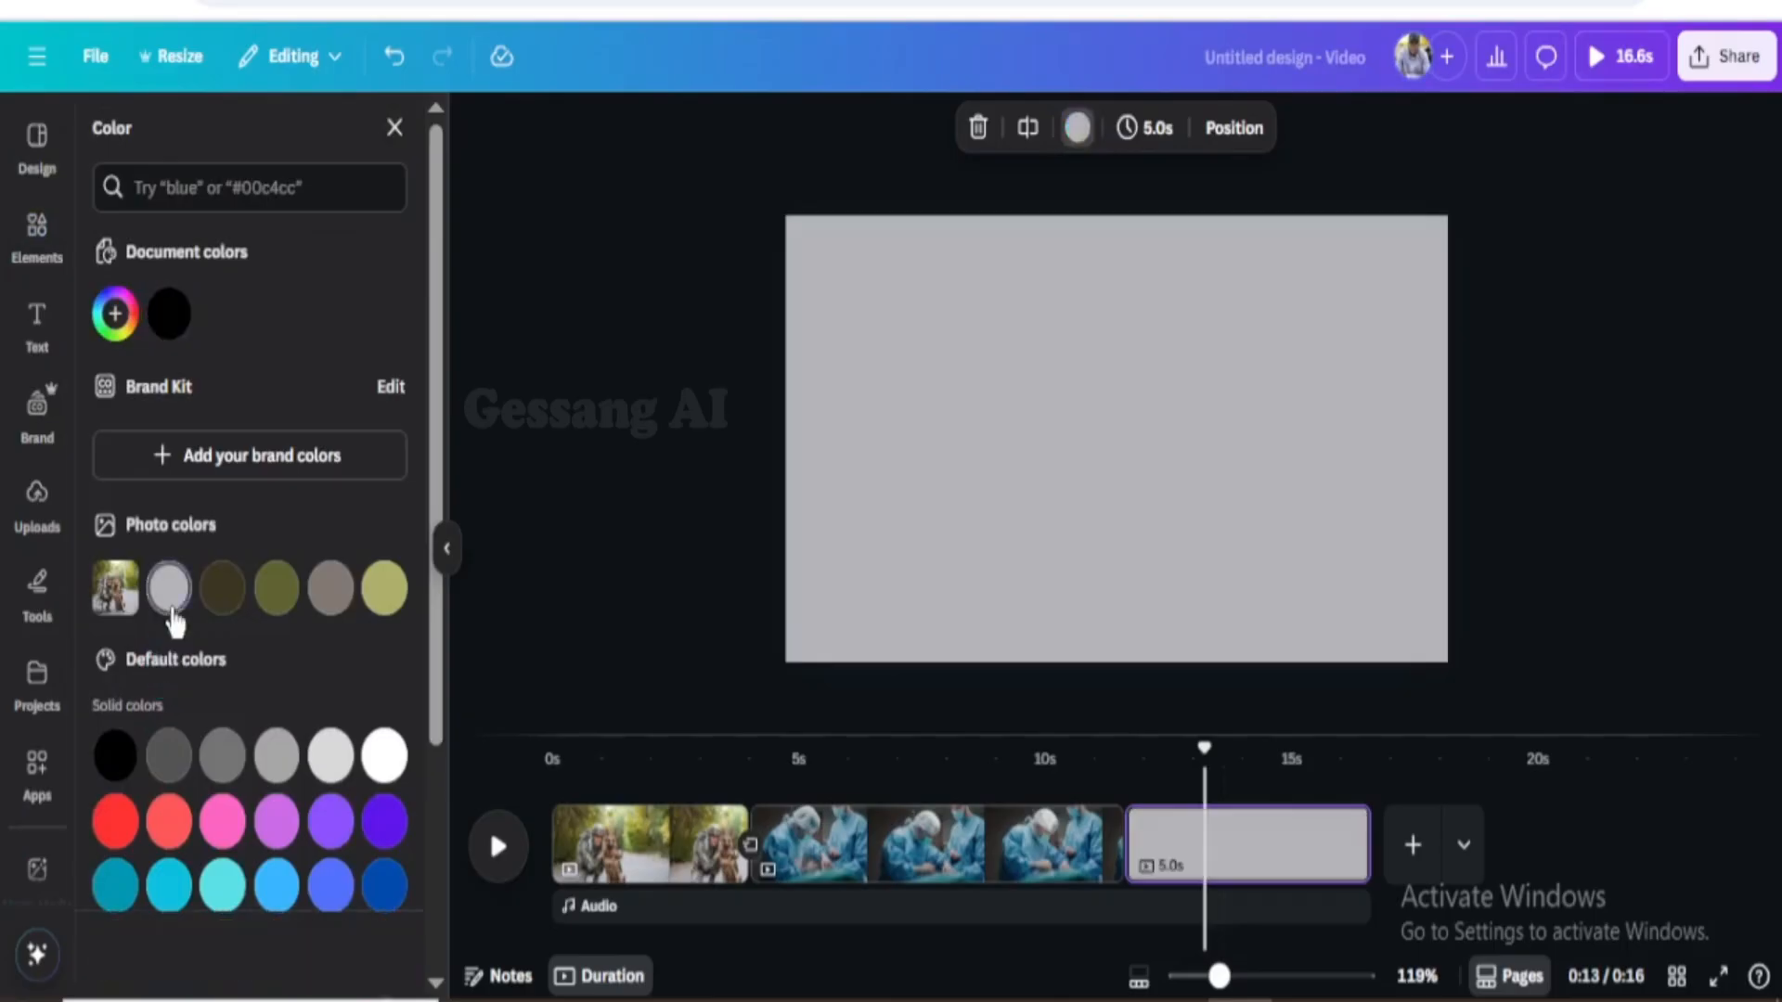
click(1289, 840)
click(1171, 583)
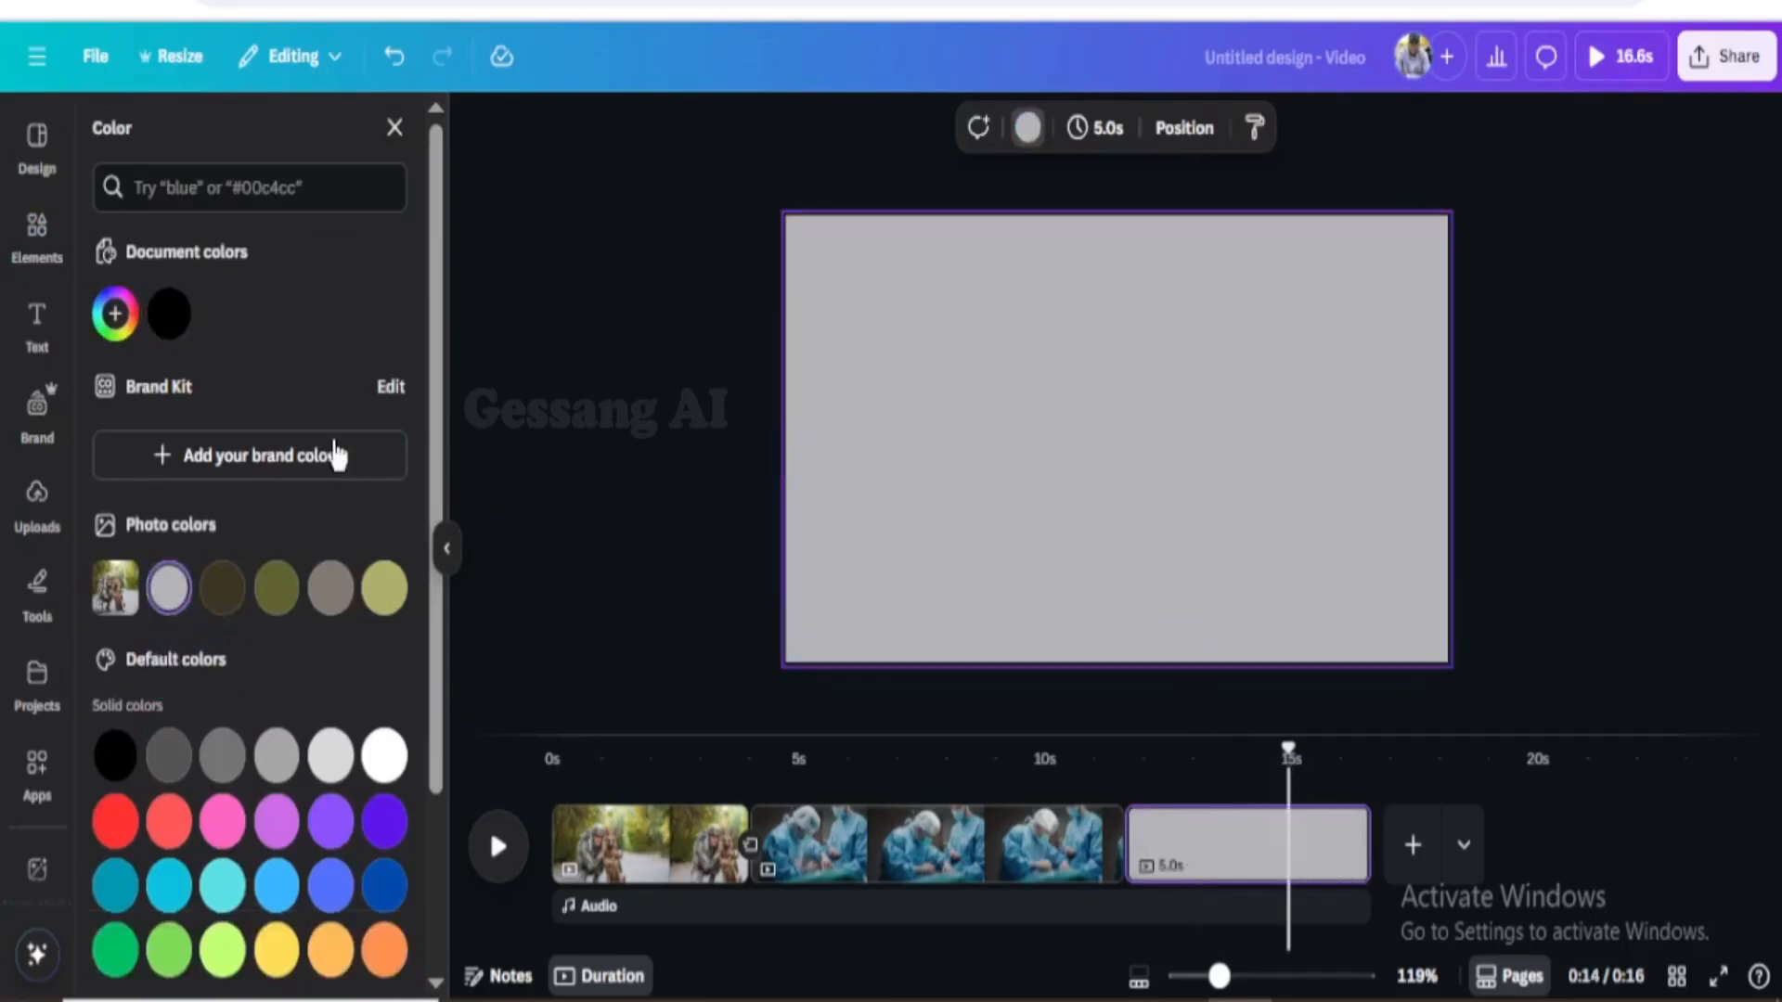
Search the elements for "background" and add an 8-second mug mockup to the grey third page
click(29, 250)
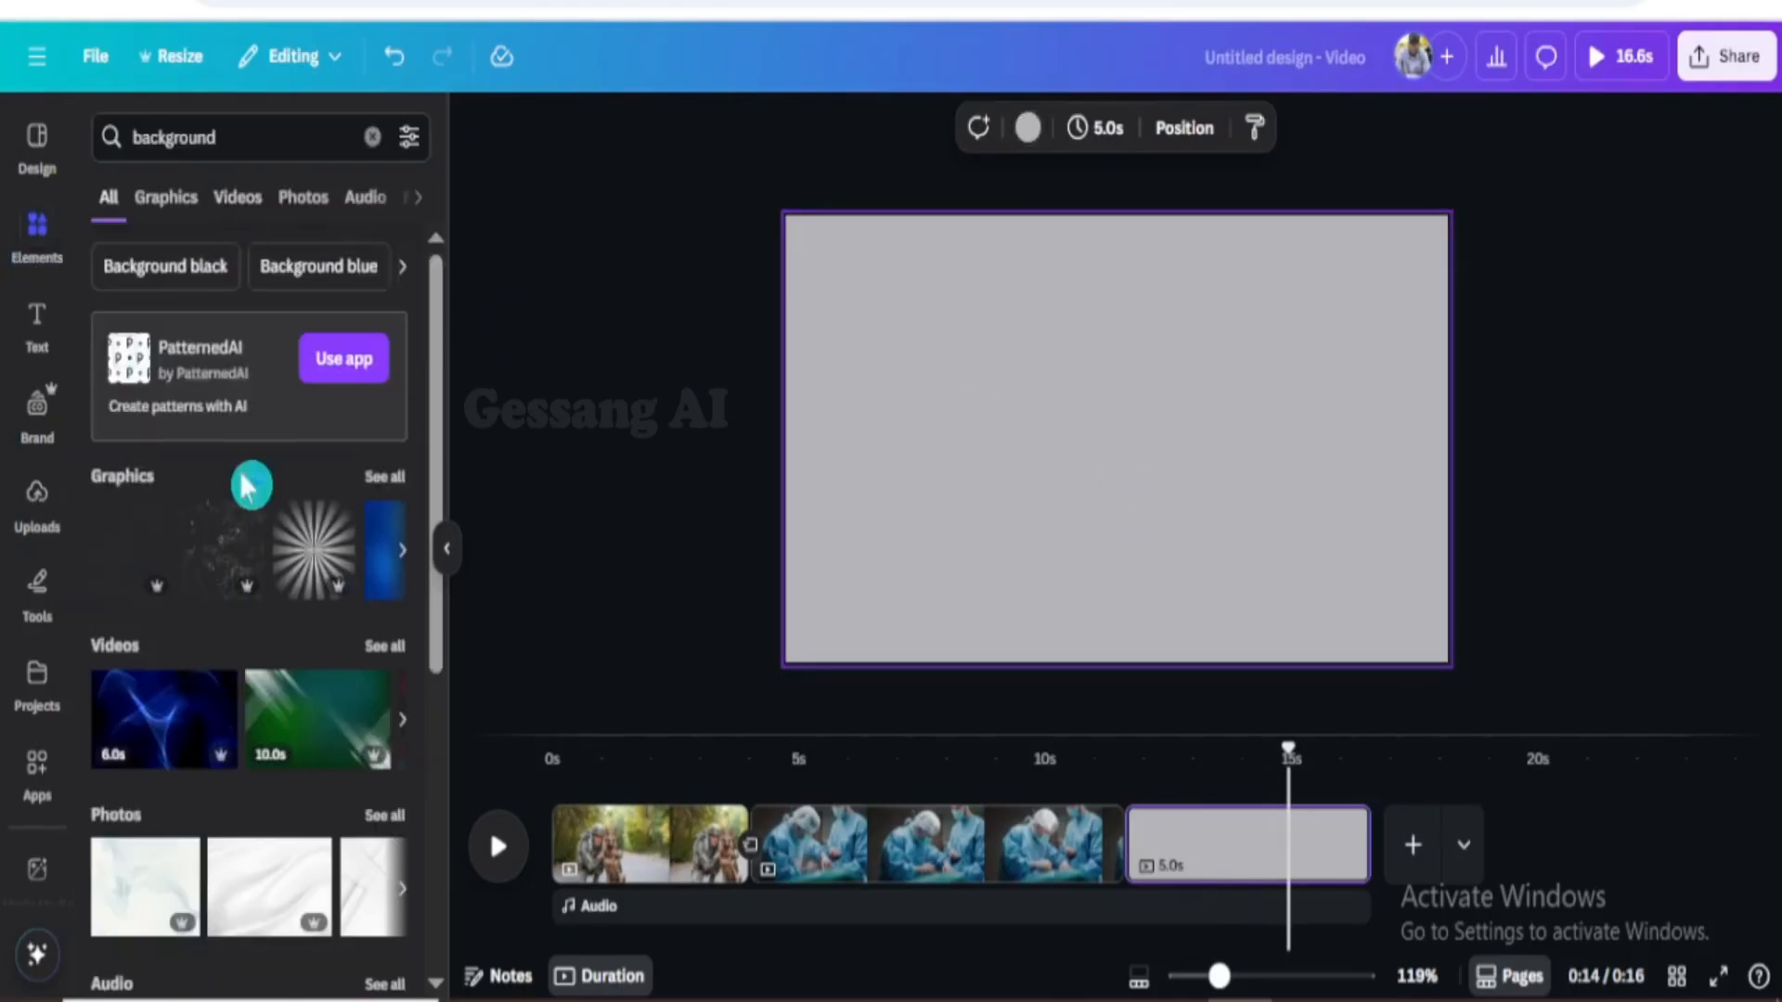
scroll(241, 557, down, 3)
scroll(234, 694, down, 2)
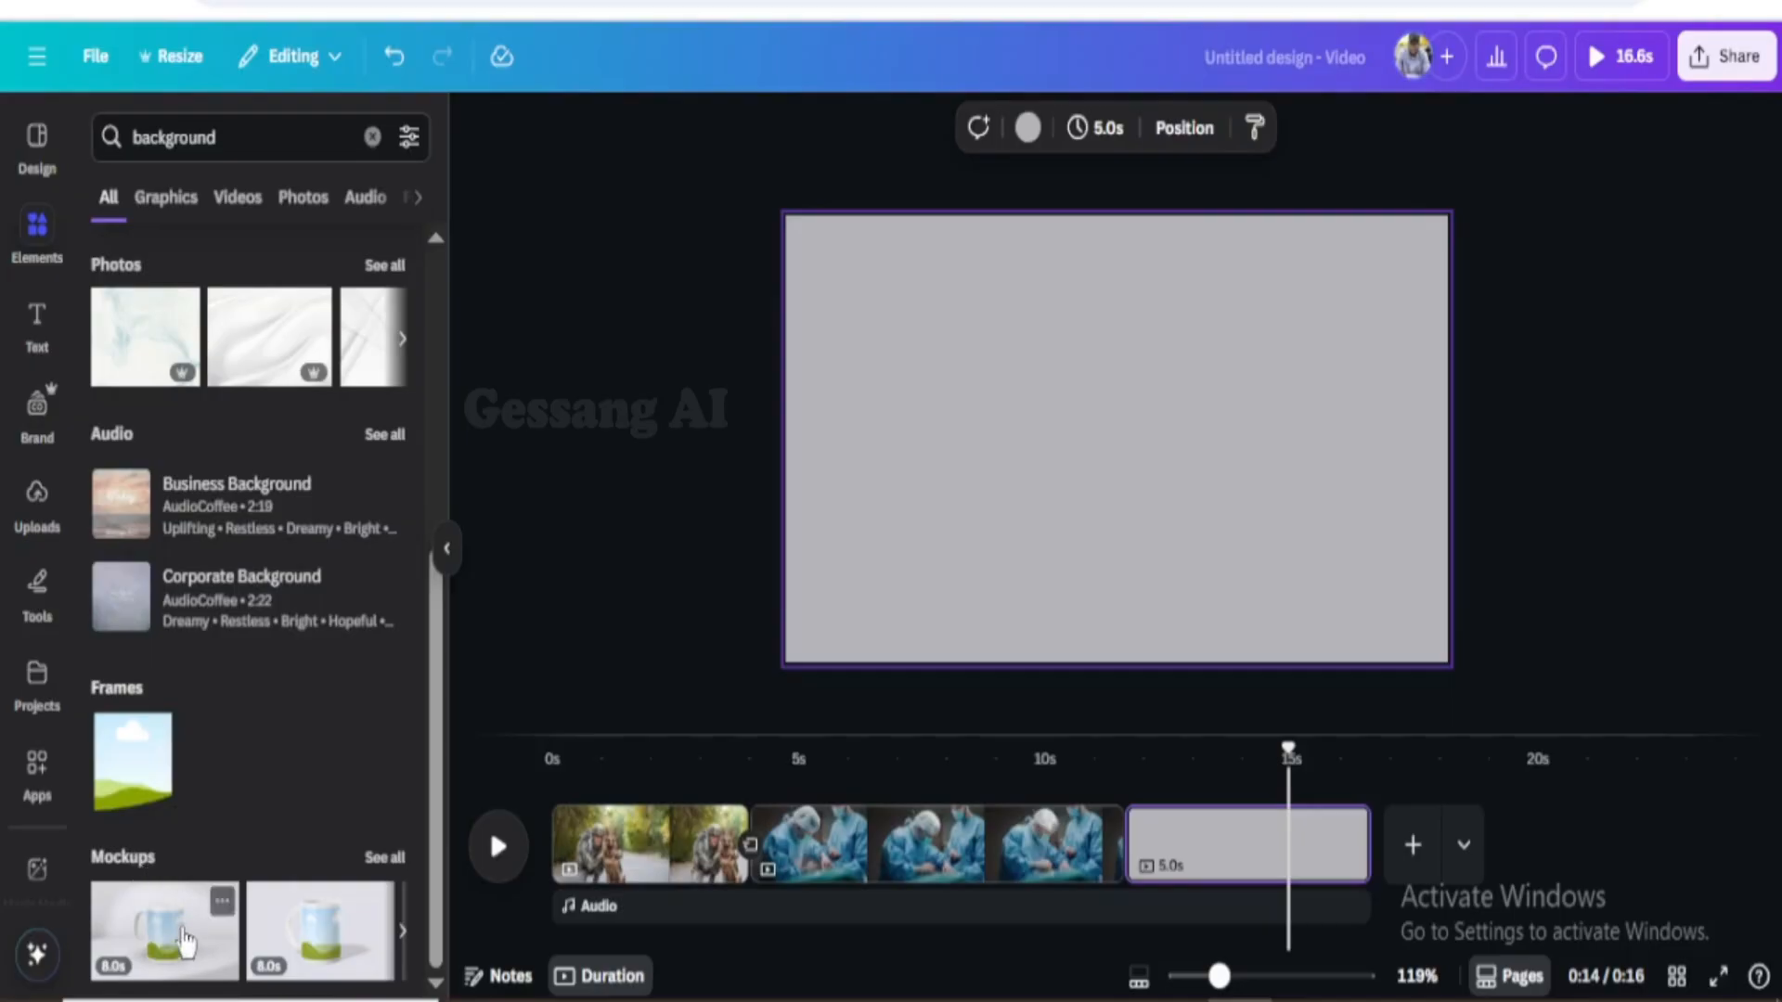
click(170, 969)
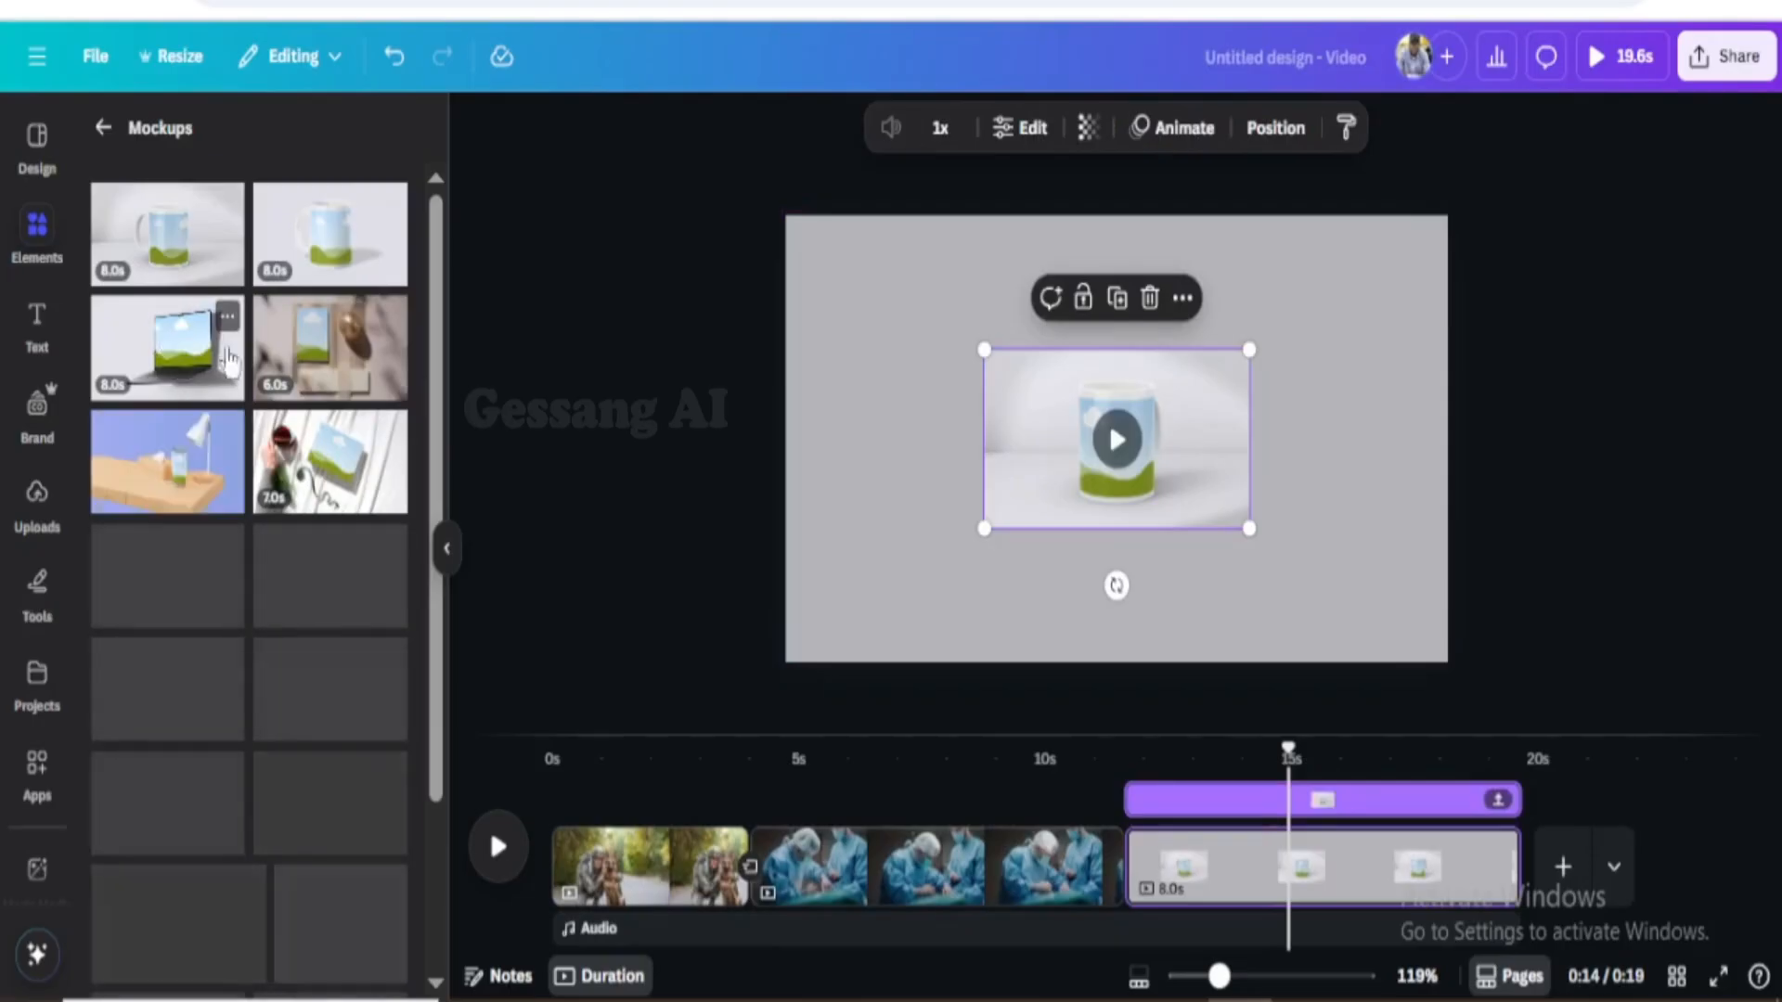
Add the 8-second laptop mockup, delete the mug mockup, enlarge the laptop to cover the page, and scrub through it
drag(229, 357, 888, 345)
click(1109, 485)
key(Delete)
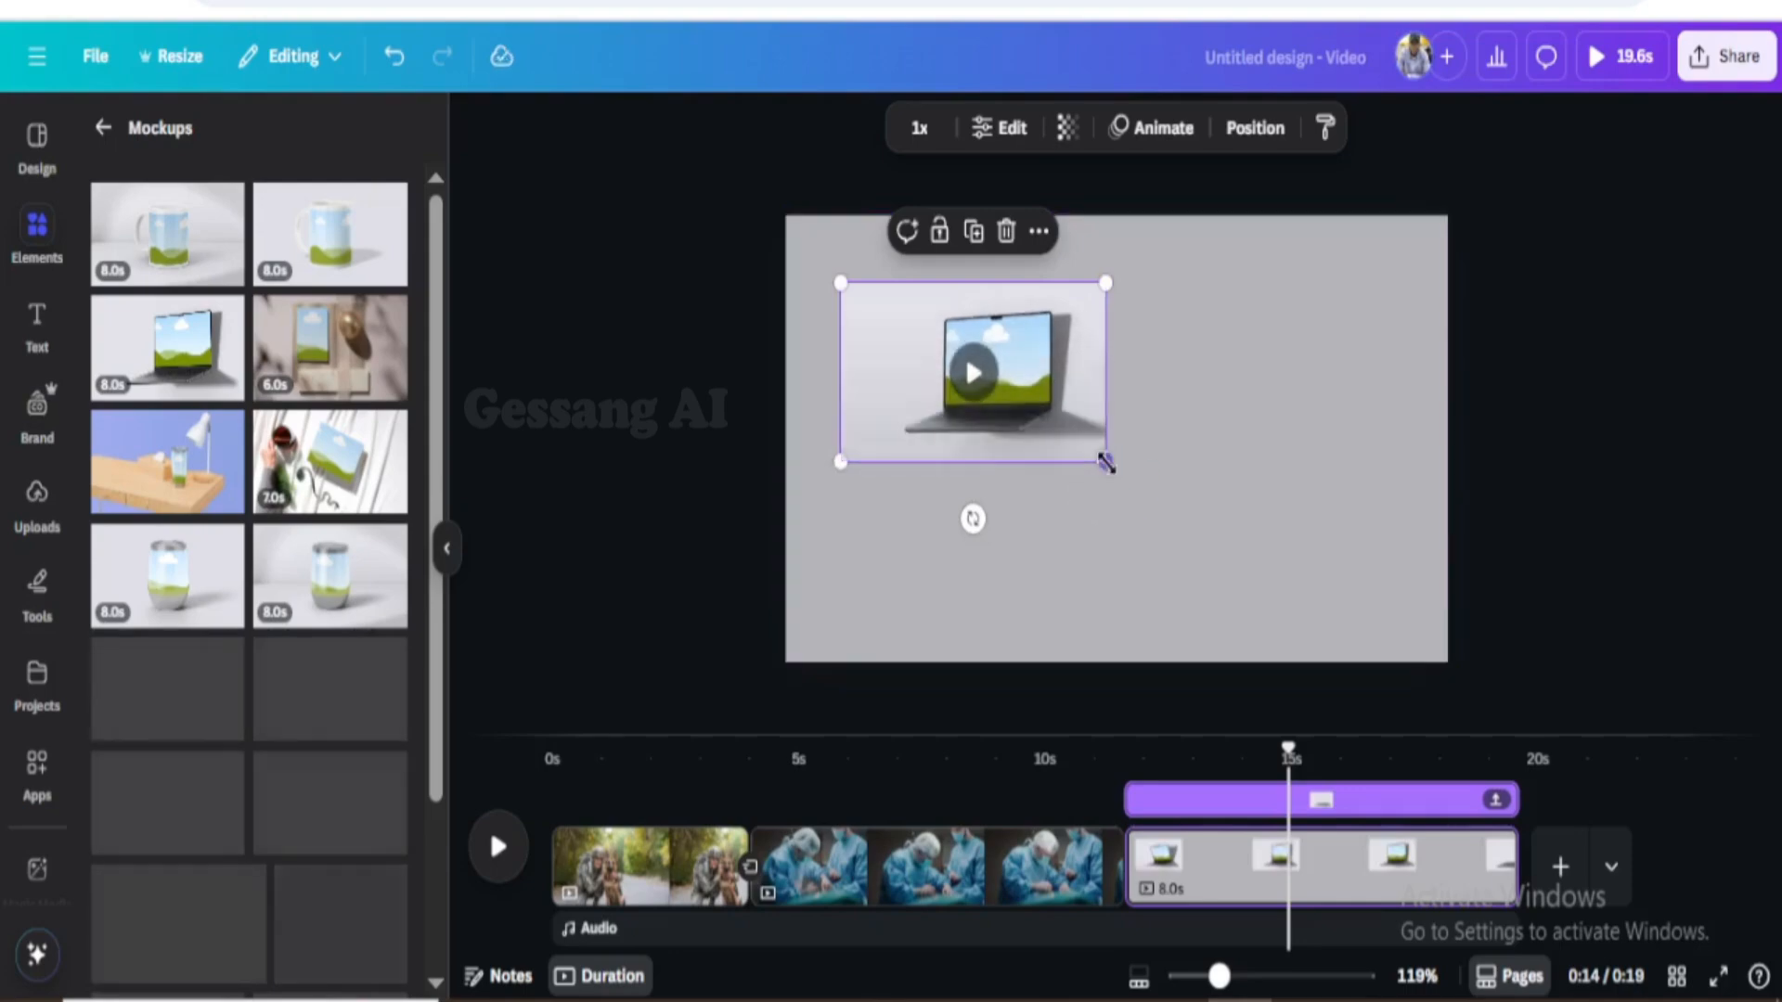
drag(1106, 462, 1312, 581)
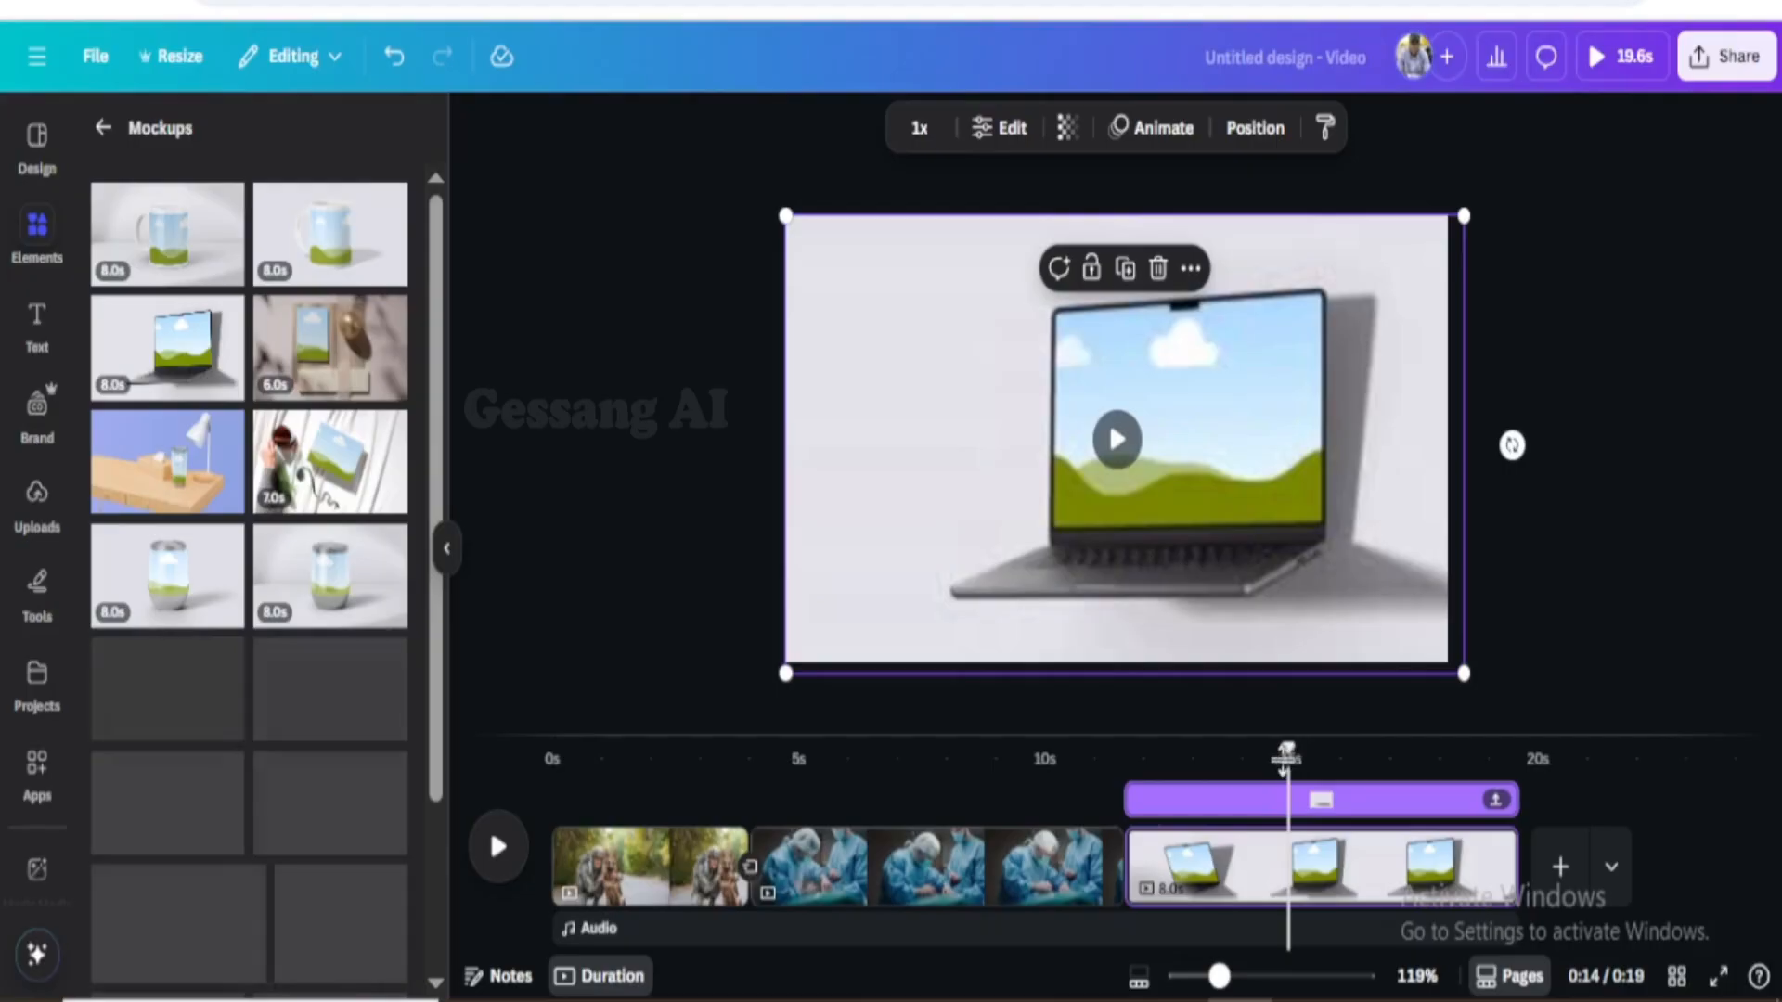
drag(1285, 757, 1262, 756)
click(1161, 756)
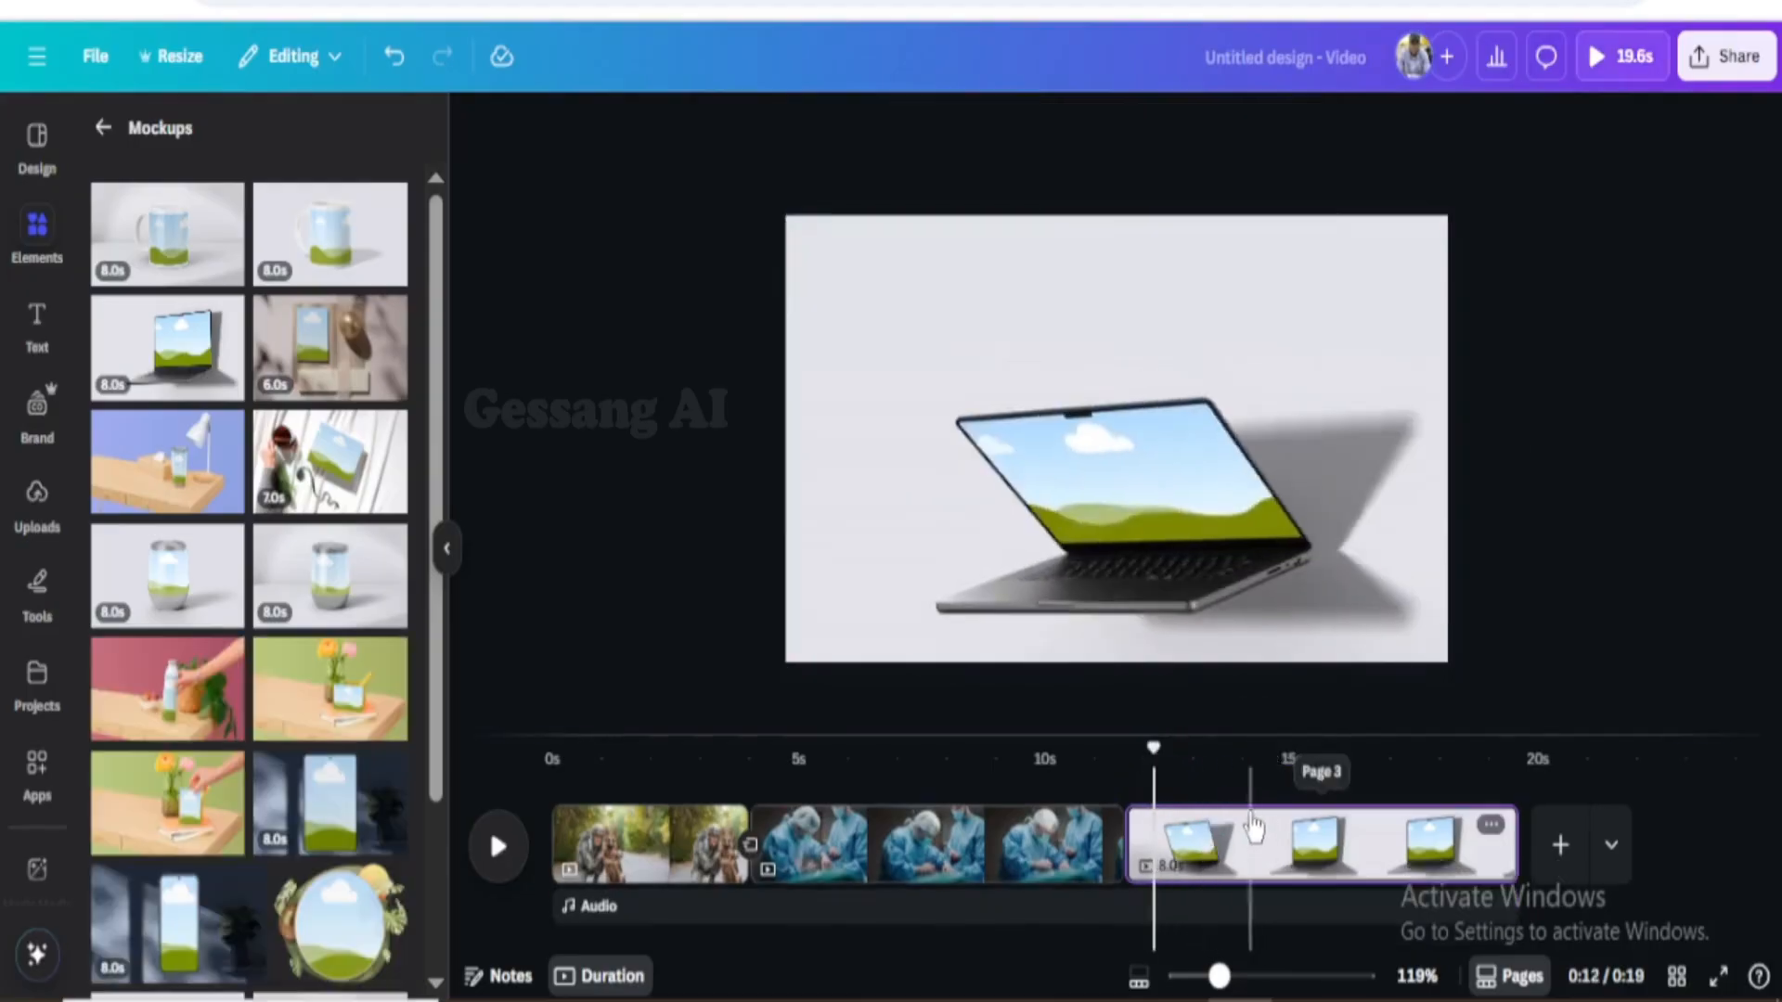
Search the elements for "soldier" and place the photo of the camouflaged soldier in the forest into the laptop mockup's screen
click(103, 127)
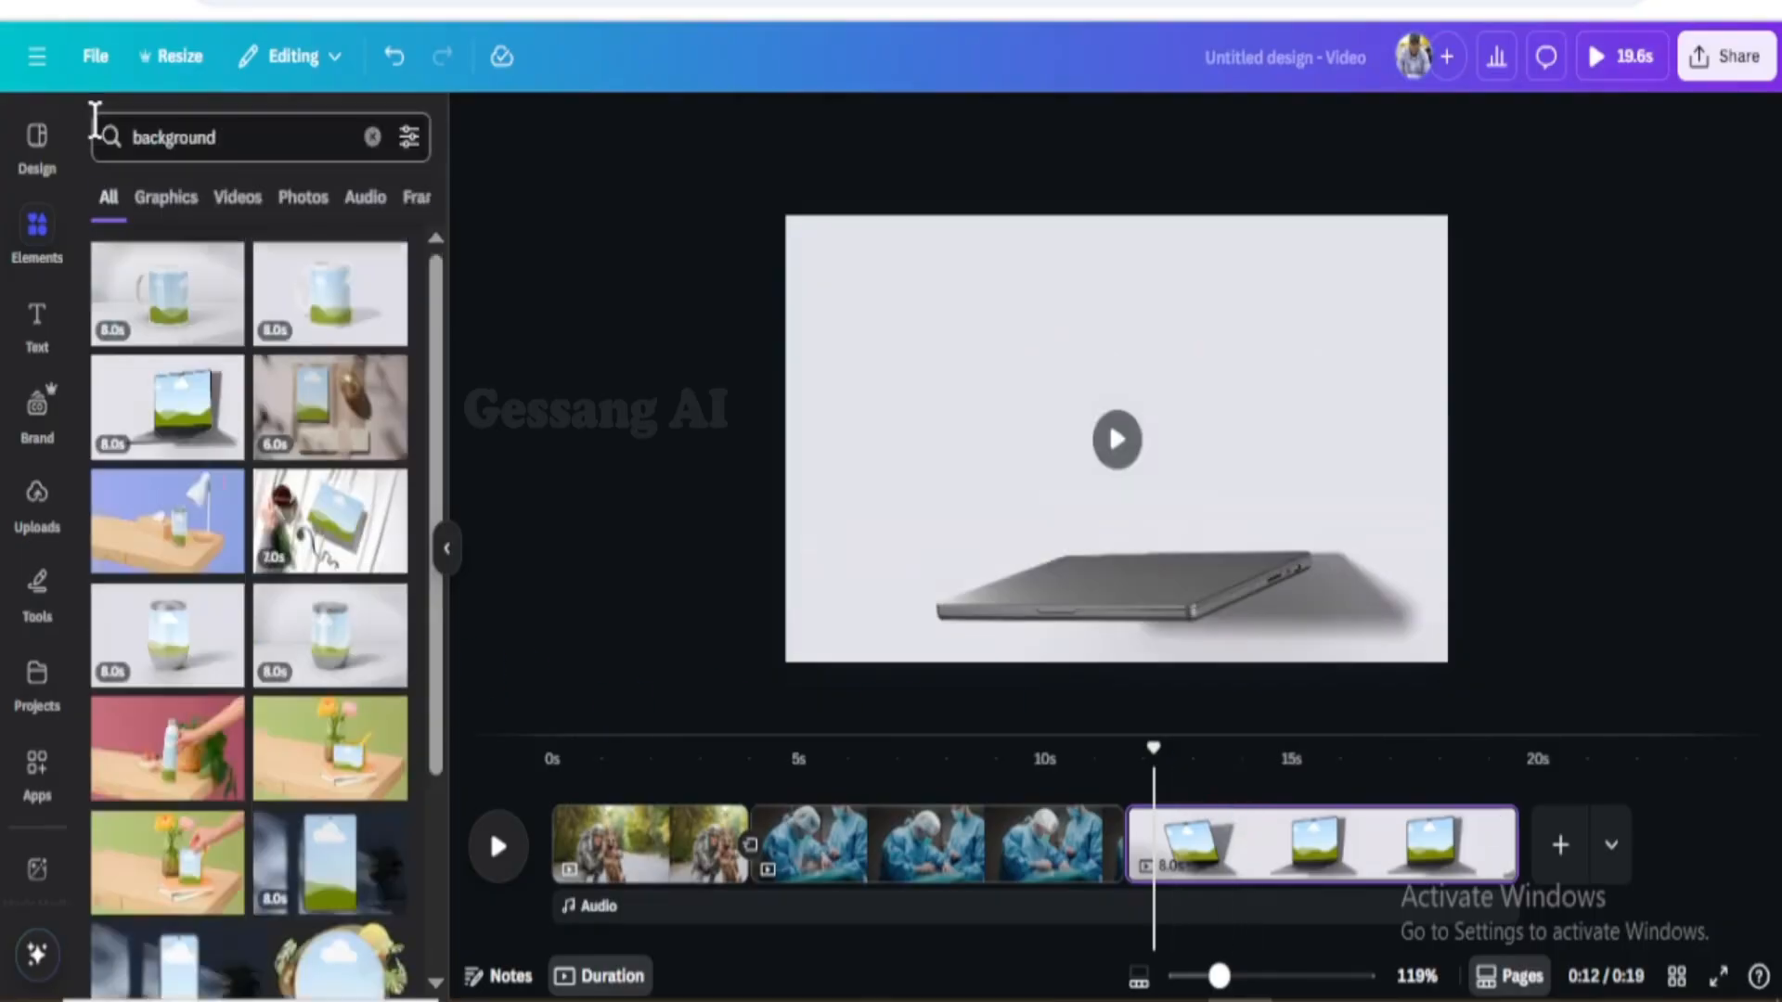
triple_click(227, 136)
text(sol)
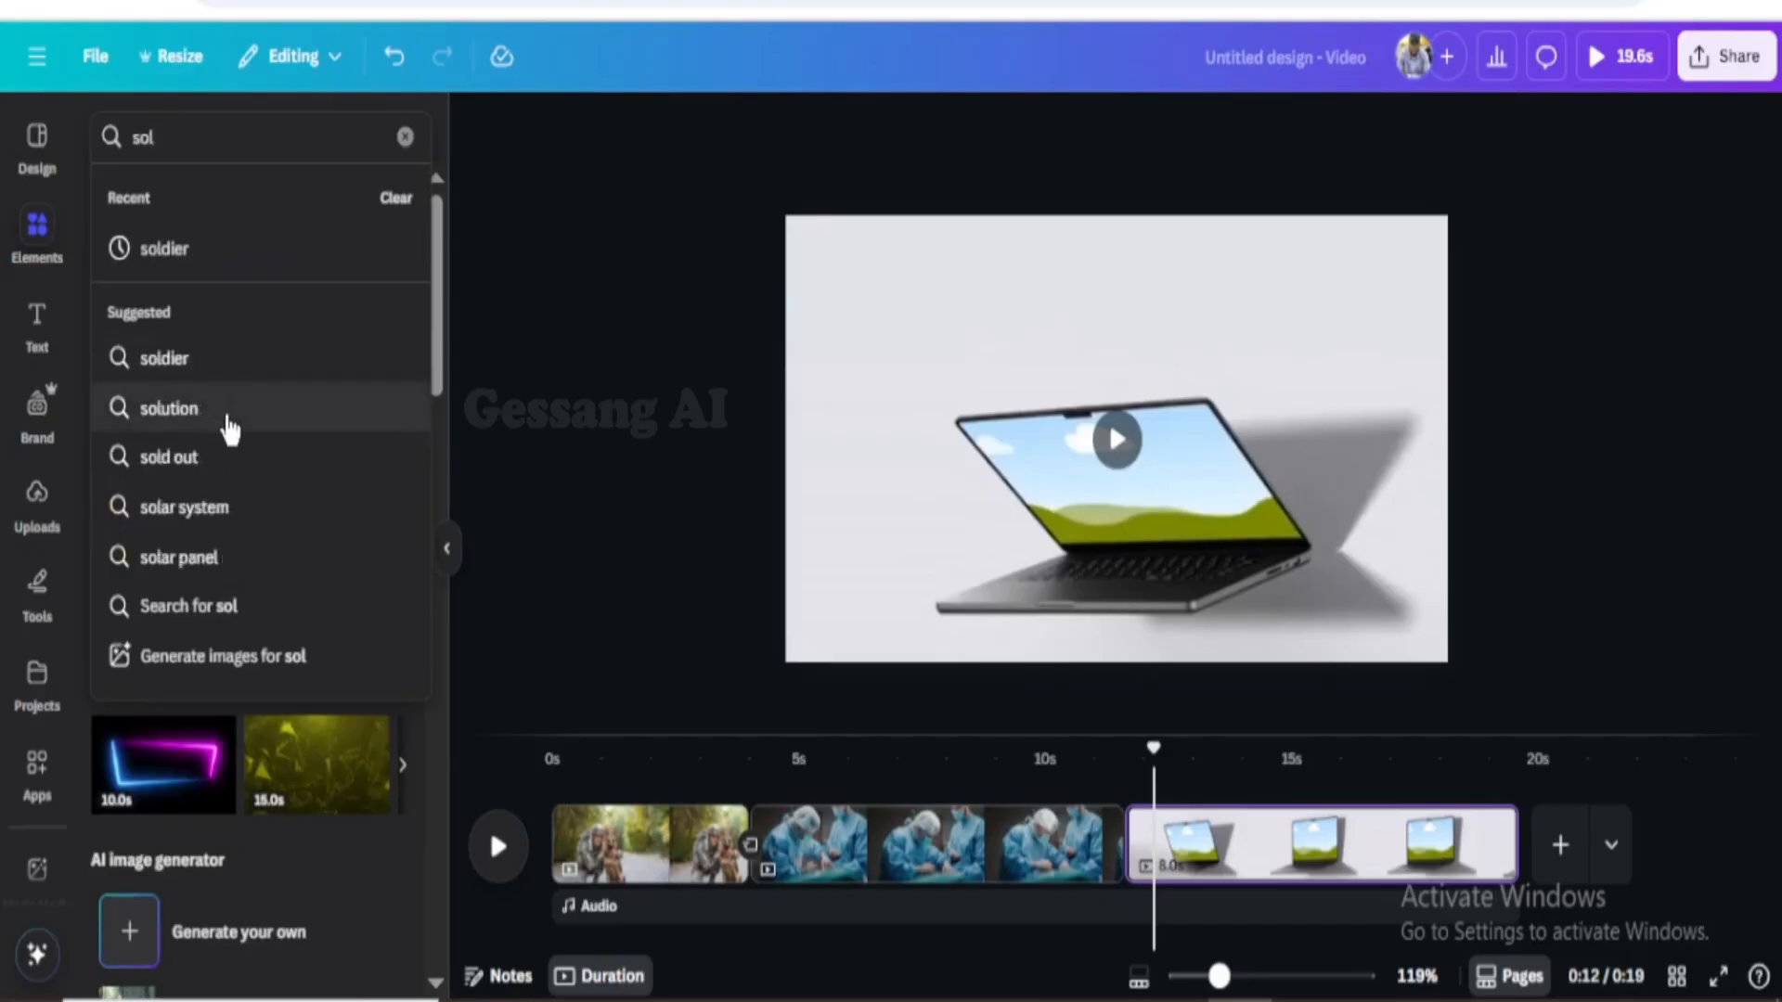
click(195, 366)
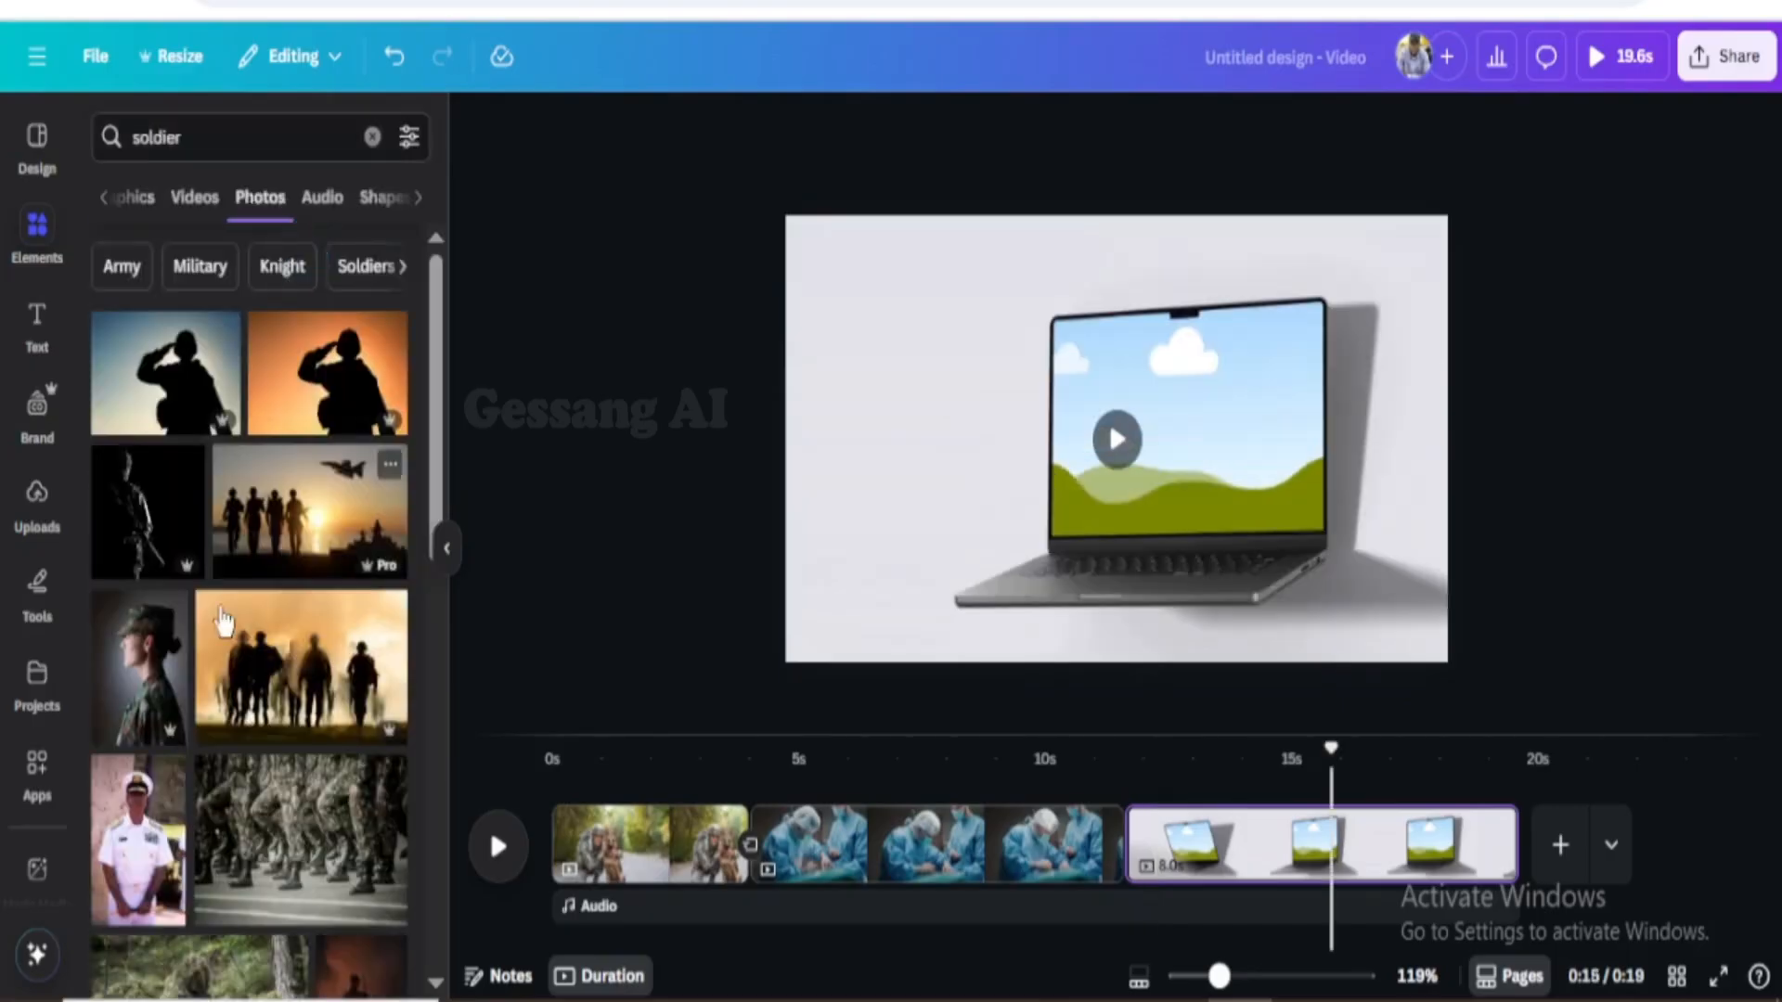
scroll(223, 620, down, 4)
drag(146, 668, 1125, 371)
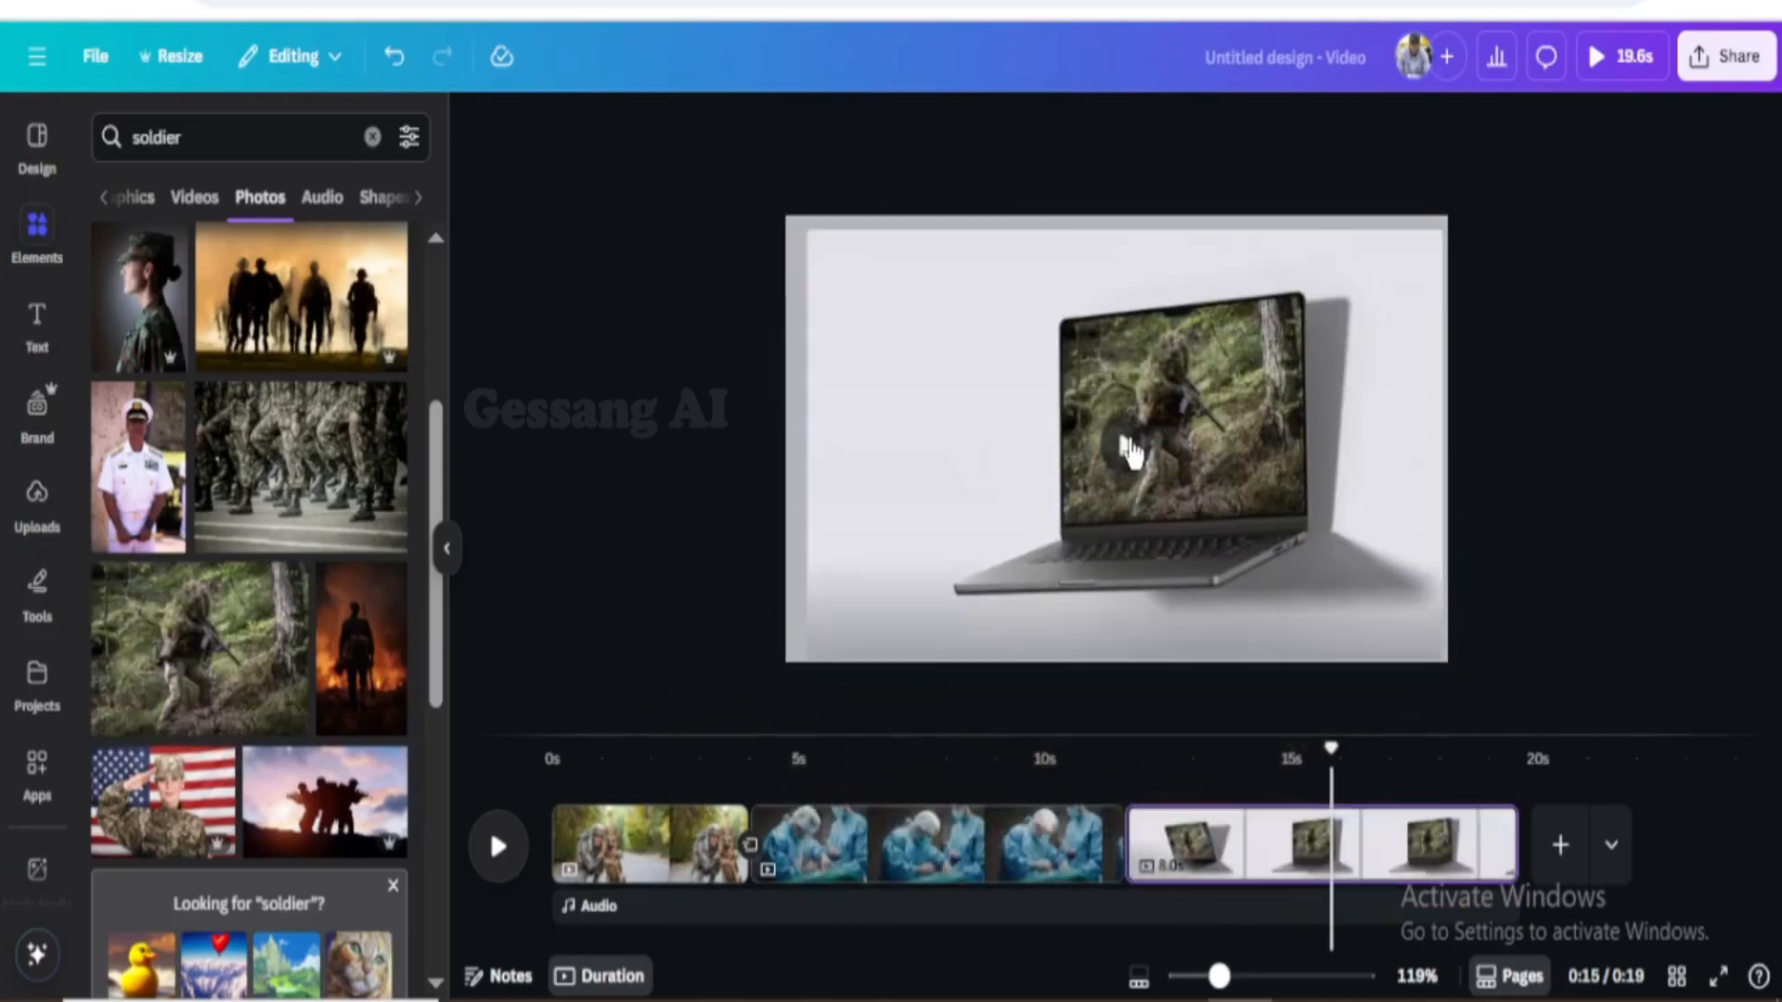
Play the laptop mockup page from its start to its end to check the opening and closing animation
click(1072, 508)
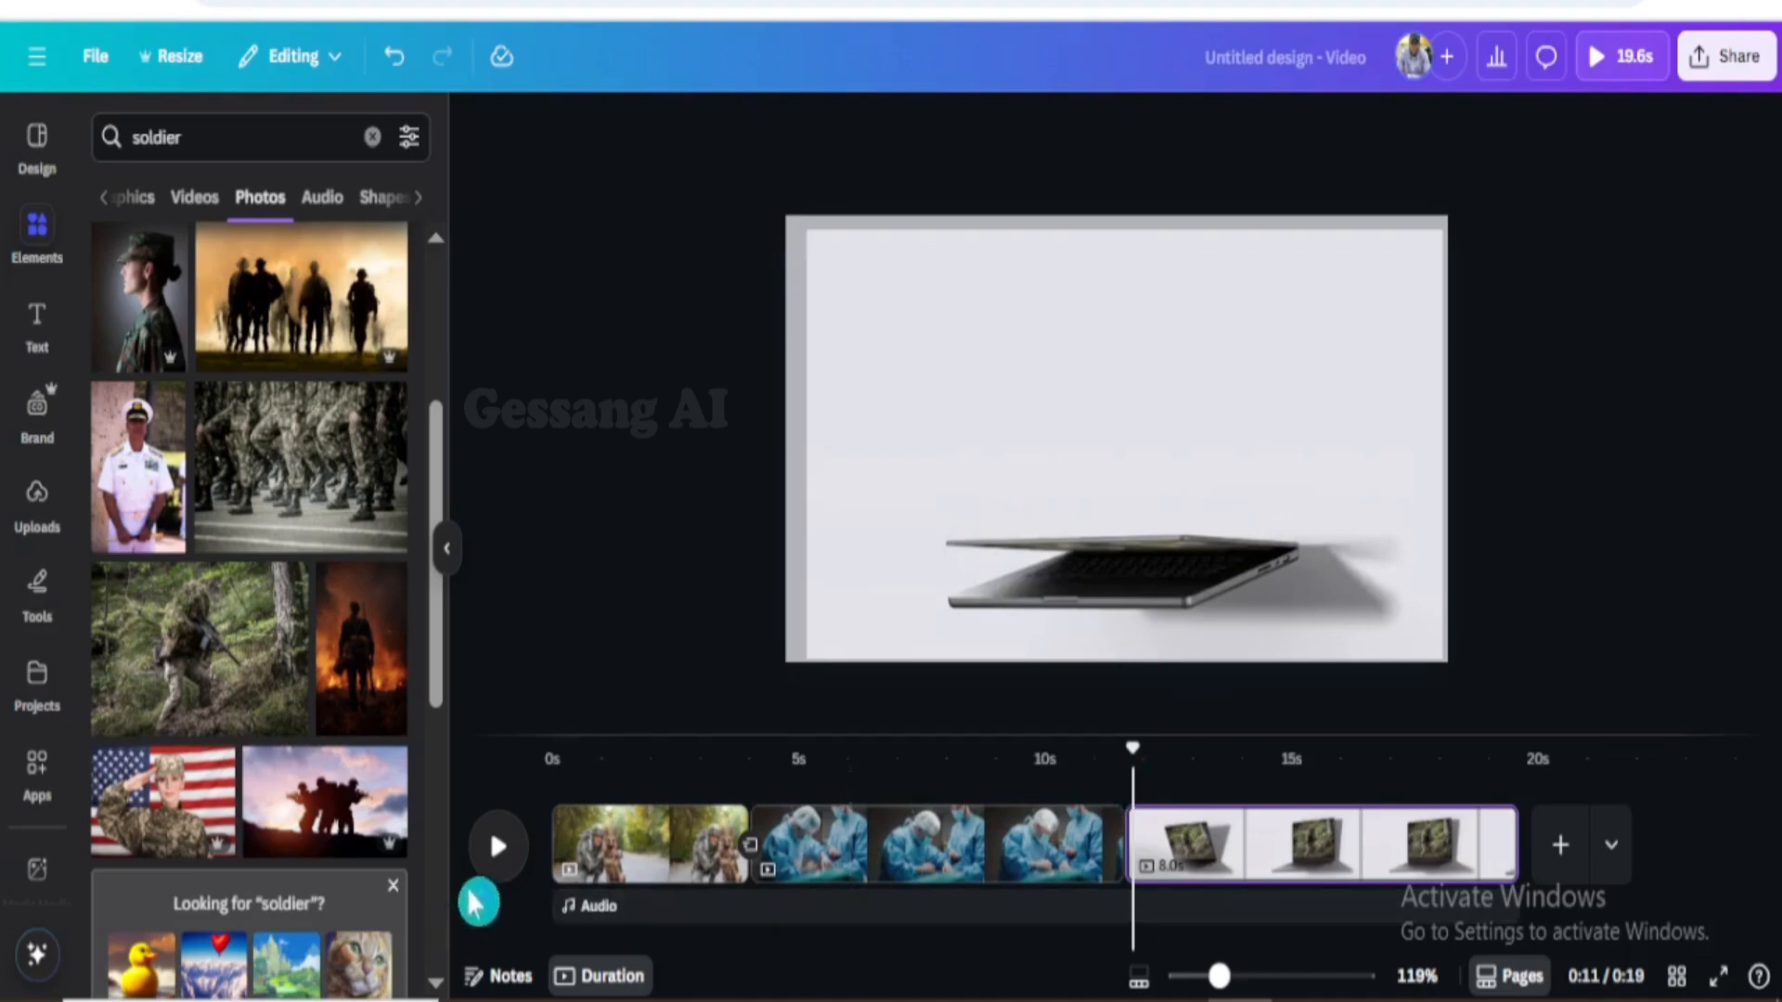
click(496, 847)
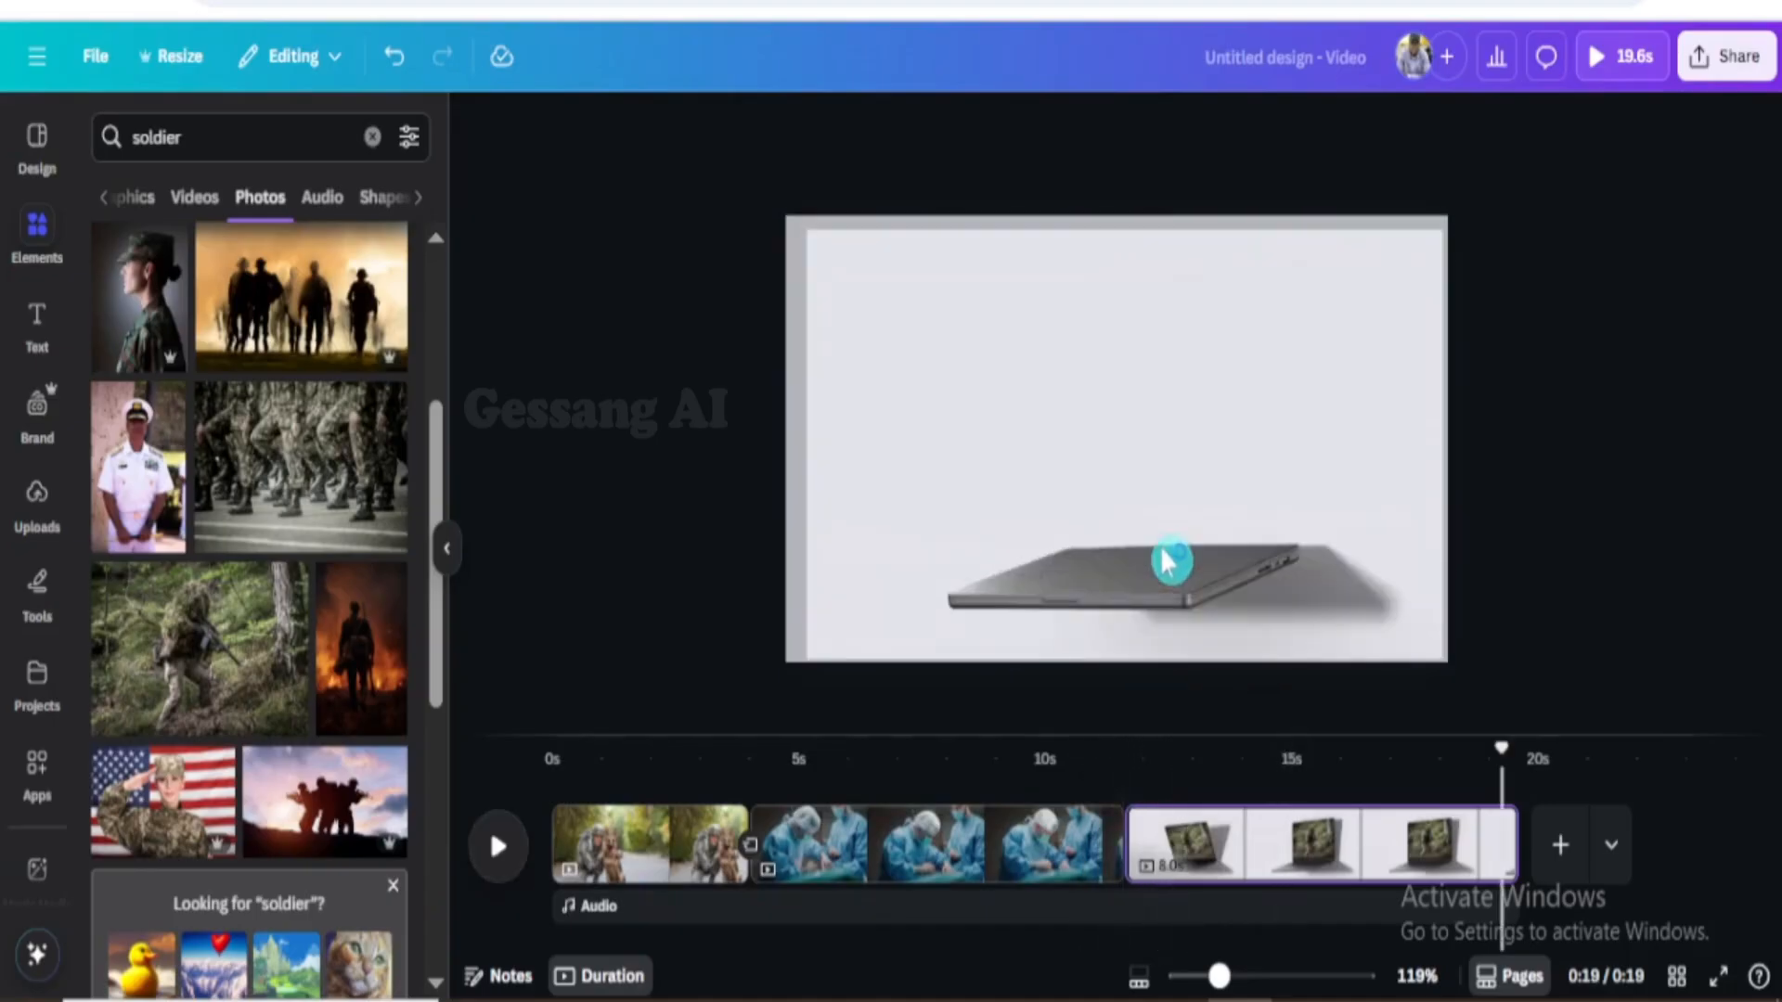
click(1169, 557)
click(1240, 759)
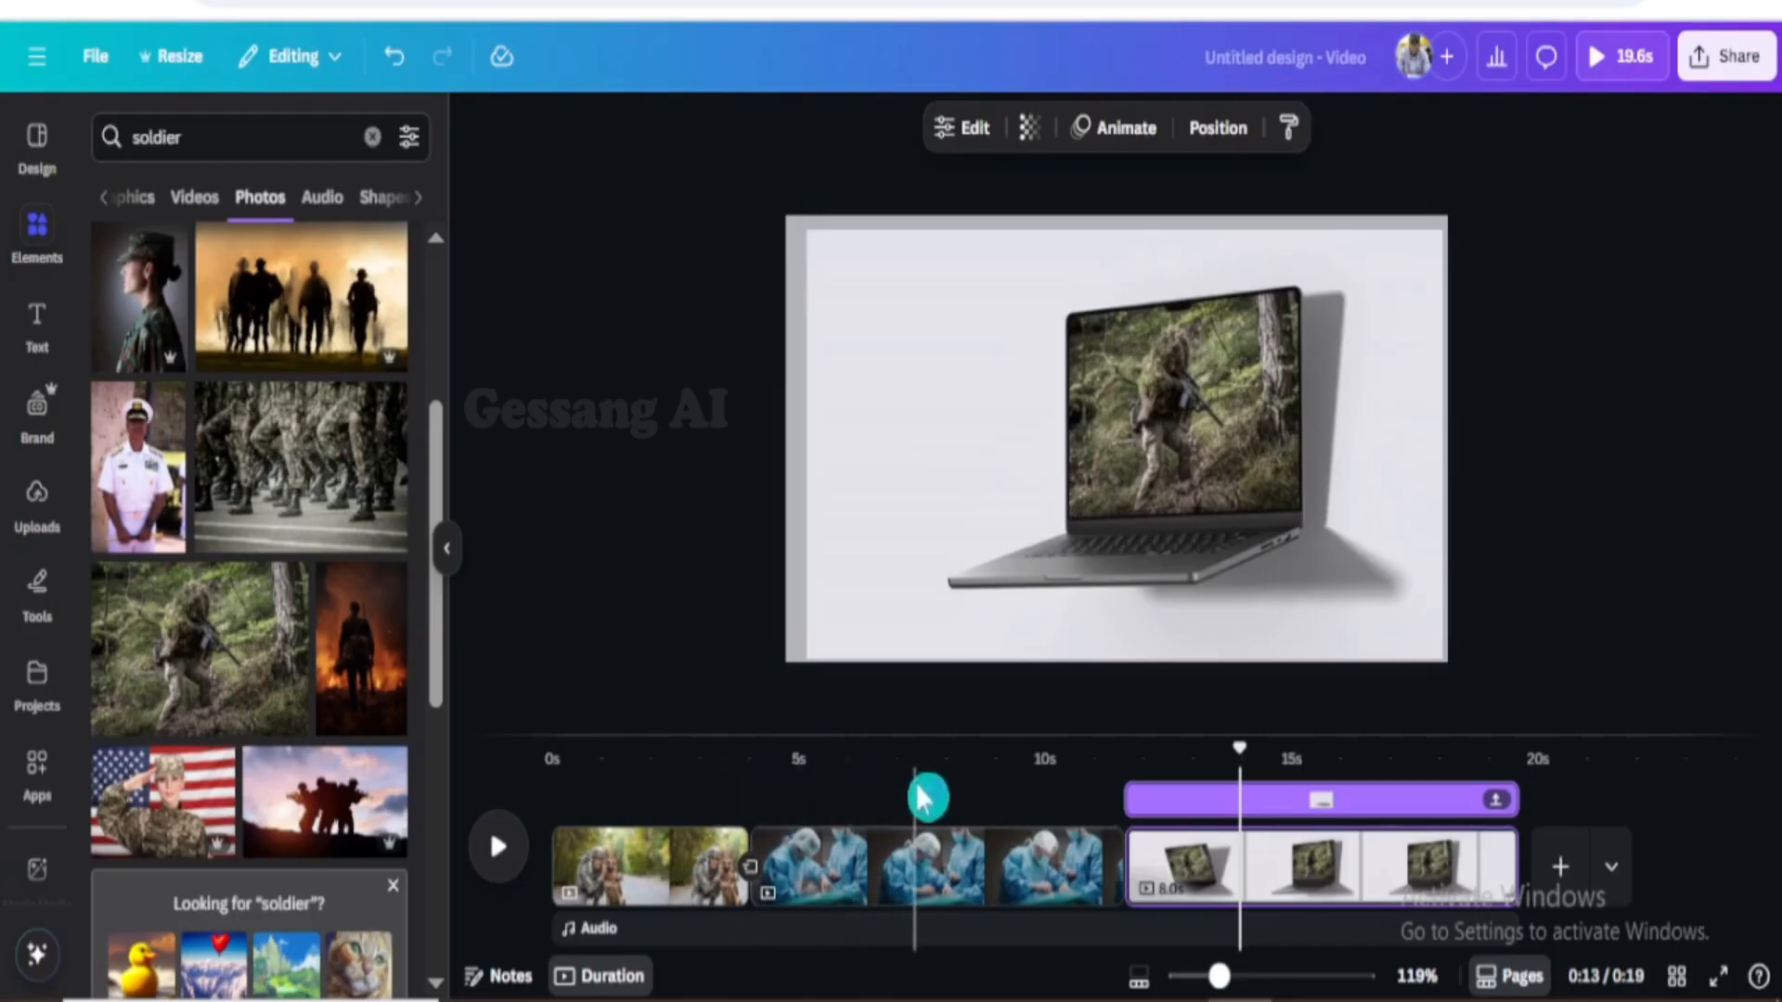
Delete the third page containing the laptop mockup from the timeline
click(887, 756)
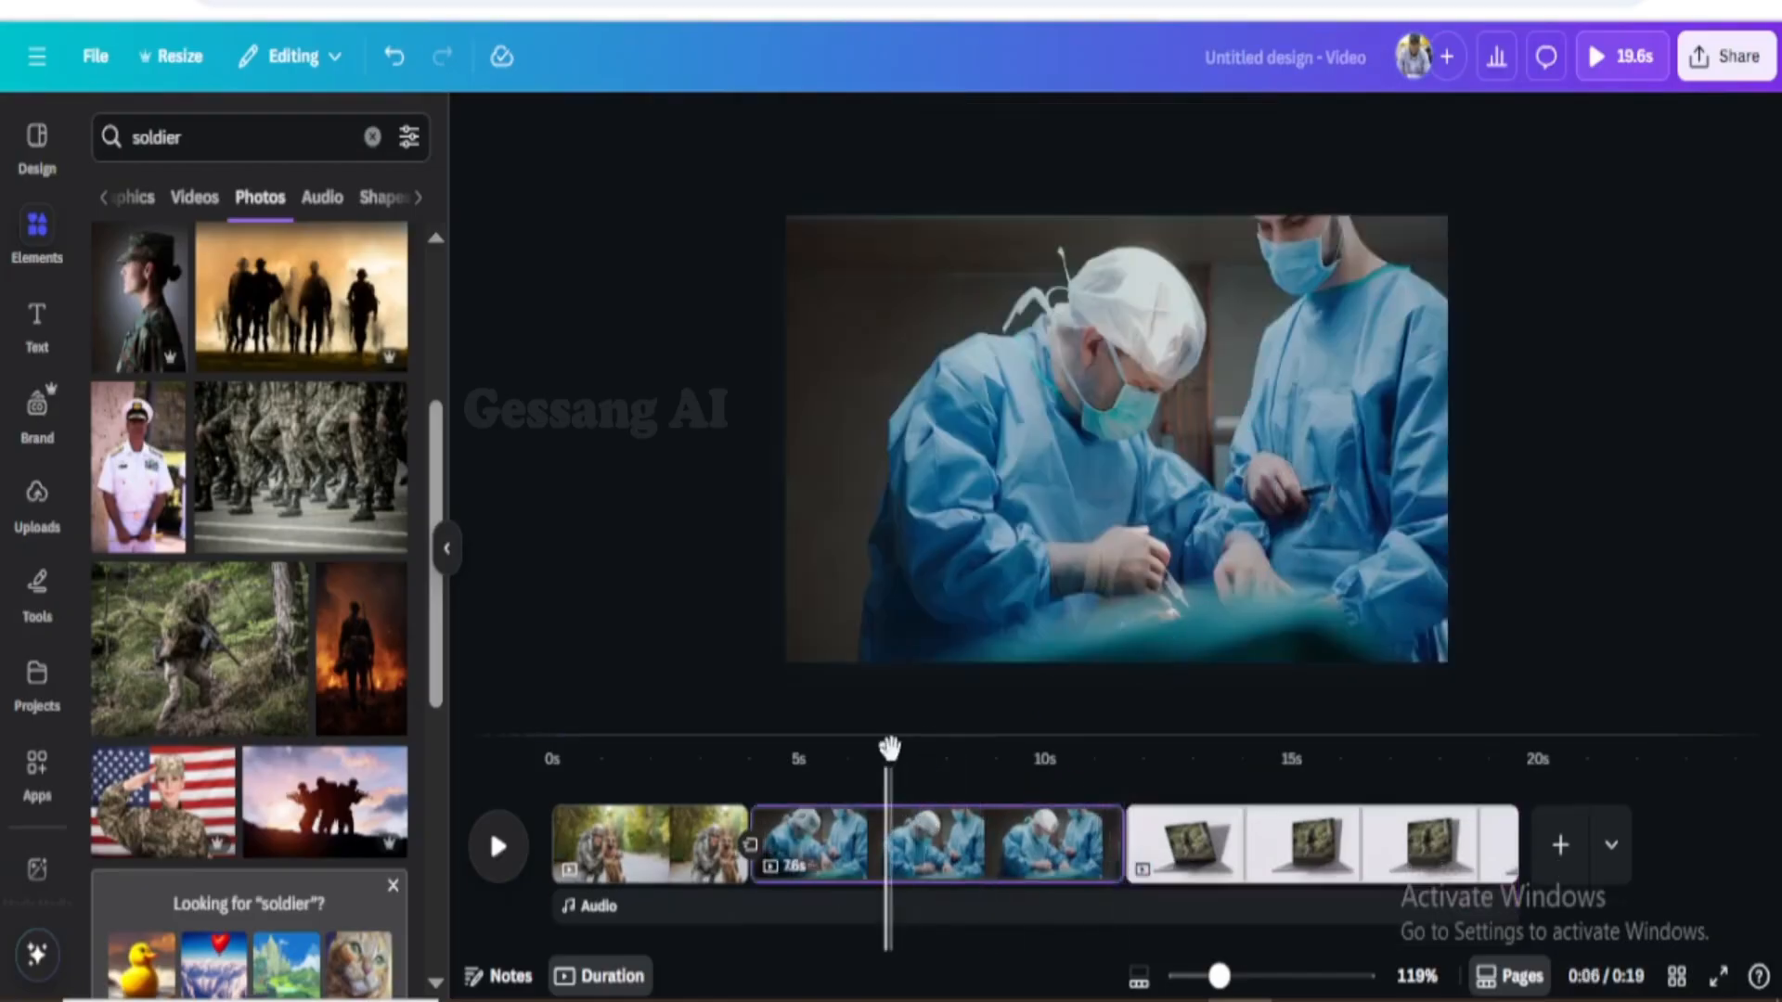
drag(889, 747, 1173, 742)
click(1236, 849)
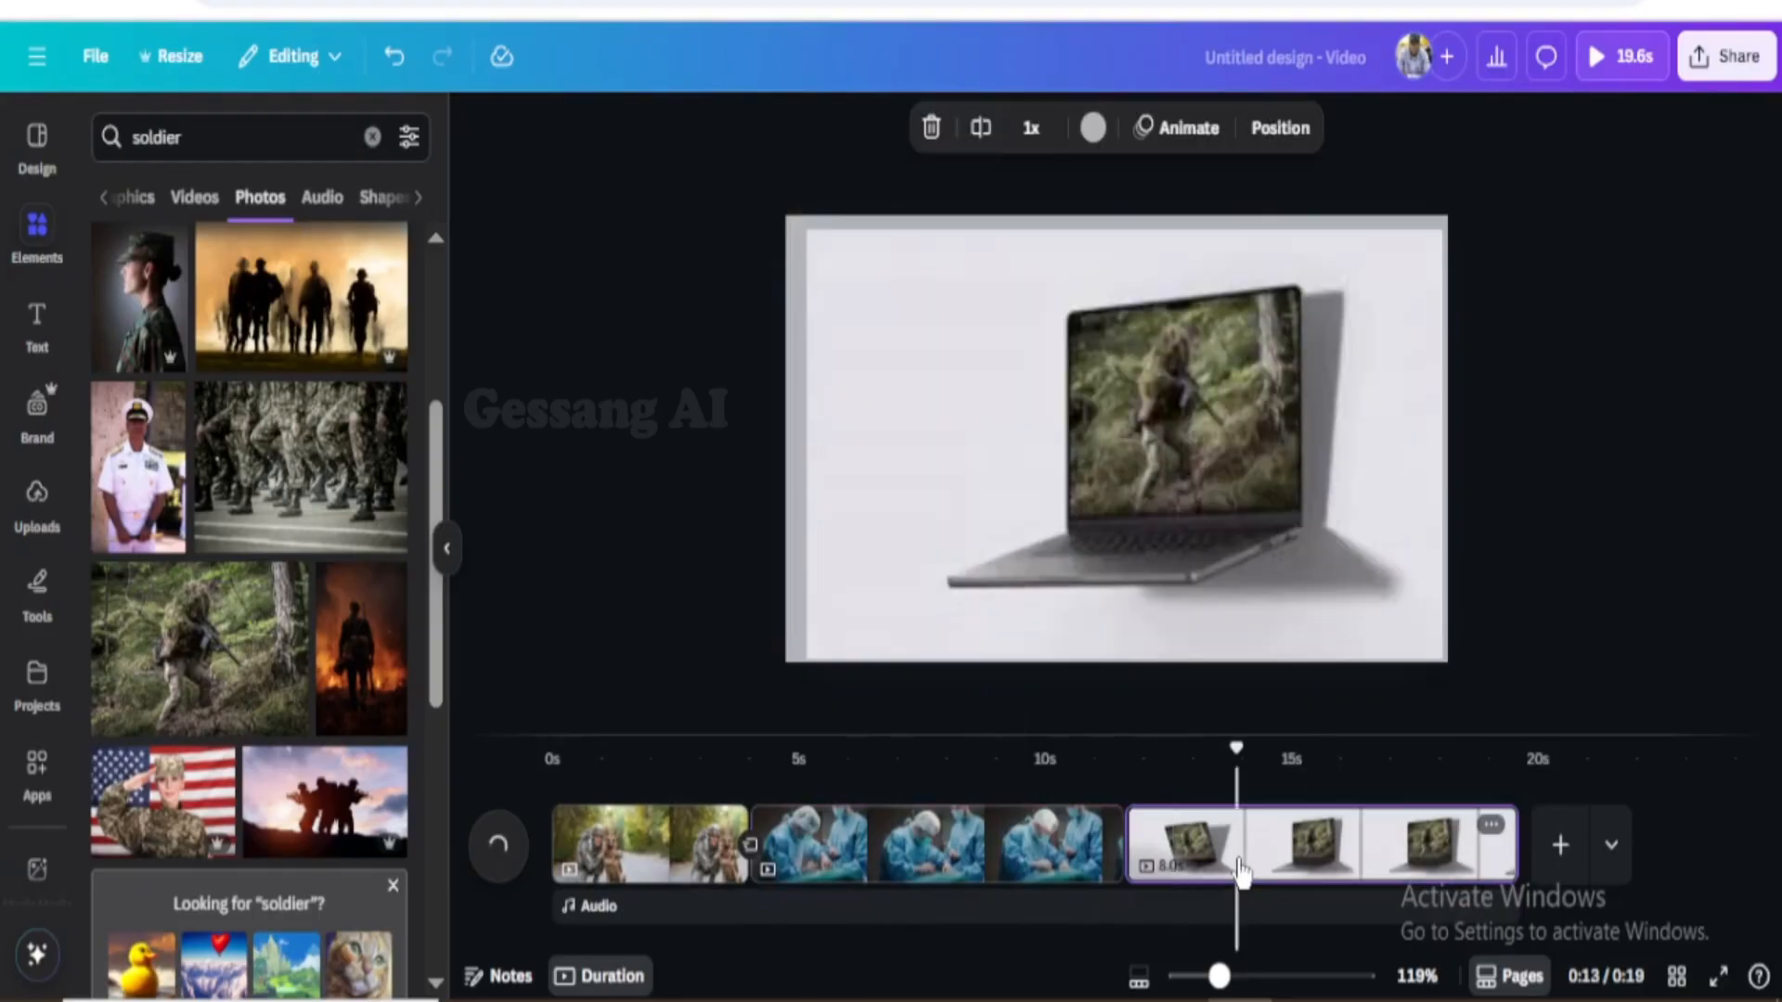
key(Delete)
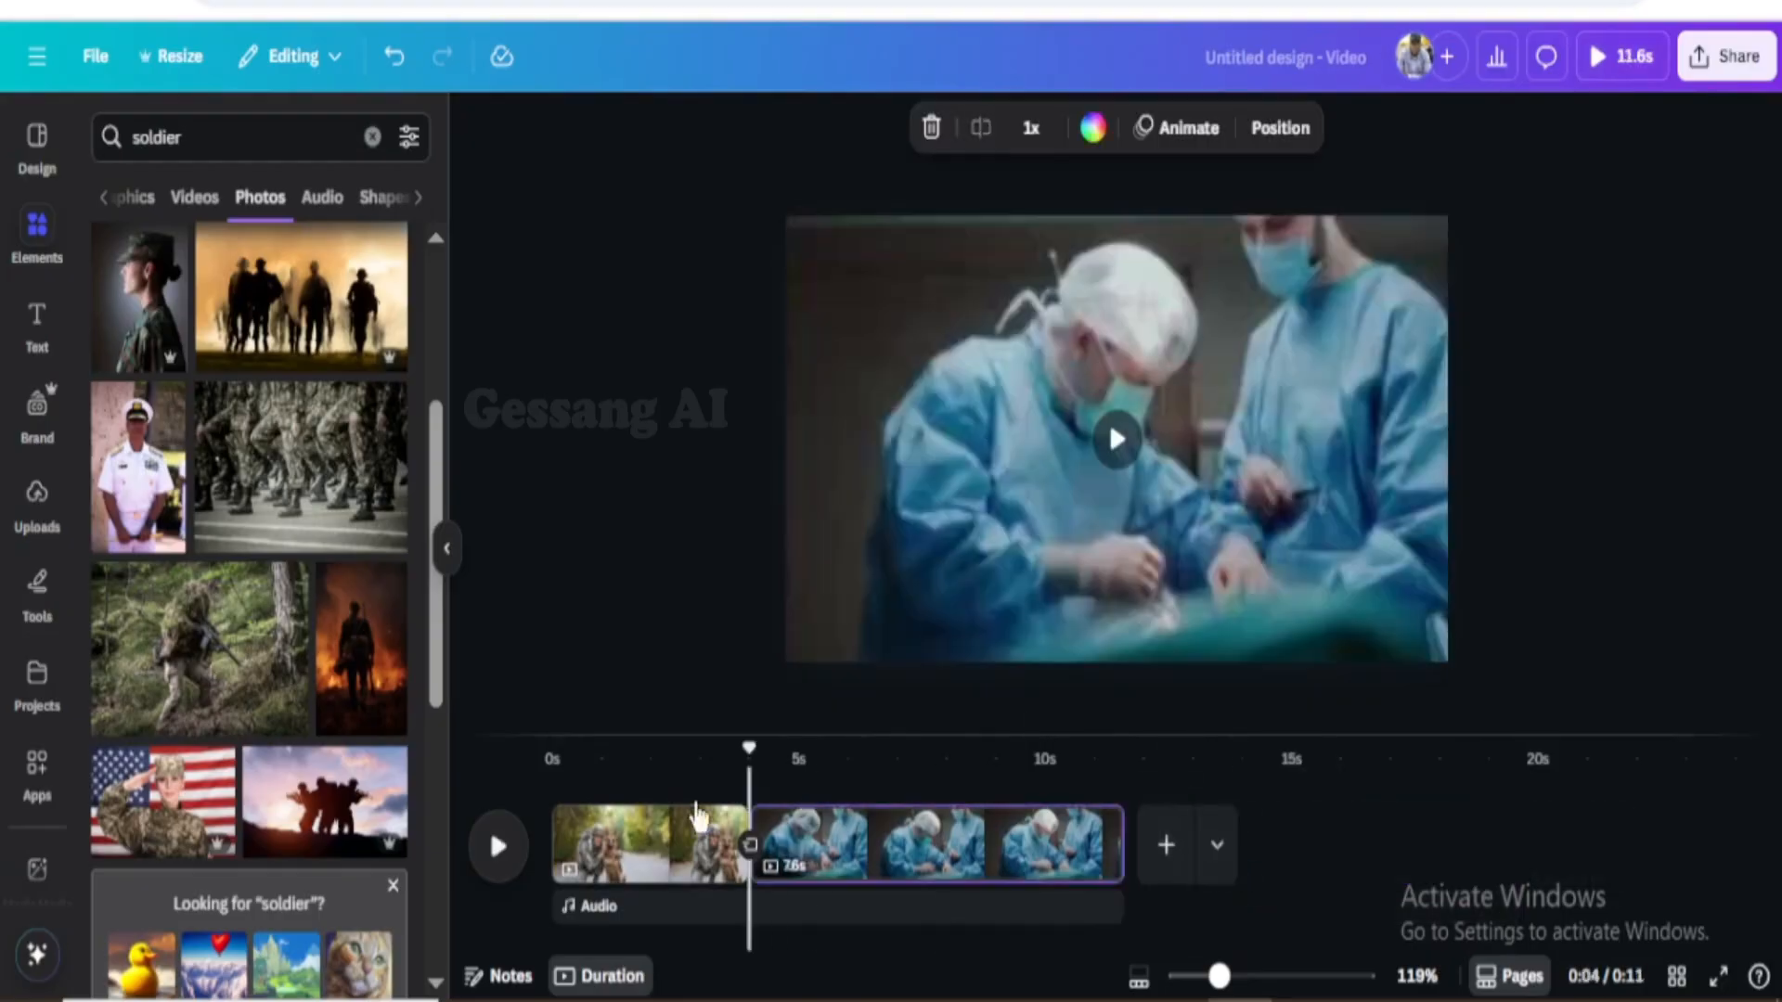
Add the 18-second video of a soldier greeting two children from the soldier video results to the first page
drag(742, 793, 655, 798)
click(1048, 489)
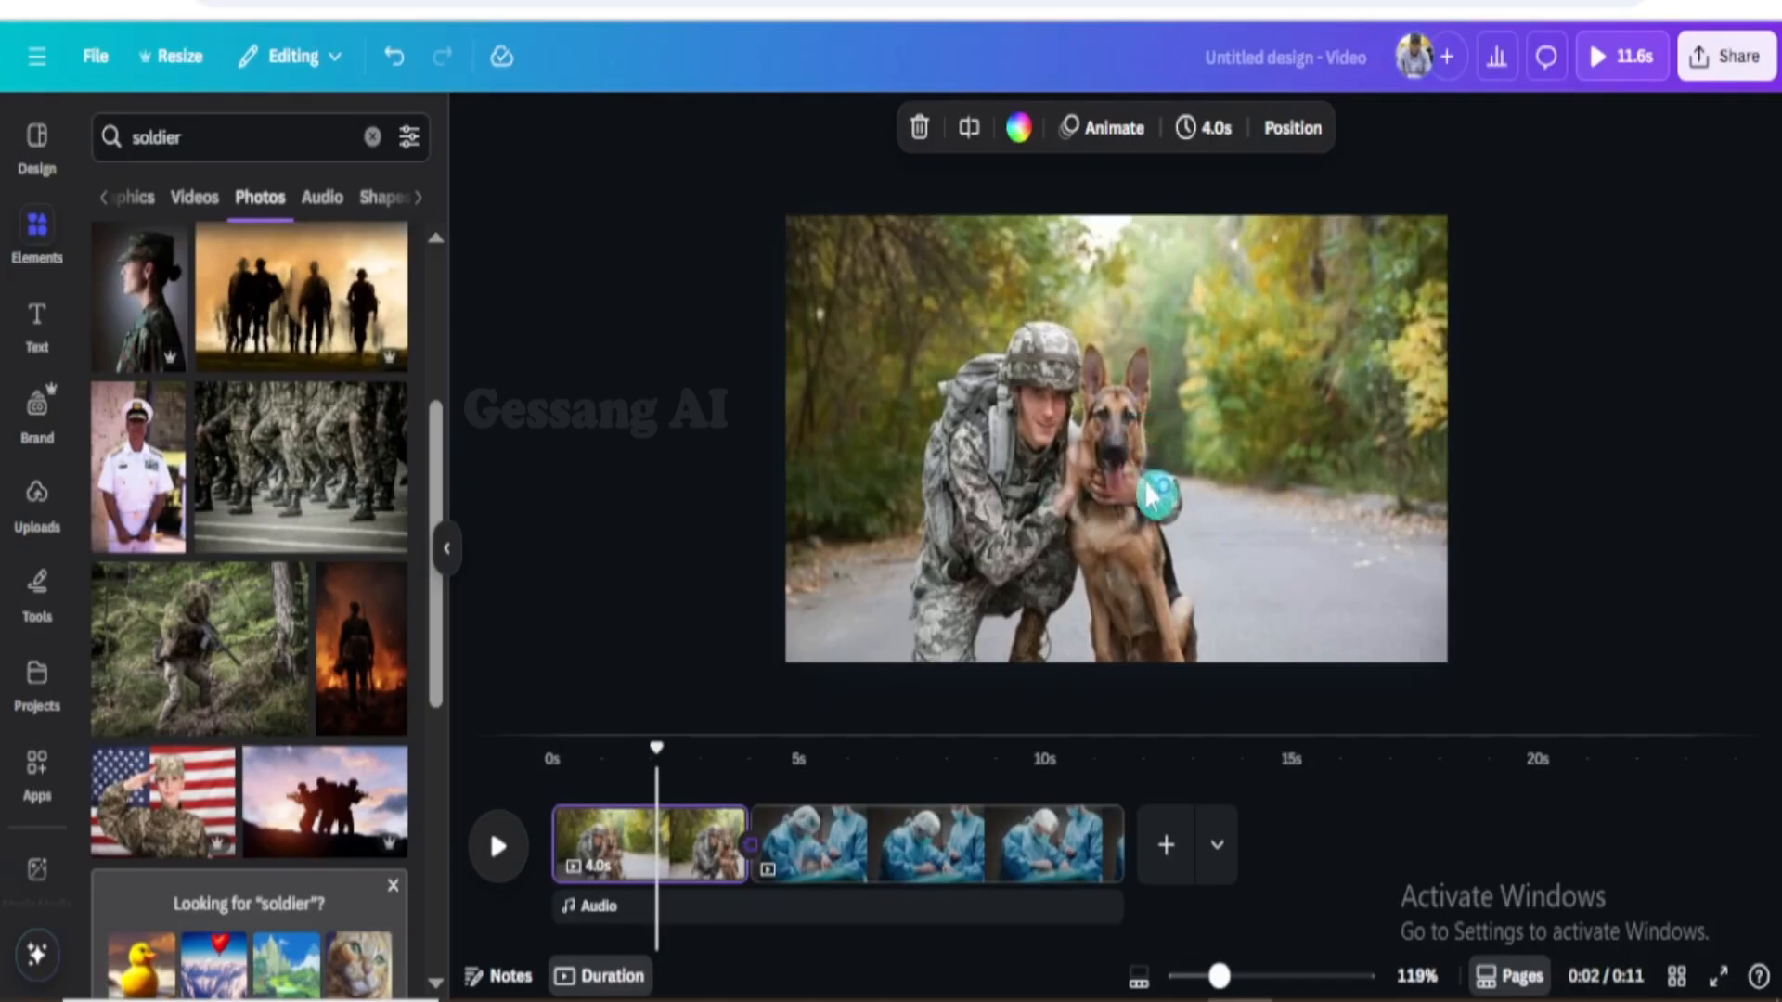
click(1209, 527)
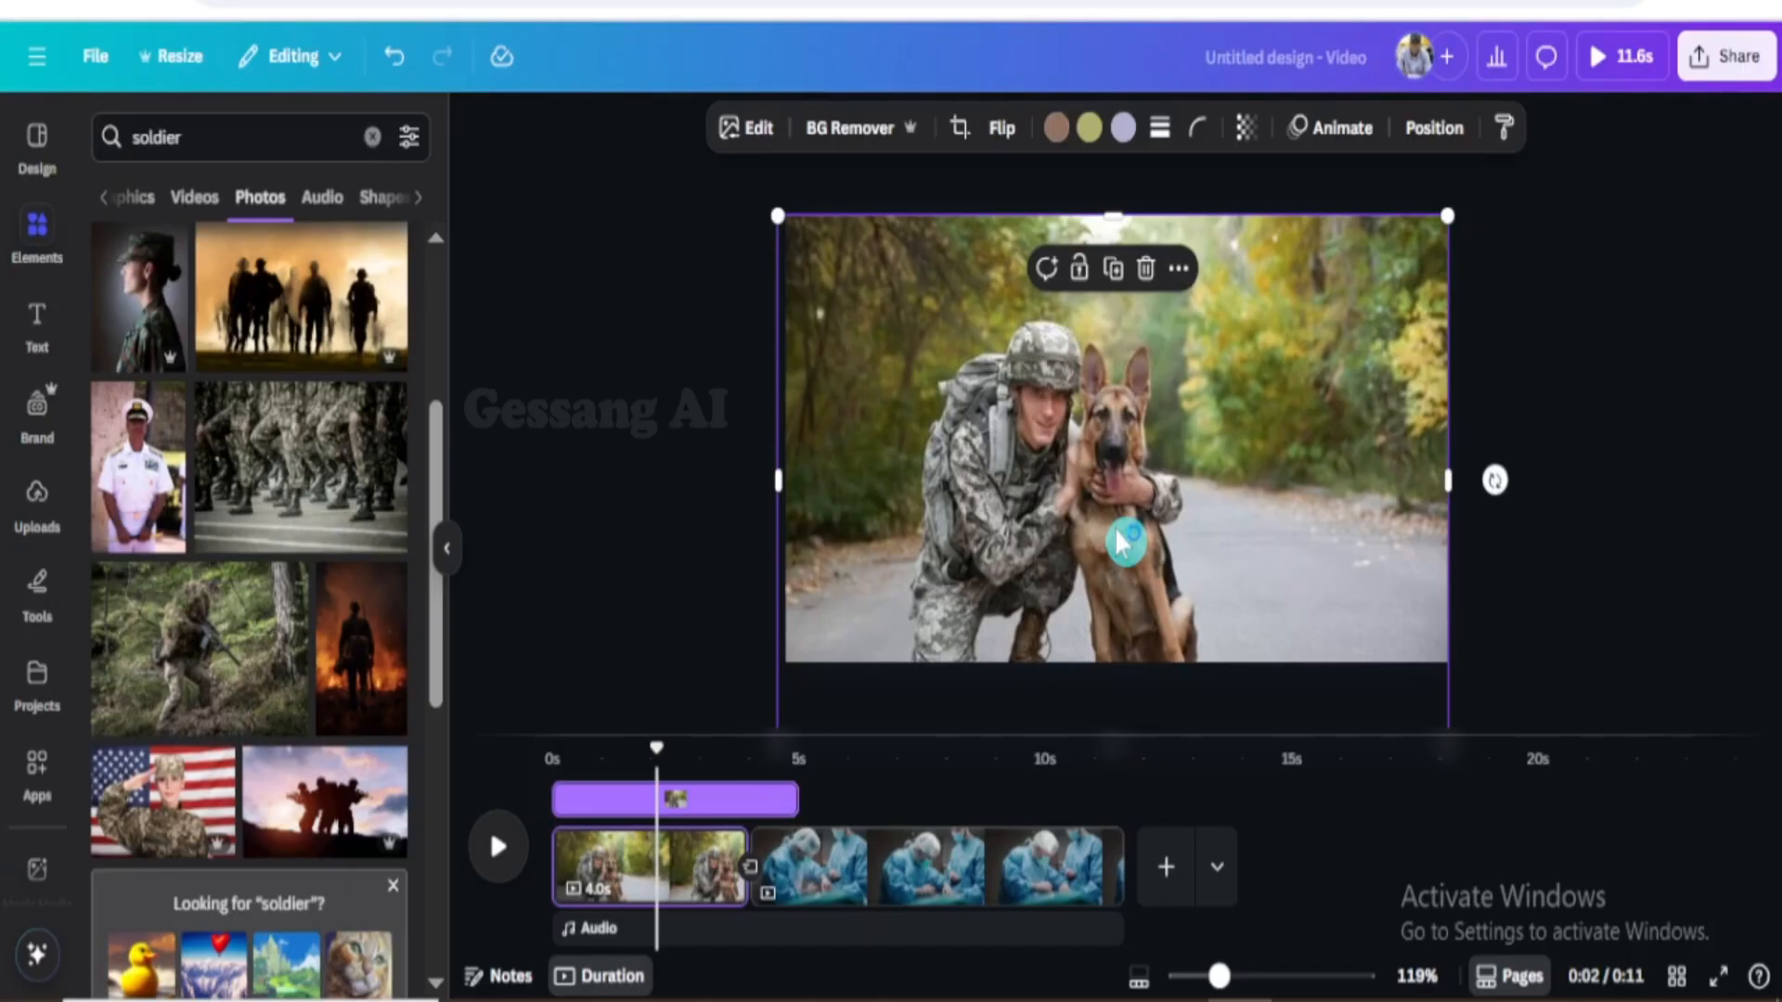
click(194, 197)
scroll(316, 687, down, 3)
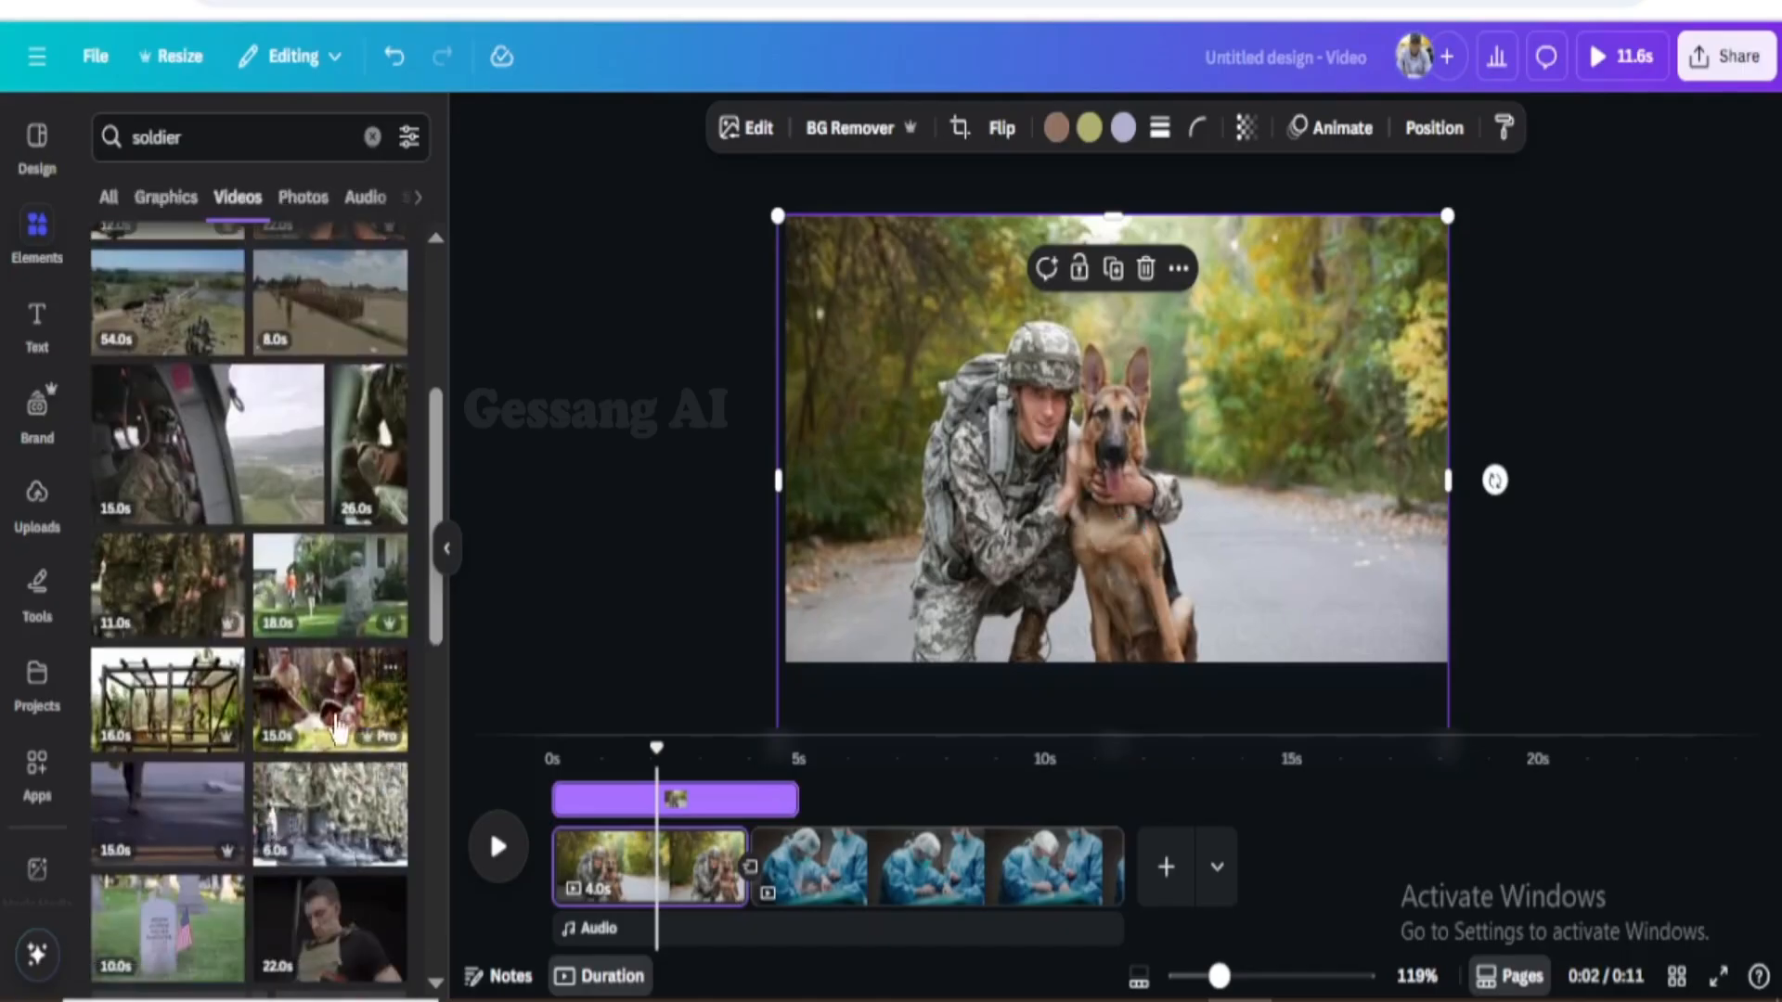
click(336, 599)
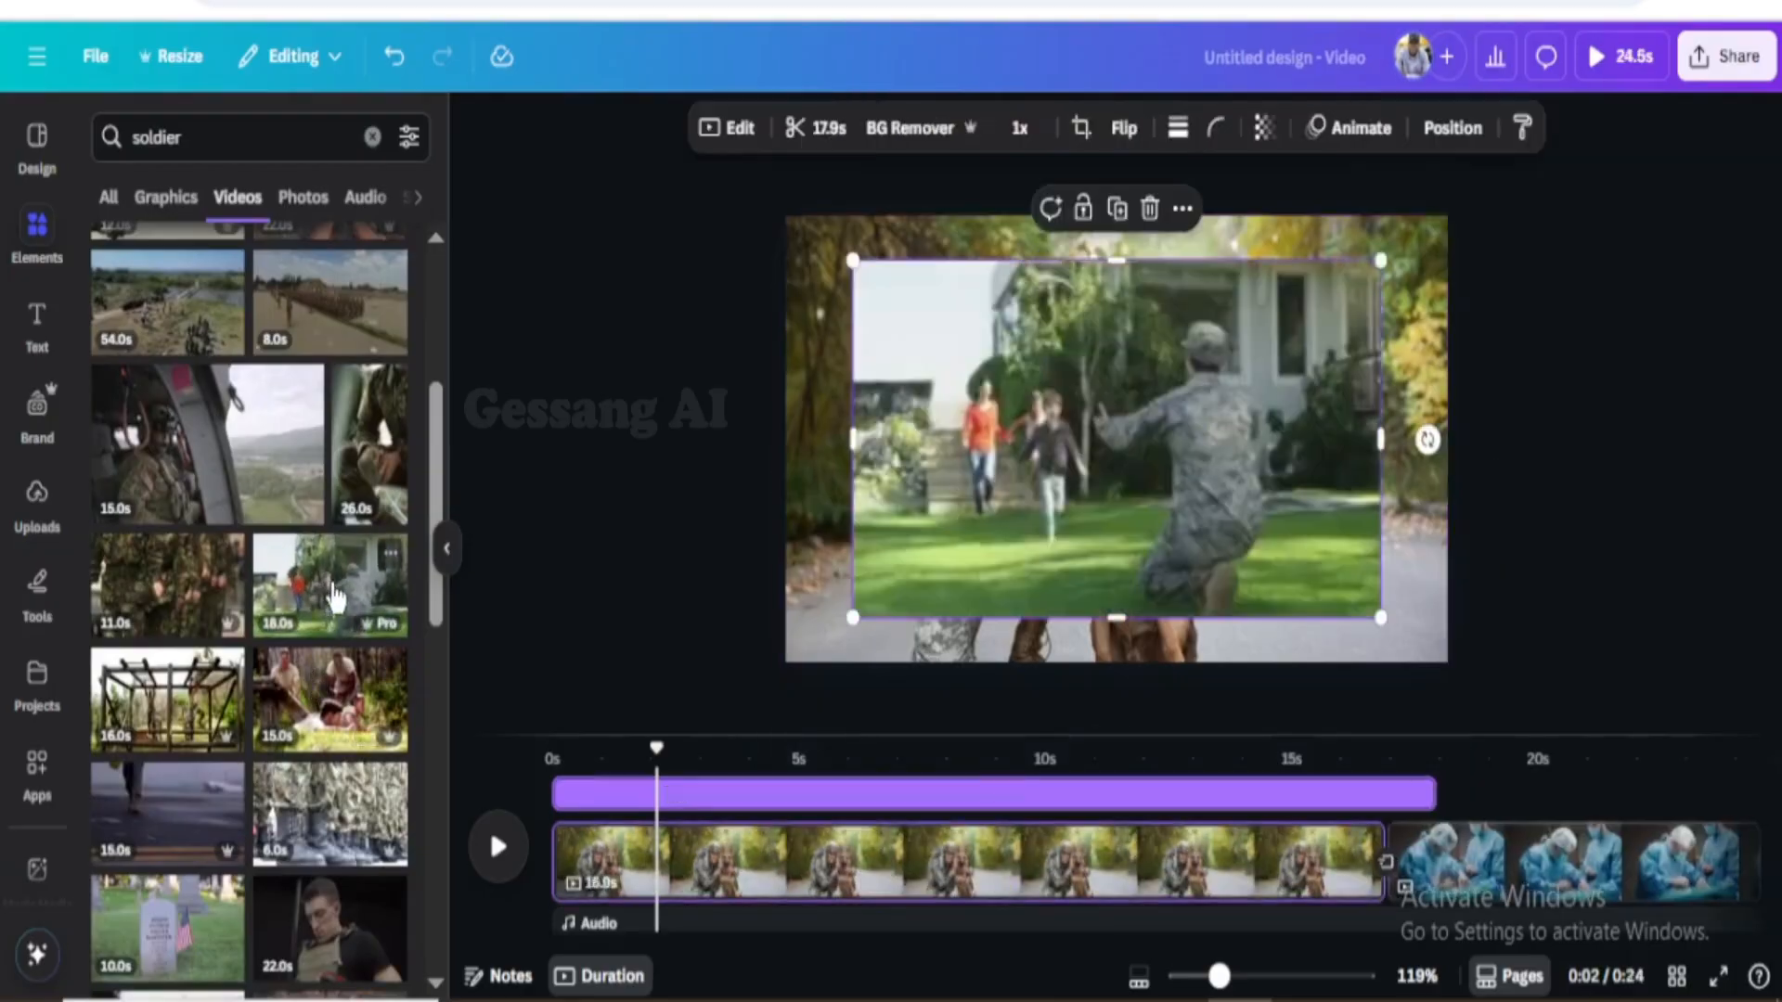
Shrink the soldier-and-children video to a small overlay near the photo's upper-right corner, beside the dog
drag(1151, 469, 1165, 446)
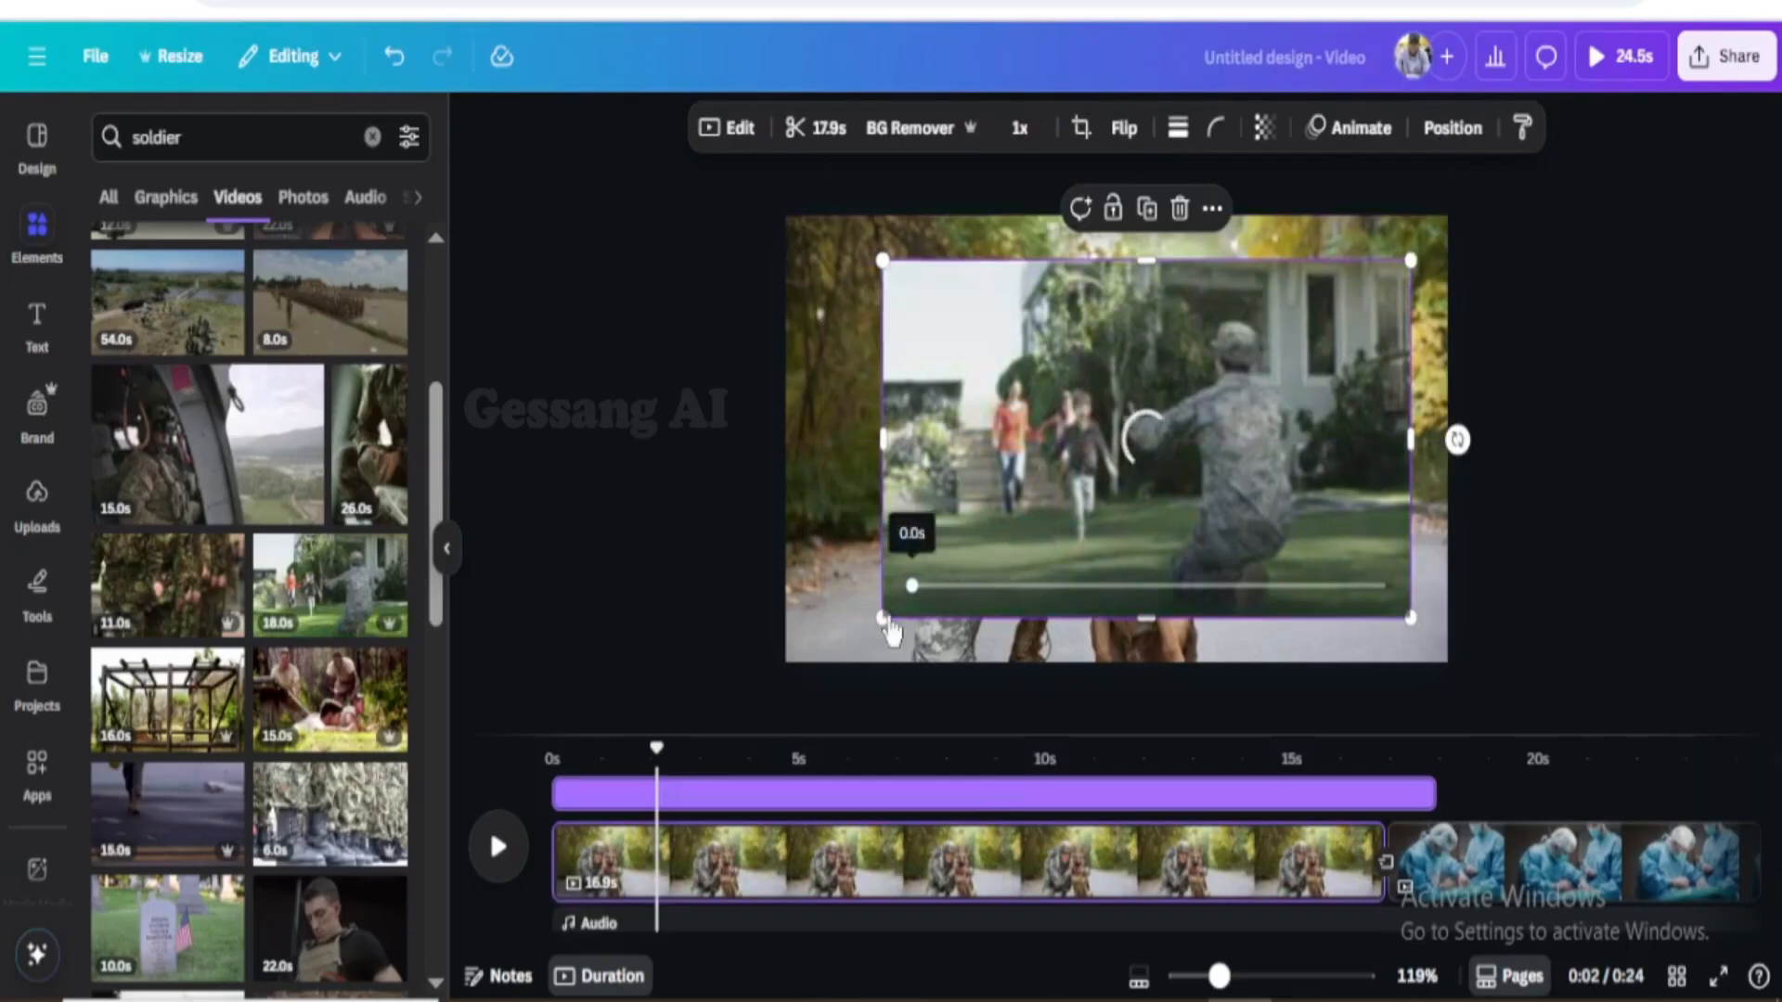
drag(882, 617, 1167, 446)
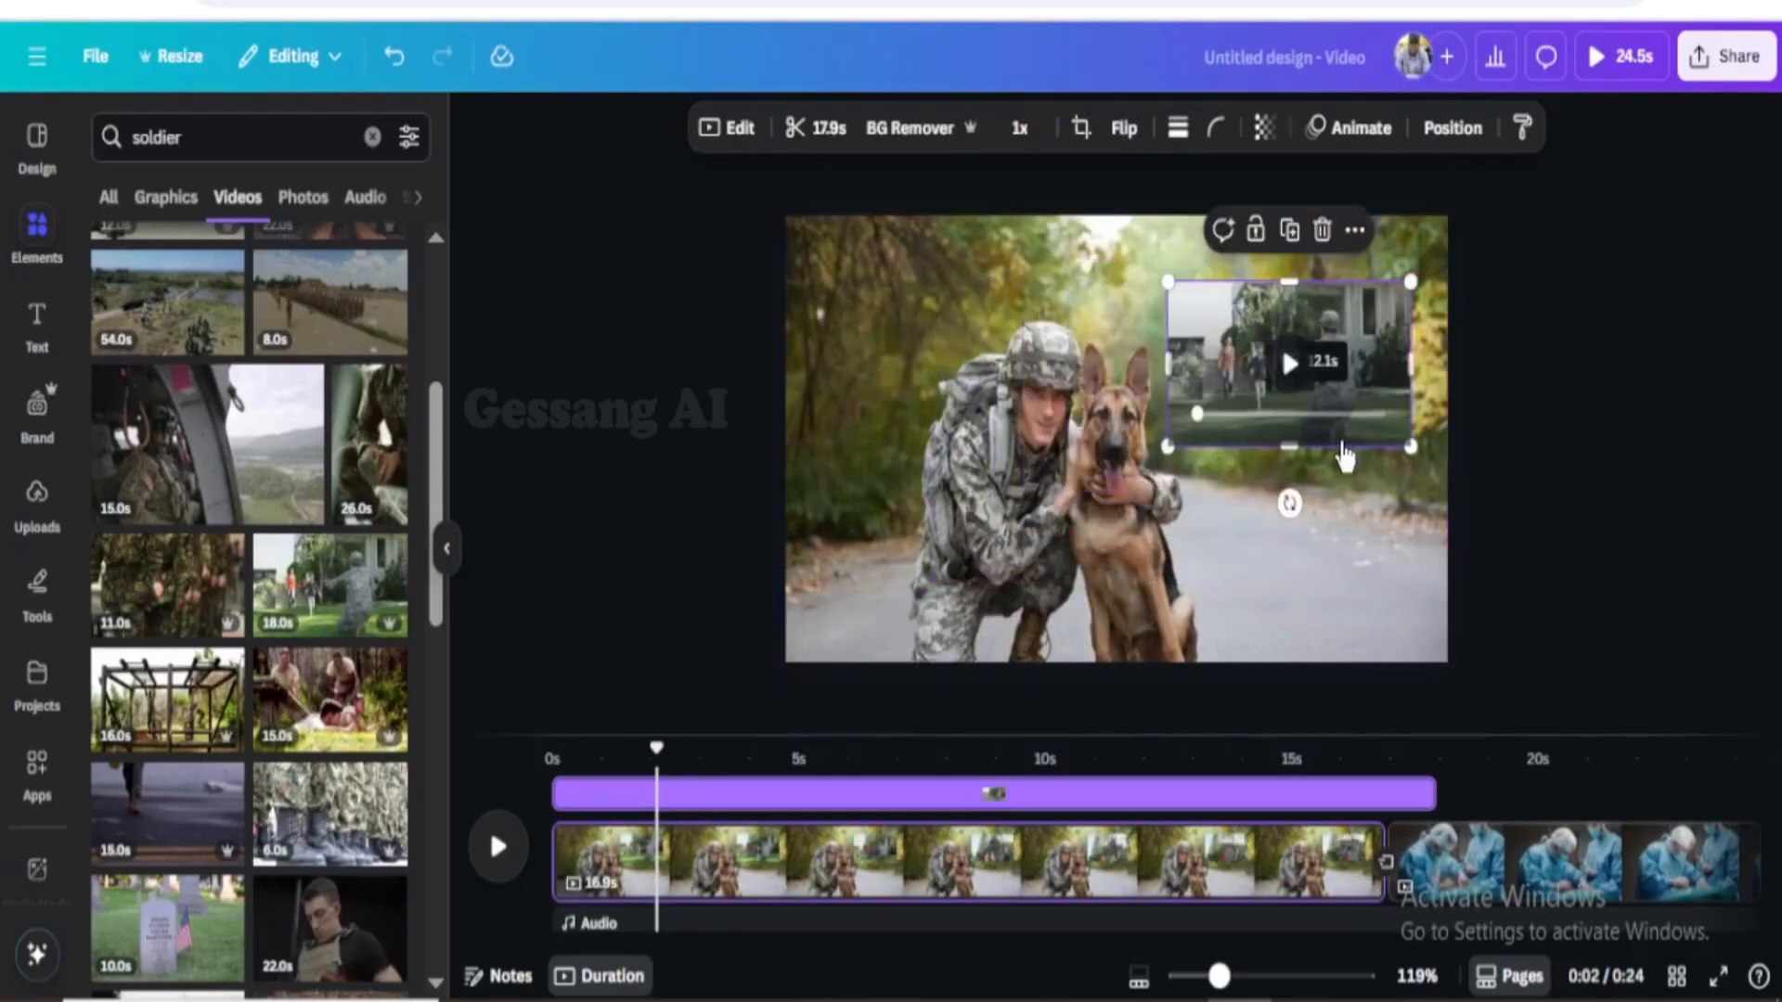
click(1366, 424)
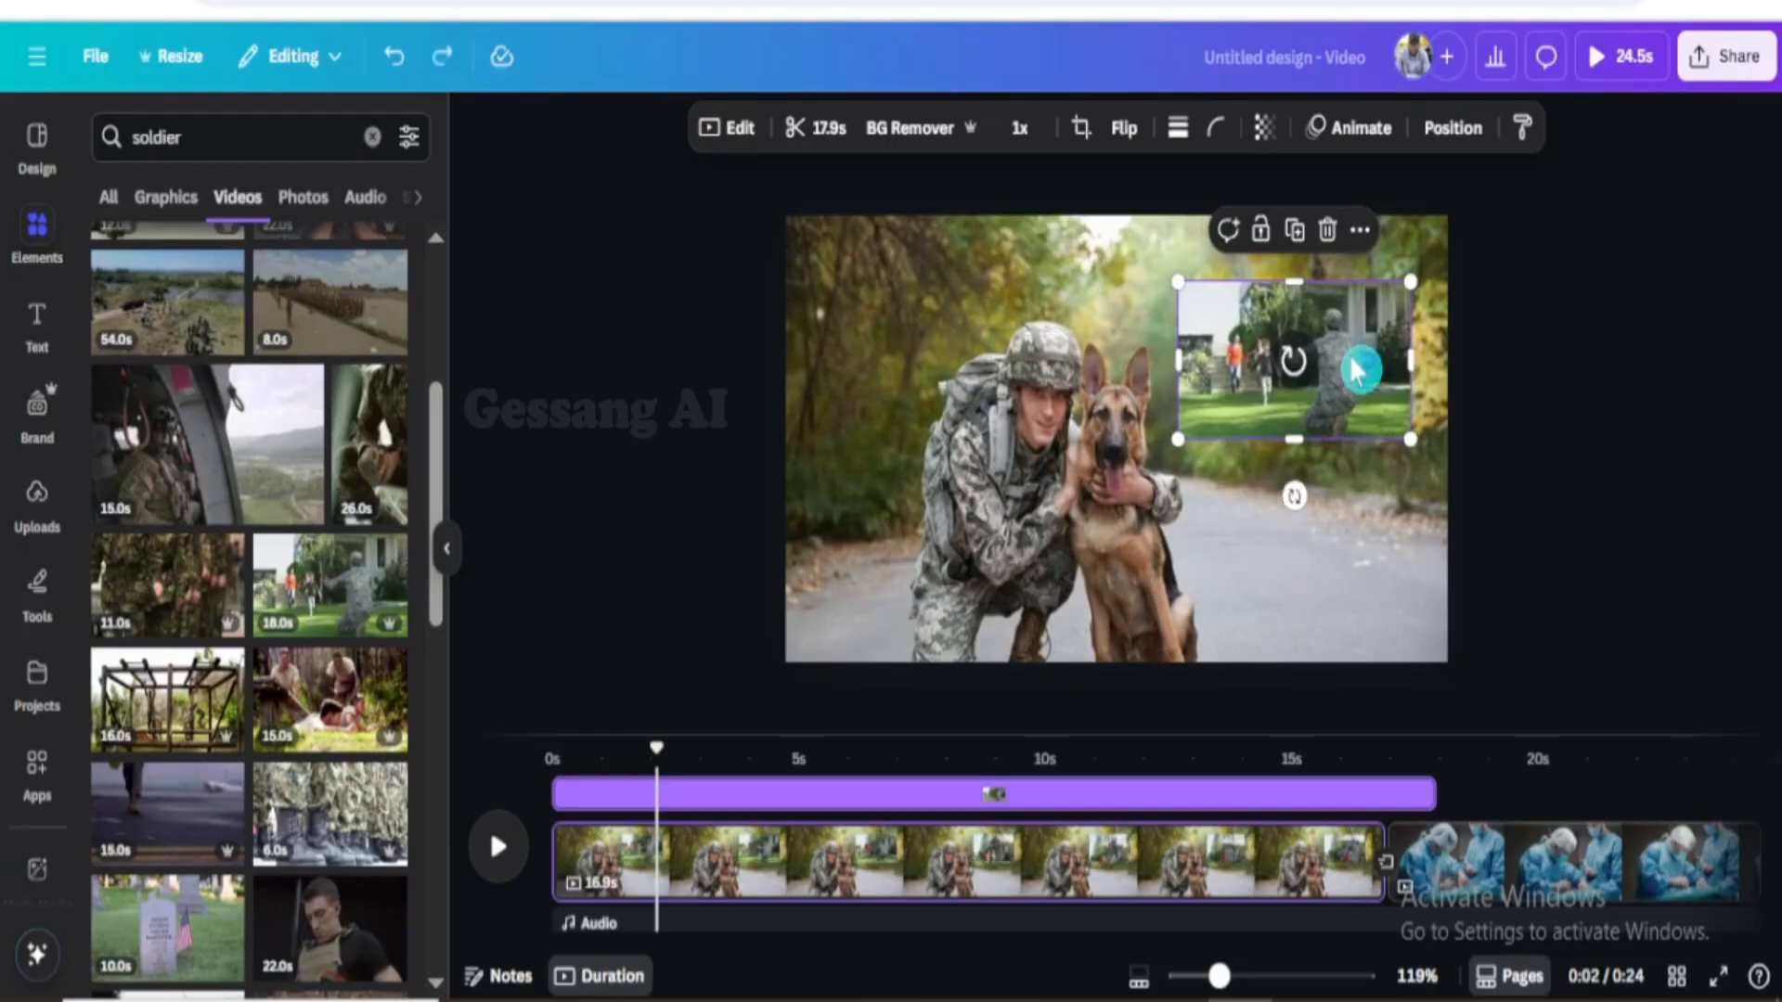
Undo the resizing and repositioning of the soldier-and-children video on the first page
key(ctrl+z)
key(ctrl+z)
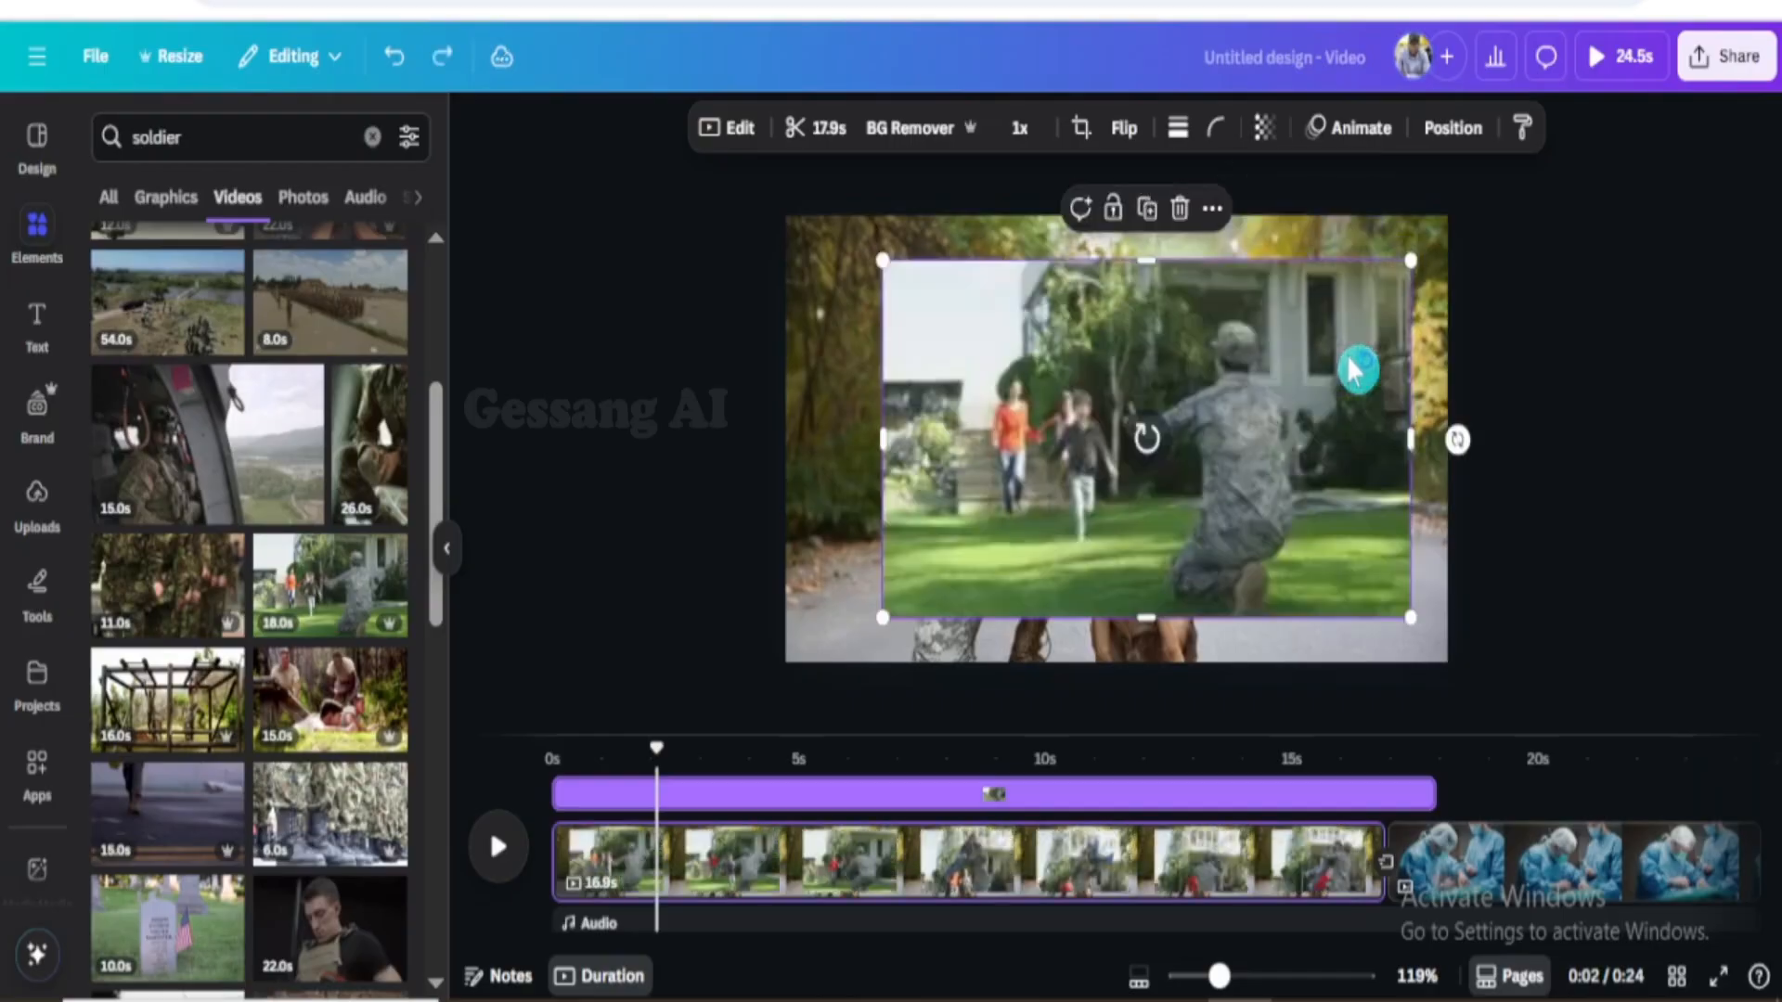
key(ctrl+z)
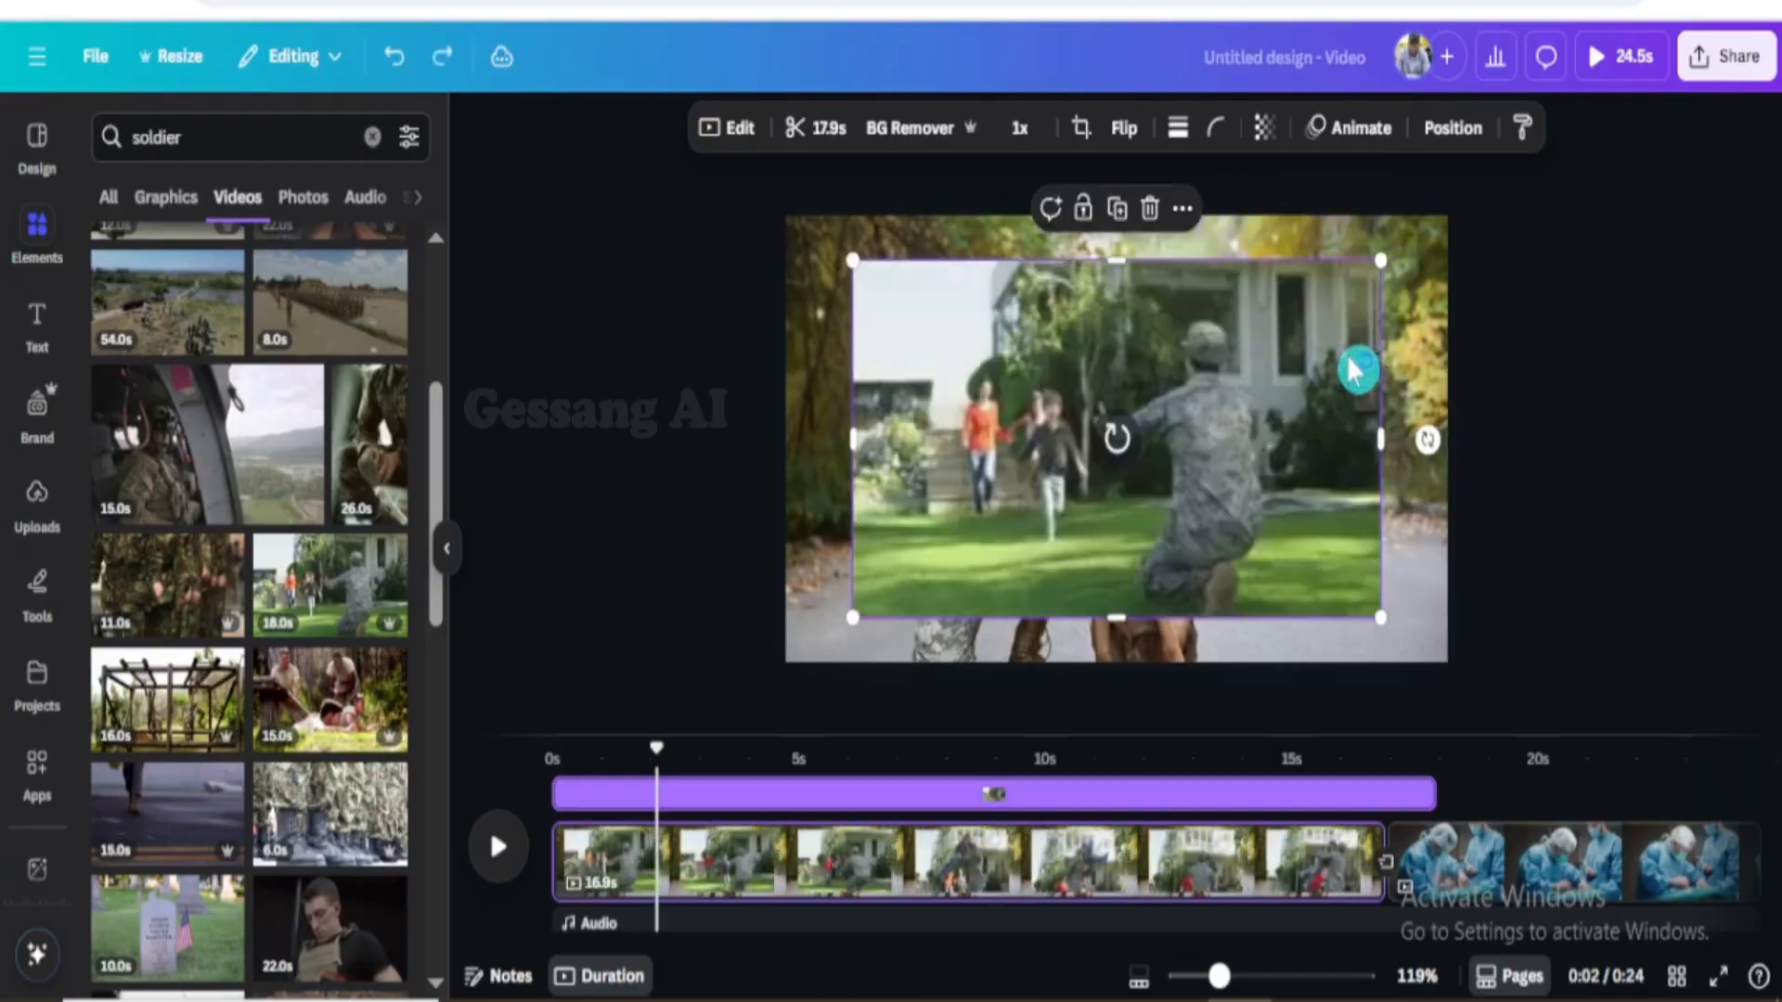
Undo adding the soldier-and-children video, and search the elements for "frames", showing only the frame results
key(ctrl+z)
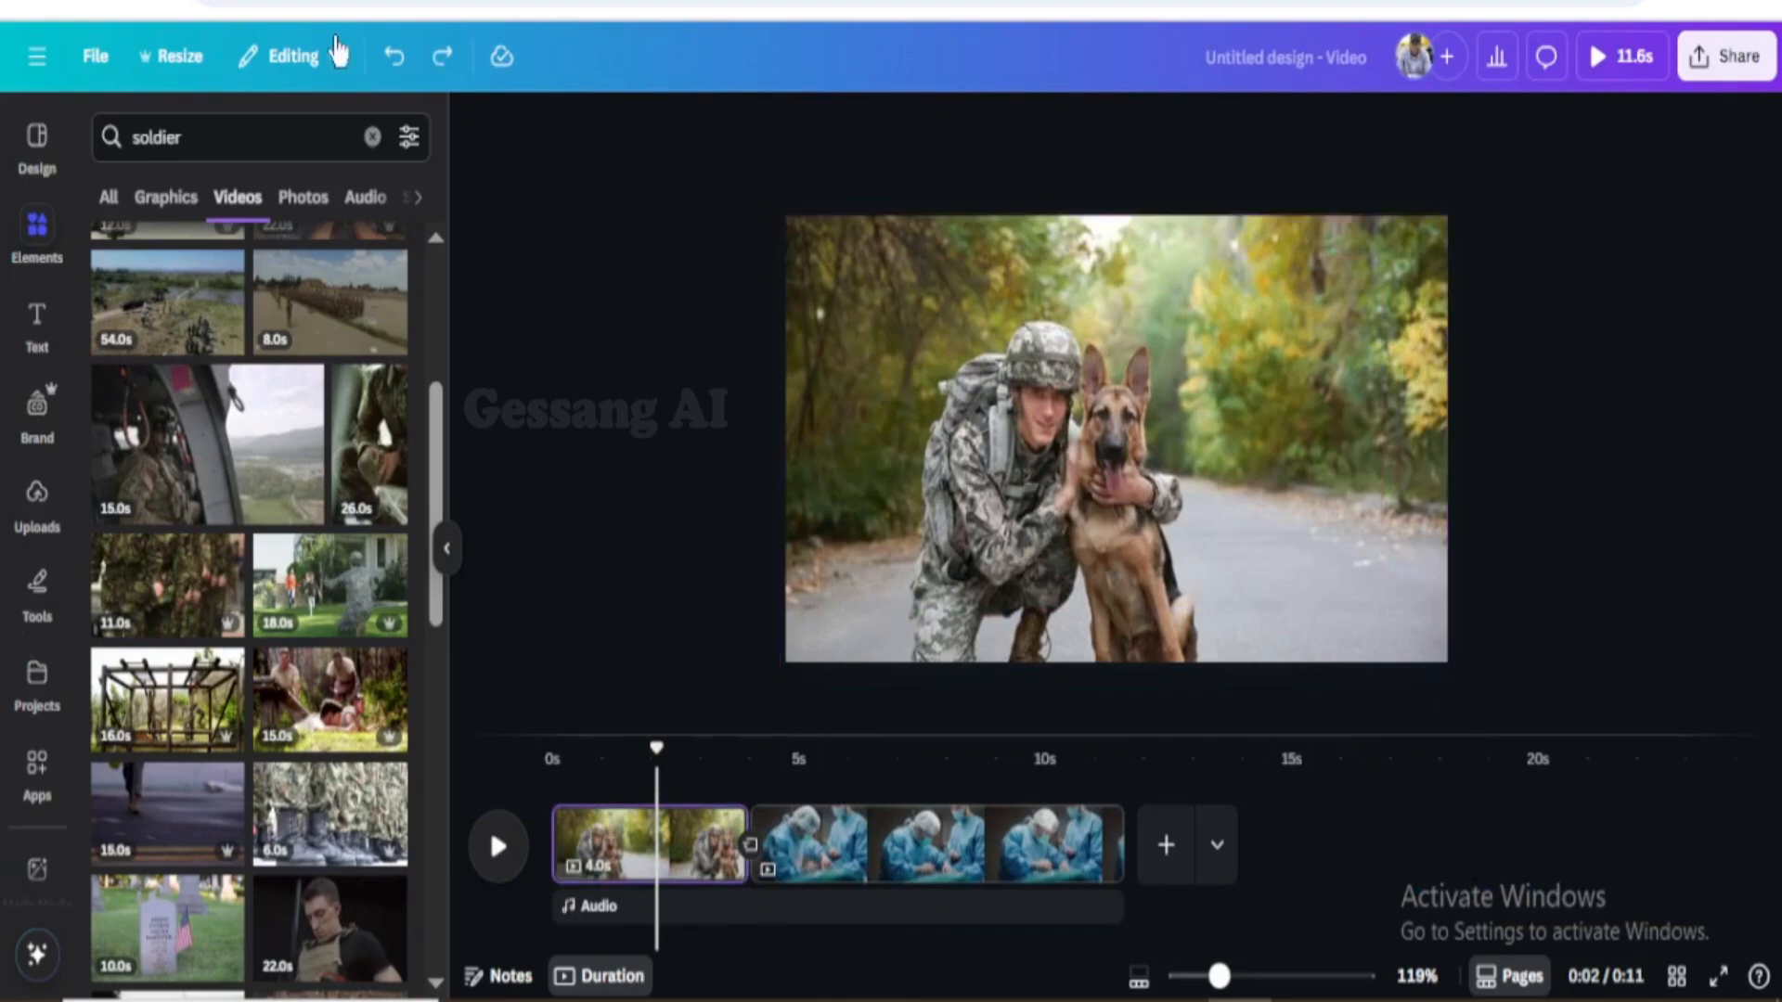
click(372, 137)
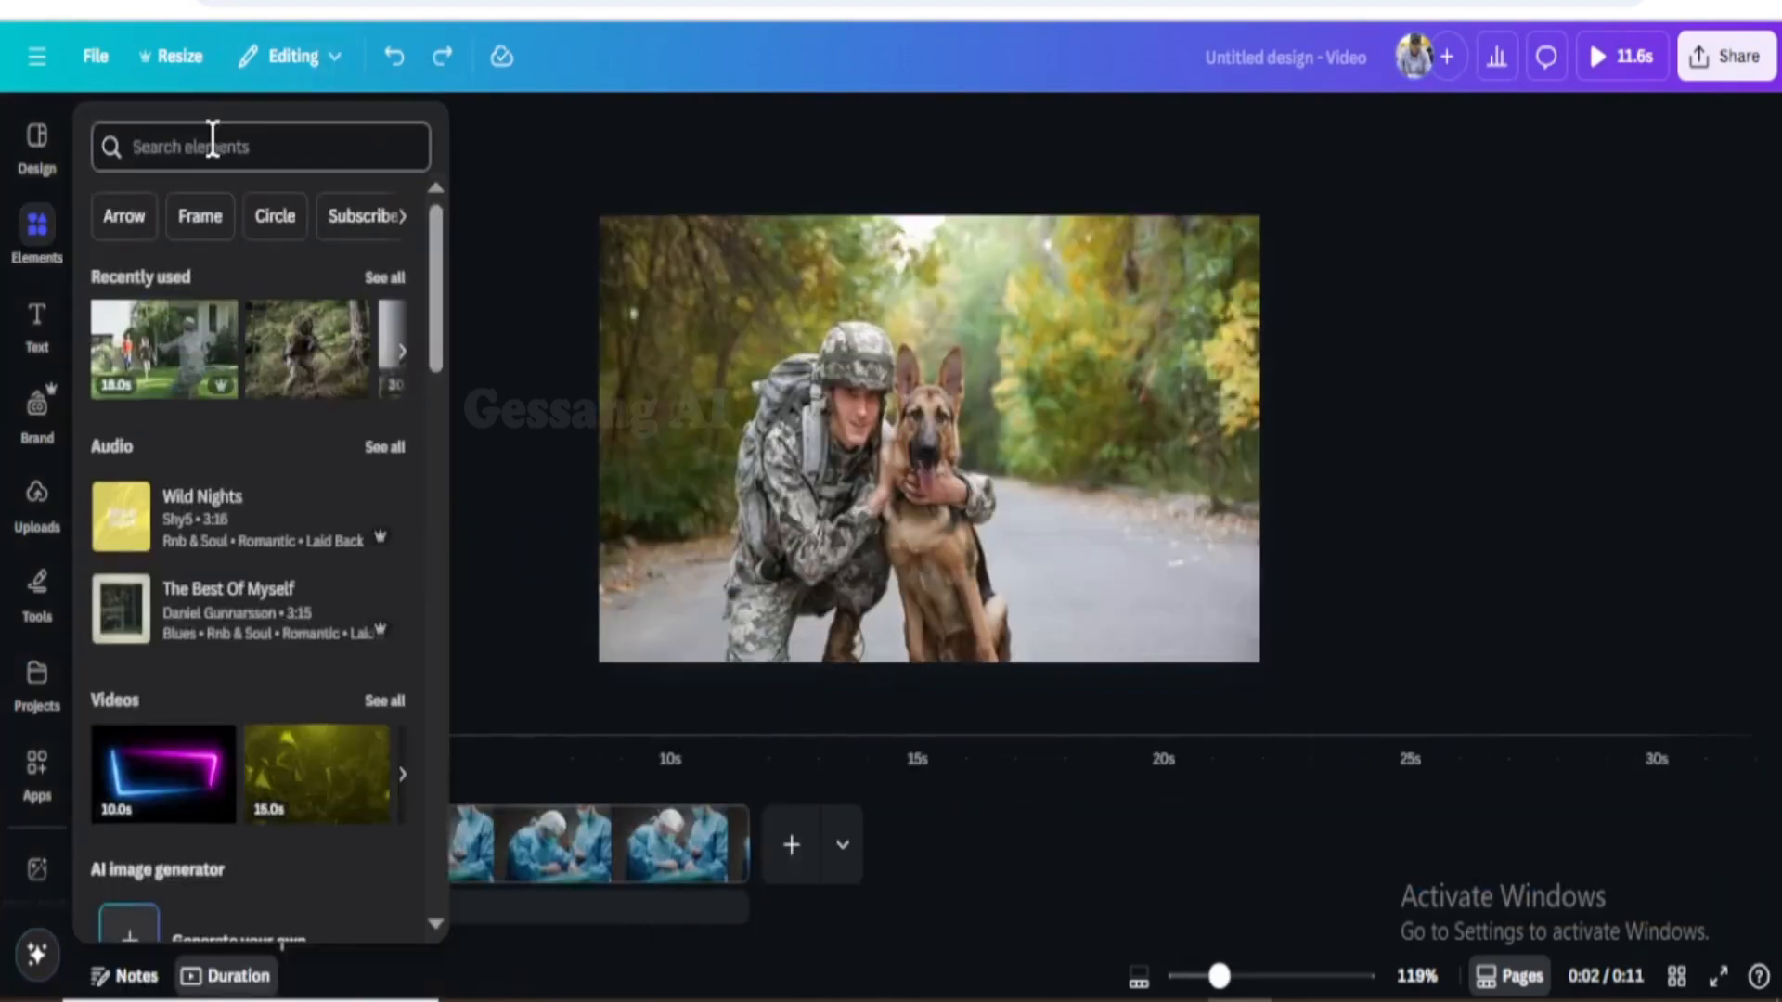
click(210, 139)
text(frames)
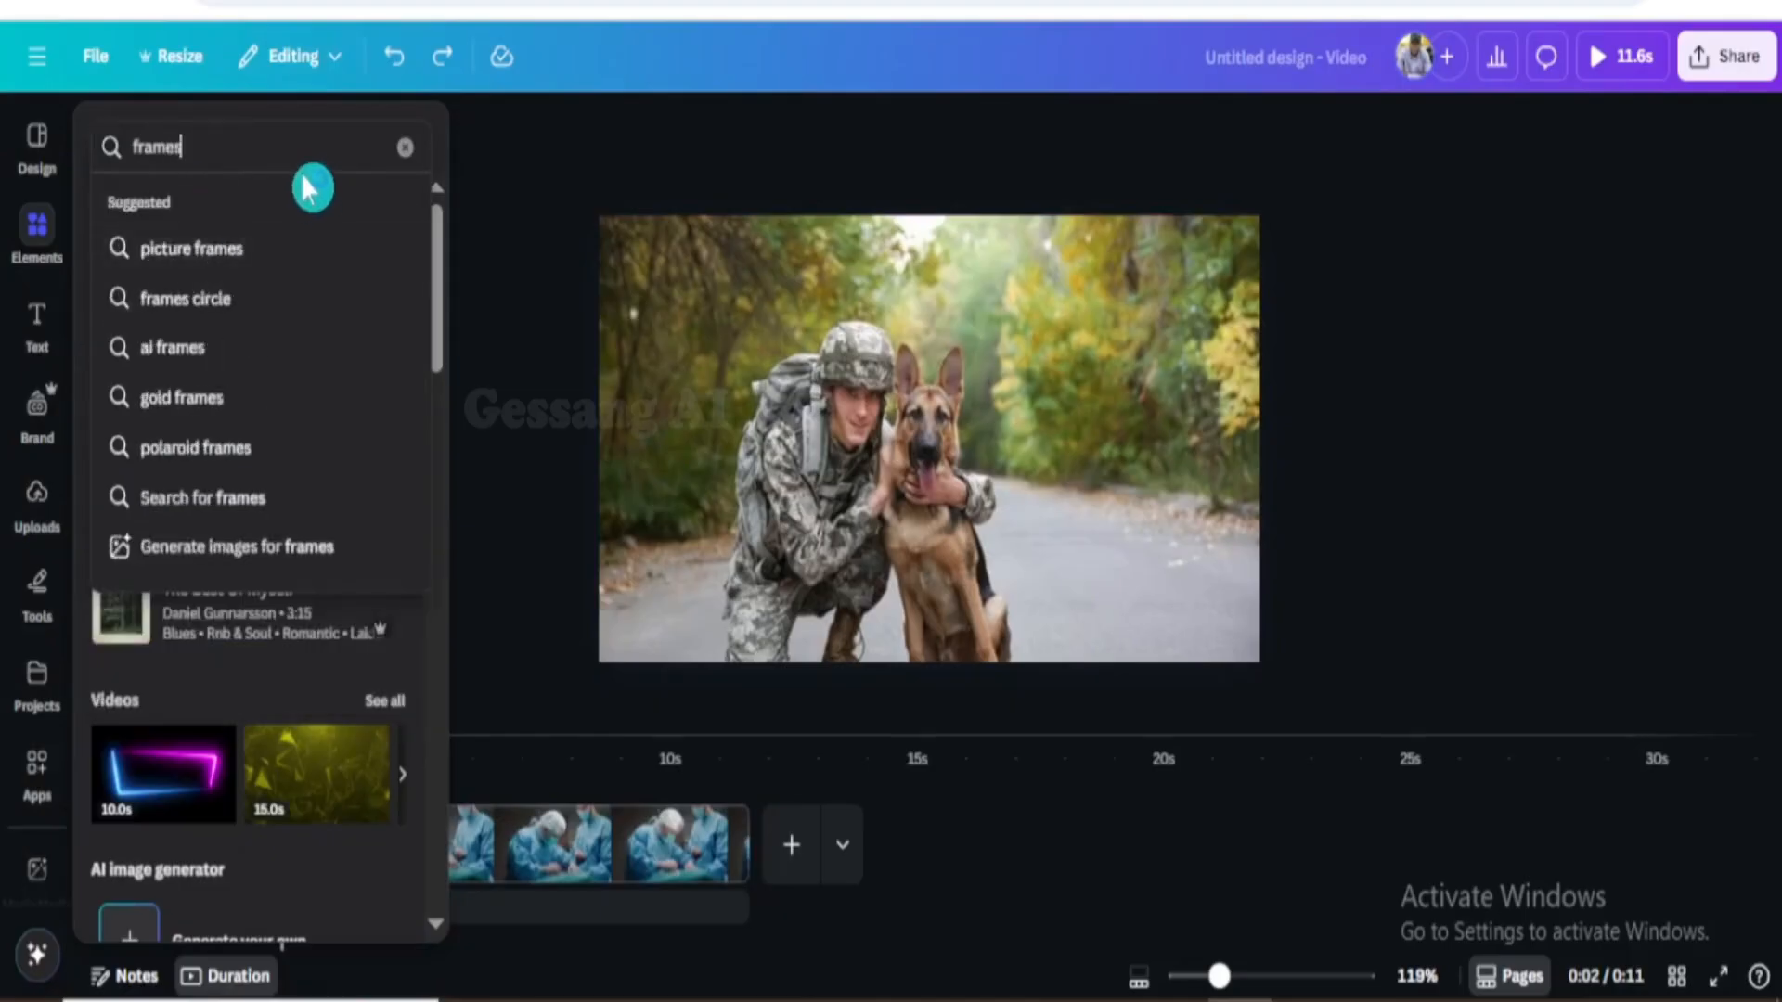
key(Return)
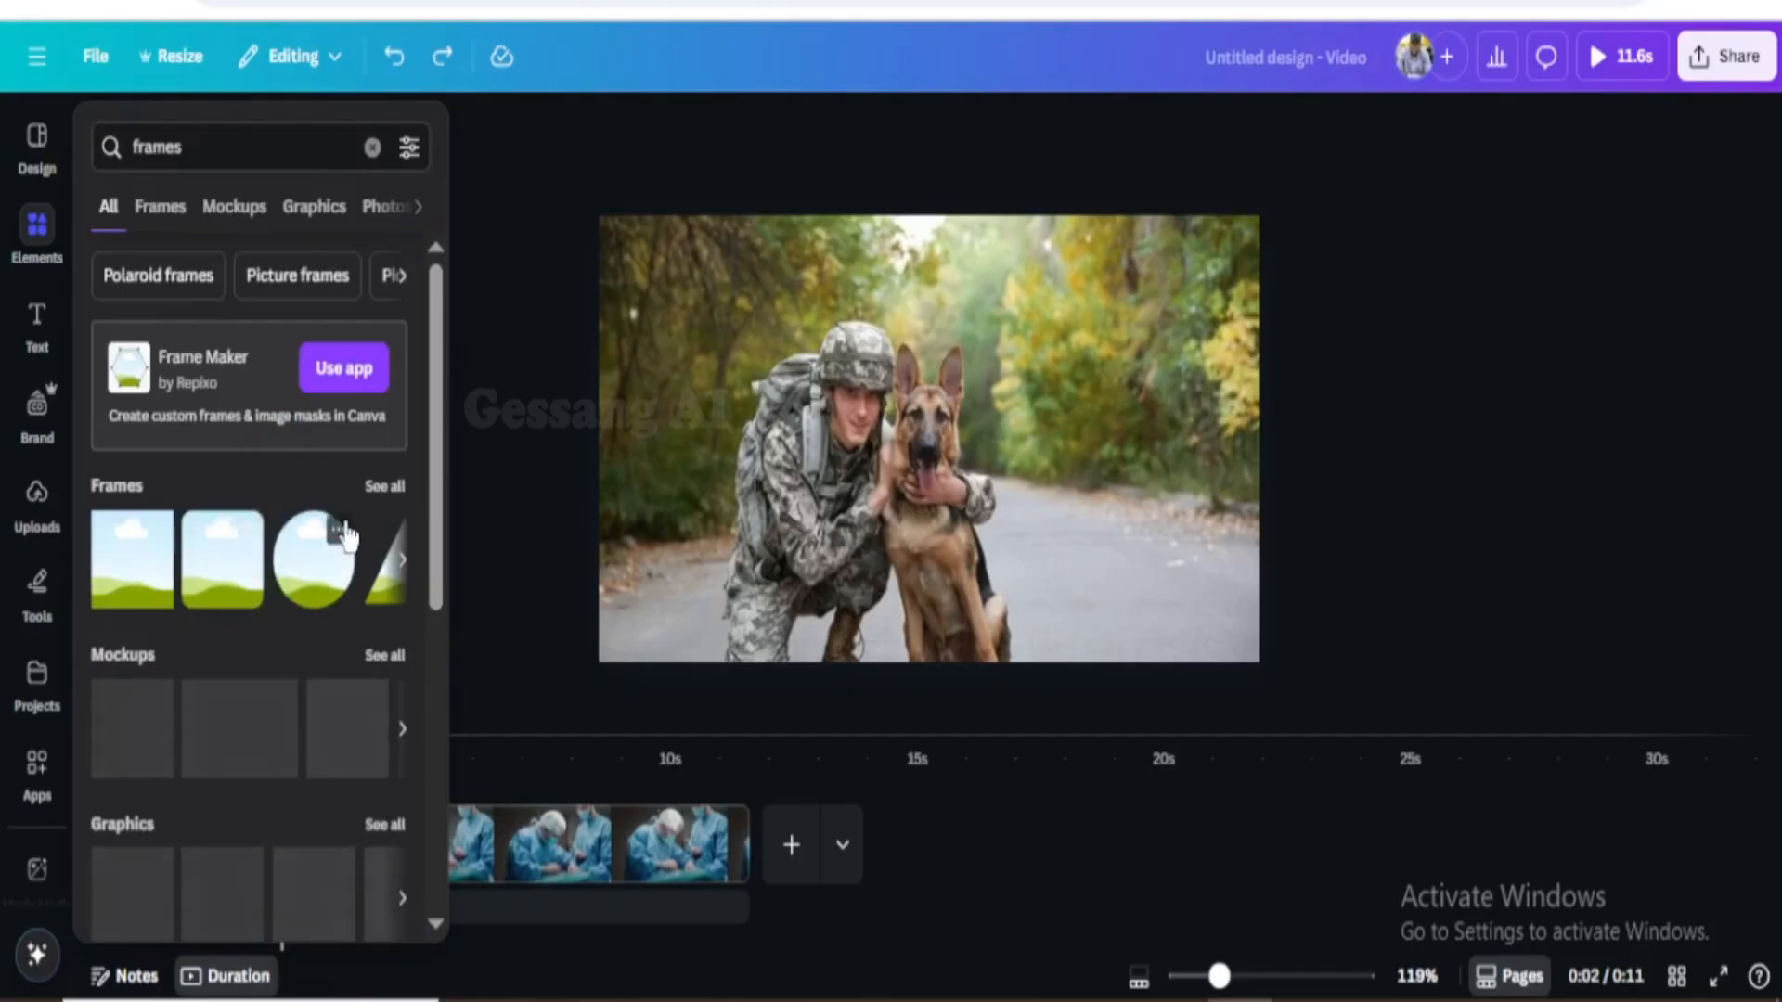
click(384, 486)
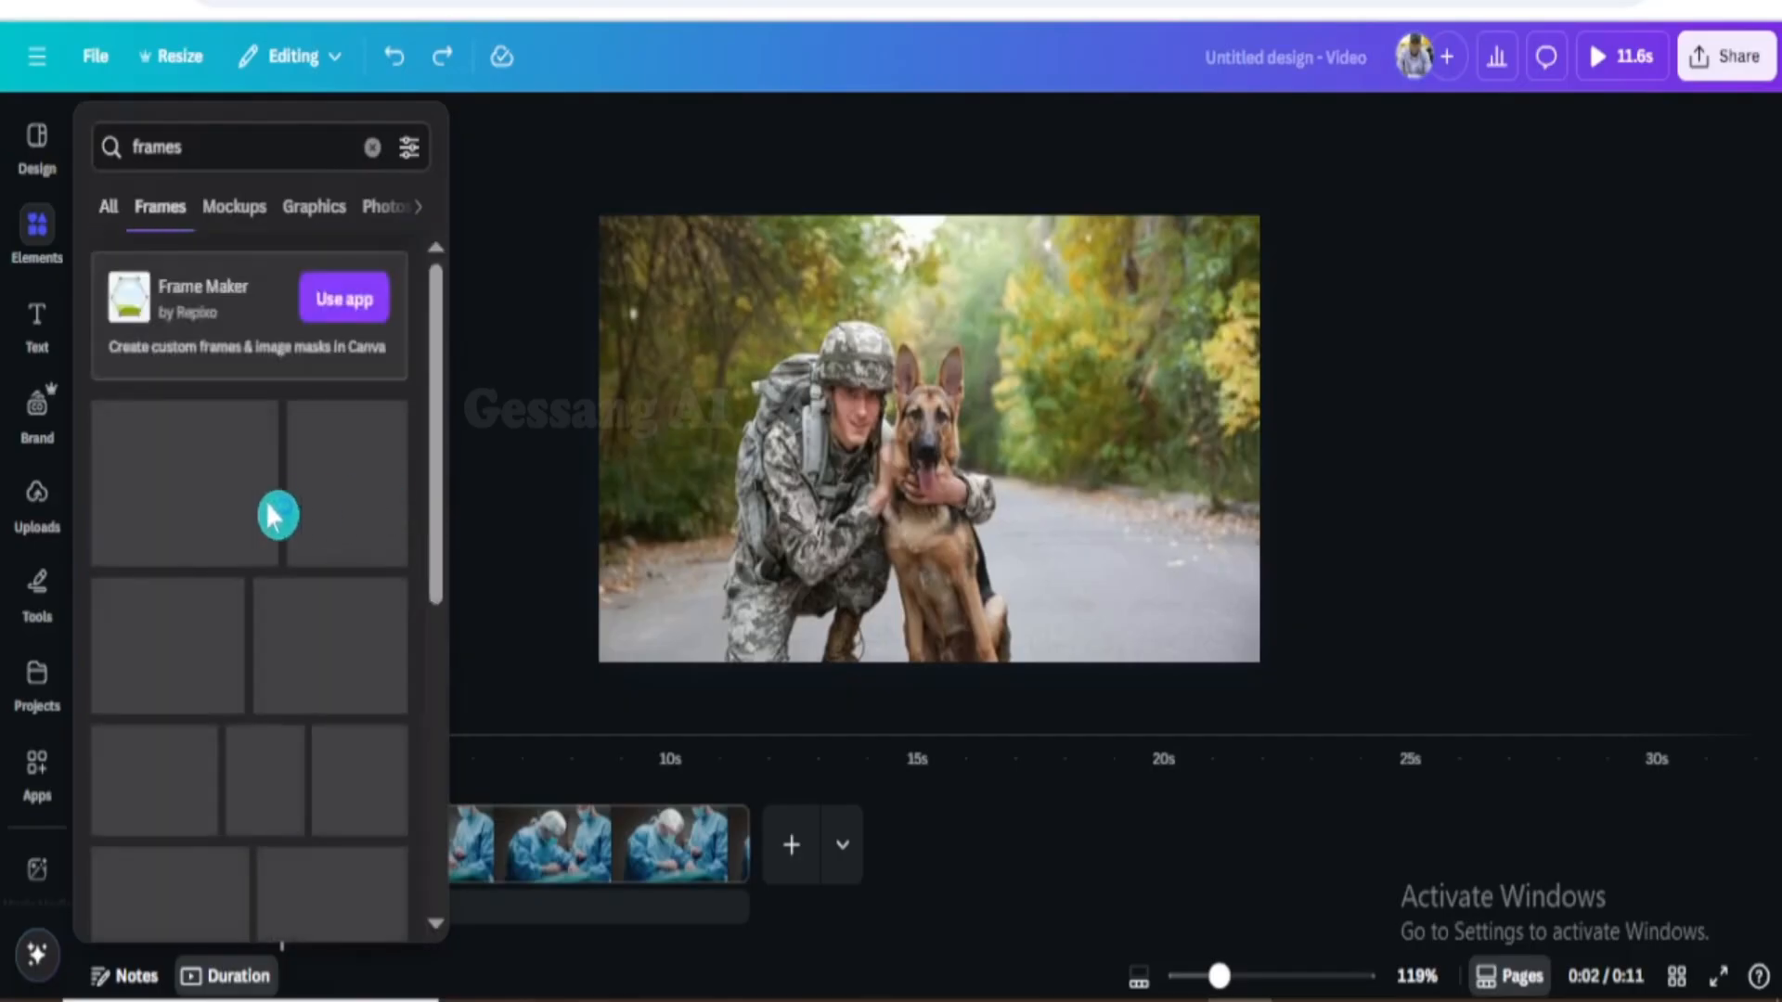
Add the torn-paper-edge frame from the frame results to the first page and place it near the photo's upper-right corner
scroll(270, 603, down, 5)
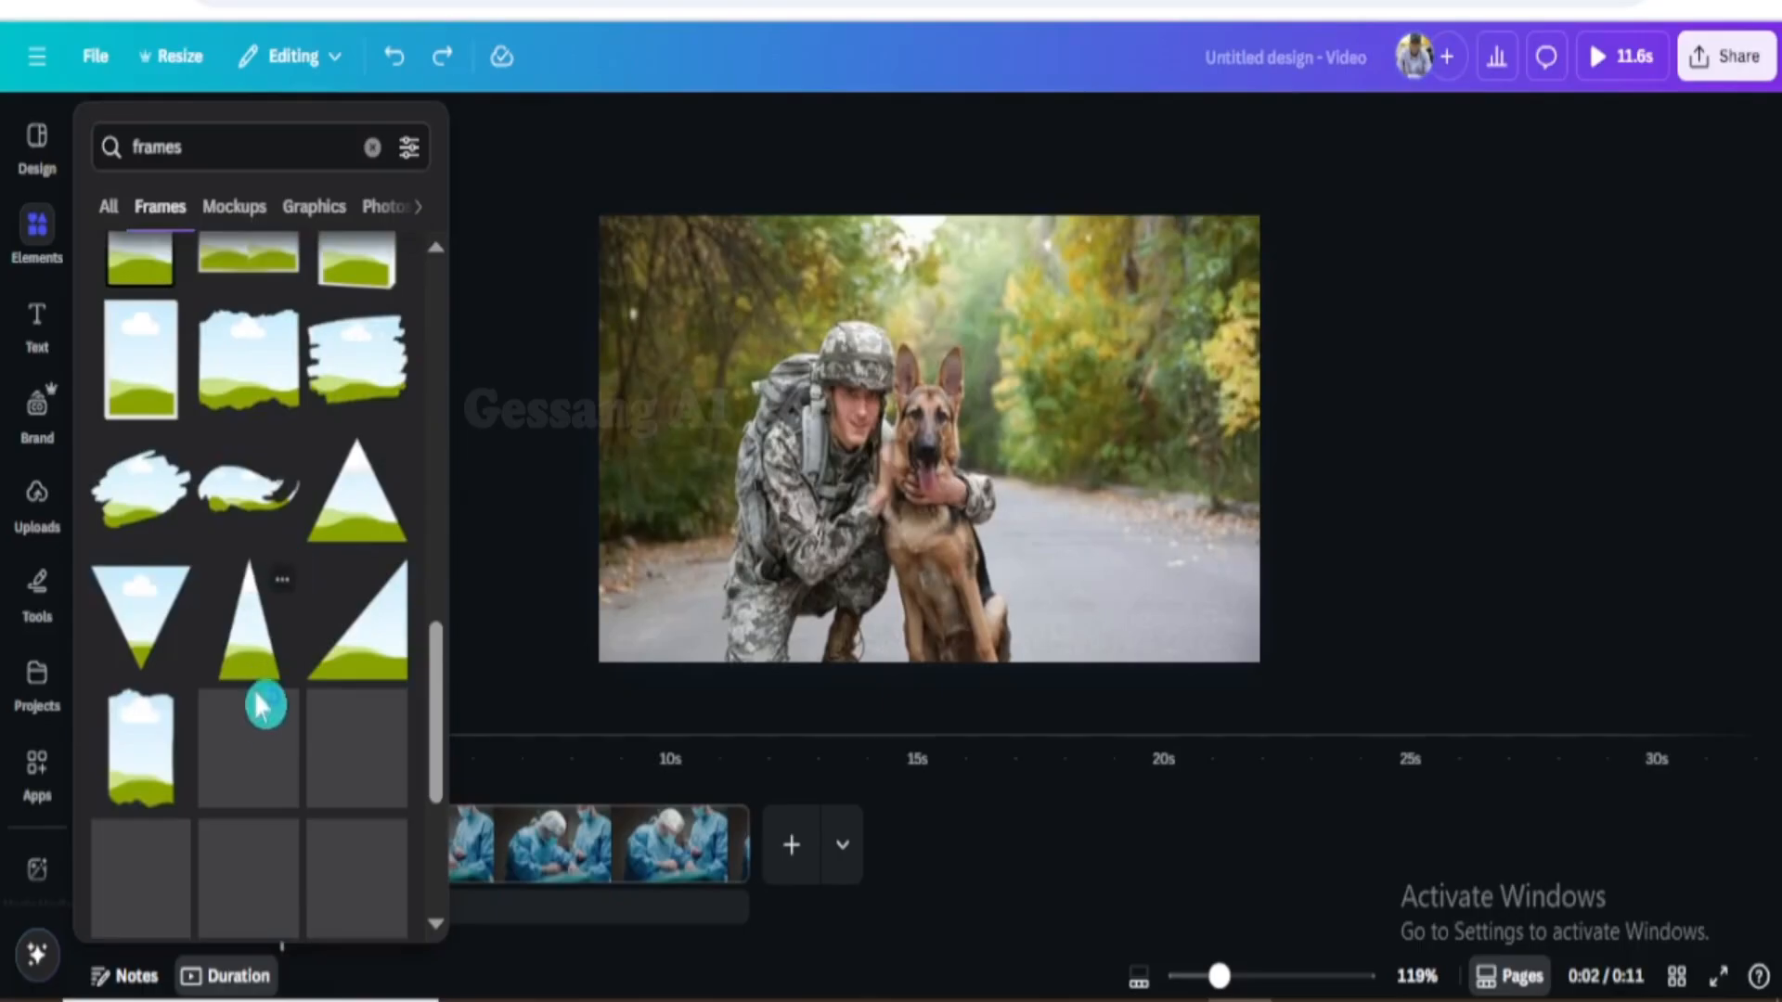
scroll(270, 743, down, 3)
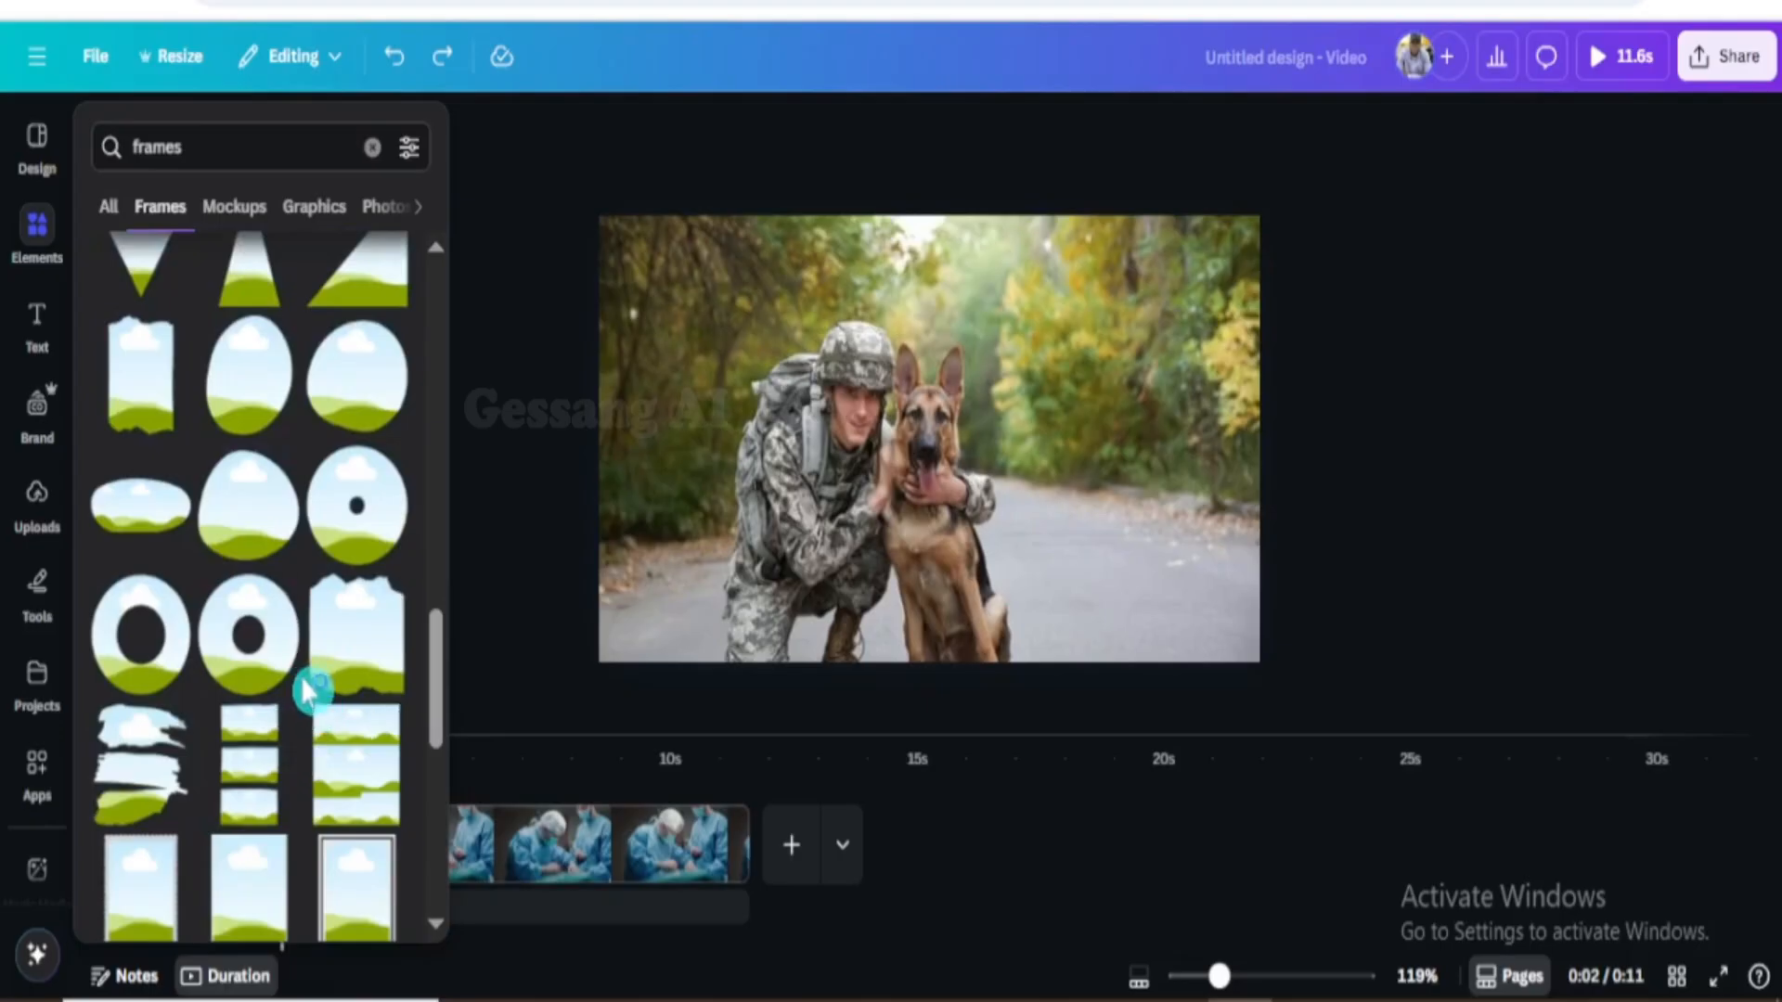
scroll(315, 687, up, 1)
scroll(315, 682, up, 4)
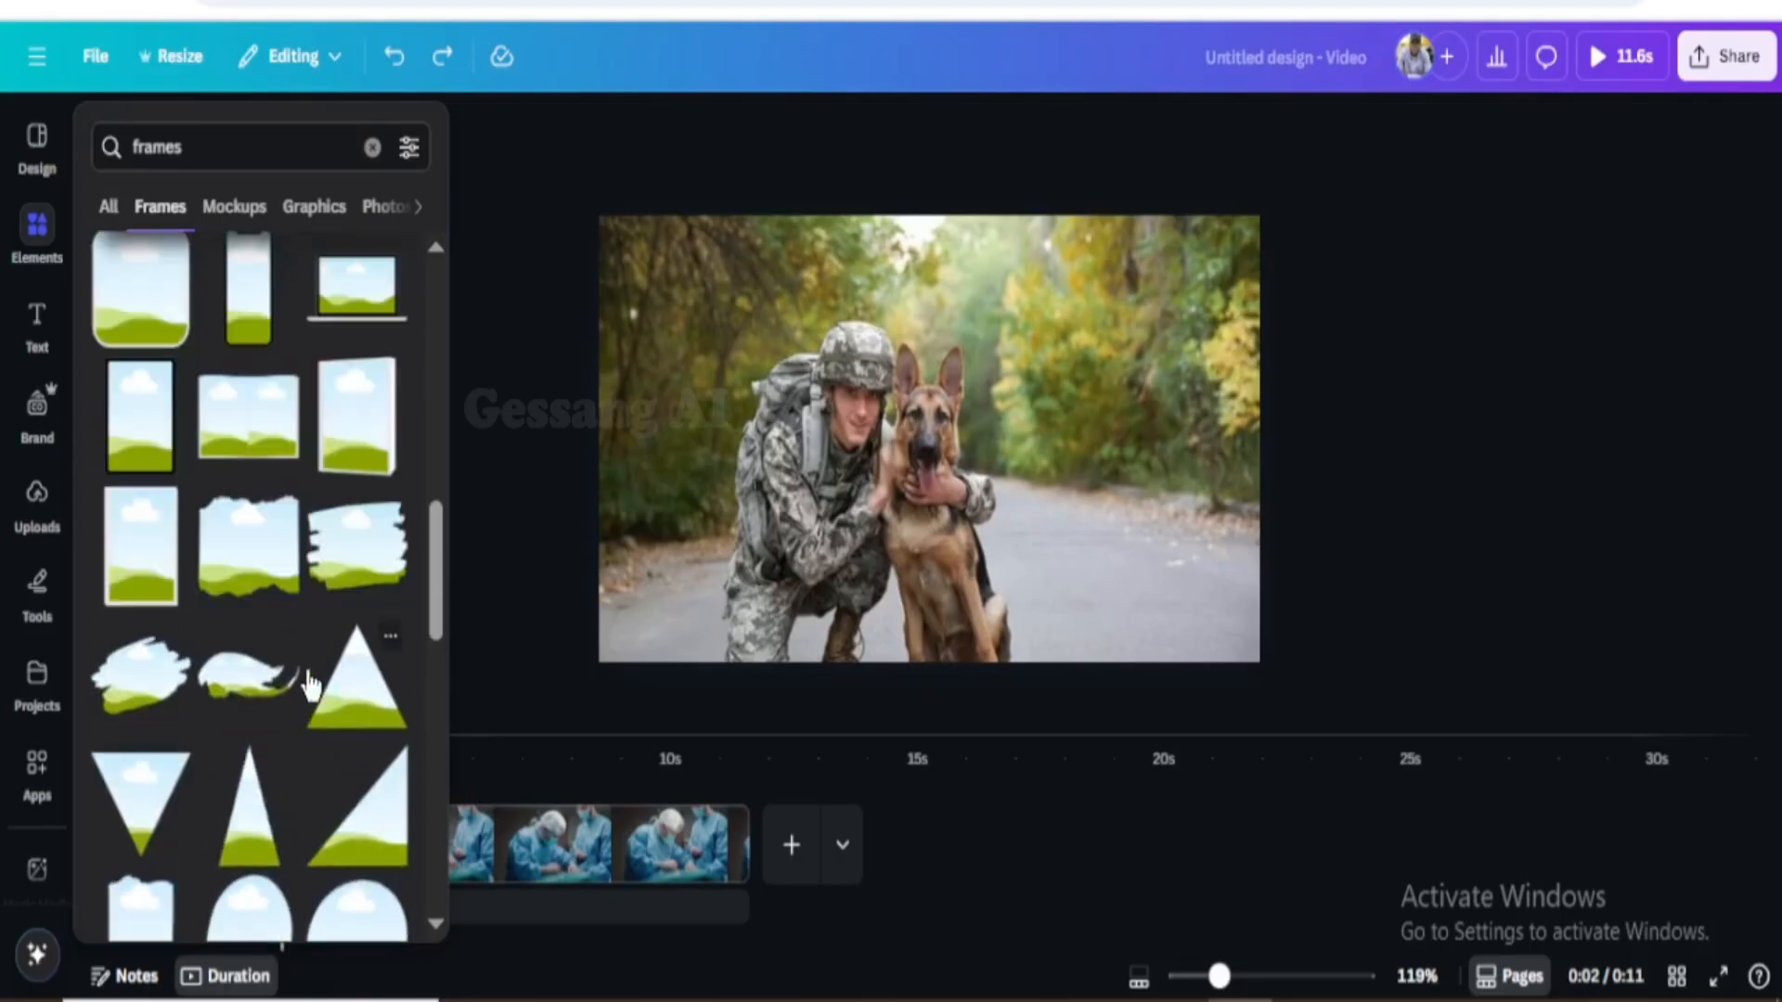
scroll(309, 687, up, 2)
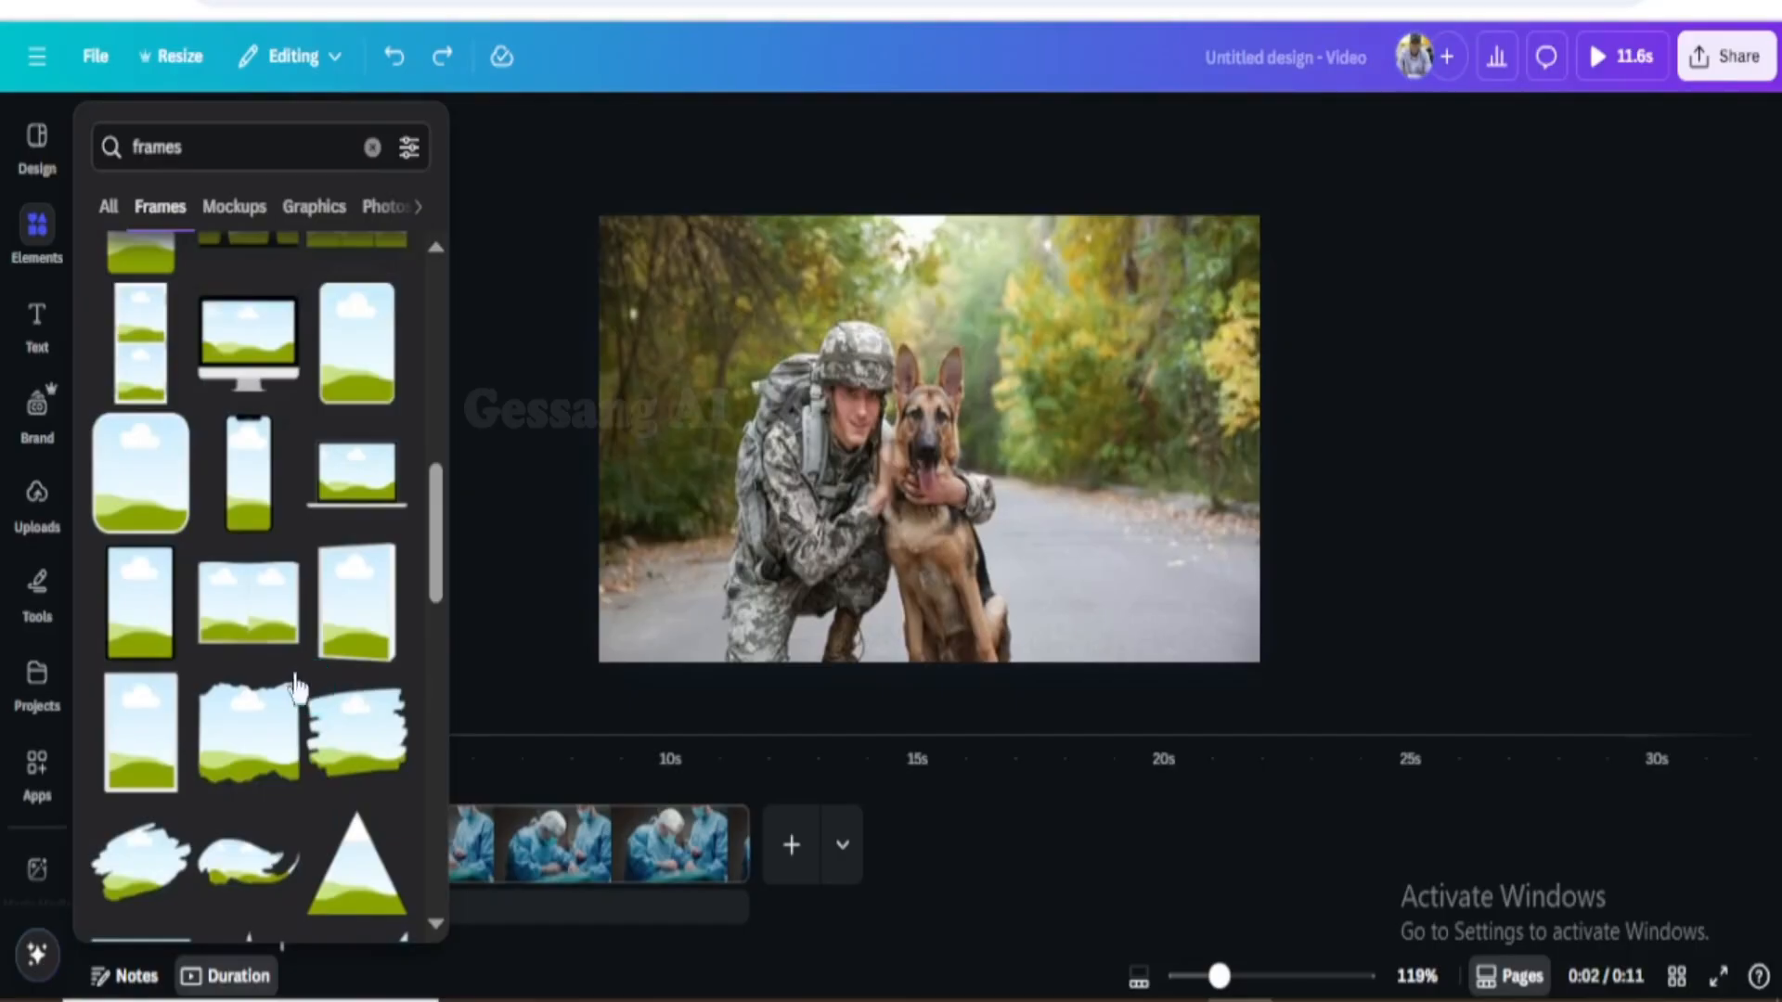
click(249, 715)
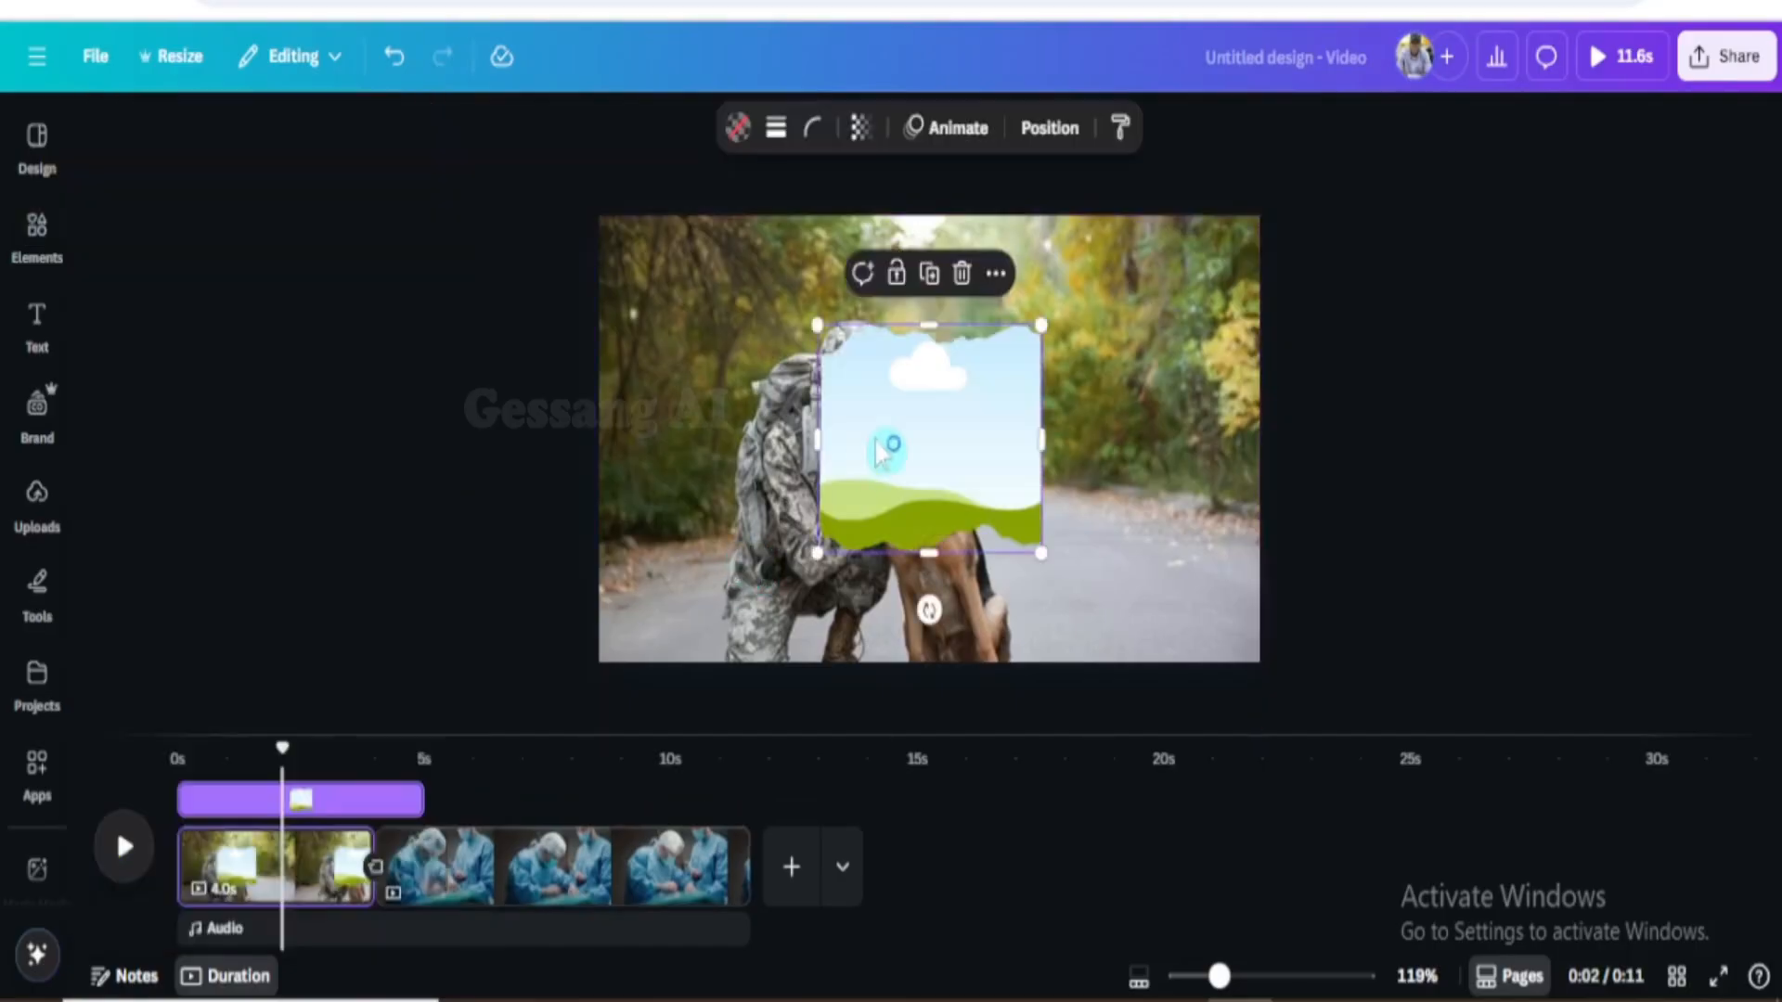
drag(895, 436, 1056, 348)
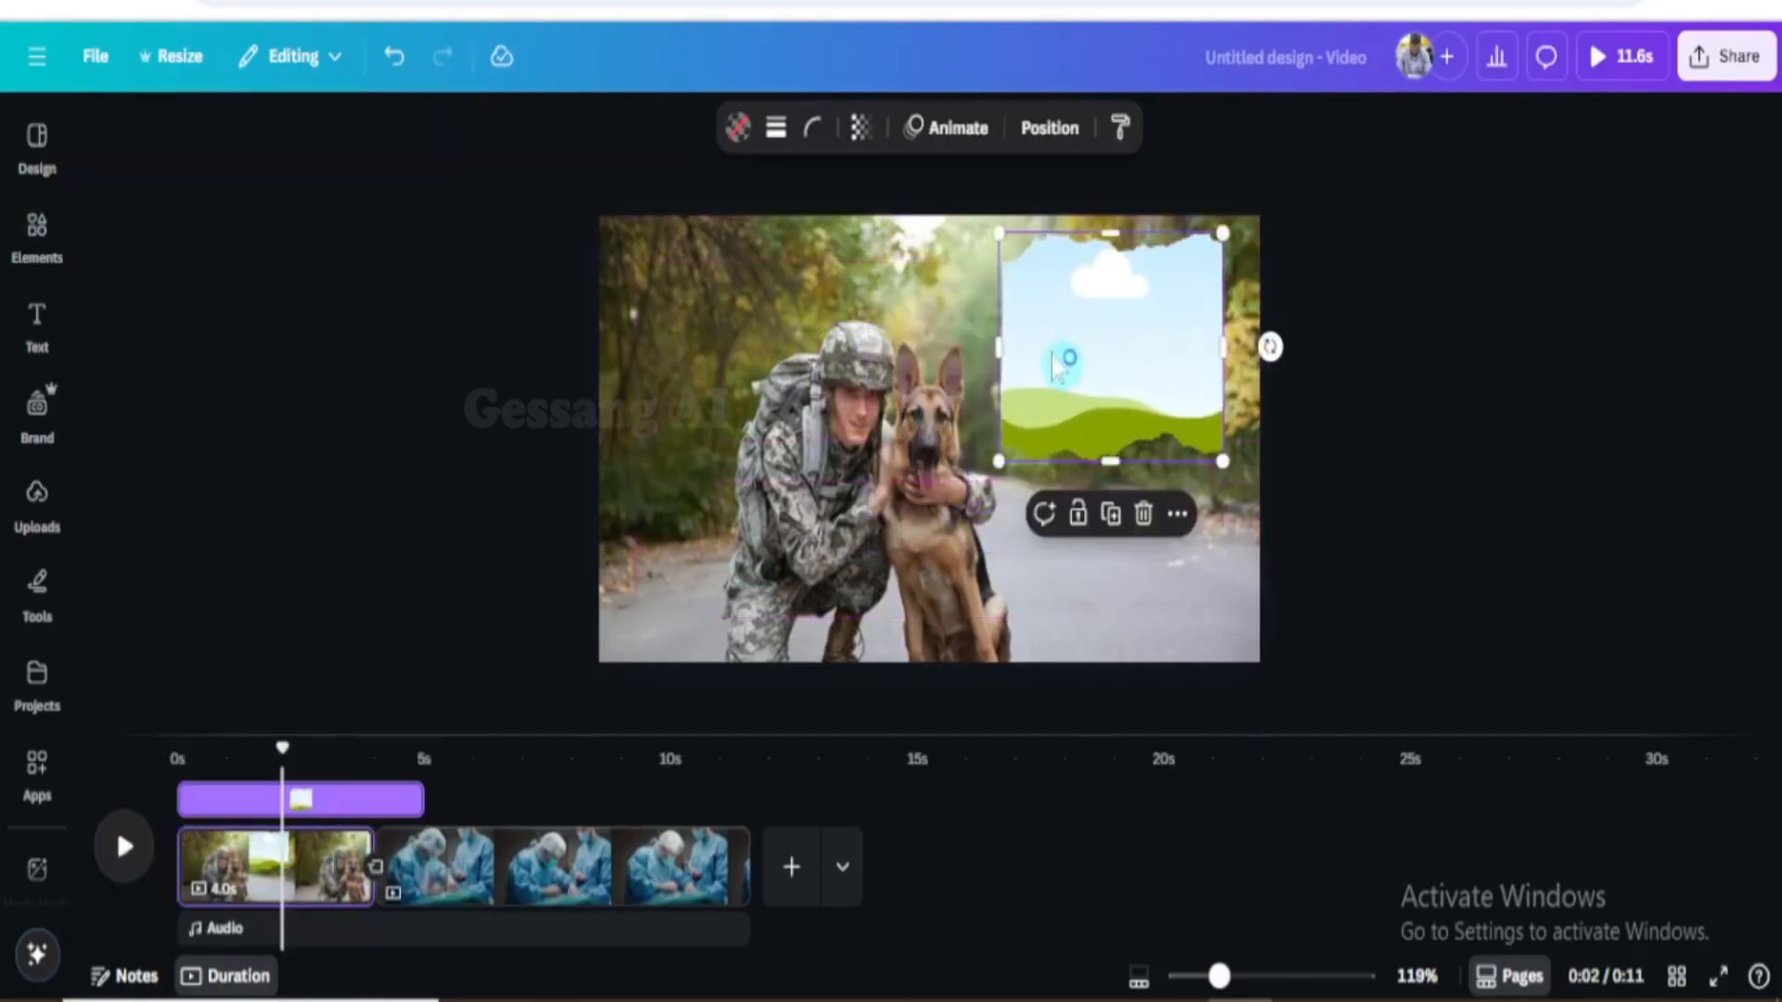
Fill the torn-edge frame with the recently used 18-second soldier-and-children video and move the frame slightly lower beside the dog
click(34, 241)
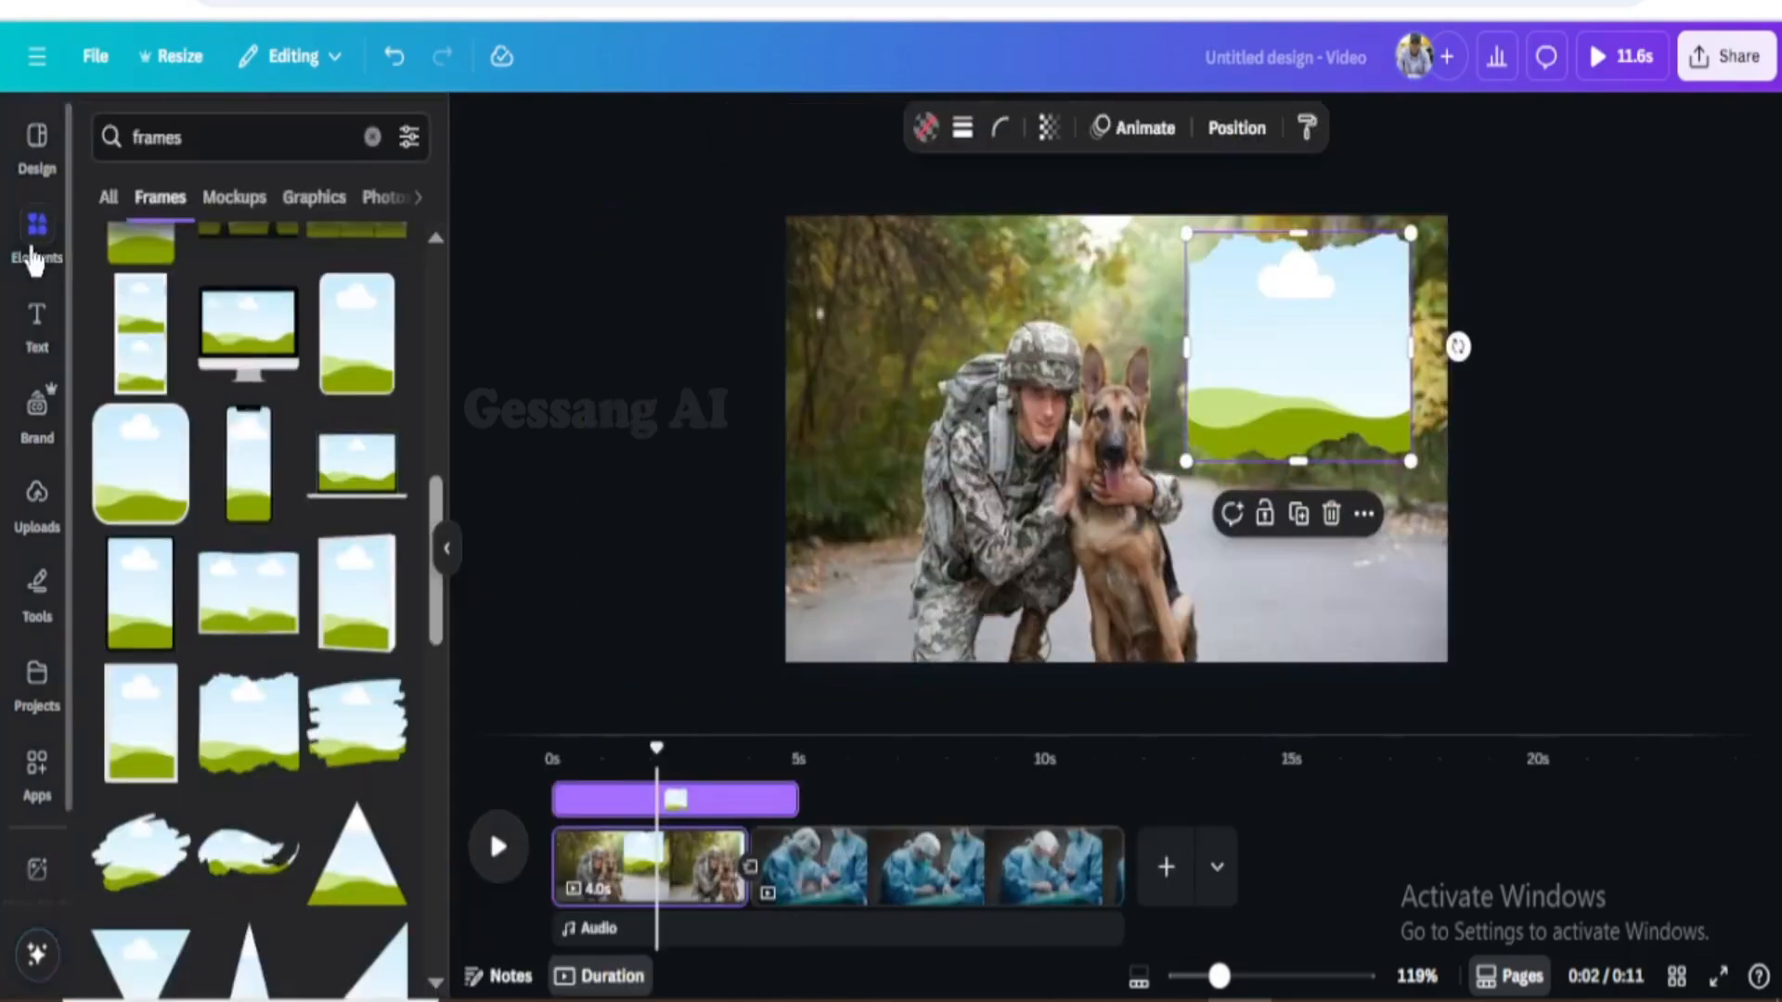
click(372, 137)
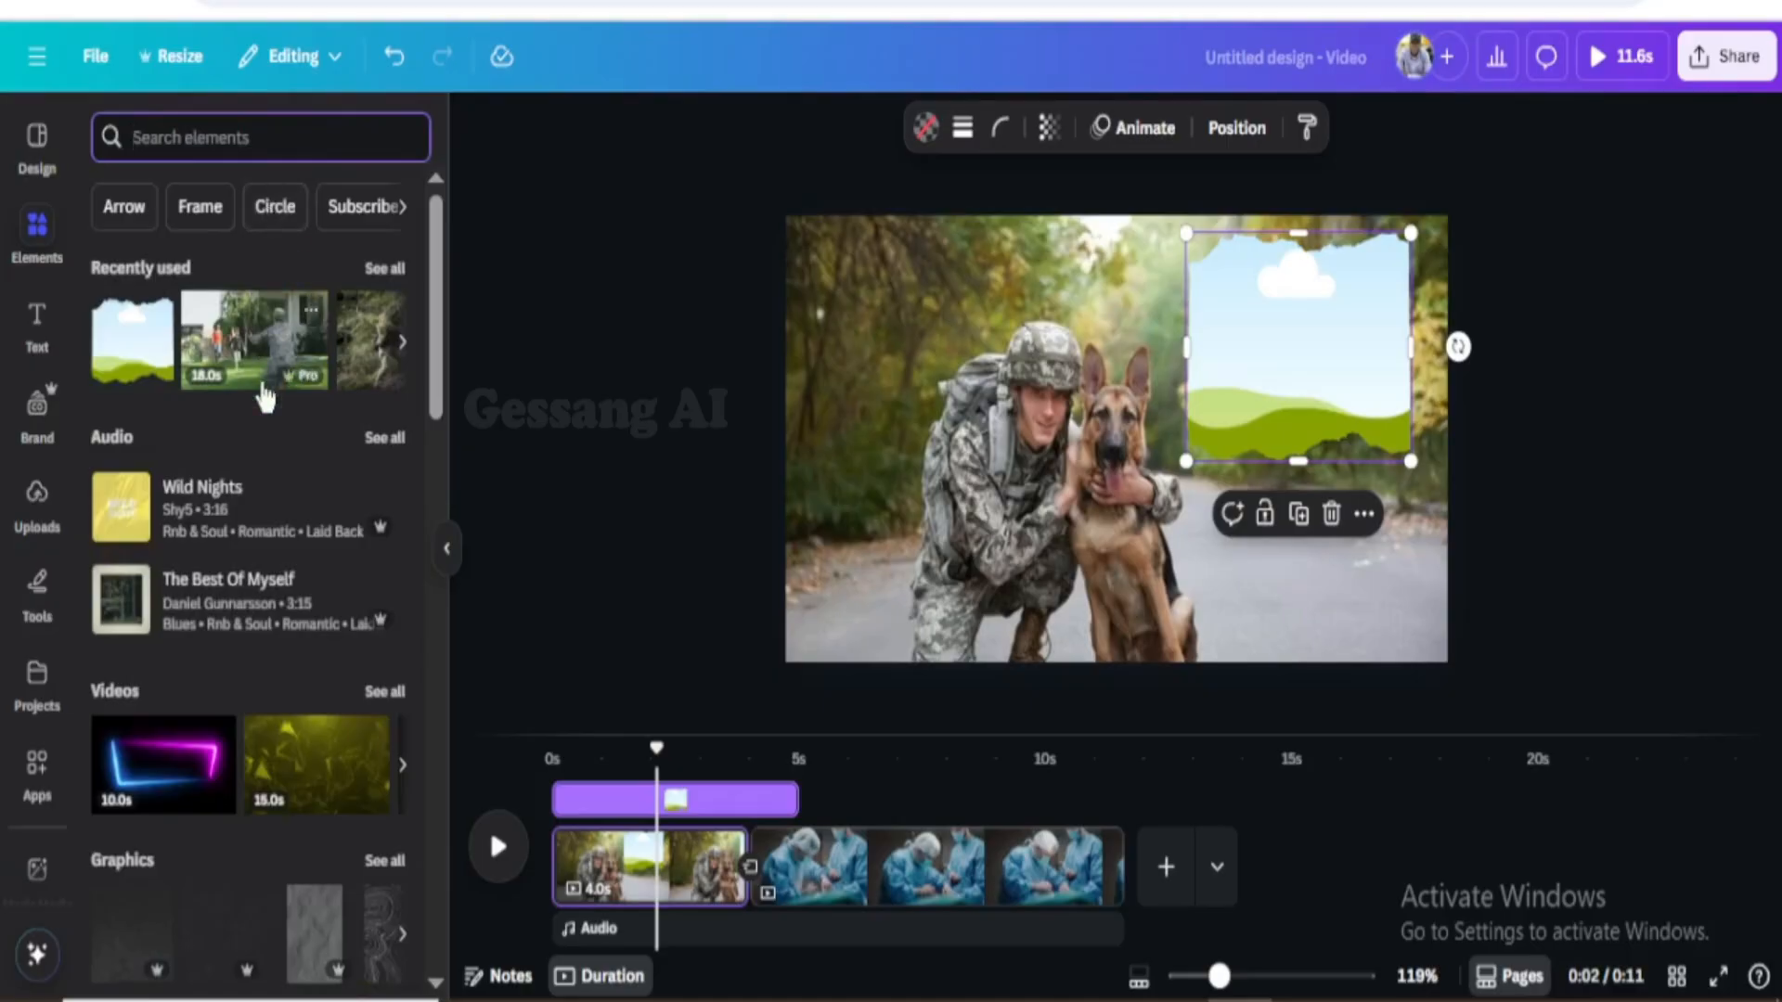
click(239, 348)
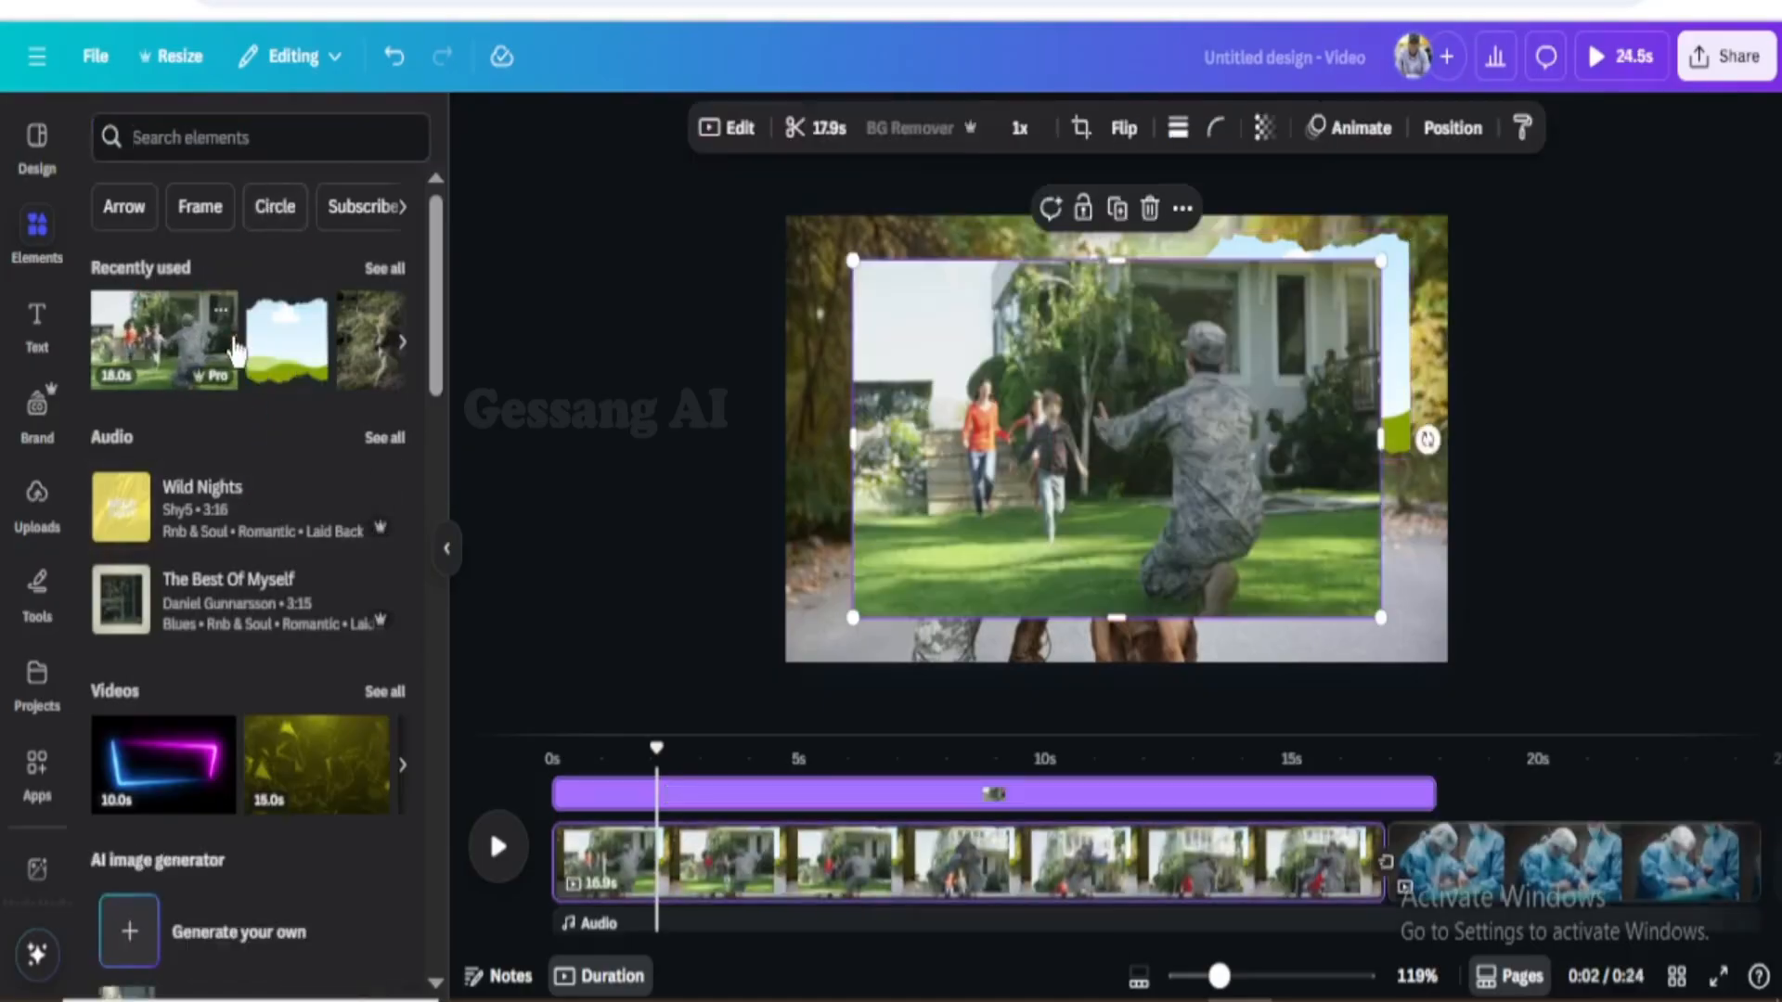
drag(1110, 415, 1362, 423)
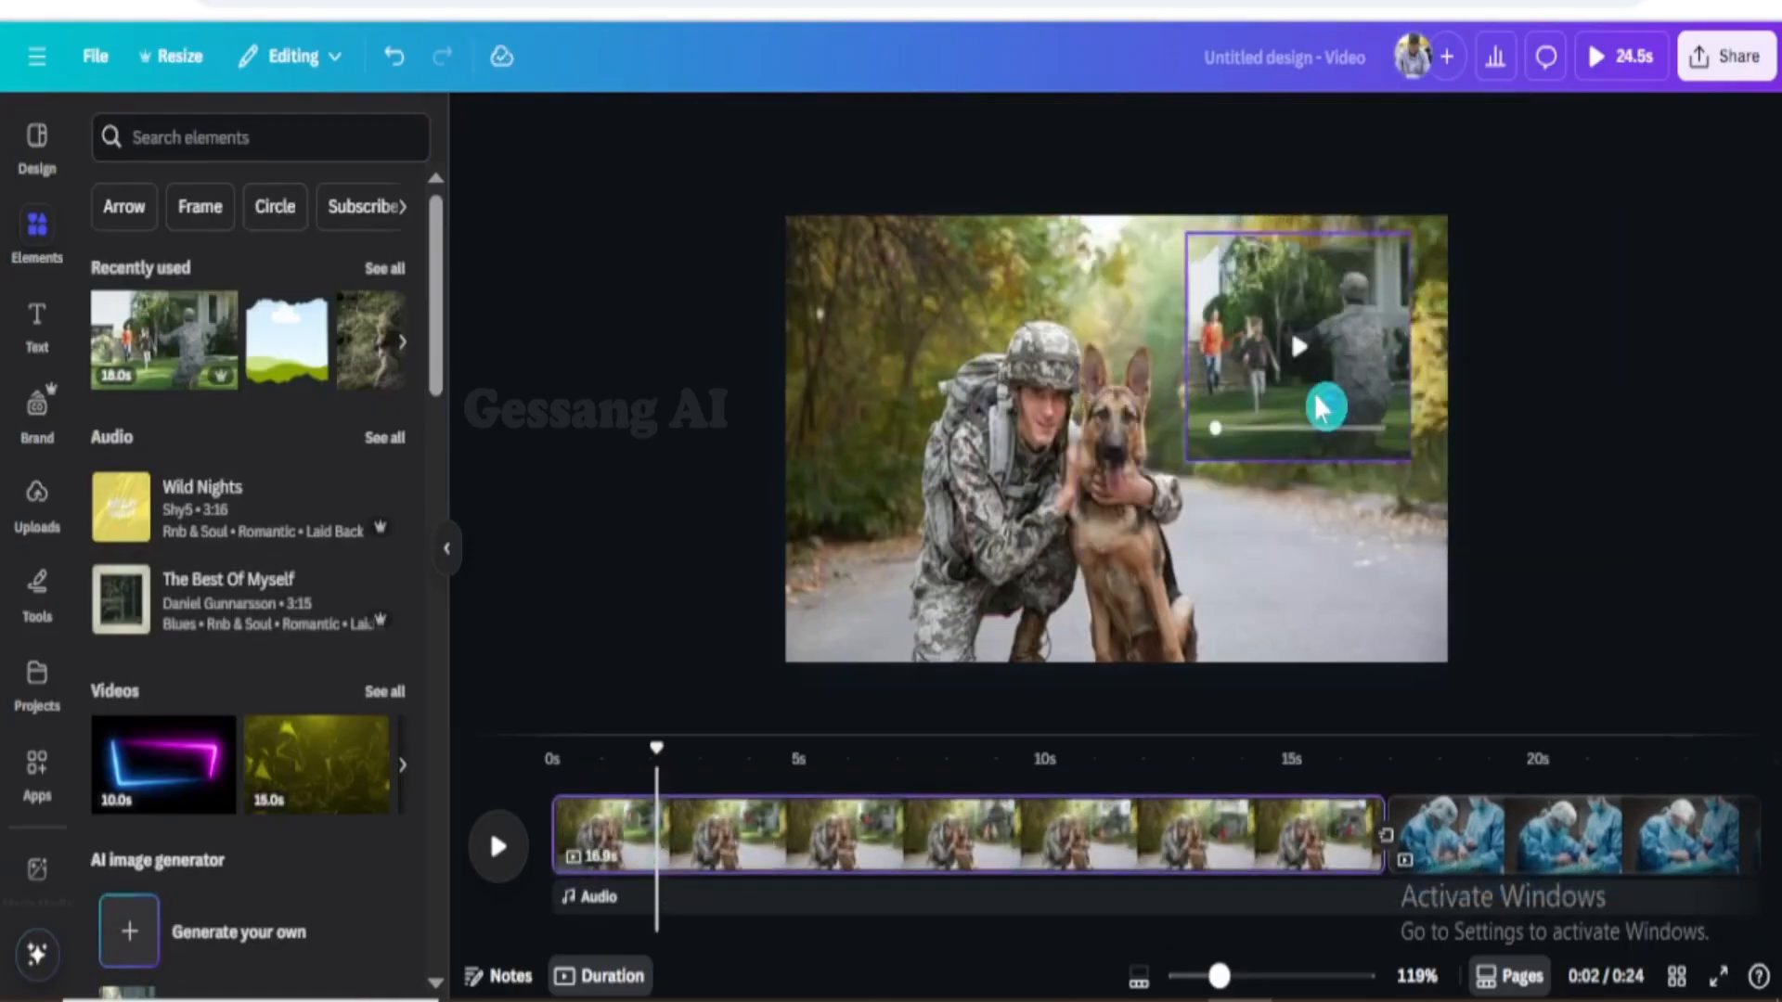
drag(1255, 321, 1241, 379)
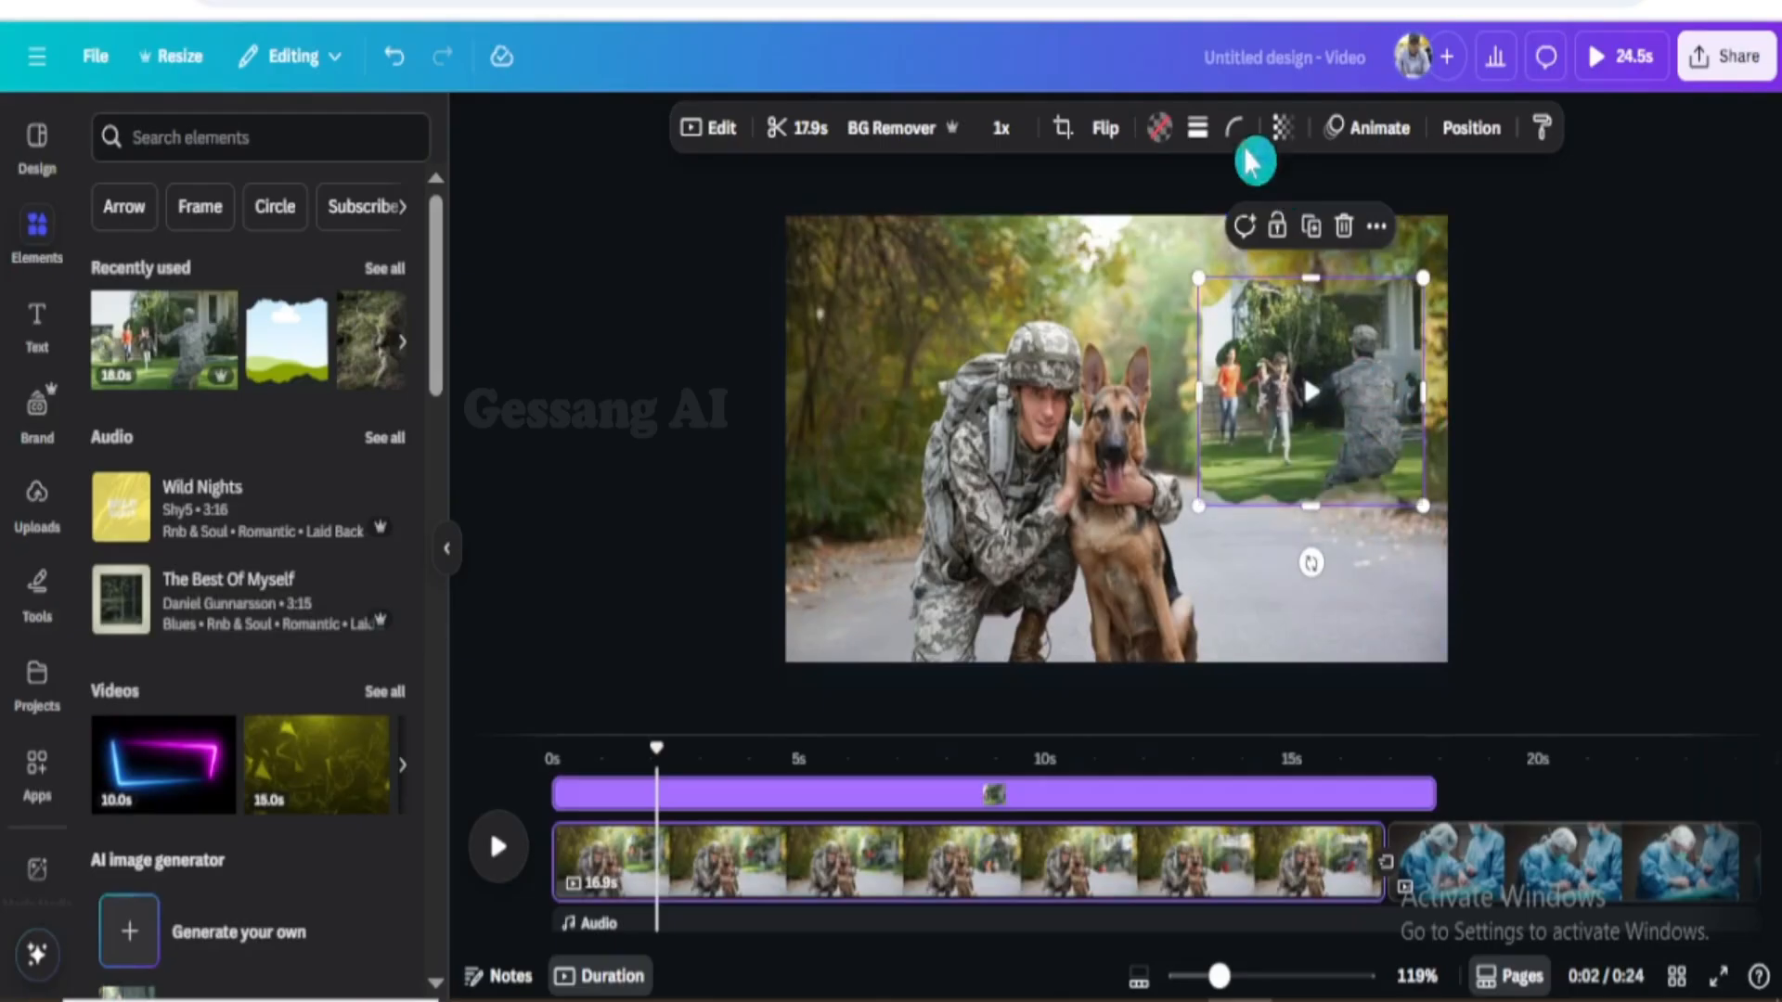
Give the framed video a solid outline with stroke weight 16 and a white stroke color
click(1199, 134)
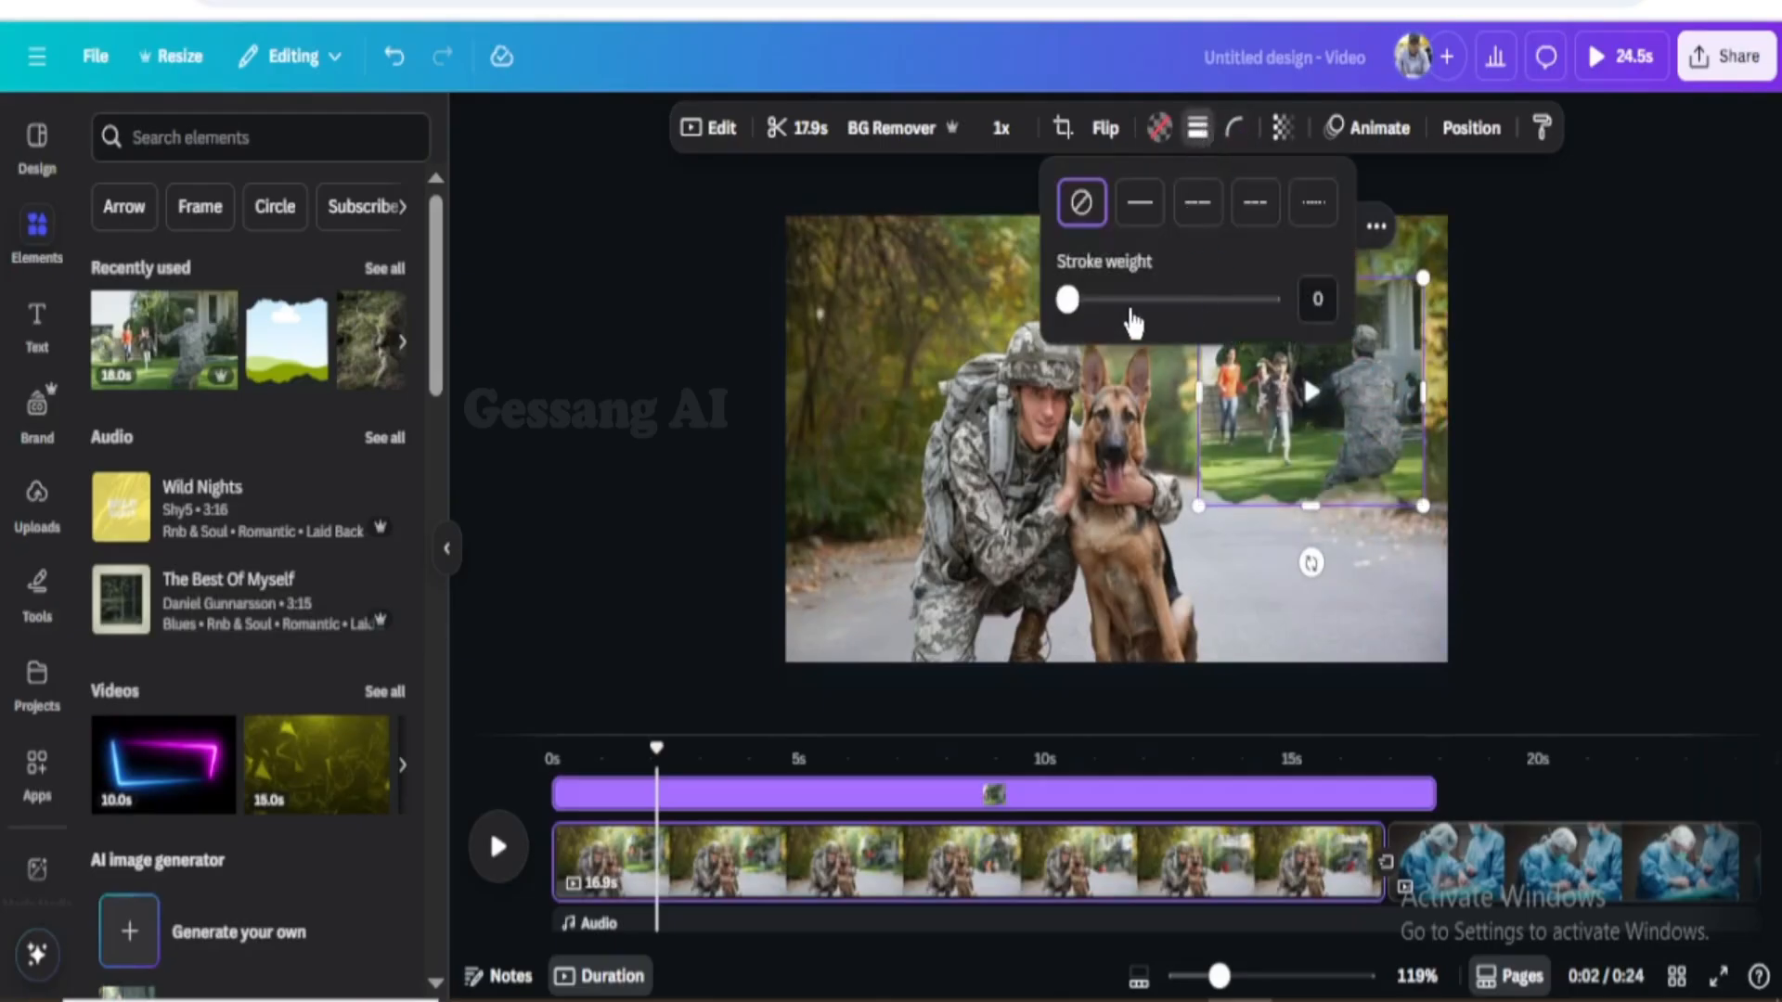
drag(1068, 298, 1107, 309)
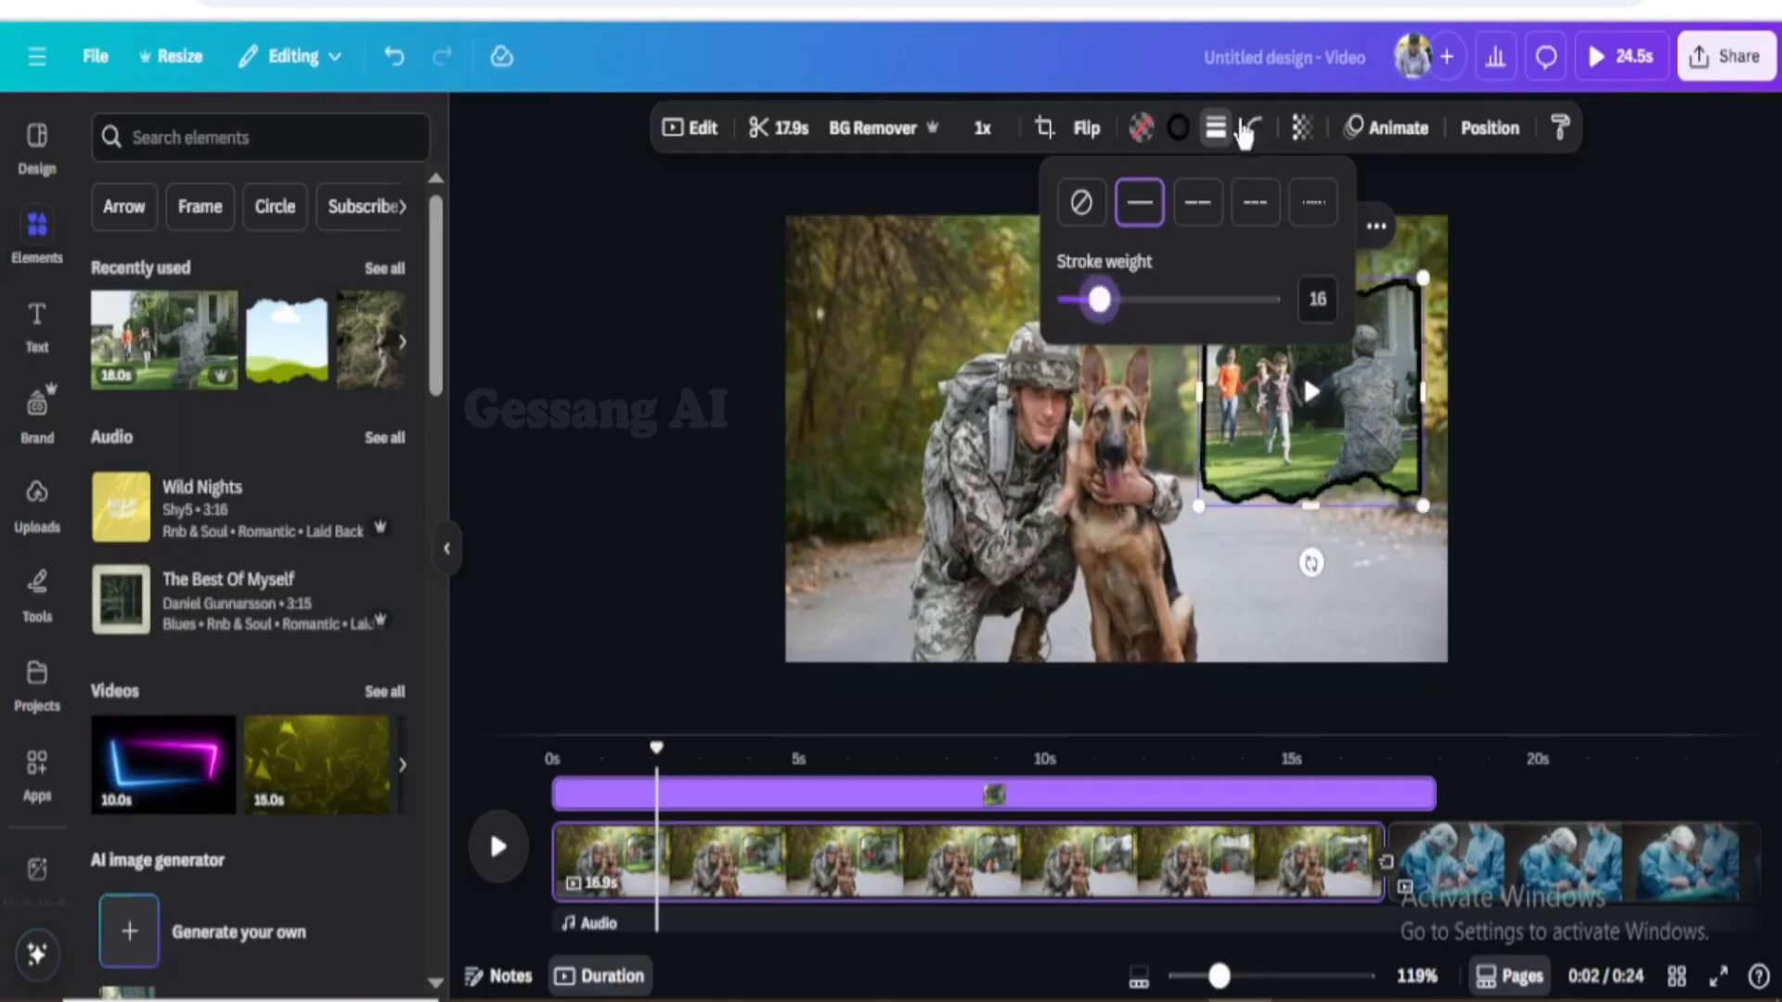
click(1178, 130)
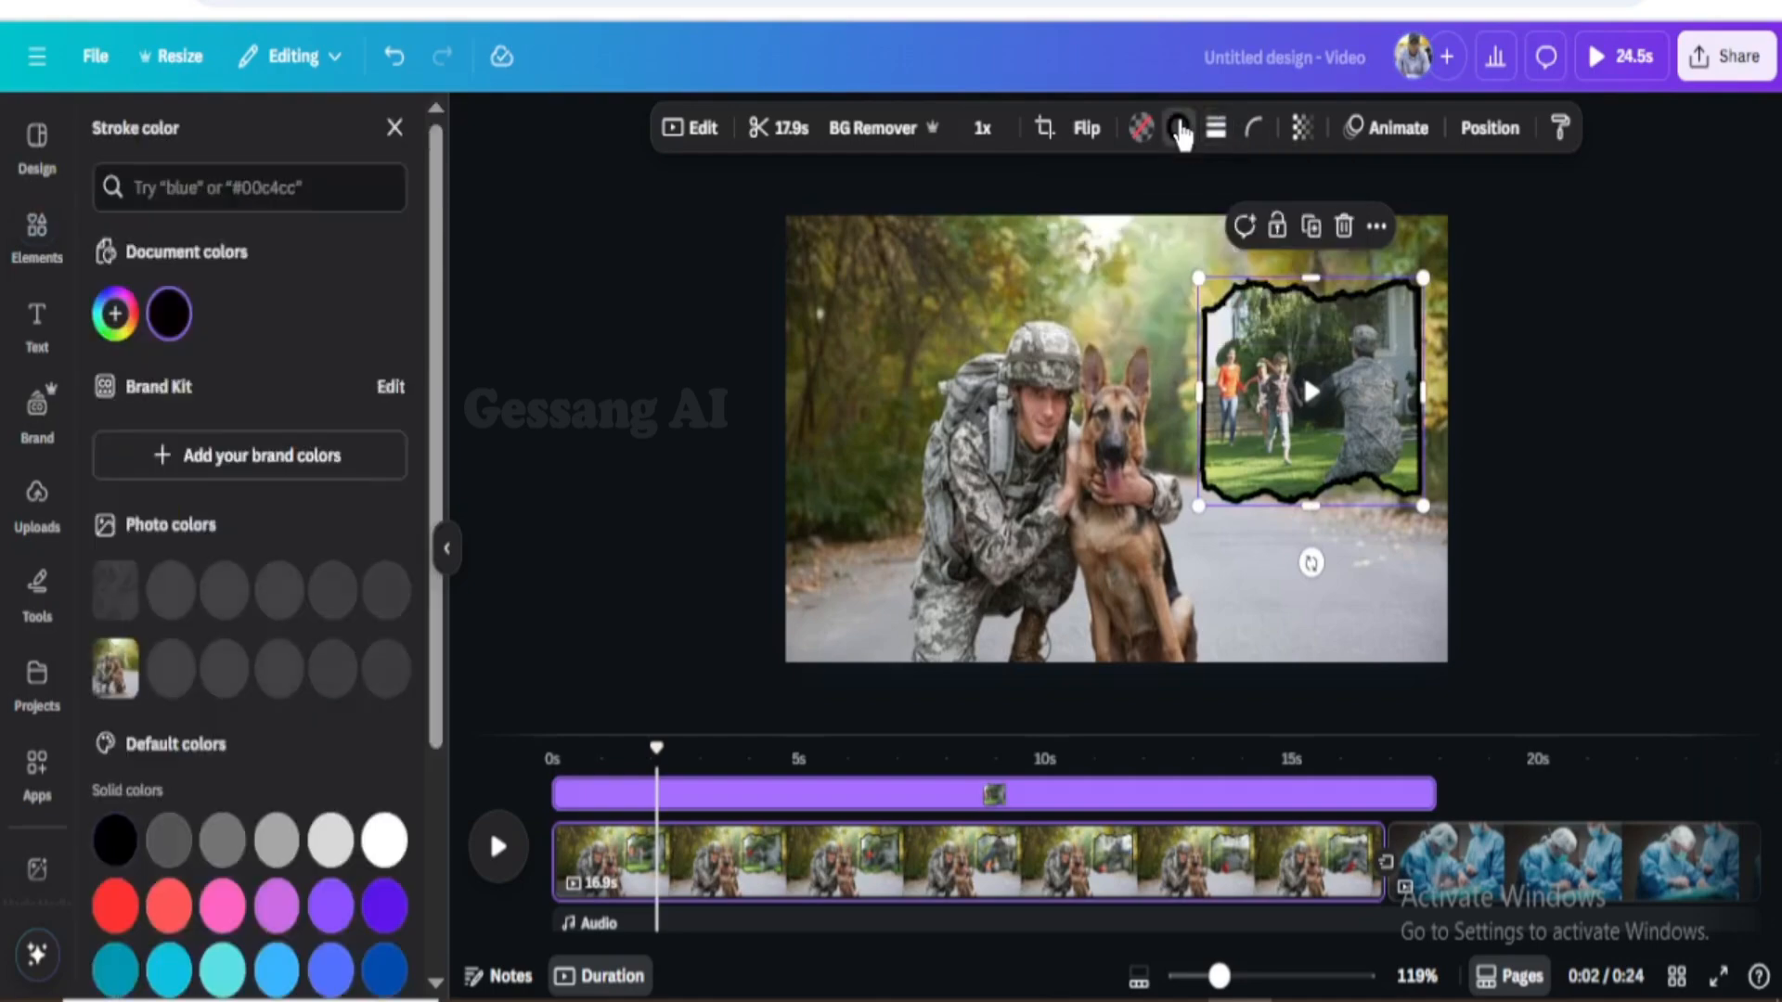
click(281, 960)
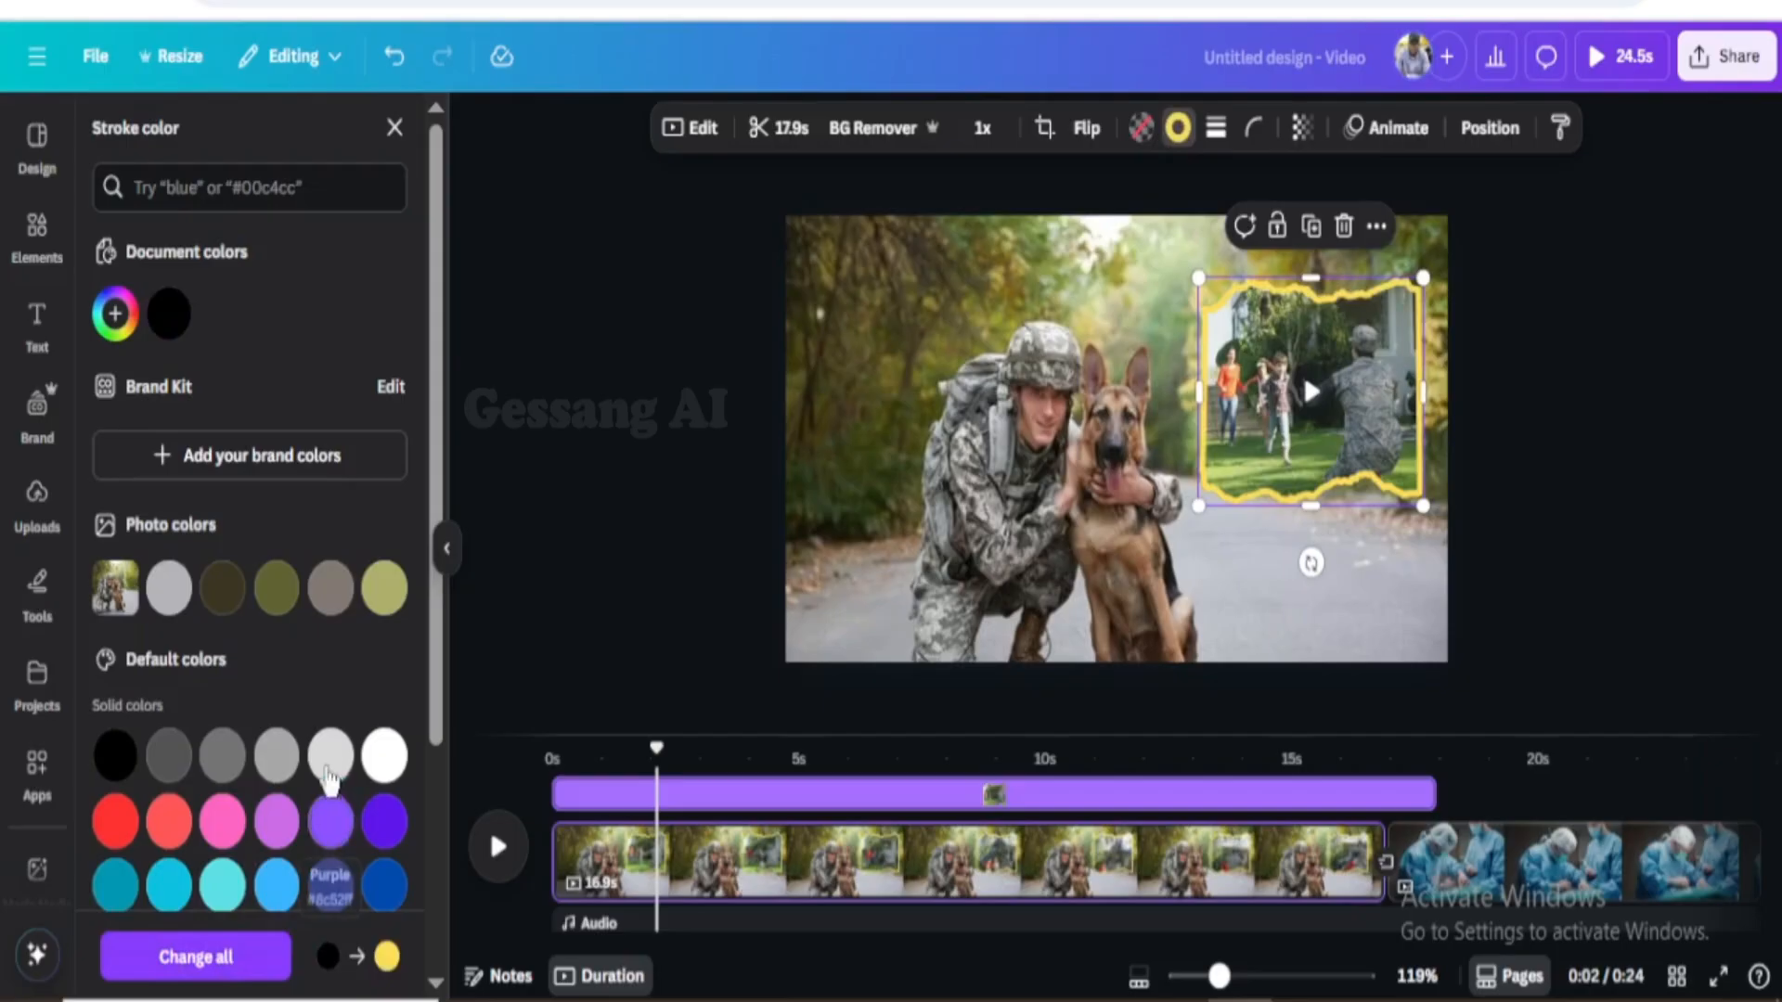
click(382, 757)
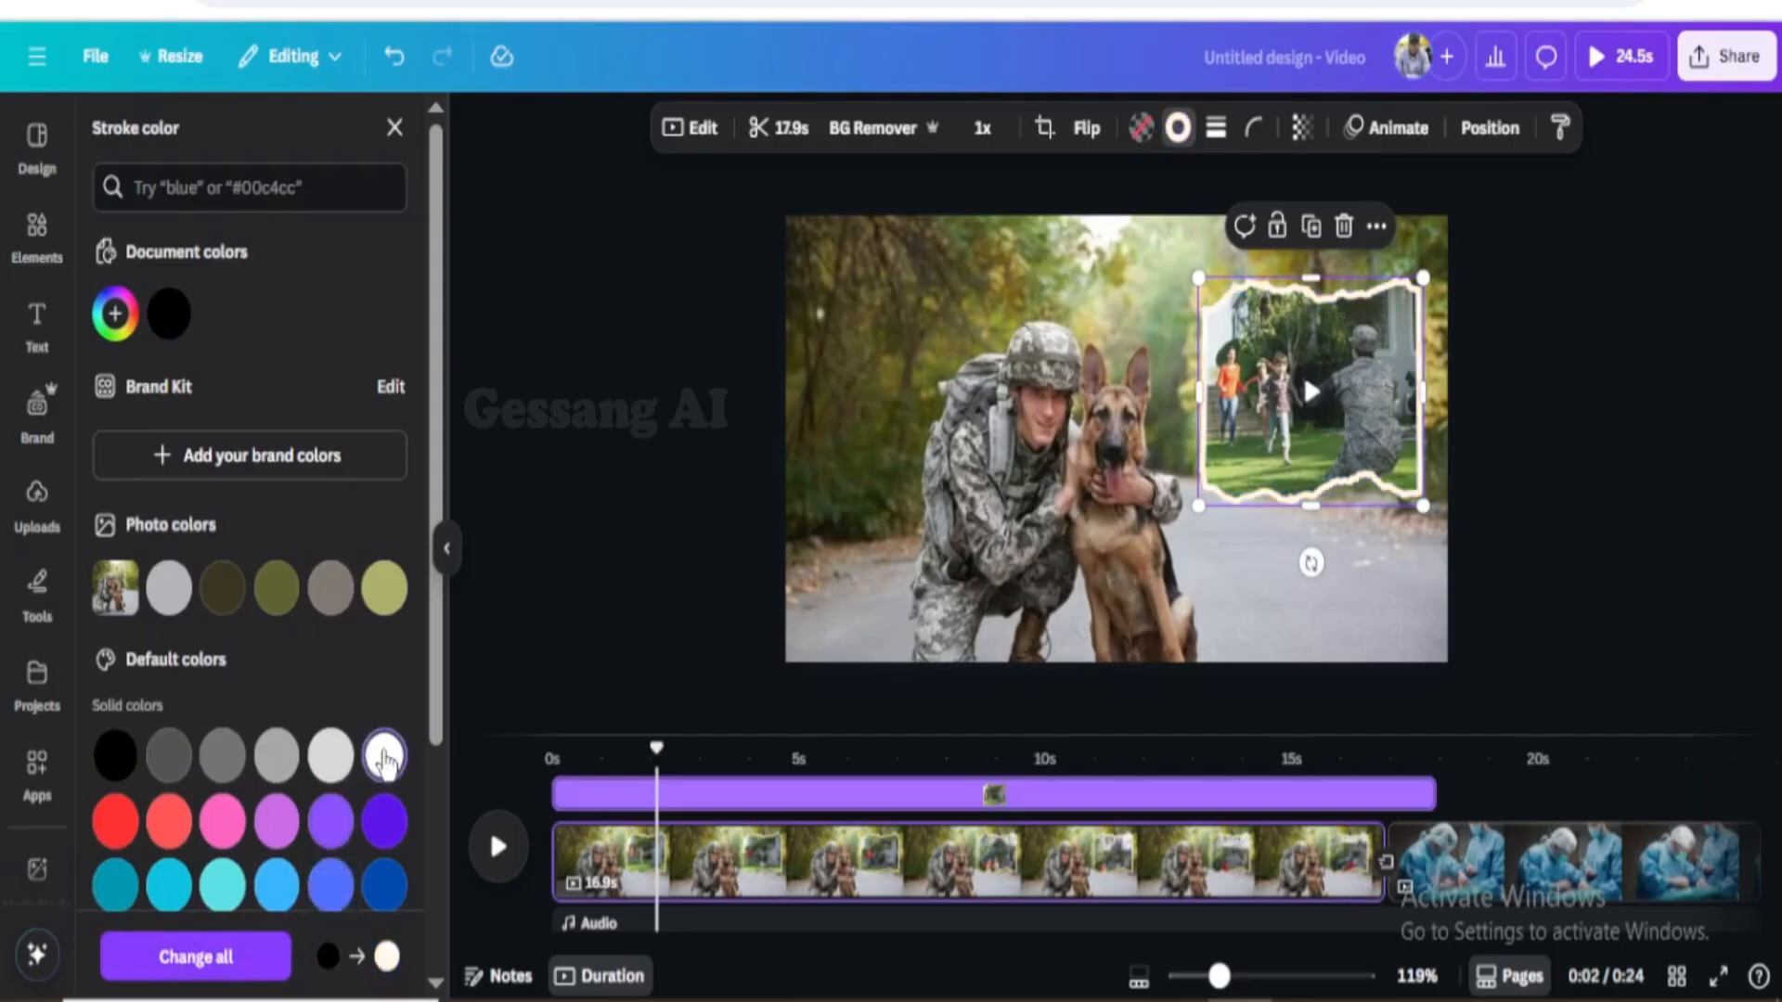
click(1292, 521)
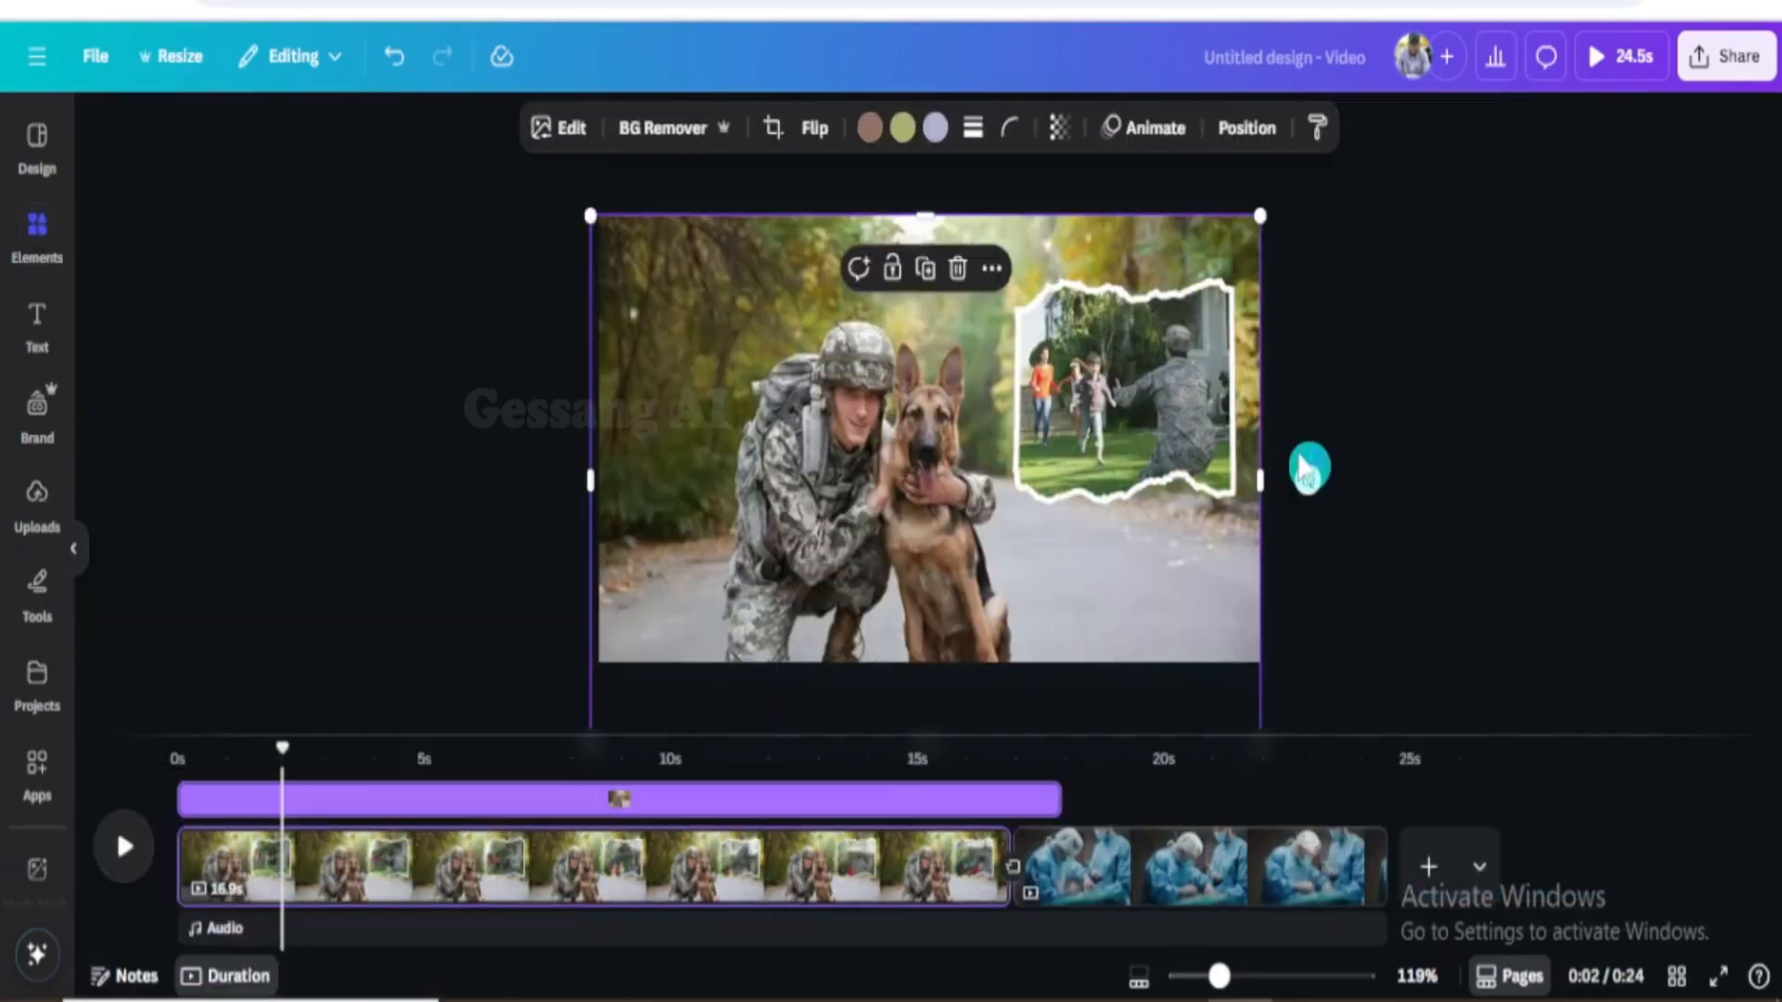
Move the white-outlined framed video to the photo's lower-right corner, beside the dog
click(1234, 464)
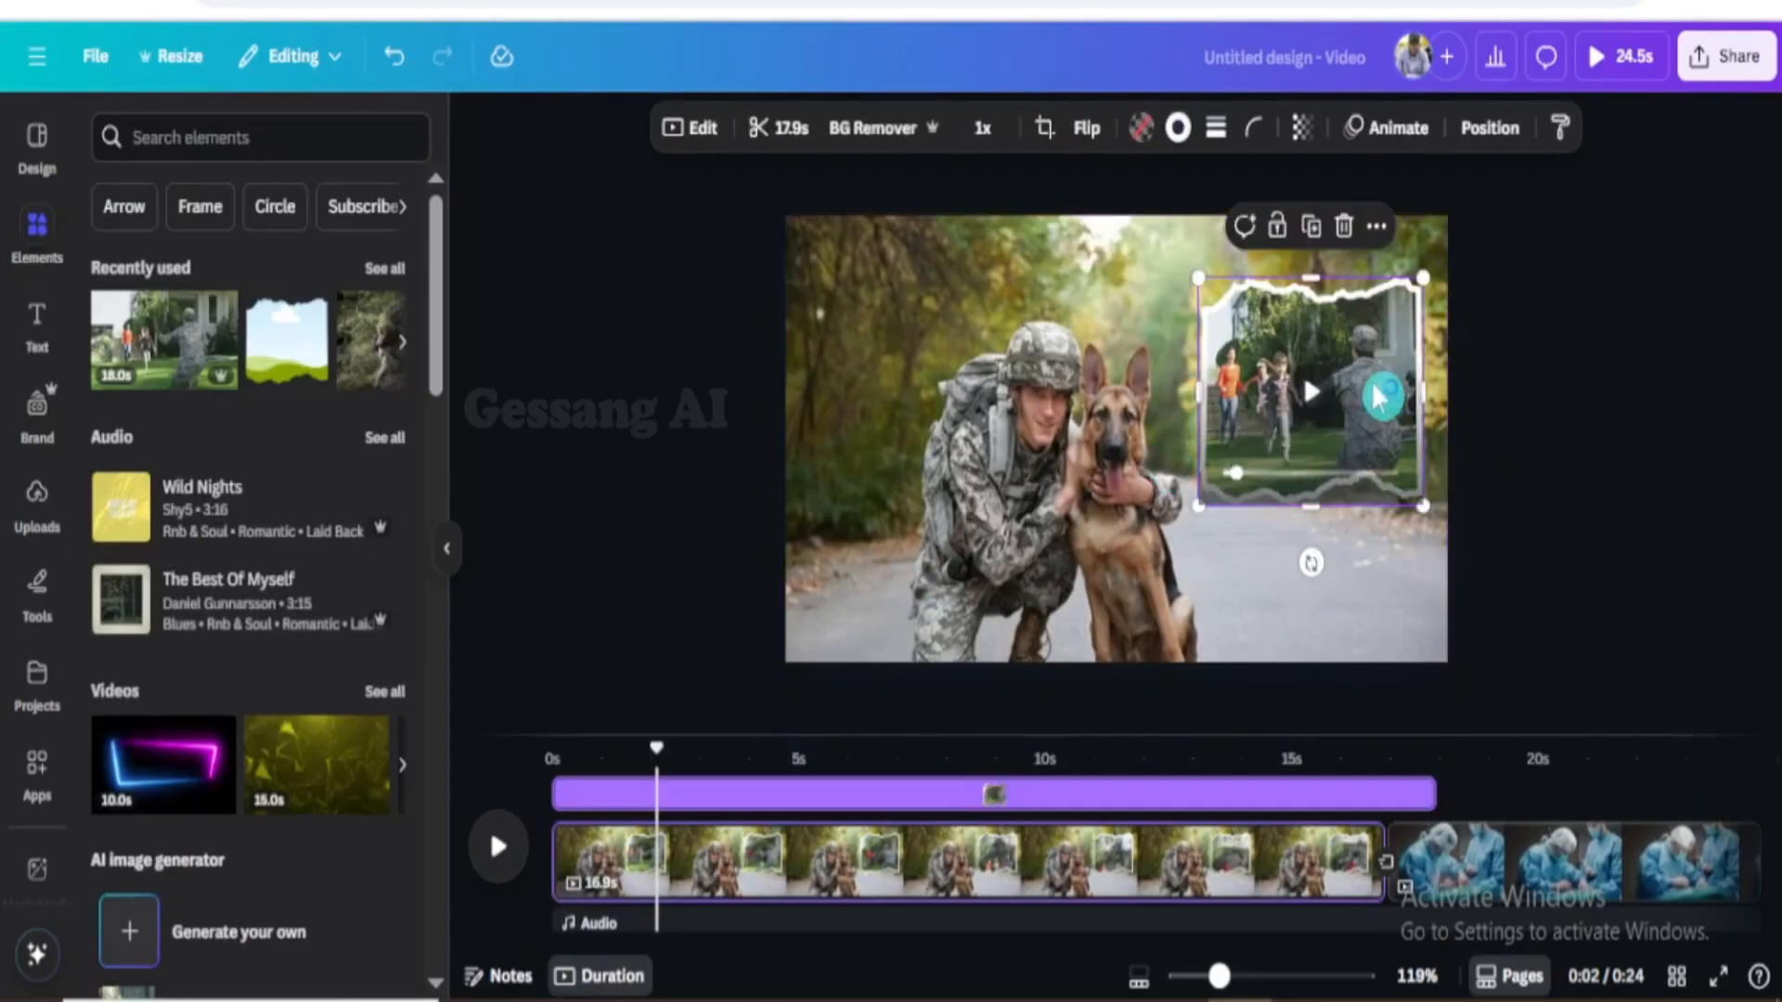
click(1355, 566)
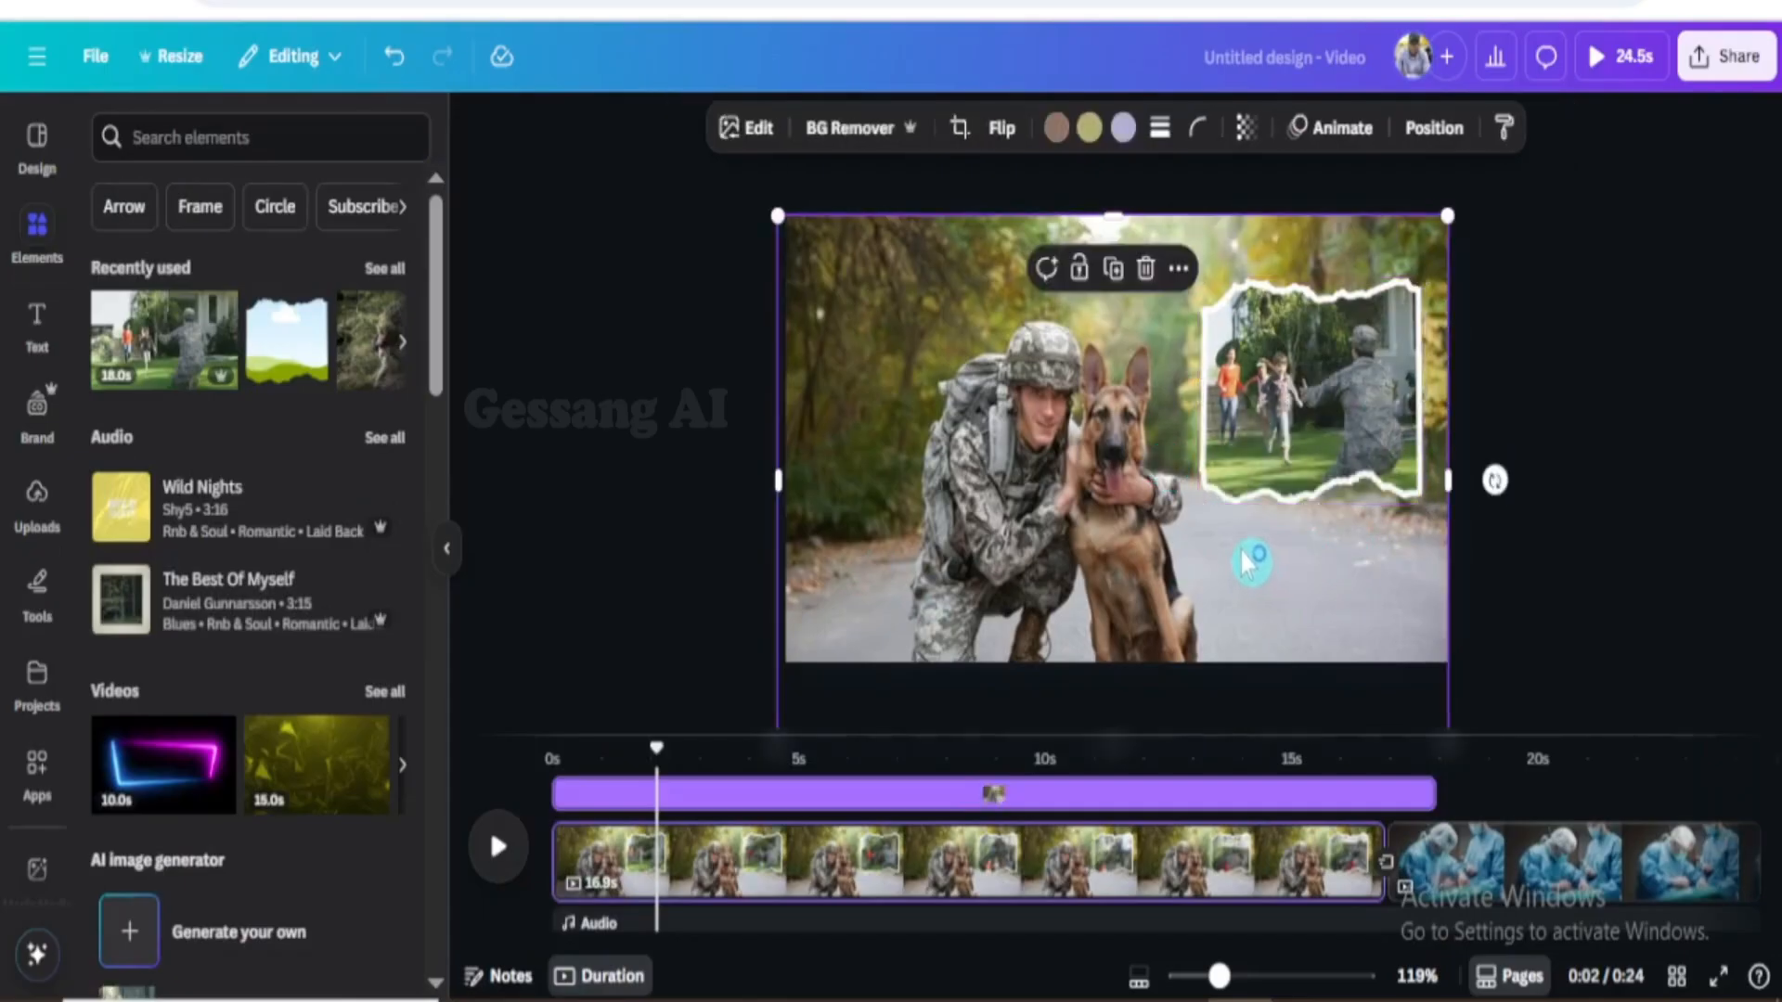
drag(1308, 455, 1325, 612)
click(1193, 454)
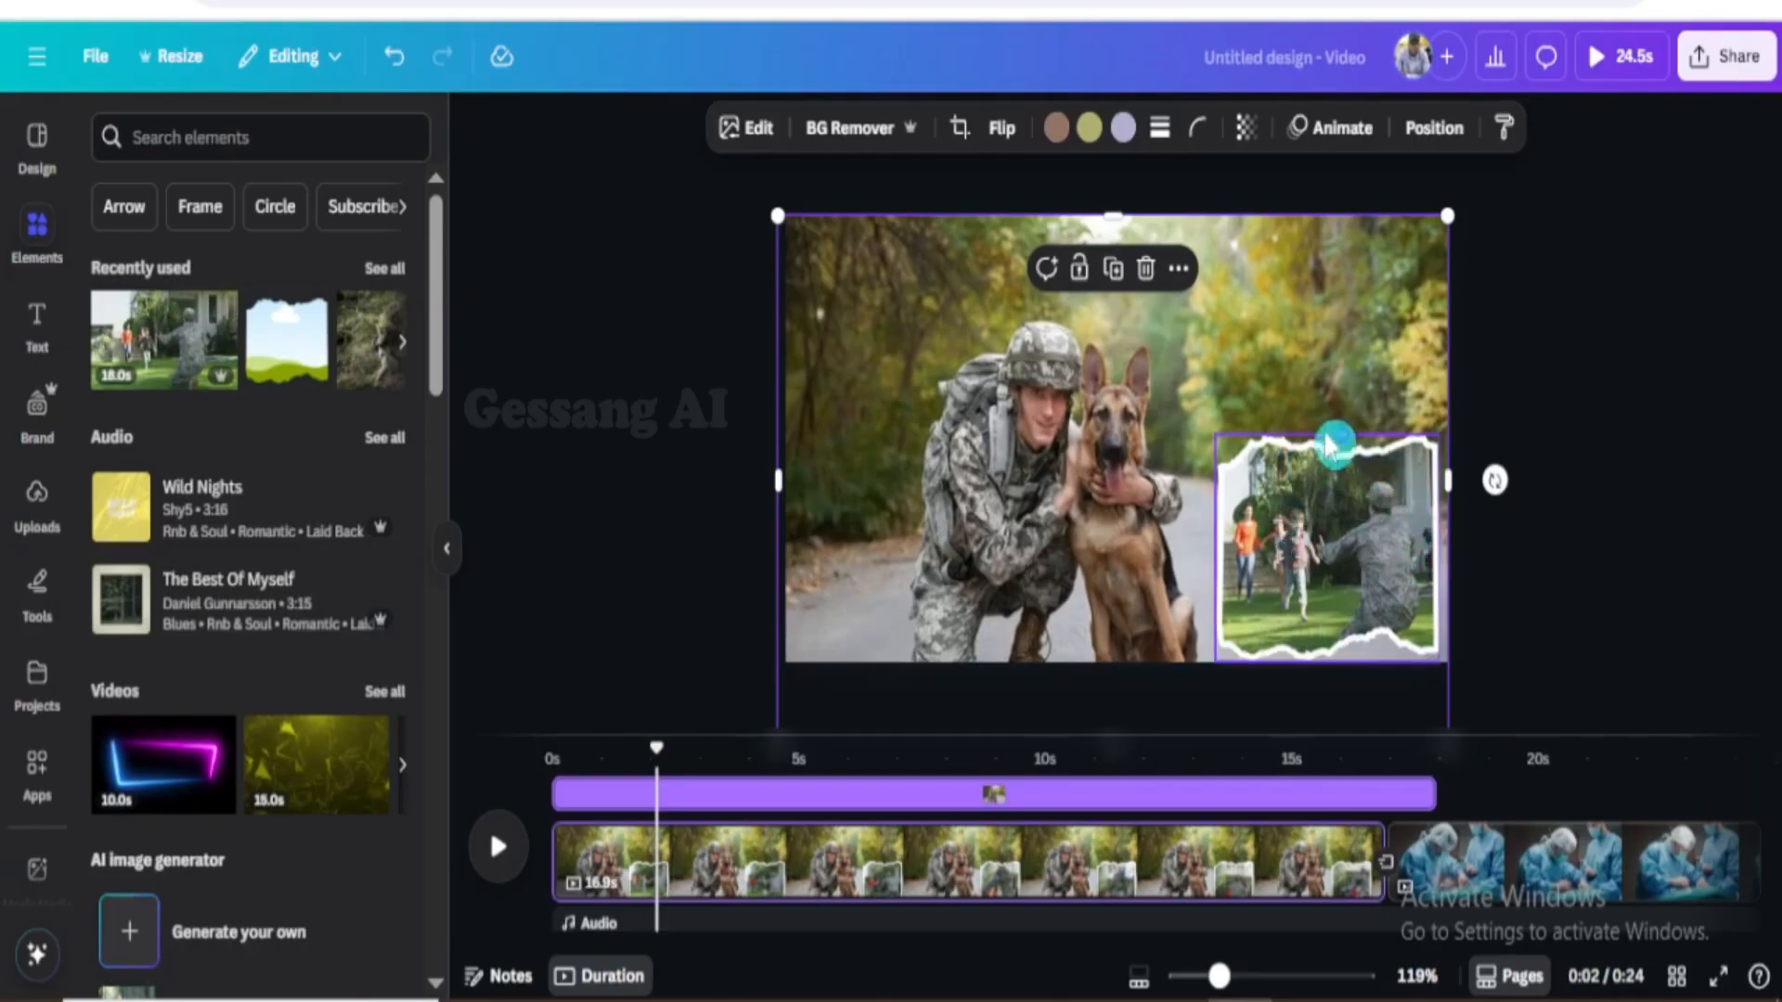
Apply the Baseline animation to the framed video on enter only, with its speed reduced
click(1343, 140)
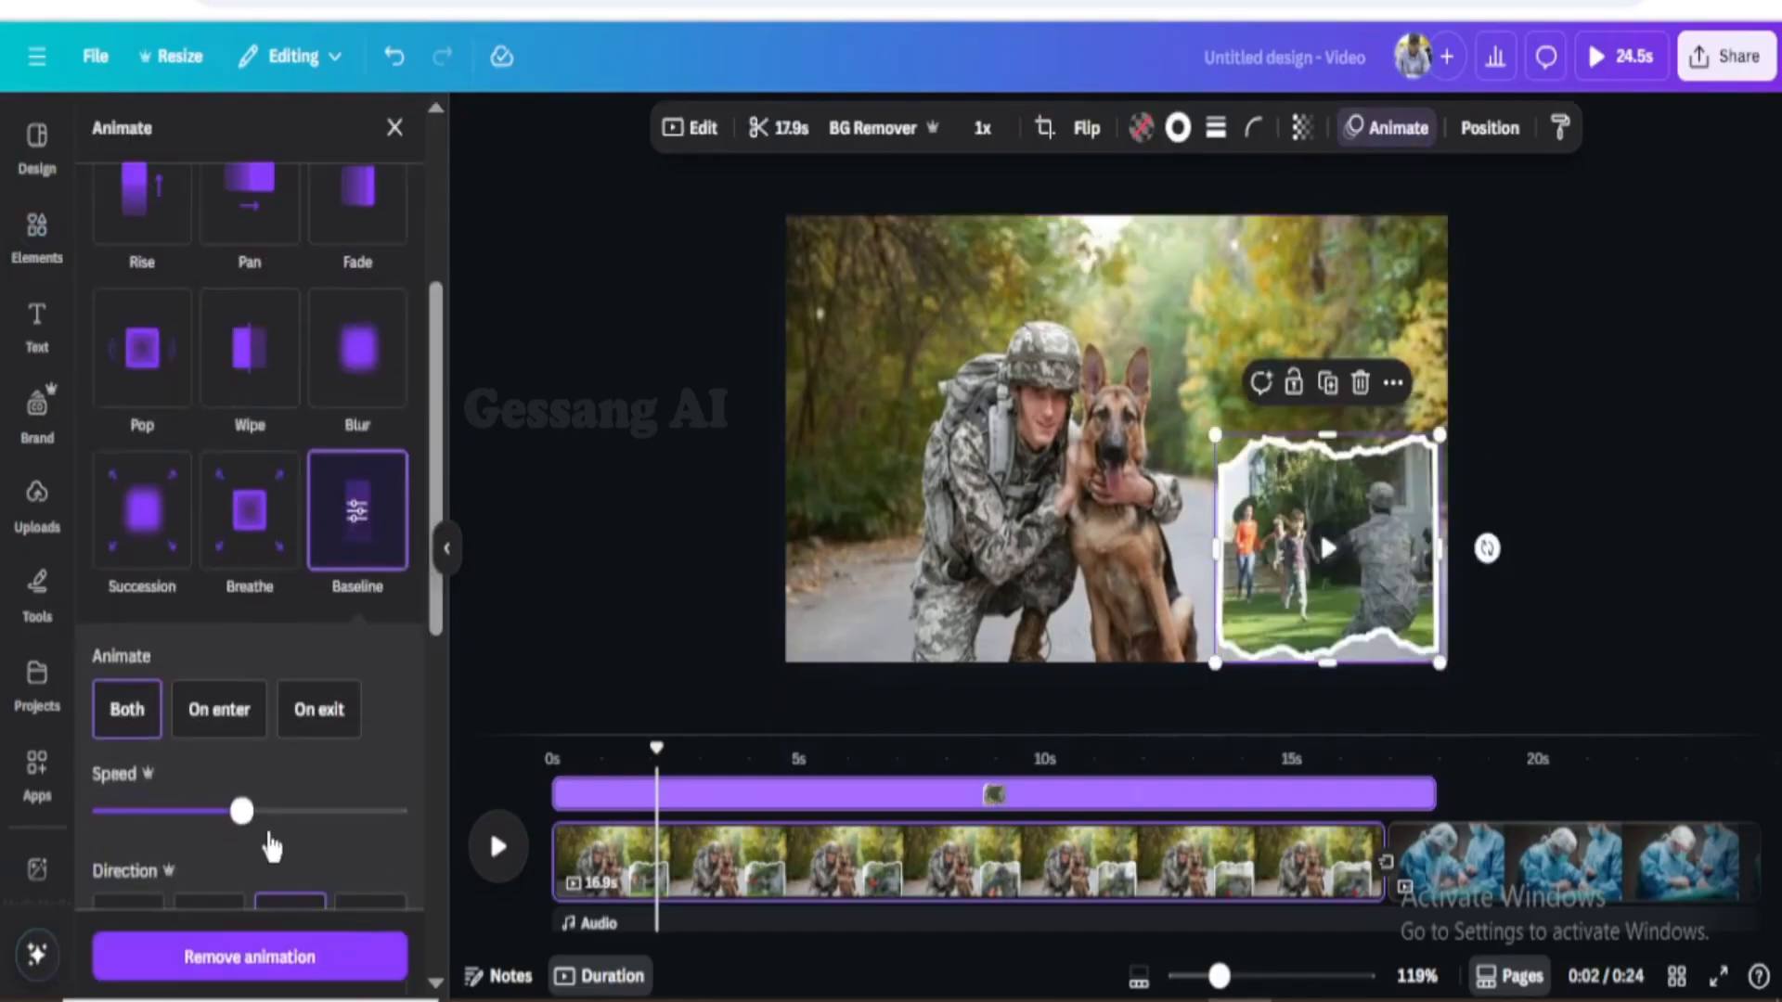
click(228, 726)
drag(252, 819, 161, 834)
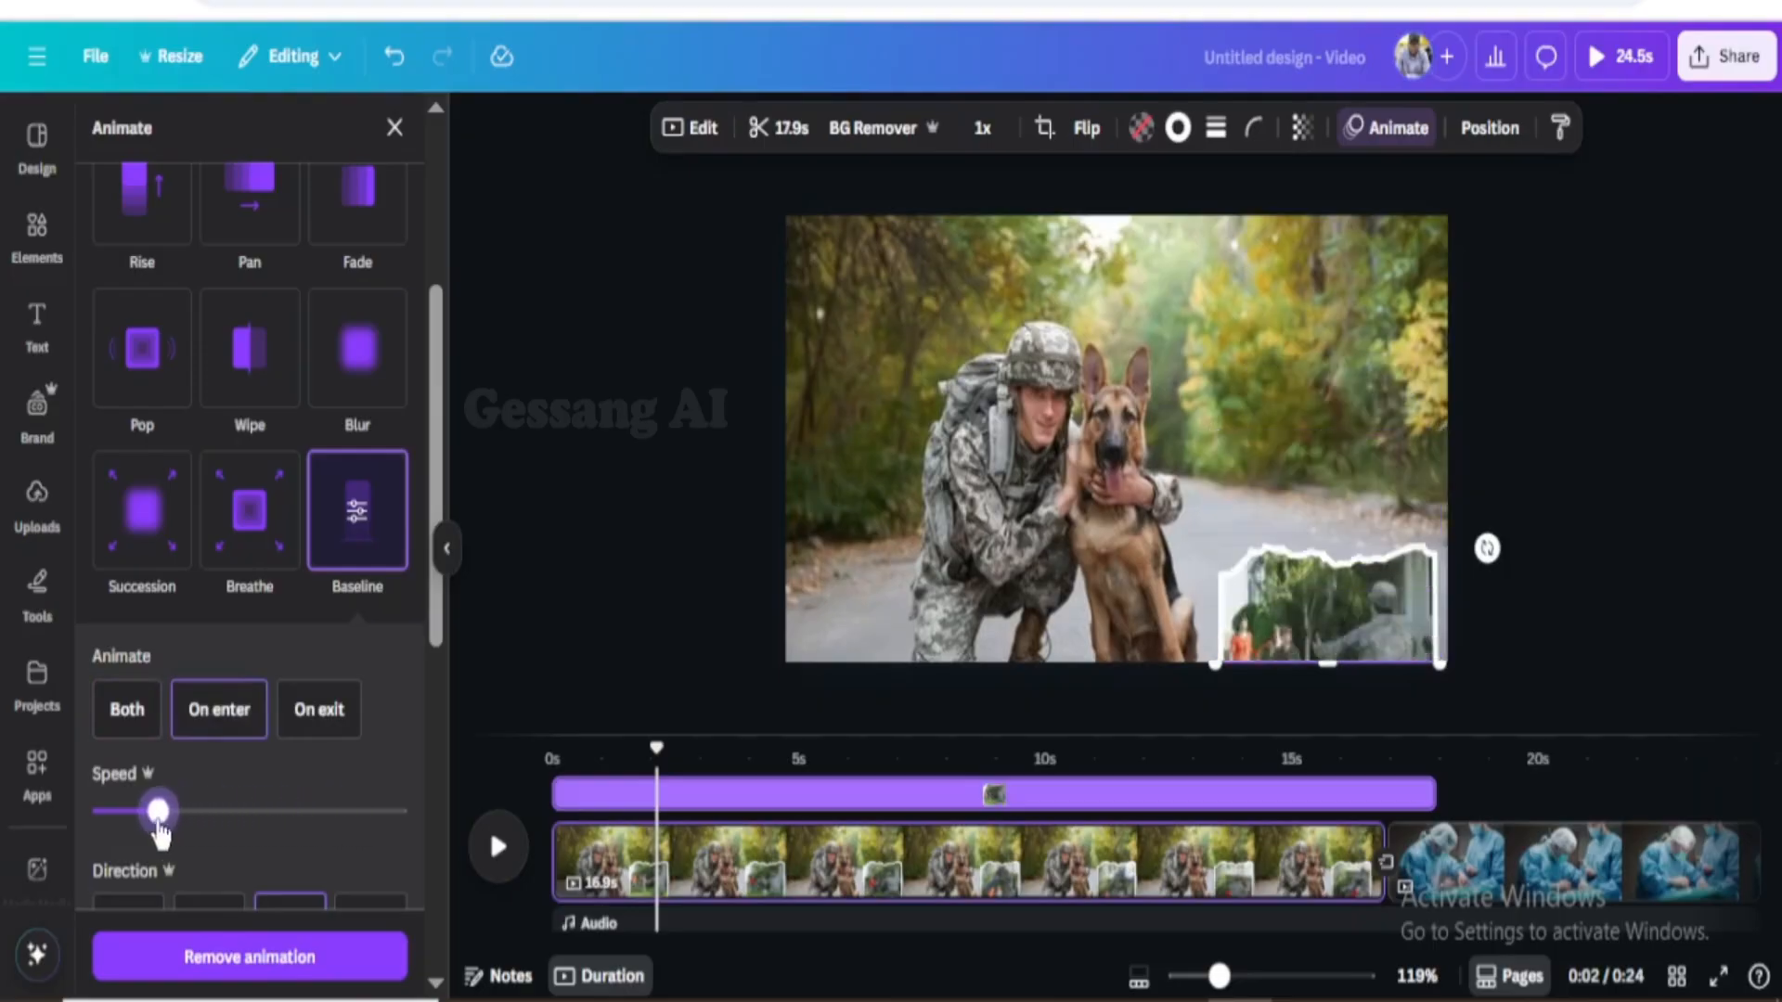
scroll(253, 881, down, 3)
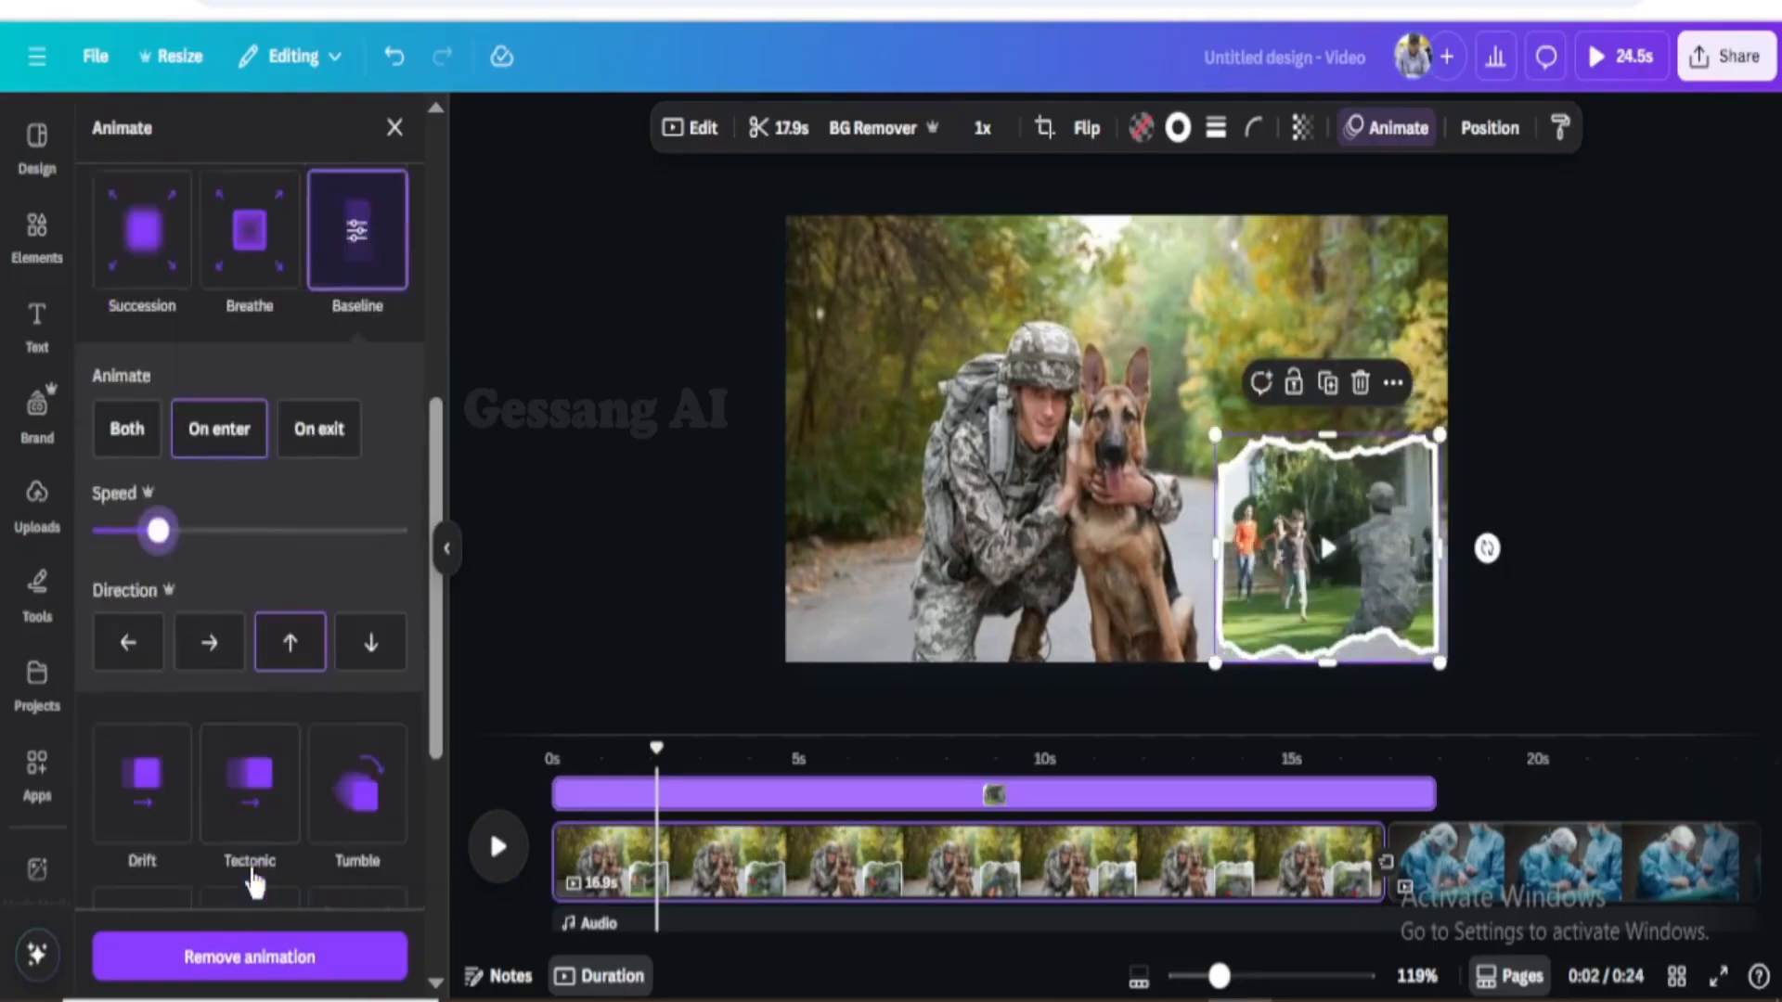
scroll(253, 881, down, 1)
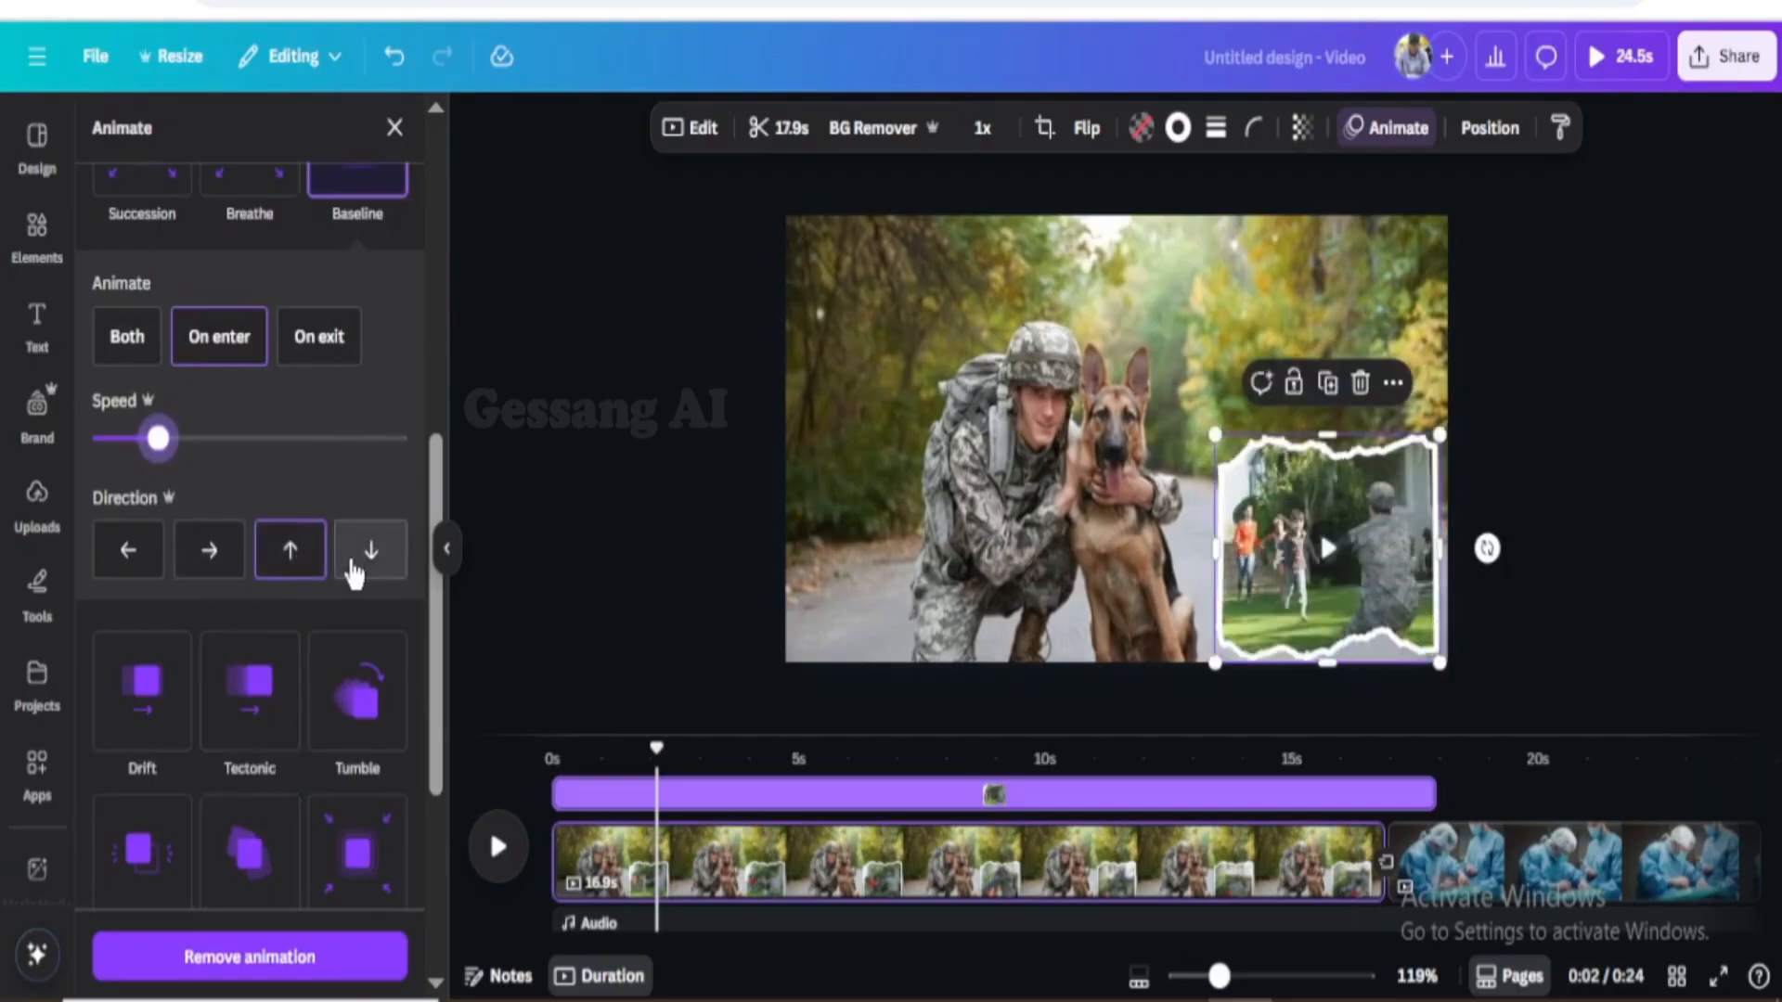
Trim the framed video's start on the timeline so that it begins at about 7 seconds
click(1304, 548)
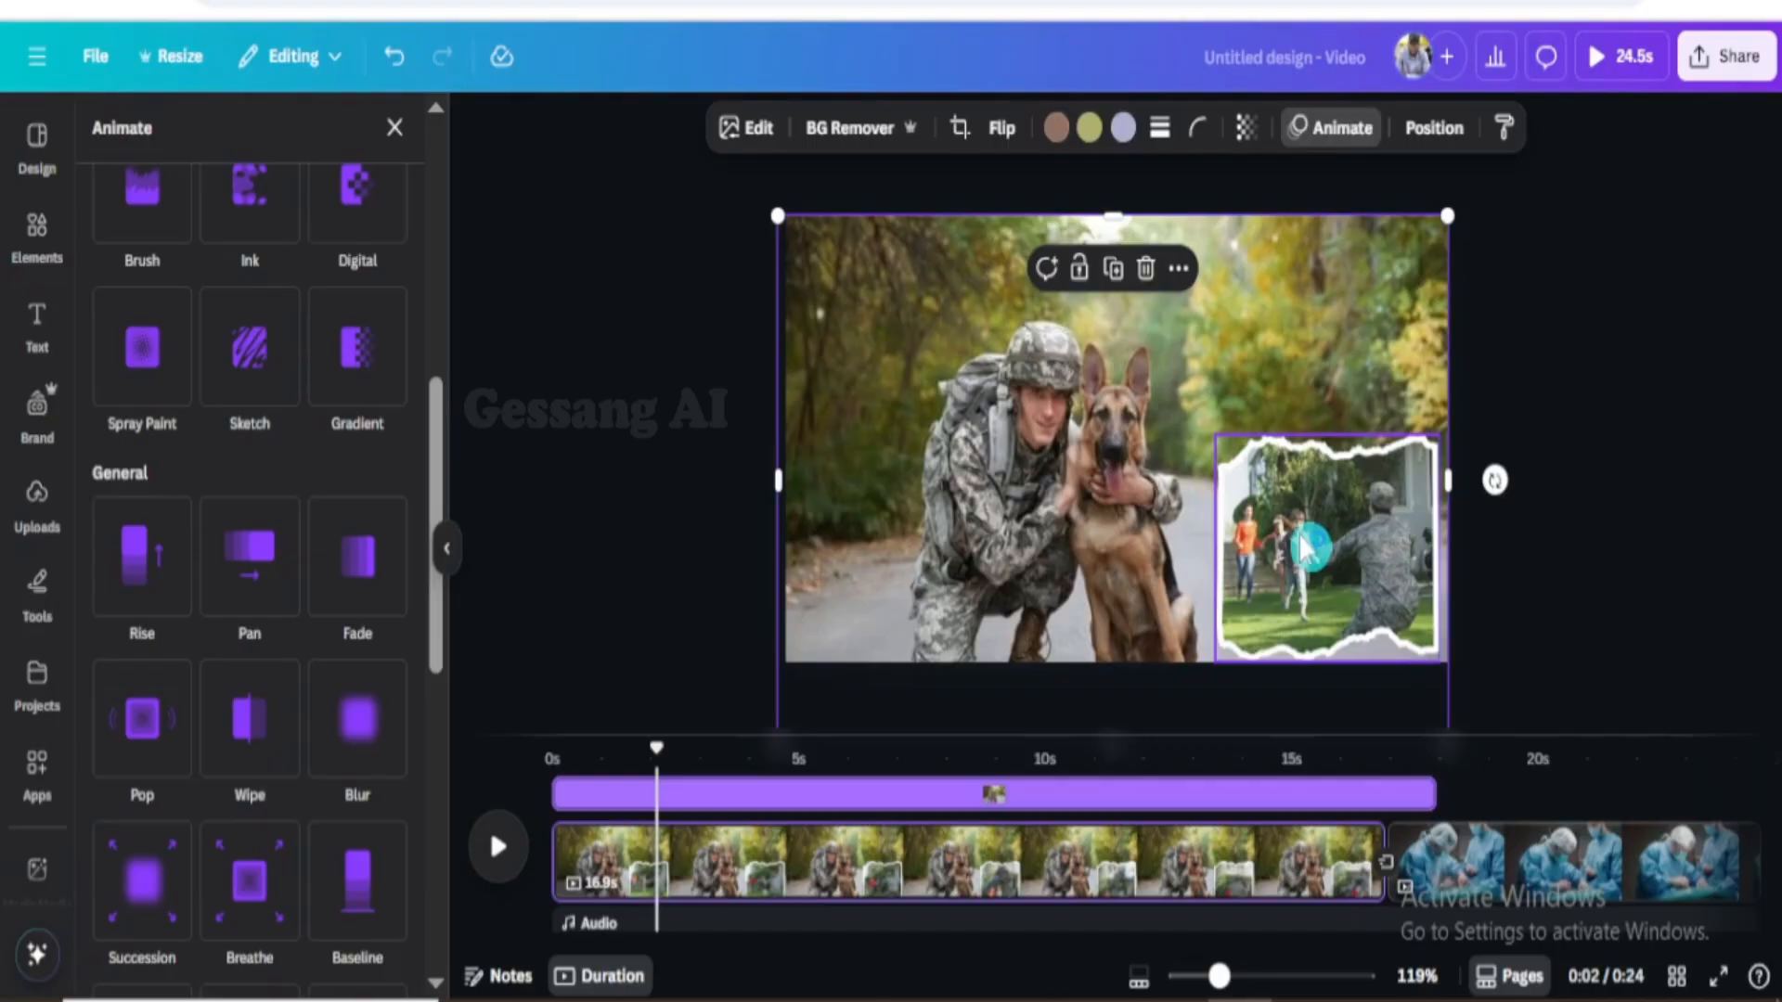
click(1304, 547)
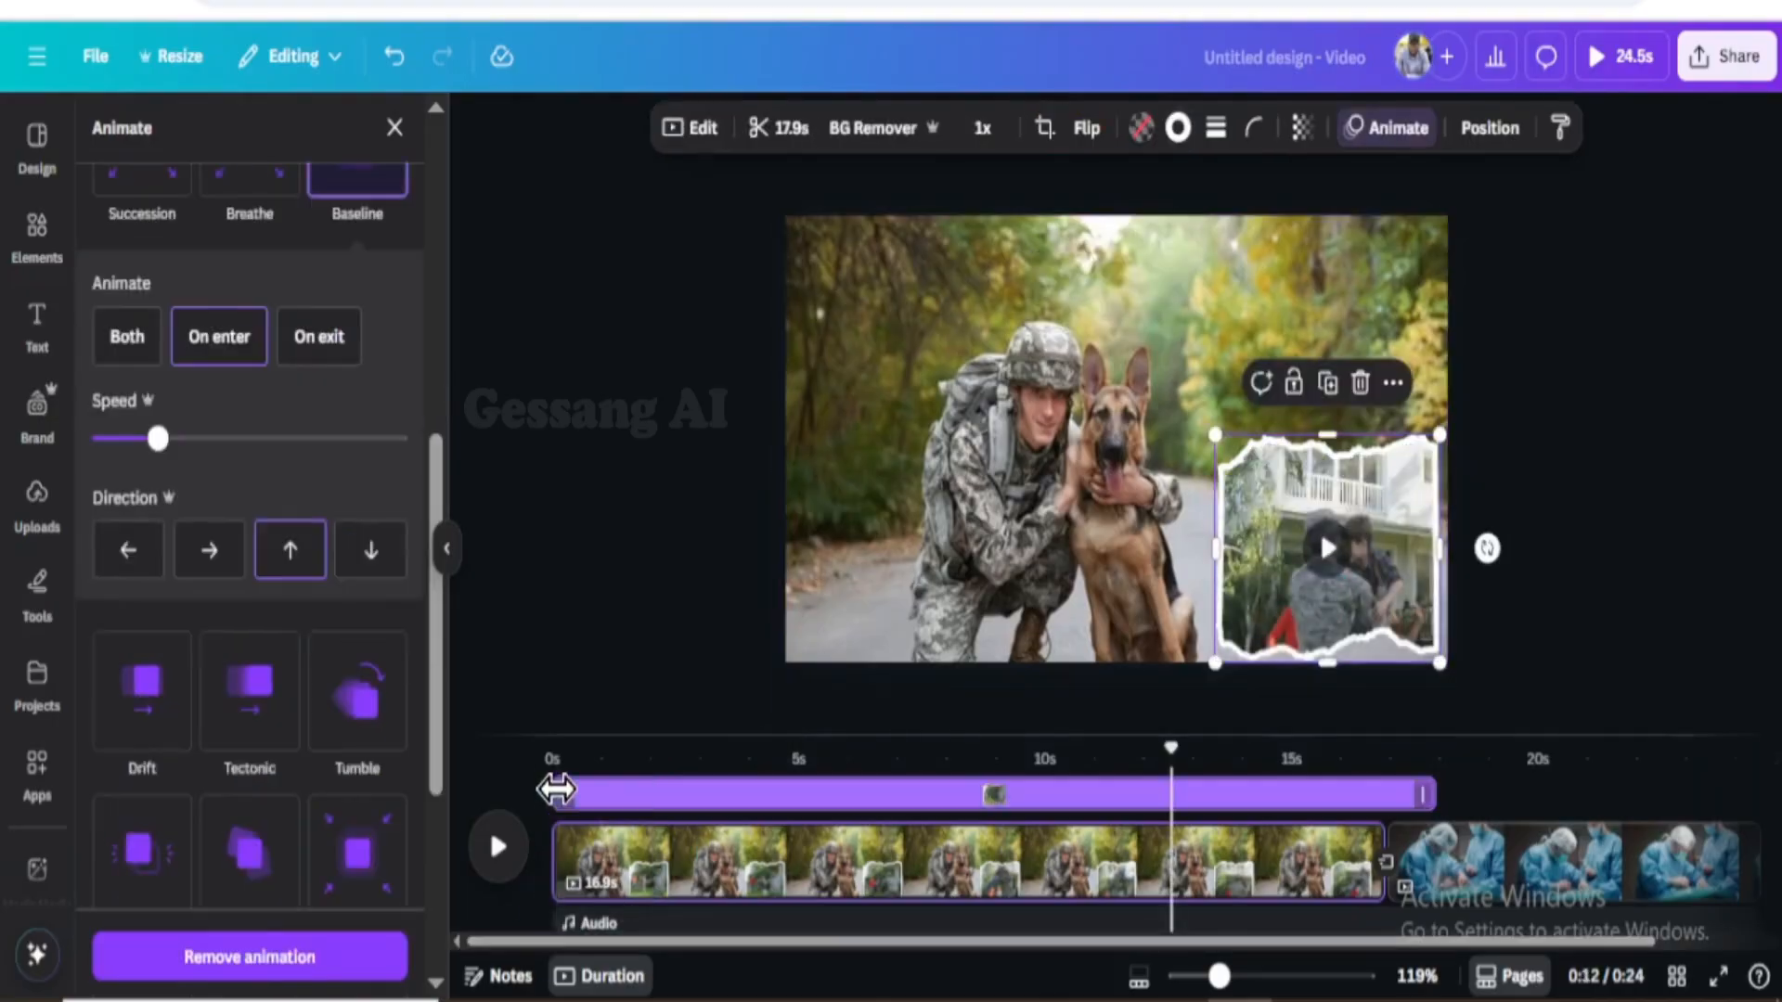
drag(556, 789, 897, 813)
Play the design from the beginning to check the framed video's entrance and the change to the second page
drag(1175, 750, 561, 749)
click(499, 852)
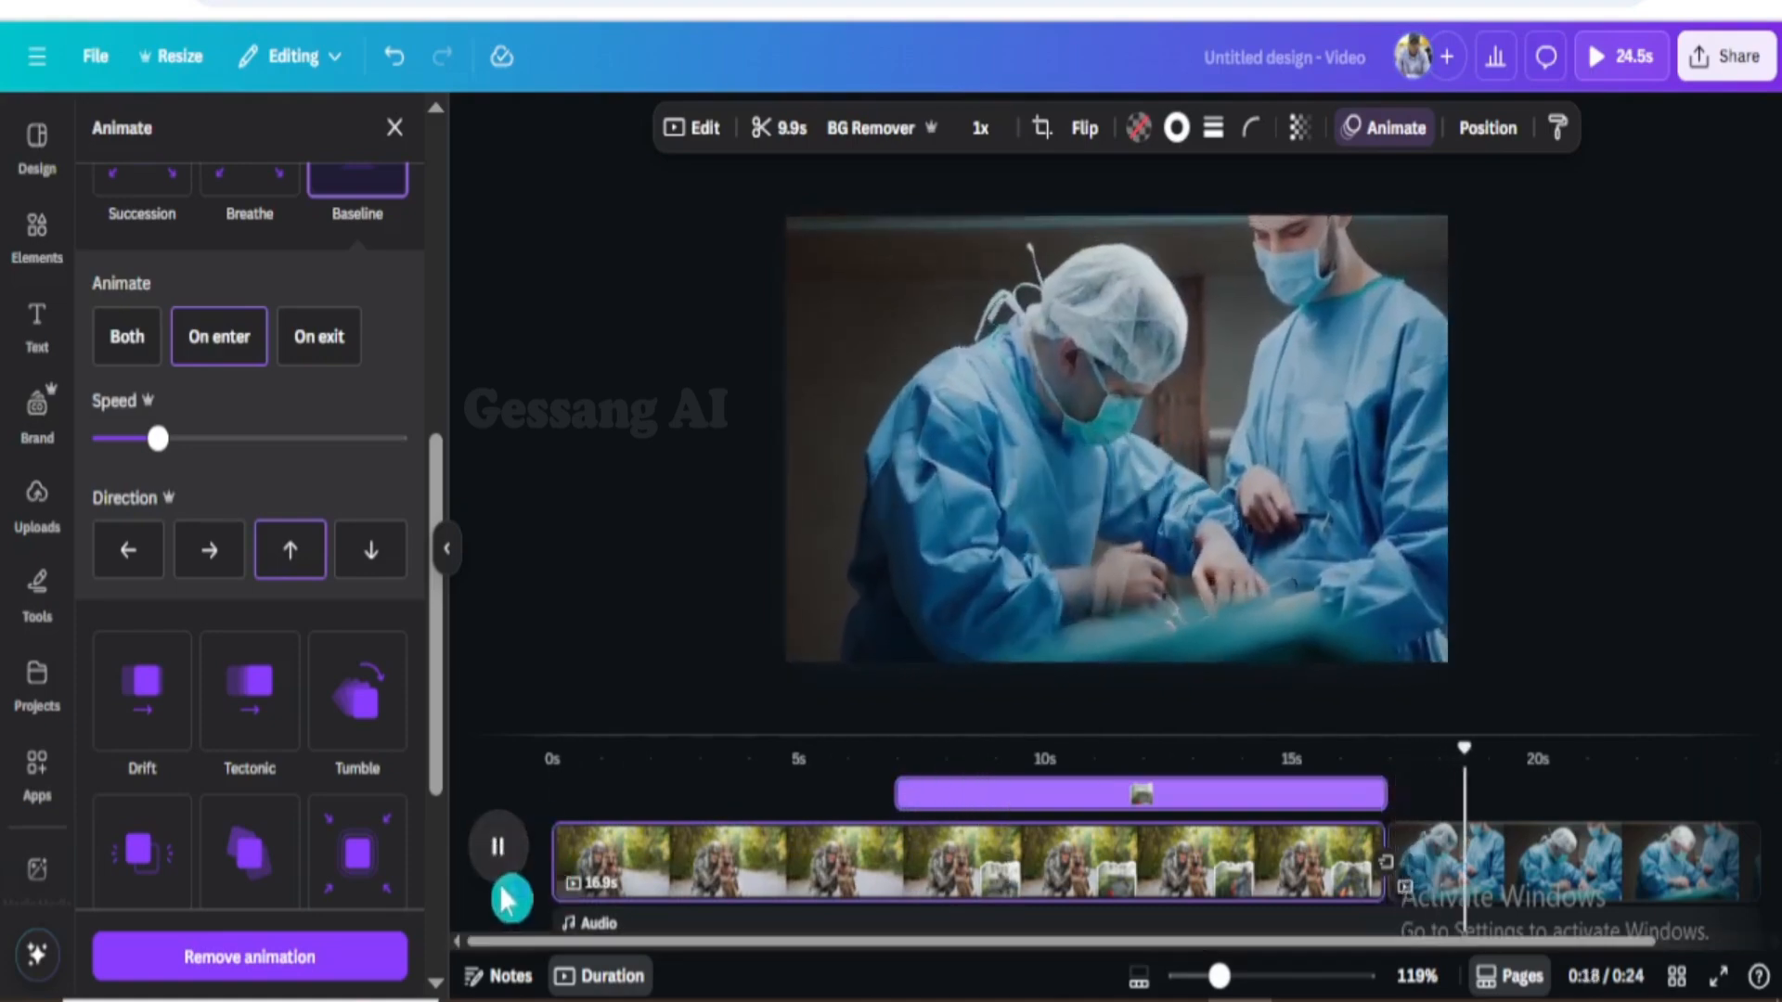
click(505, 856)
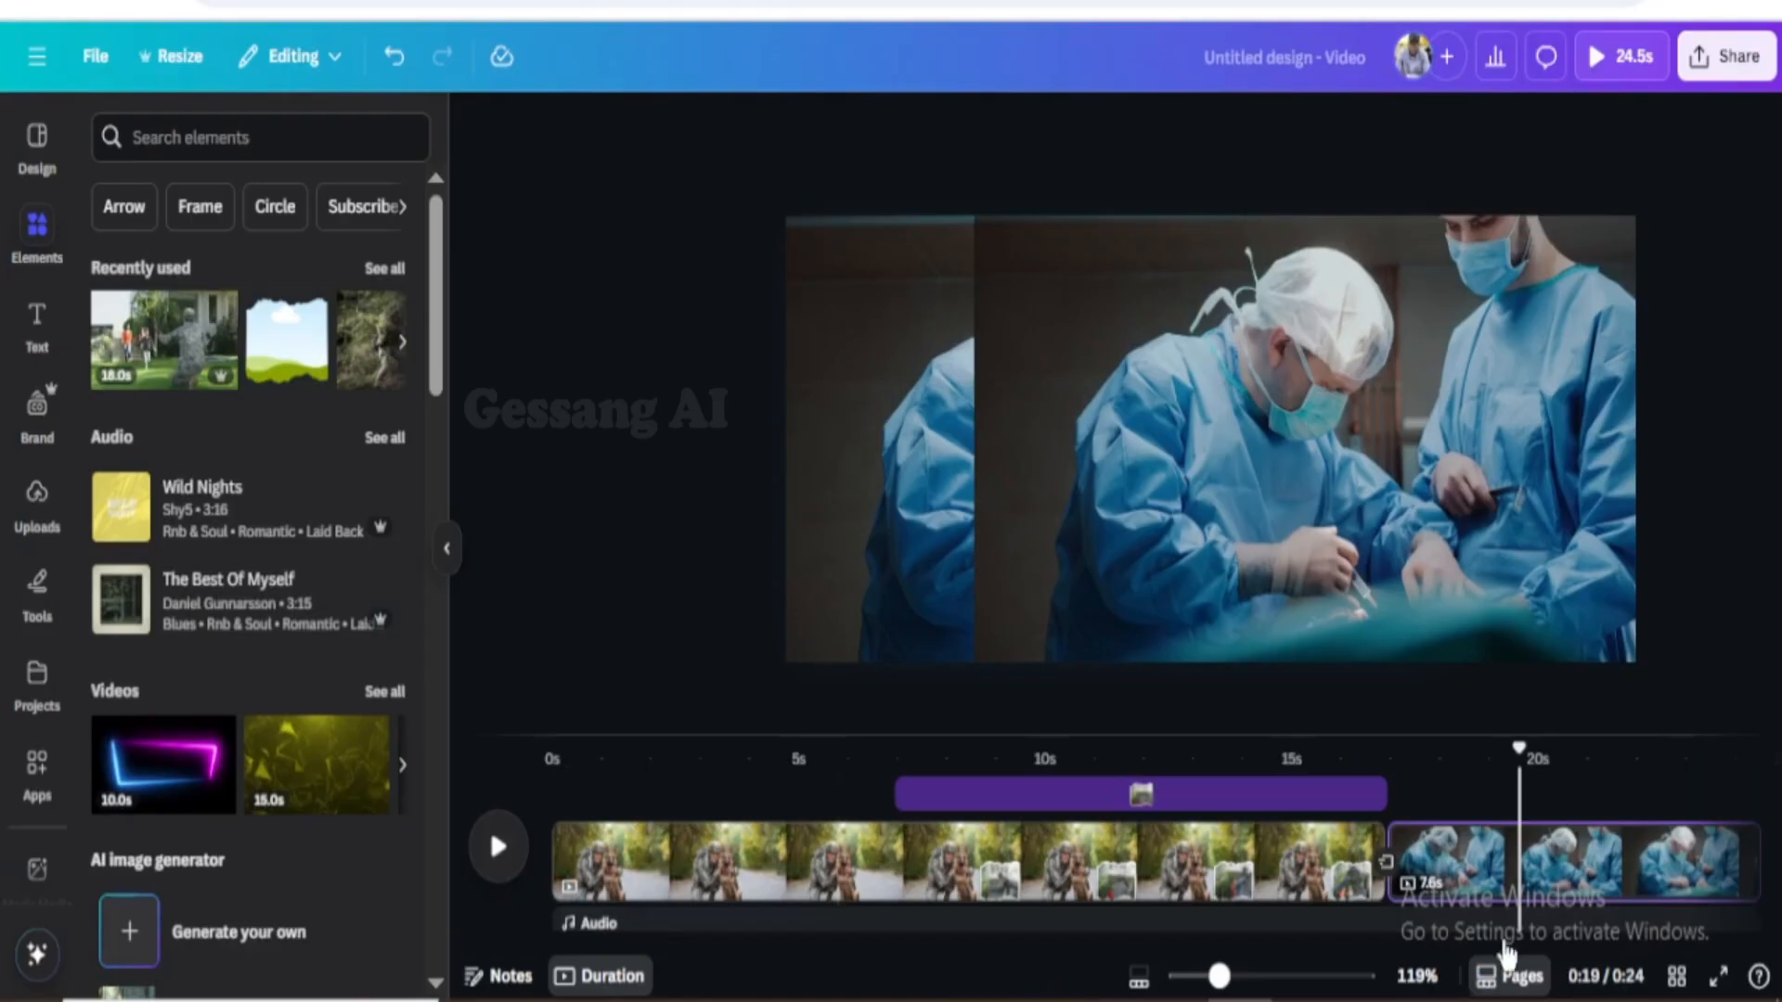
Add a heading in the upper-right area of the first page's photo and trim it to run from about 1 to 7 seconds
drag(1526, 757, 580, 768)
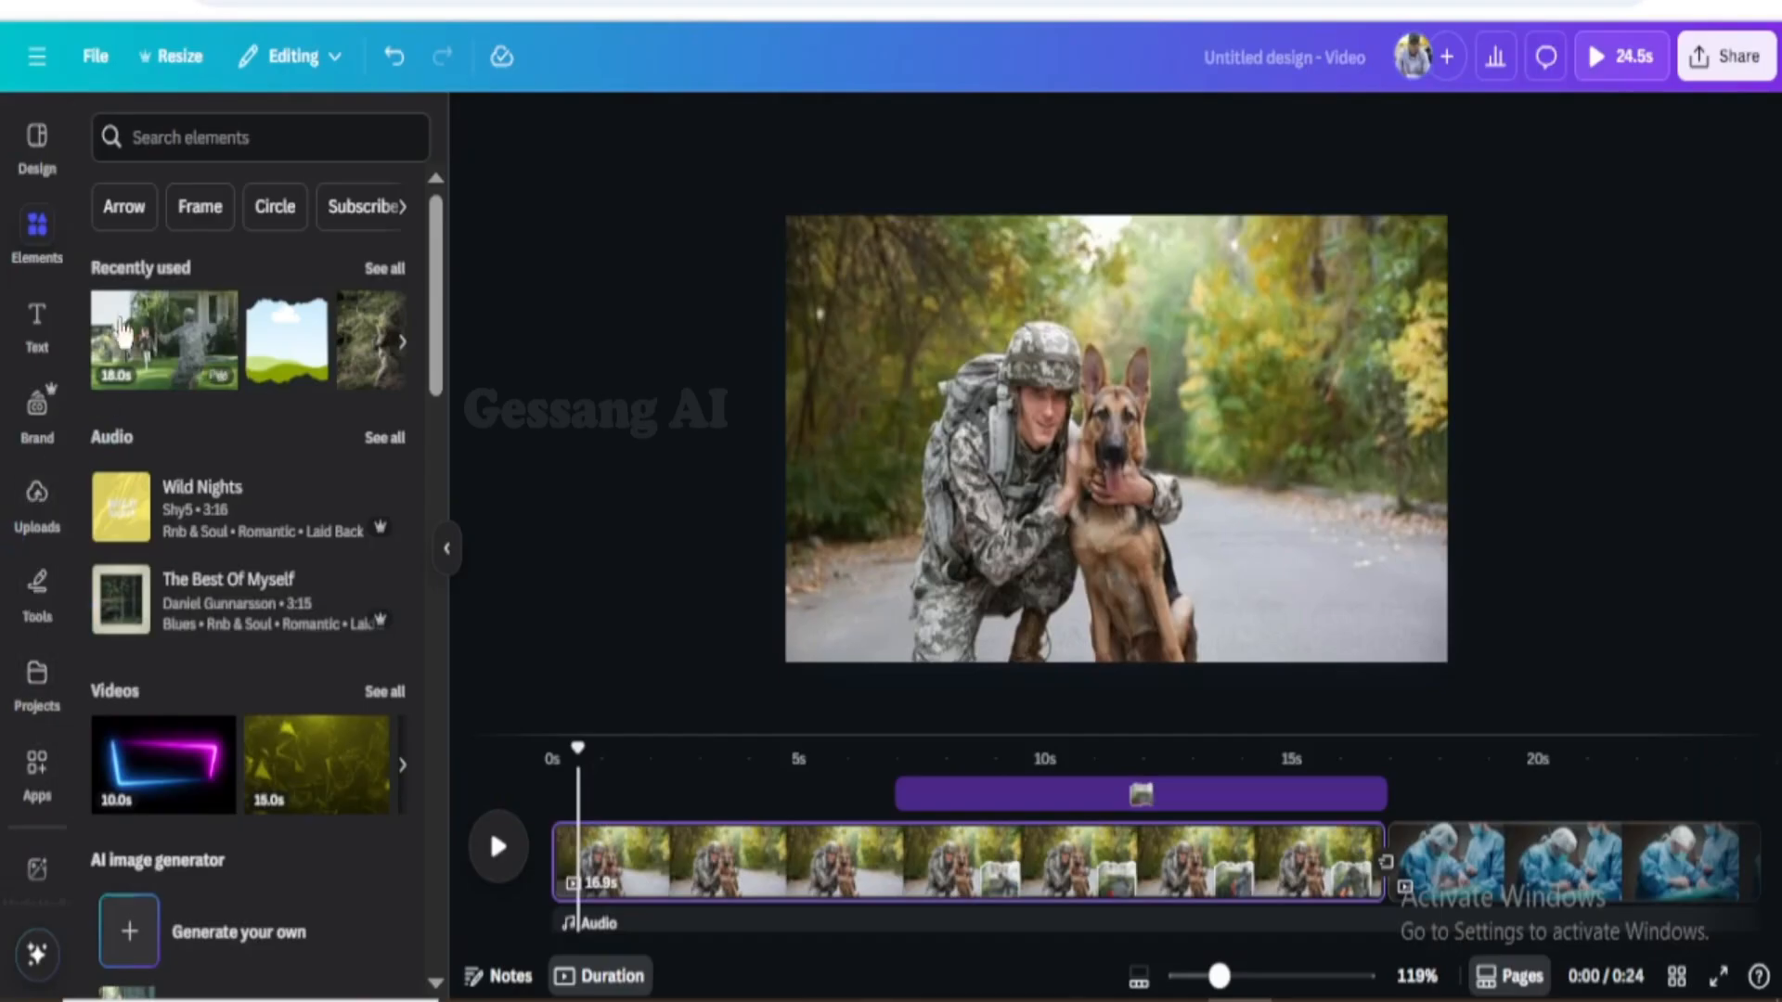
click(37, 324)
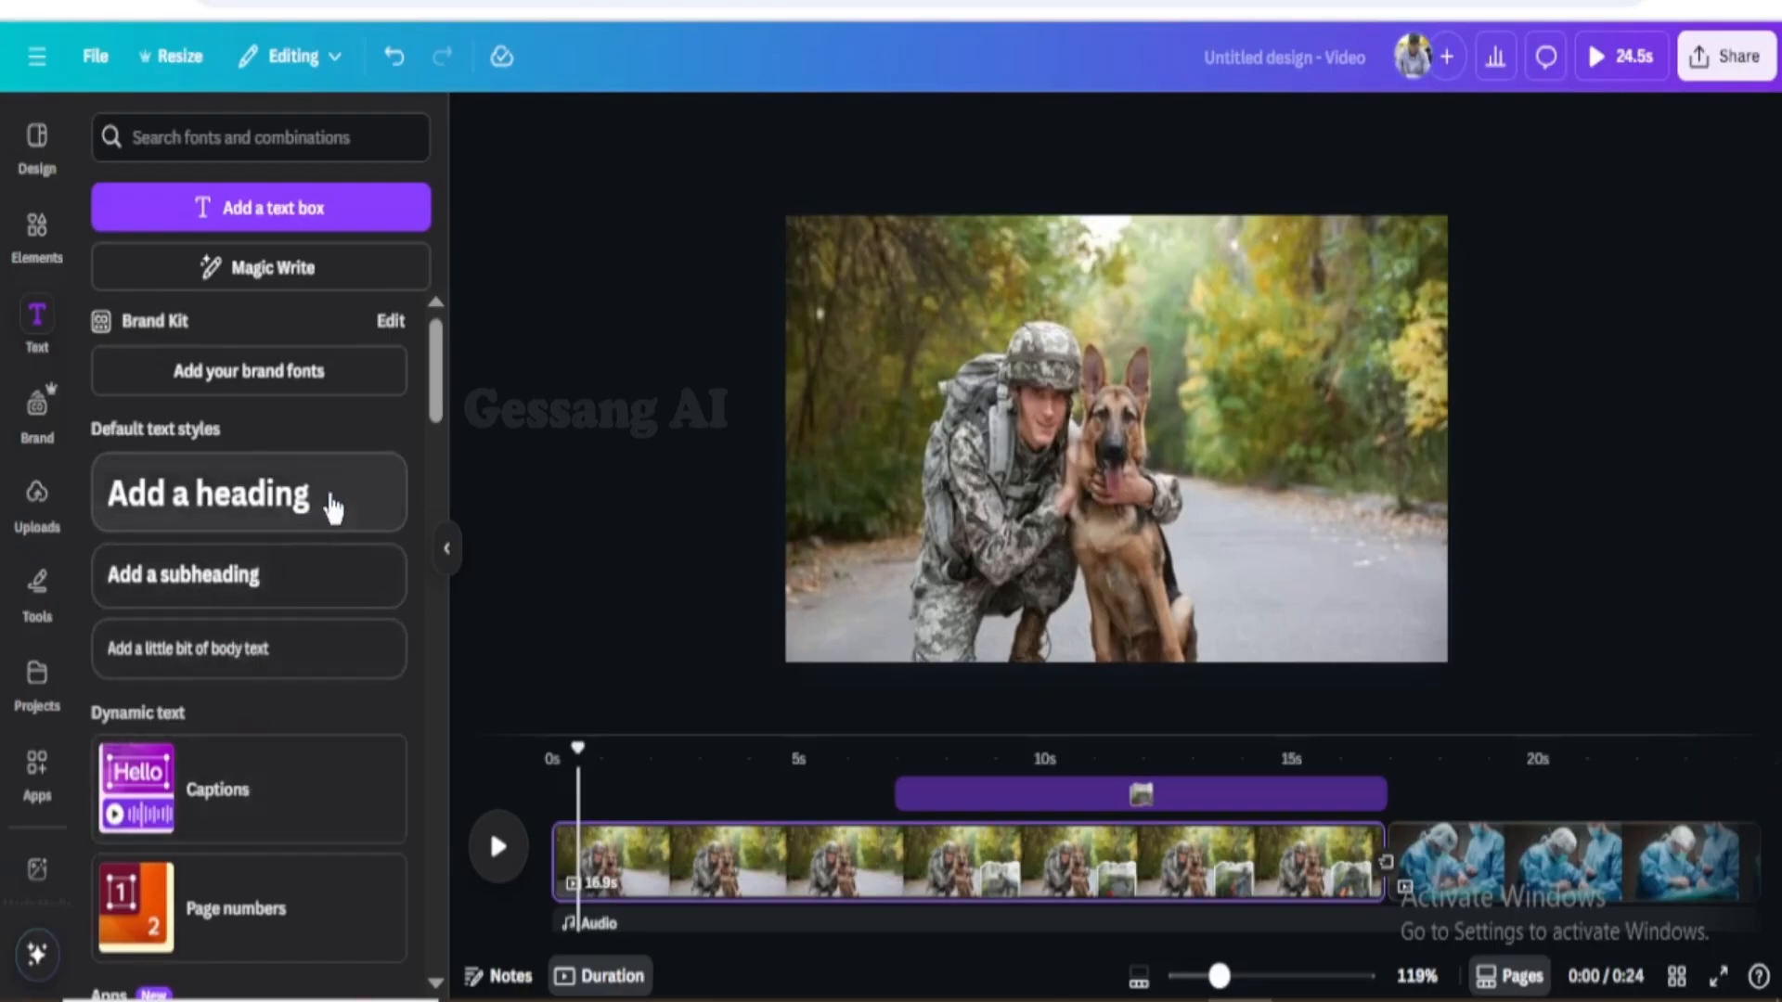
click(395, 468)
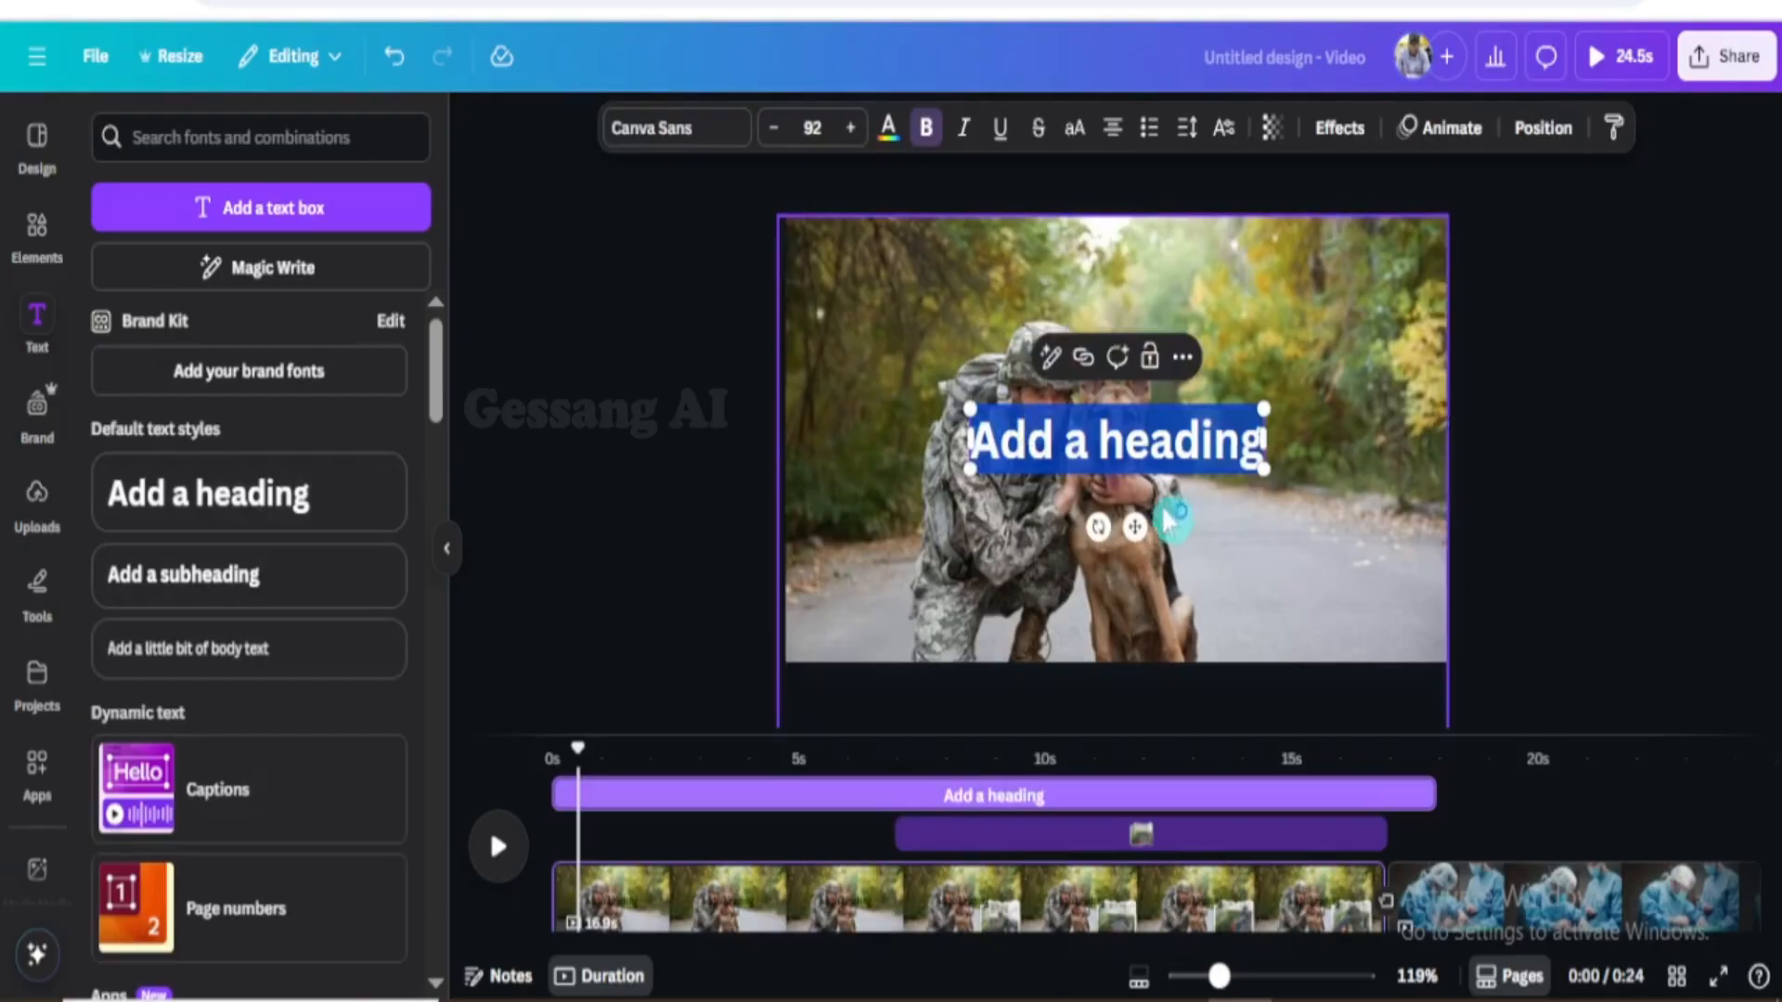
drag(1137, 526, 1293, 386)
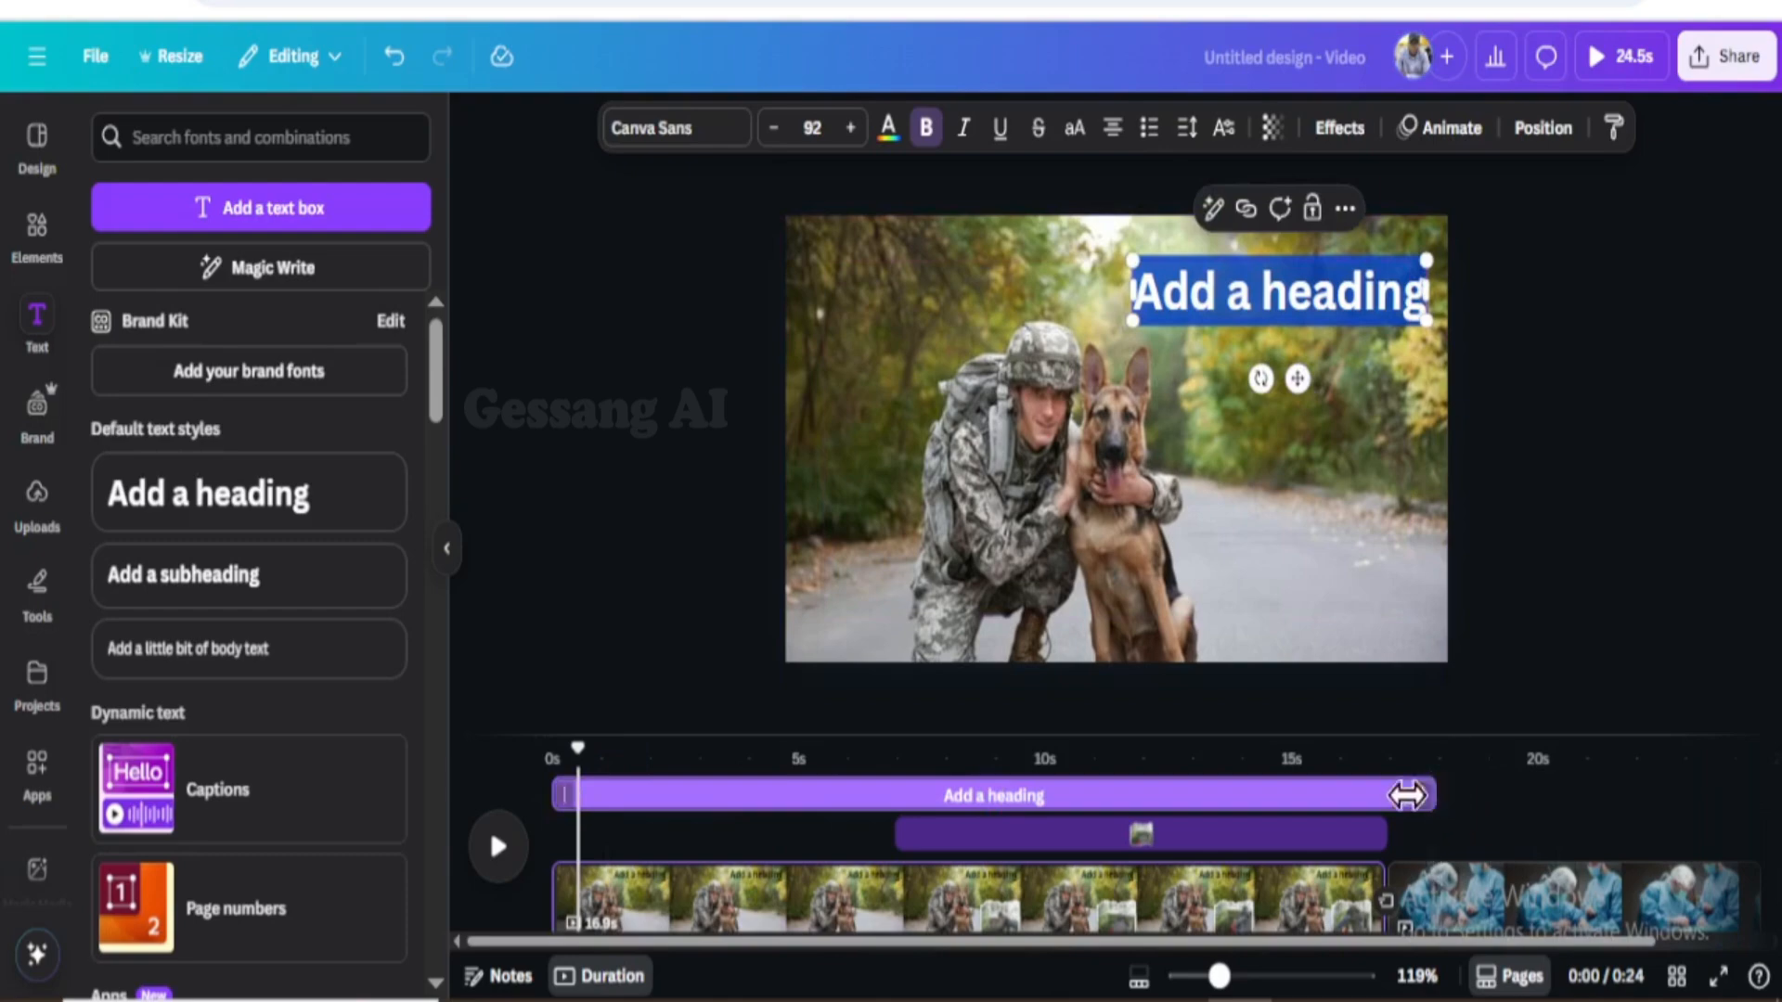
drag(1406, 796, 892, 843)
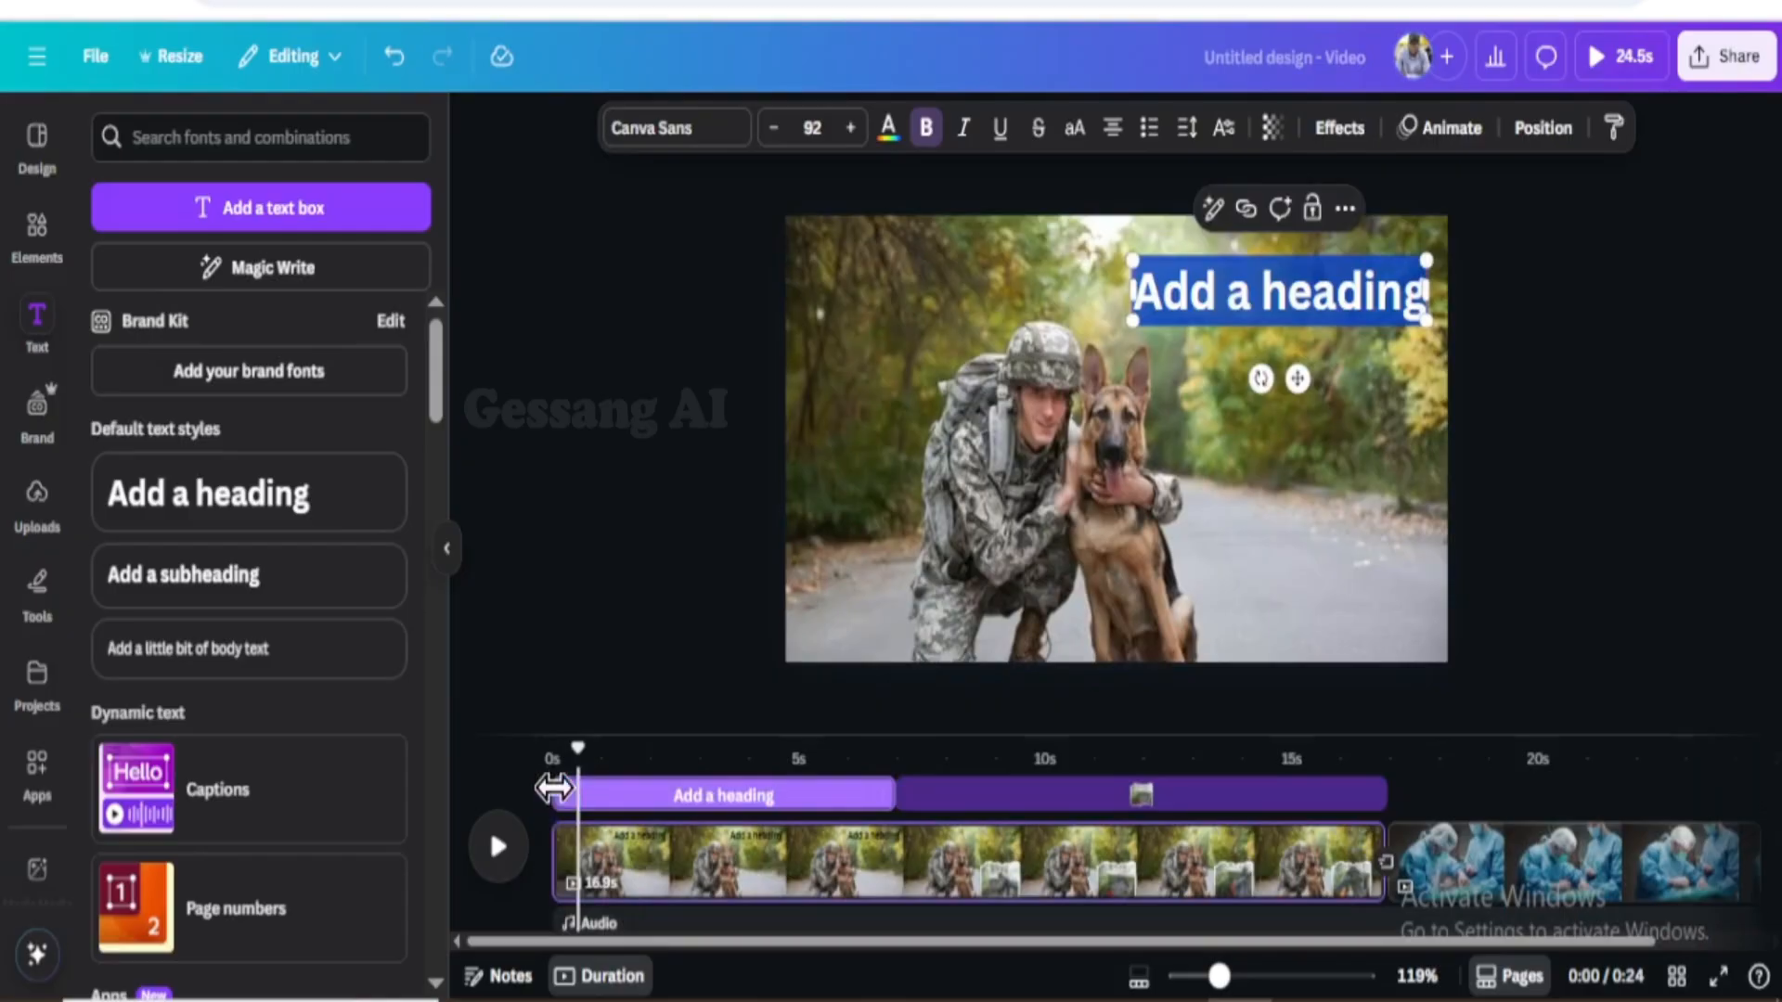
drag(564, 790, 634, 749)
Replace the heading's placeholder text with "A galant soldier is back"
double_click(1317, 299)
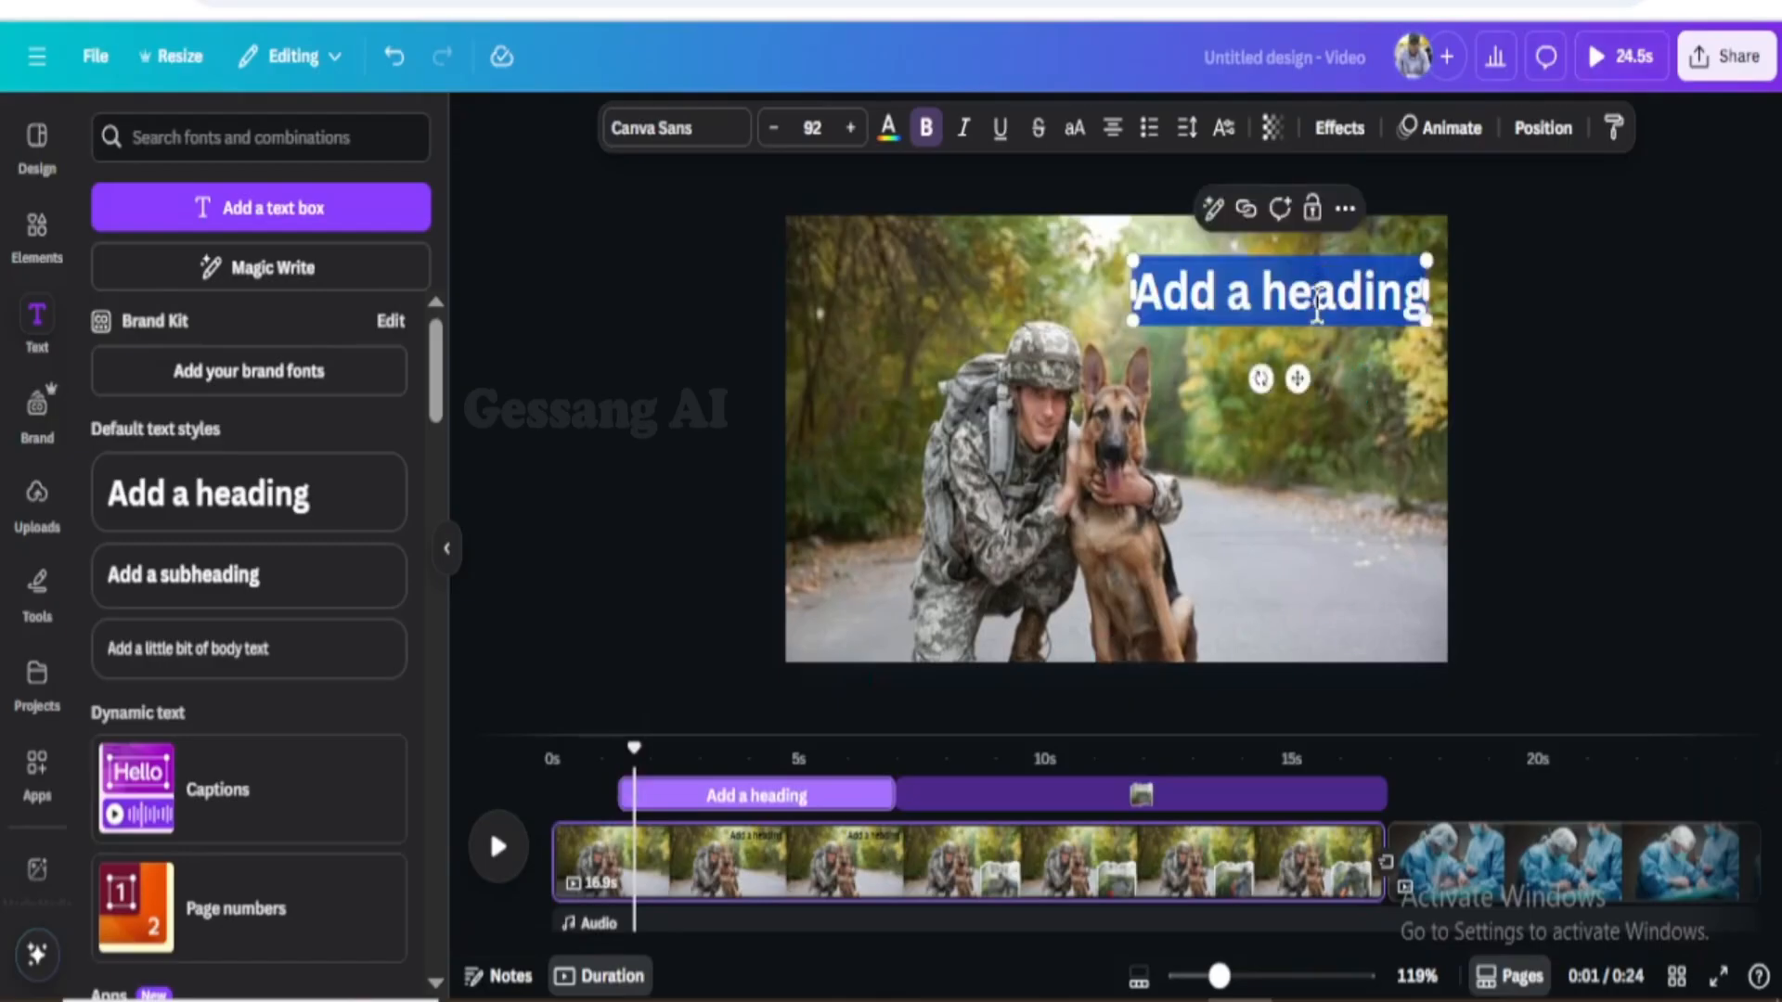
key(BackSpace)
click(1384, 302)
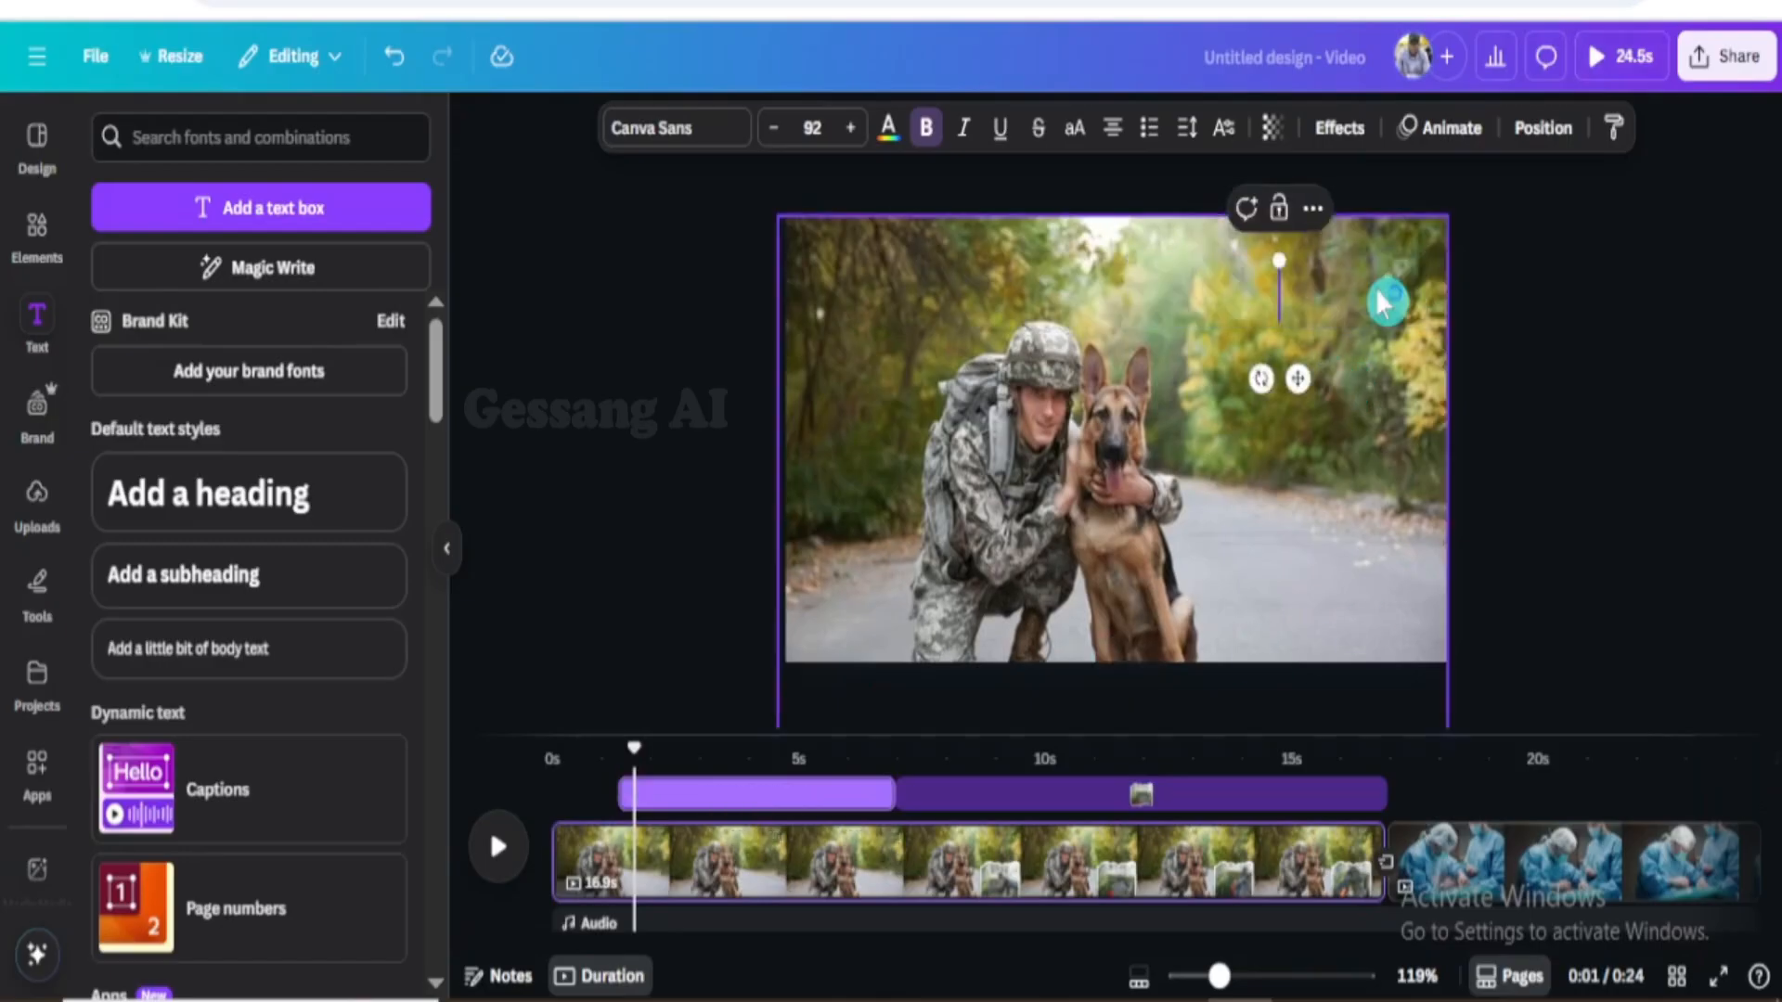
text(galant soldier)
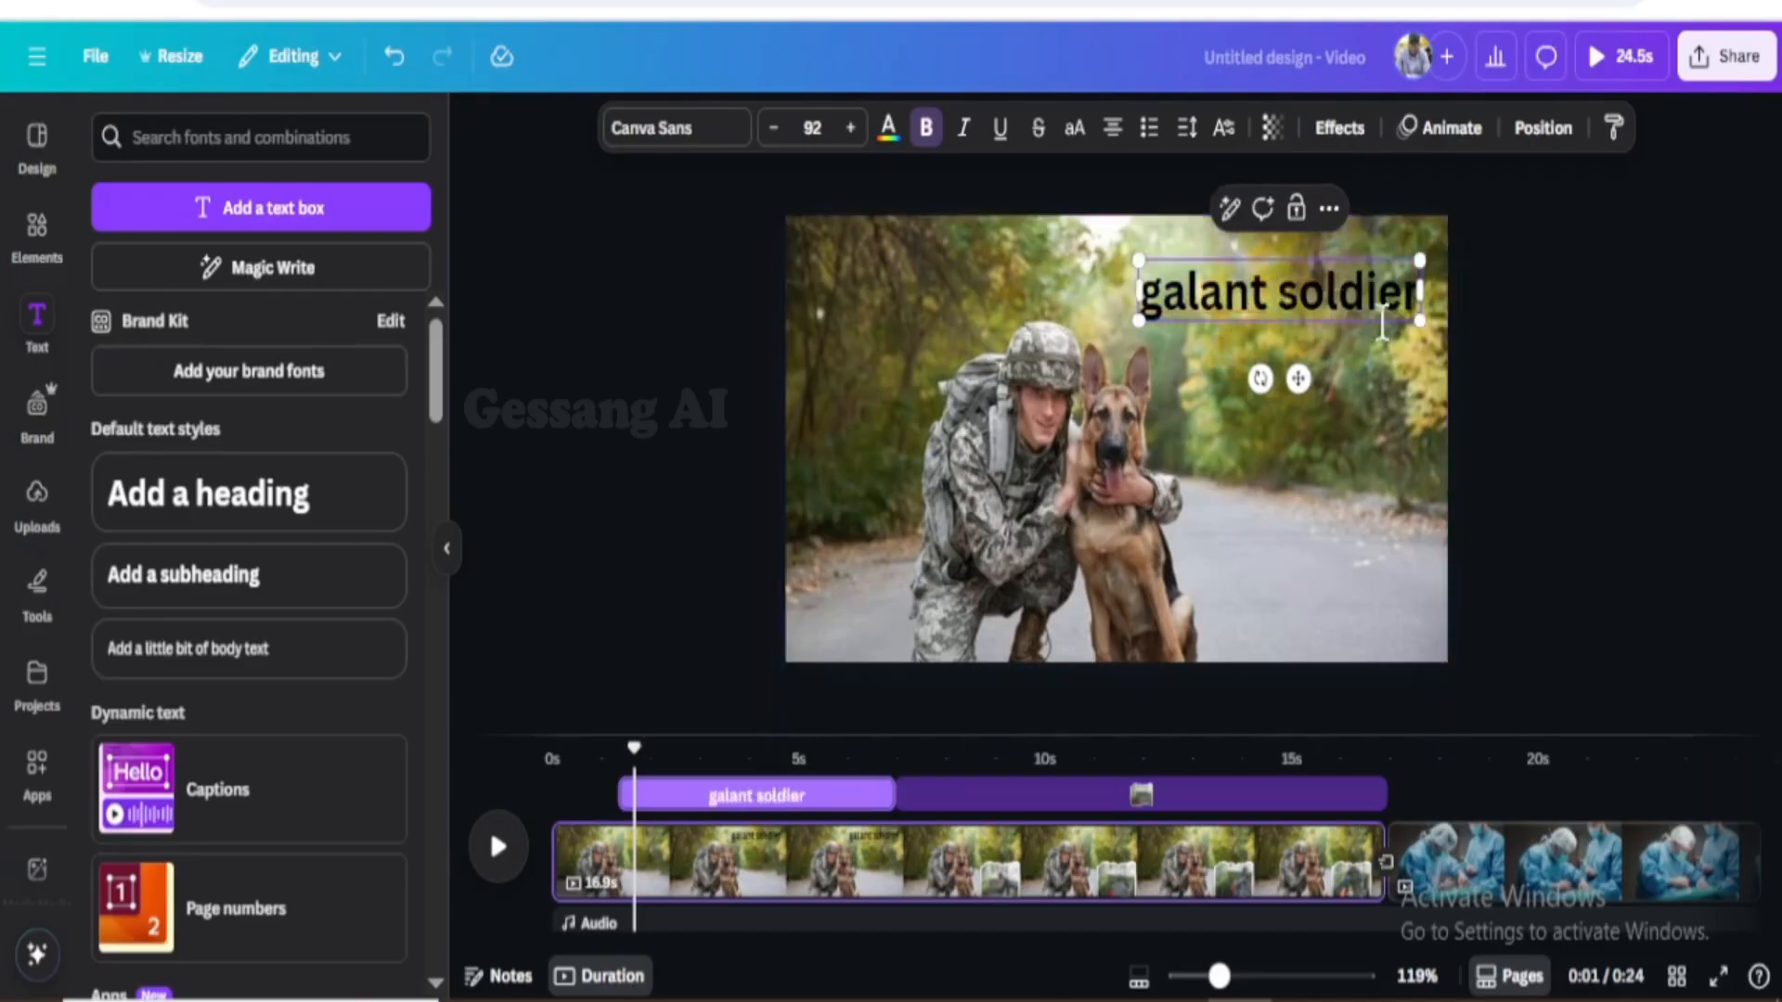
text( is back)
click(1126, 299)
text(A)
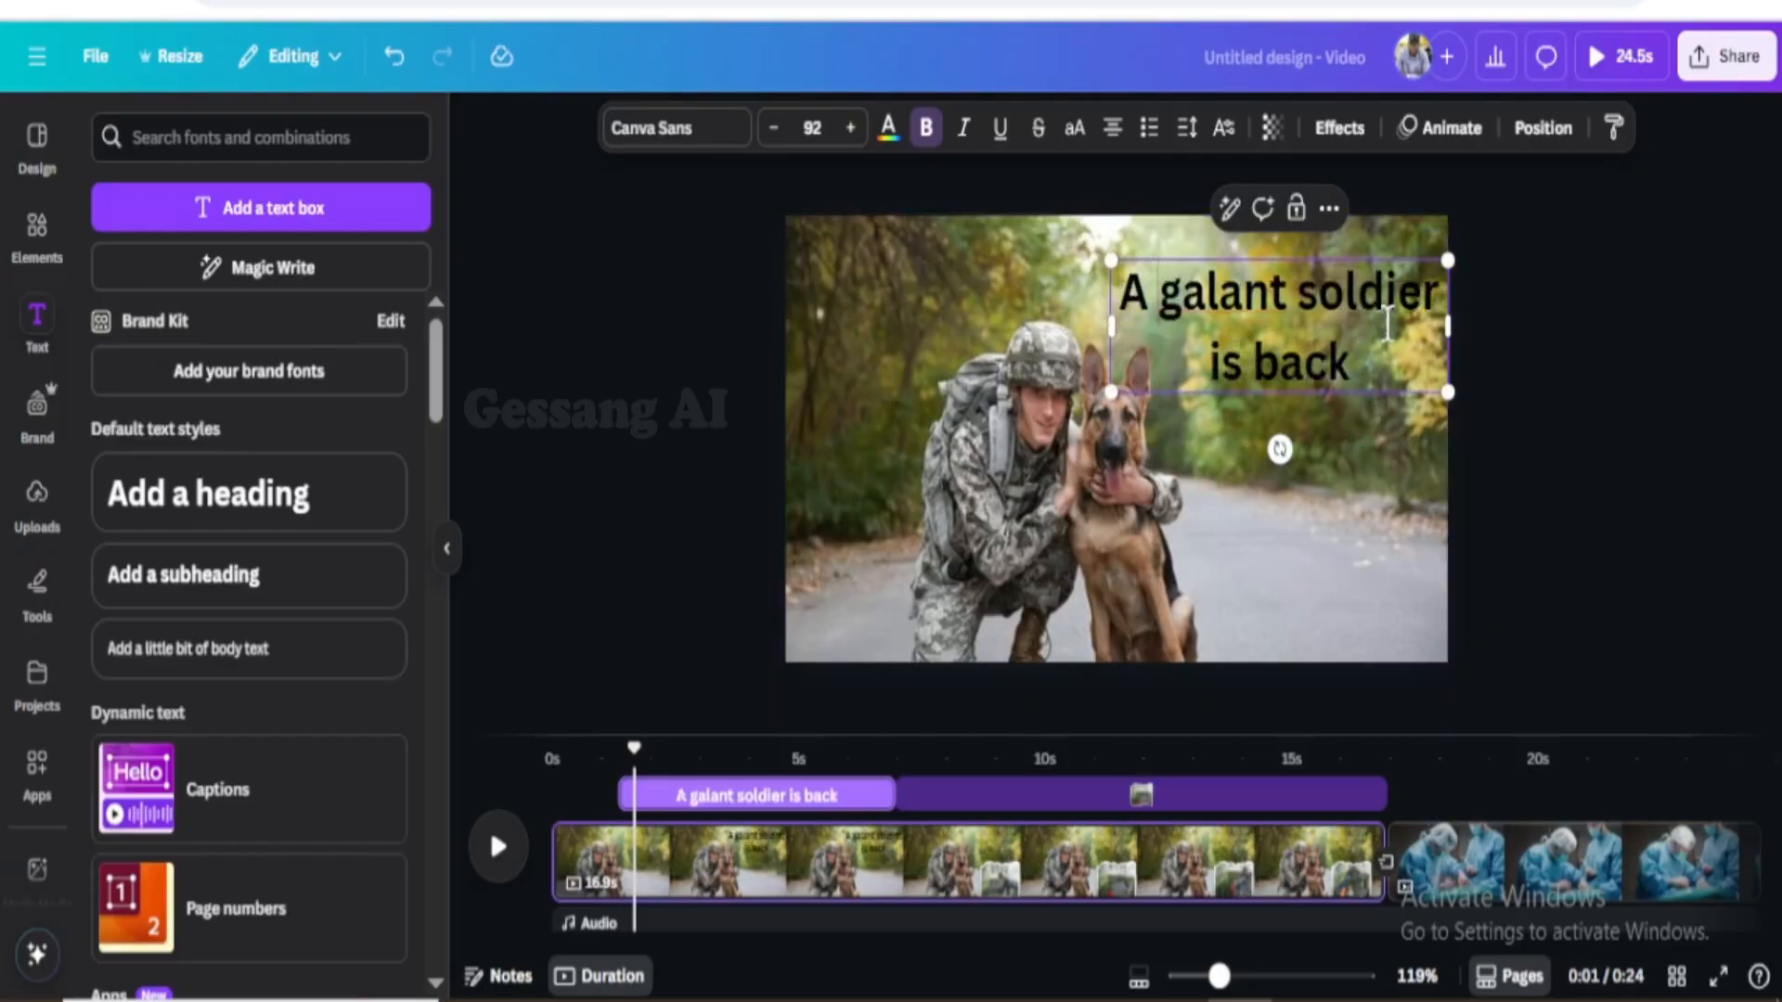
Change the heading's text color to white
click(1352, 445)
click(1326, 363)
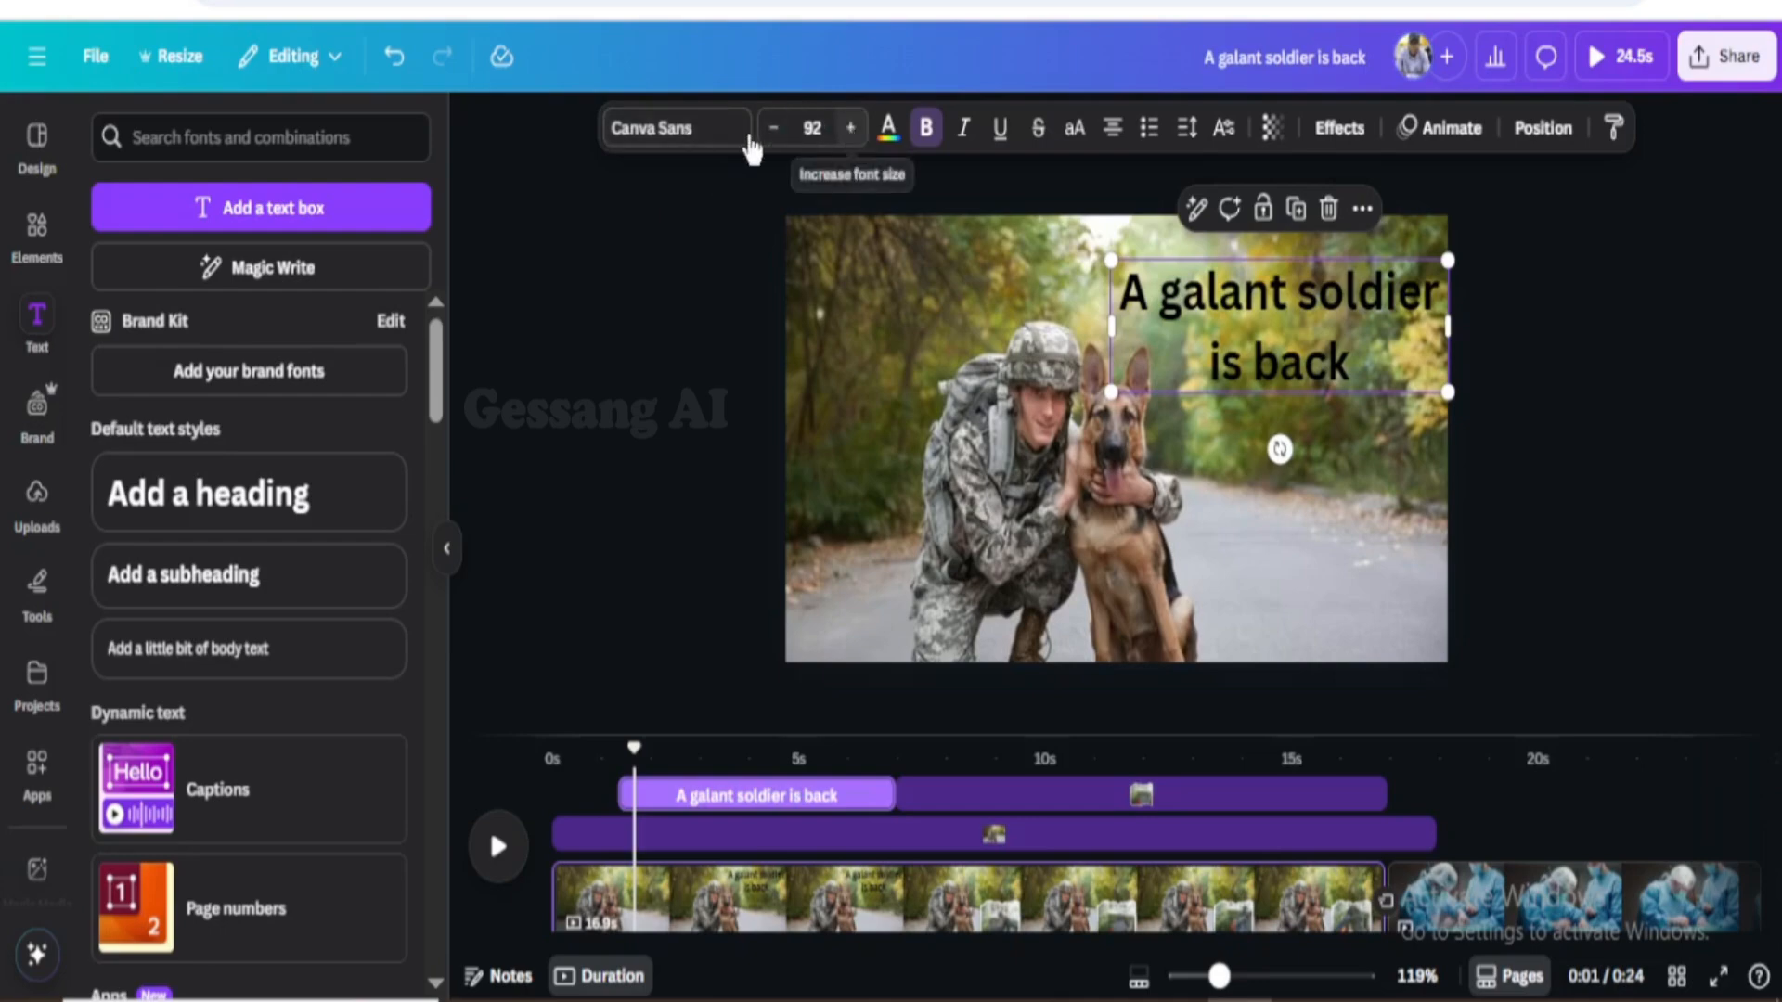
click(887, 135)
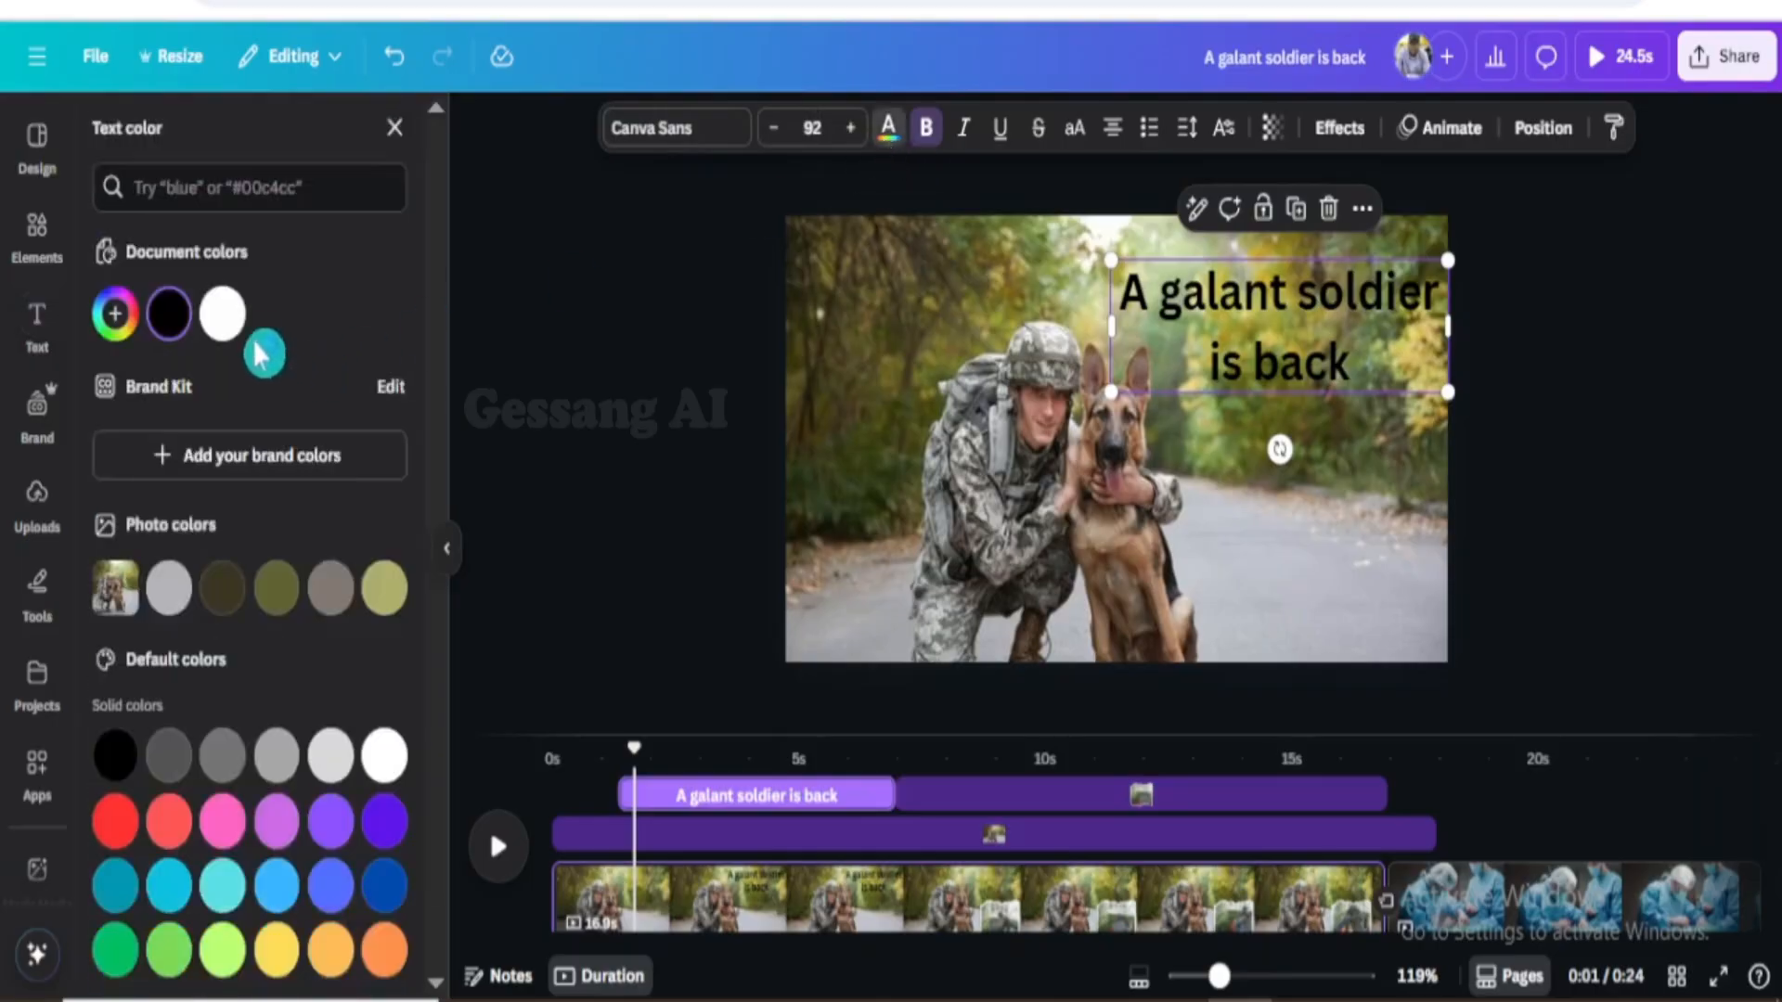
click(220, 315)
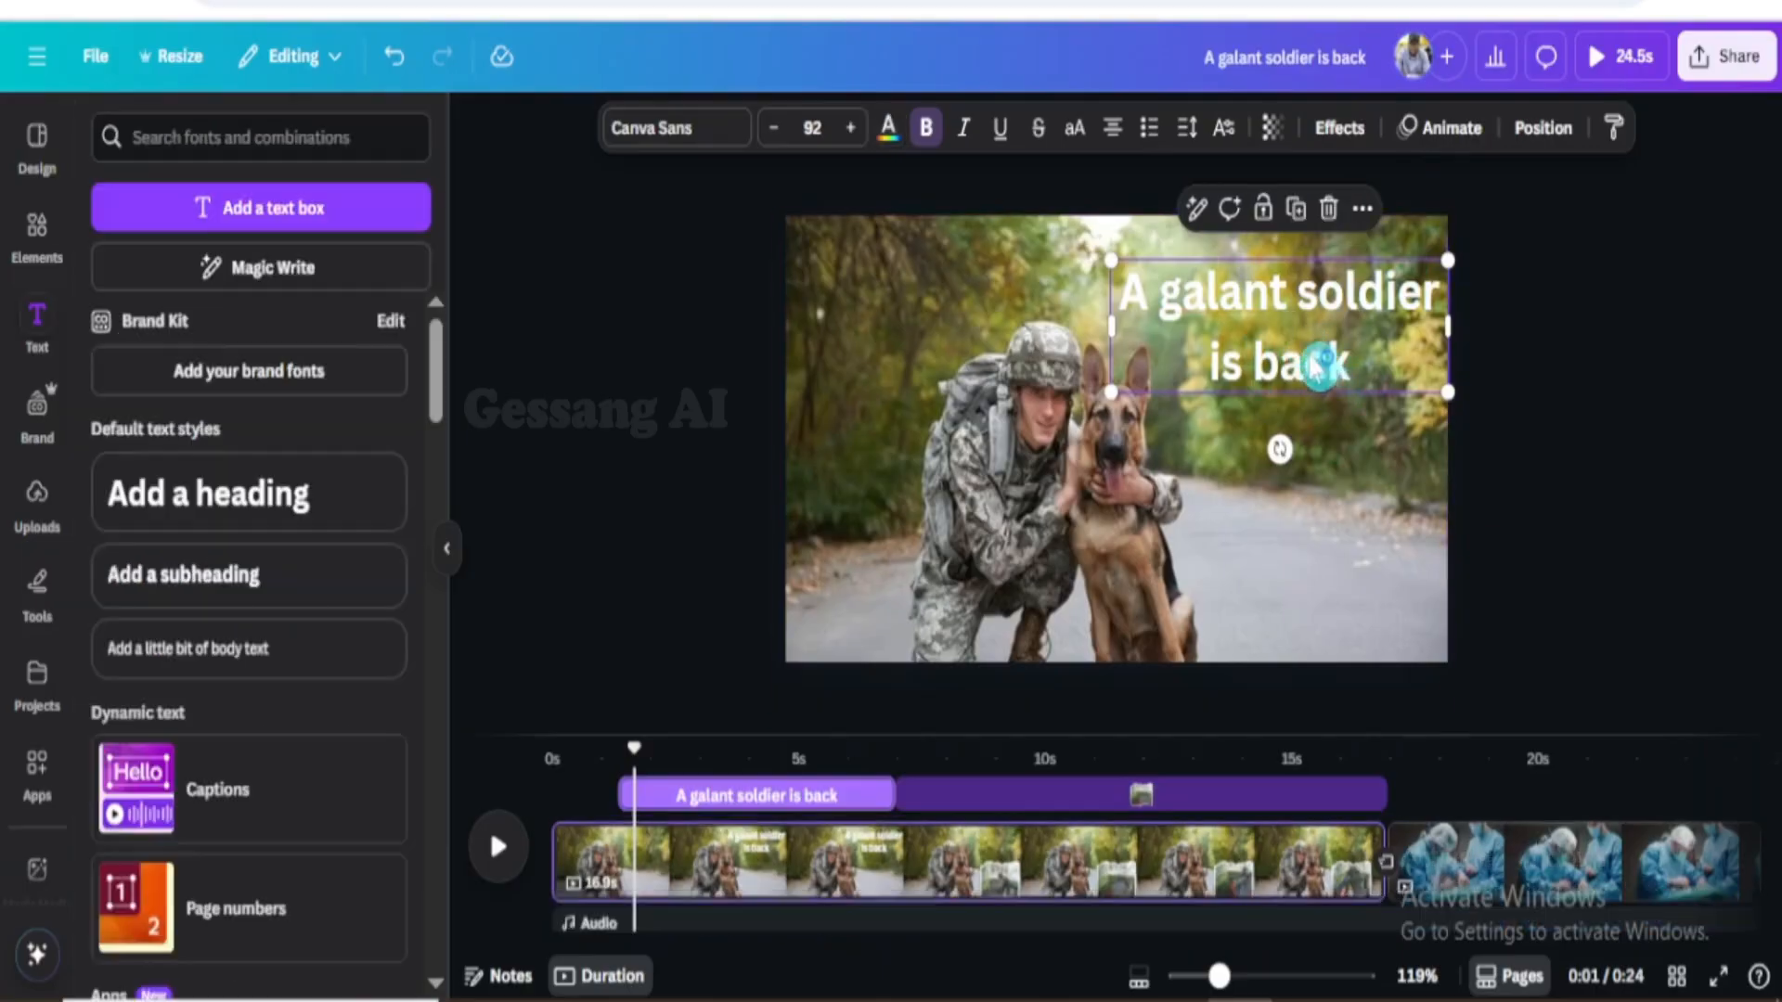
Try the Shadow effect on the heading in black, with blur and transparency both set to 100
click(1339, 130)
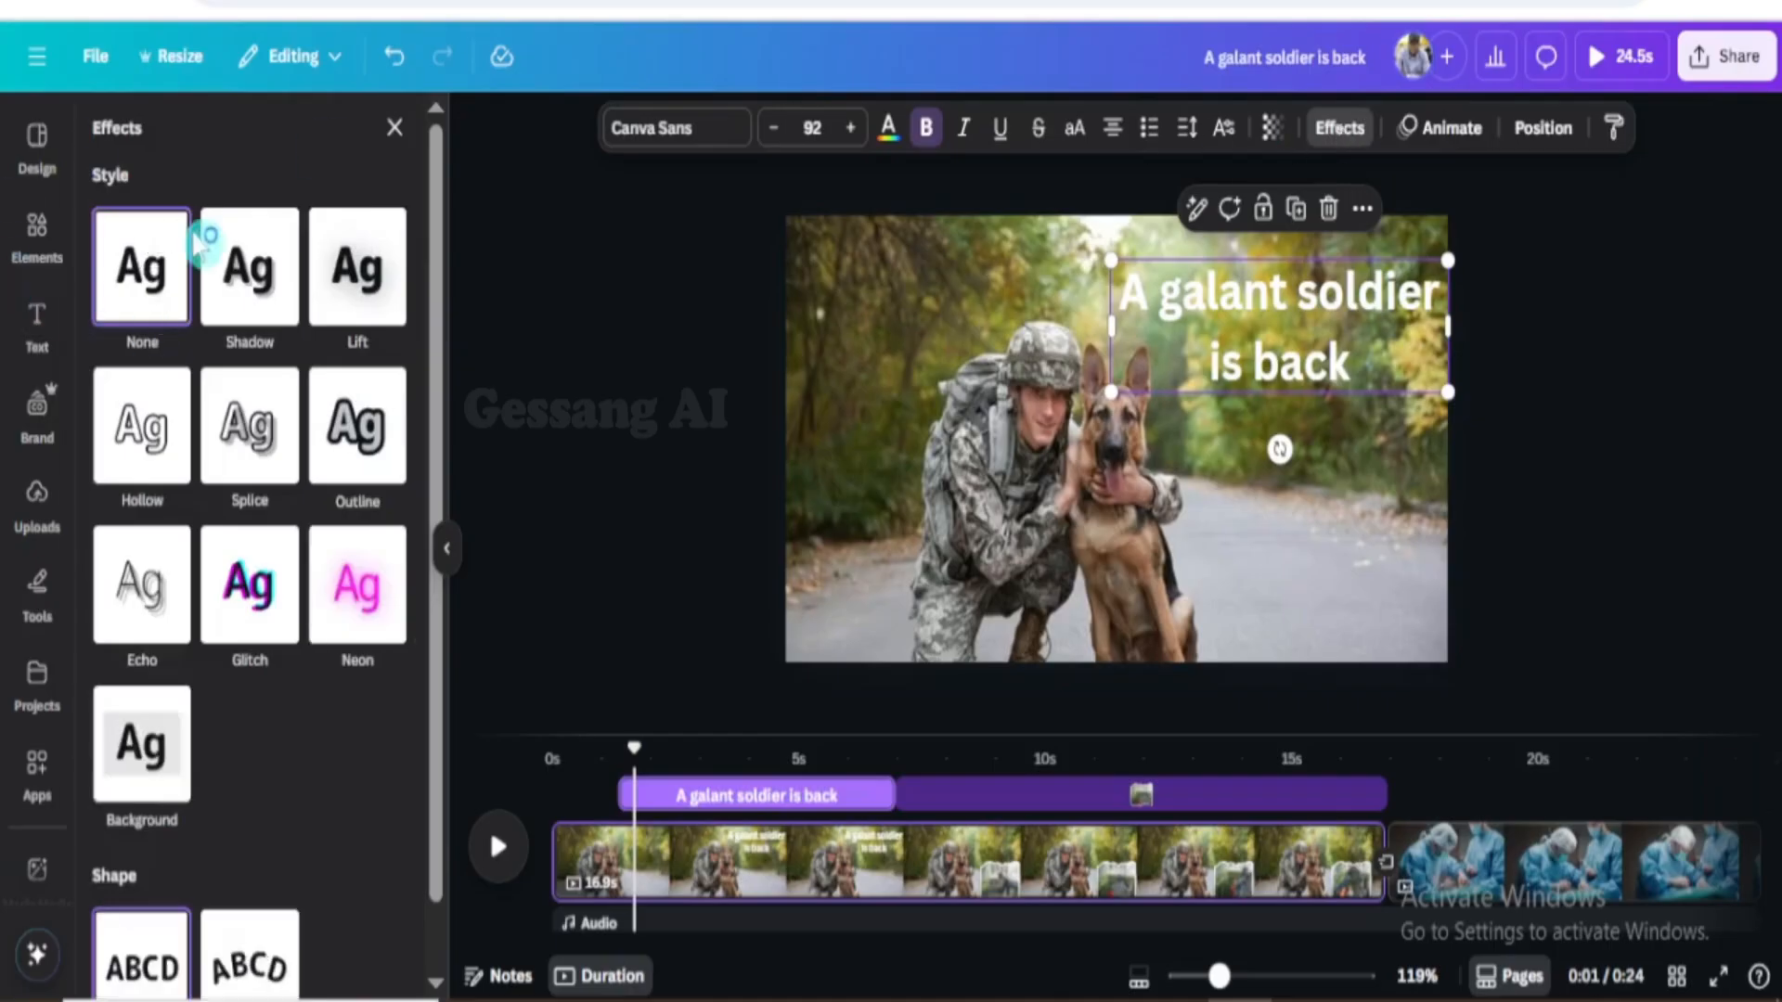
click(253, 314)
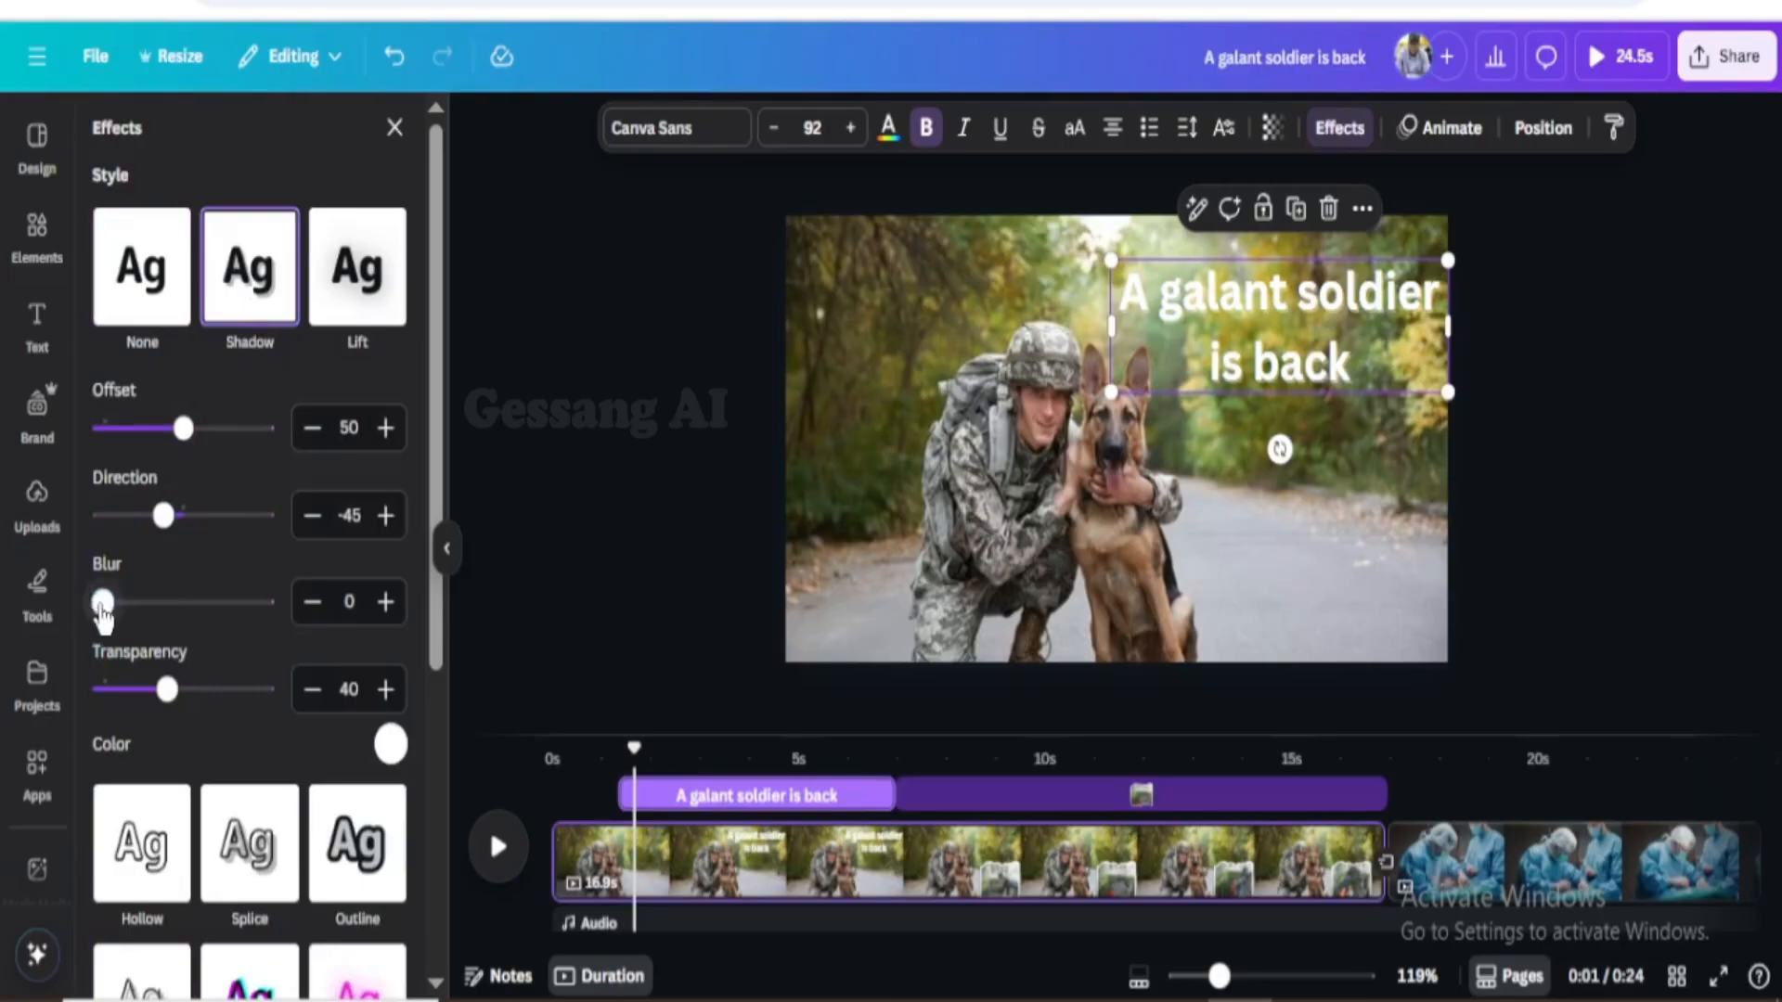
drag(102, 603, 203, 603)
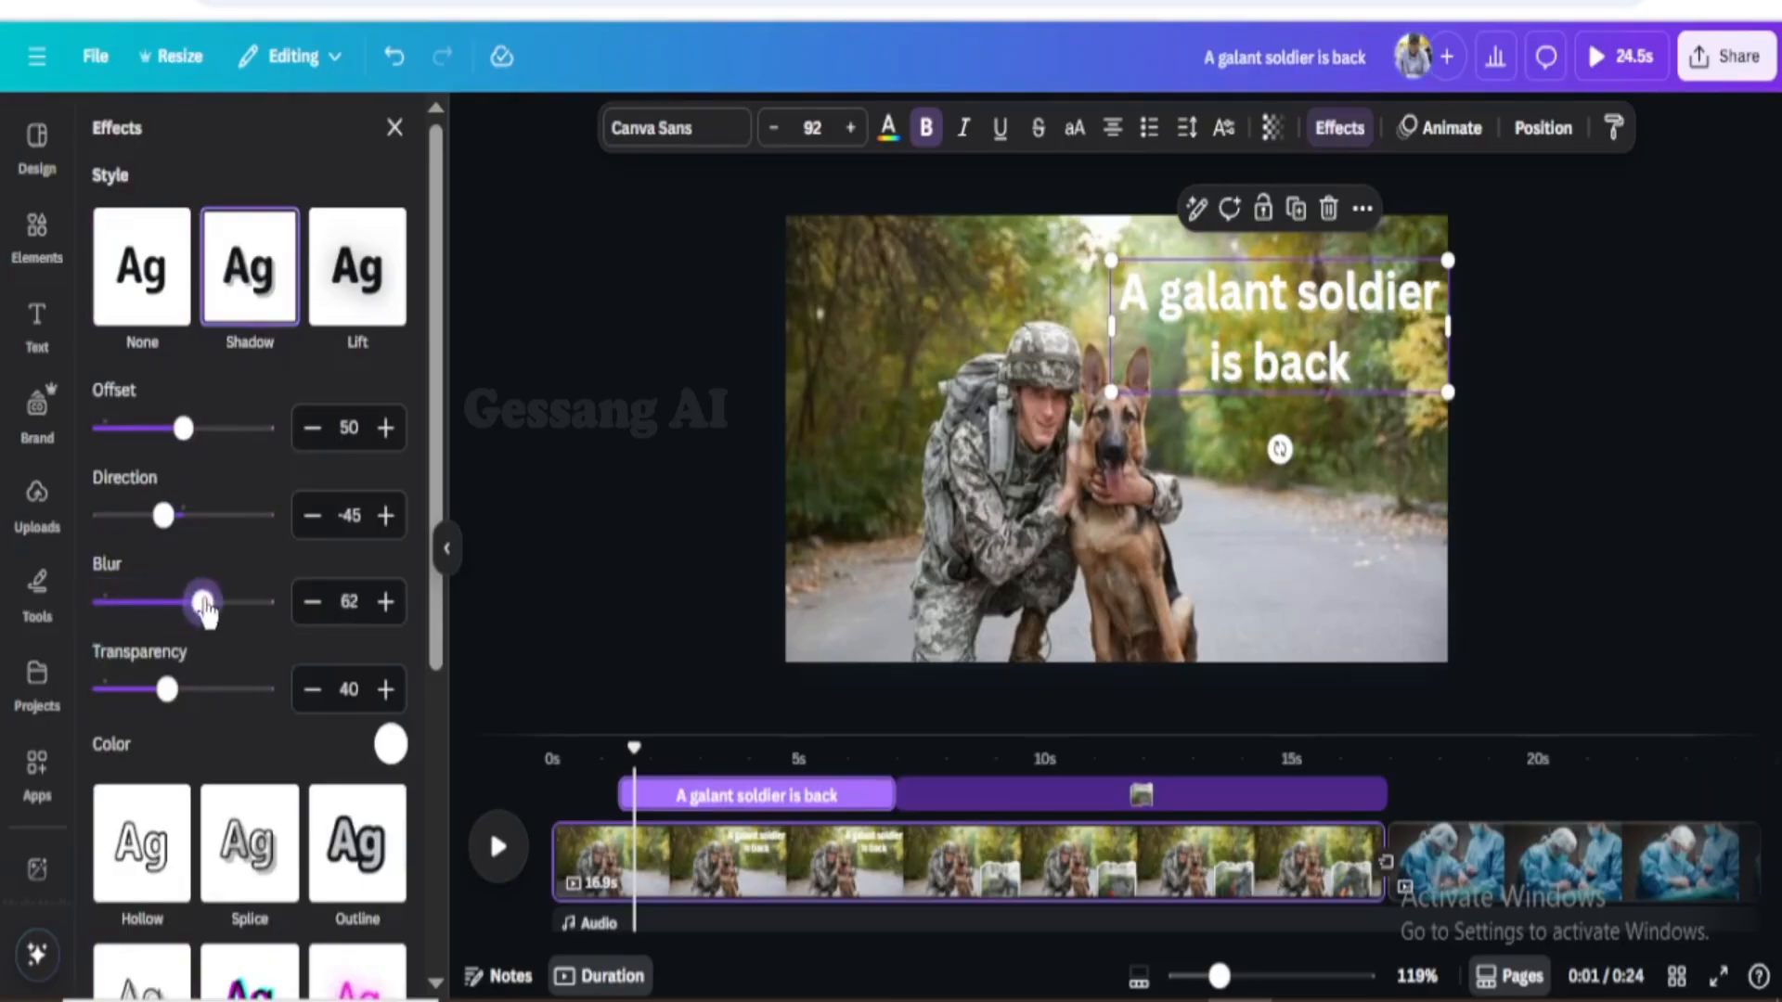
click(390, 745)
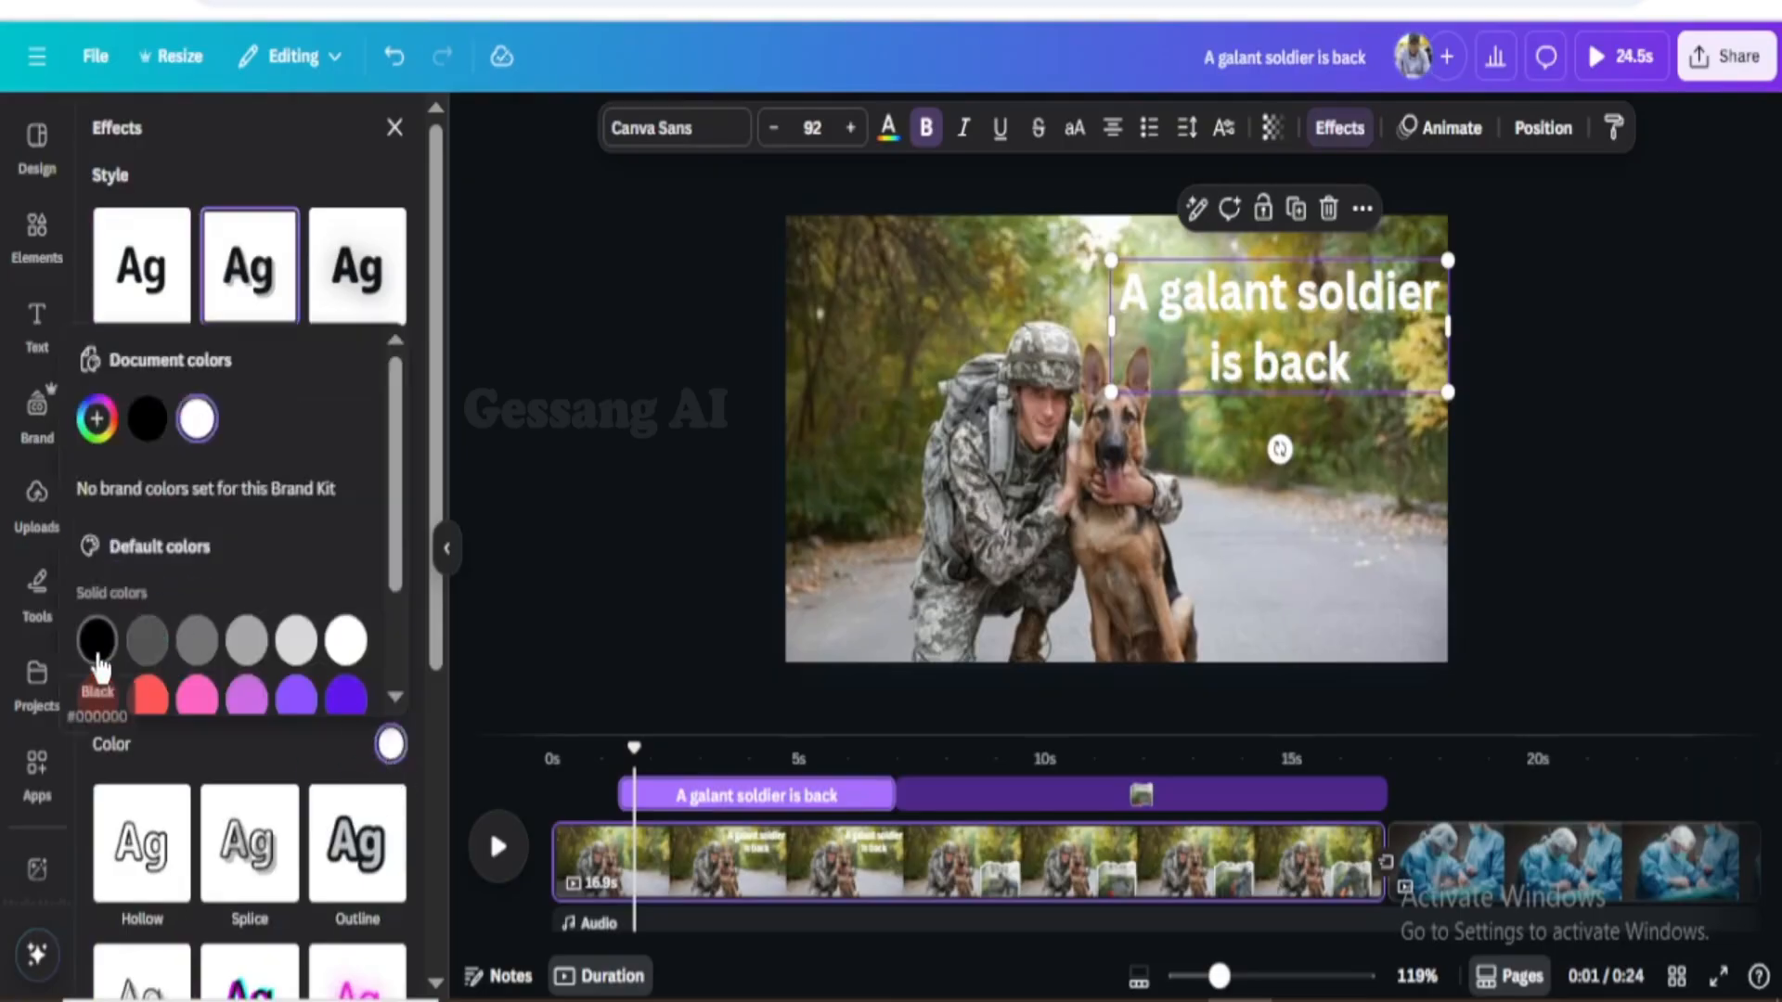
click(97, 650)
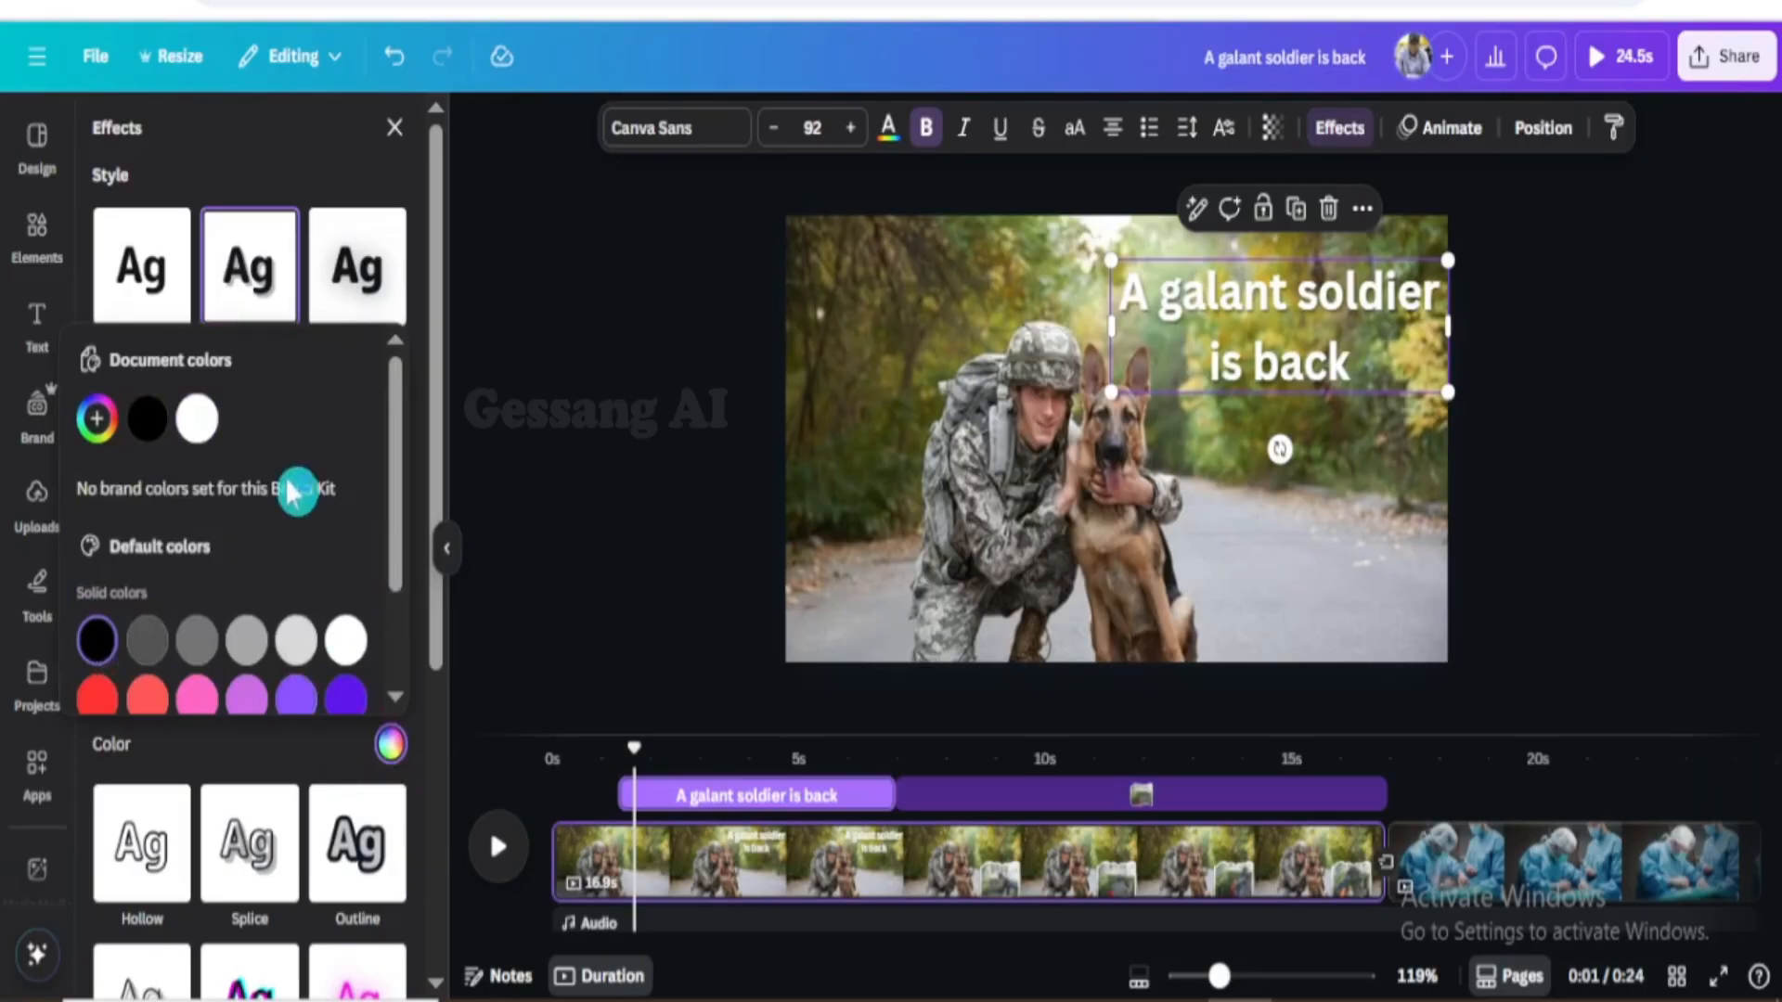
scroll(295, 489, down, 3)
click(311, 192)
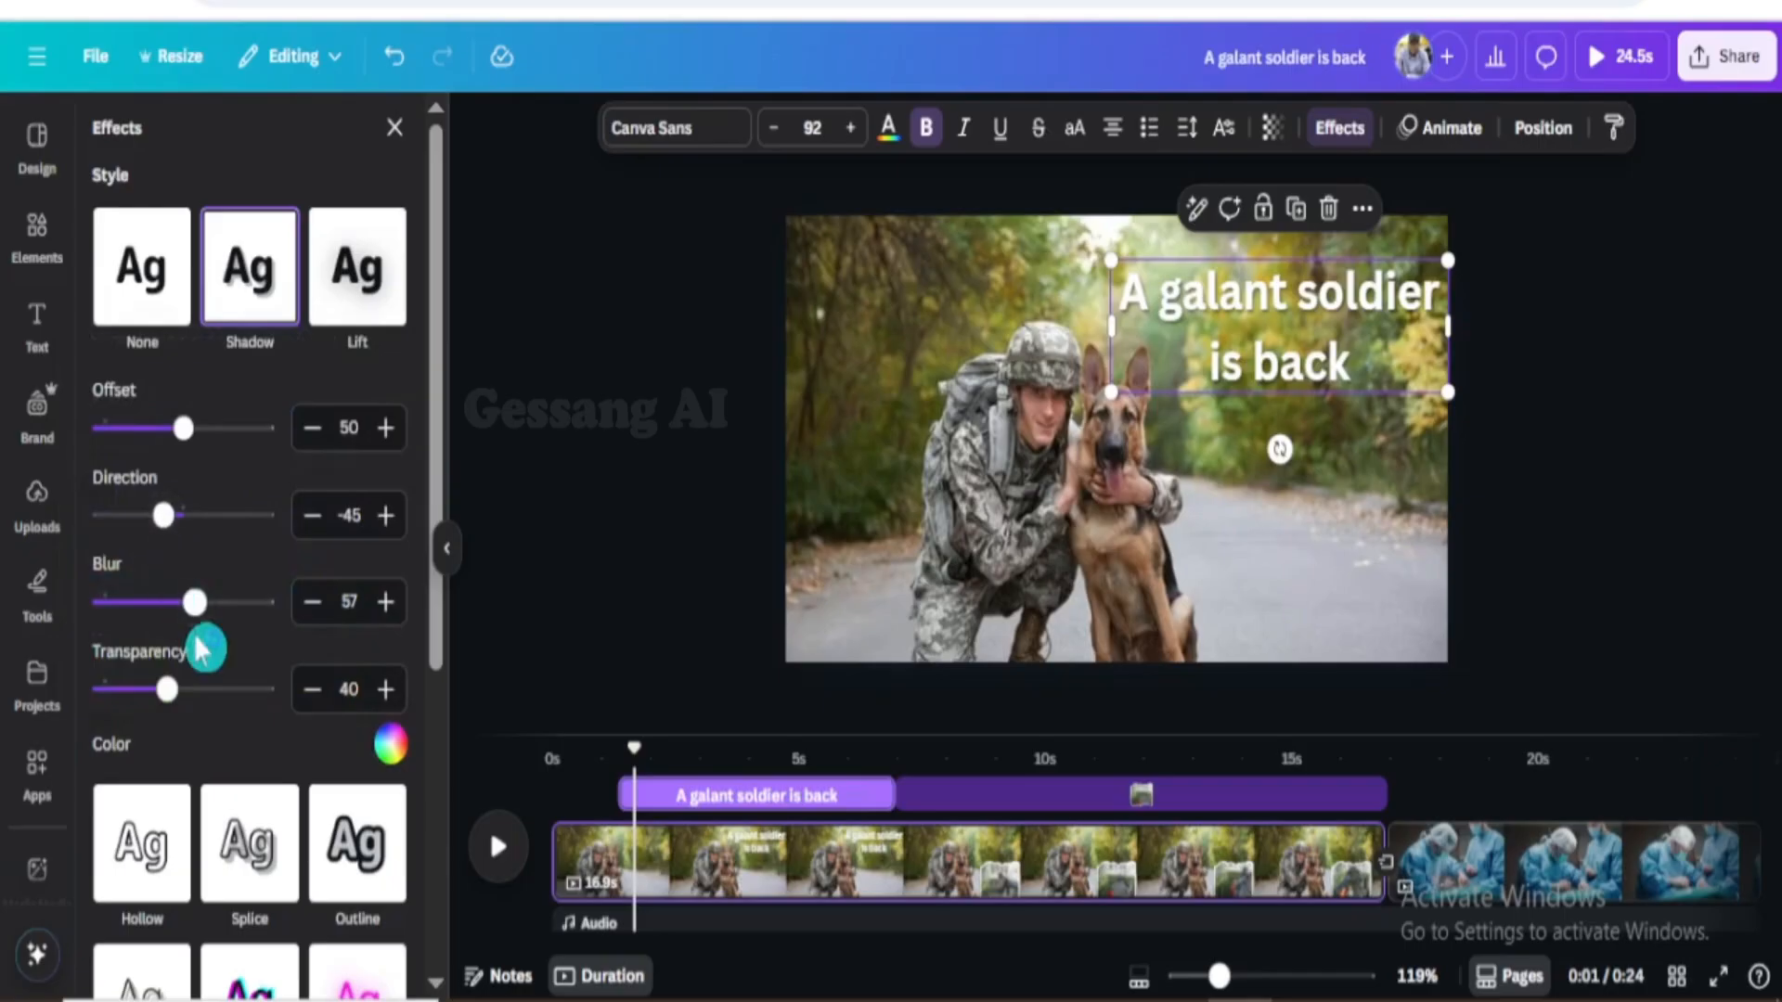
drag(205, 614, 276, 614)
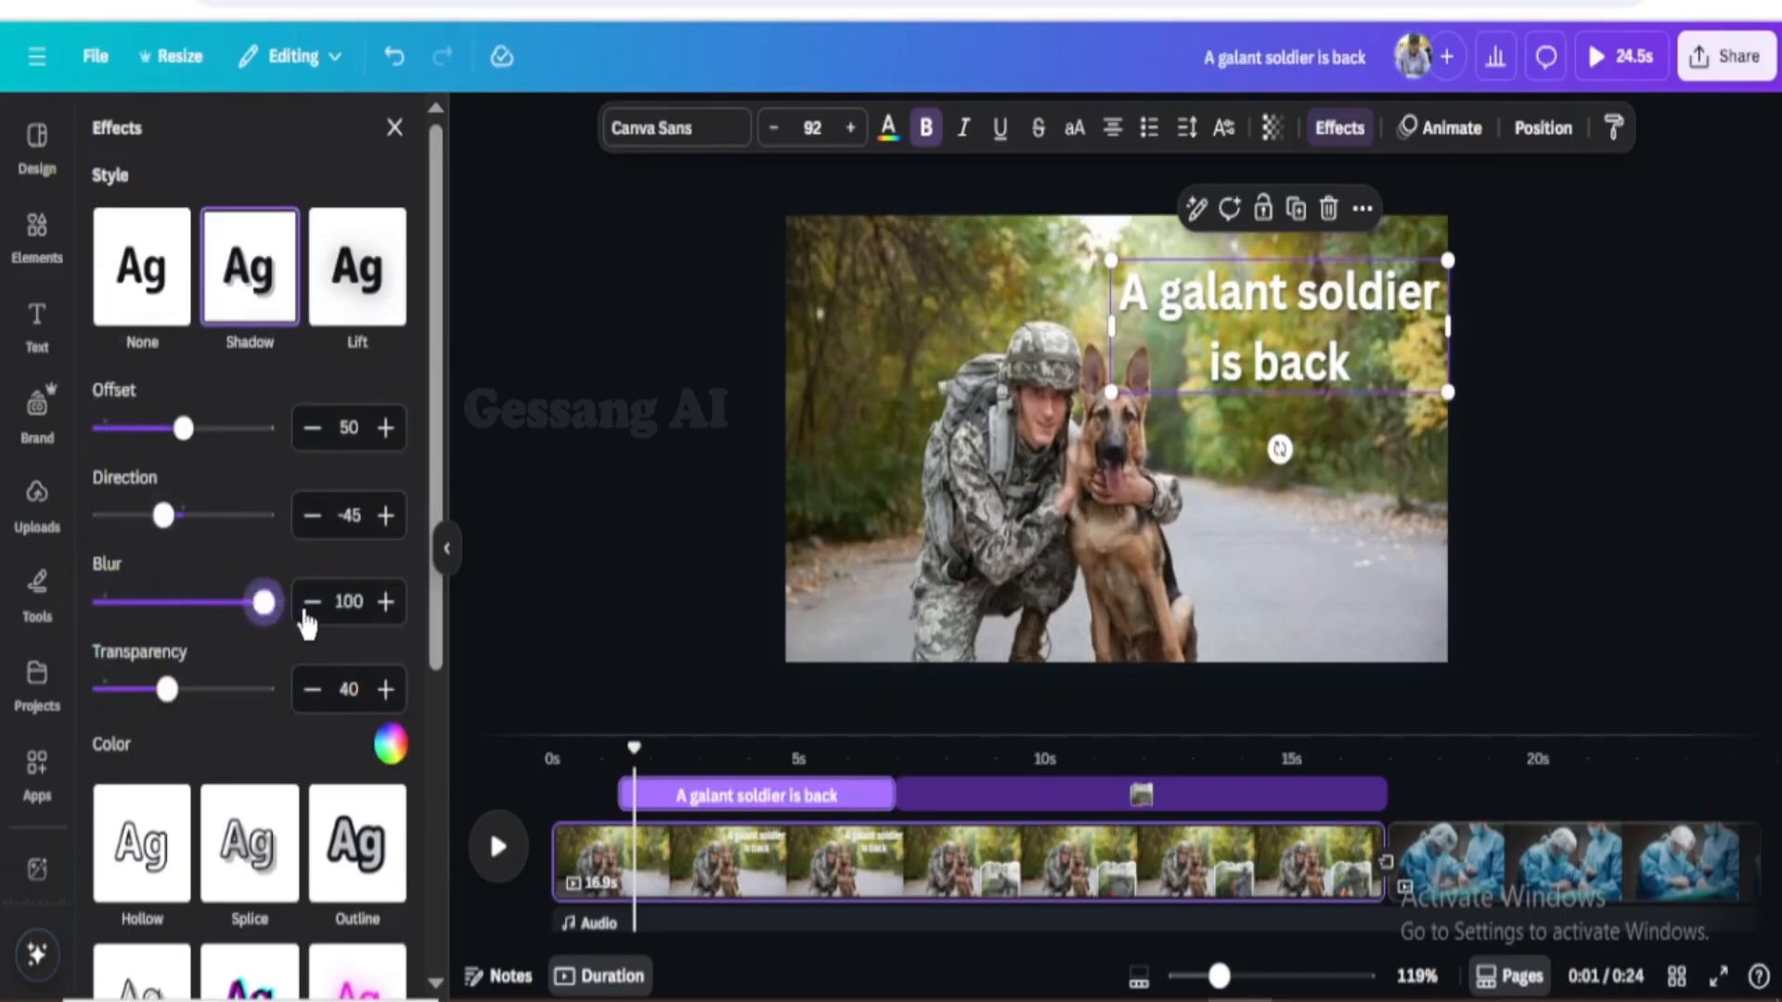
drag(167, 700, 291, 722)
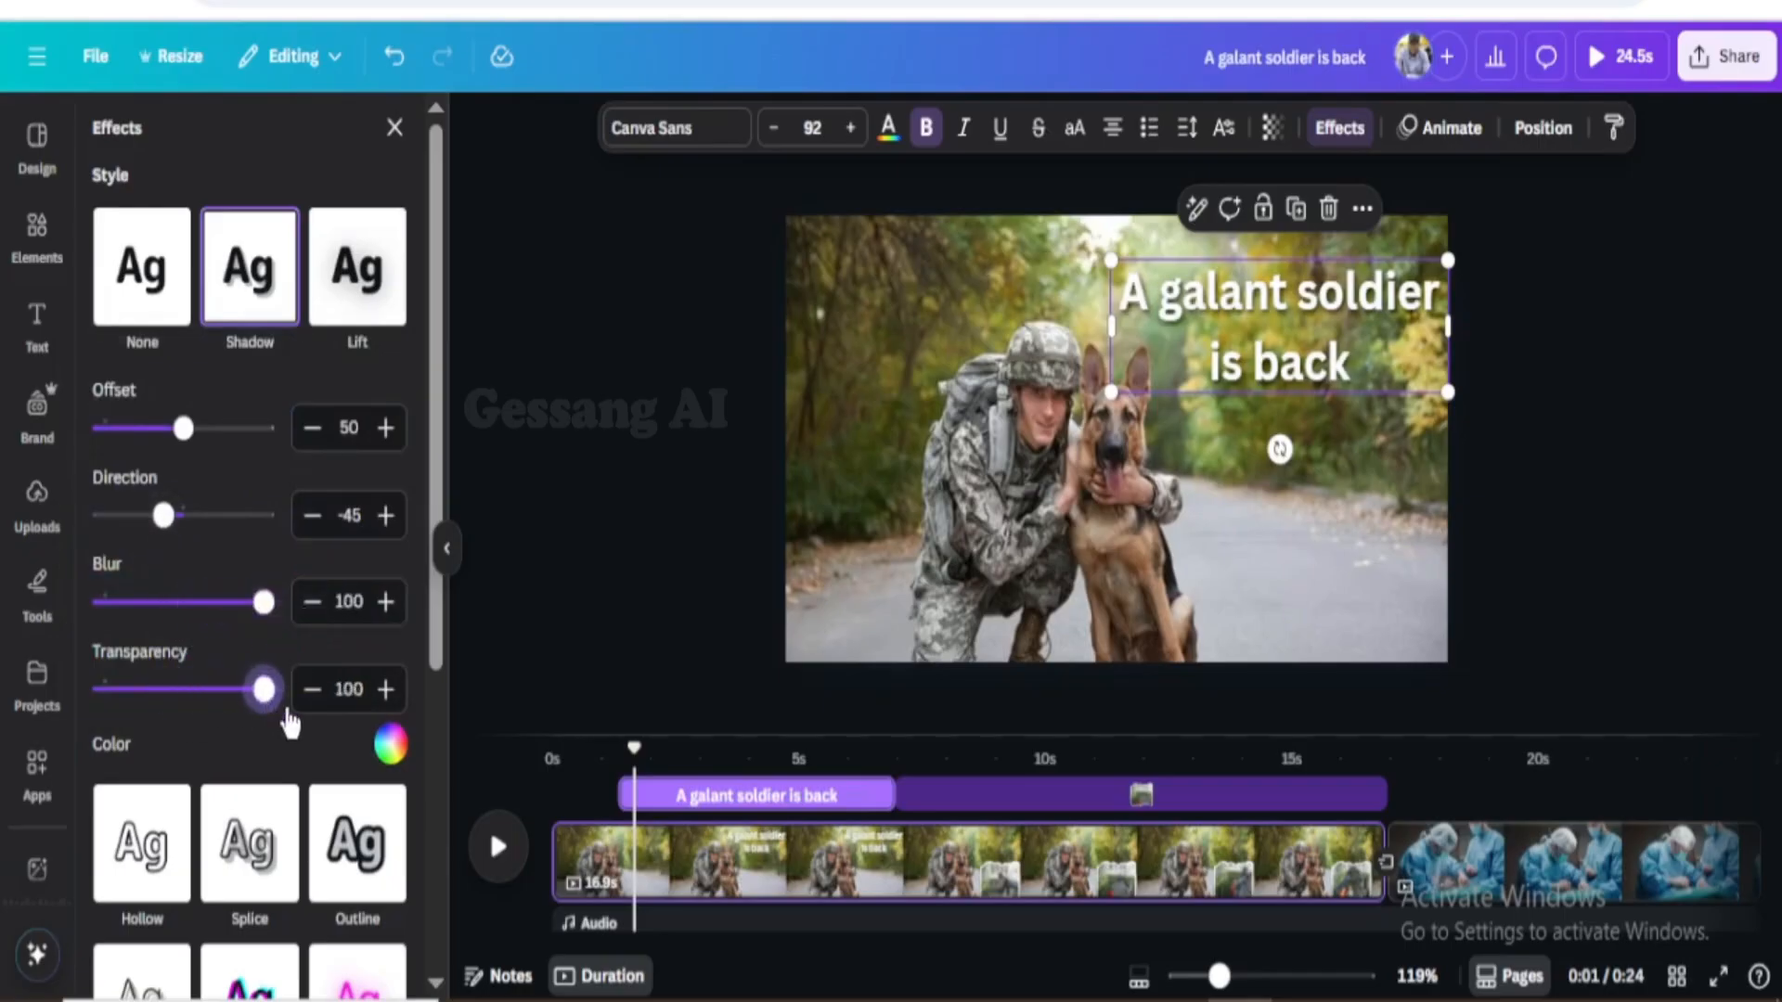
Apply the Outline effect to the heading in black with a thickness of 136
scroll(332, 726, down, 4)
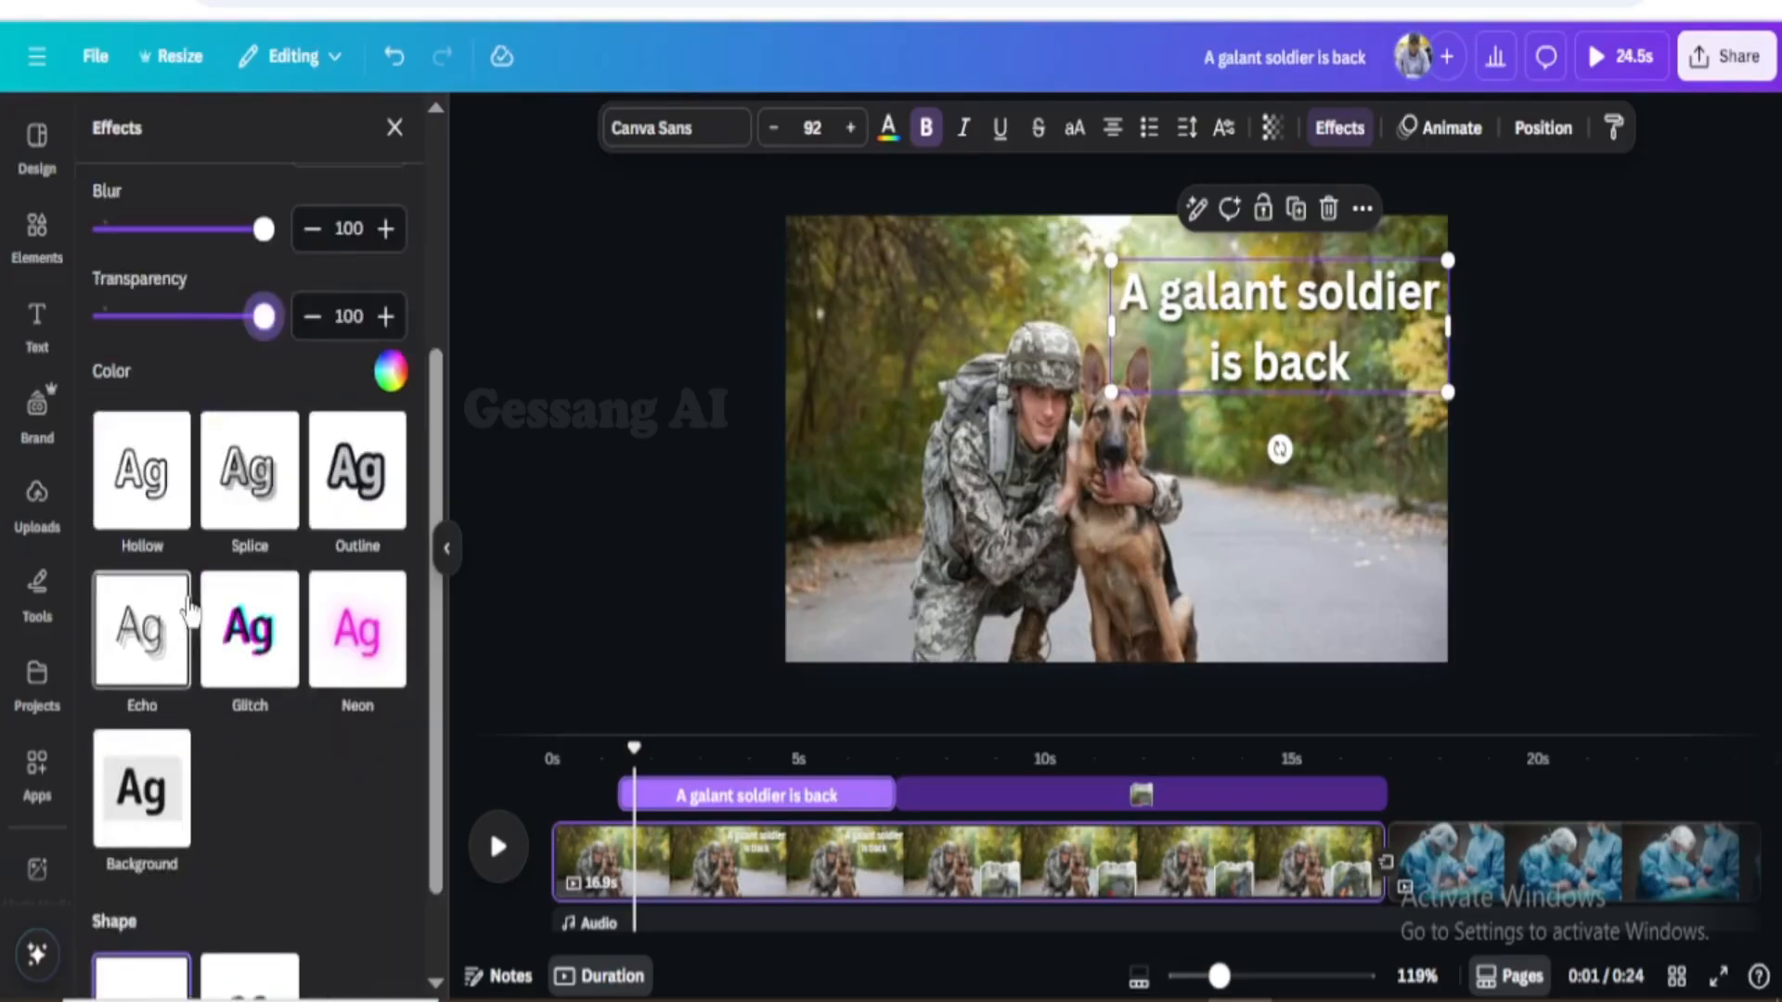
click(351, 494)
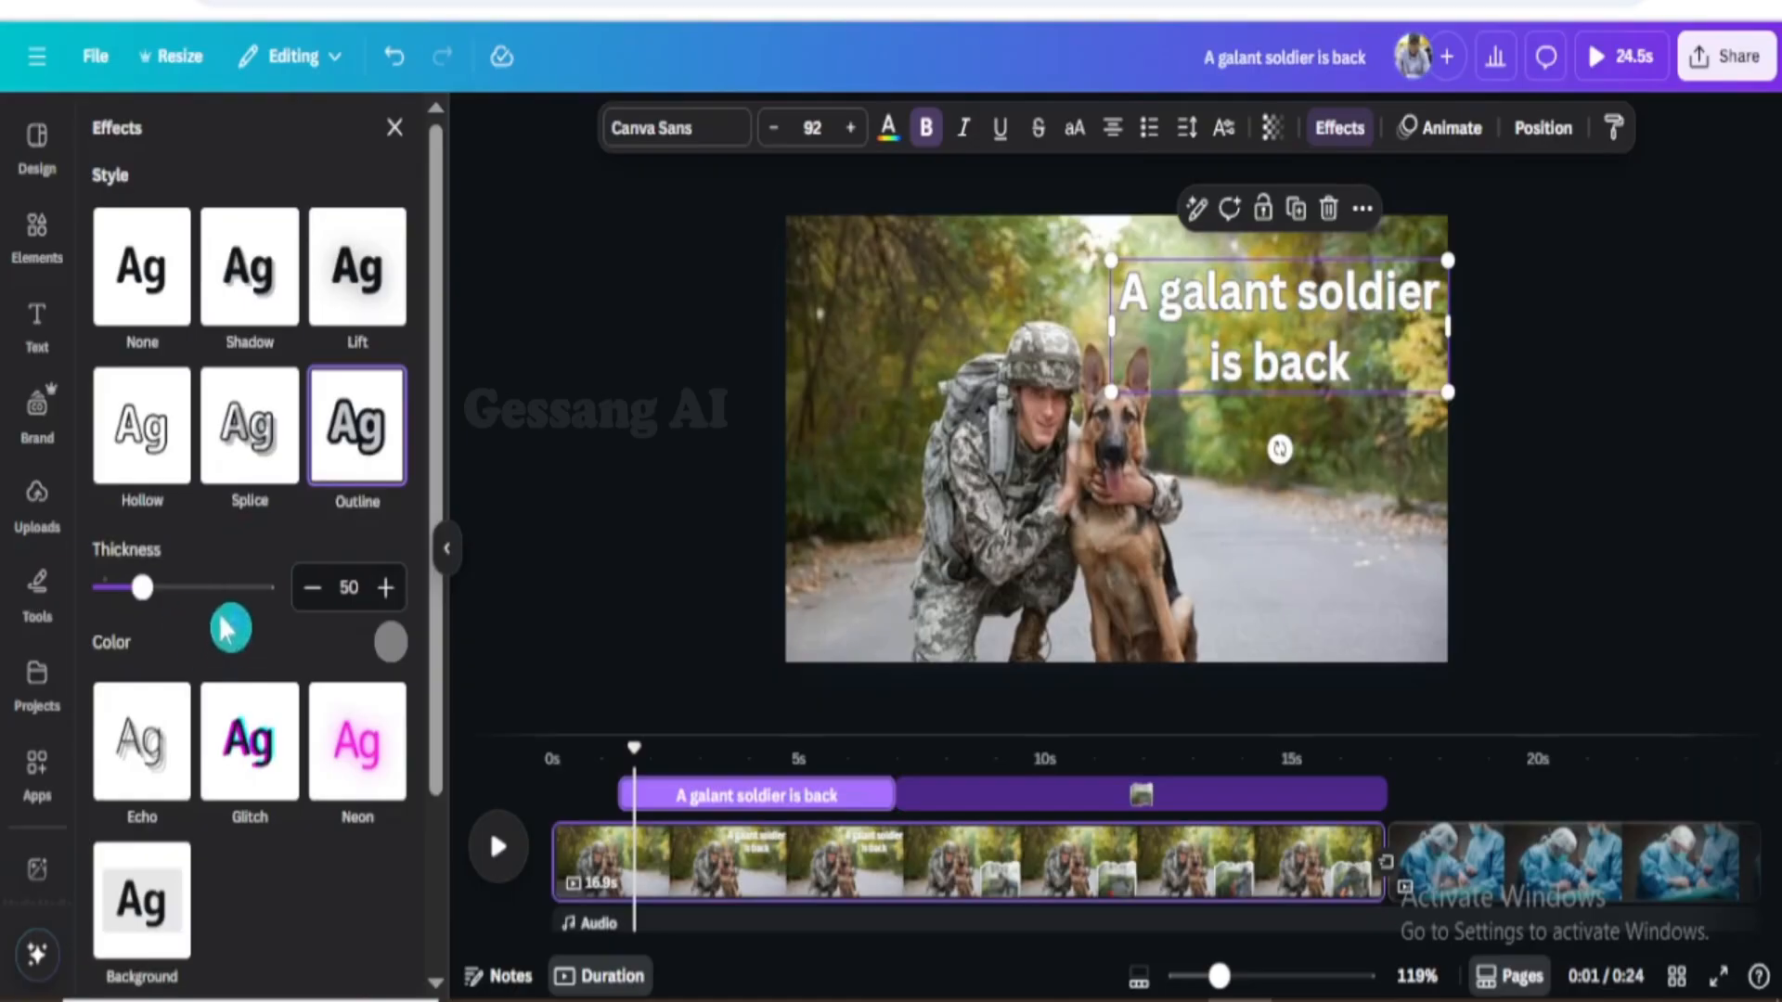
click(388, 645)
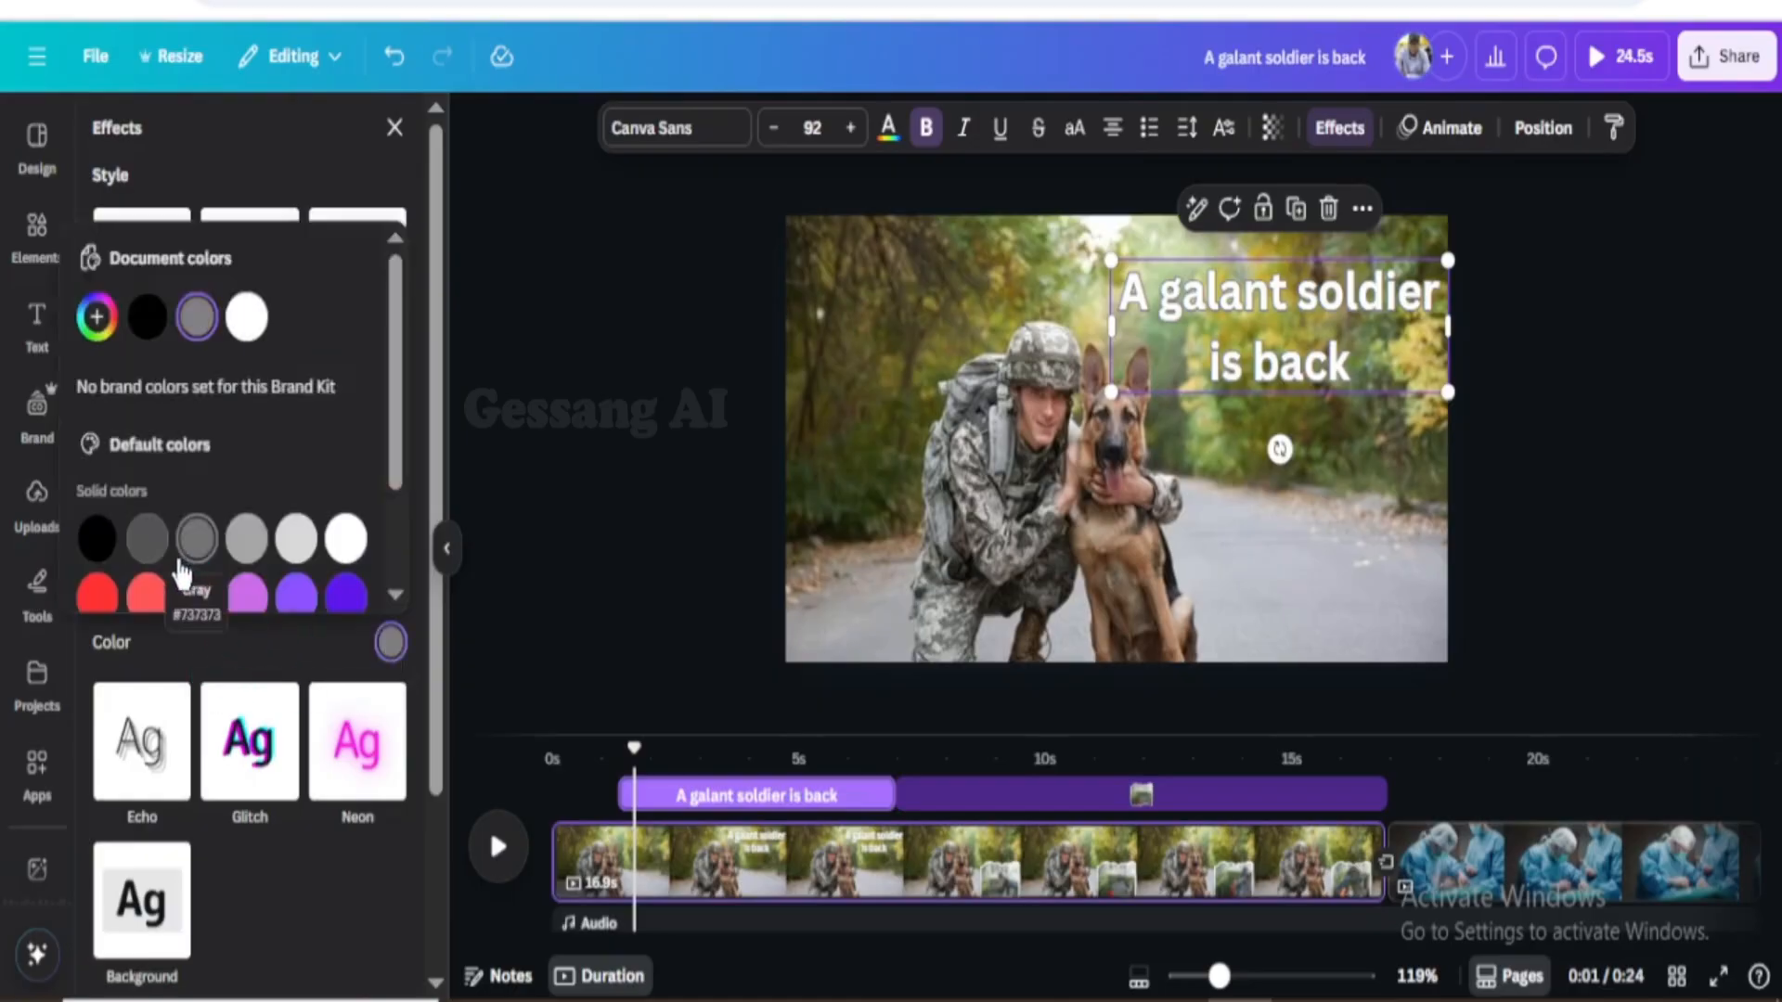
click(105, 550)
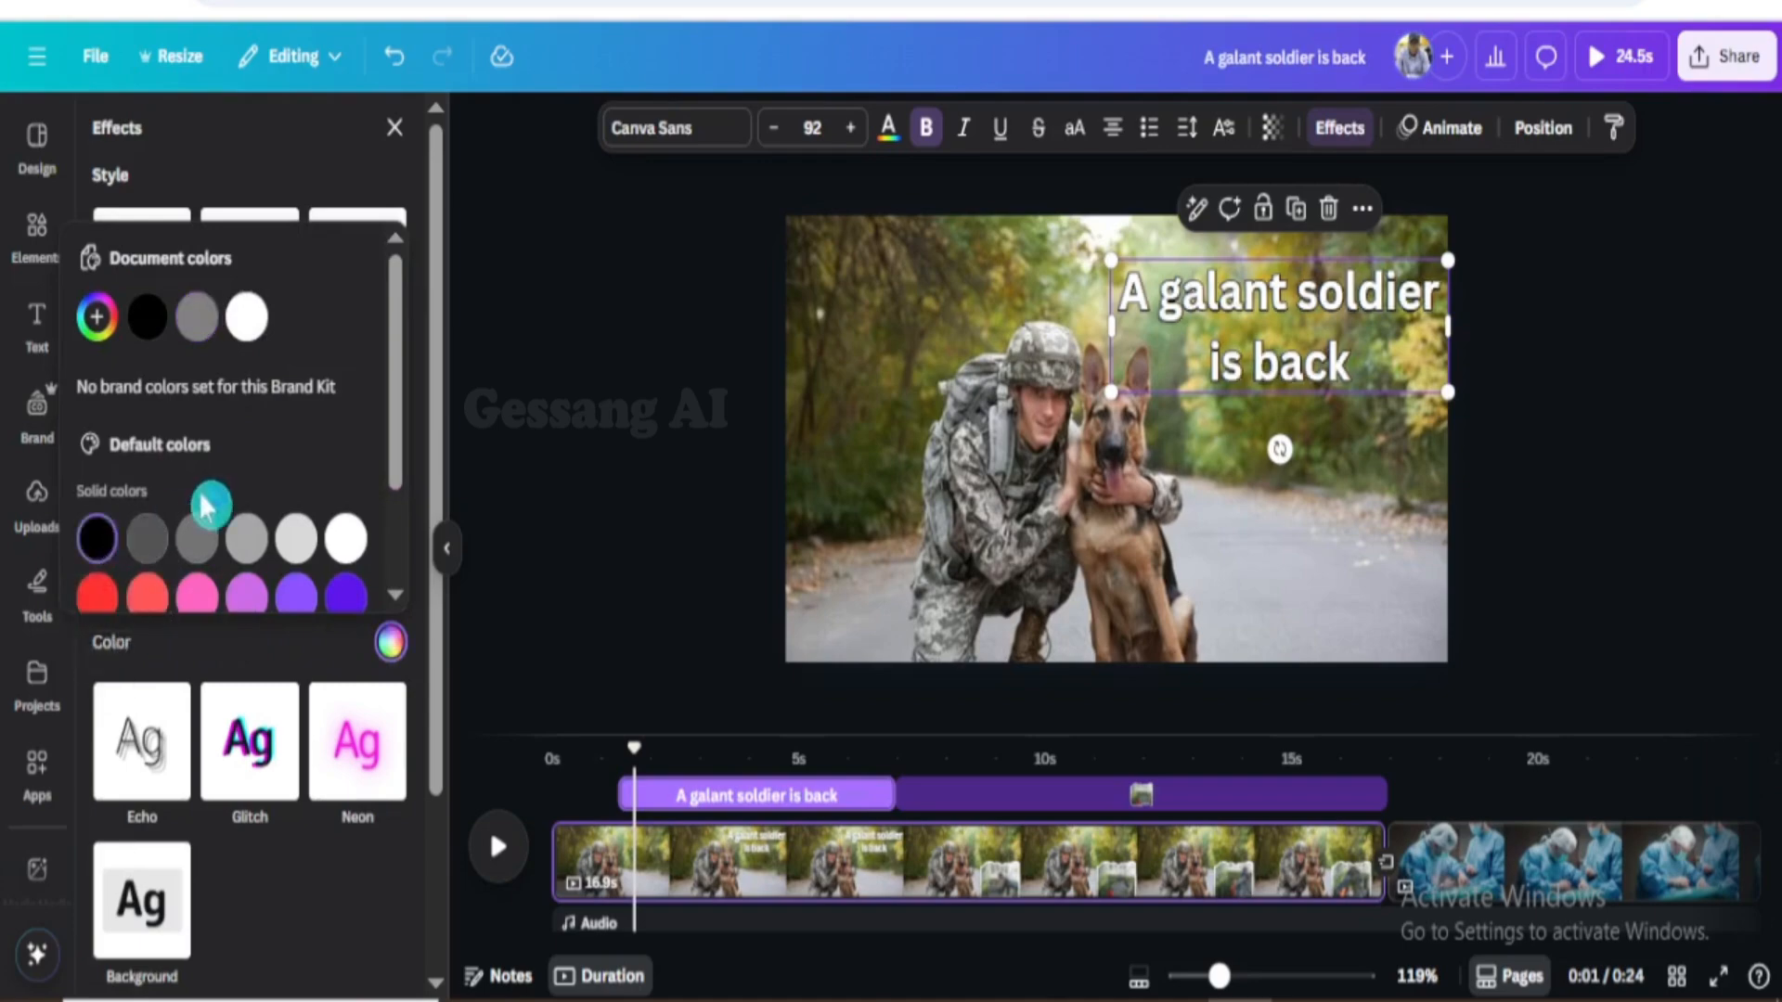
click(303, 156)
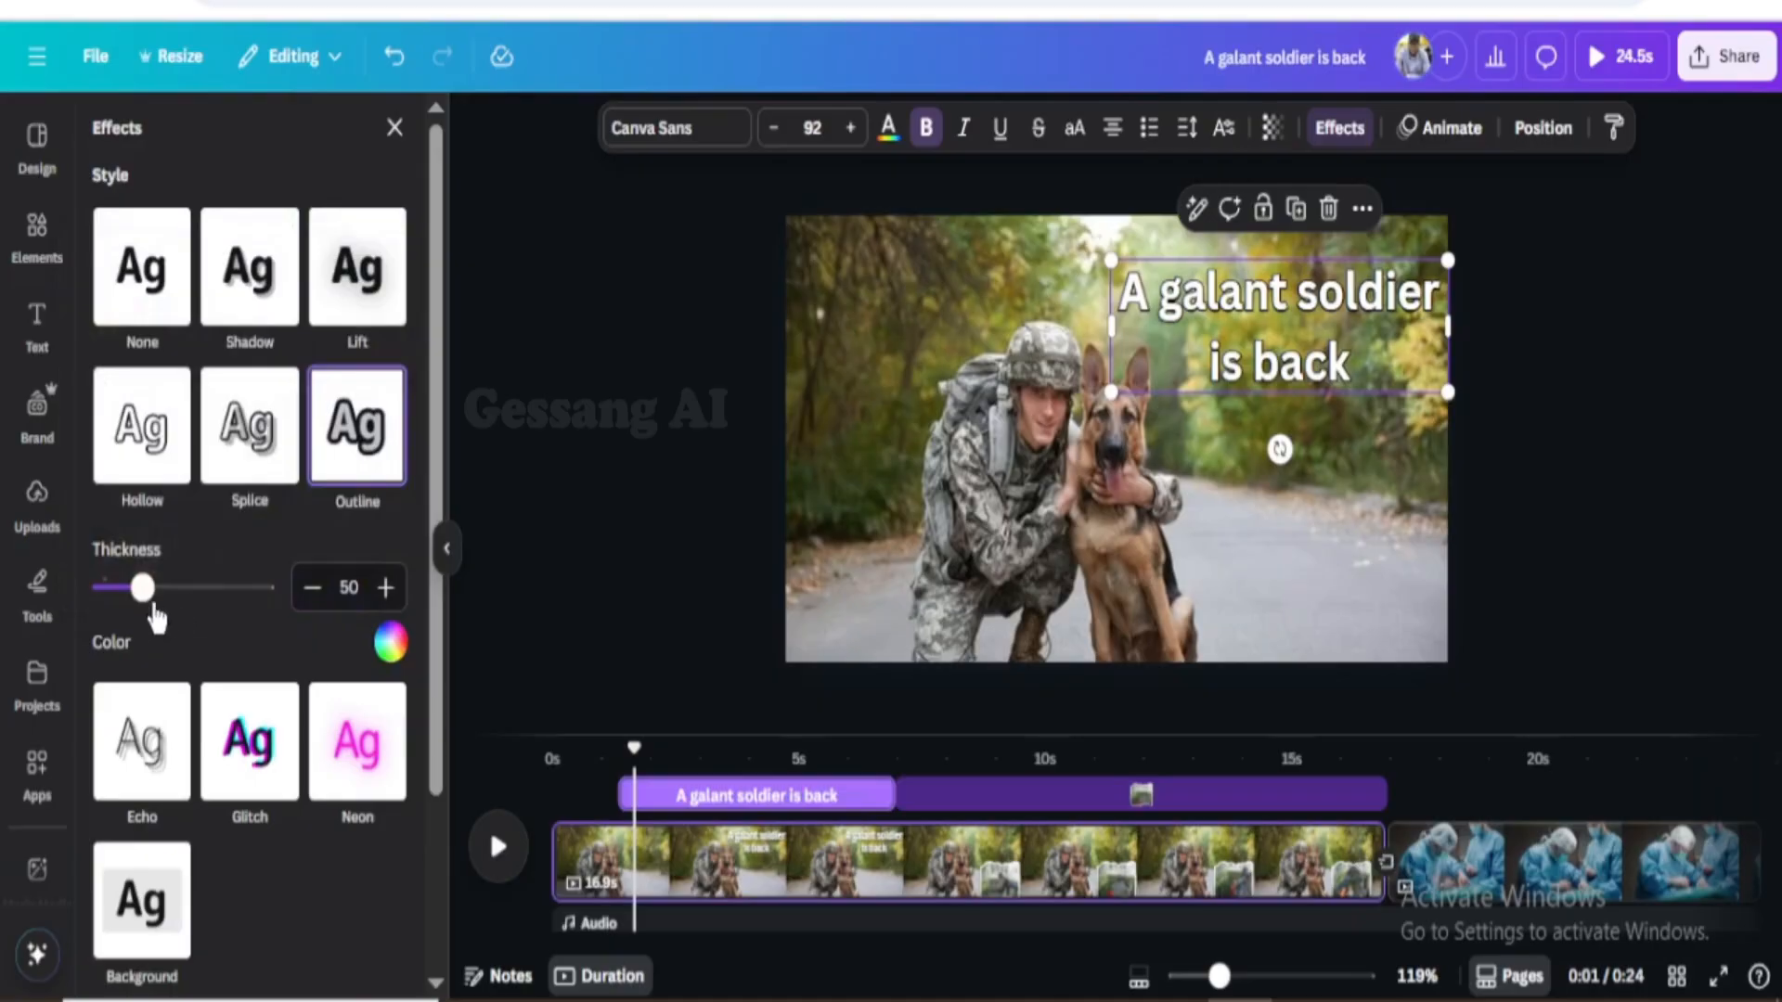
drag(146, 598, 213, 596)
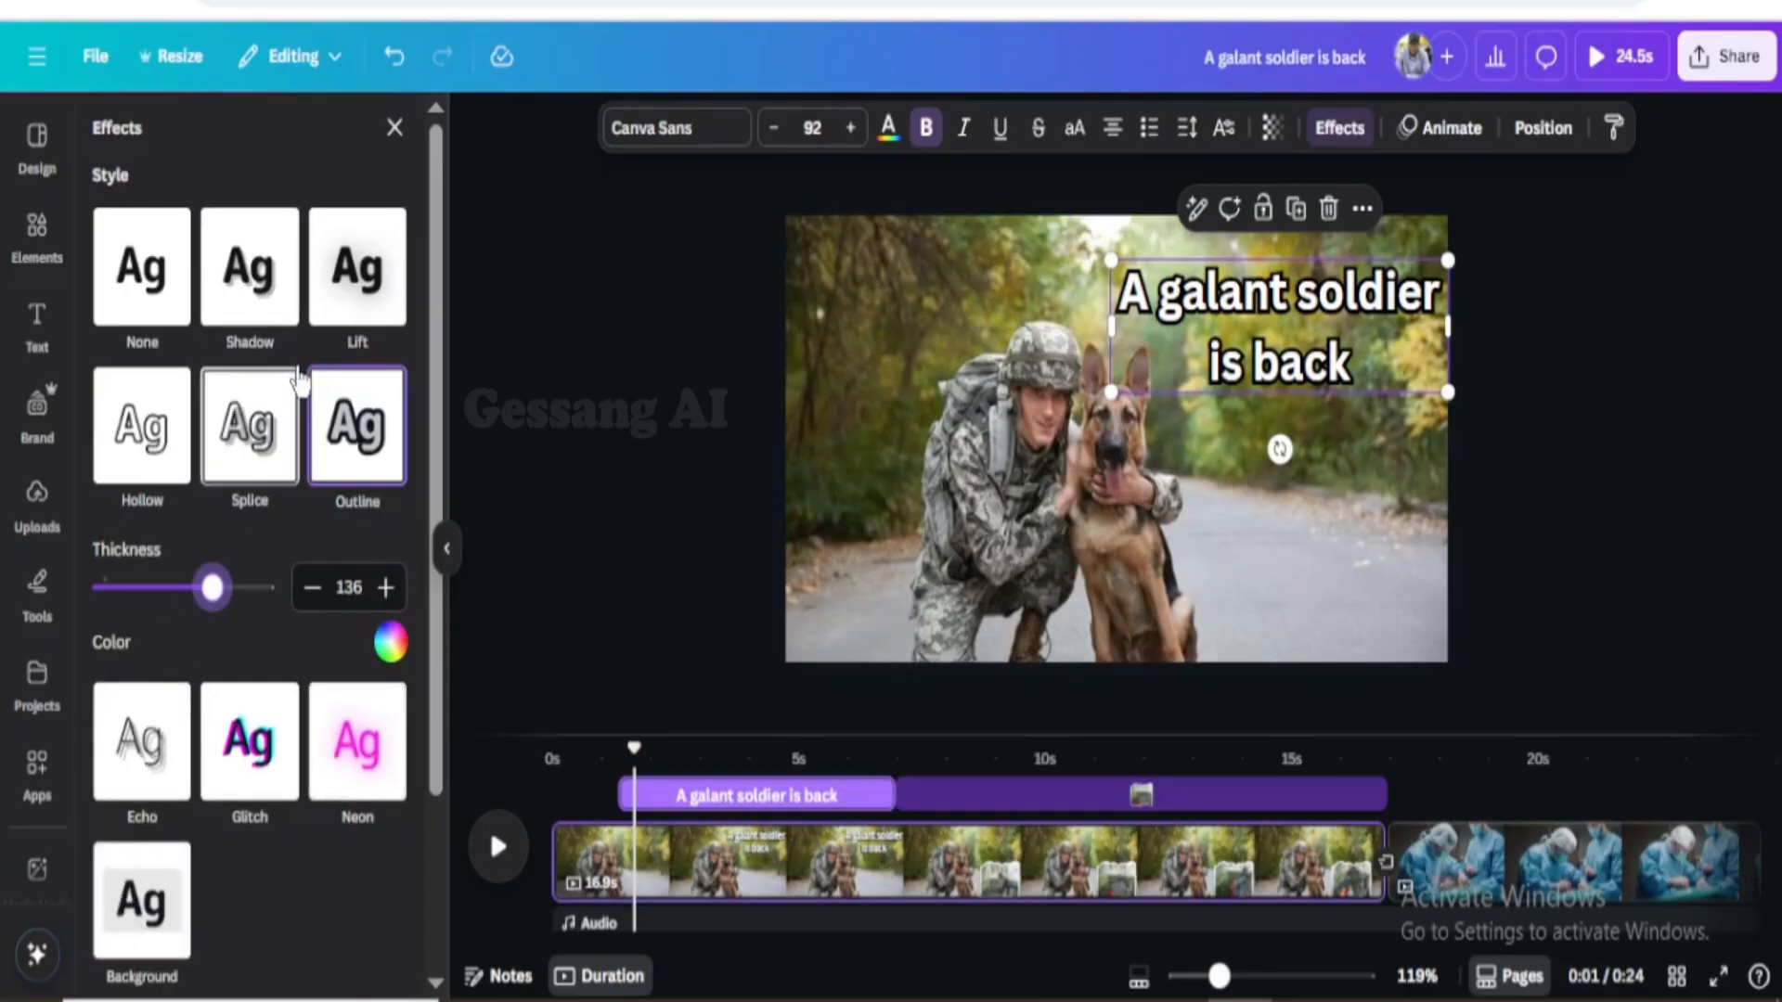
Set the heading's line spacing to 1.2 and arrange it as three left-aligned lines in the photo's upper-right corner
click(1187, 128)
drag(1118, 246, 1113, 246)
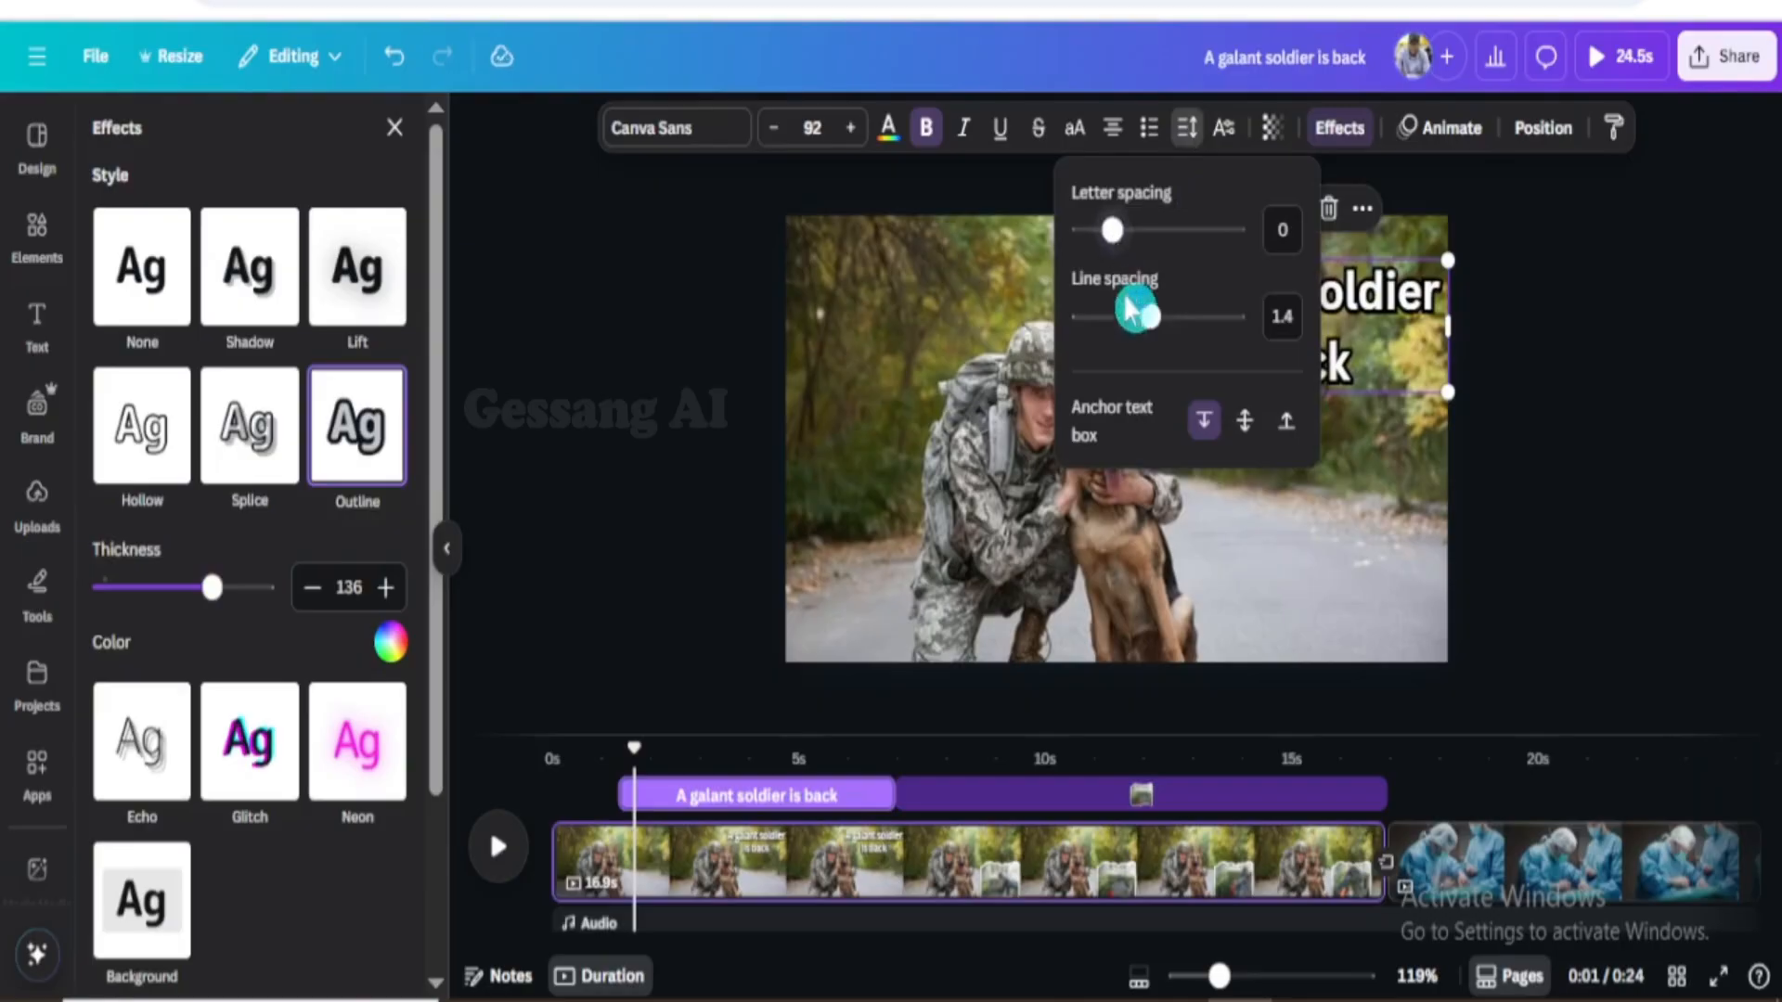
drag(1149, 325, 1139, 339)
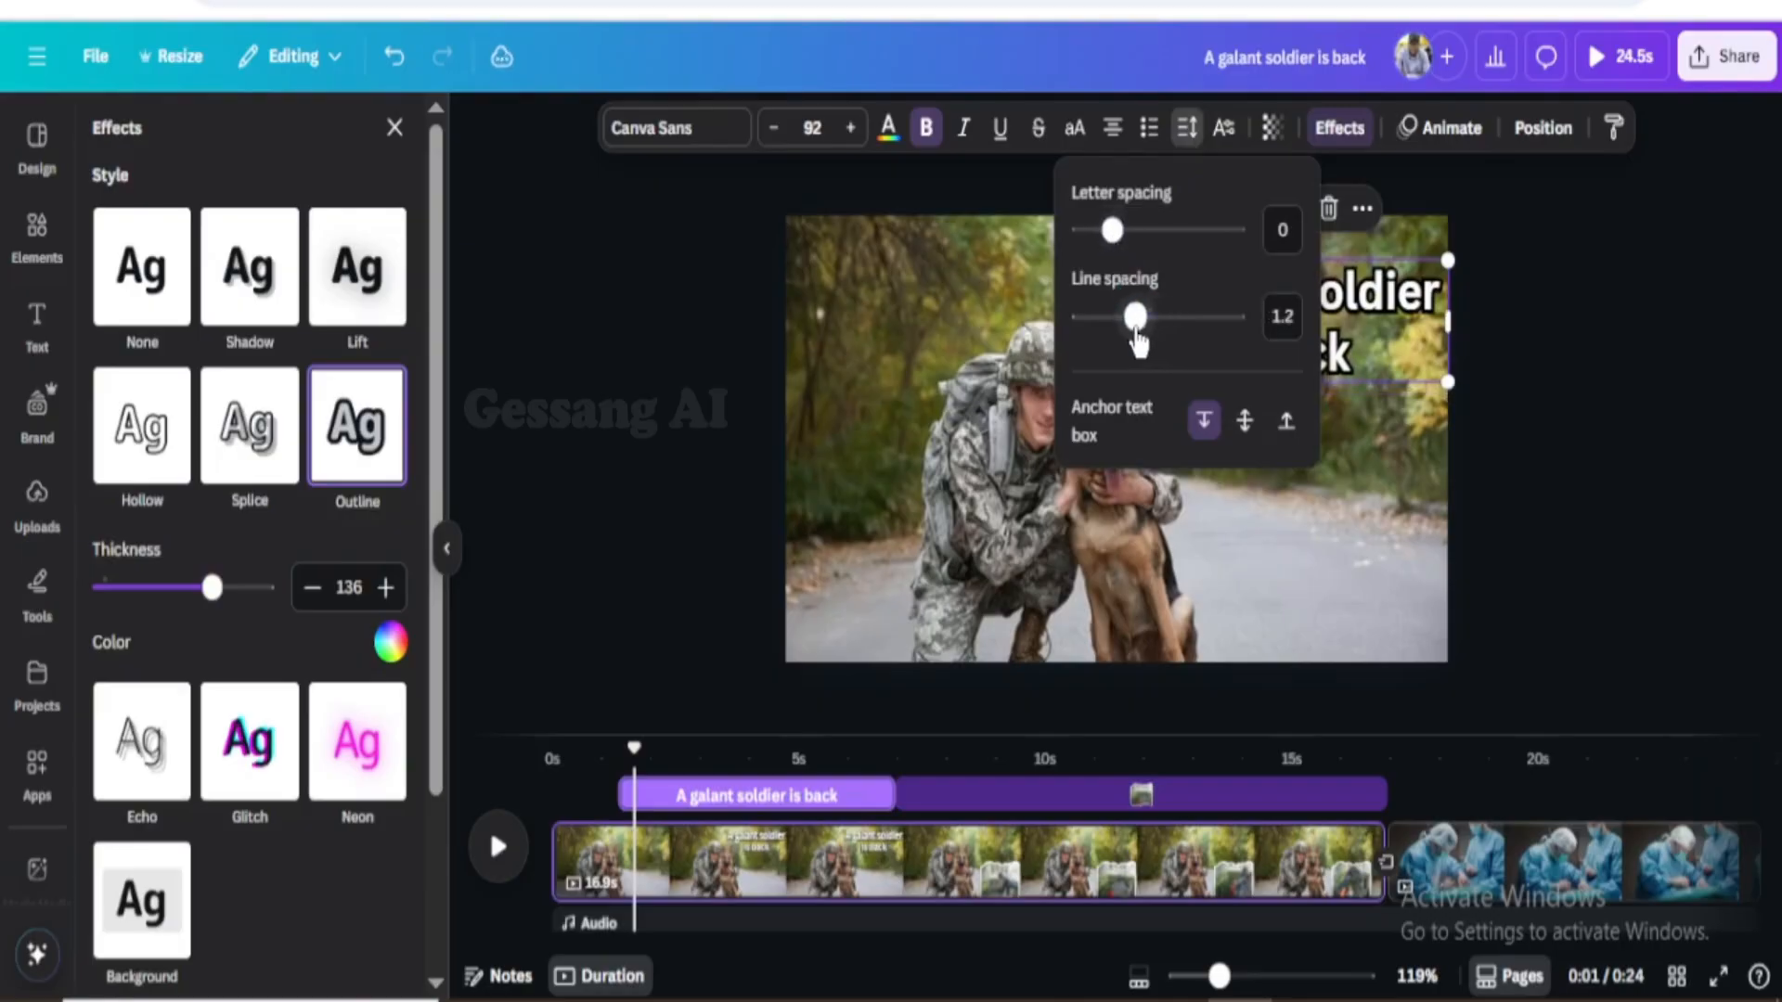
click(1333, 407)
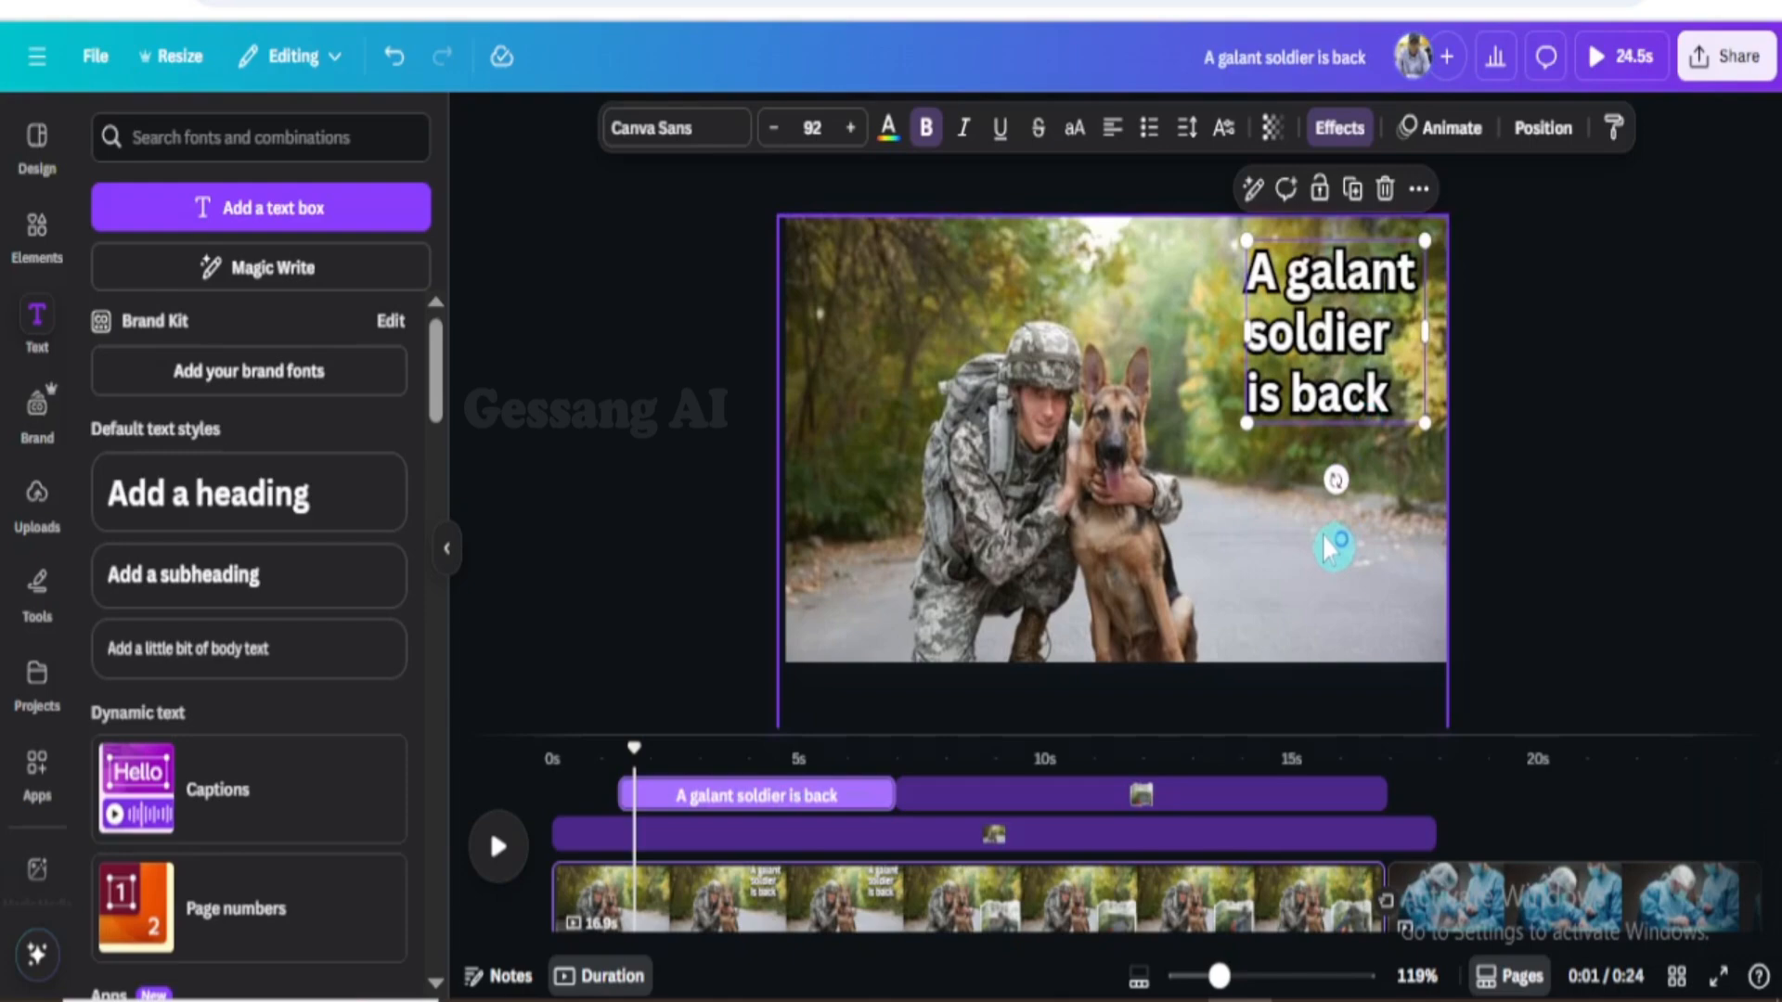
click(1328, 548)
click(1337, 399)
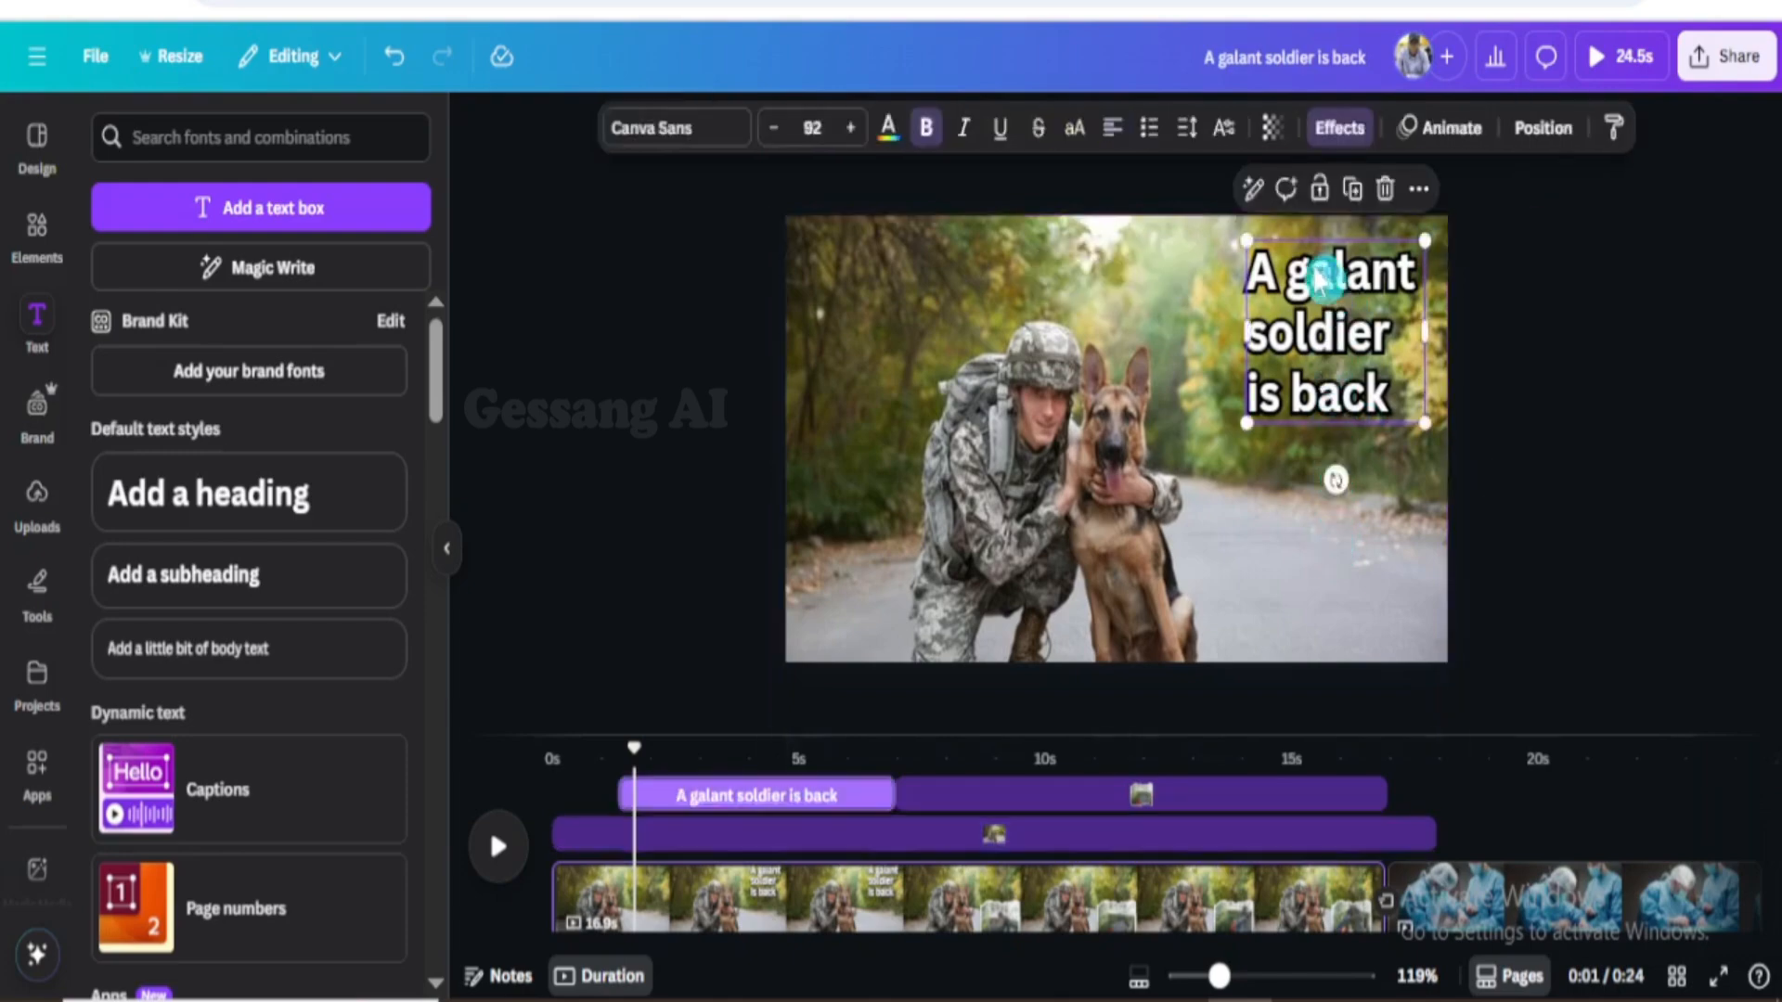
Apply the Merge text animation to the heading for both enter and exit, then return to the text options
click(1448, 128)
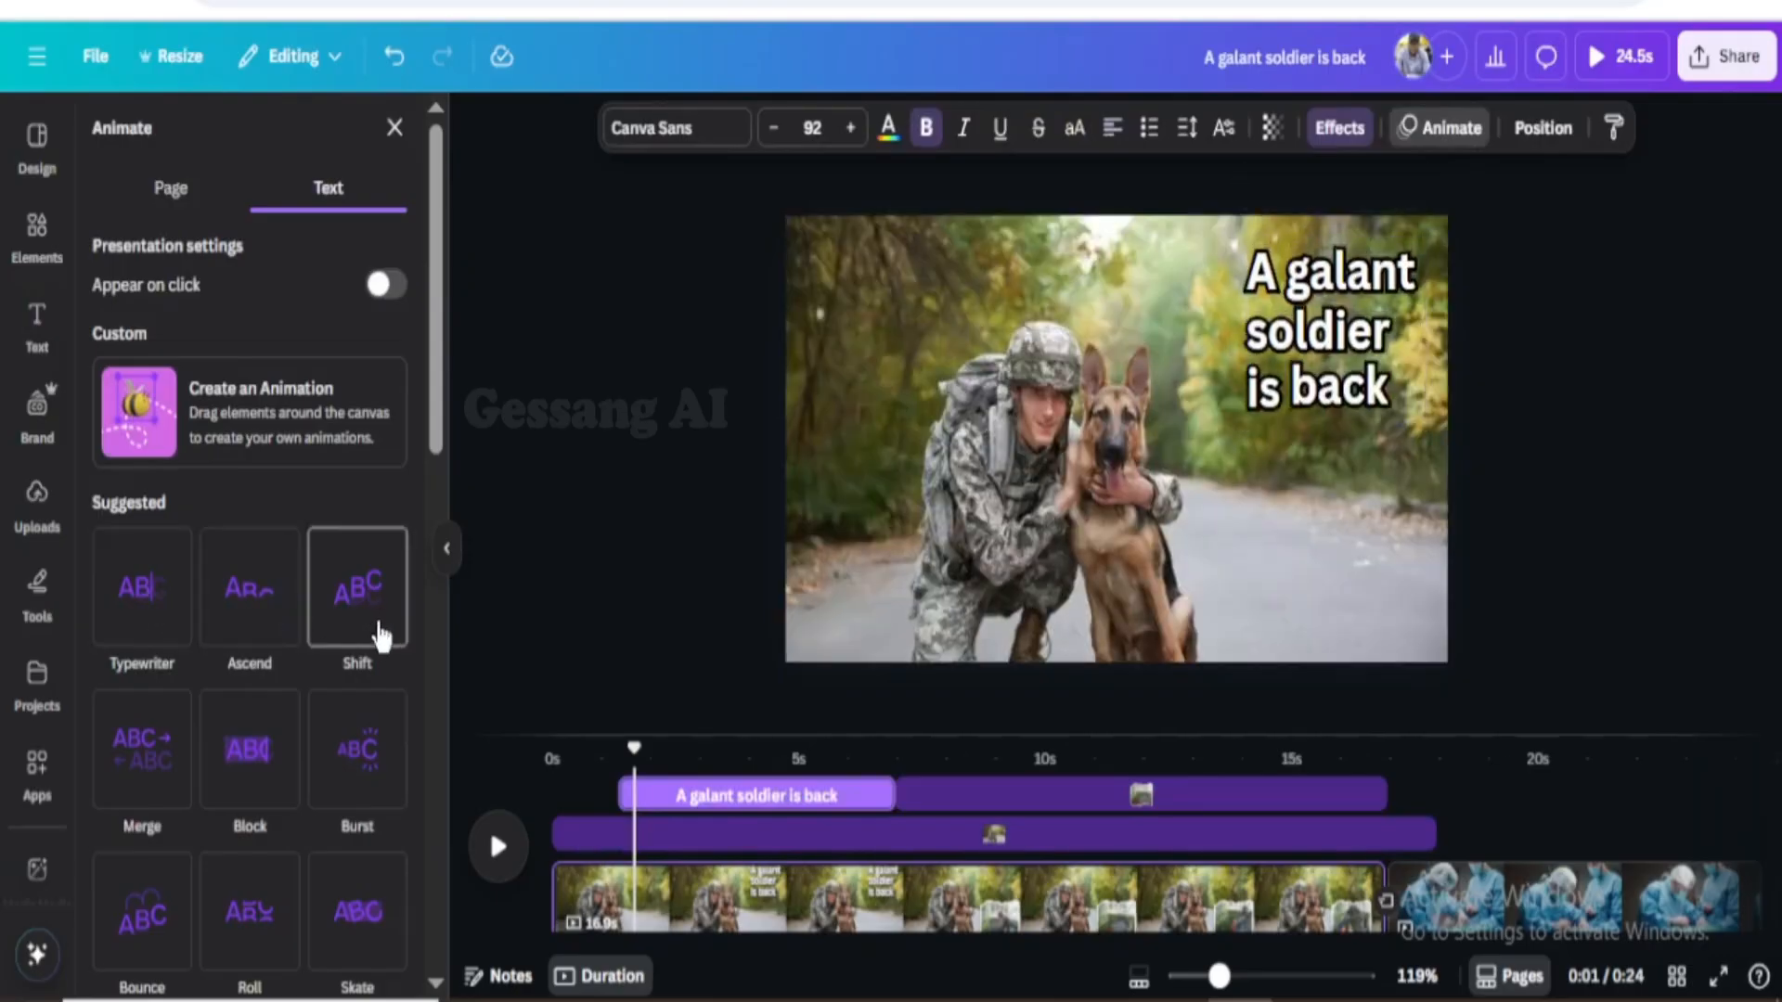
scroll(370, 612, down, 2)
click(125, 573)
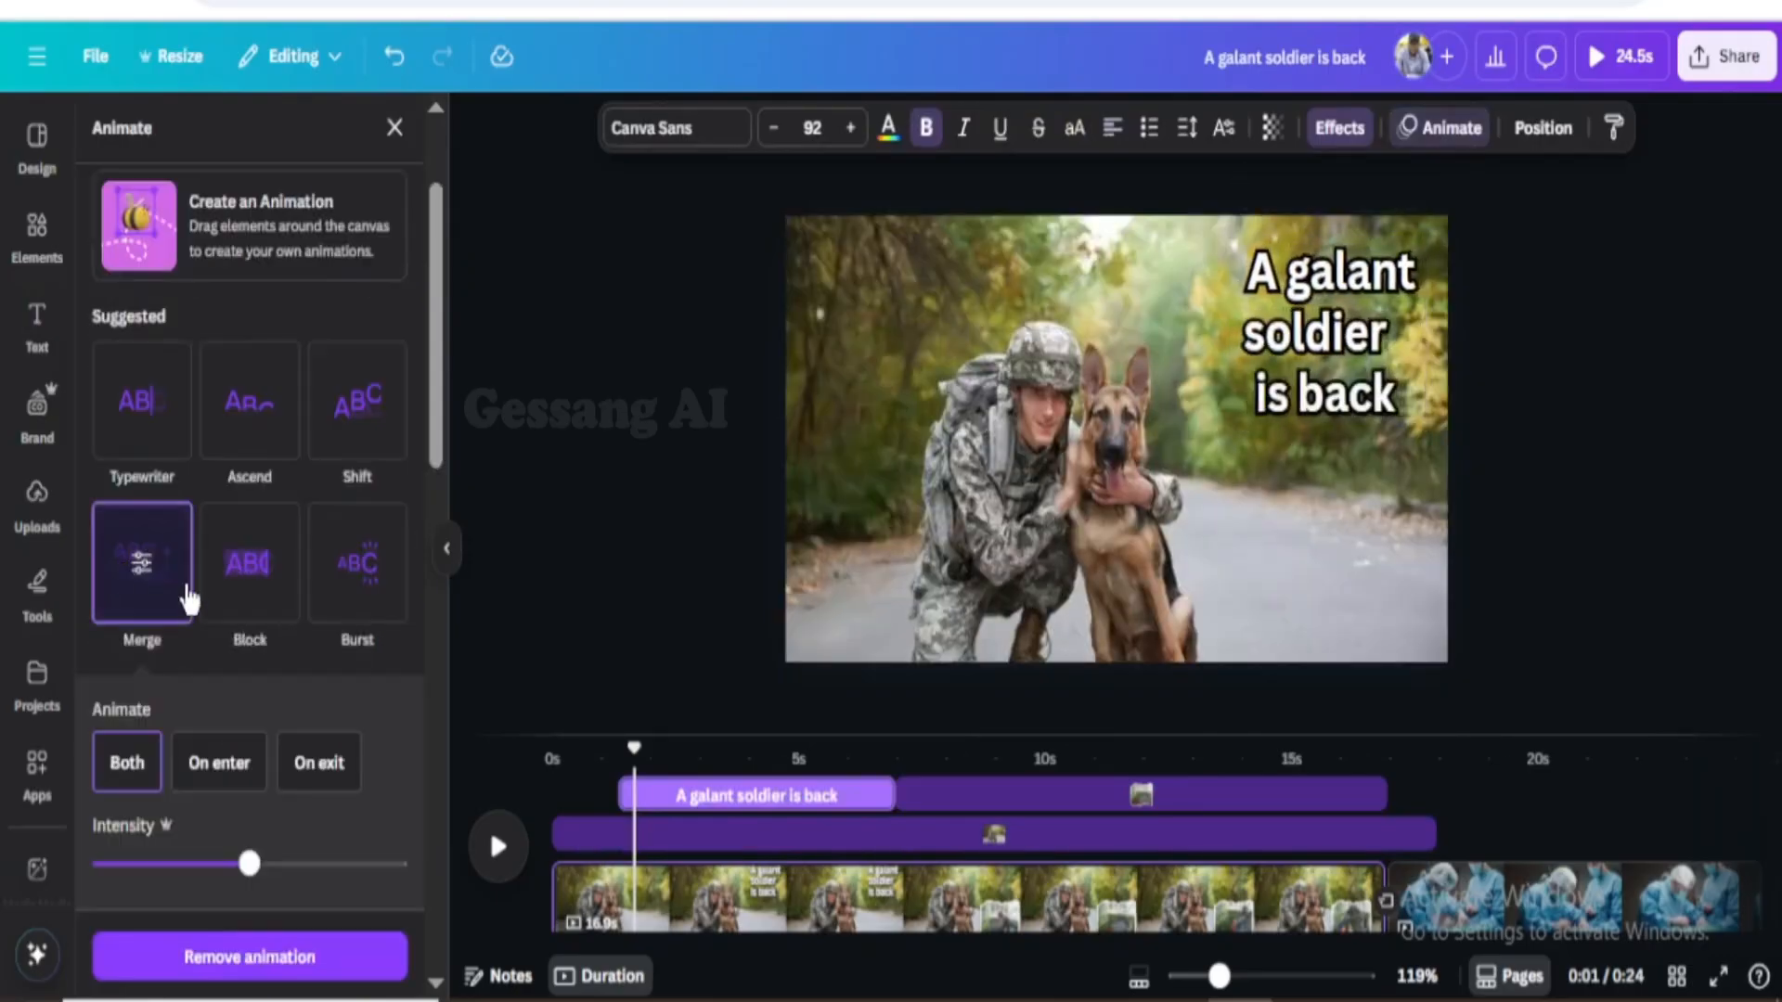
click(1248, 534)
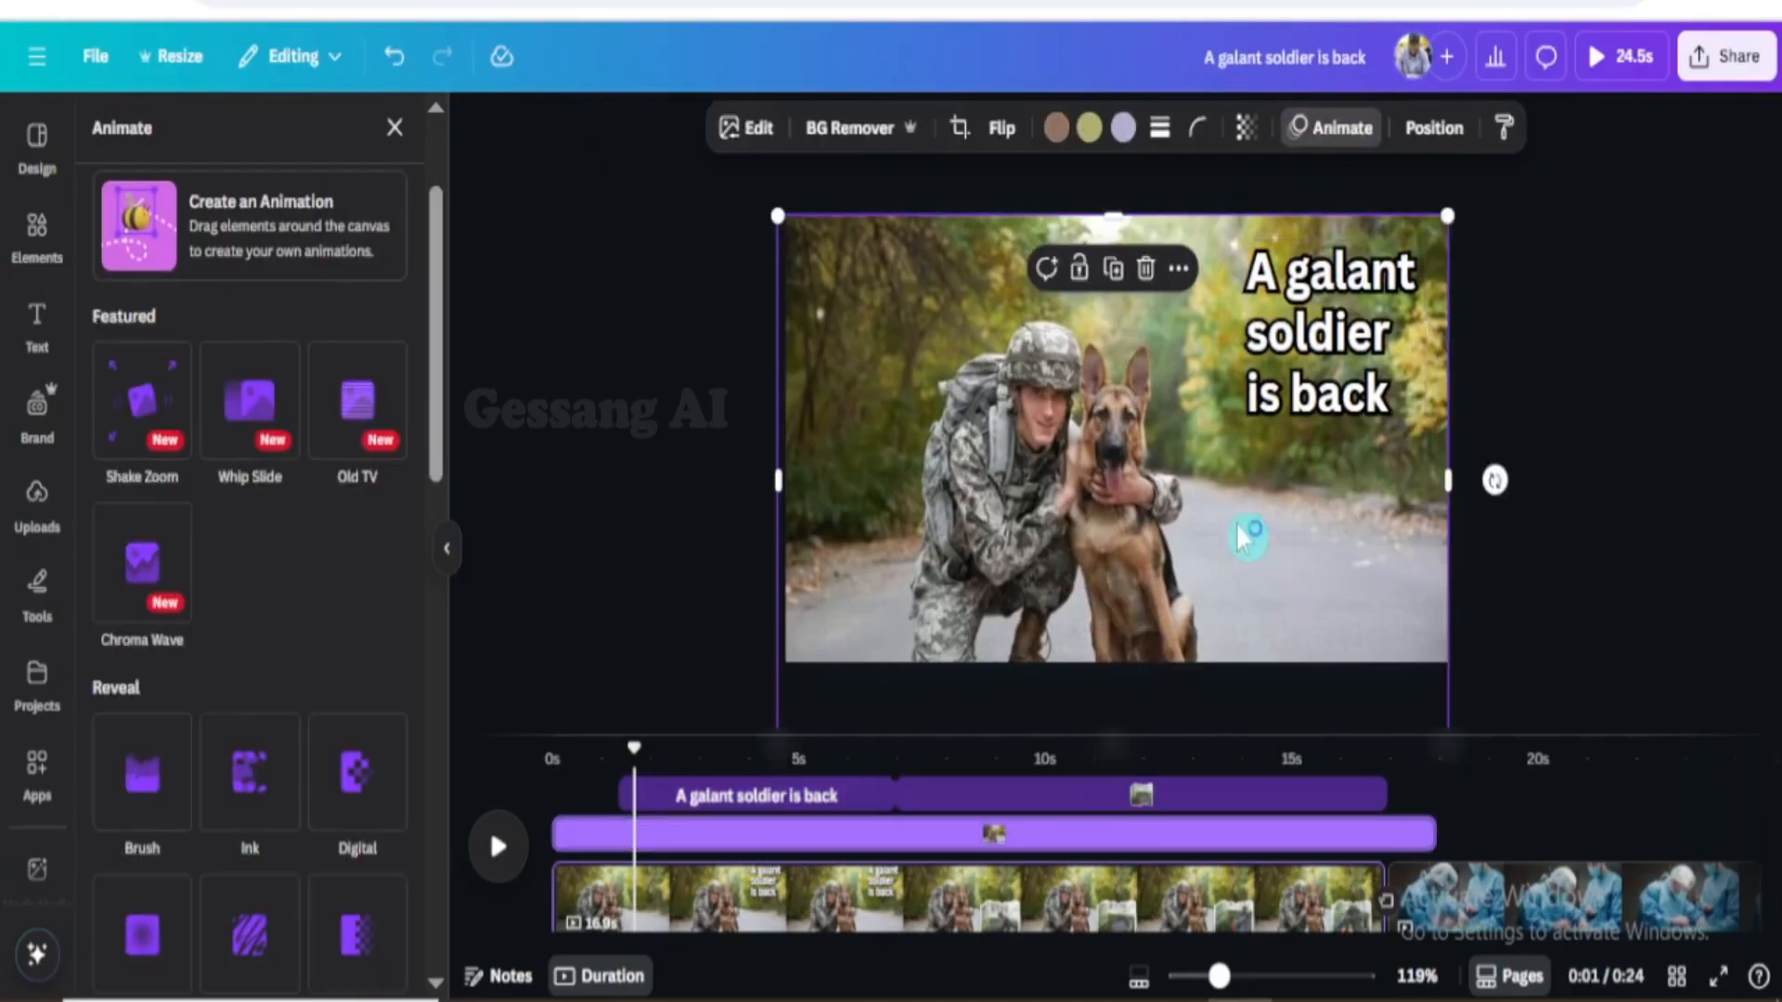
click(36, 325)
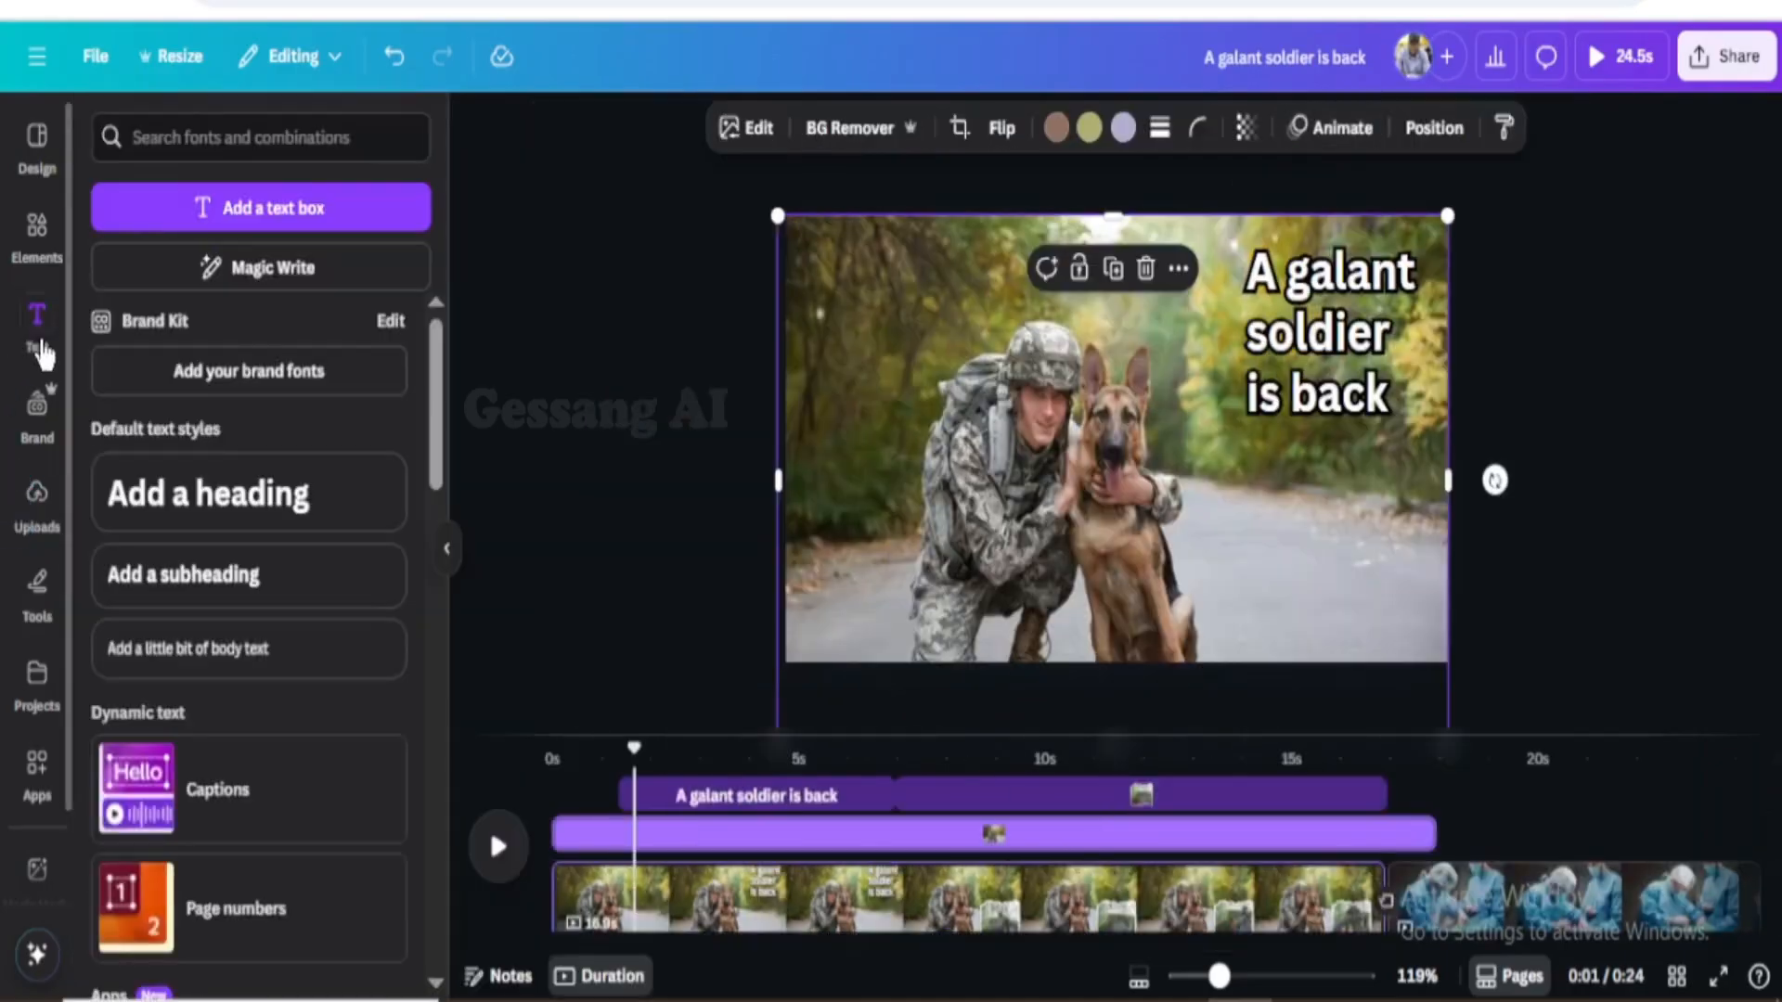
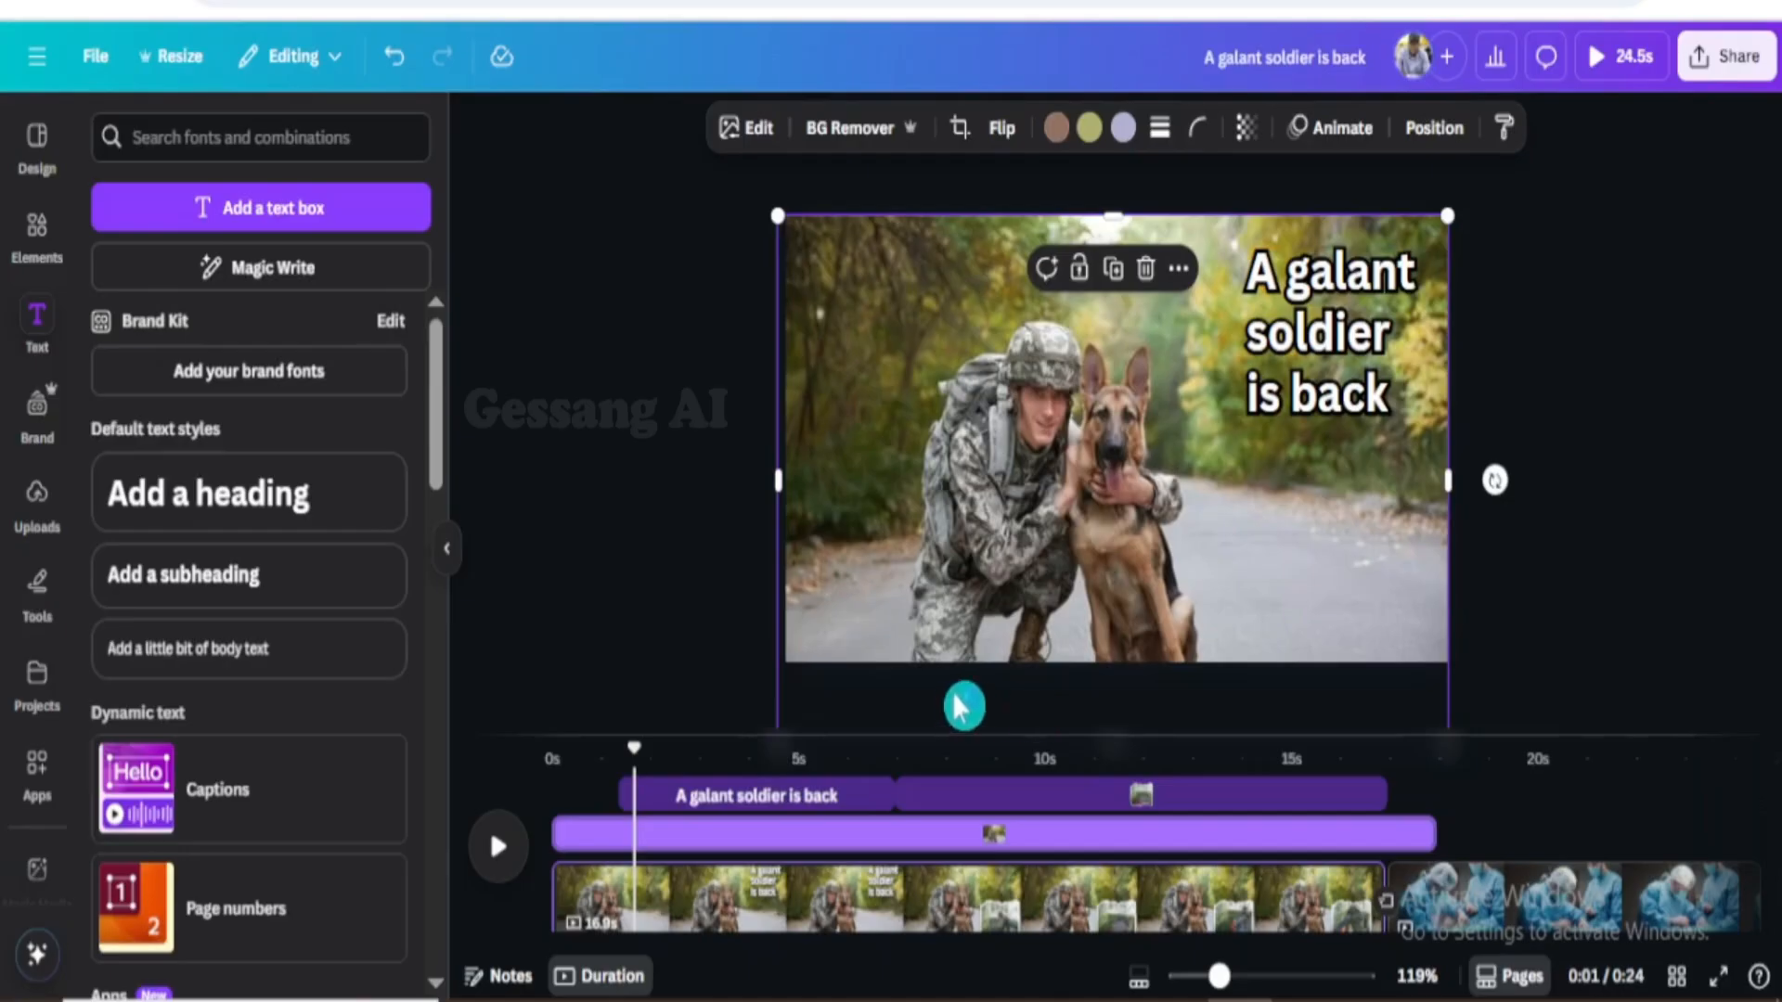
Scrub and play through the first two pages to review the heading, the torn-paper framed video overlay and the transition into the surgery clip
drag(1249, 561, 1241, 560)
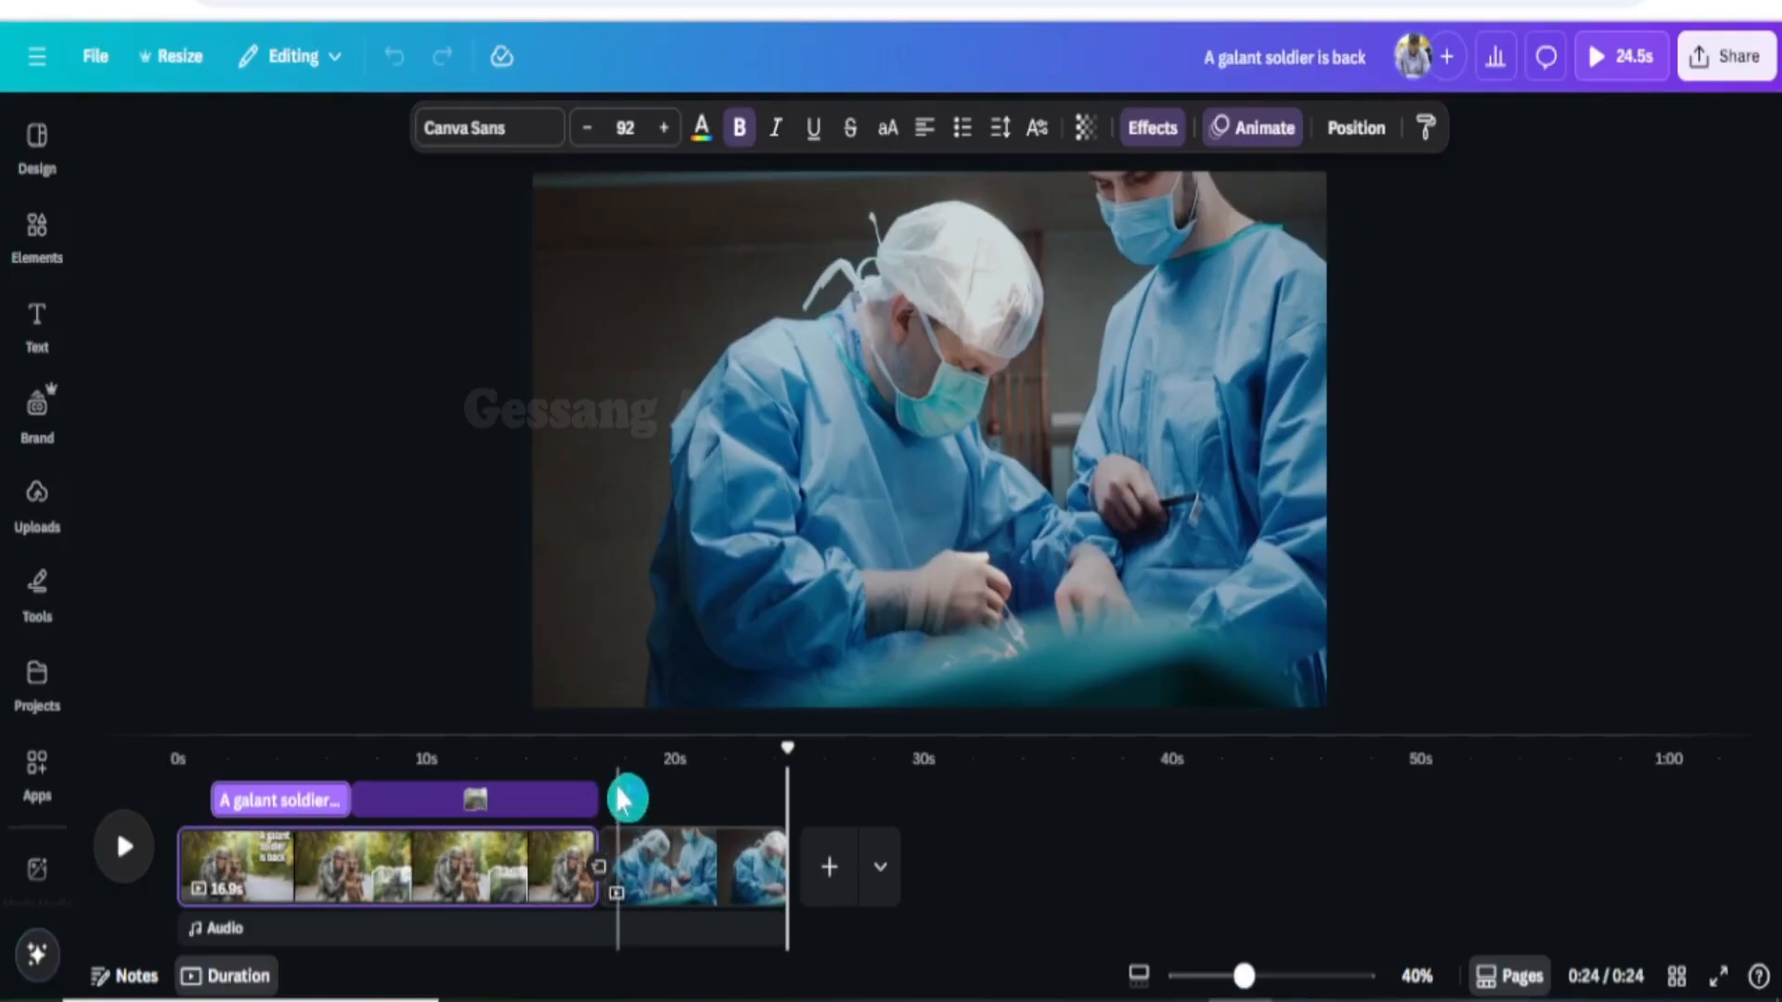
drag(785, 750, 526, 776)
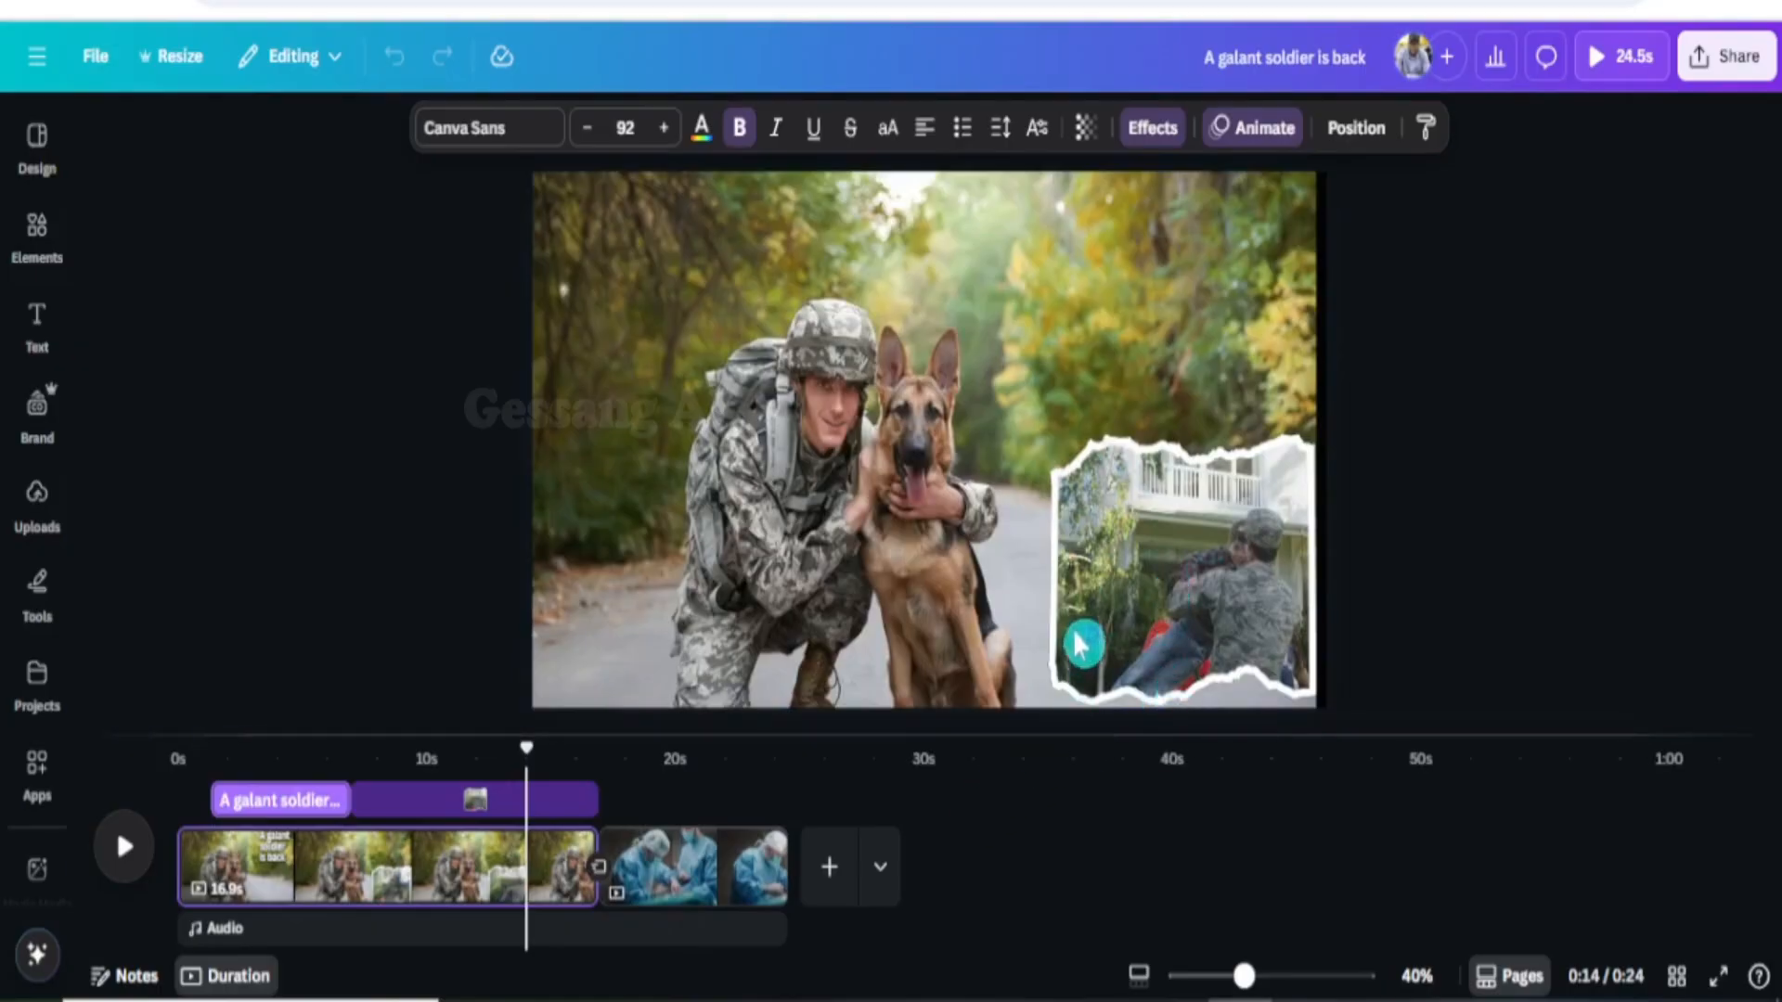
drag(526, 756, 571, 750)
drag(579, 855, 575, 805)
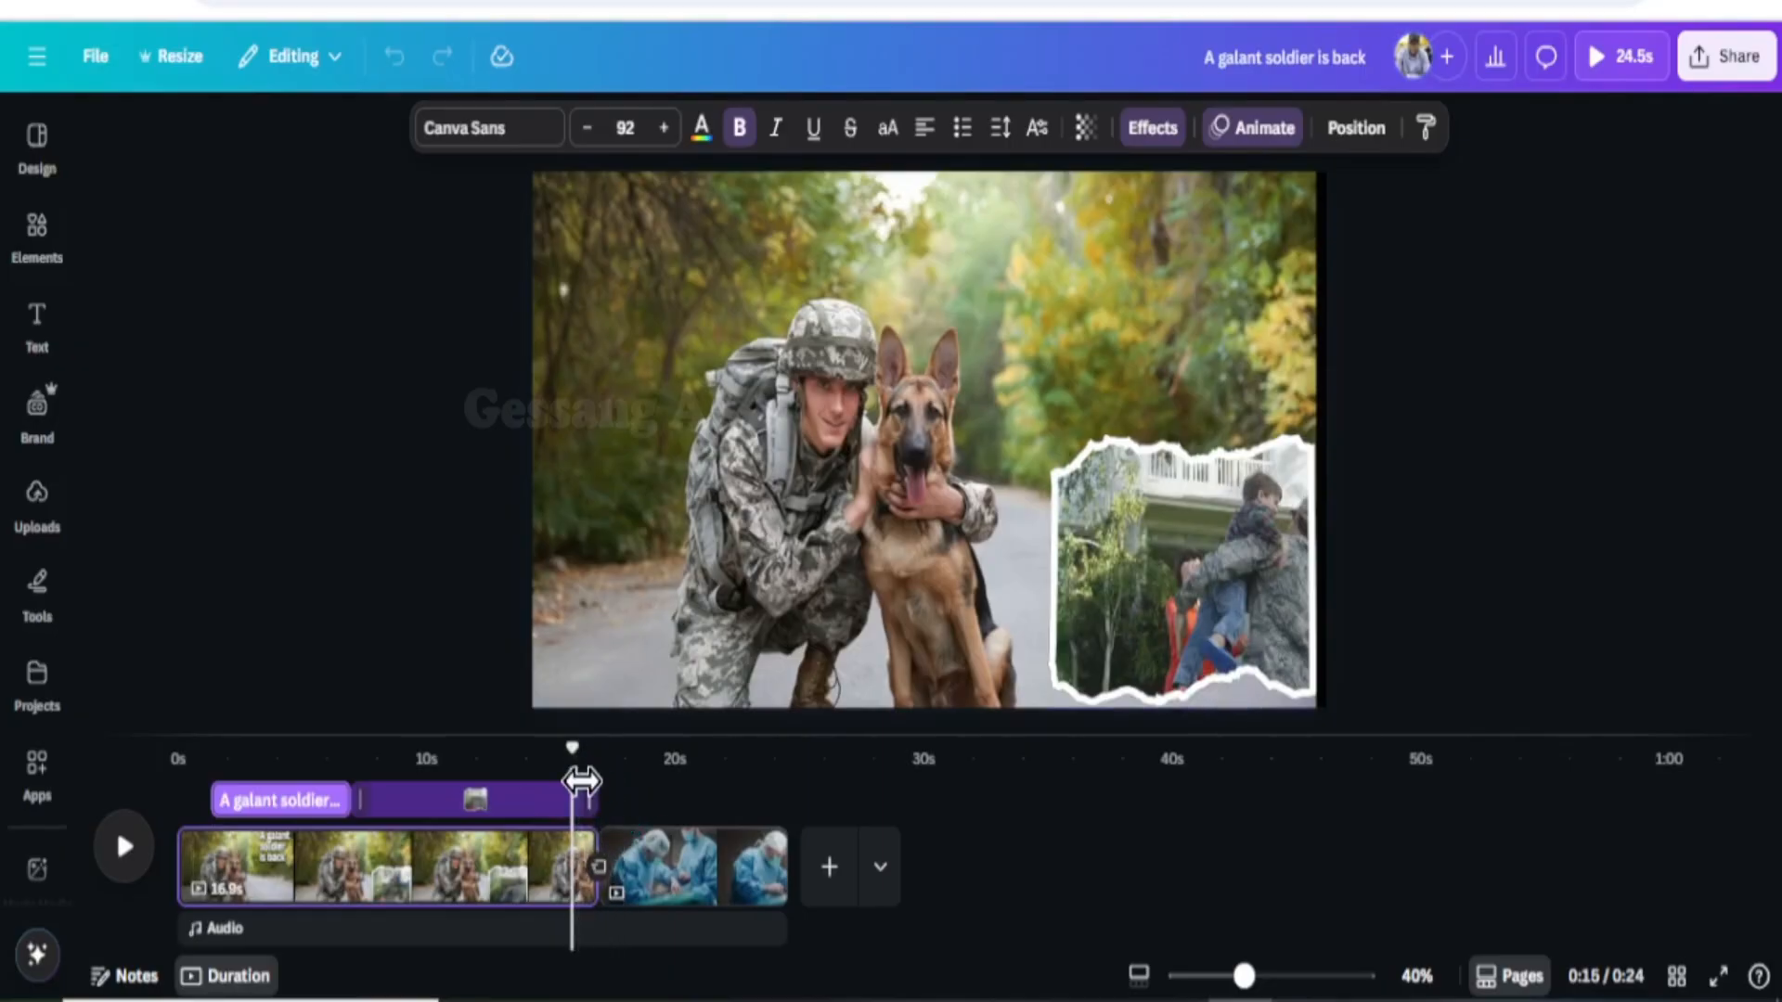
drag(608, 783, 625, 768)
drag(574, 739, 563, 787)
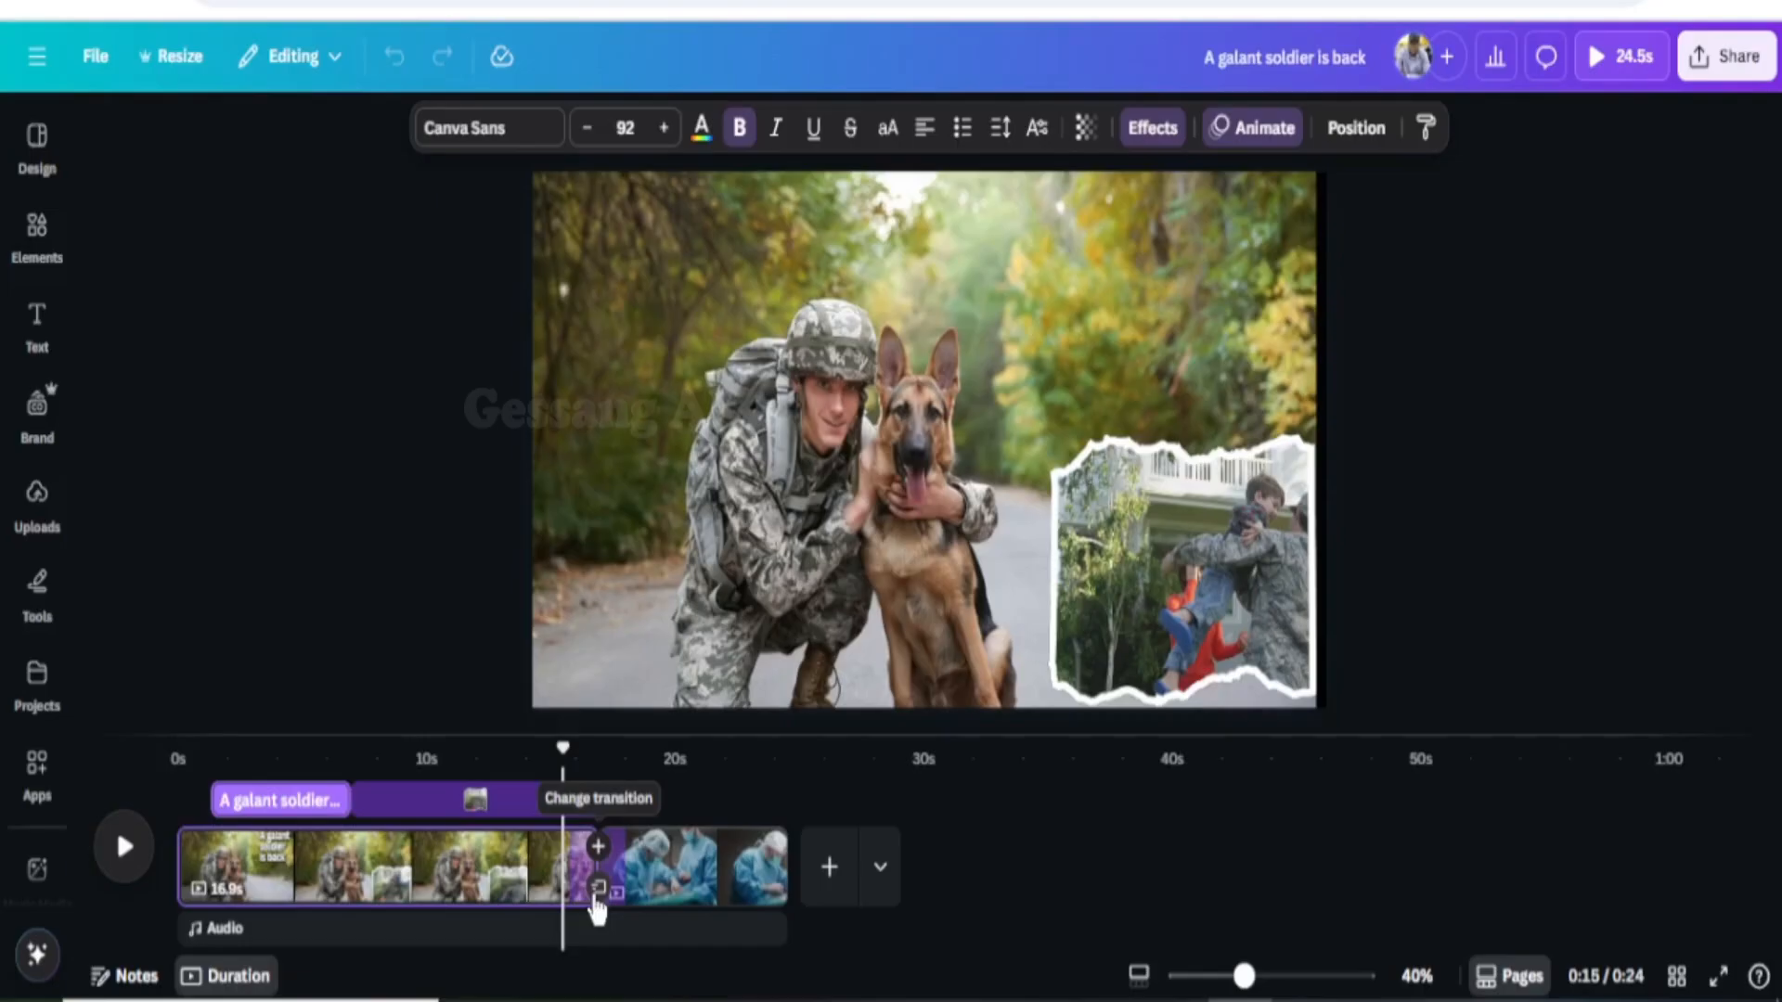
drag(559, 743, 483, 796)
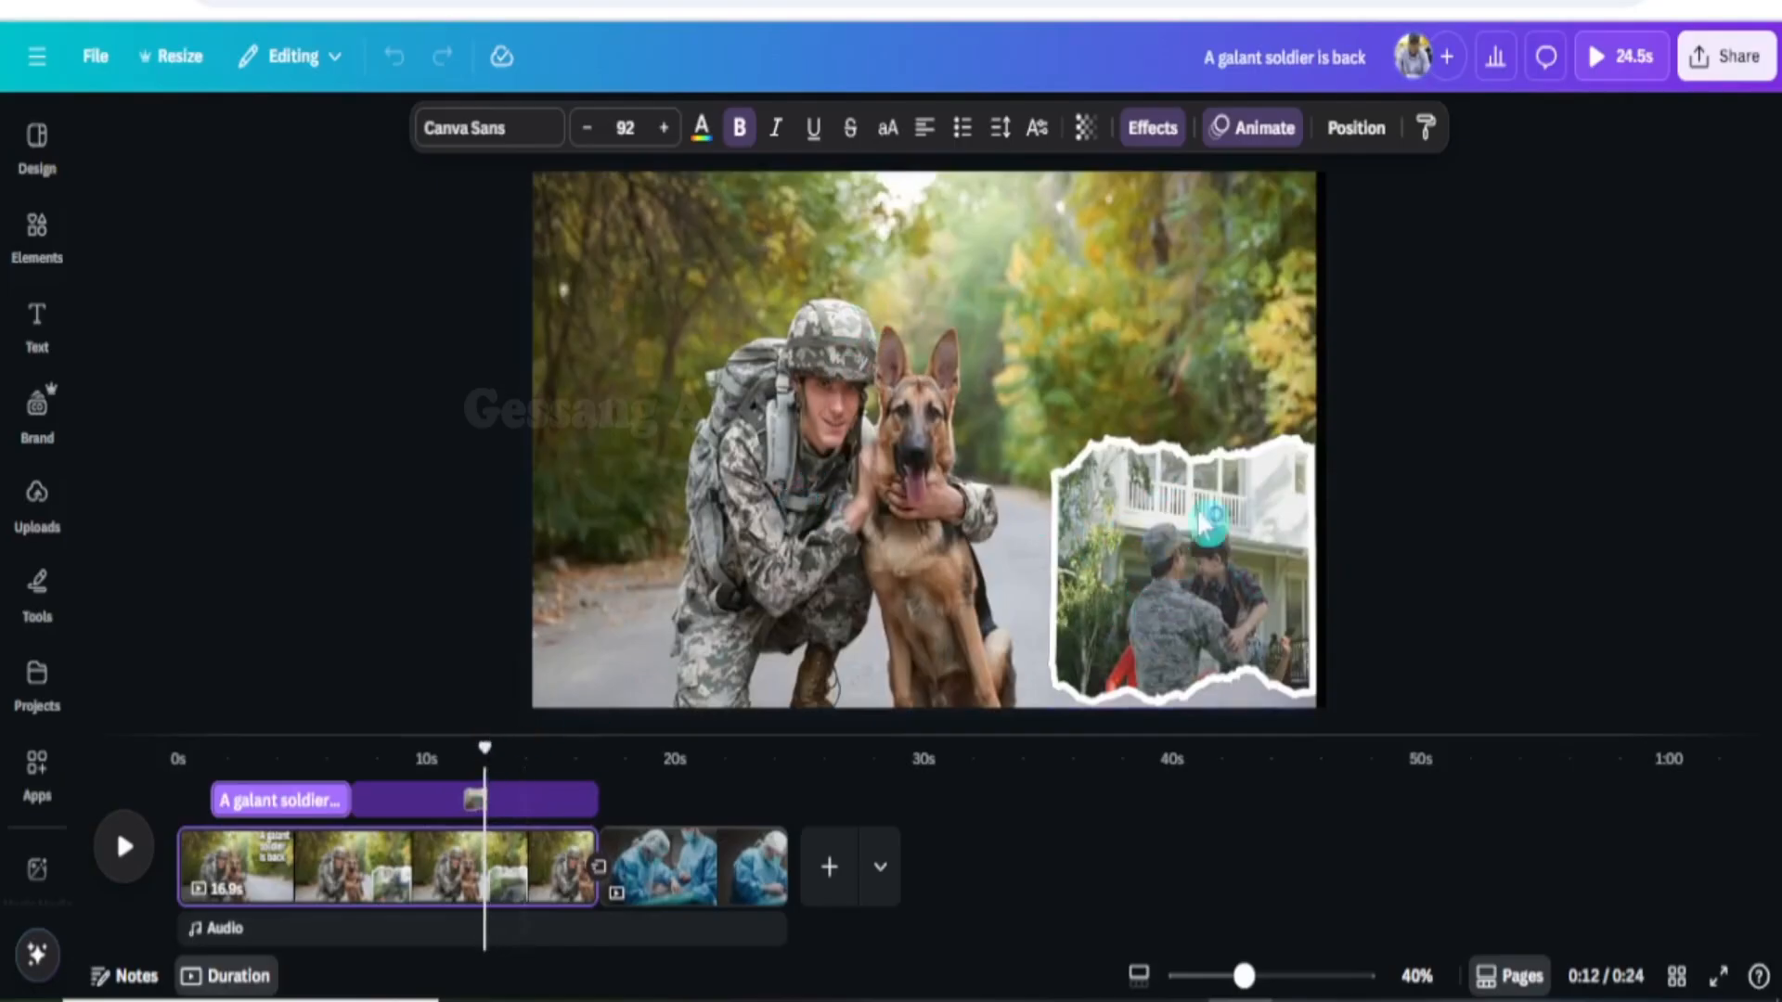
drag(485, 748, 417, 791)
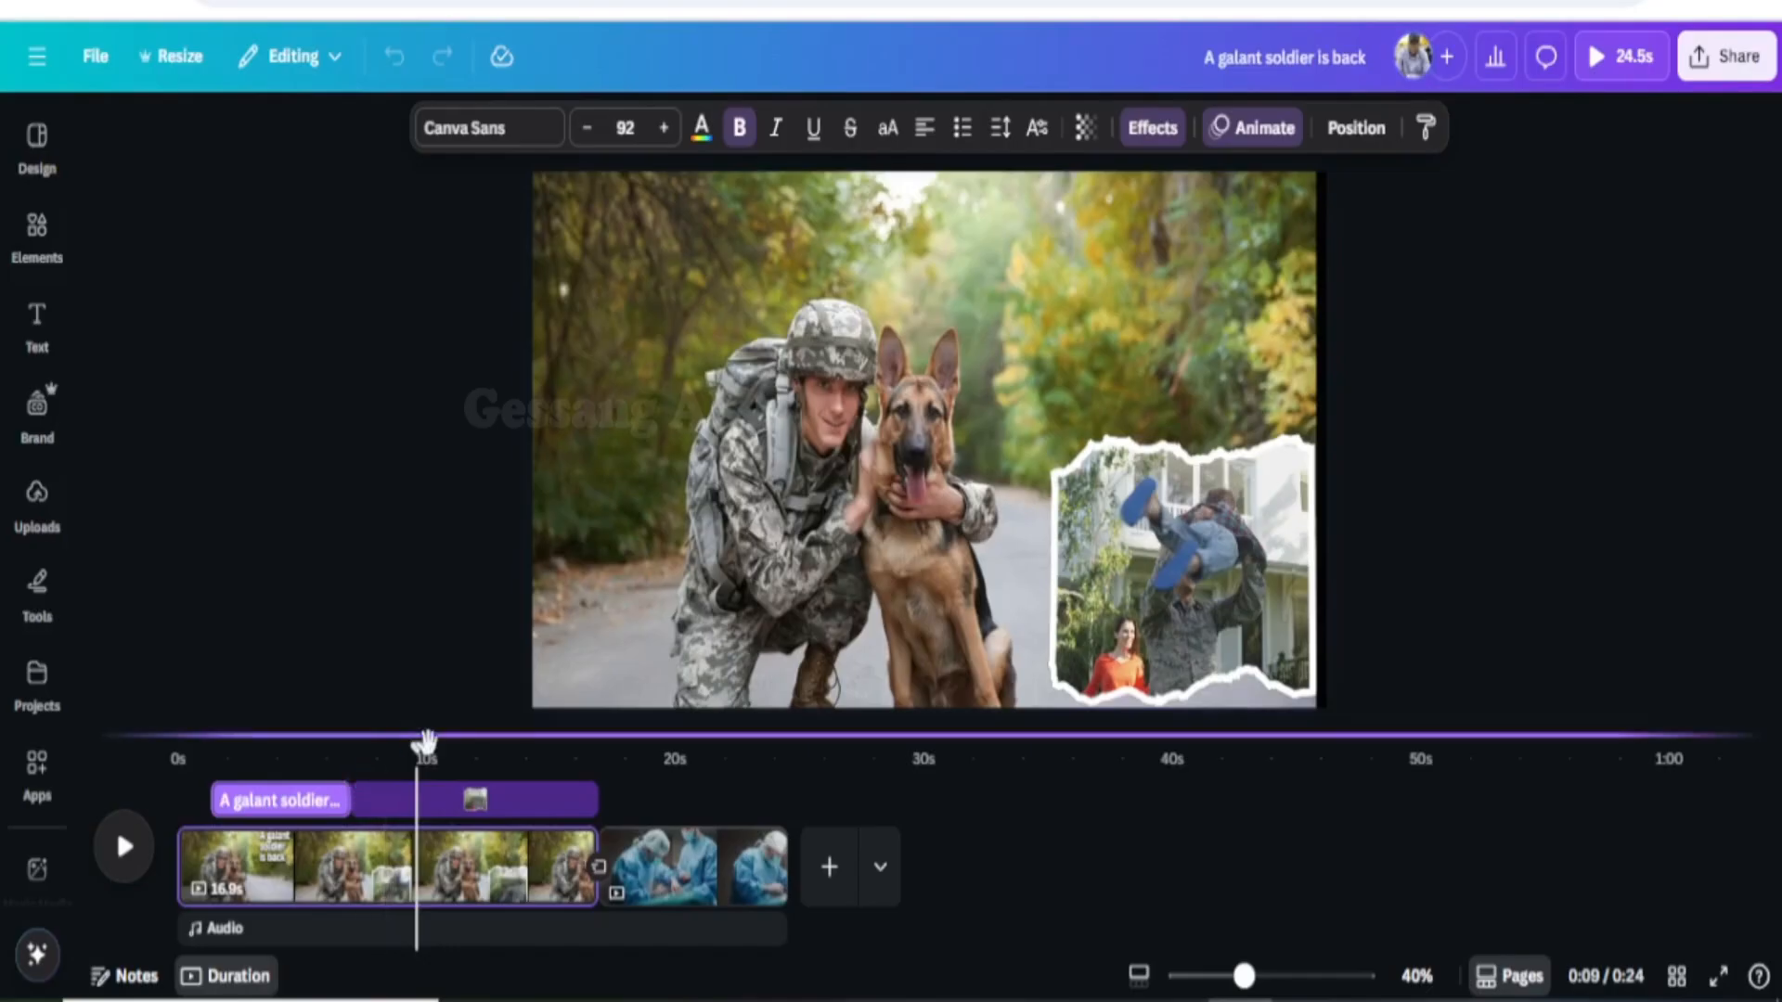
drag(419, 784, 193, 773)
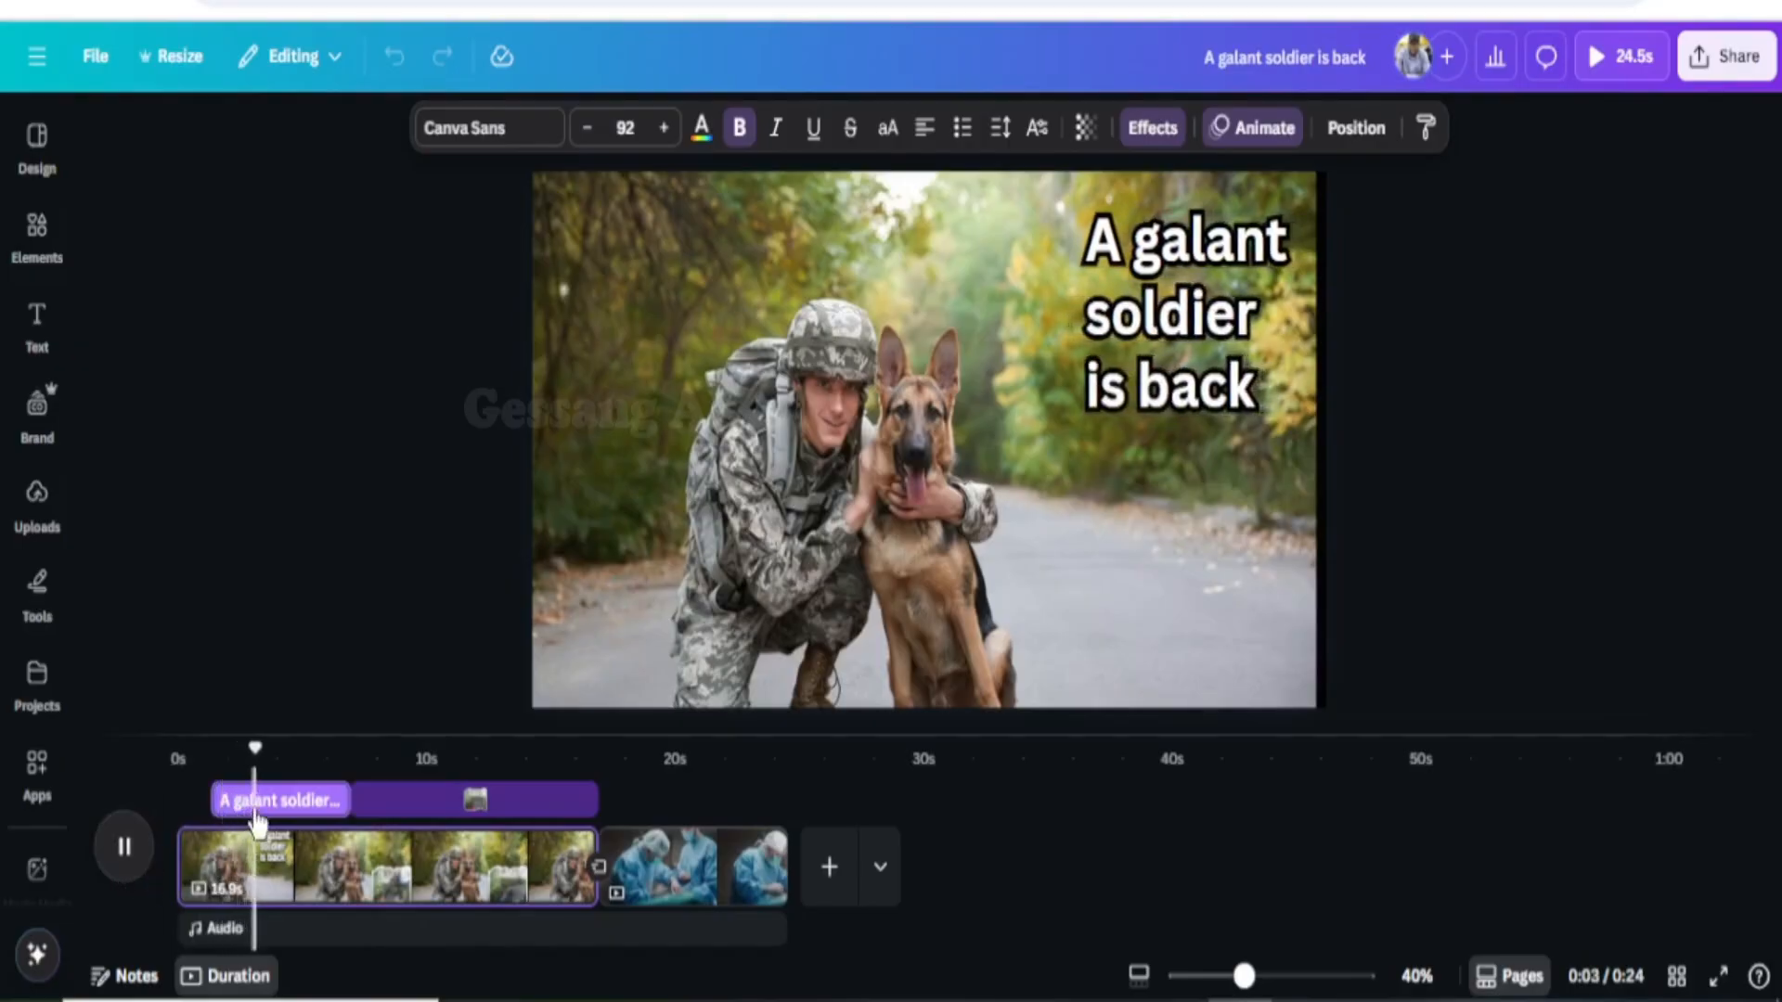
drag(271, 766, 338, 763)
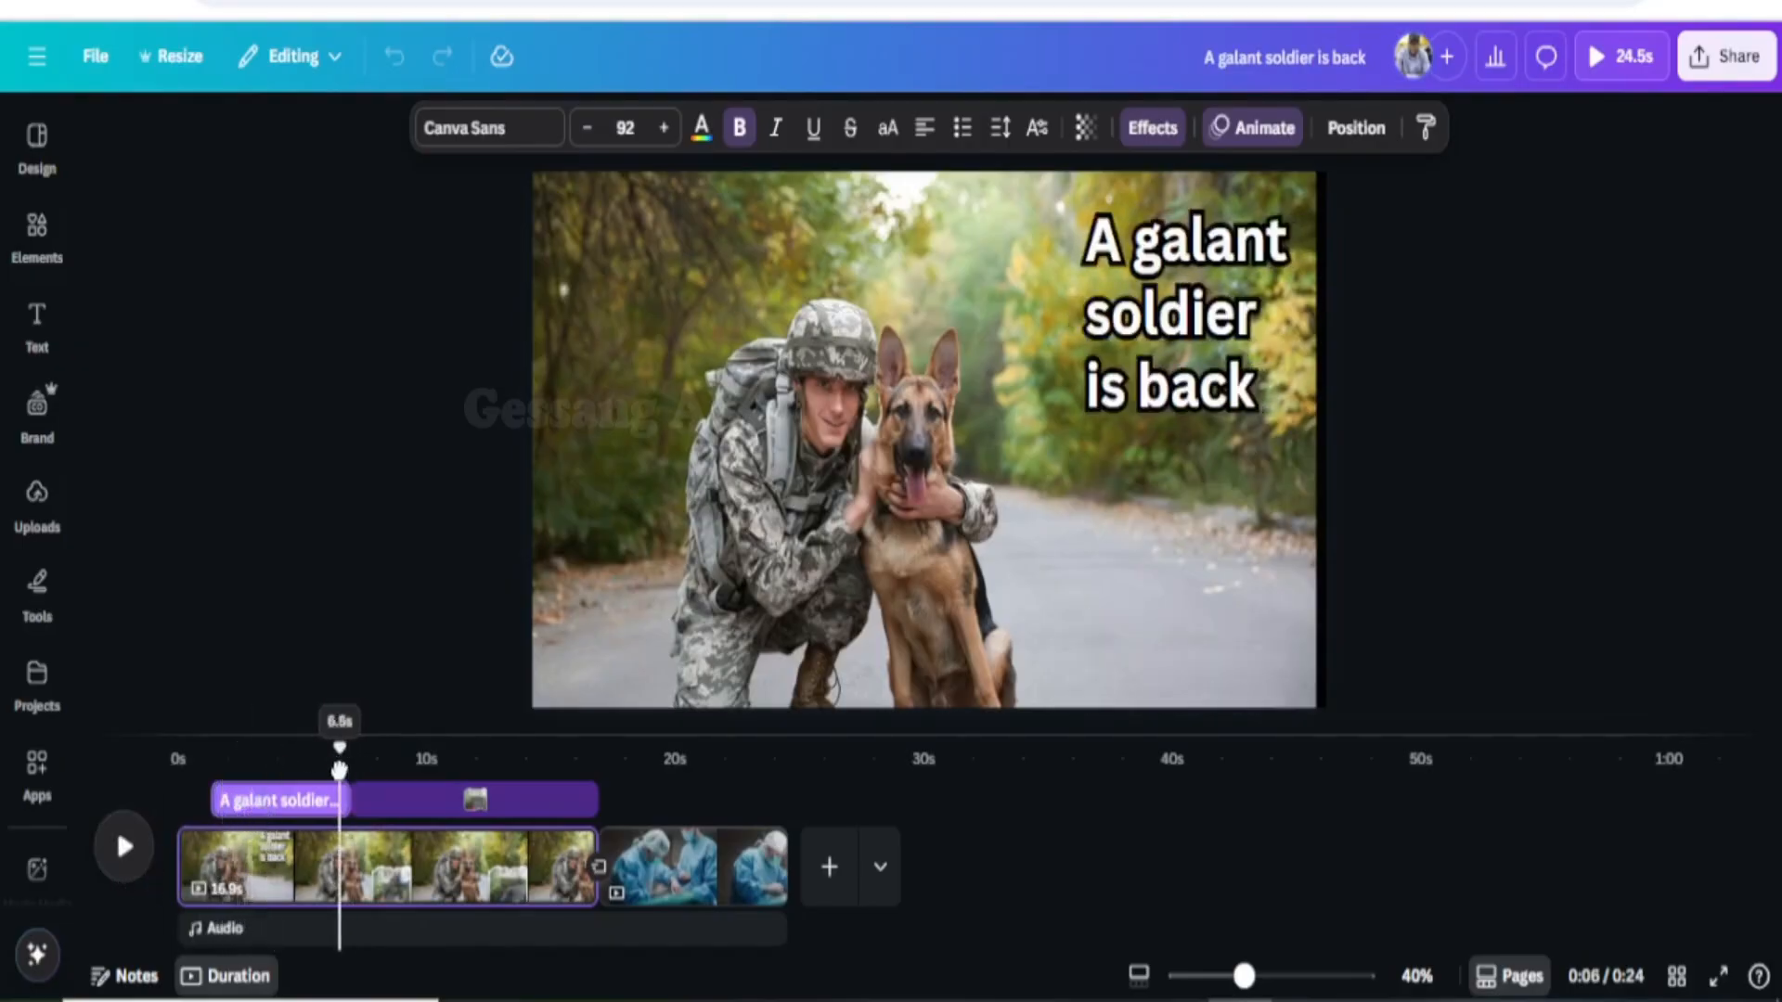
click(123, 847)
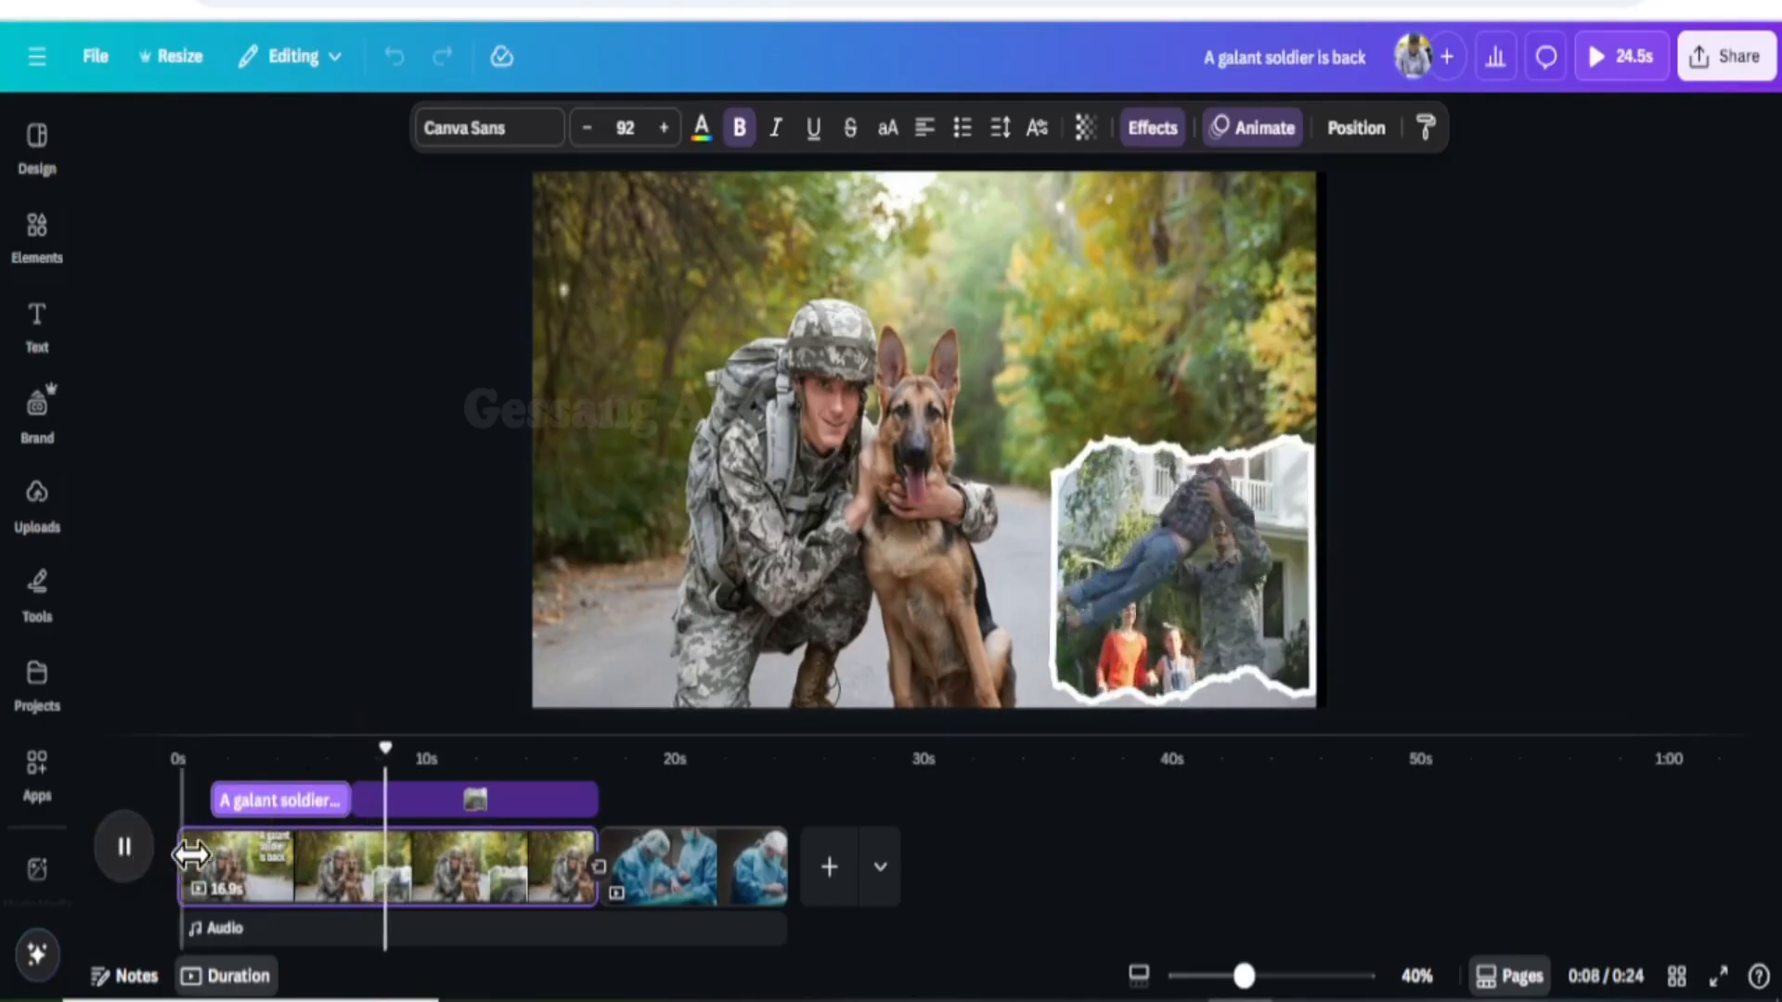
drag(421, 750, 603, 838)
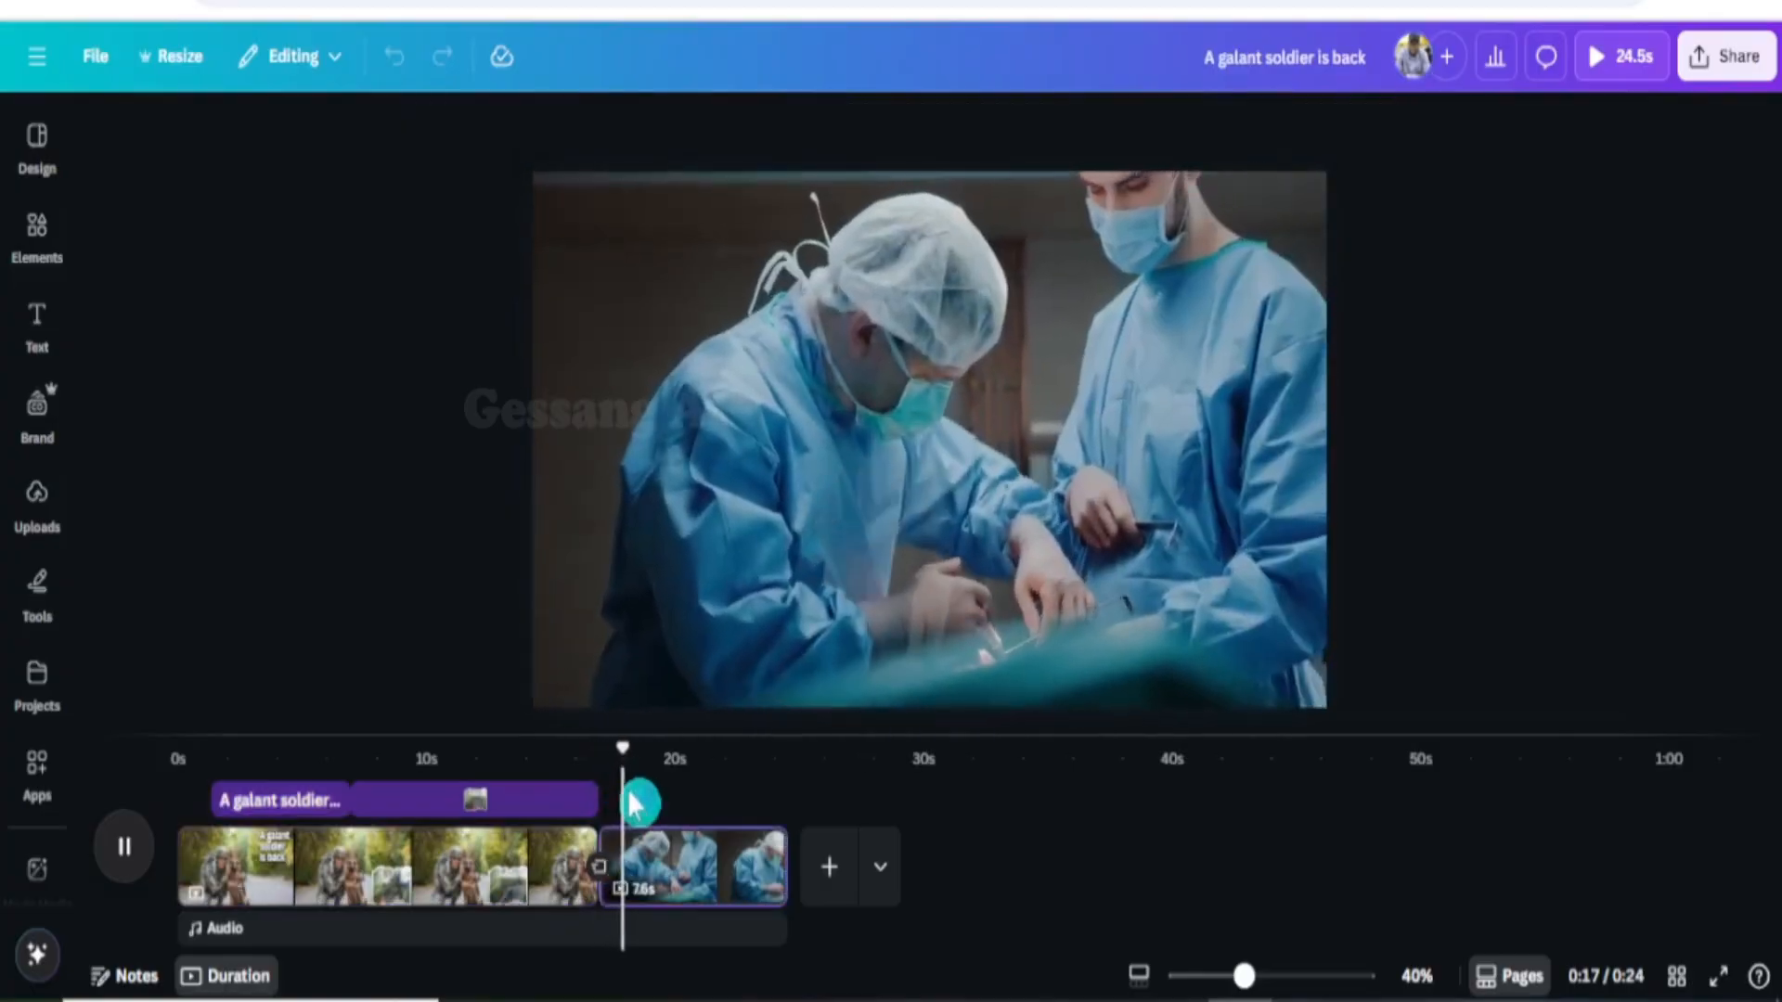
click(696, 807)
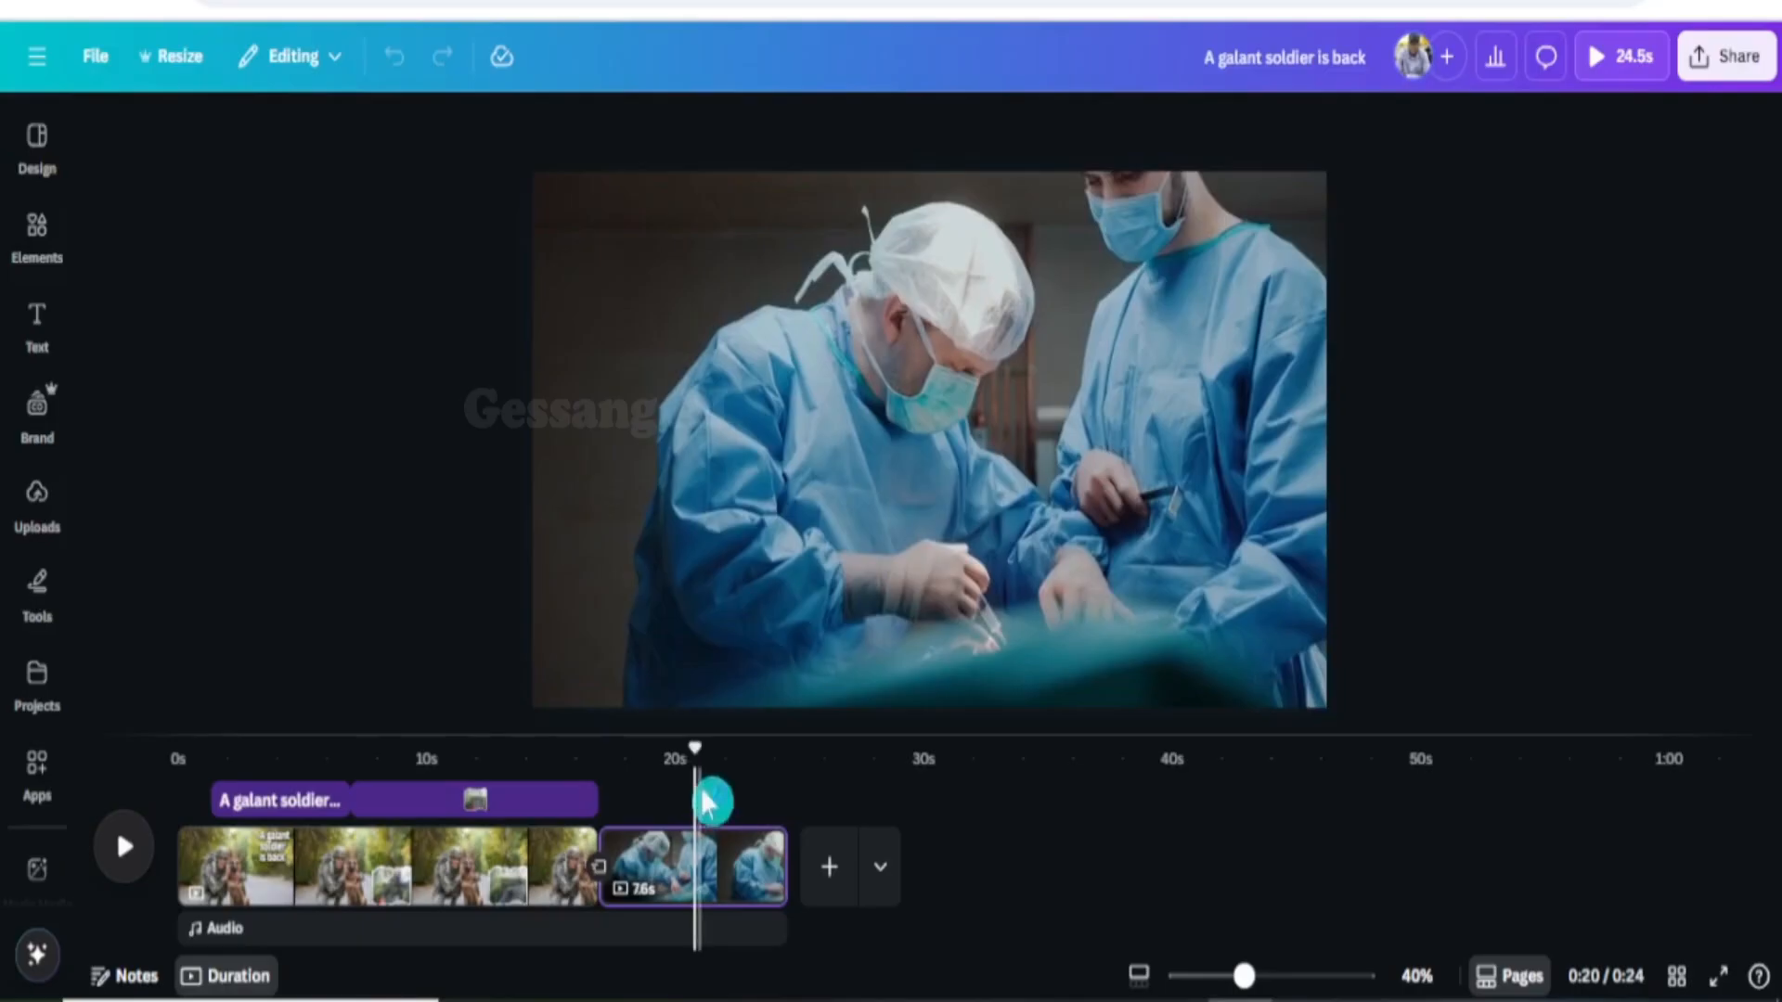
click(737, 792)
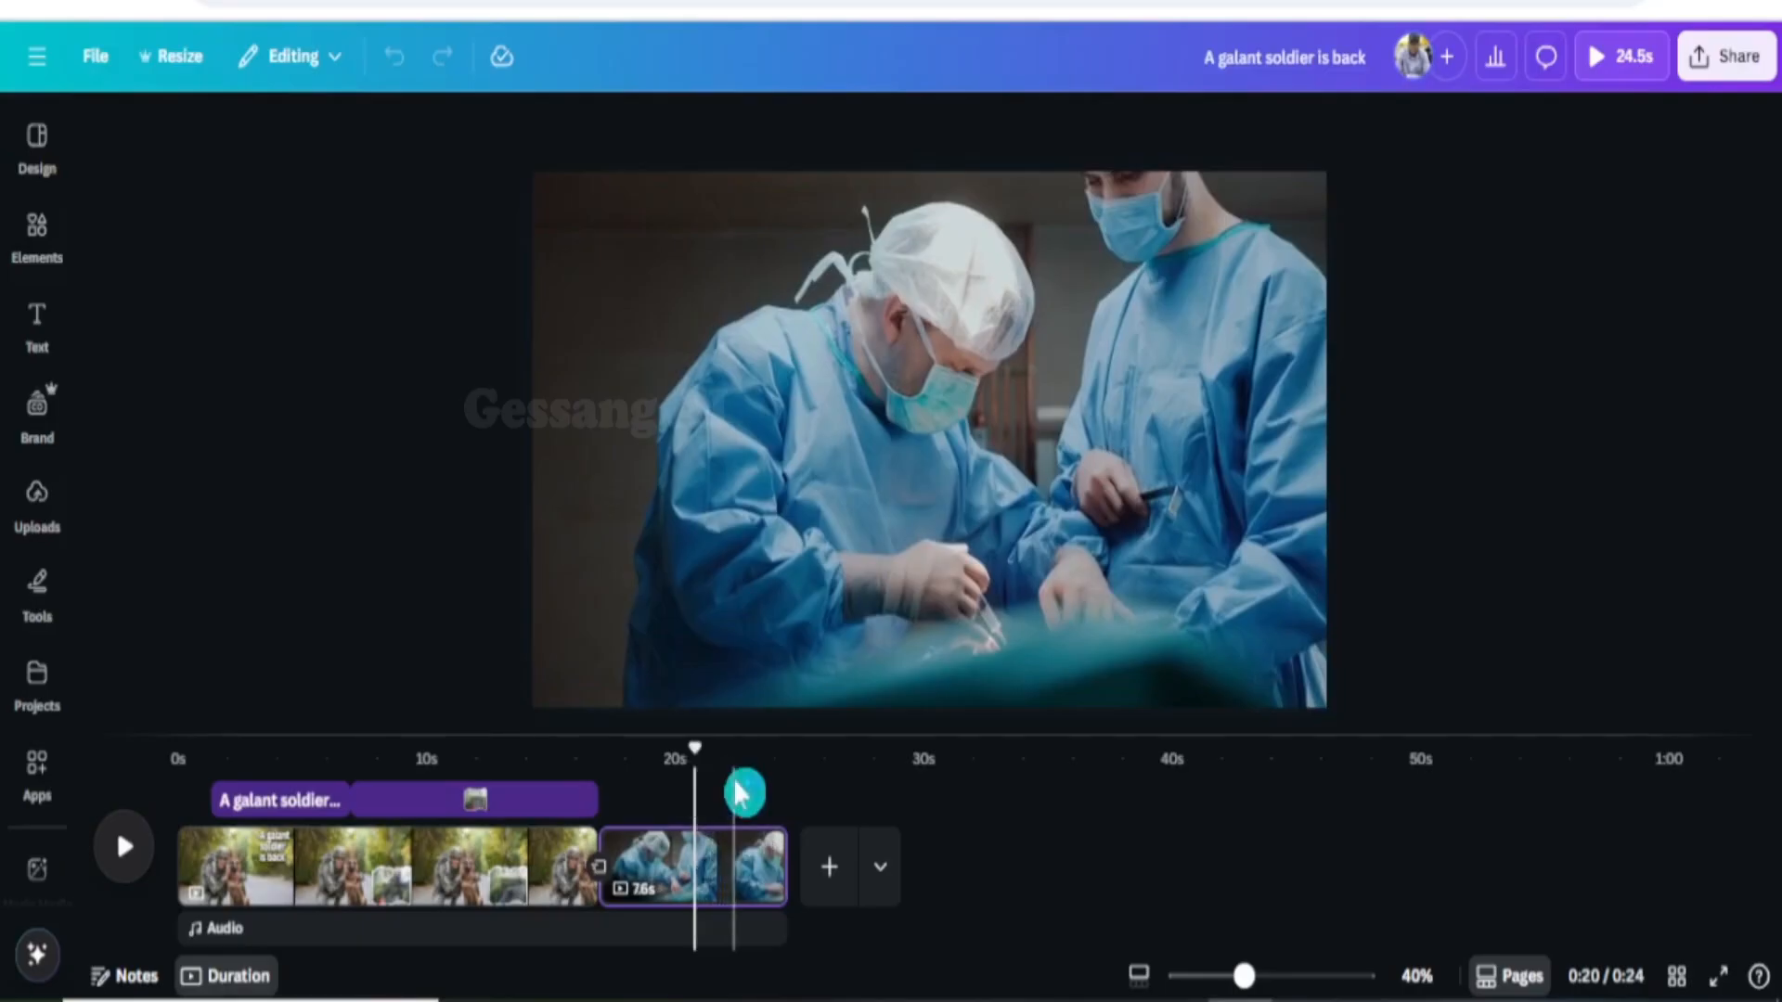
click(669, 789)
drag(668, 752, 619, 835)
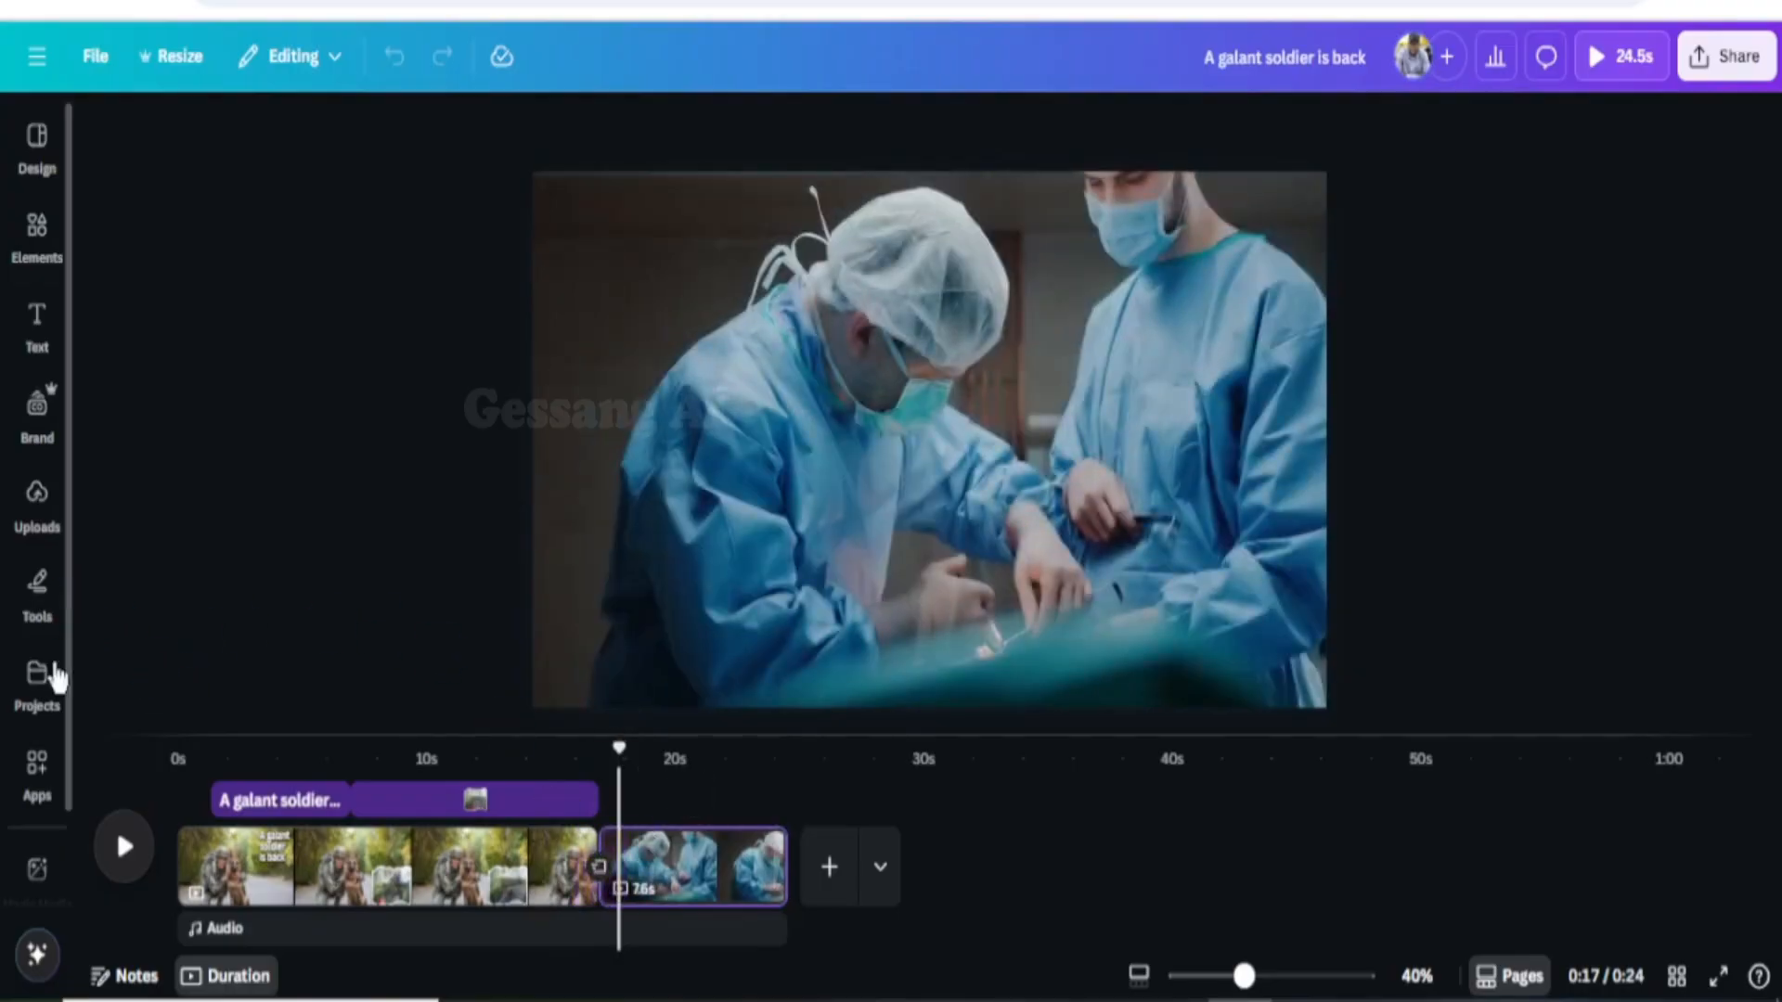
Examine the page animation options for the surgery page and view the page at its end
click(738, 870)
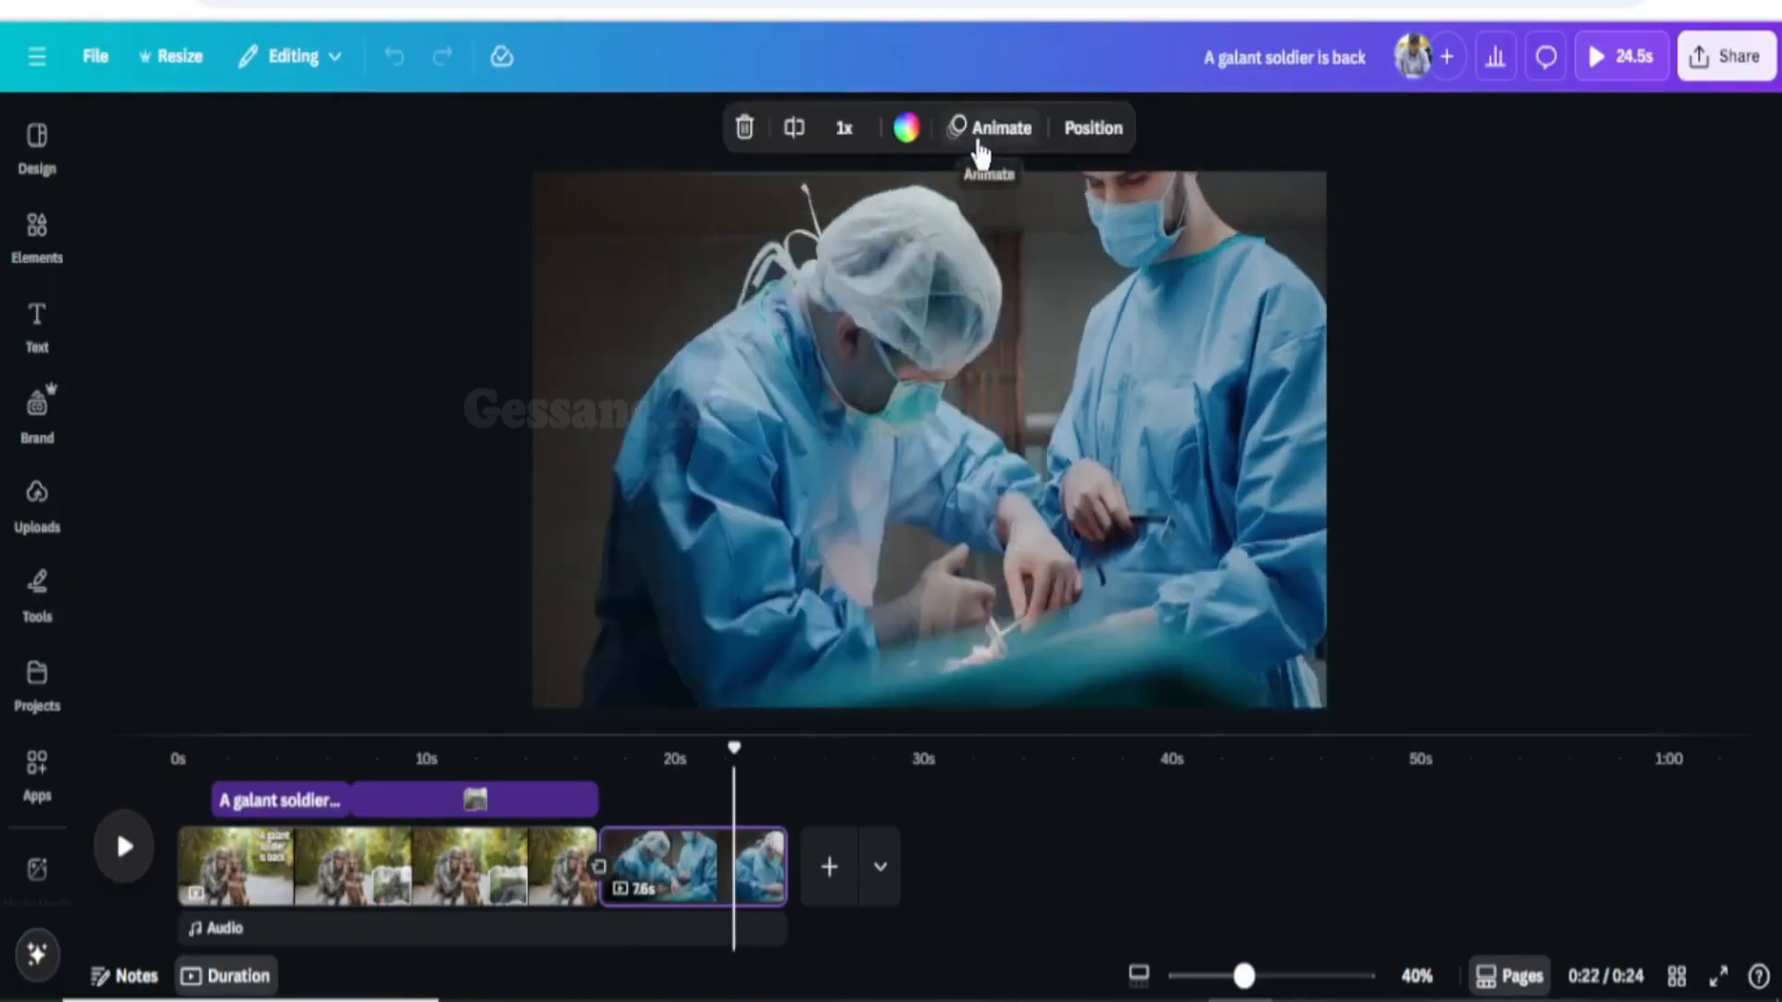
click(981, 149)
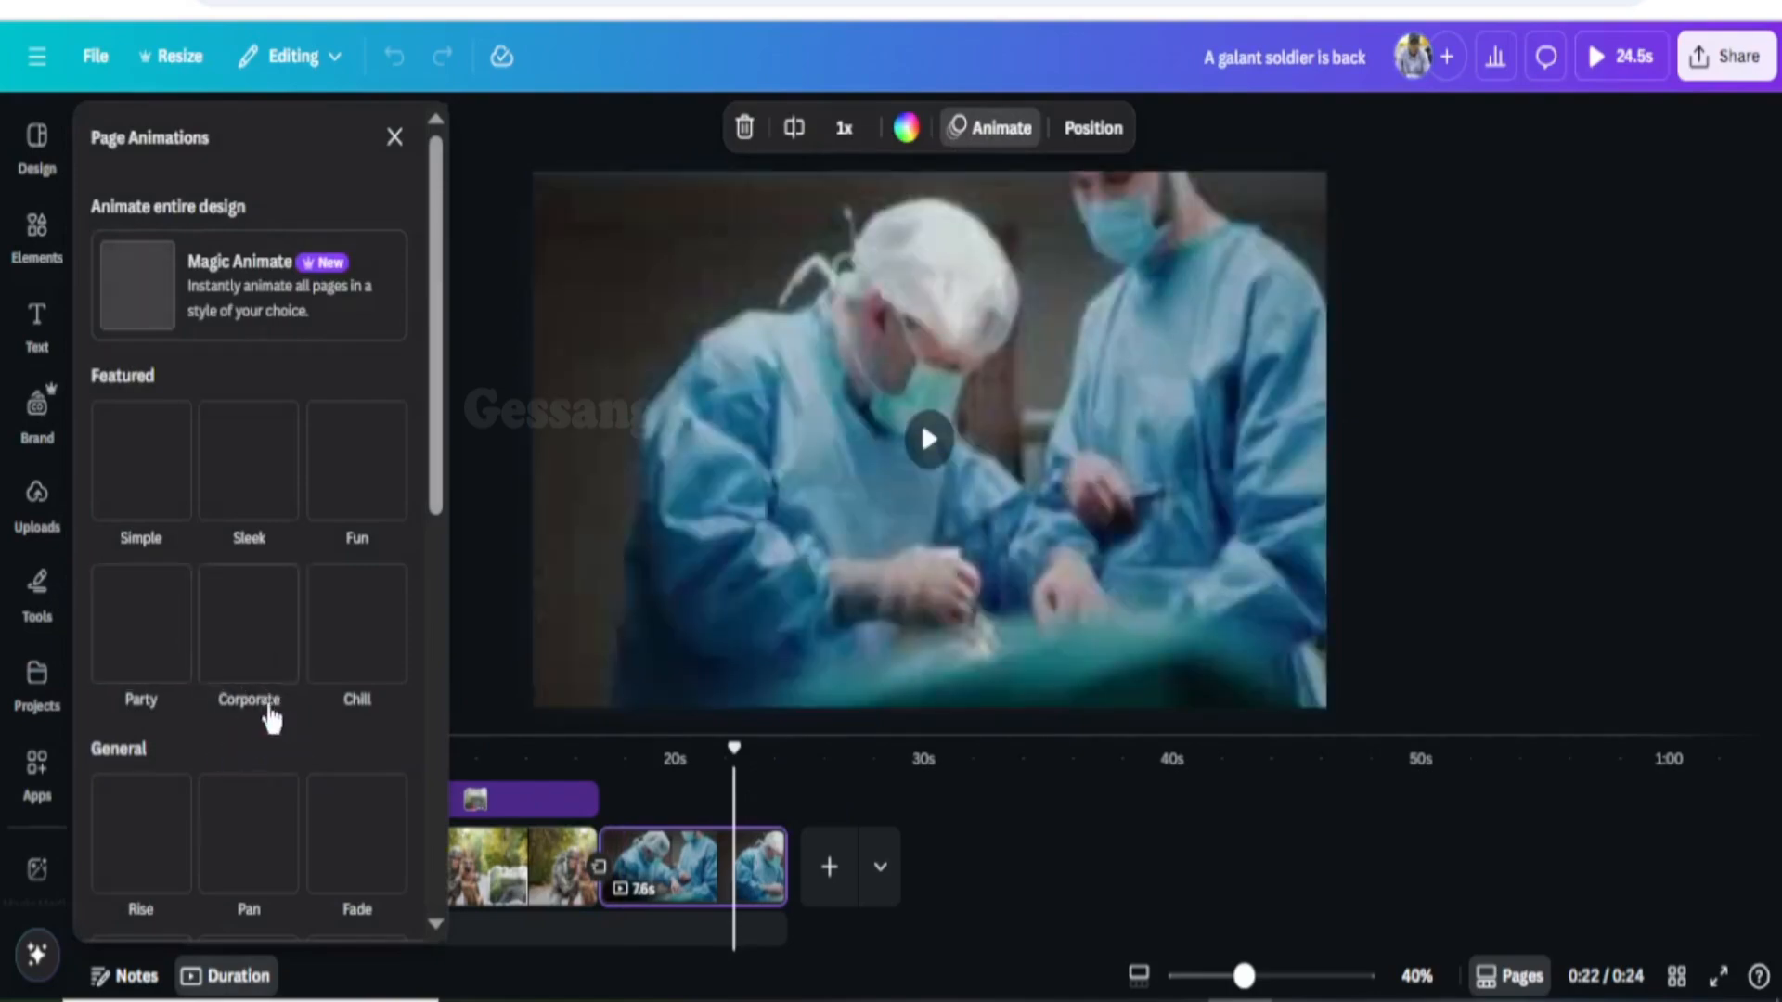
click(798, 785)
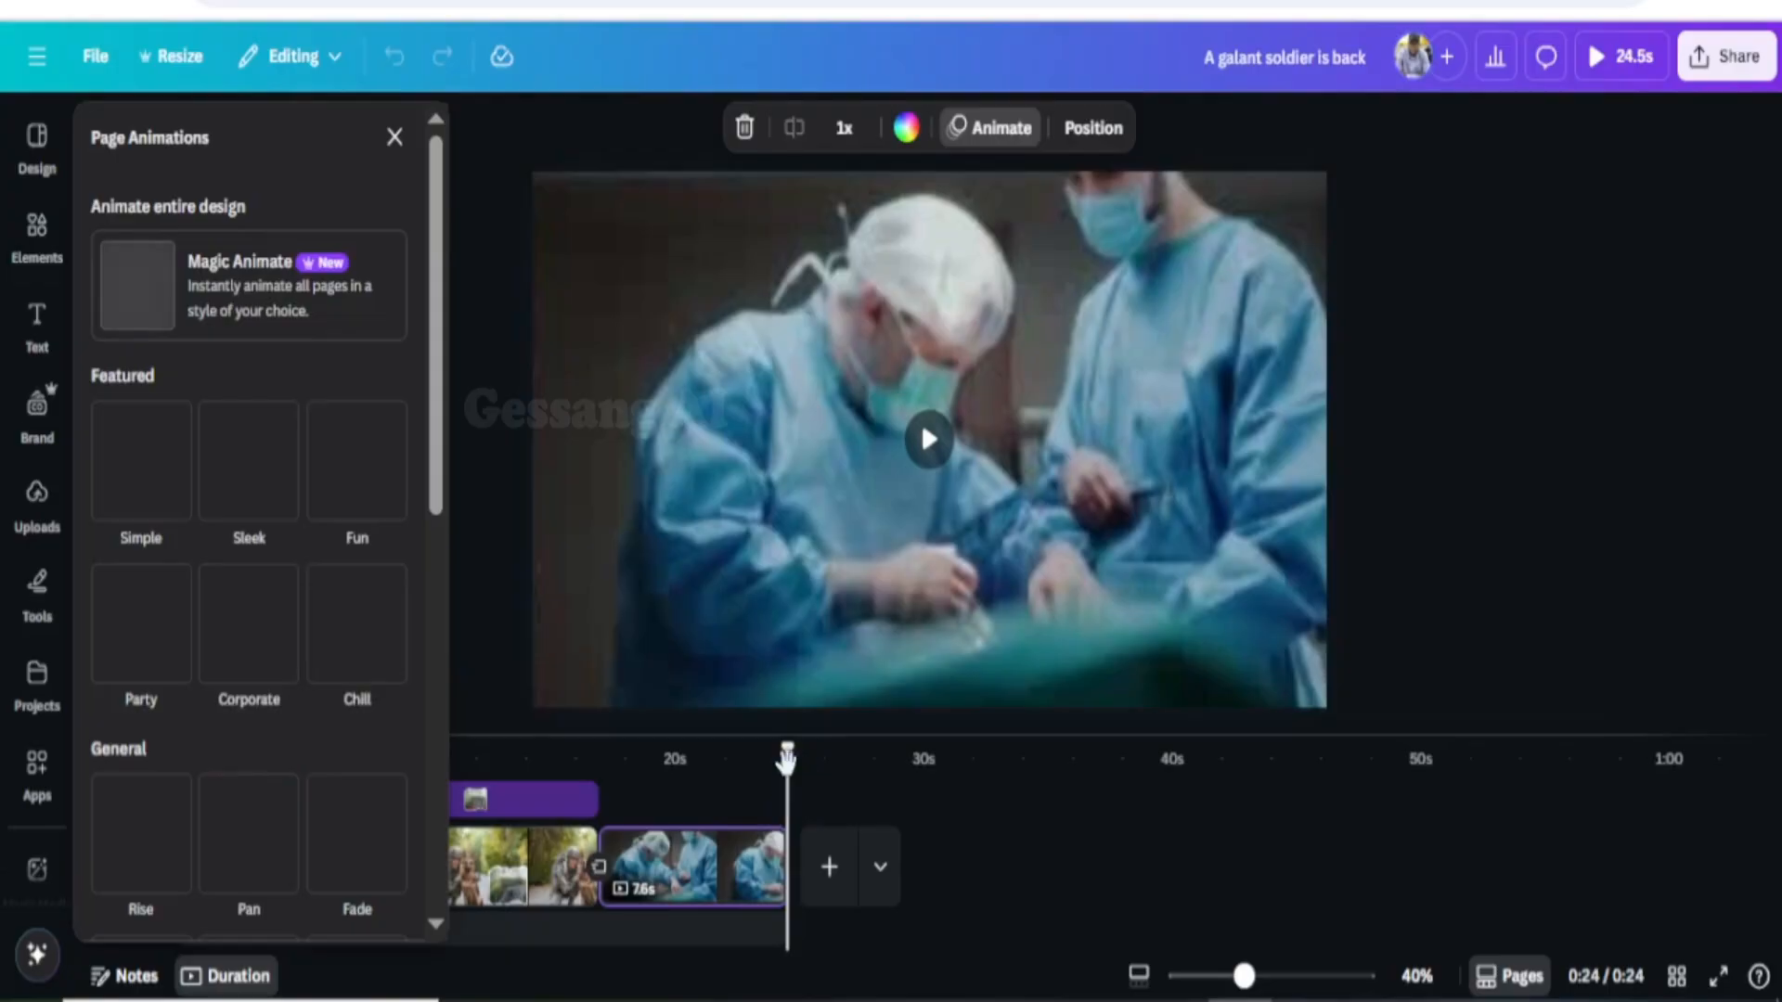
click(371, 591)
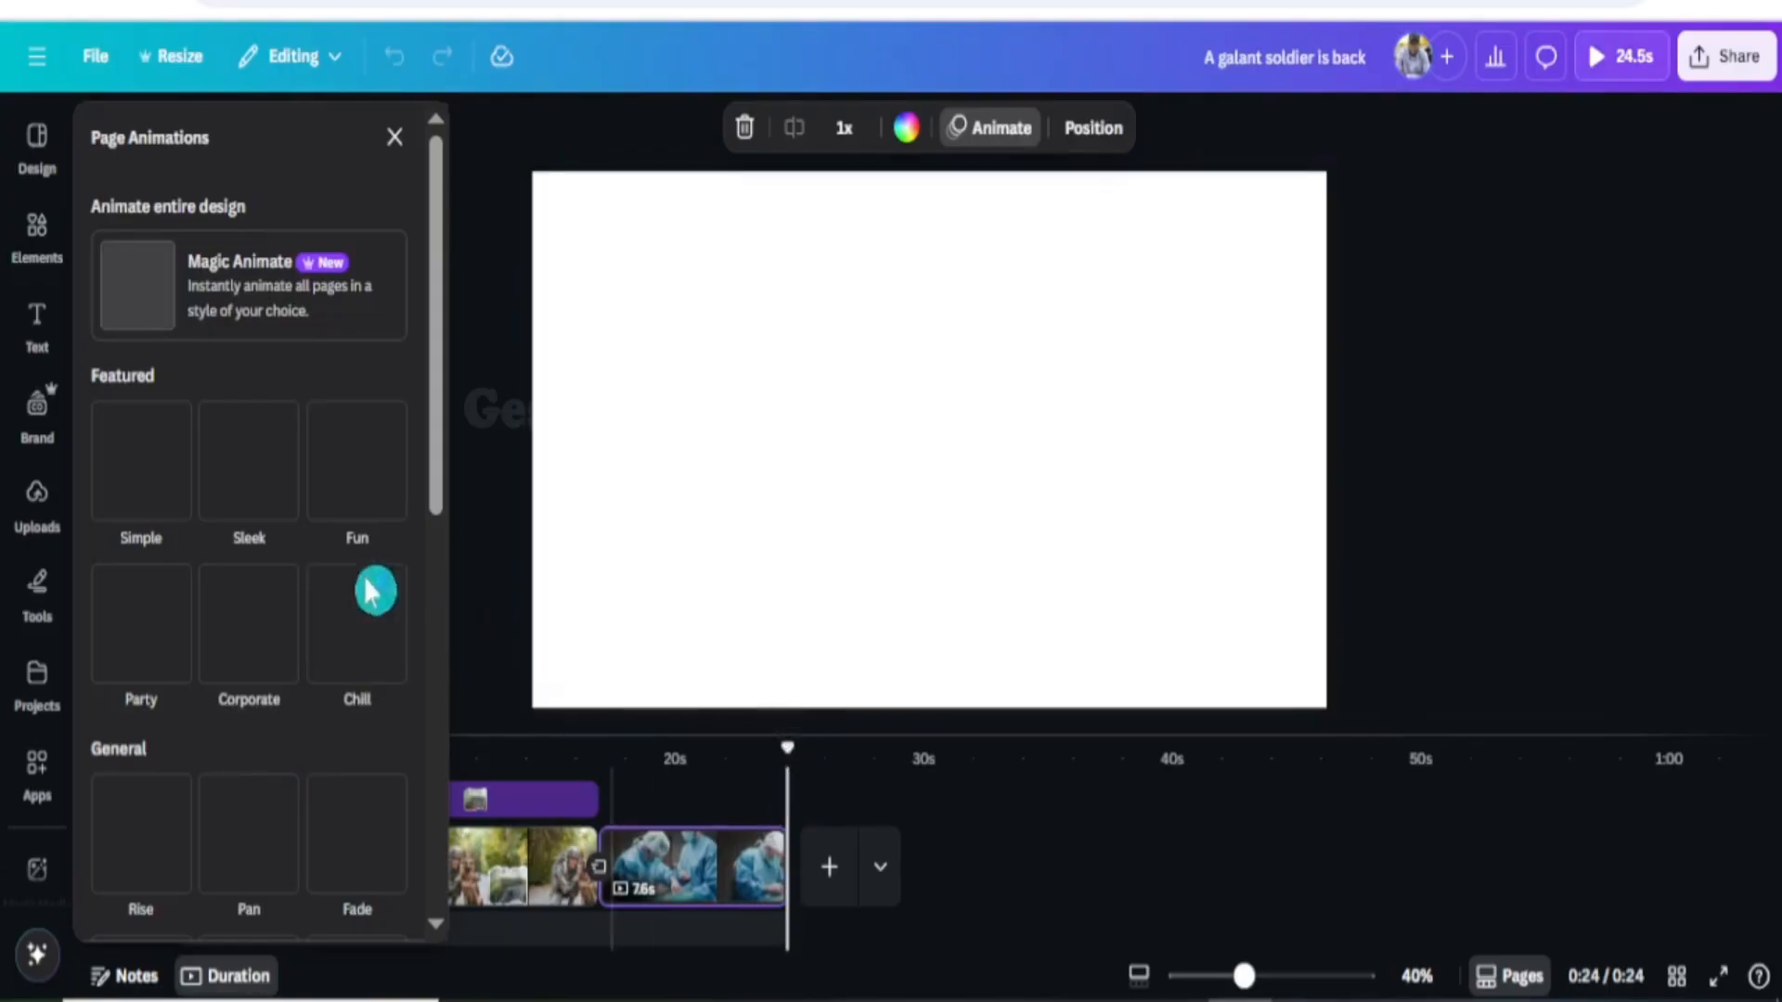
click(195, 705)
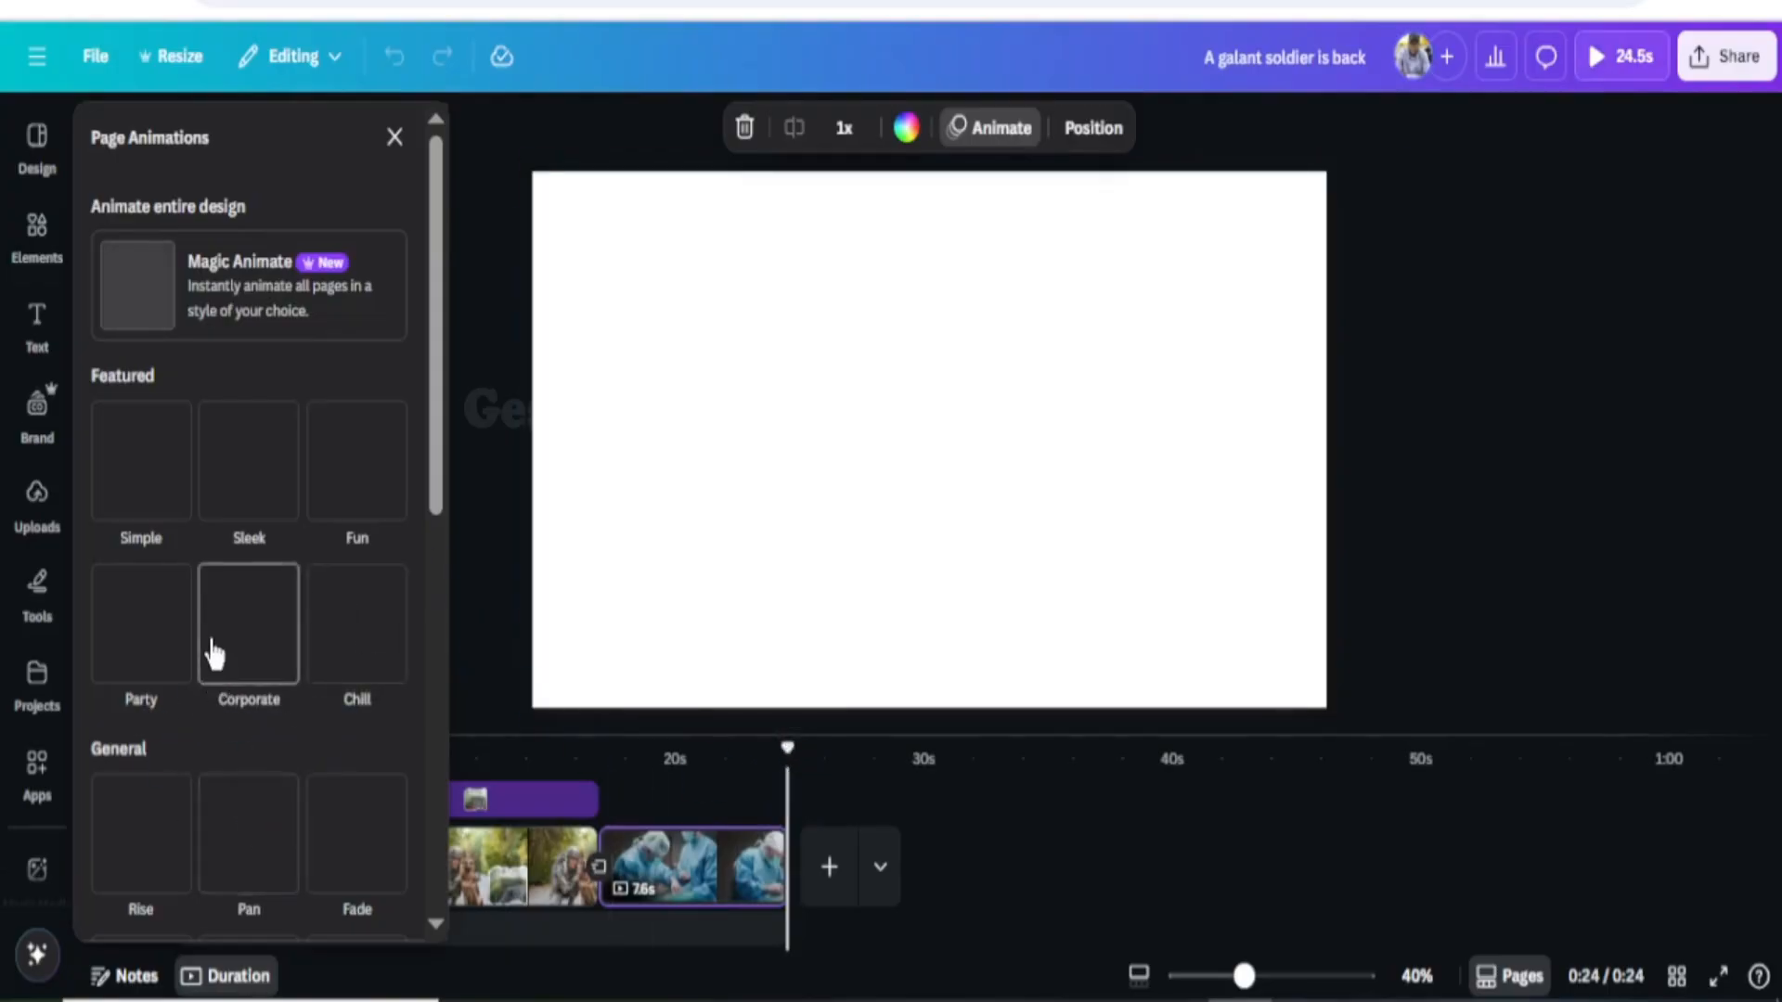
click(785, 726)
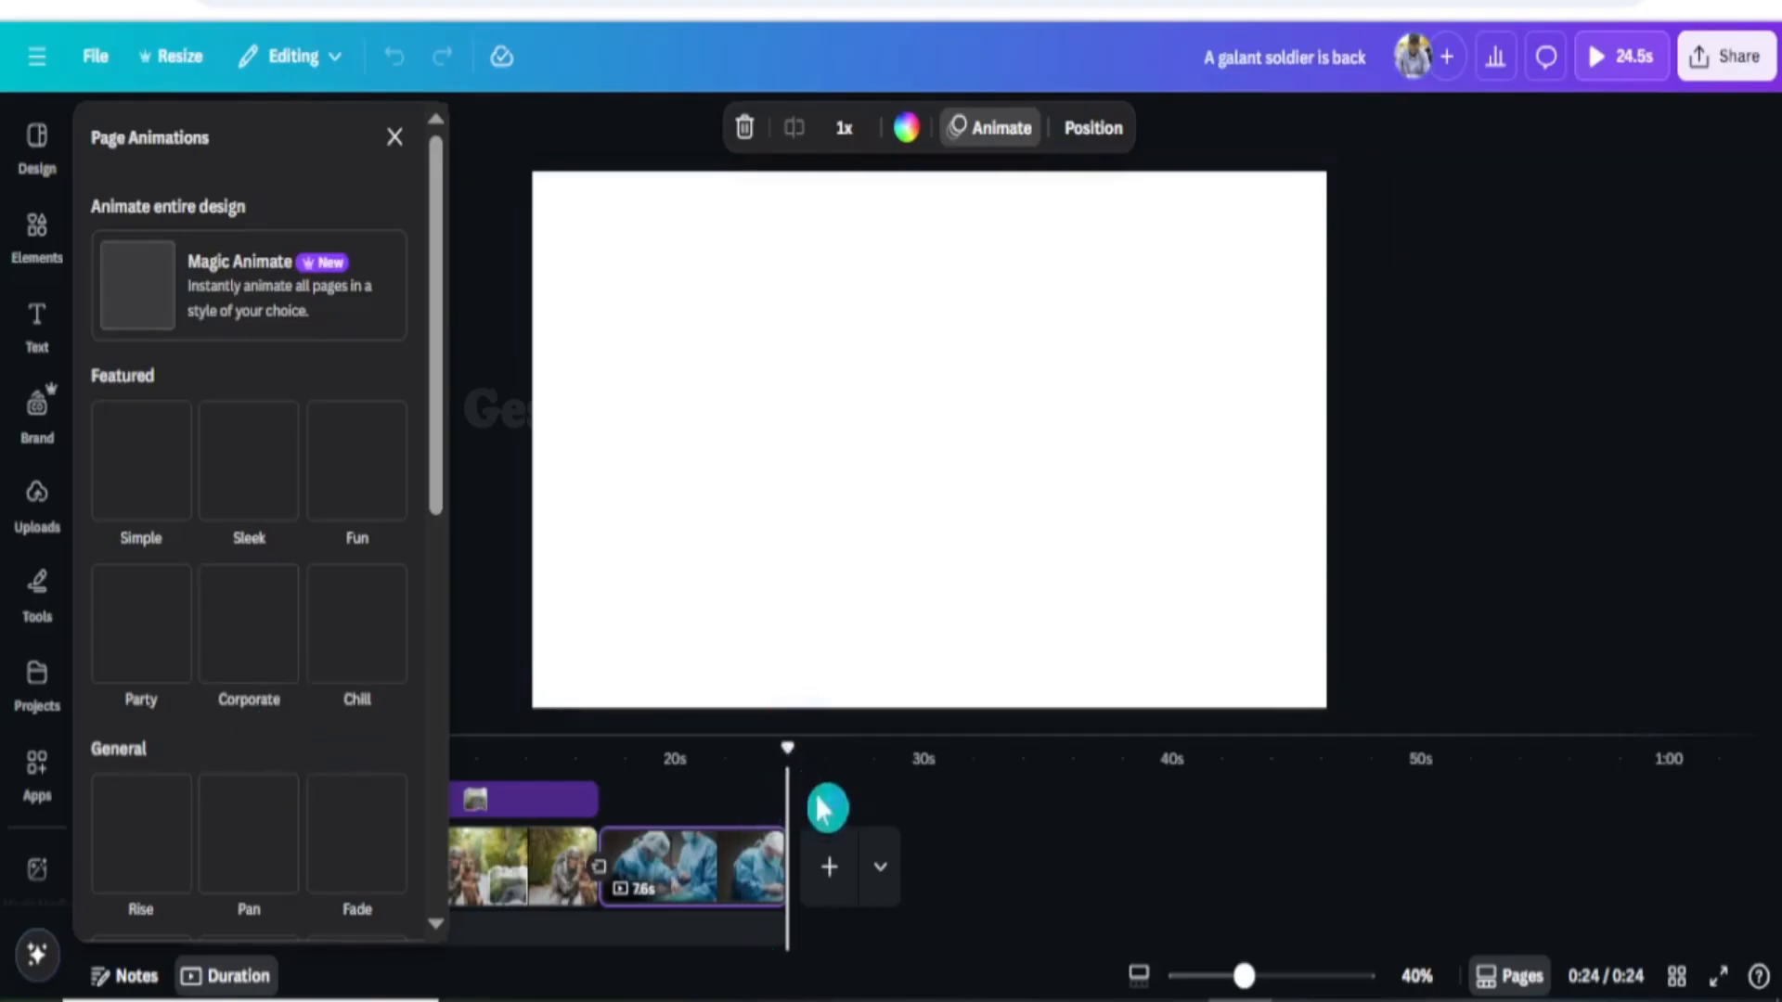
Add a third page after the surgery clip and fill it with the 30-second video of the soldier in a wheelchair
click(829, 868)
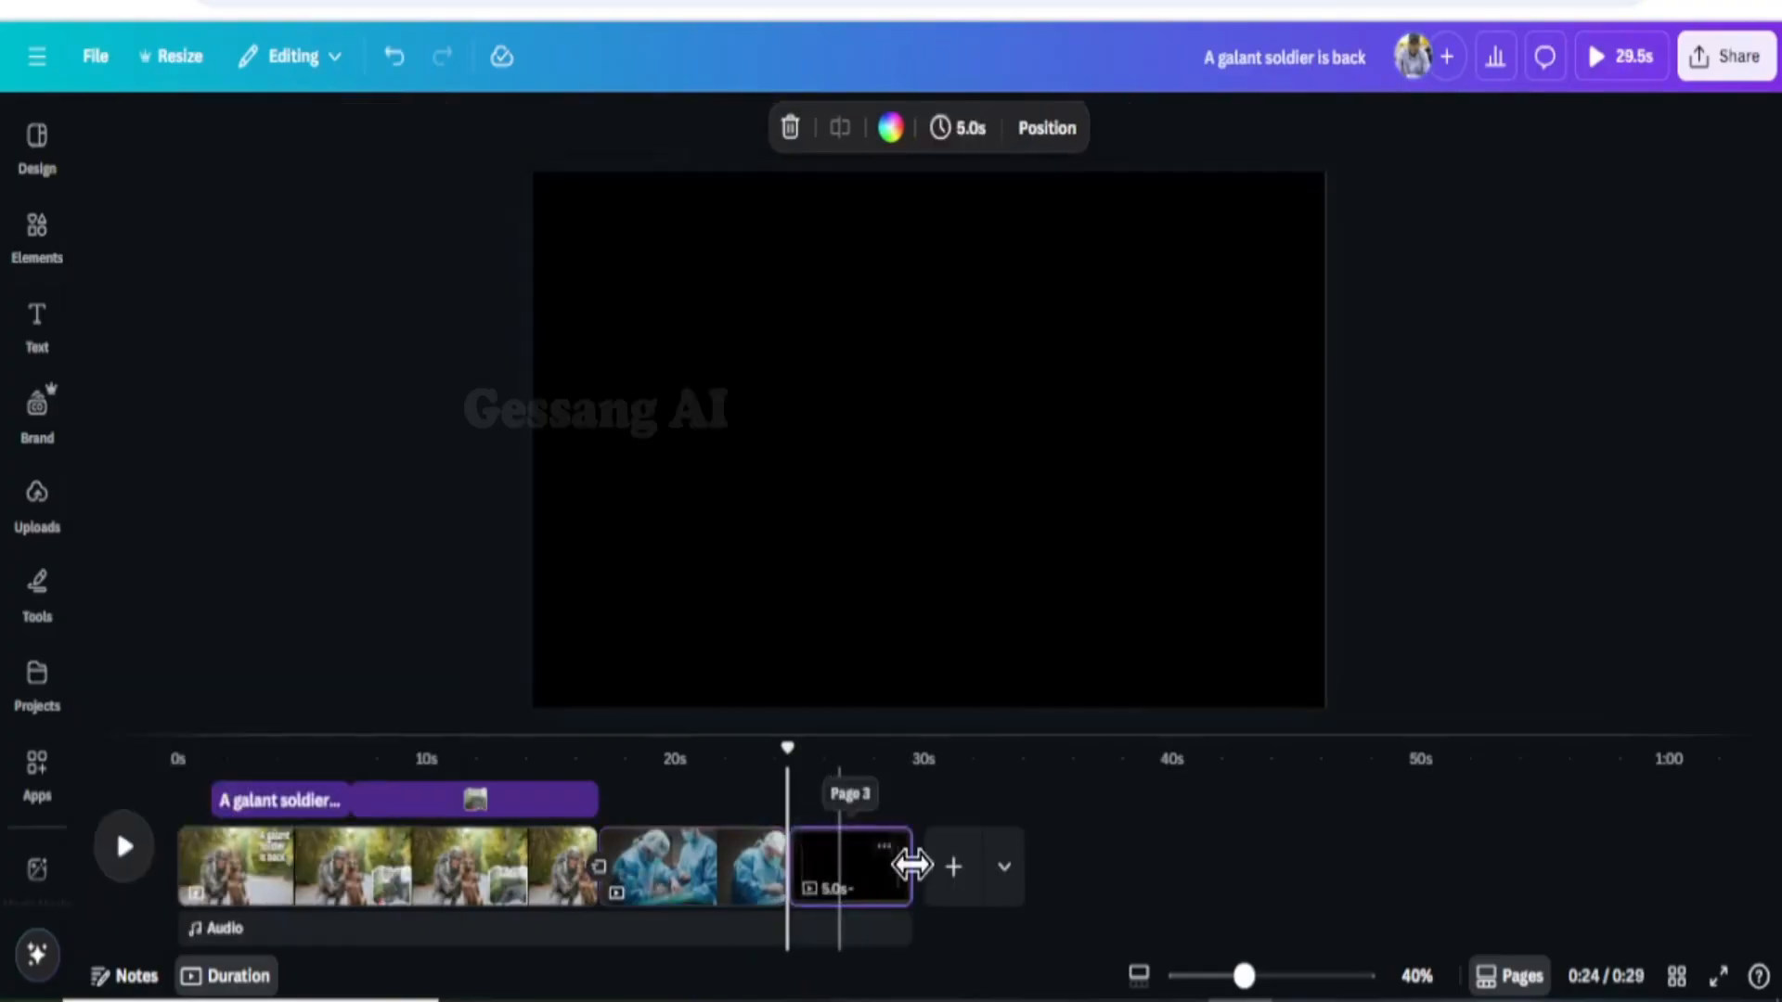
click(33, 274)
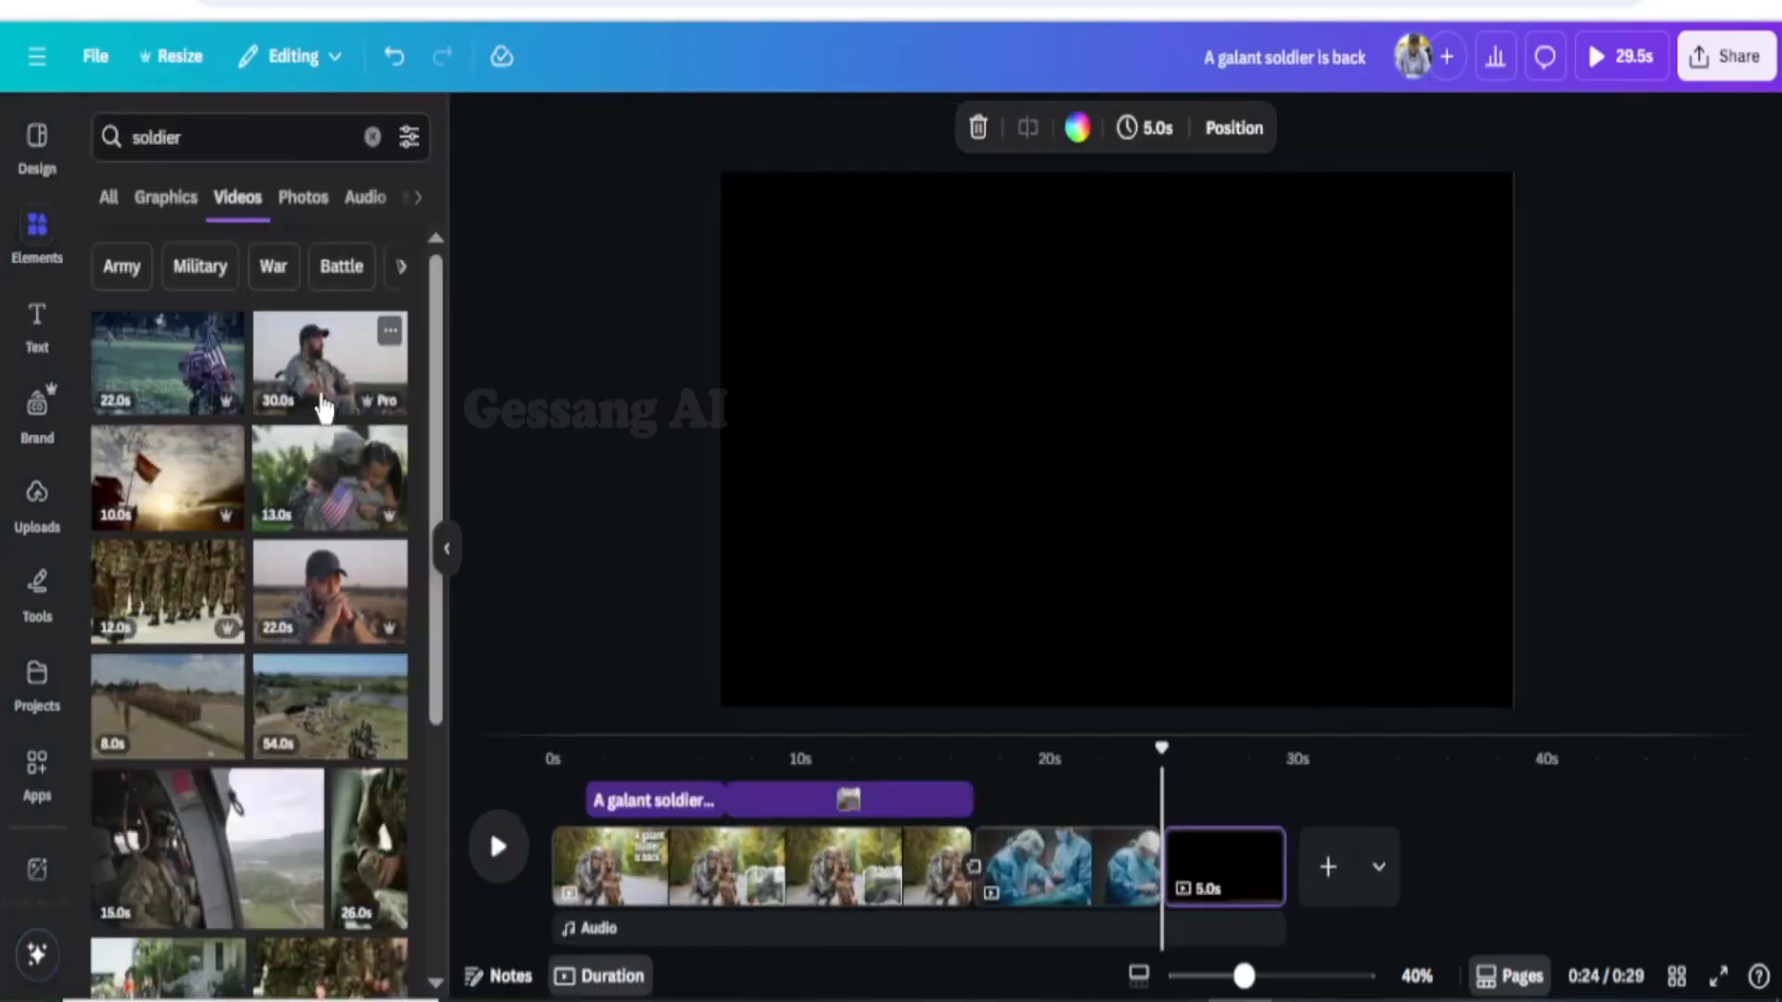
click(318, 399)
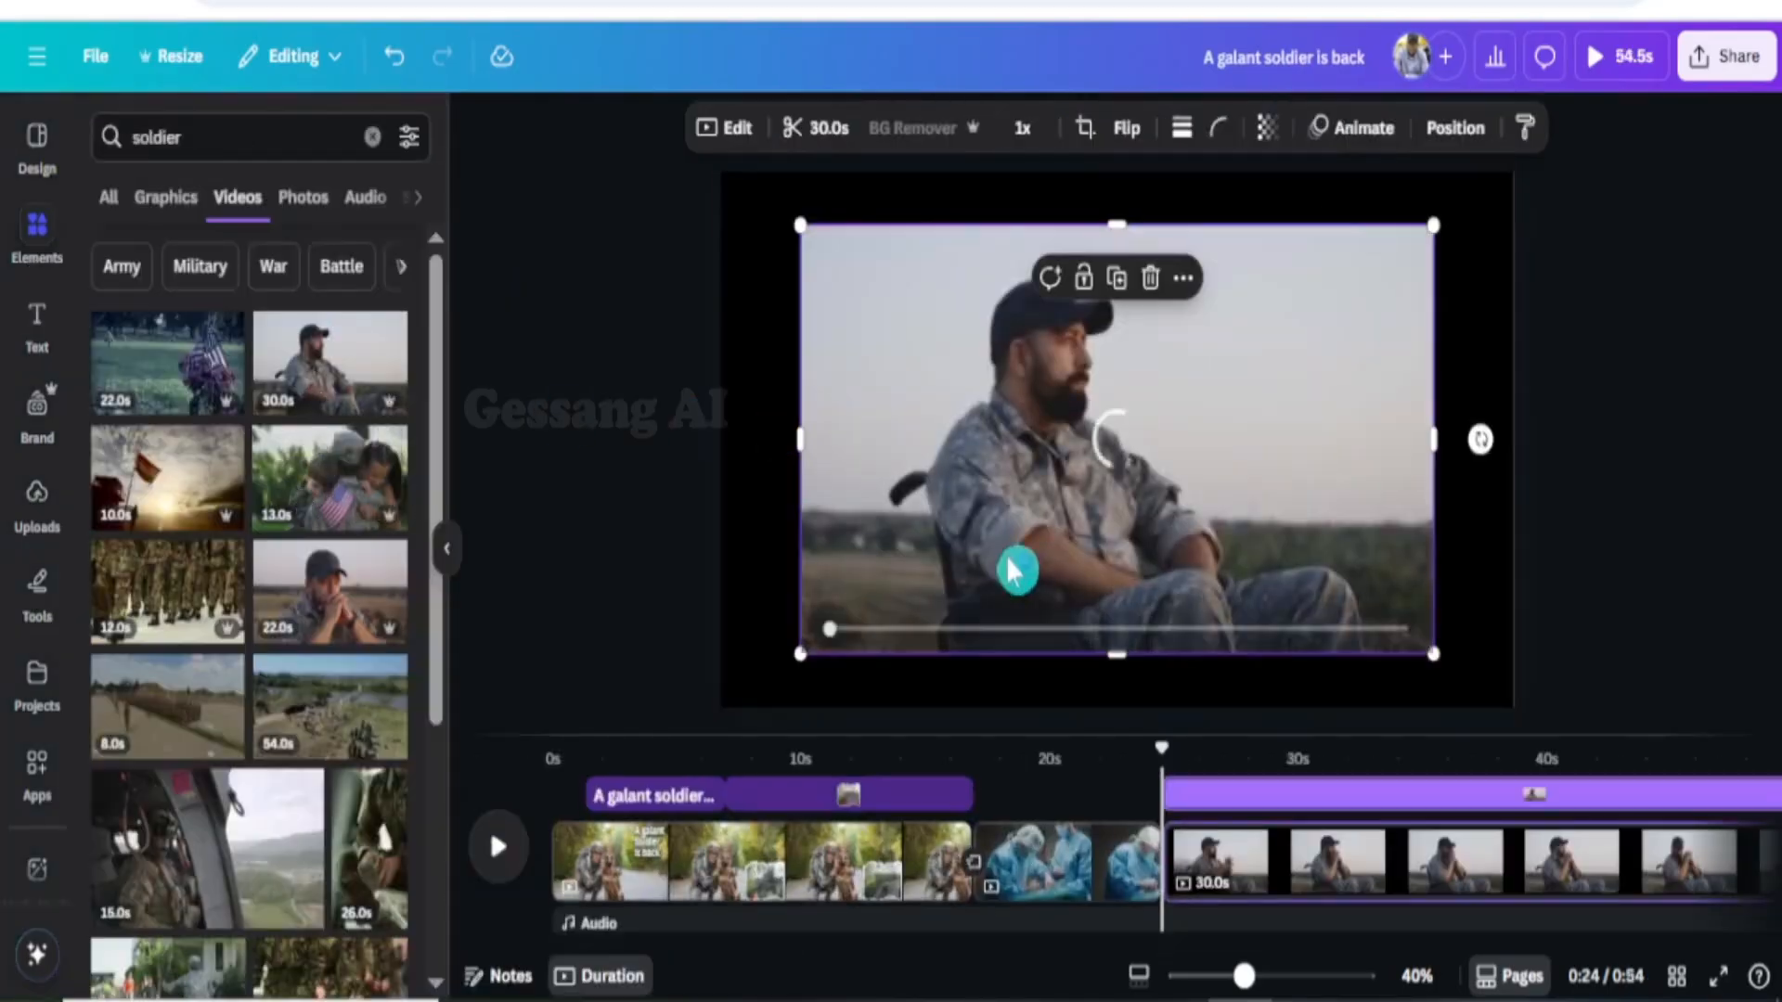
drag(799, 653, 721, 707)
drag(1434, 224, 1512, 171)
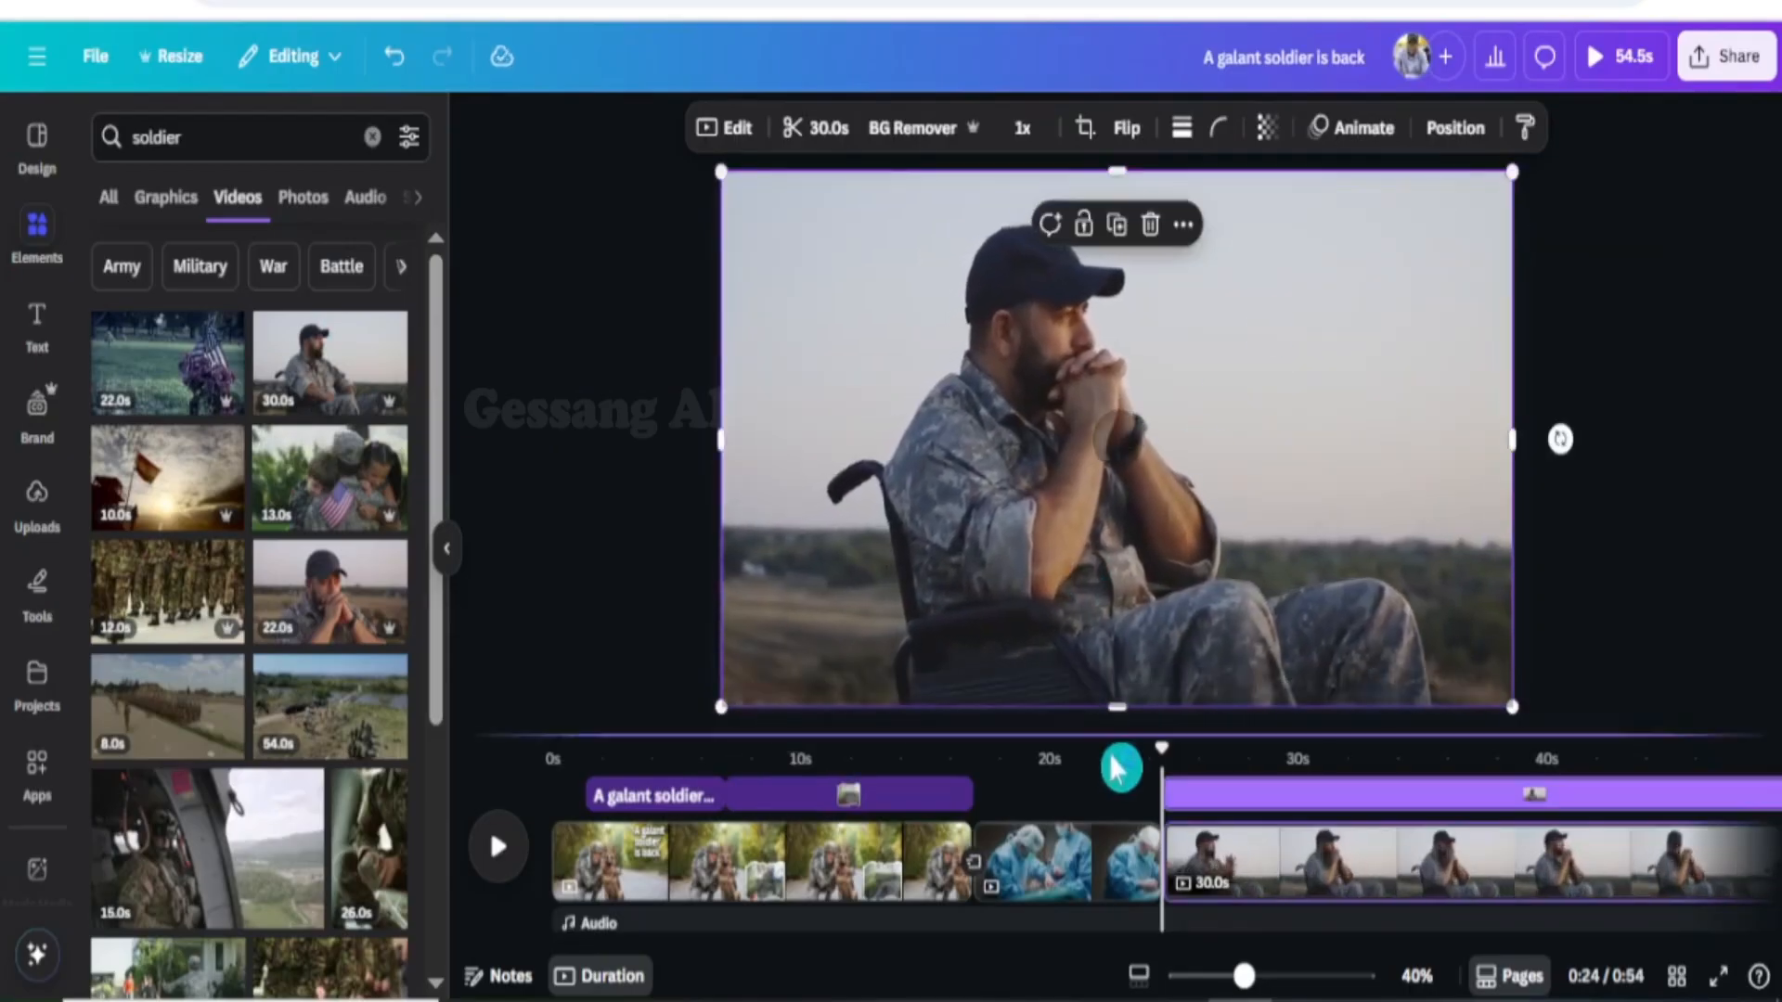
Split the wheelchair soldier page at about 0:40 and shrink the second part's video to less than half the page width near the center
drag(1160, 782, 1211, 769)
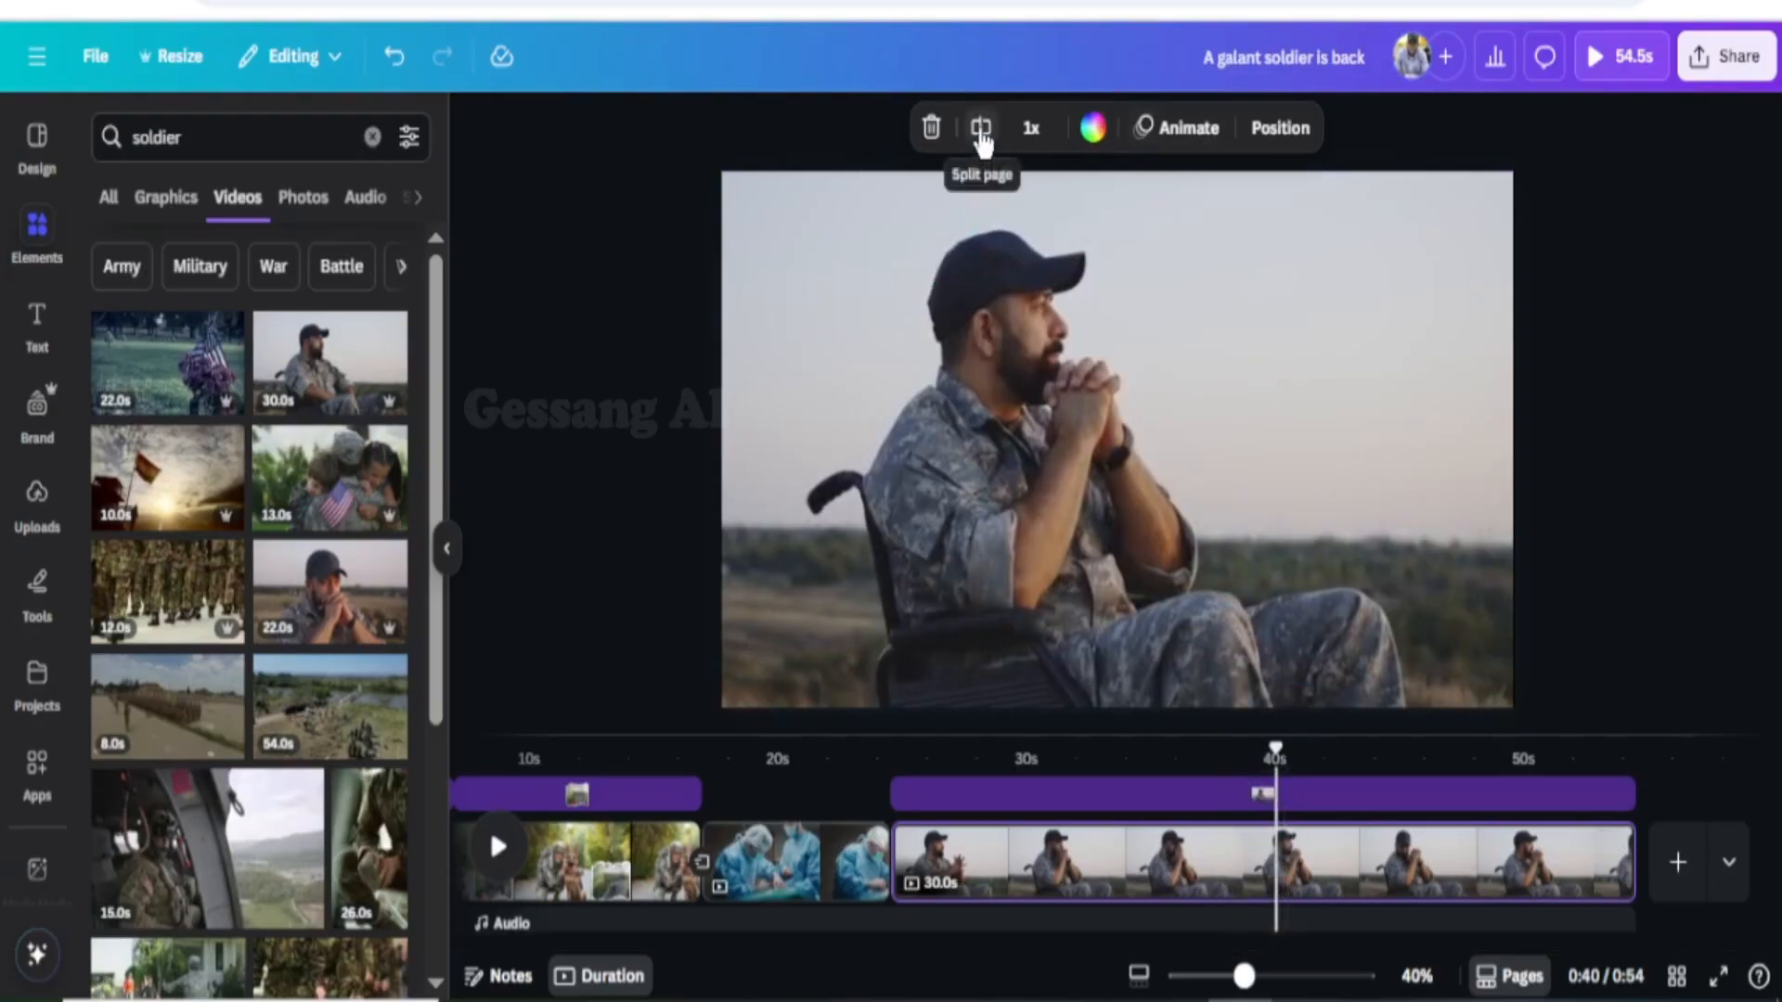
click(982, 135)
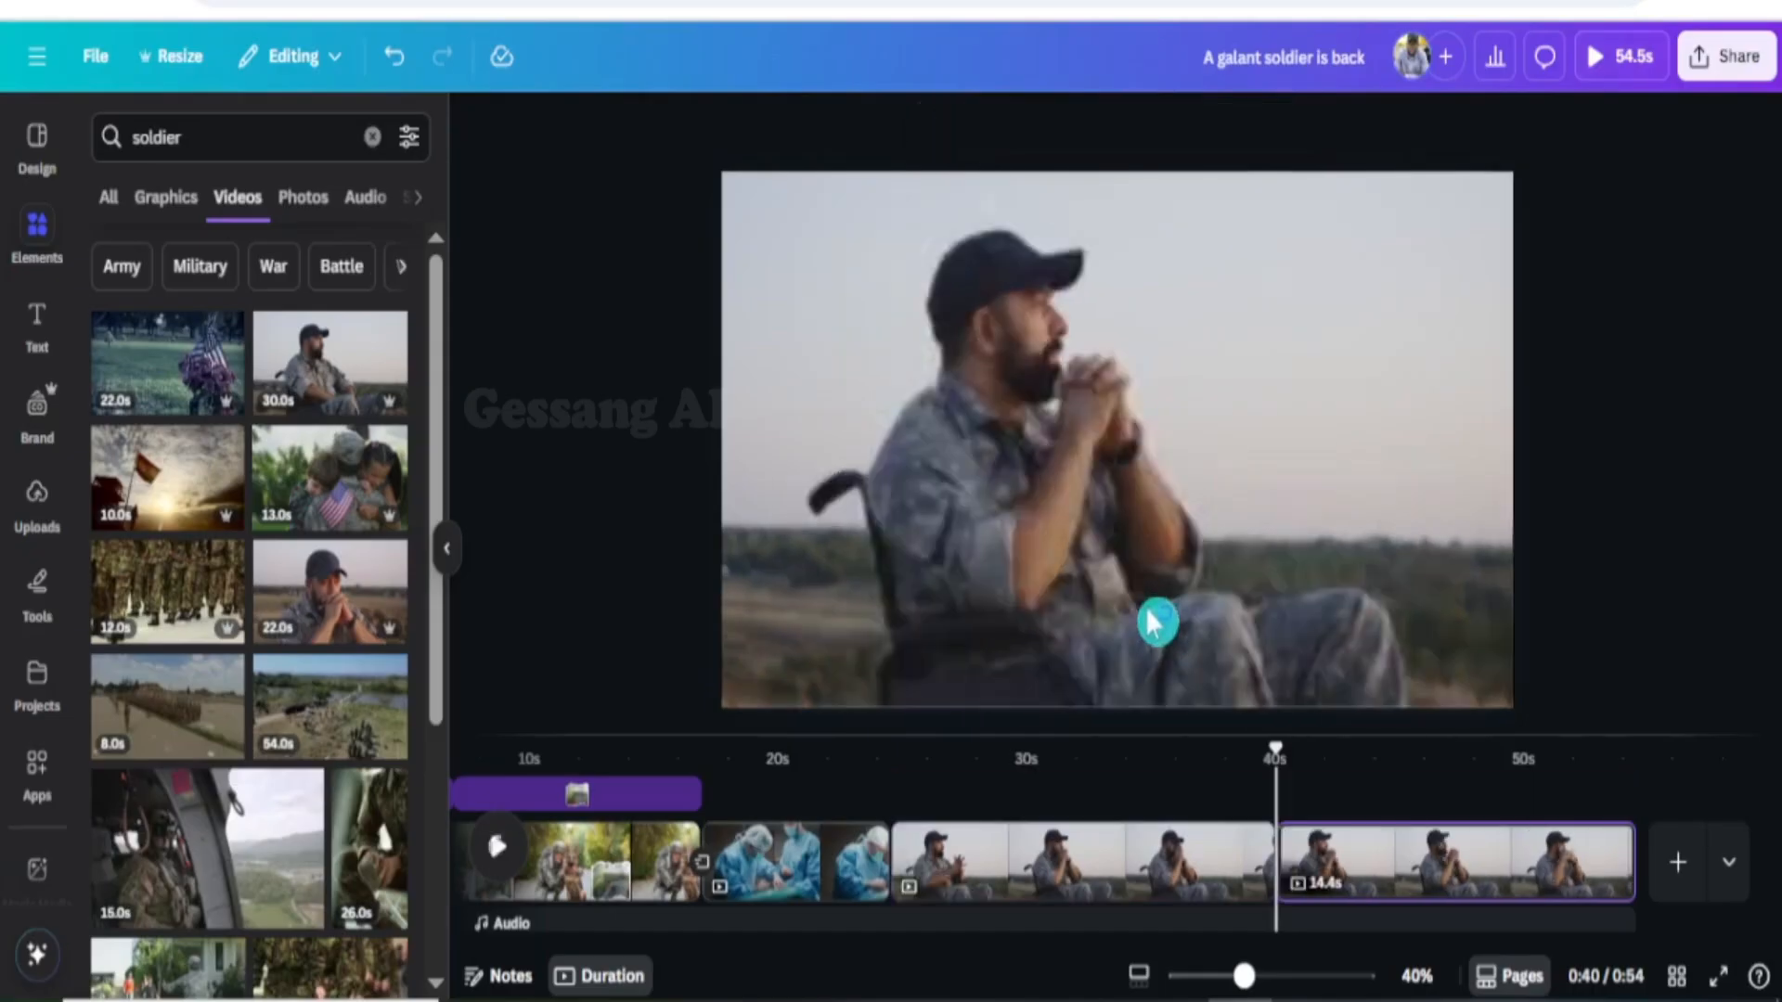
click(1336, 849)
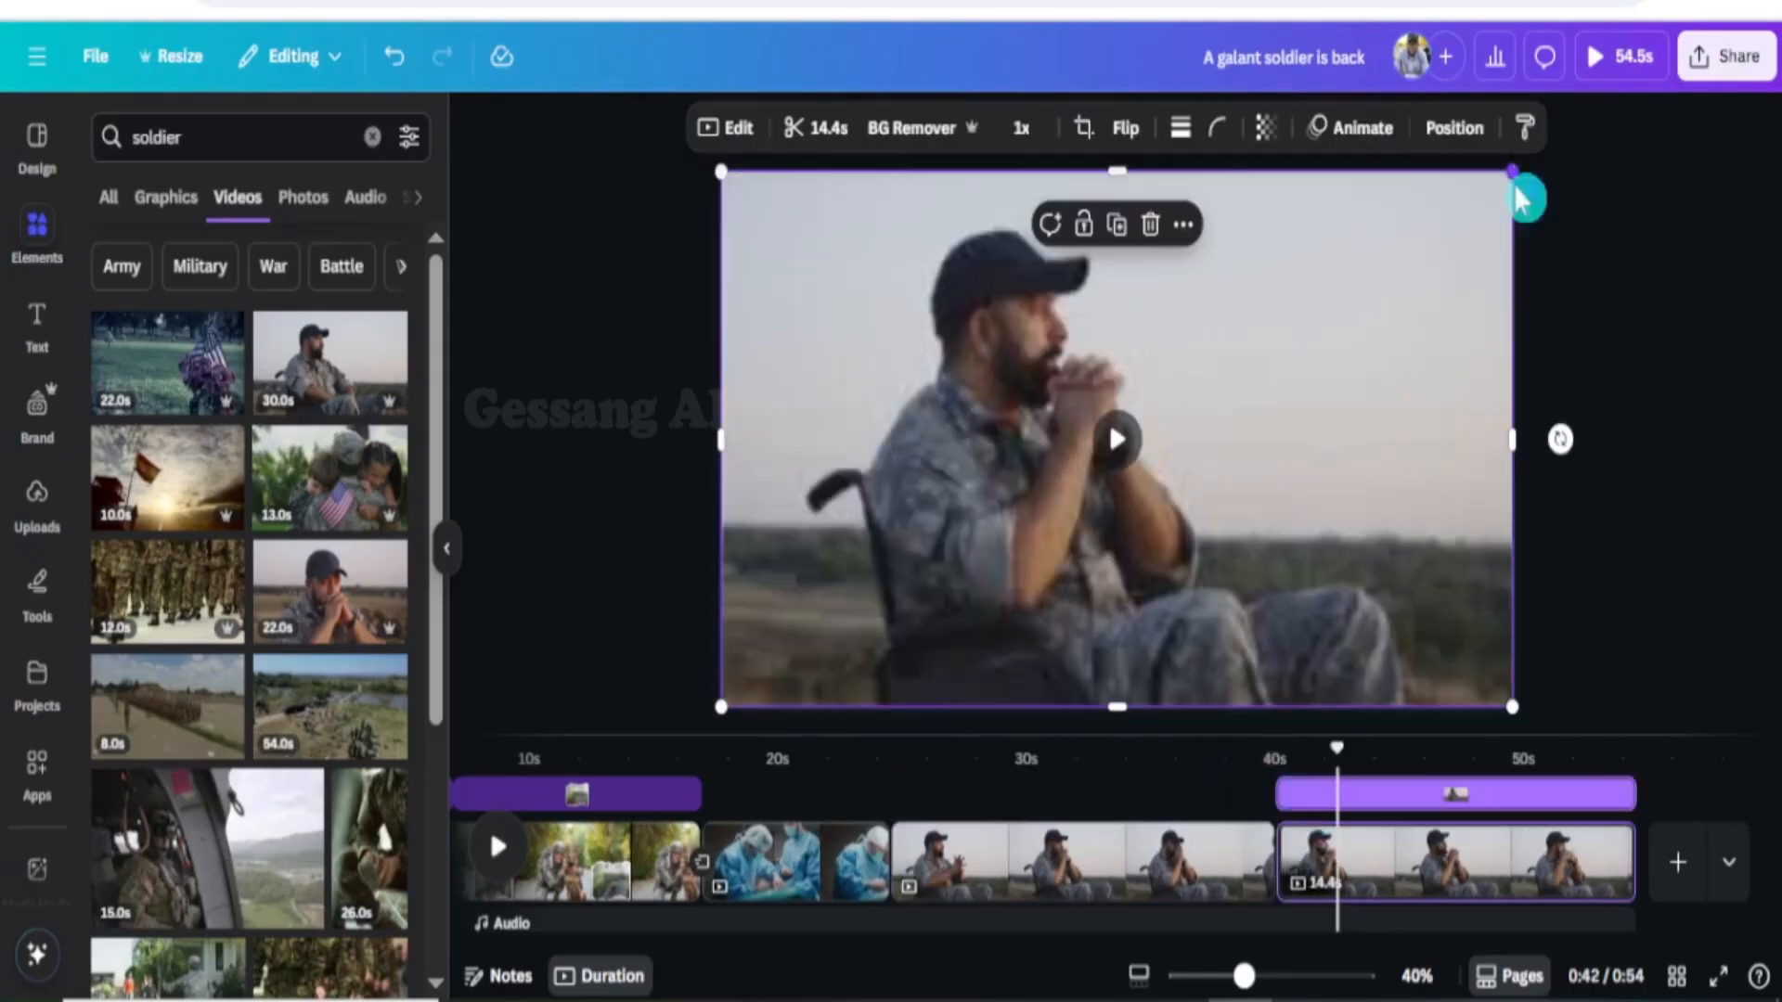
drag(1520, 197, 1327, 325)
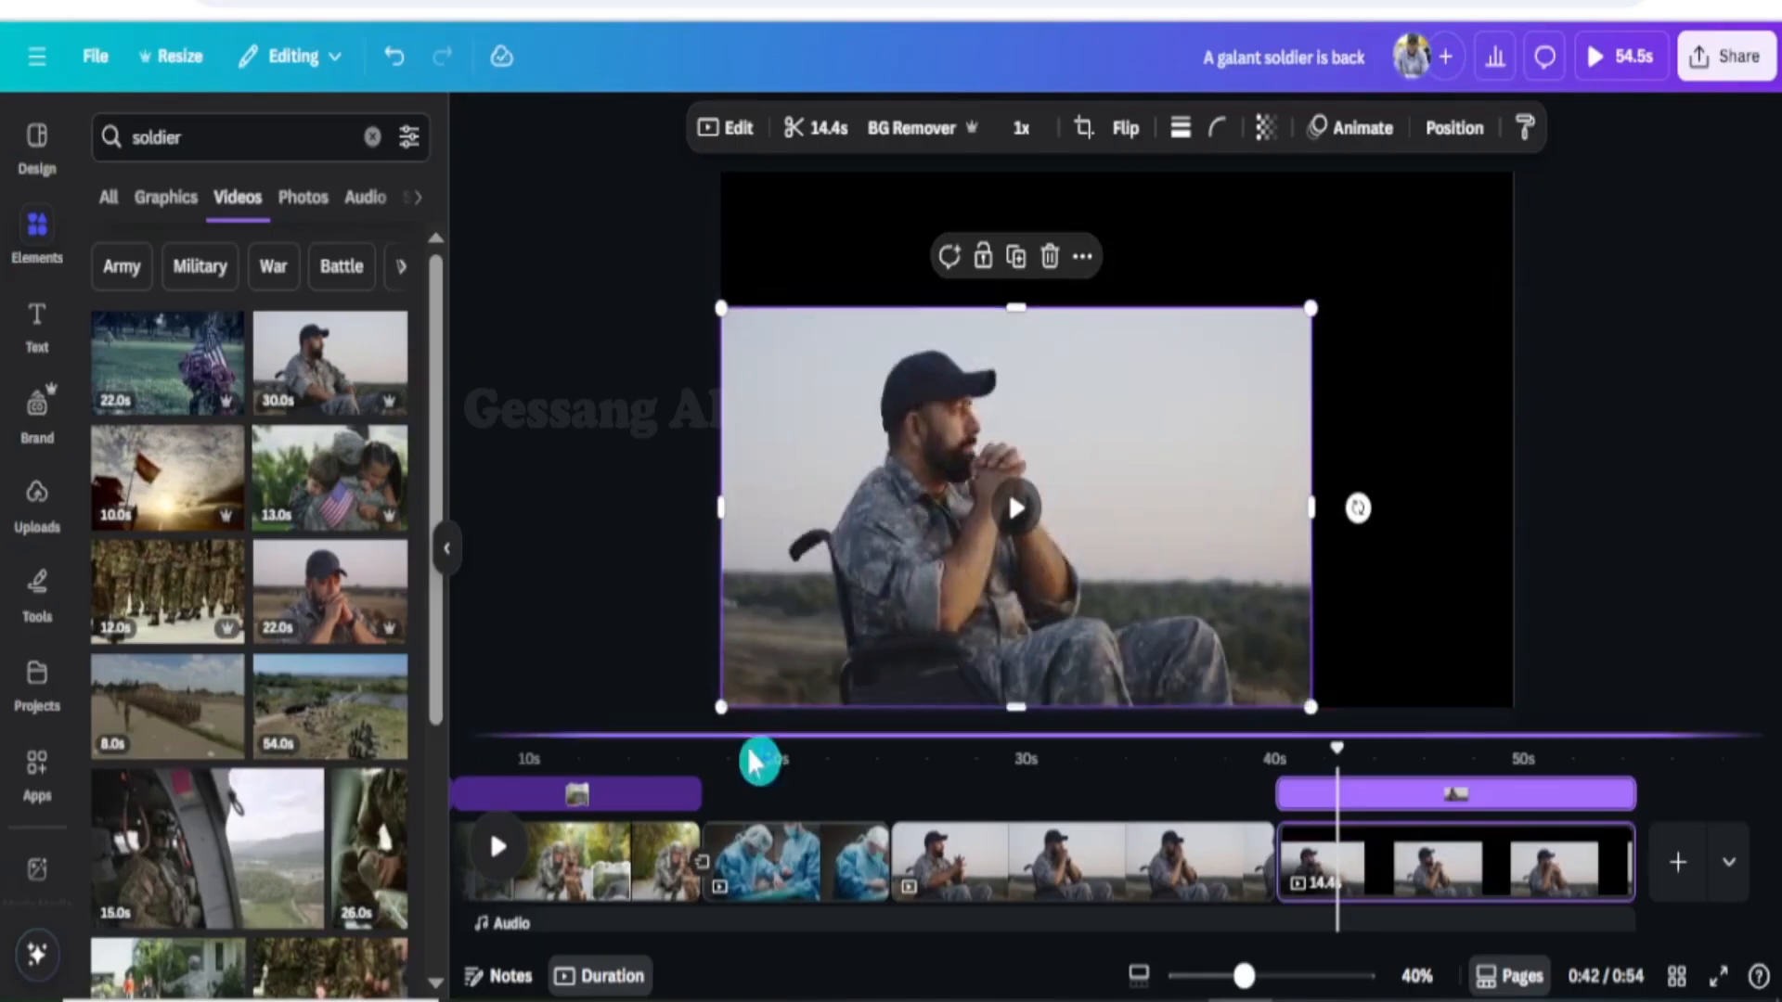
drag(725, 708, 912, 603)
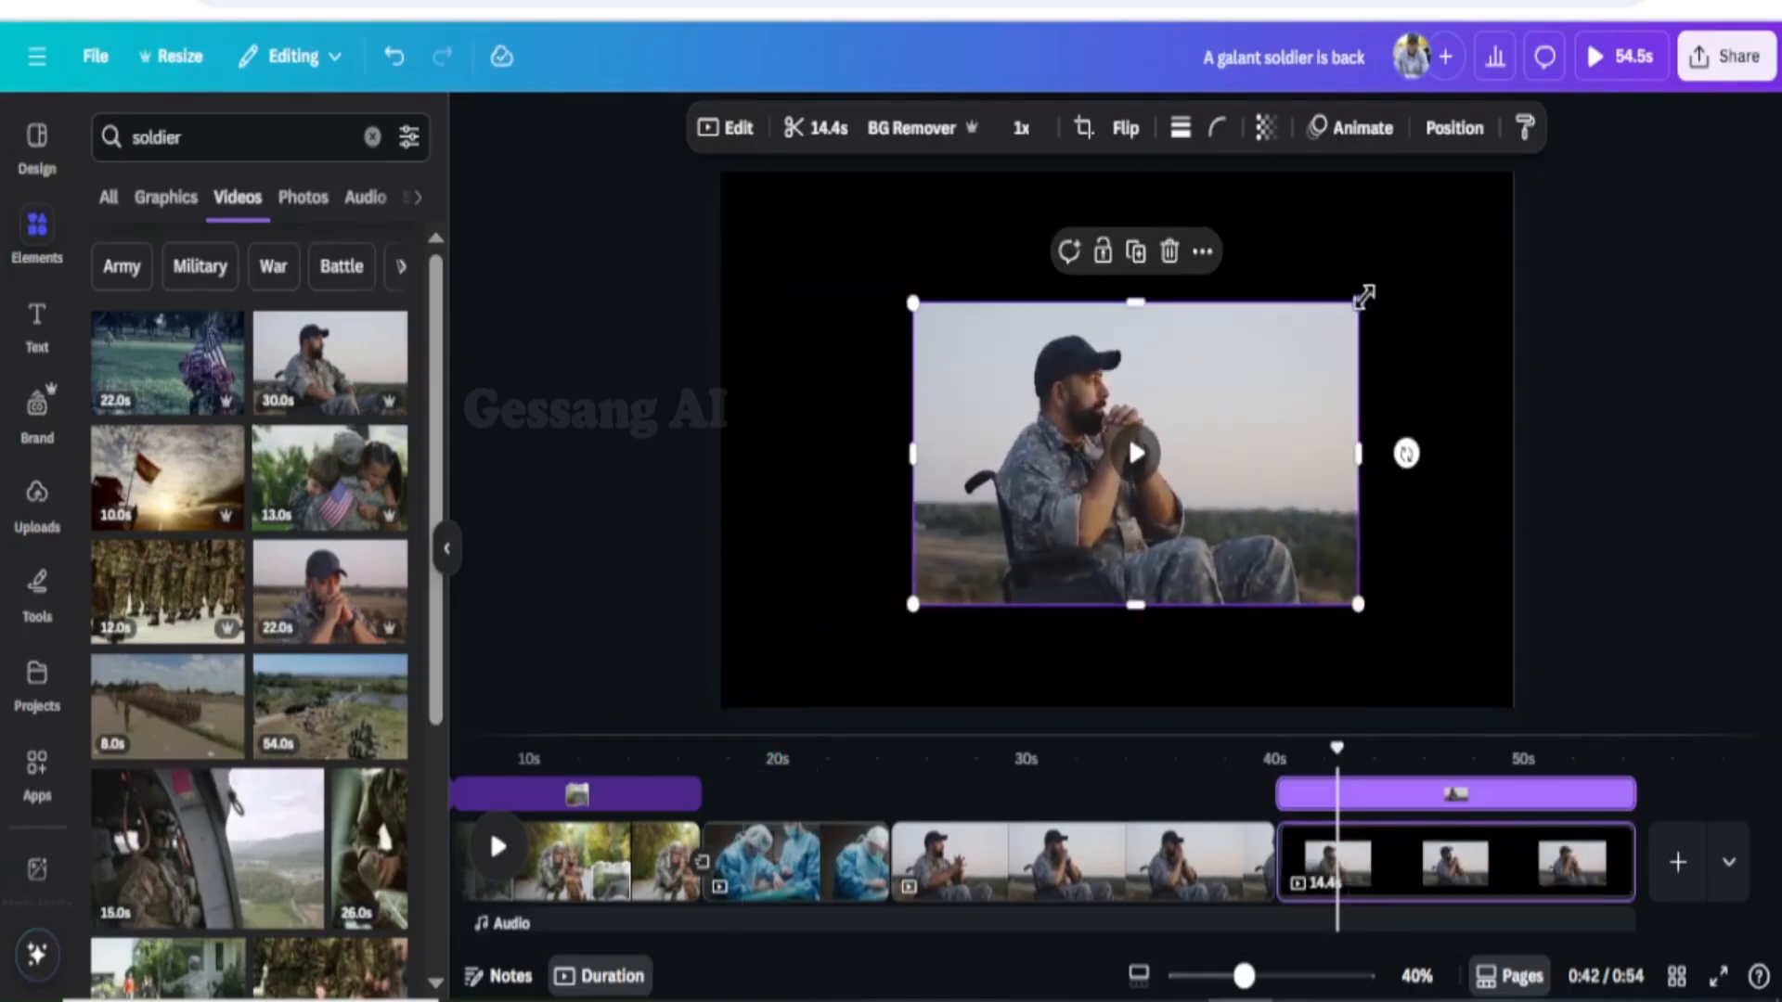
drag(1356, 302, 1262, 369)
drag(1251, 457, 1258, 433)
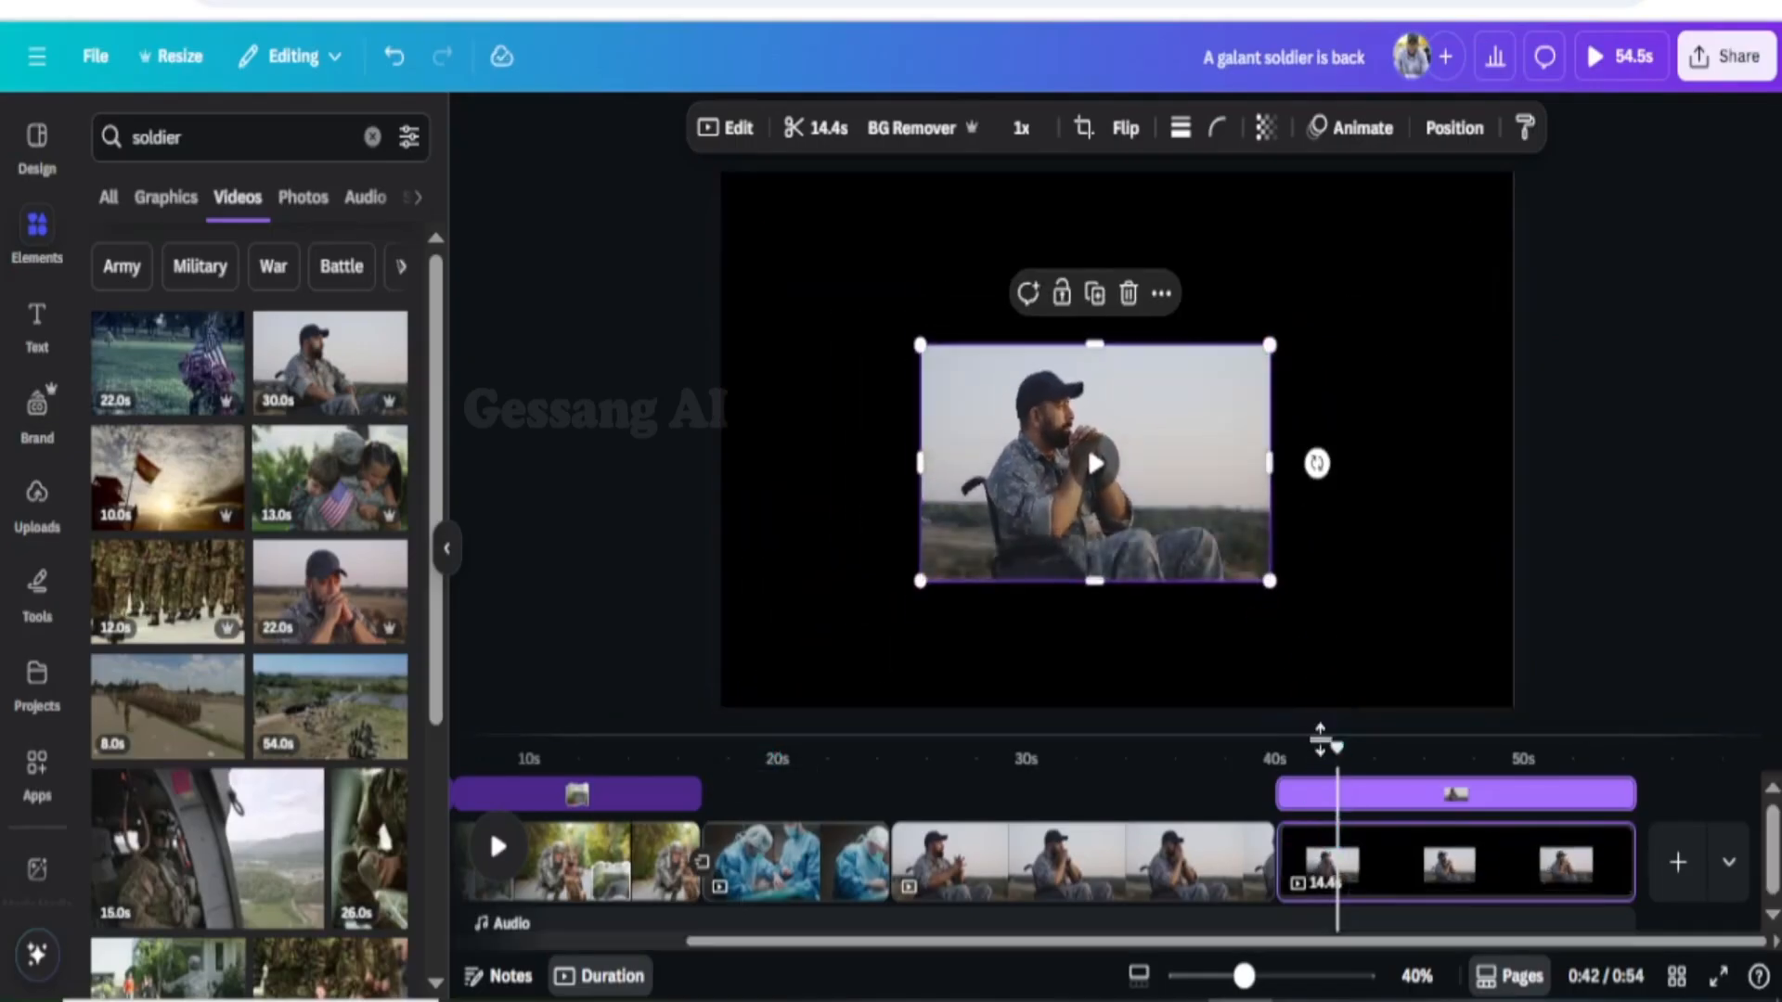
Add a Match & Move transition of 2.5 seconds between the two wheelchair soldier pages and play it back
drag(1339, 750, 1316, 850)
click(1318, 858)
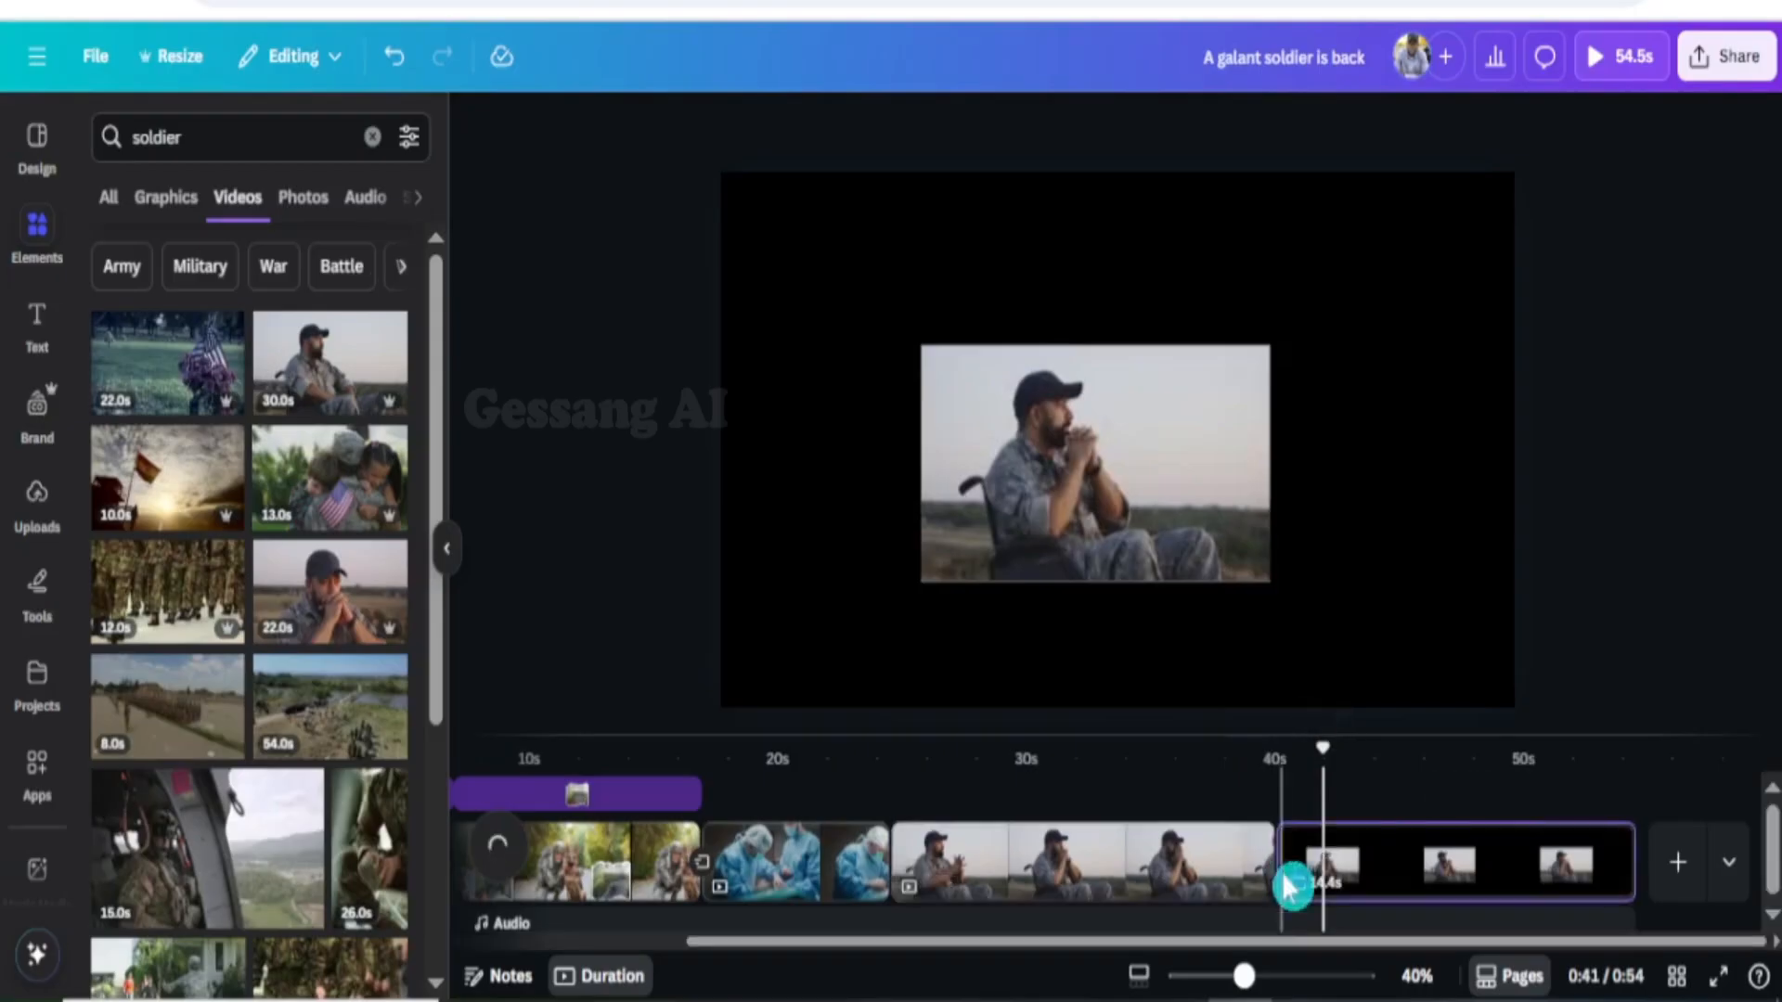
drag(1297, 773, 1313, 819)
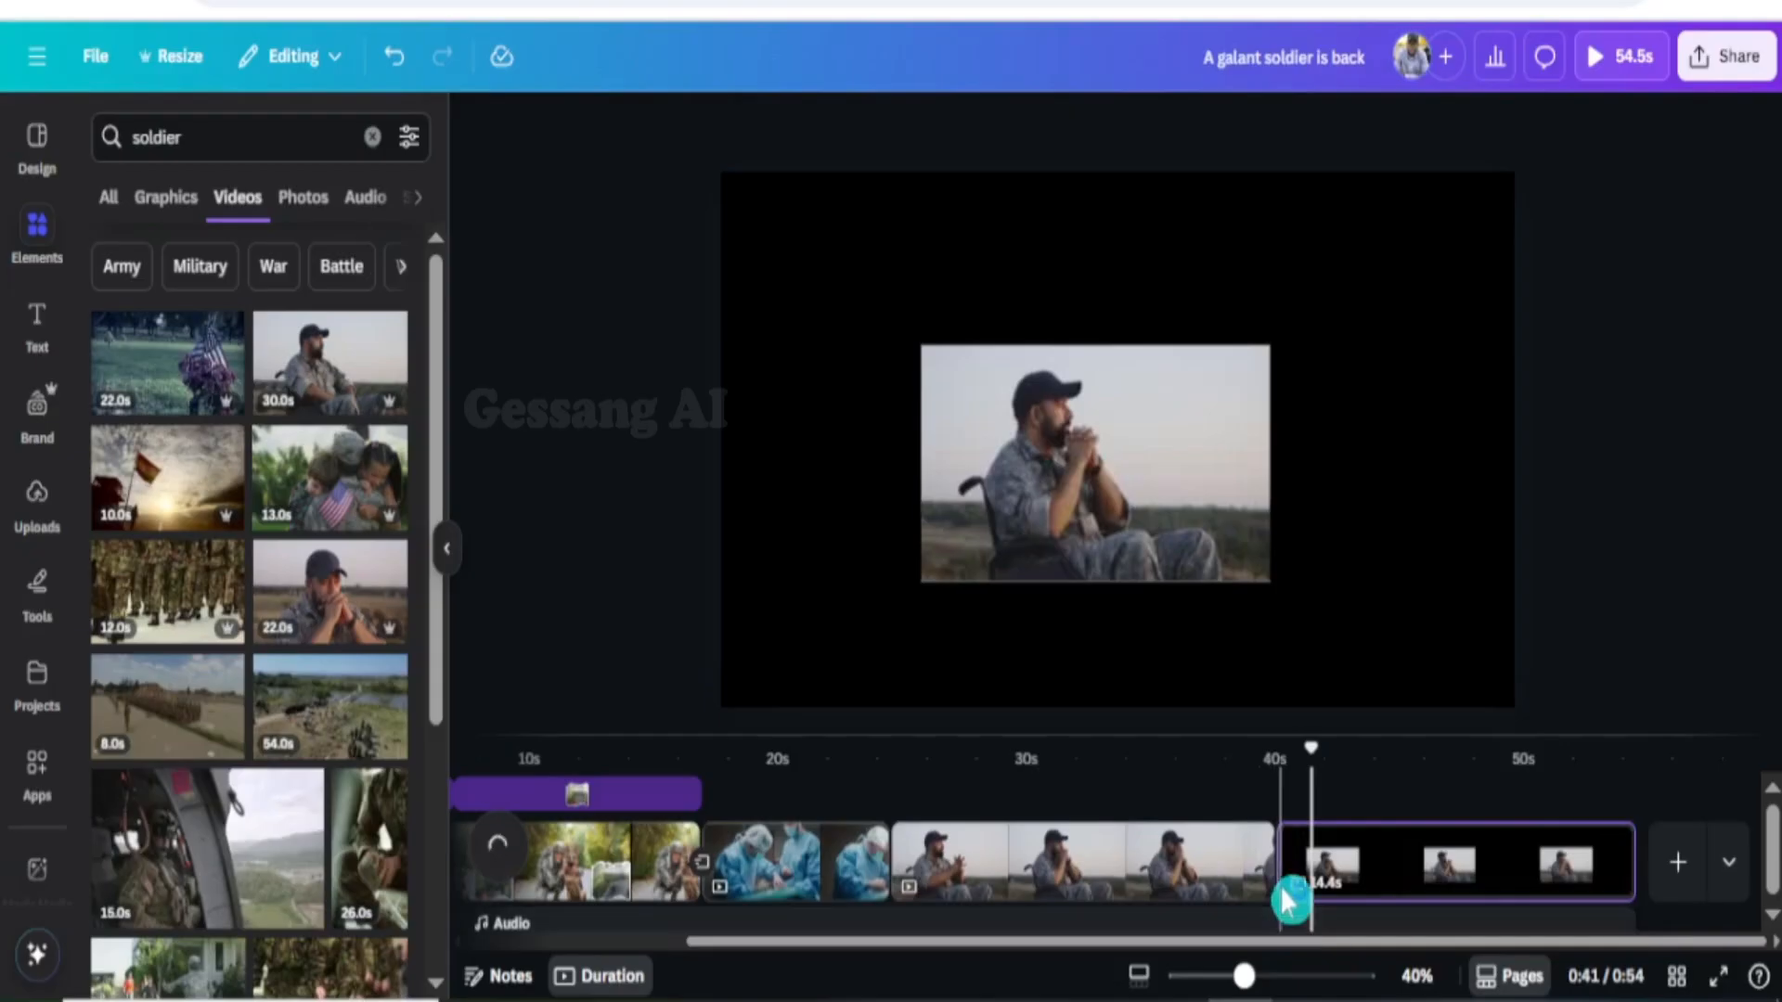
mouse_move(1285, 900)
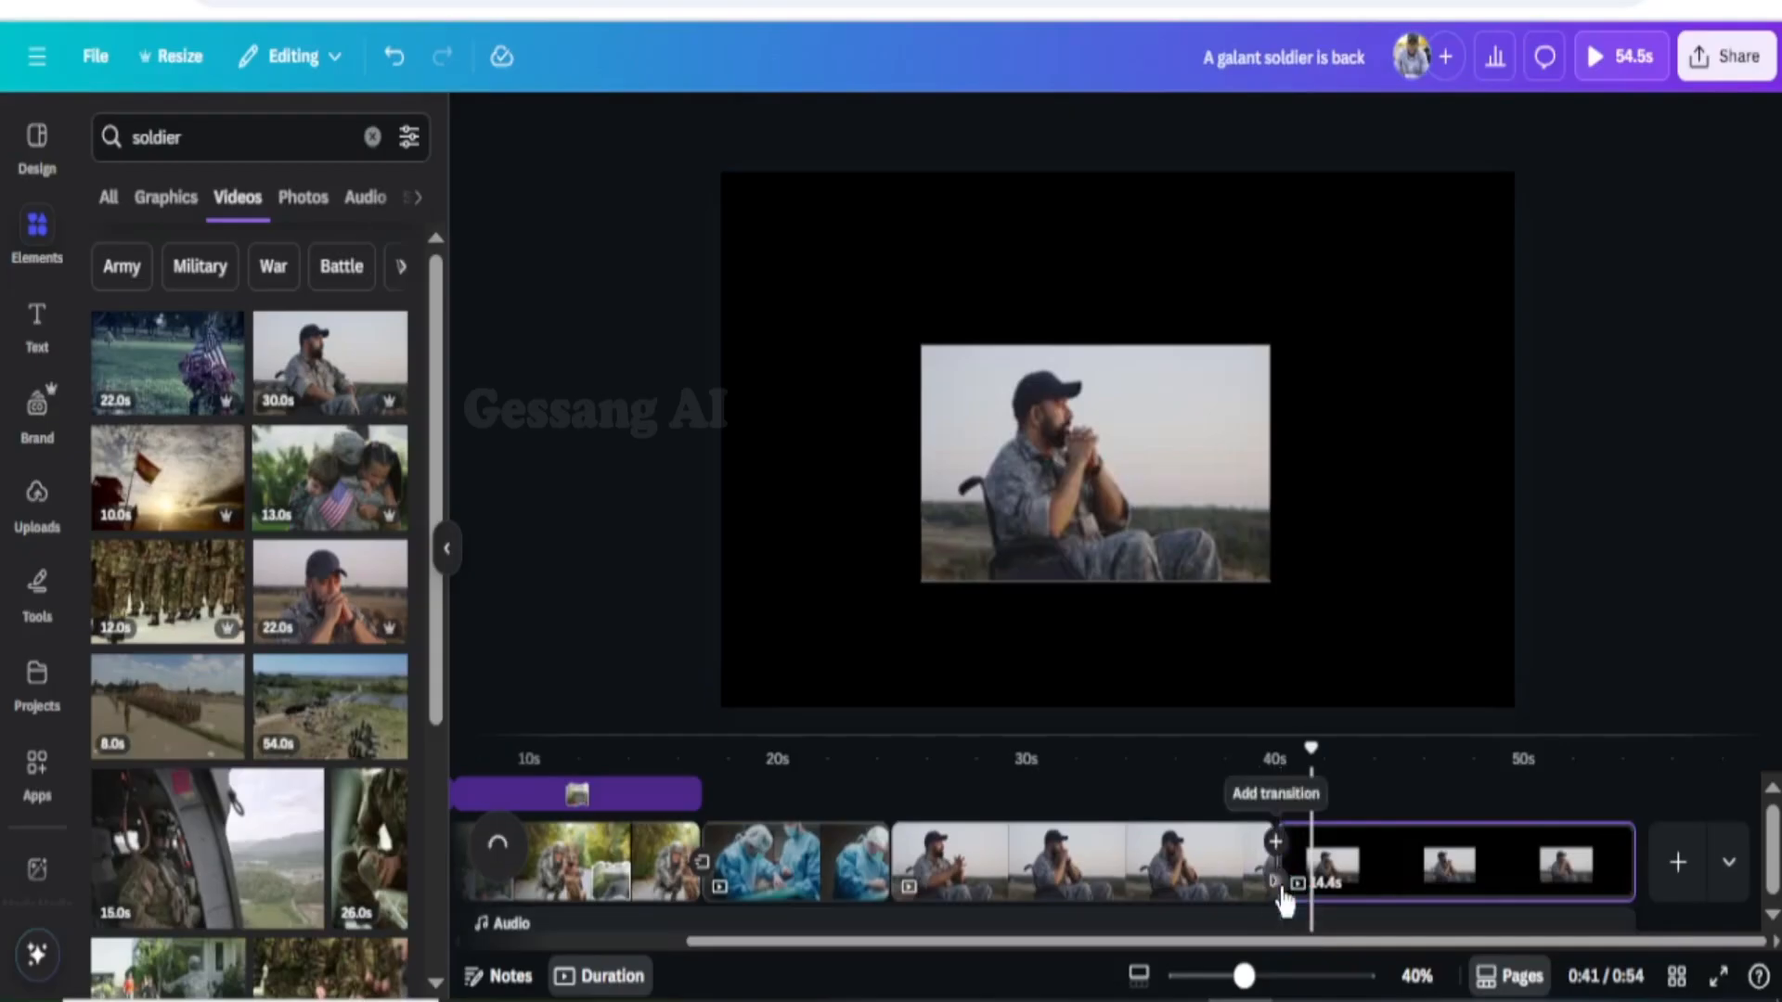
click(1333, 787)
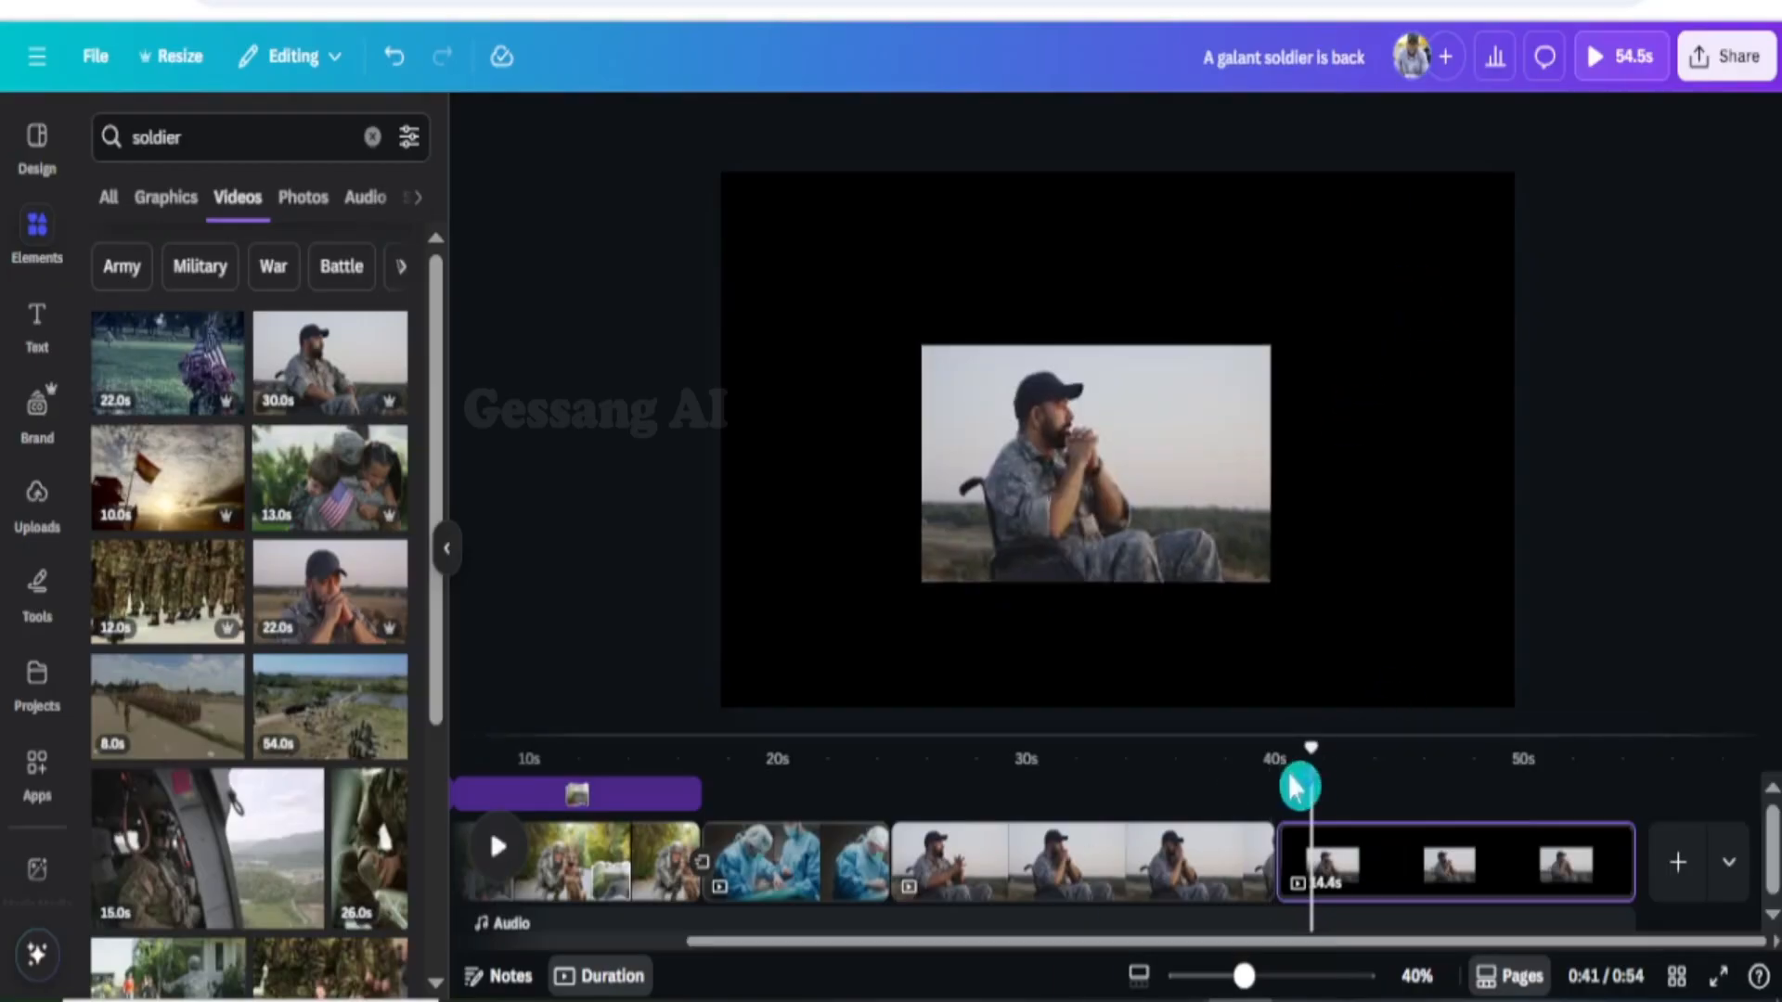
drag(1309, 754, 1278, 909)
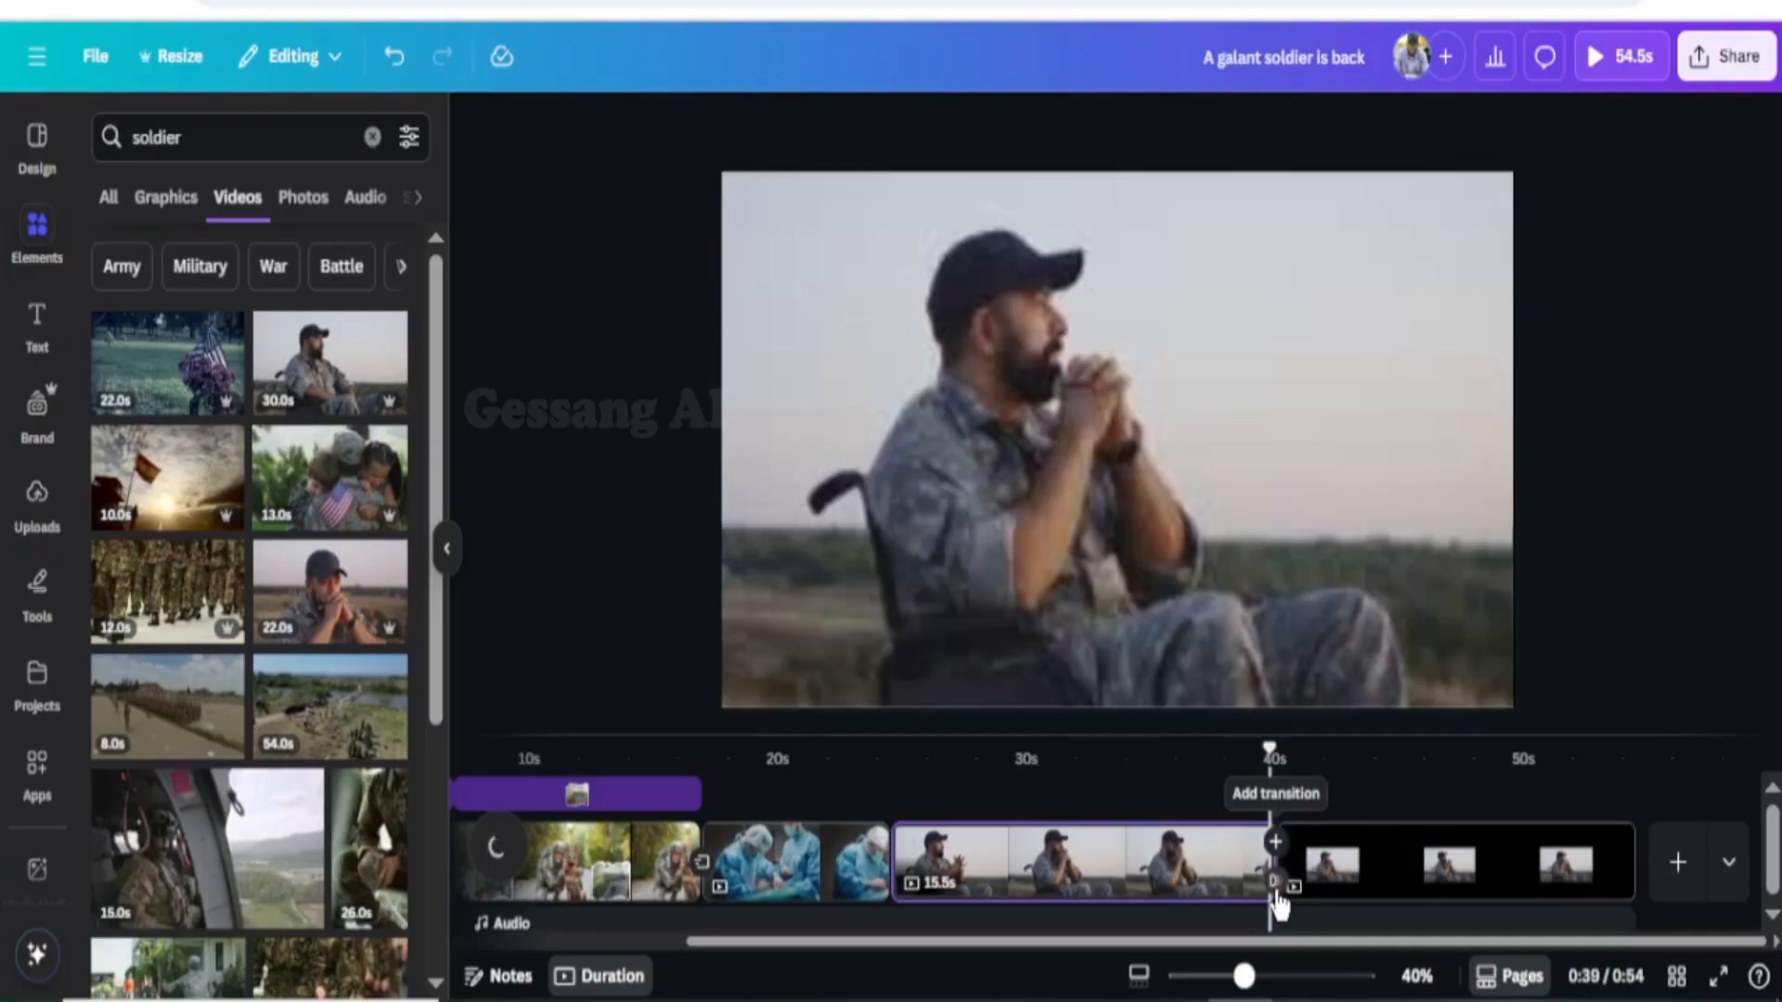
click(1275, 886)
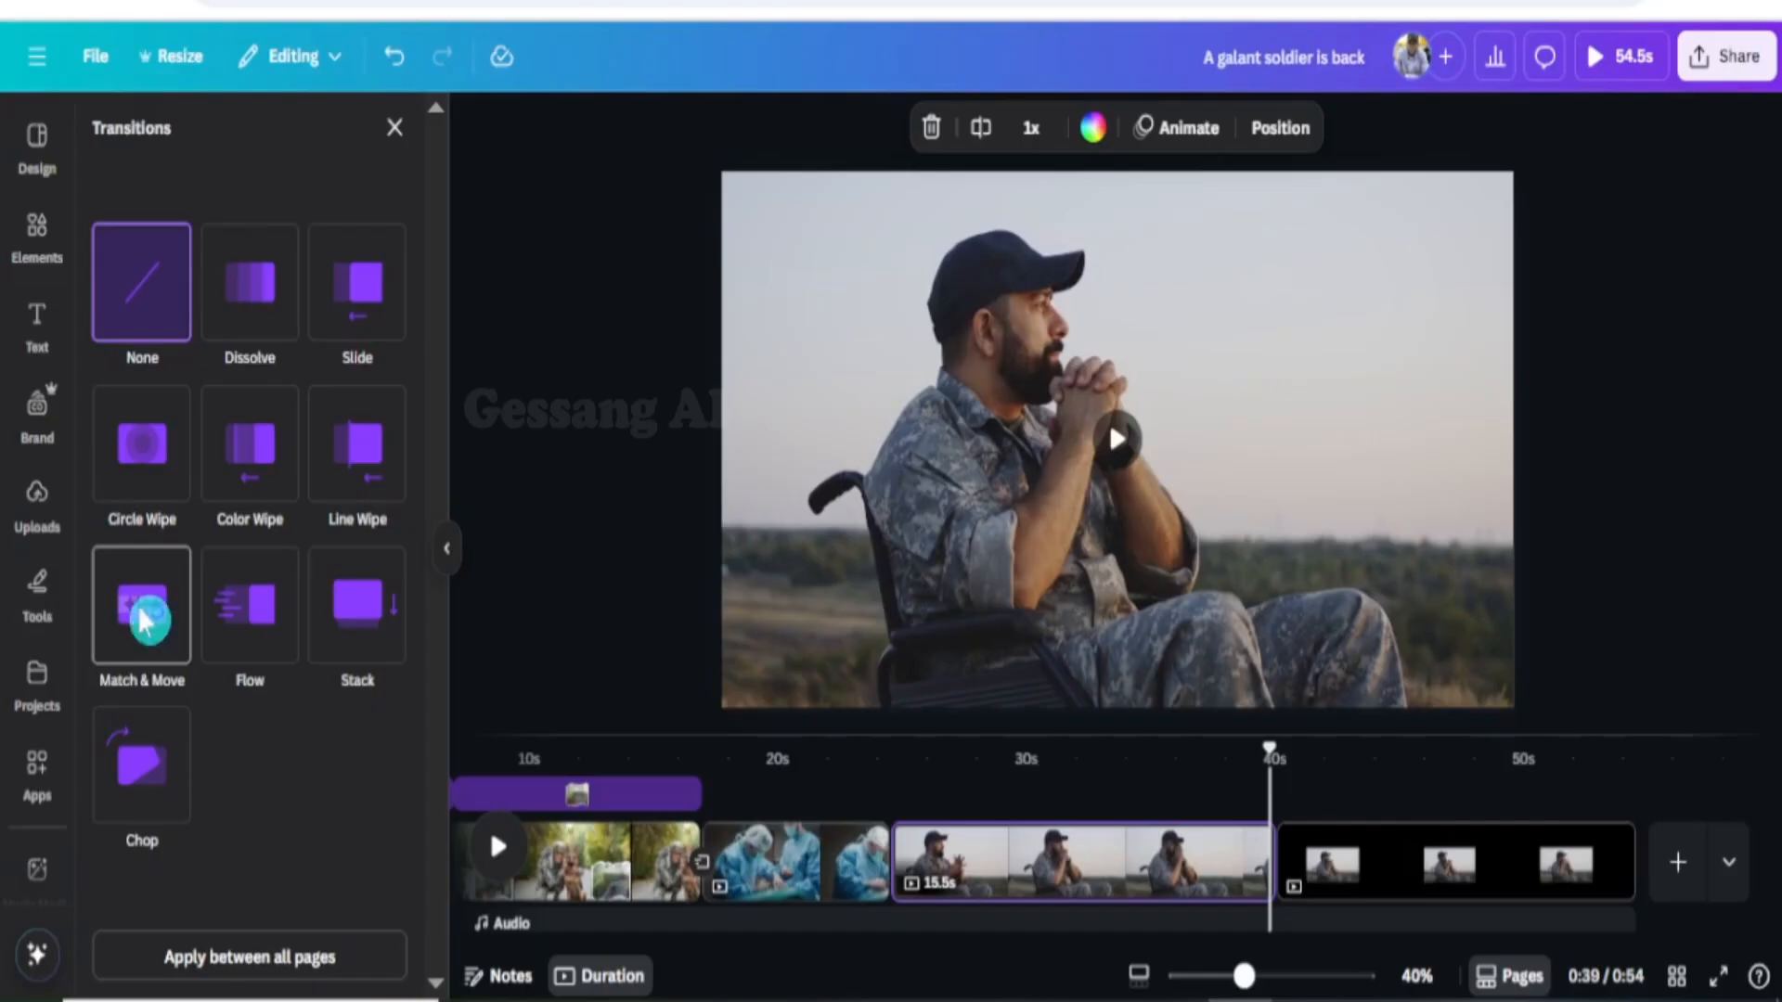
click(144, 620)
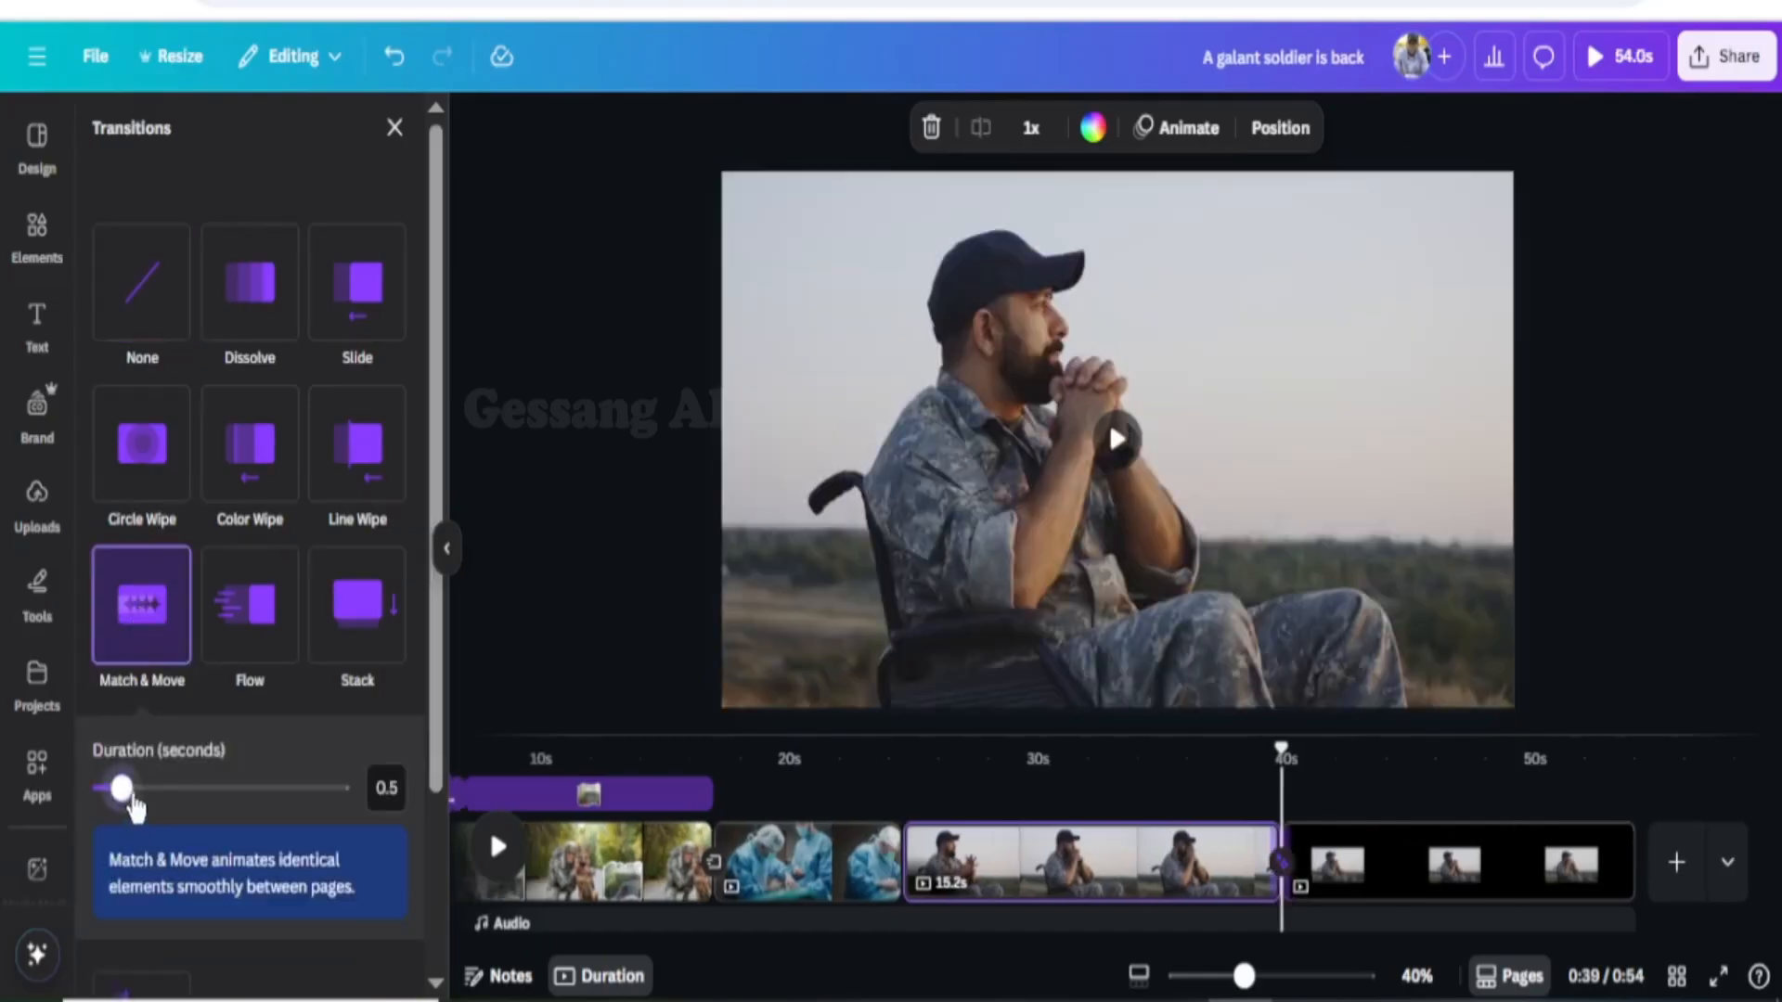
drag(135, 806, 254, 817)
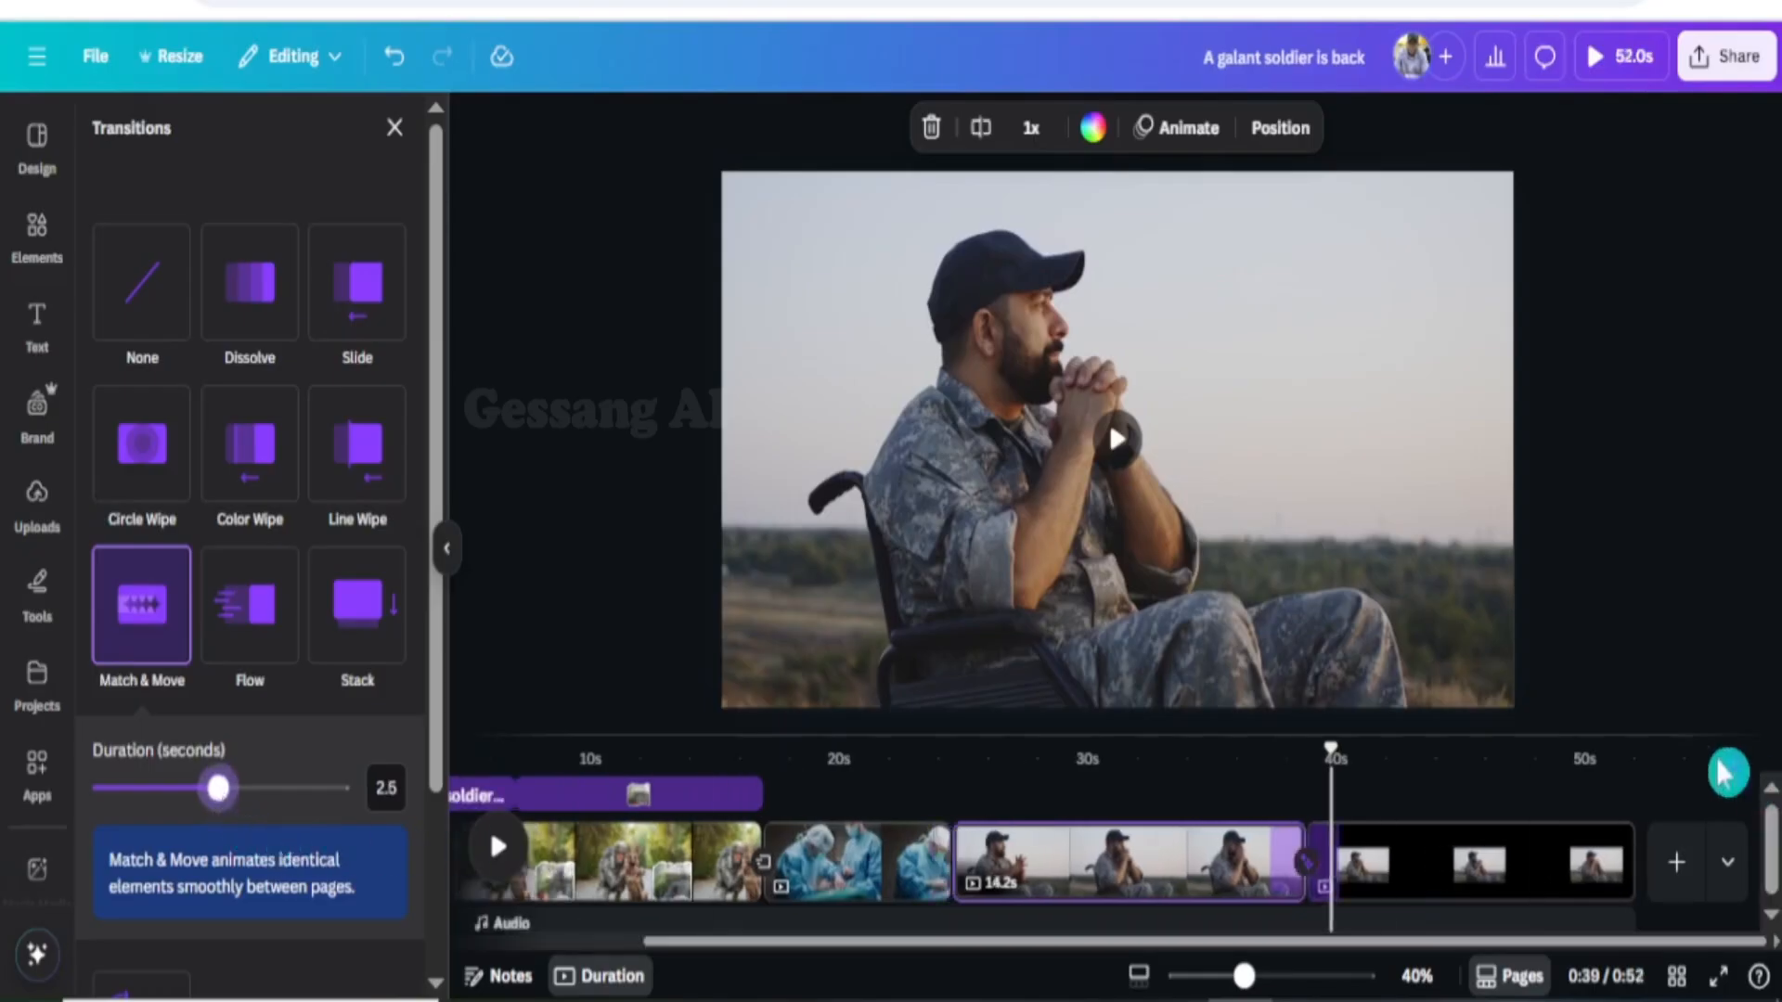
drag(1325, 756, 1249, 754)
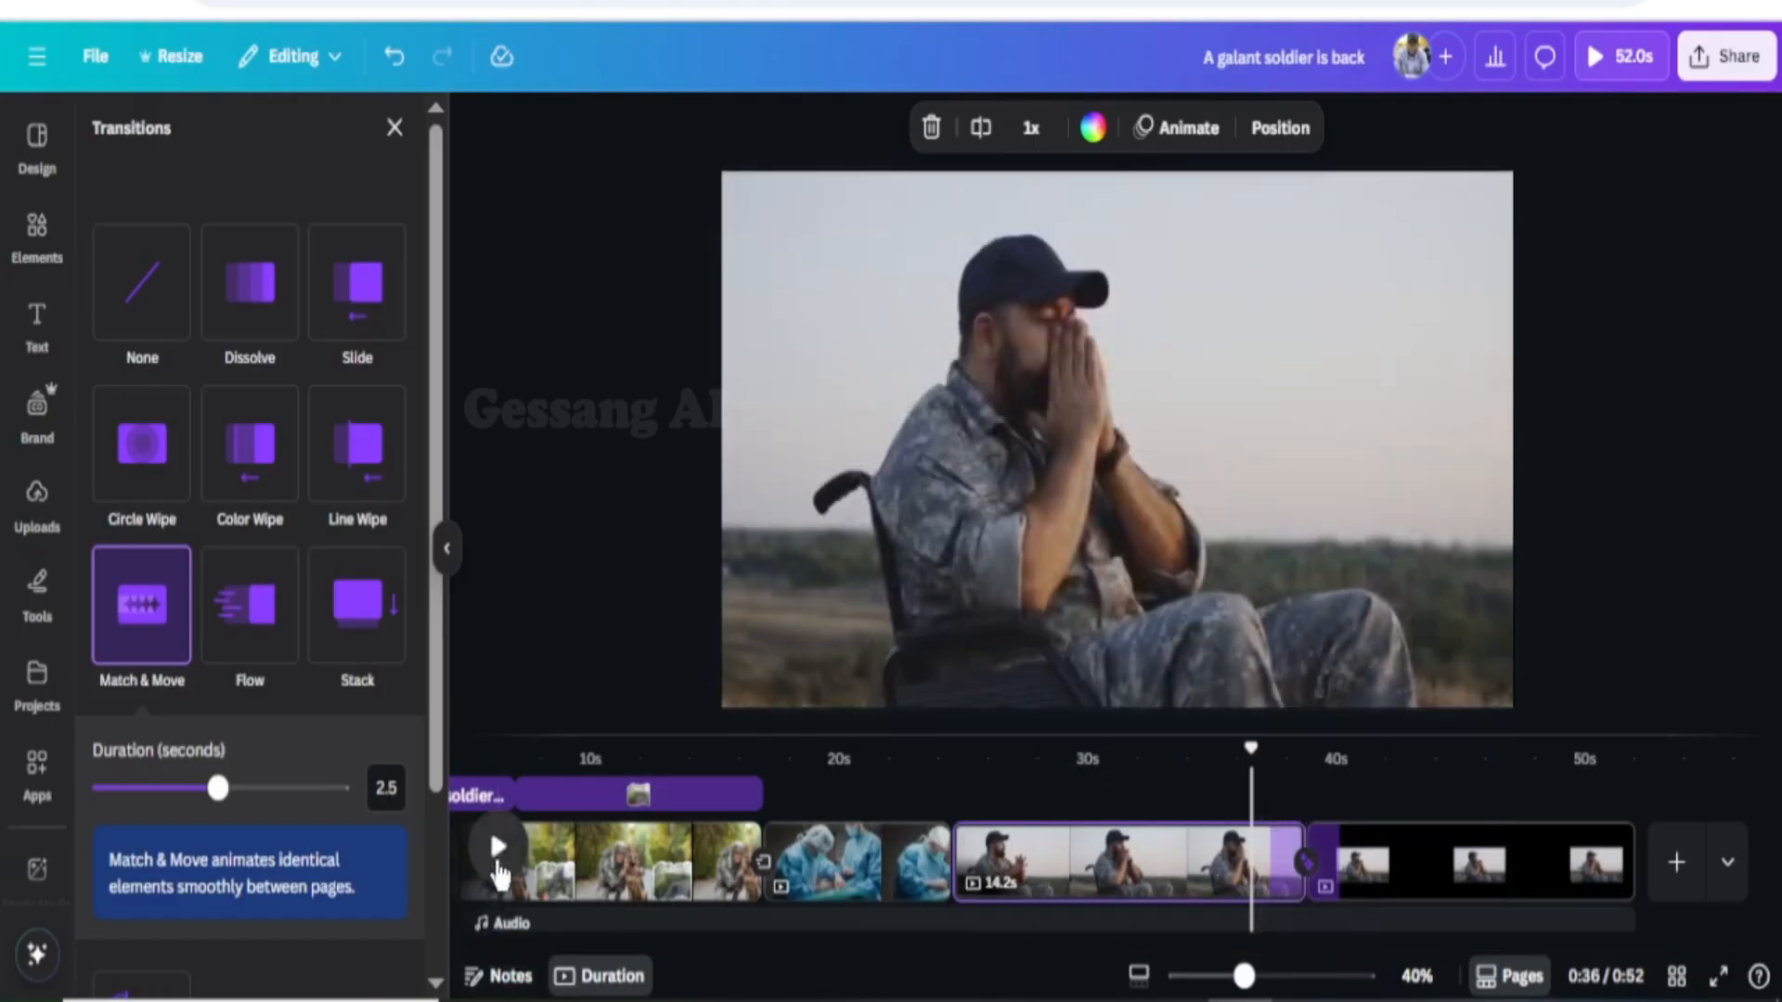
click(496, 865)
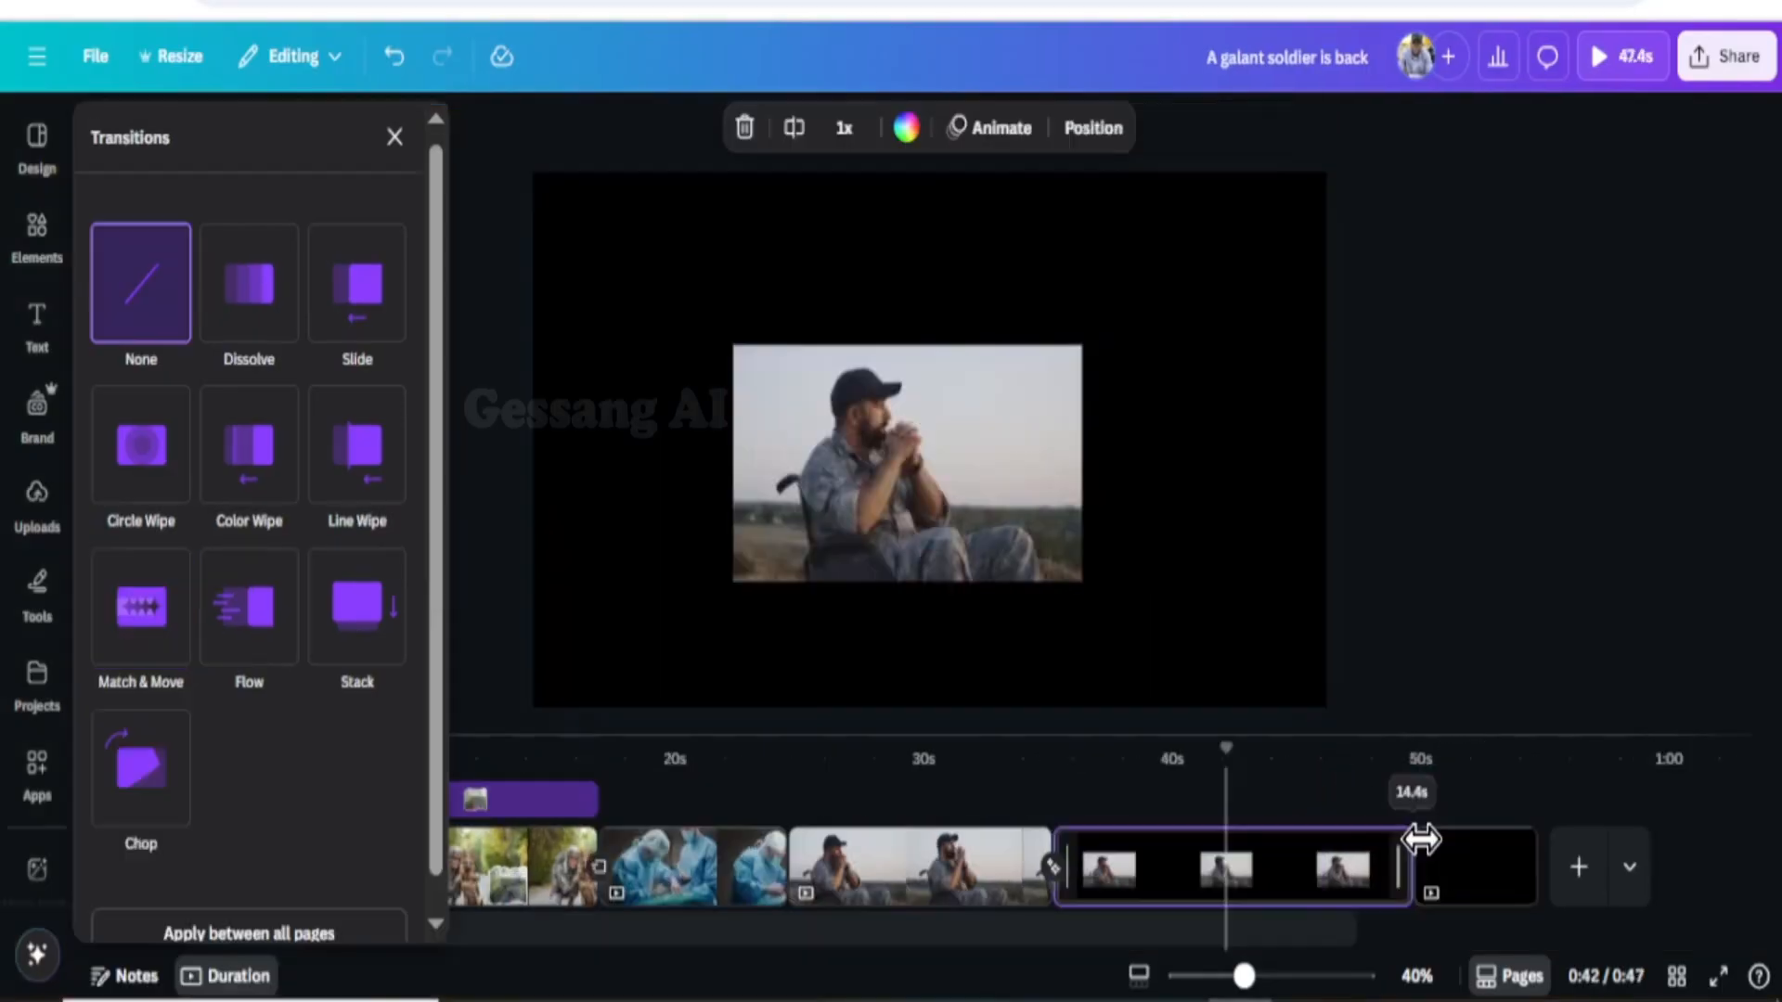
Extend the page with the small soldier video to 14.4 seconds and split it at about 0:42
drag(1420, 839, 1430, 851)
click(1232, 817)
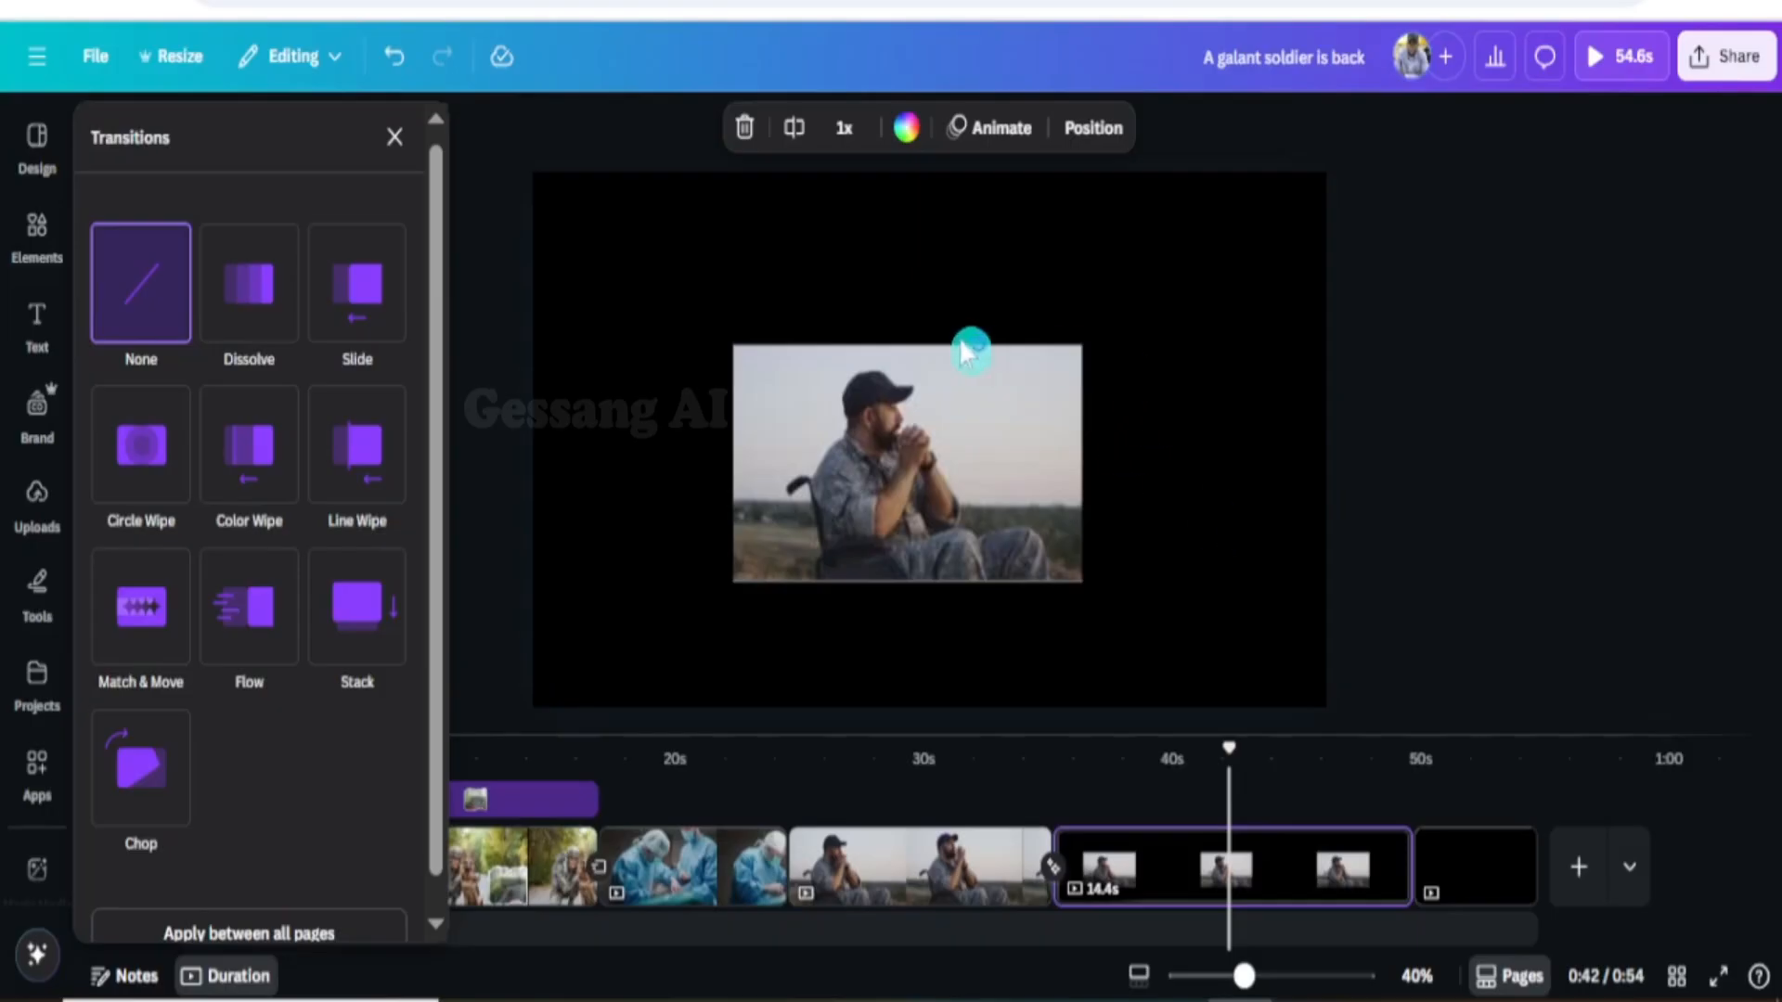
click(793, 128)
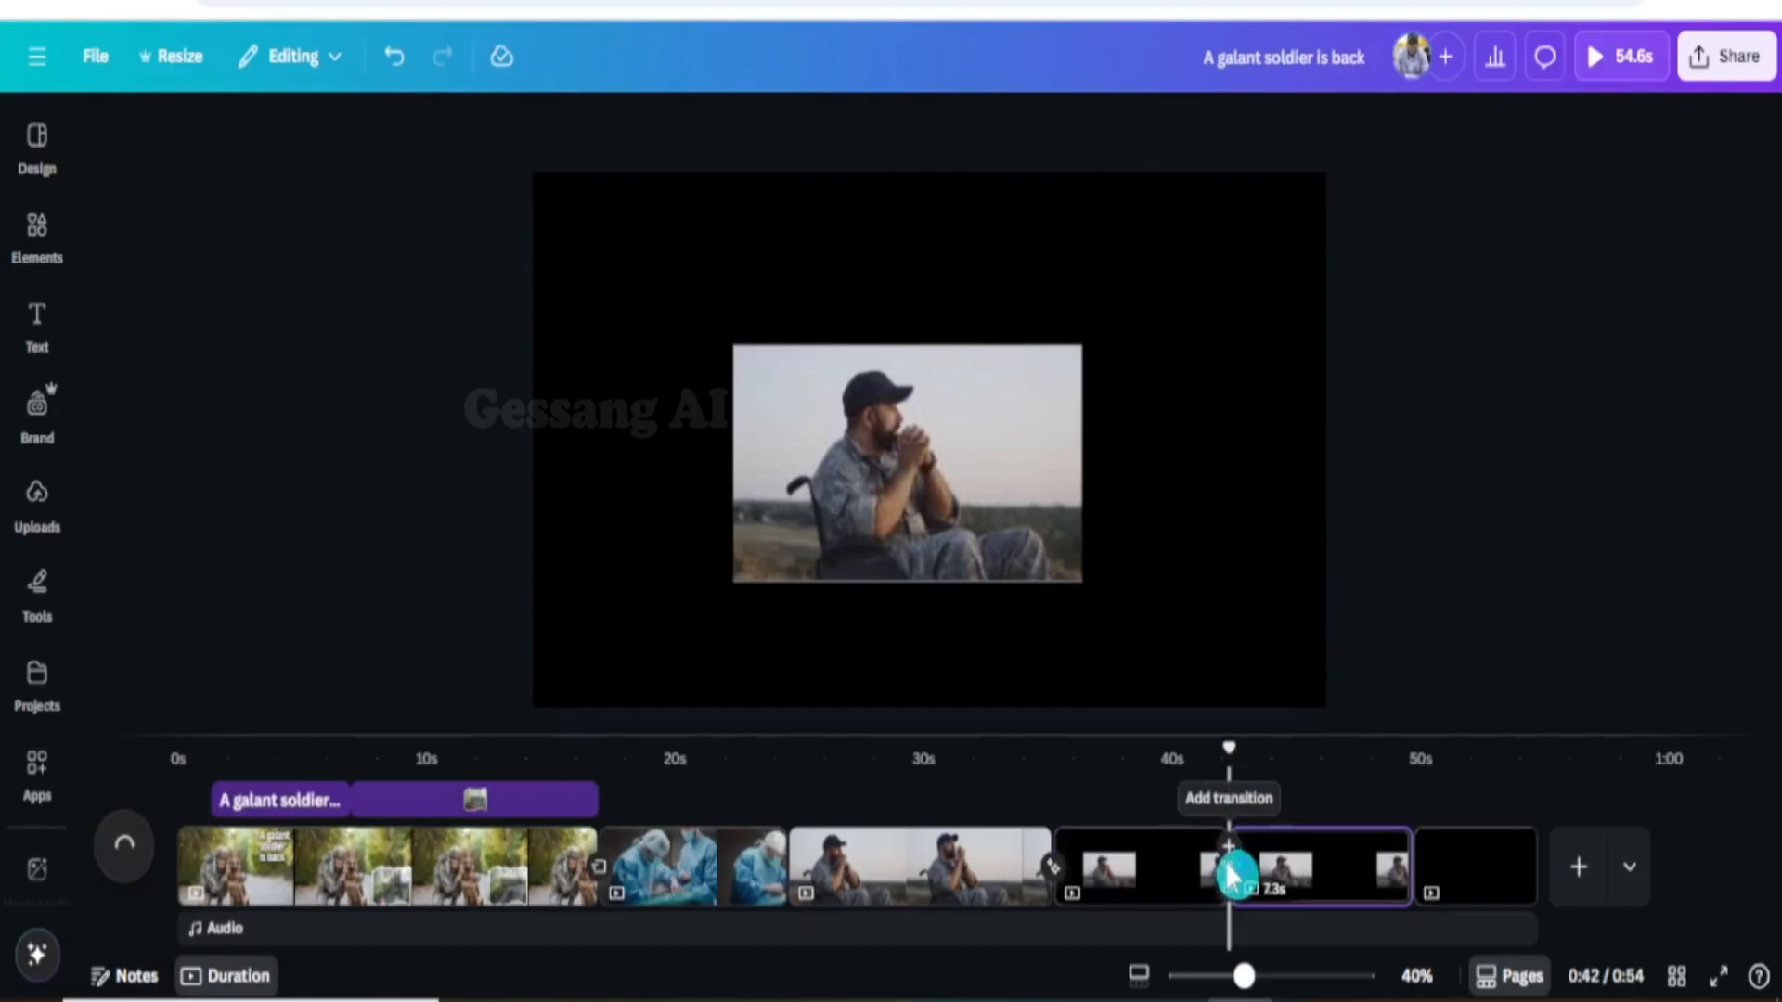
Enlarge and center the soldier video on the second half of the split so it fills the whole page
click(1323, 872)
click(1044, 512)
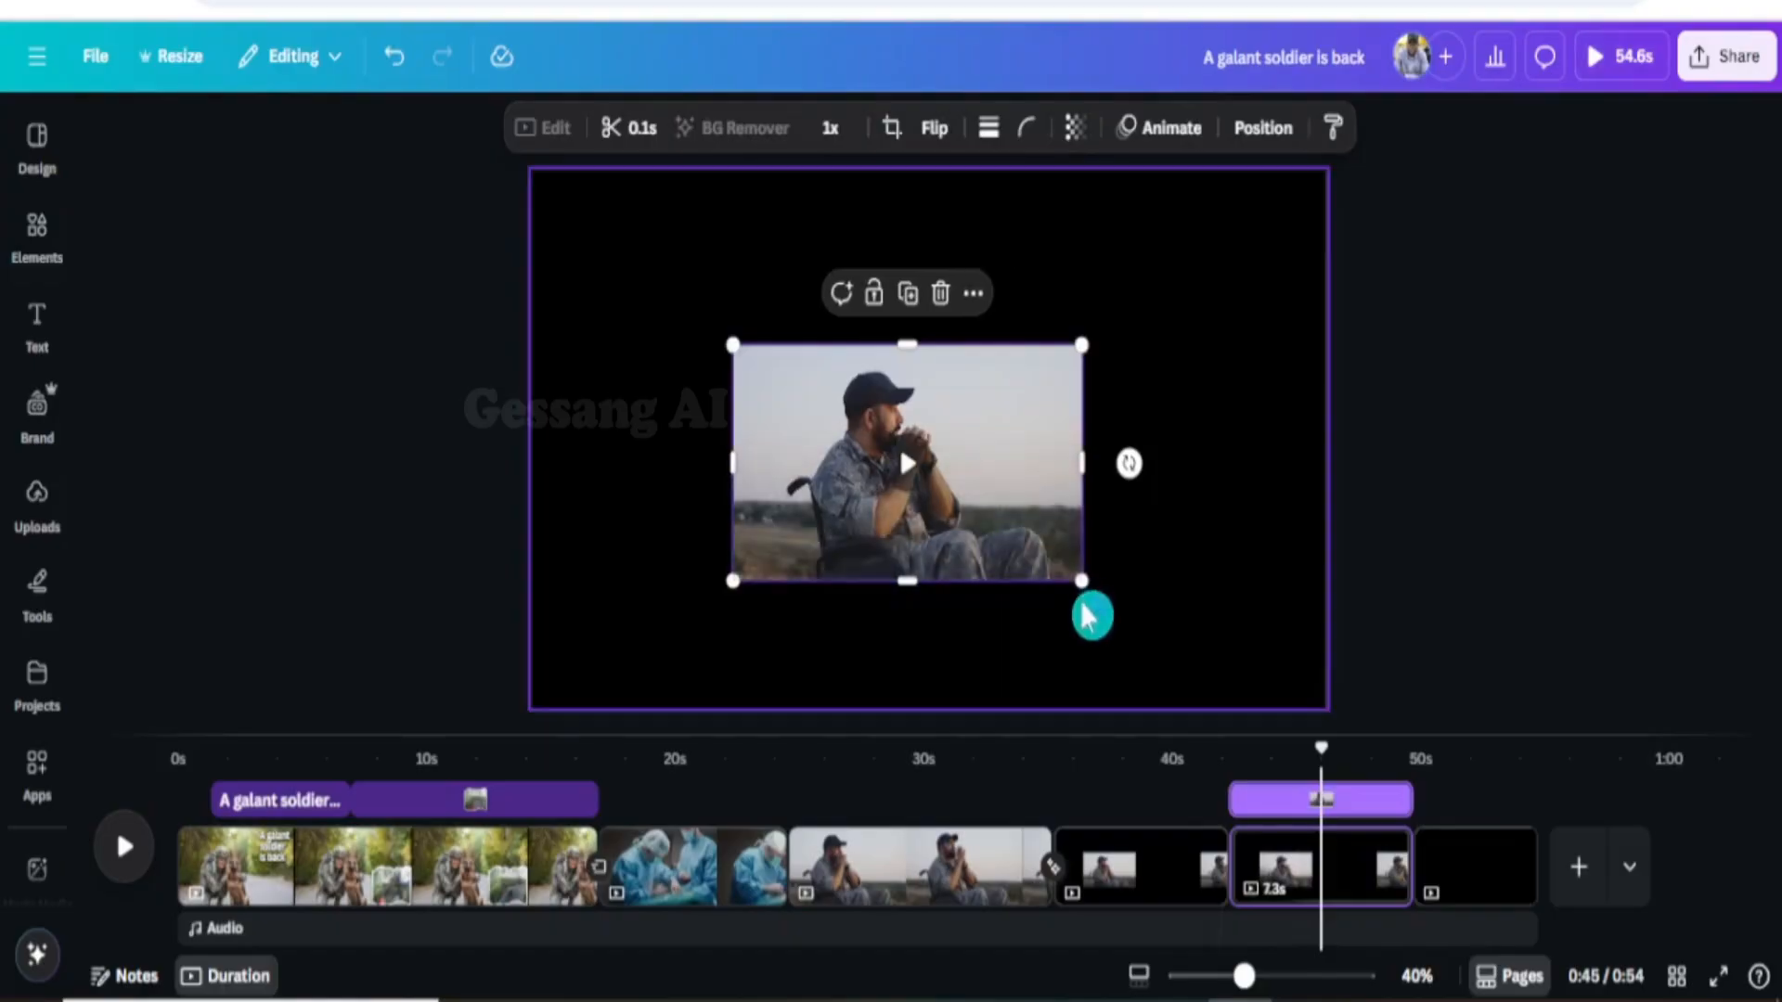
drag(1081, 582, 1299, 807)
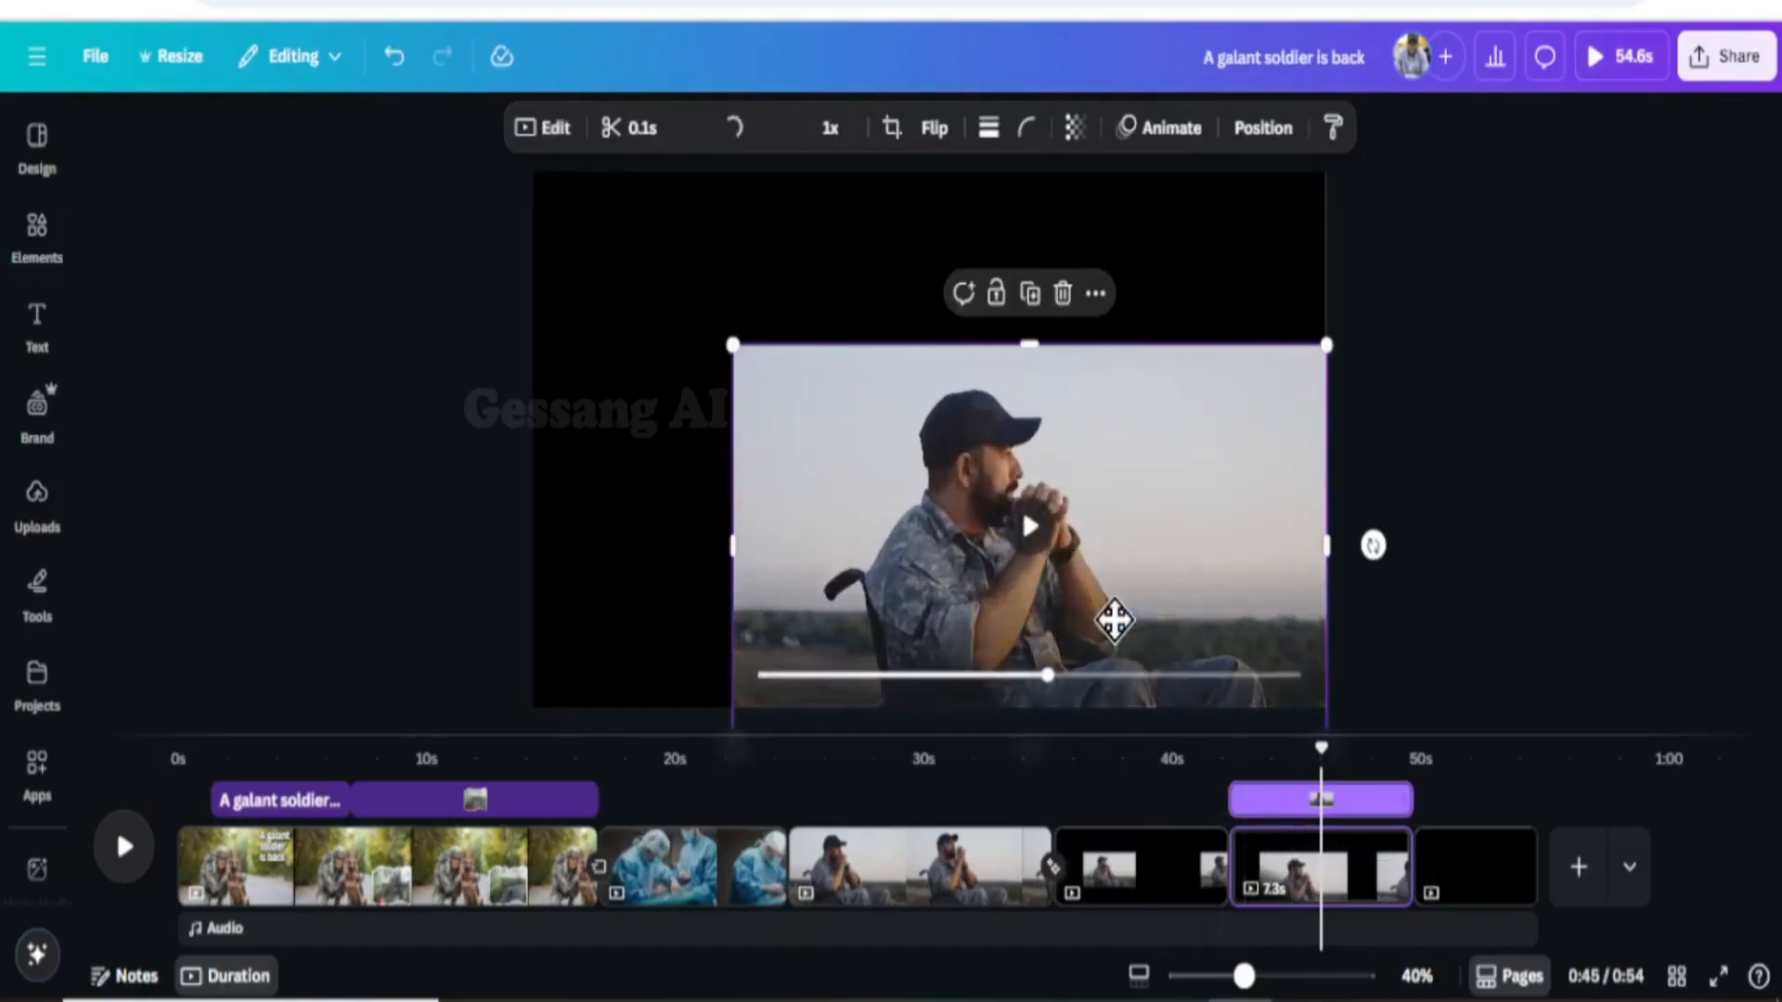
drag(1115, 620, 1013, 513)
drag(1224, 641, 1333, 762)
drag(1212, 609, 1148, 565)
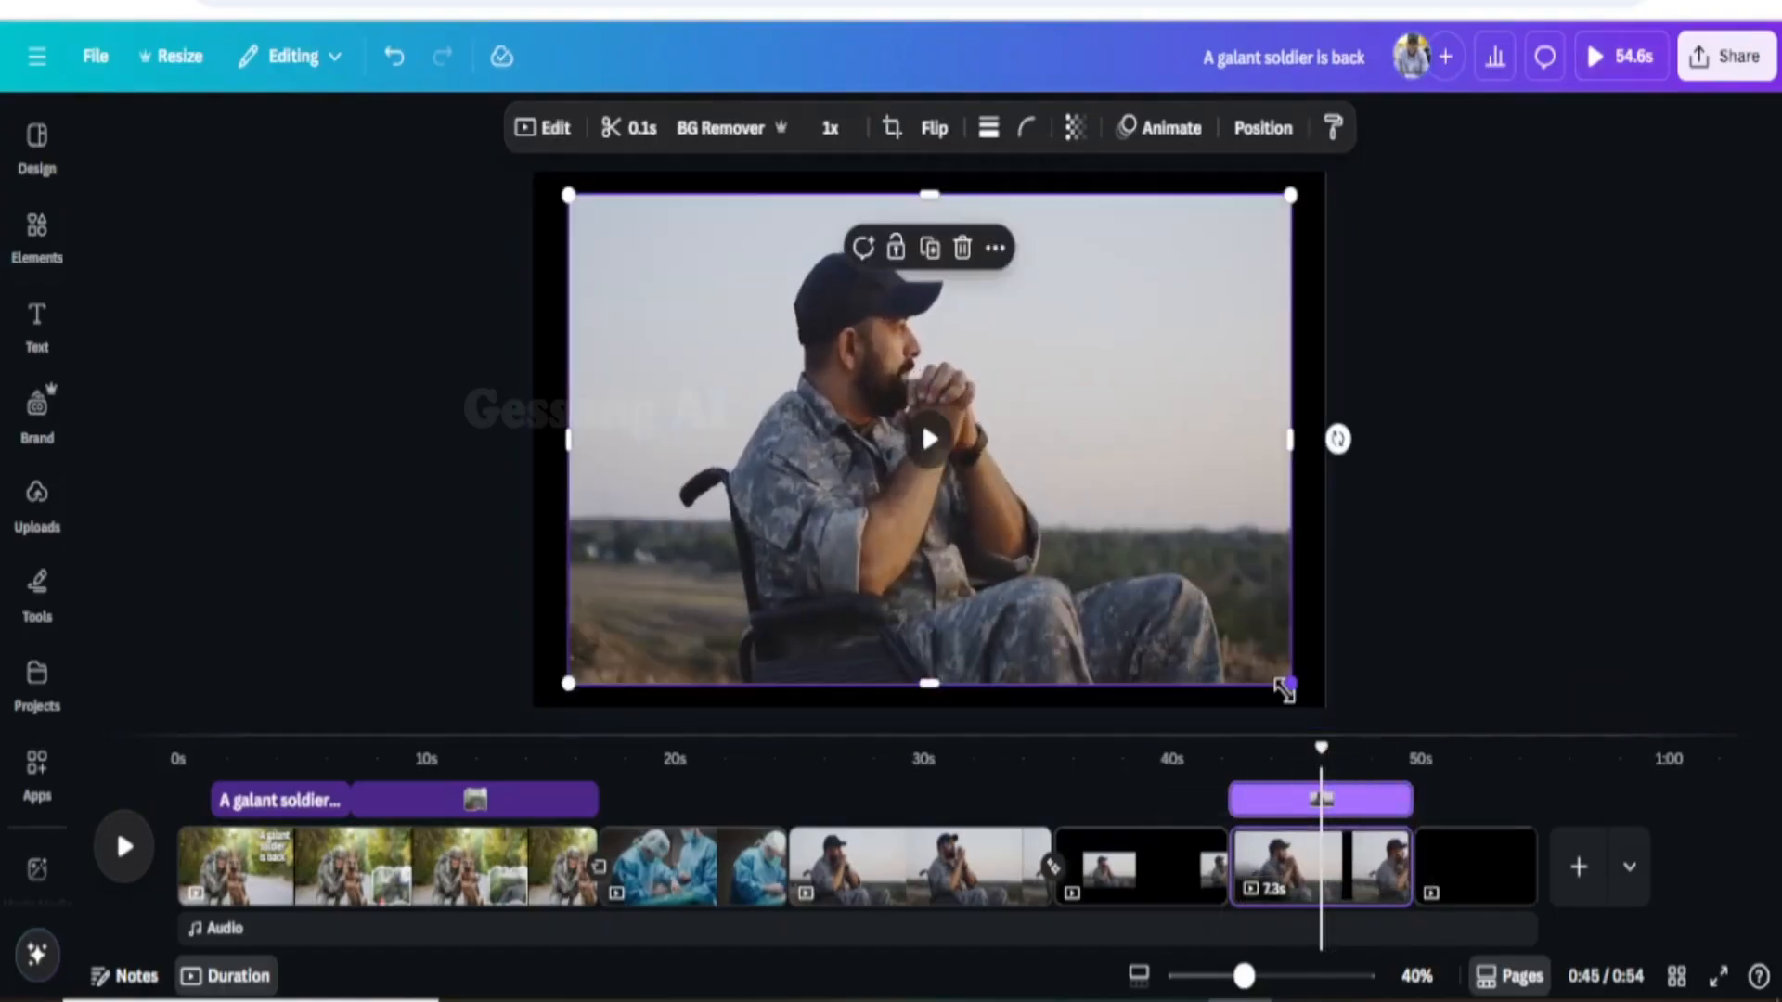
drag(1288, 687, 1377, 805)
drag(1232, 608, 1181, 573)
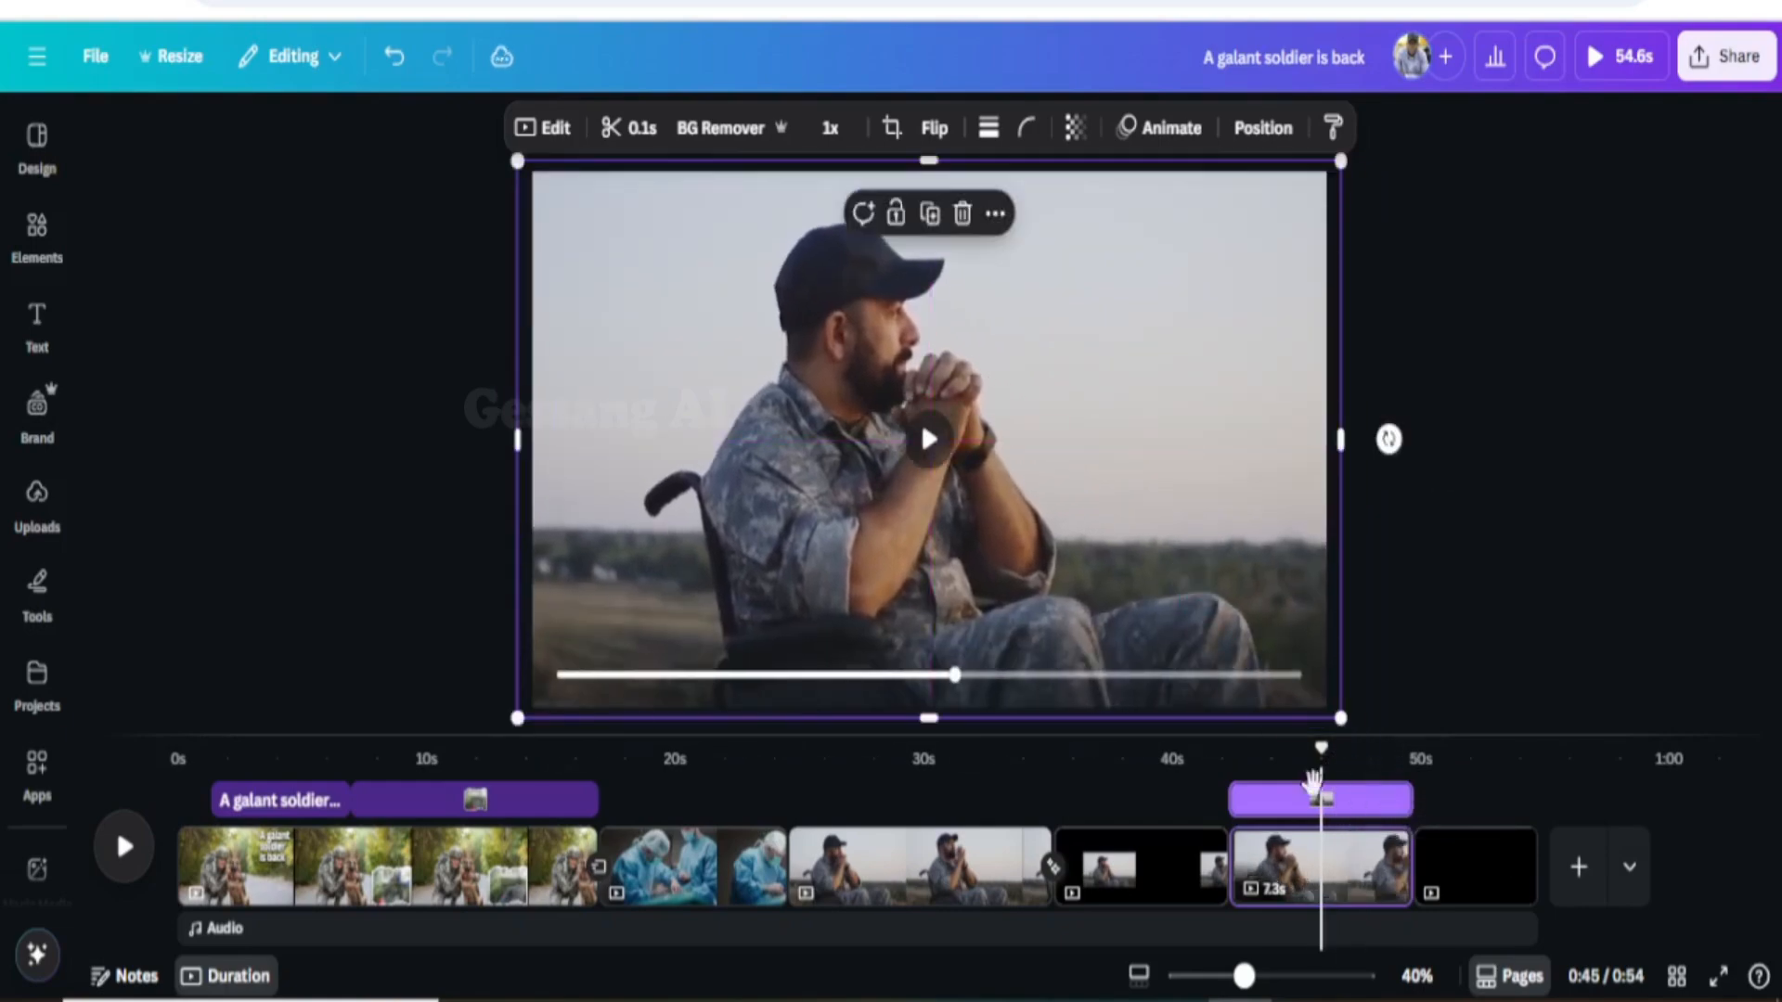
Add a Match & Move transition of about 2.4 seconds between the small-video and full-size soldier pages and play it from about 0:33
click(1227, 893)
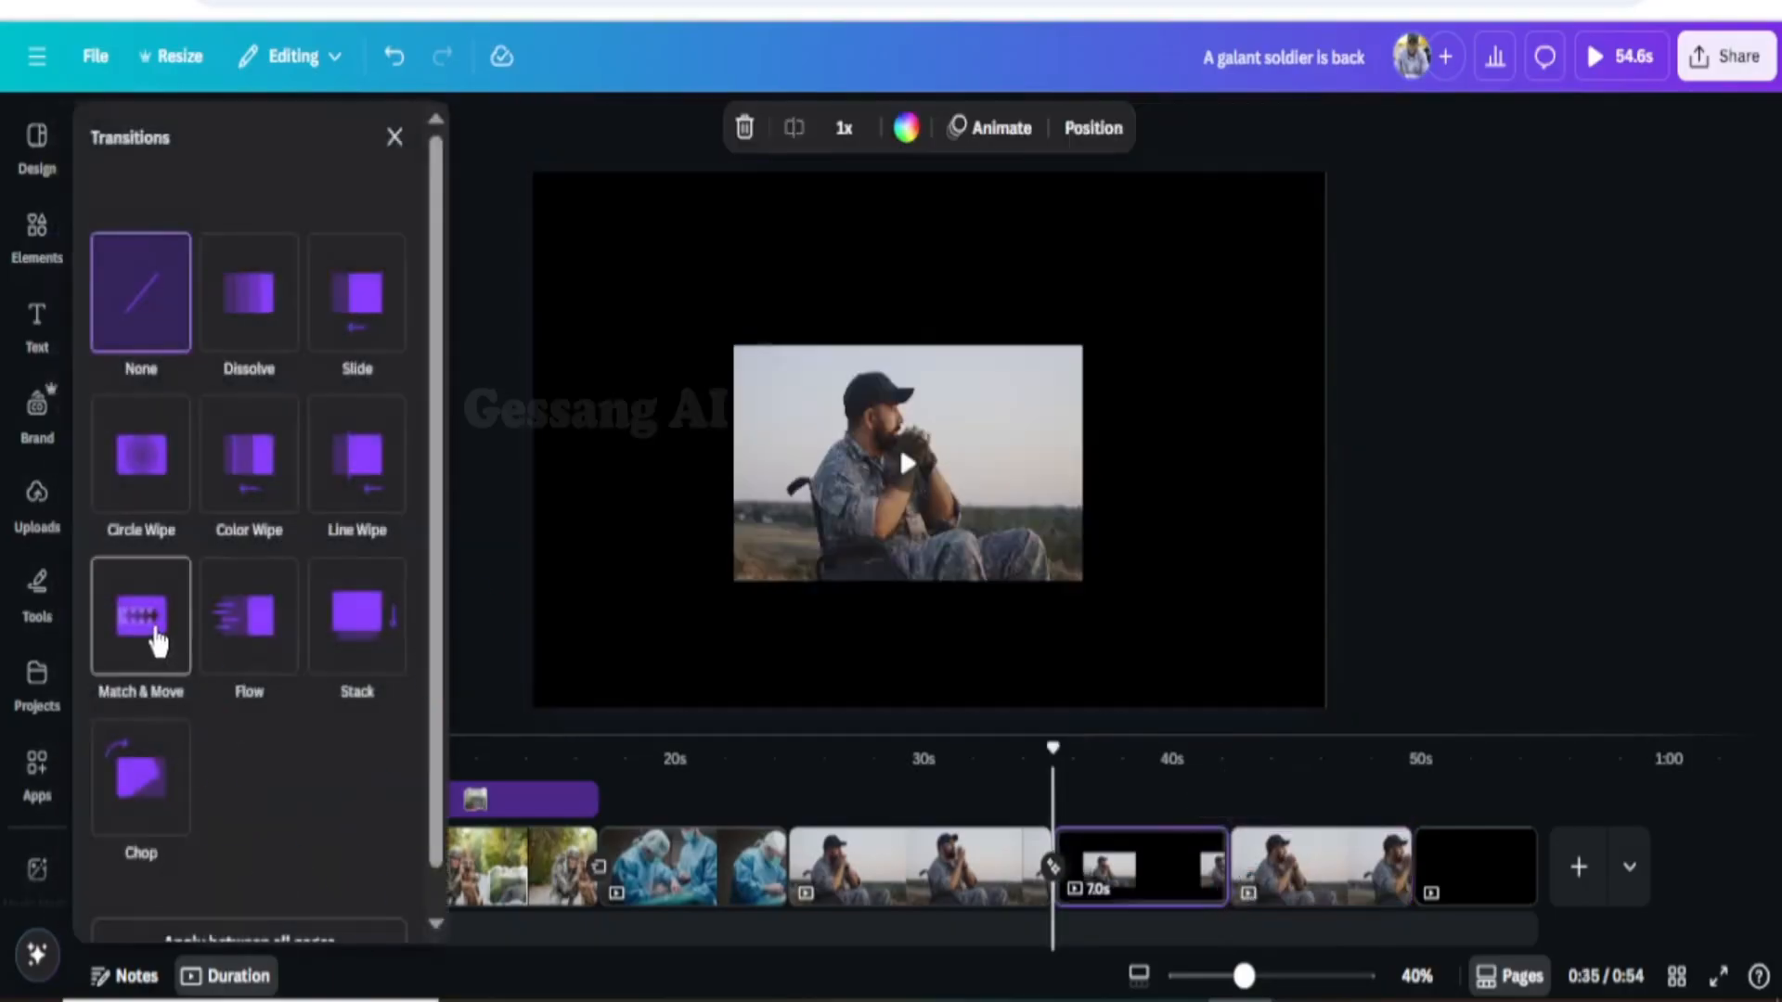
click(155, 637)
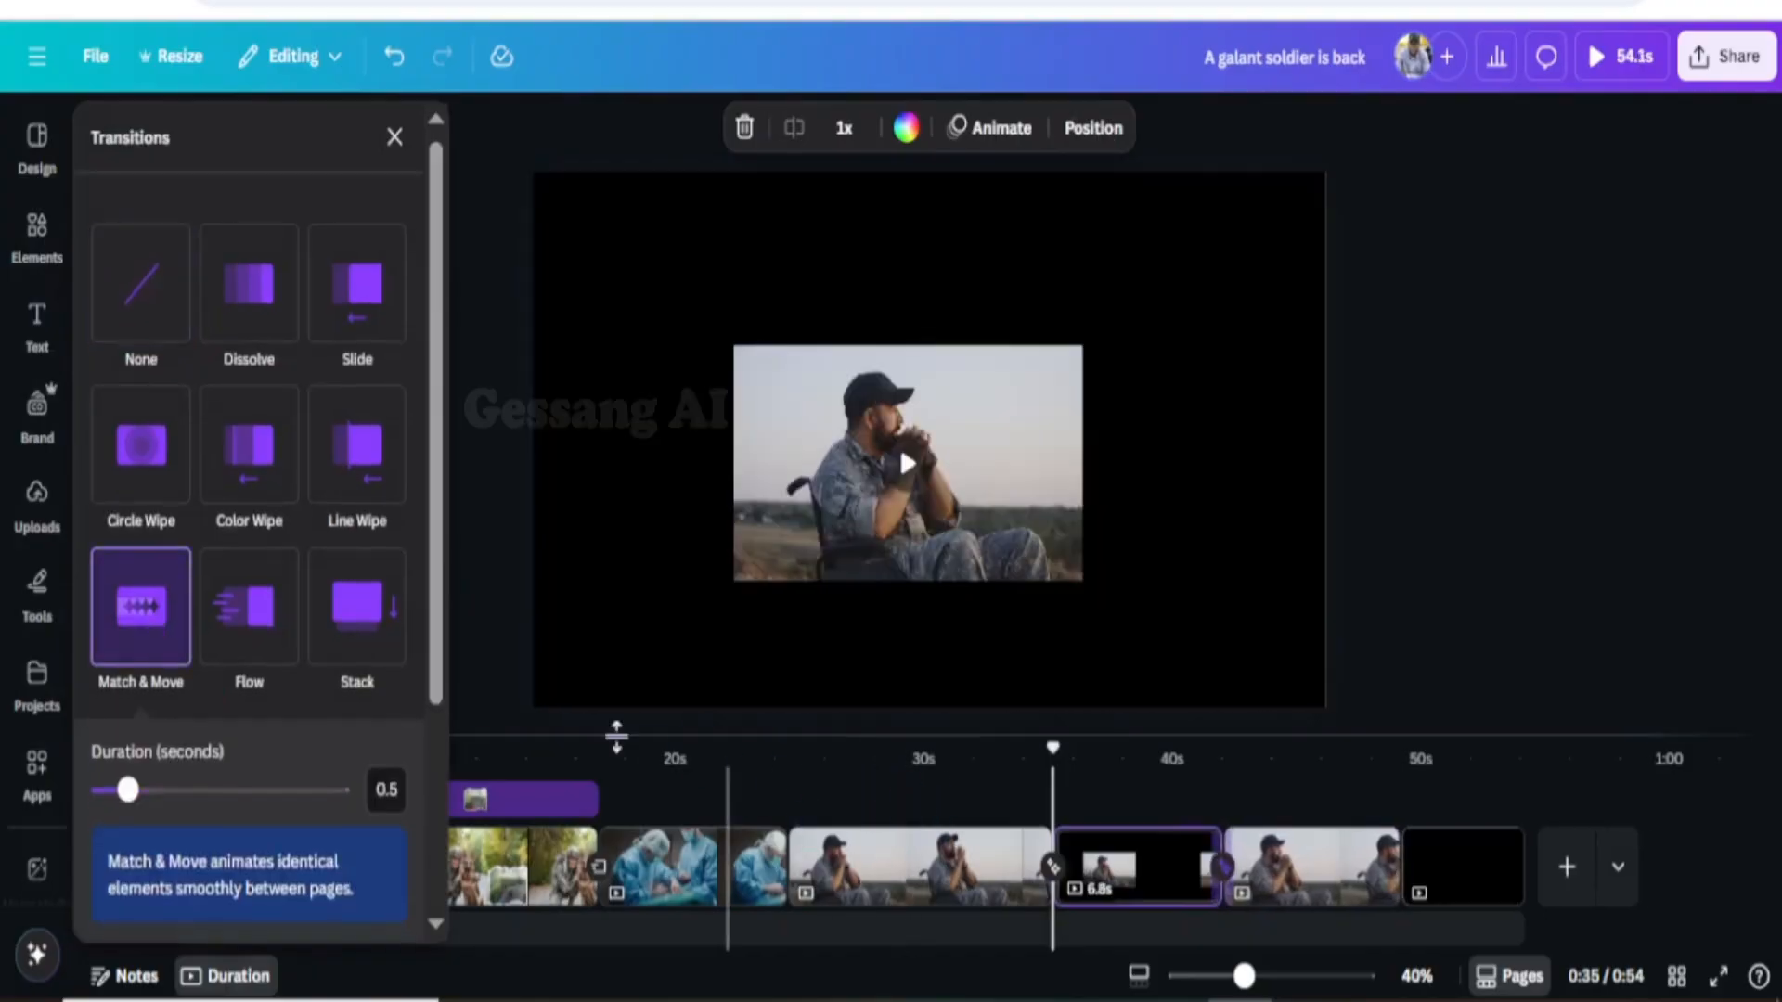
drag(146, 807, 221, 808)
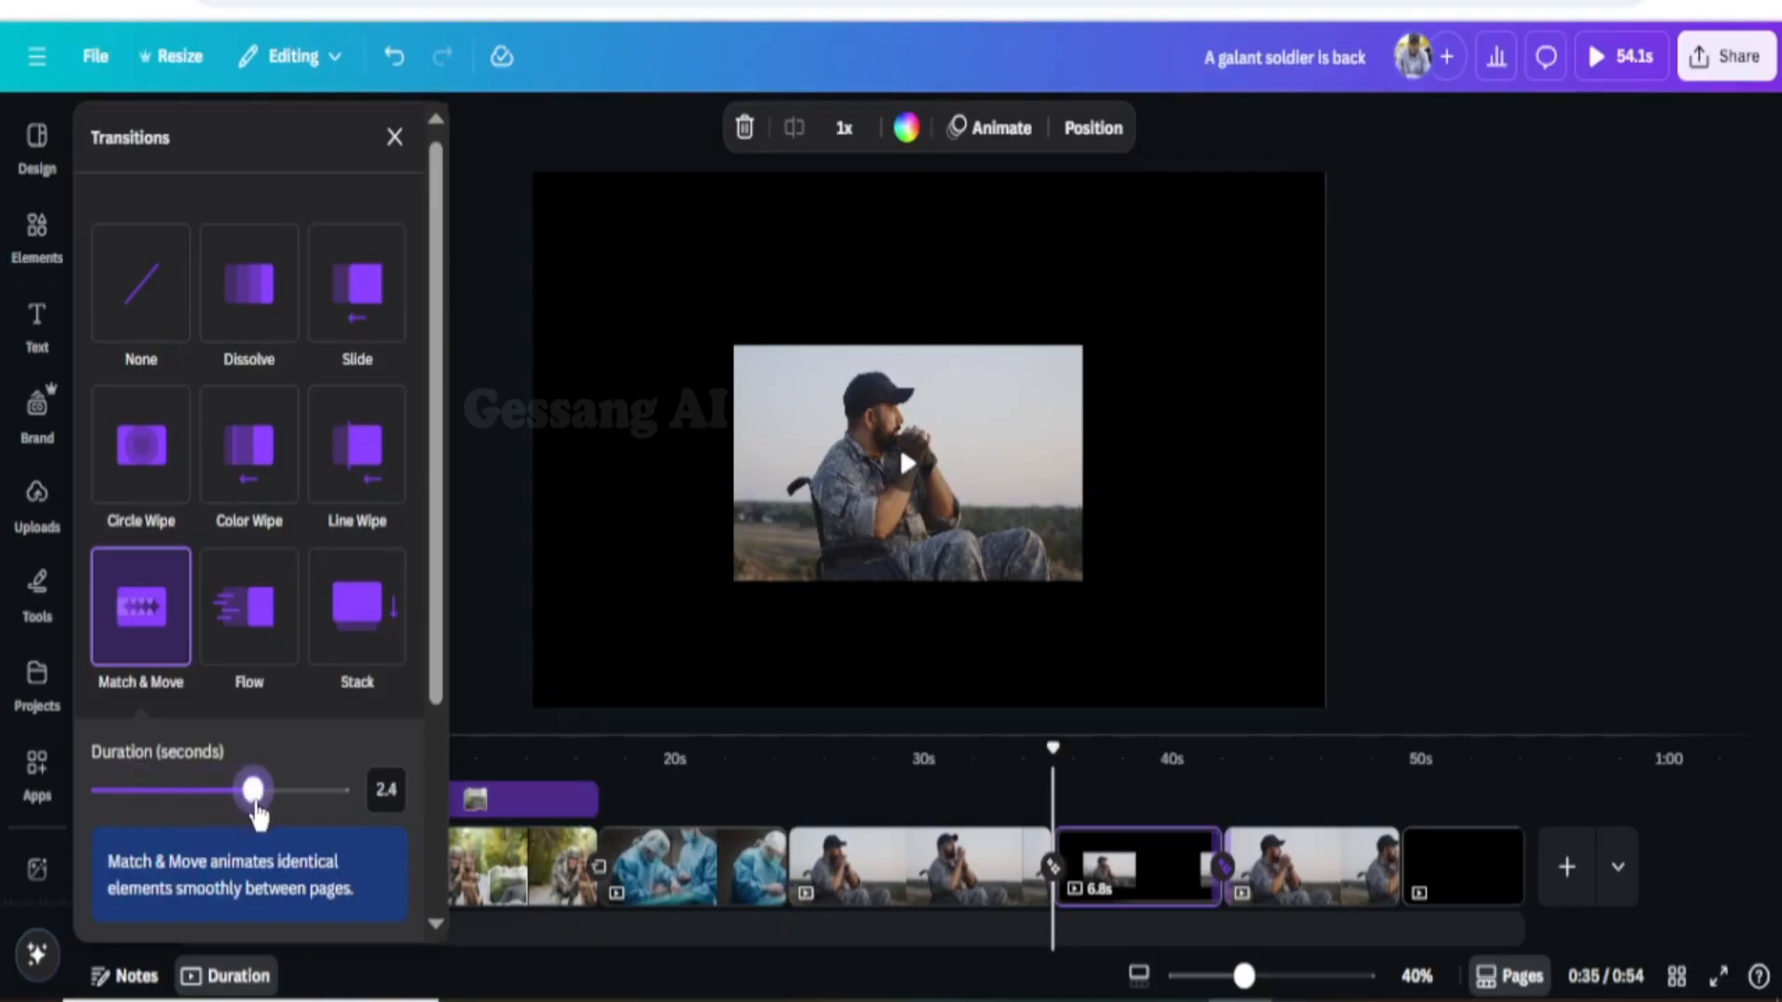
click(1022, 798)
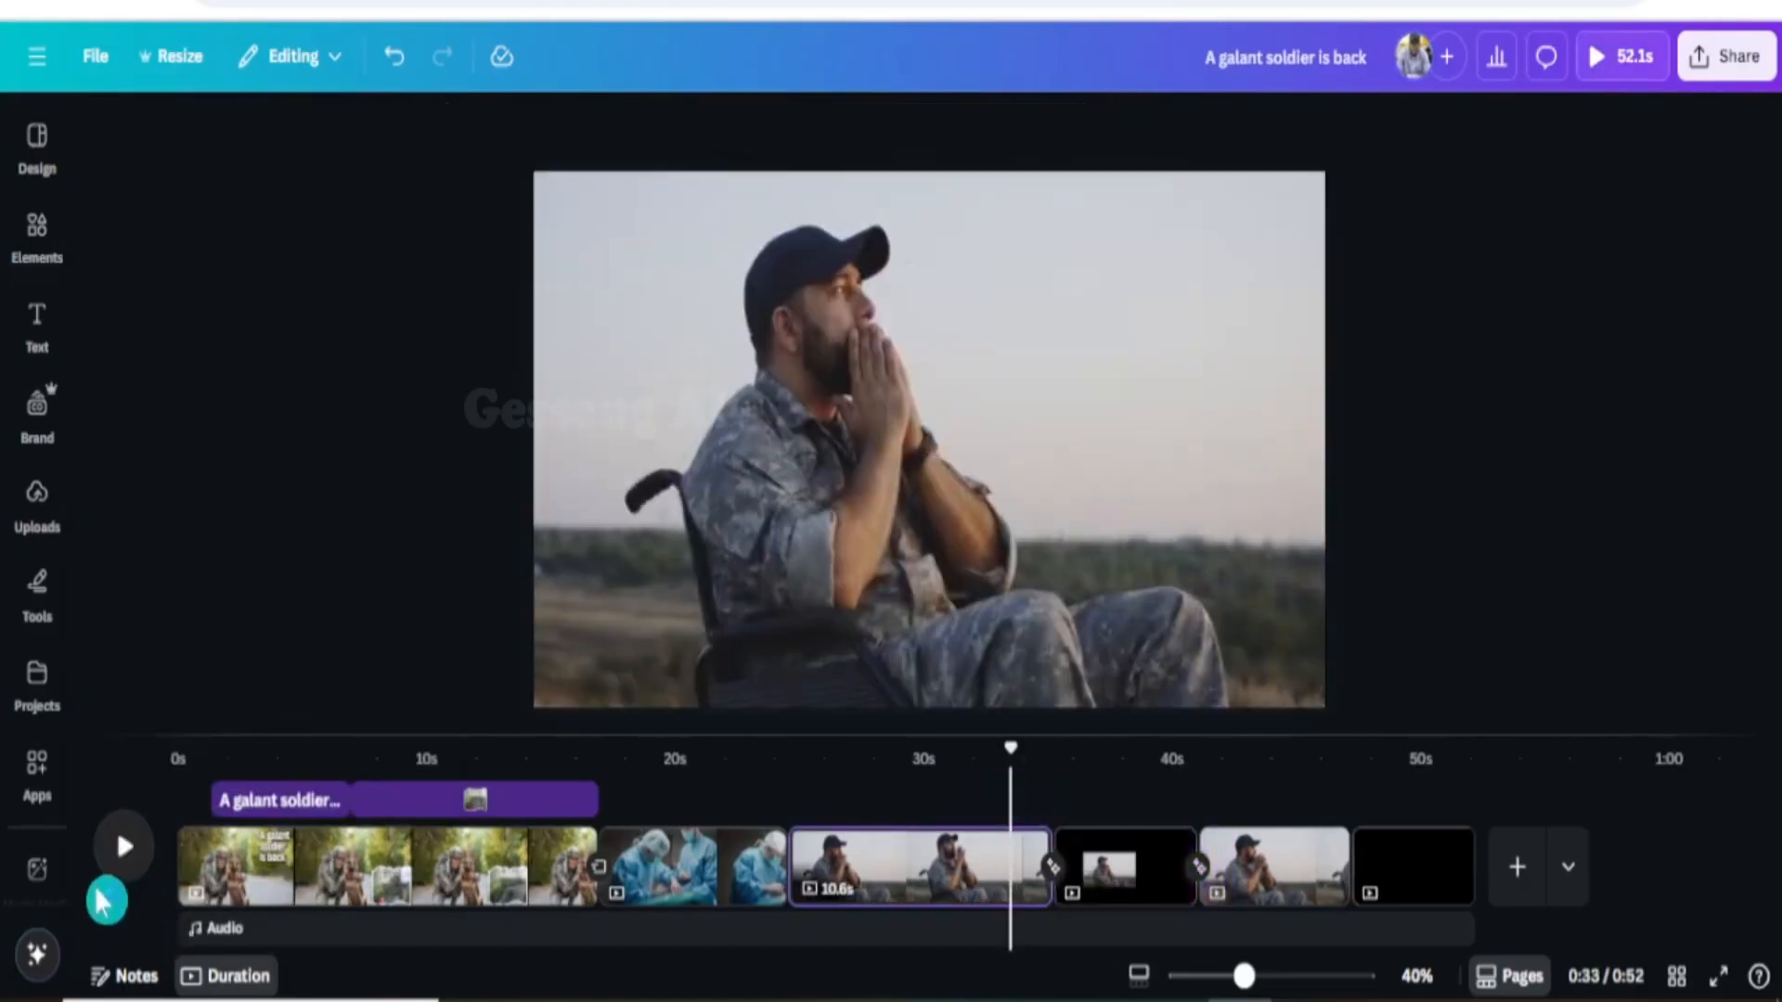
click(135, 856)
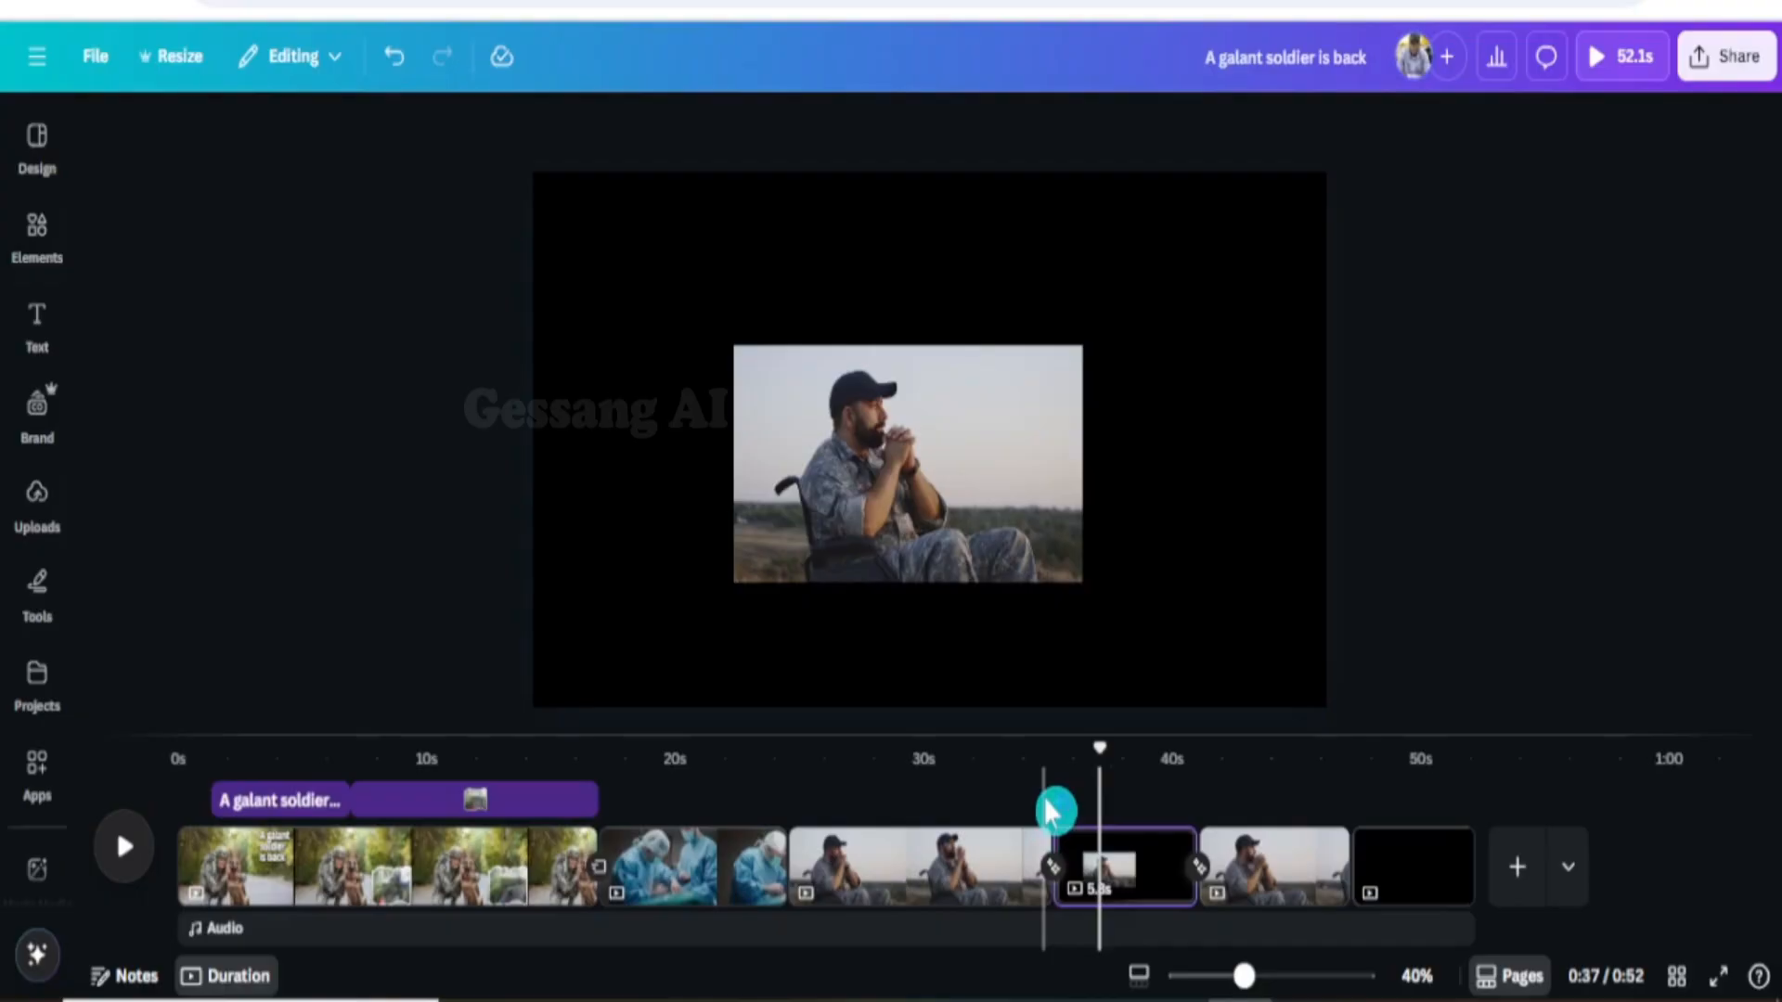
Change the background of the empty last page to white
drag(1099, 750, 1375, 747)
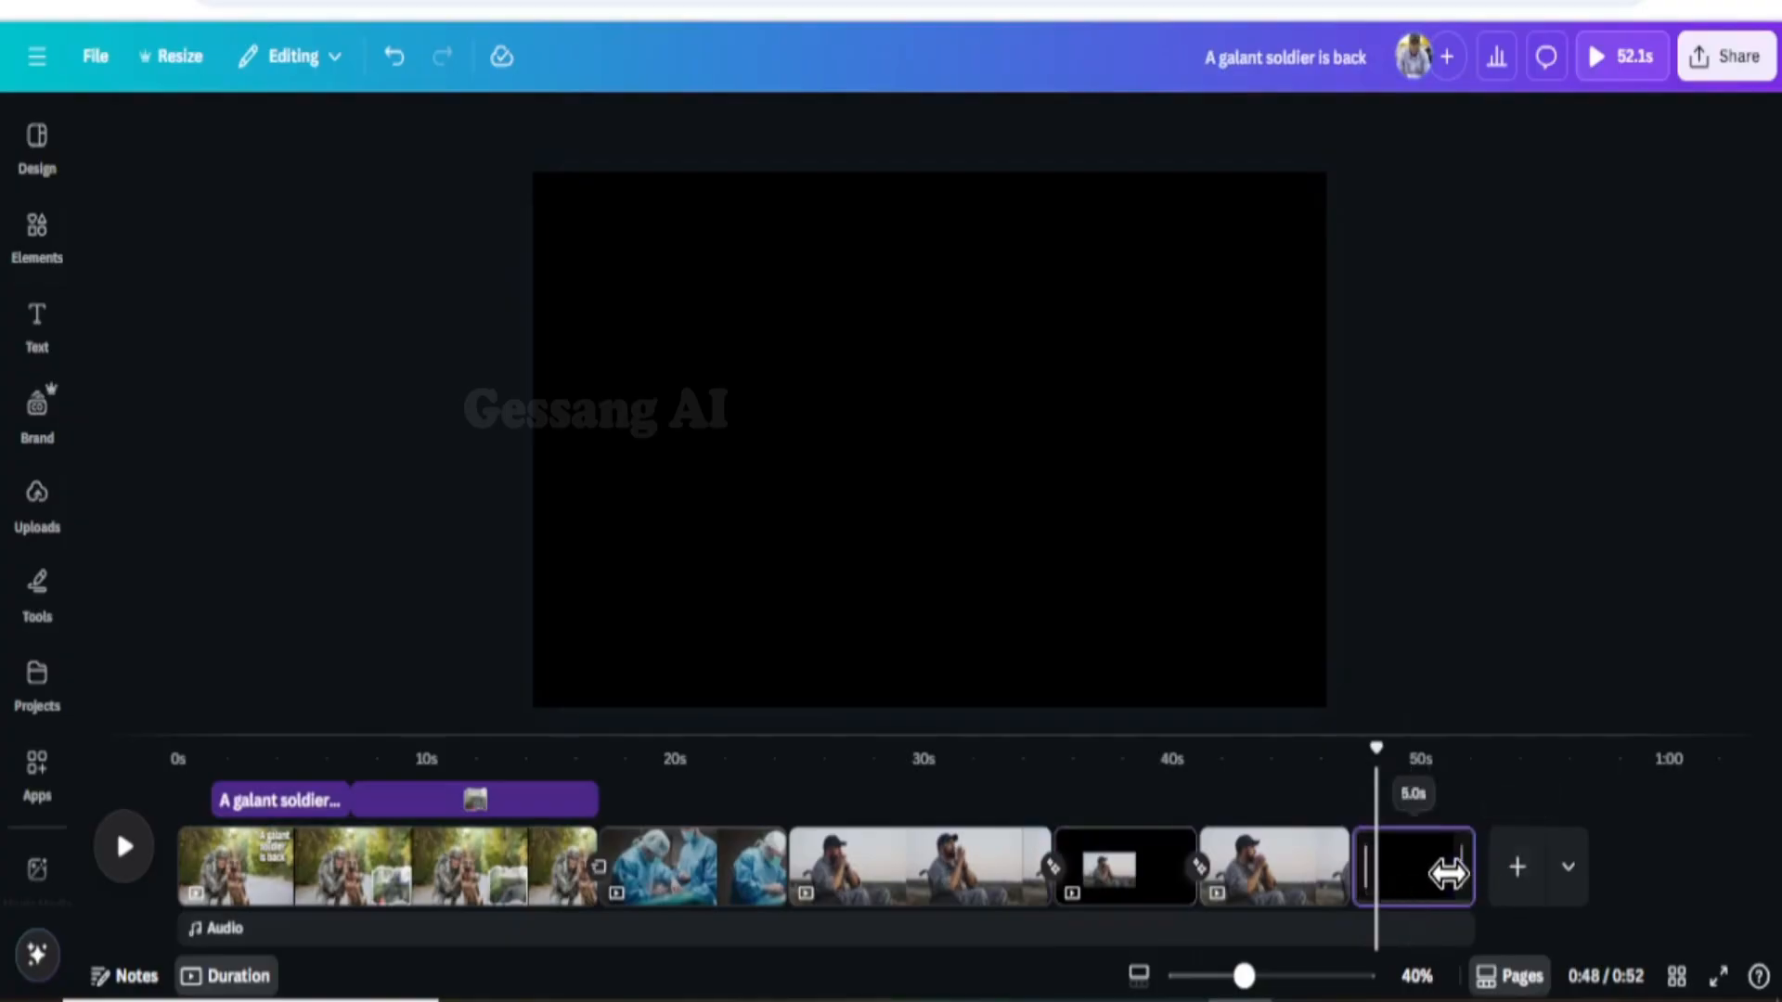
click(1448, 873)
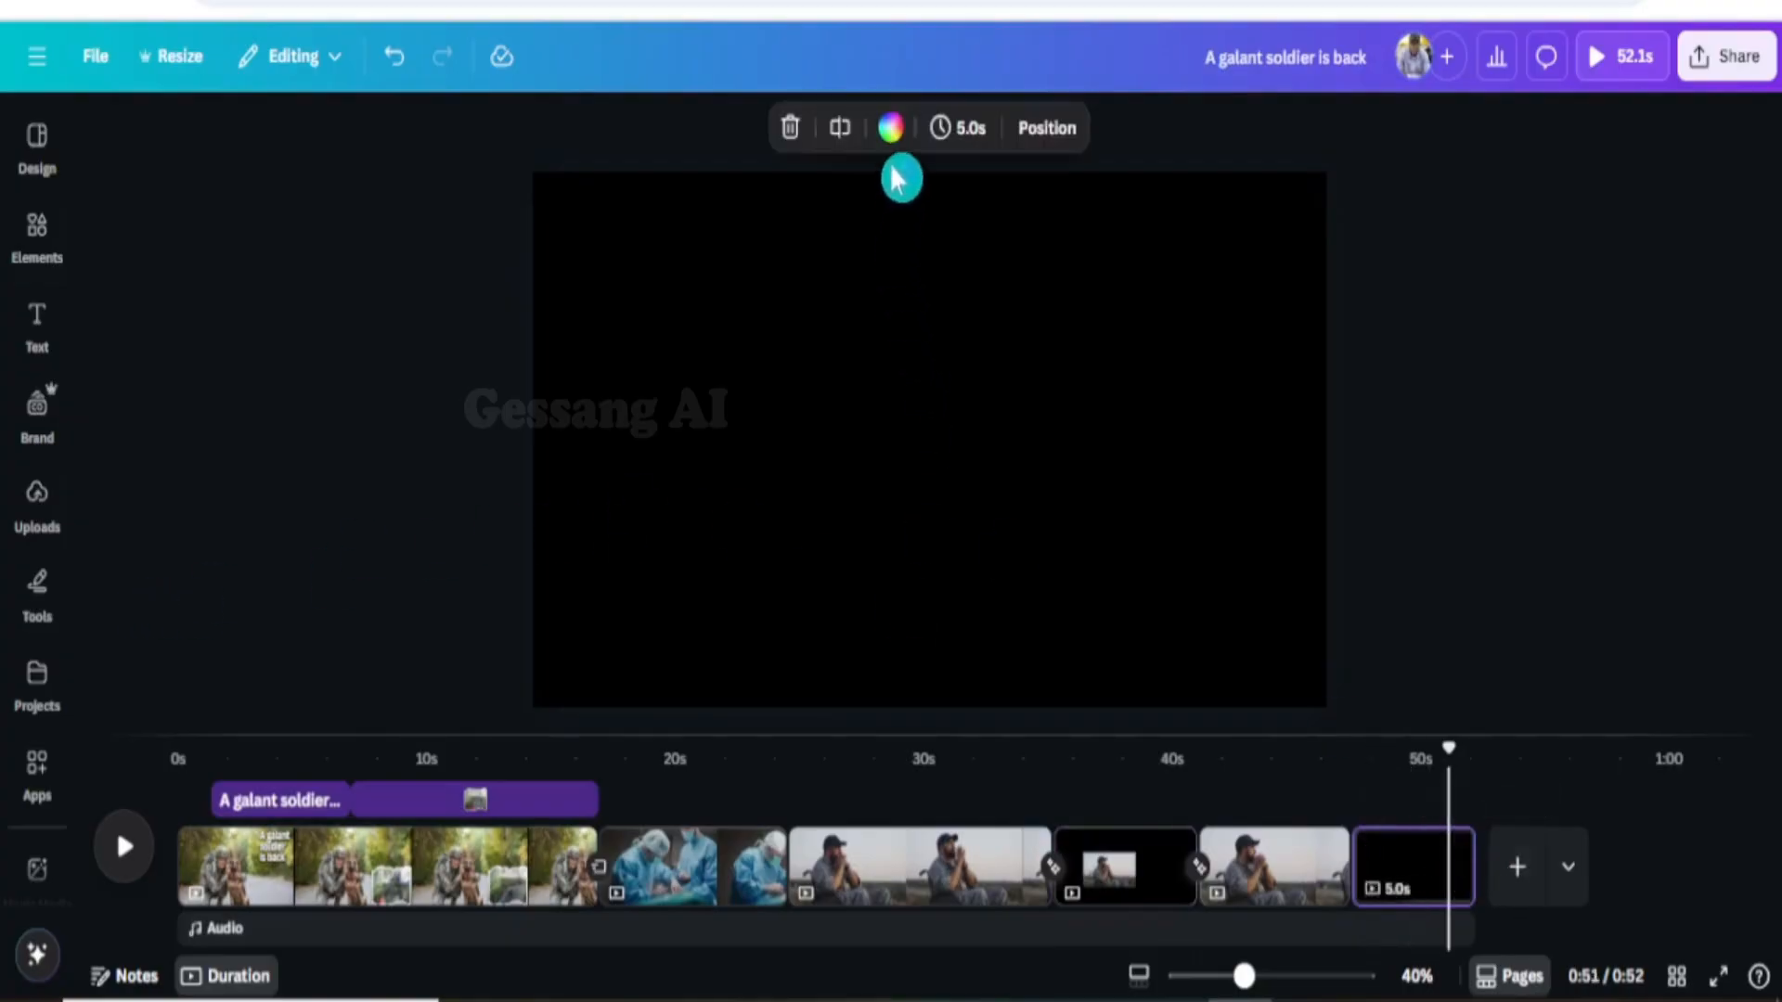
click(890, 127)
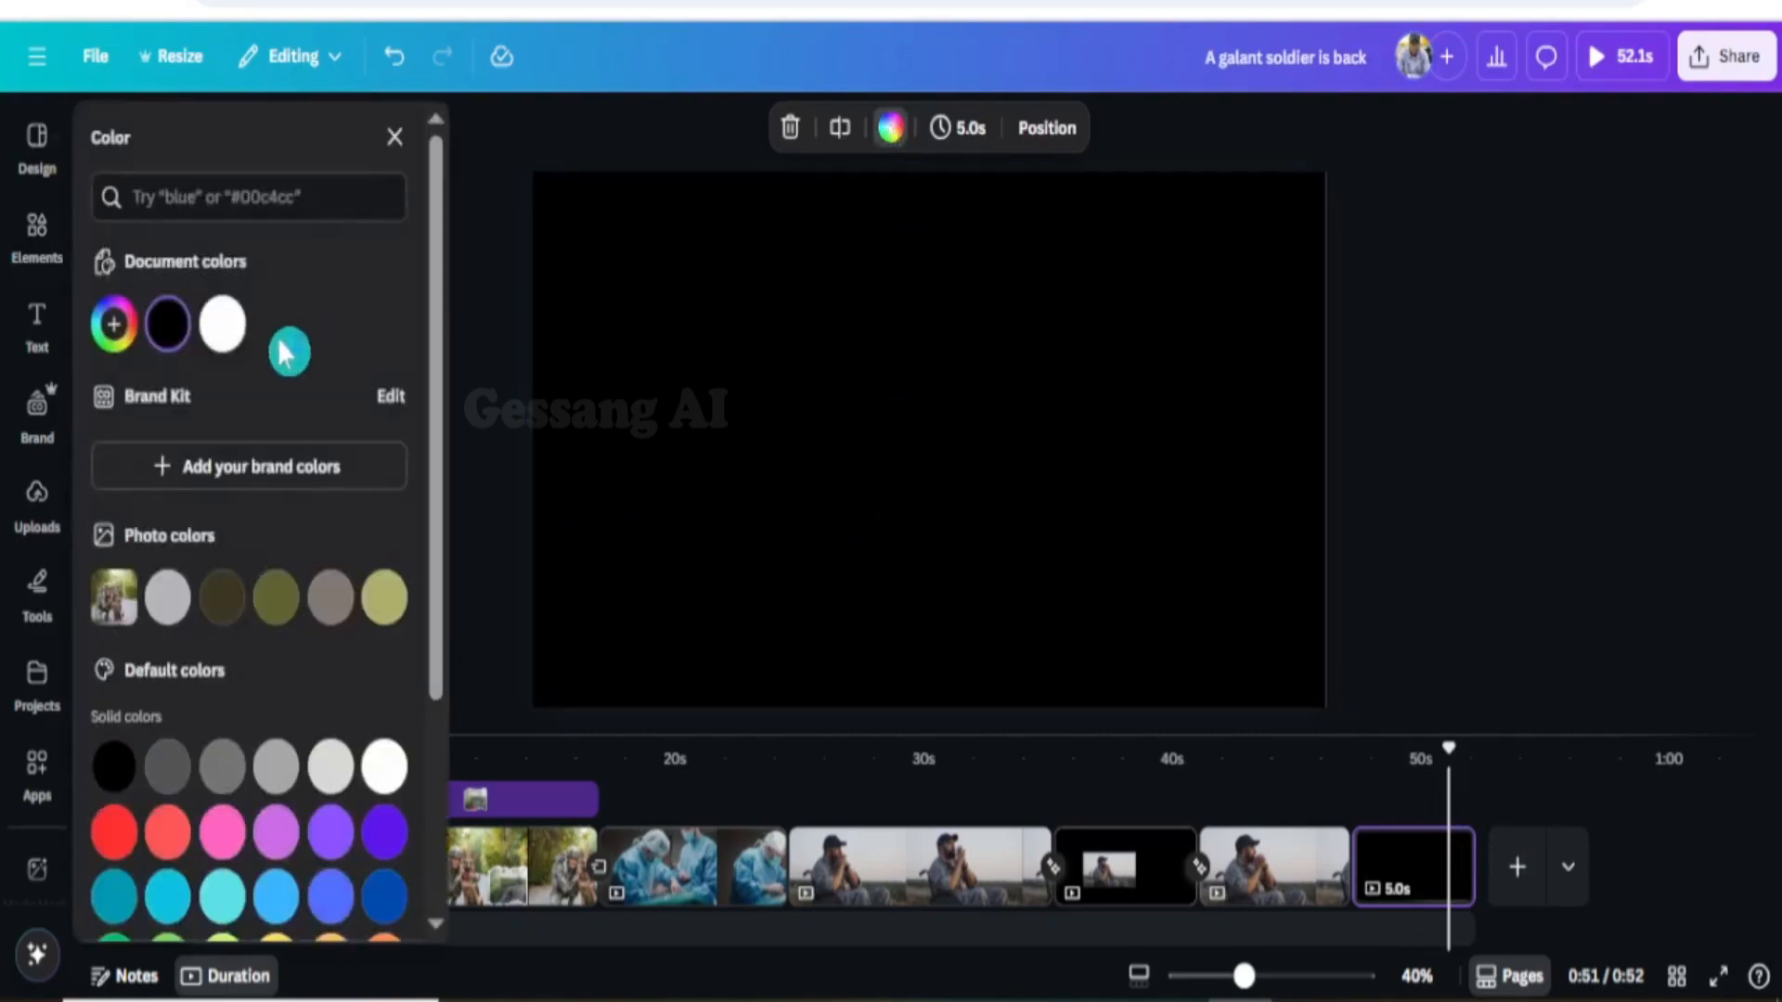
click(224, 329)
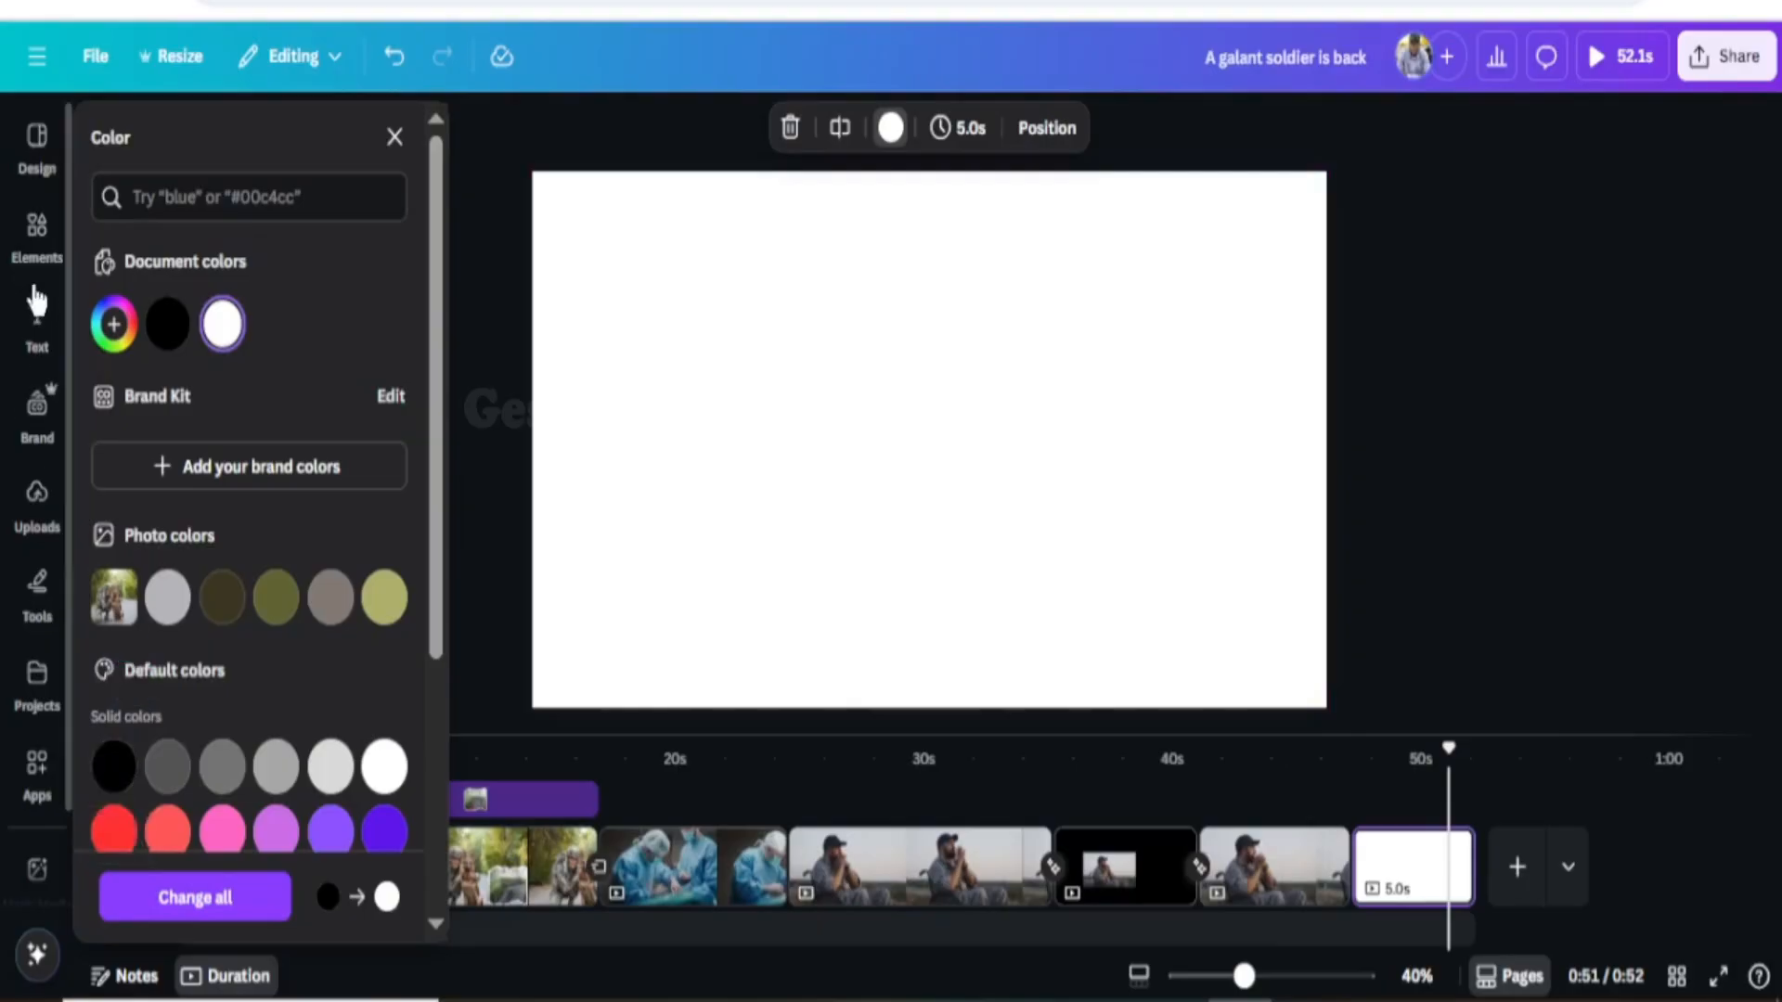
Search the elements for soldier, add the kneeling rifleman graphic to the white page, and shrink it into the page's lower-left corner
click(34, 249)
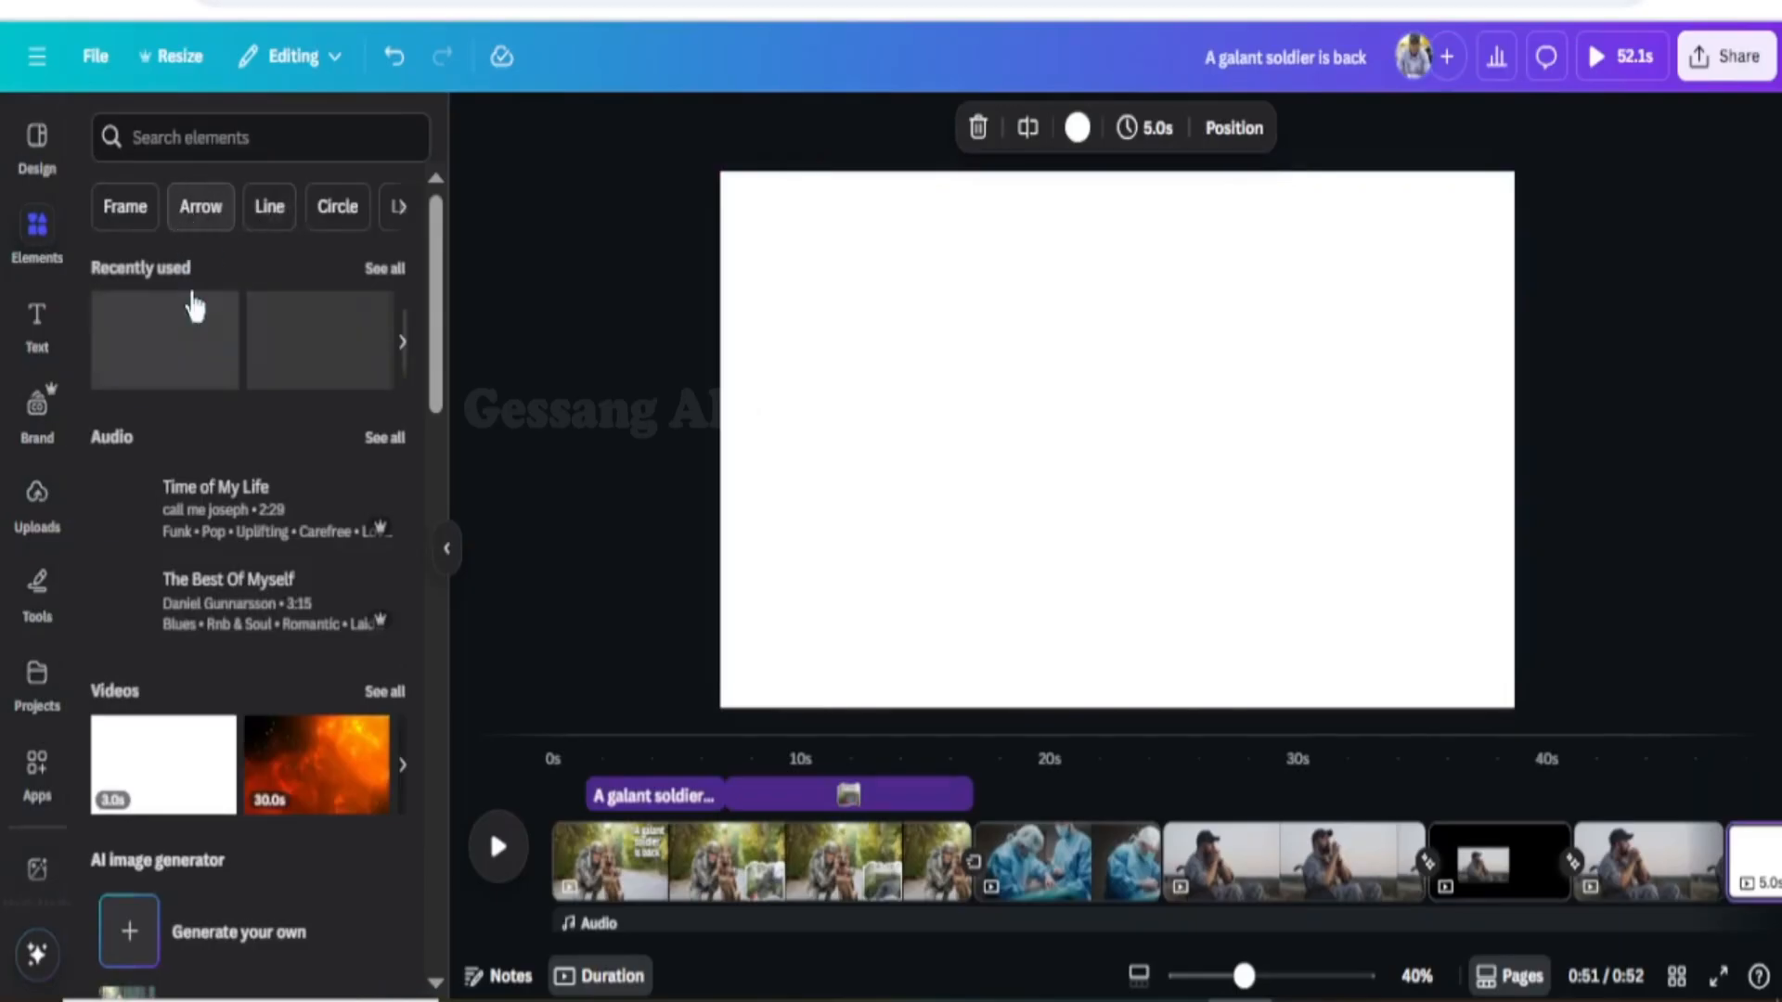
click(278, 134)
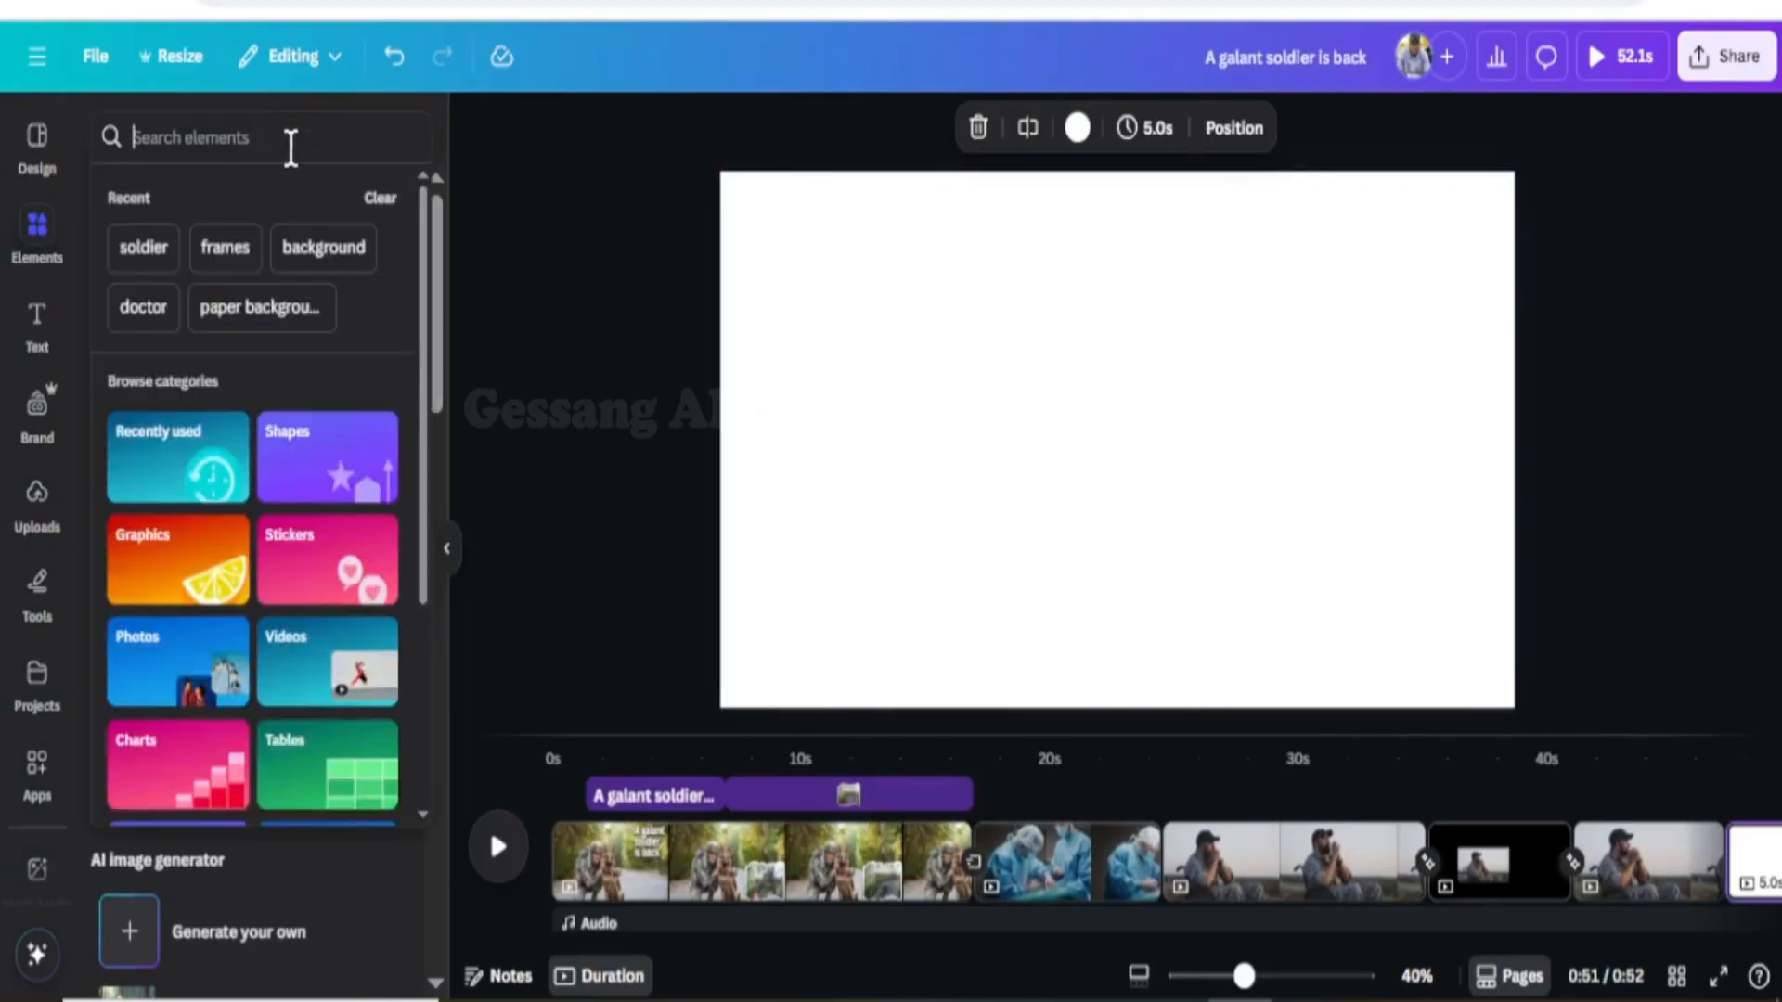
click(146, 251)
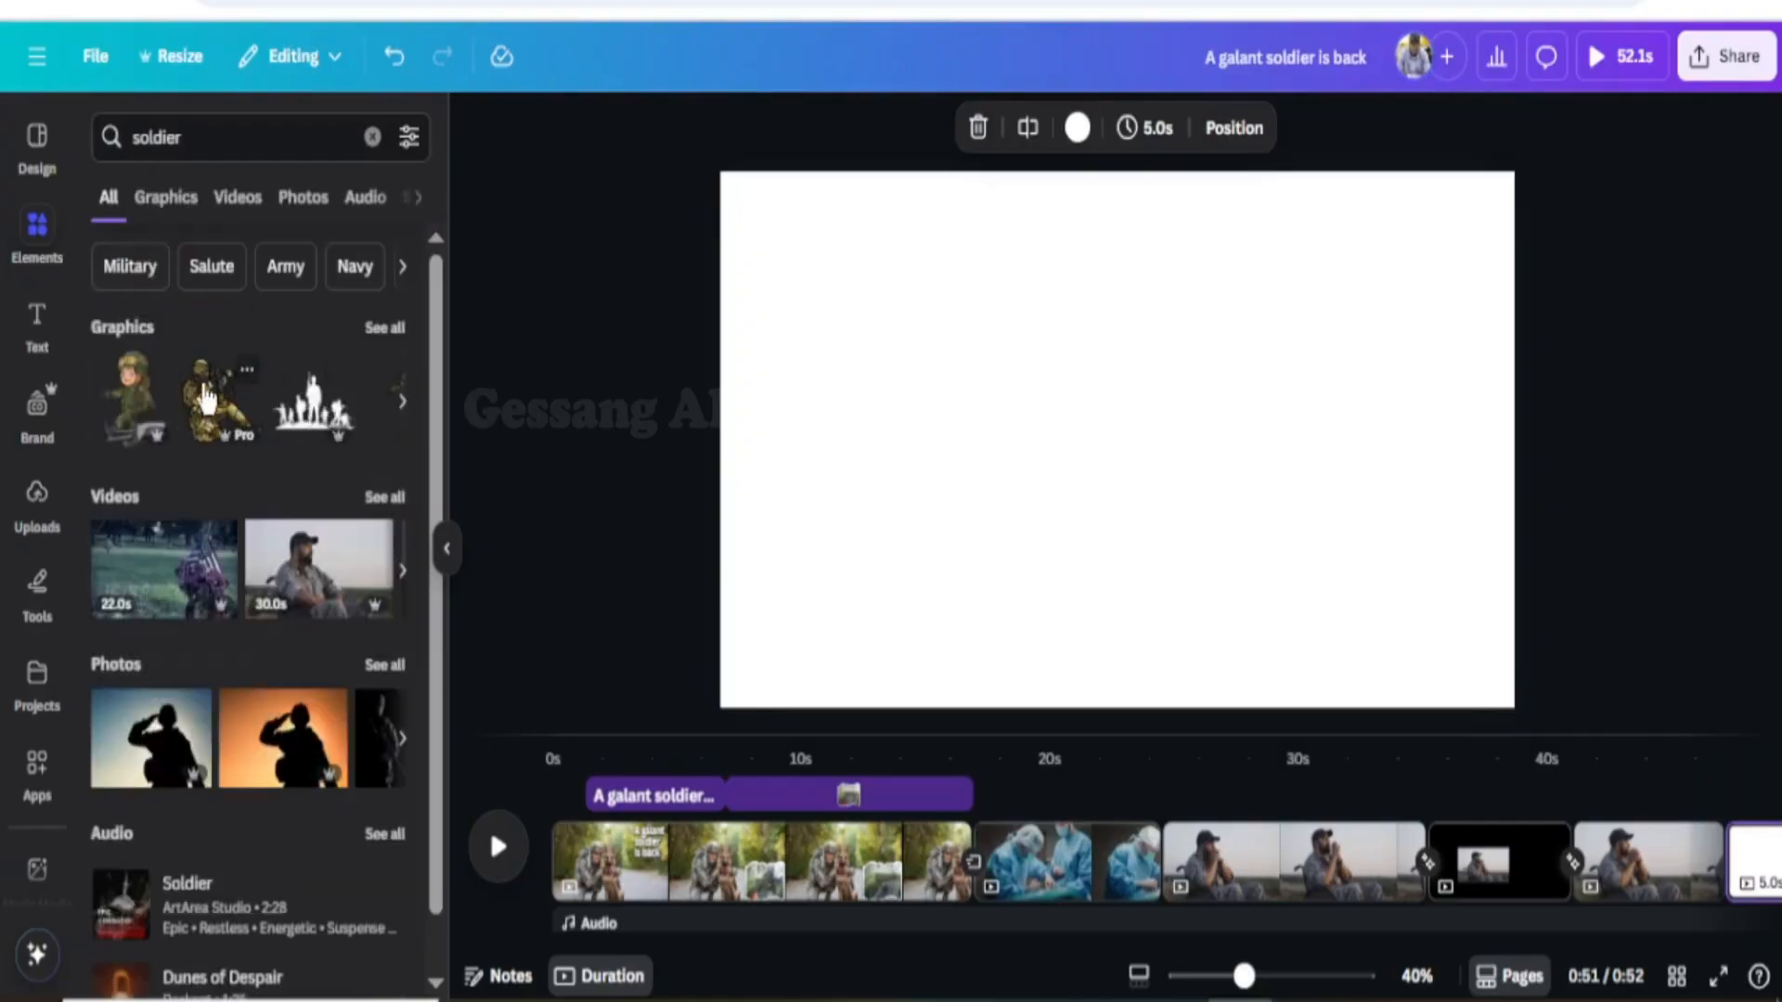
click(232, 390)
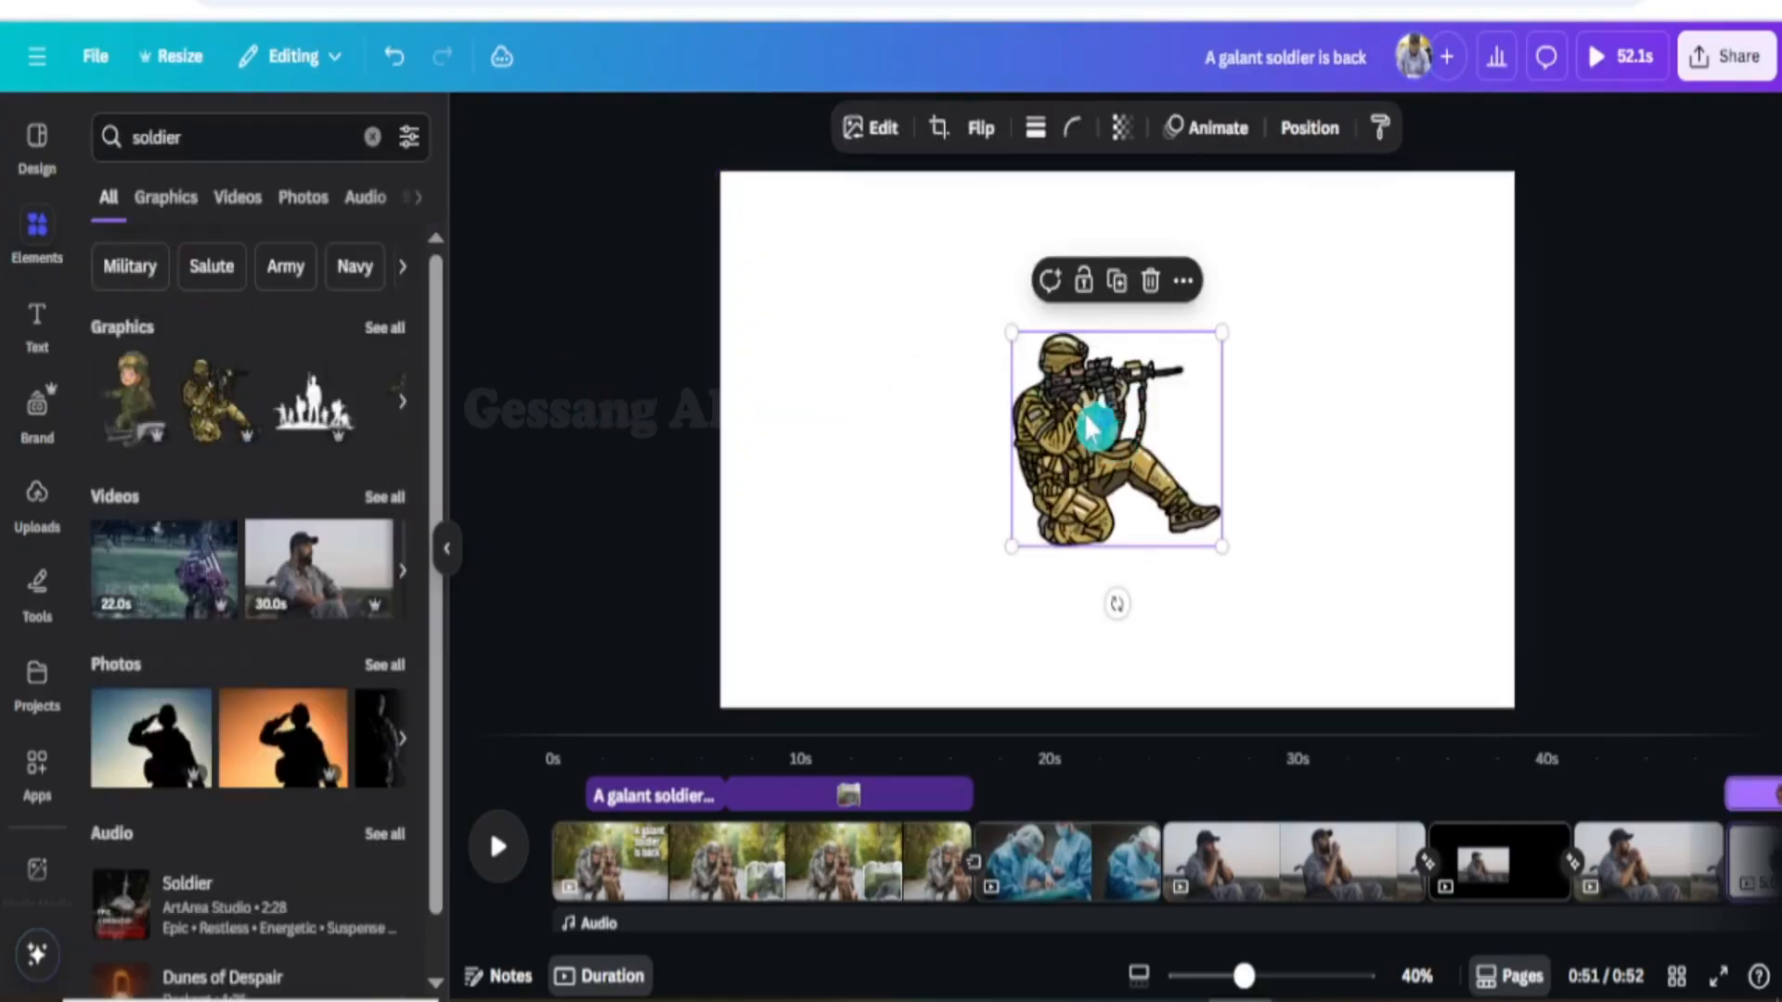
drag(1033, 325, 882, 413)
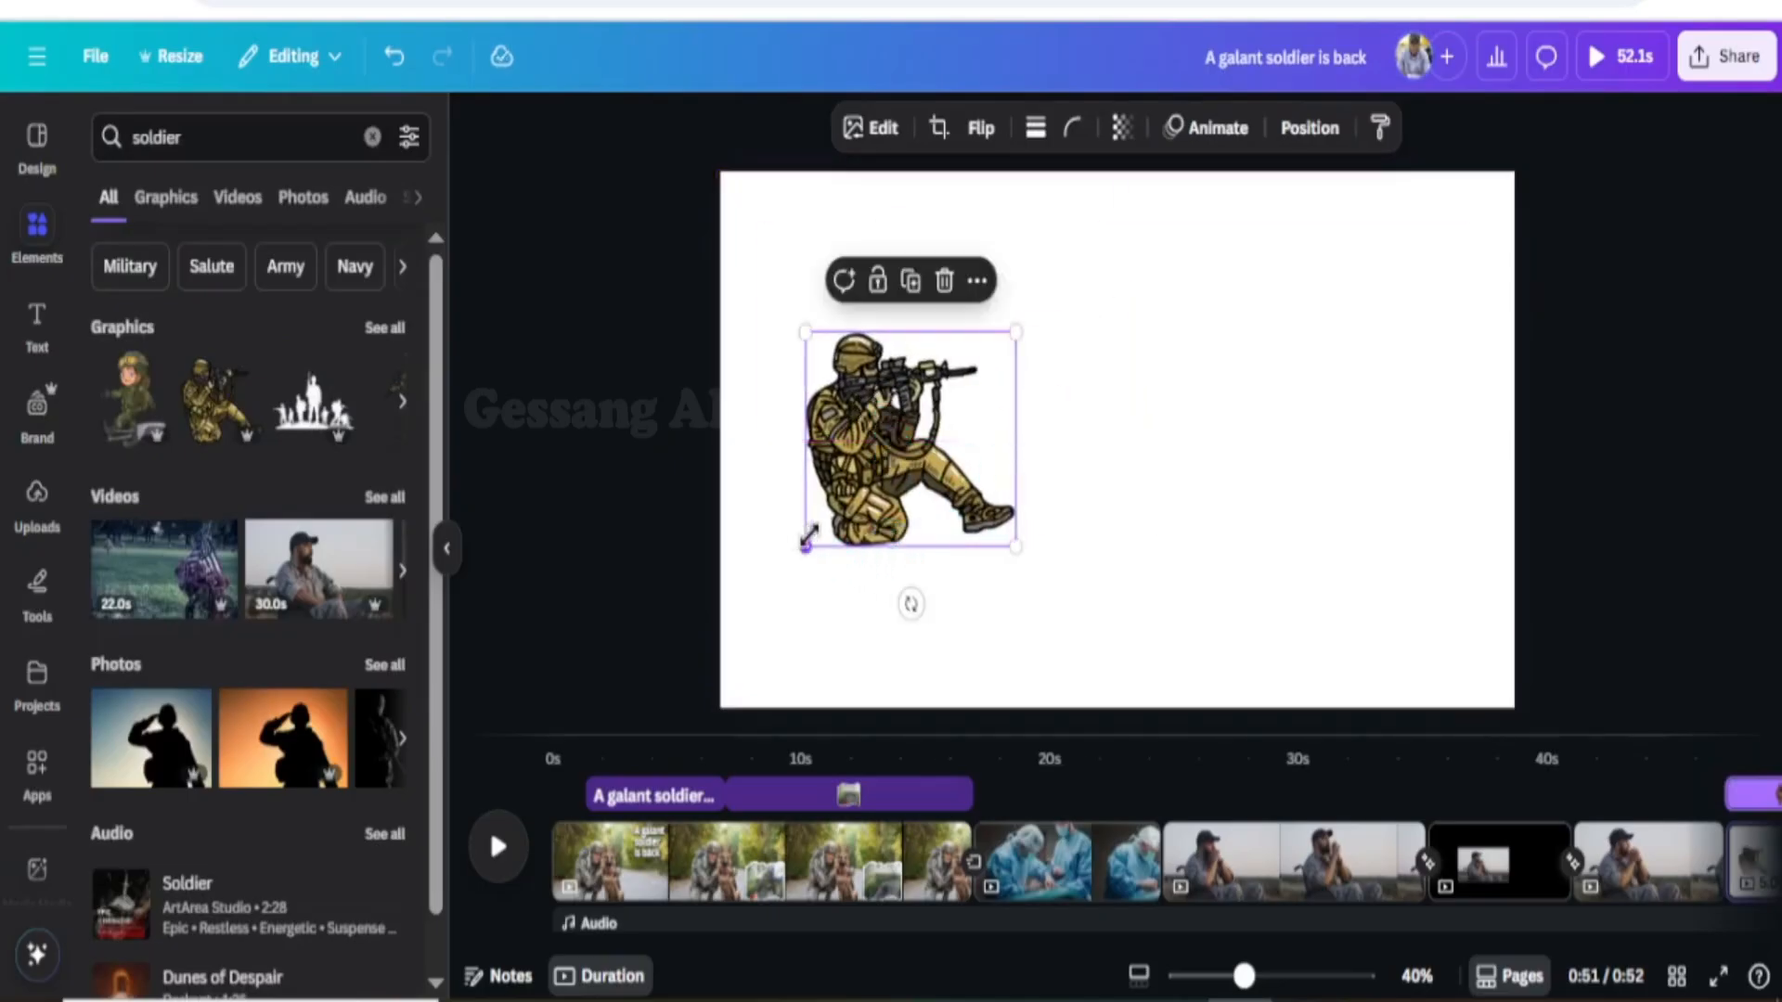
drag(805, 541, 833, 601)
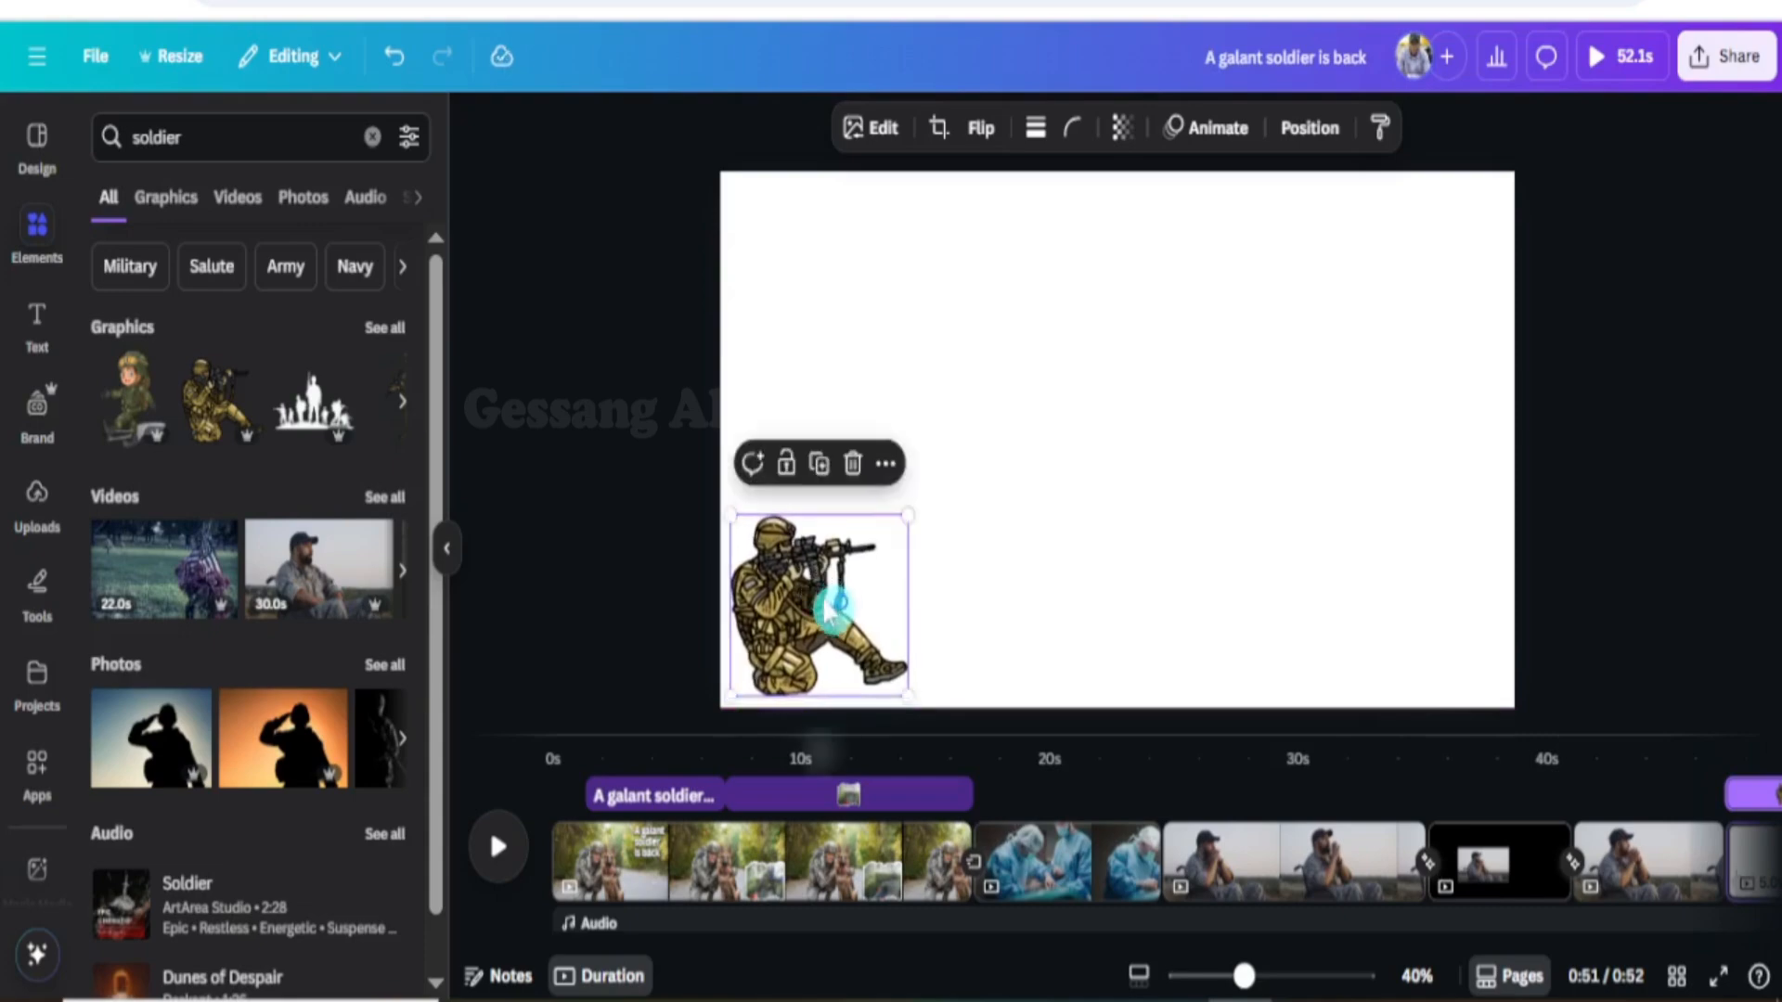
Try a custom animation path moving the soldier graphic across to the page's lower-right corner, and undo that path
click(1218, 139)
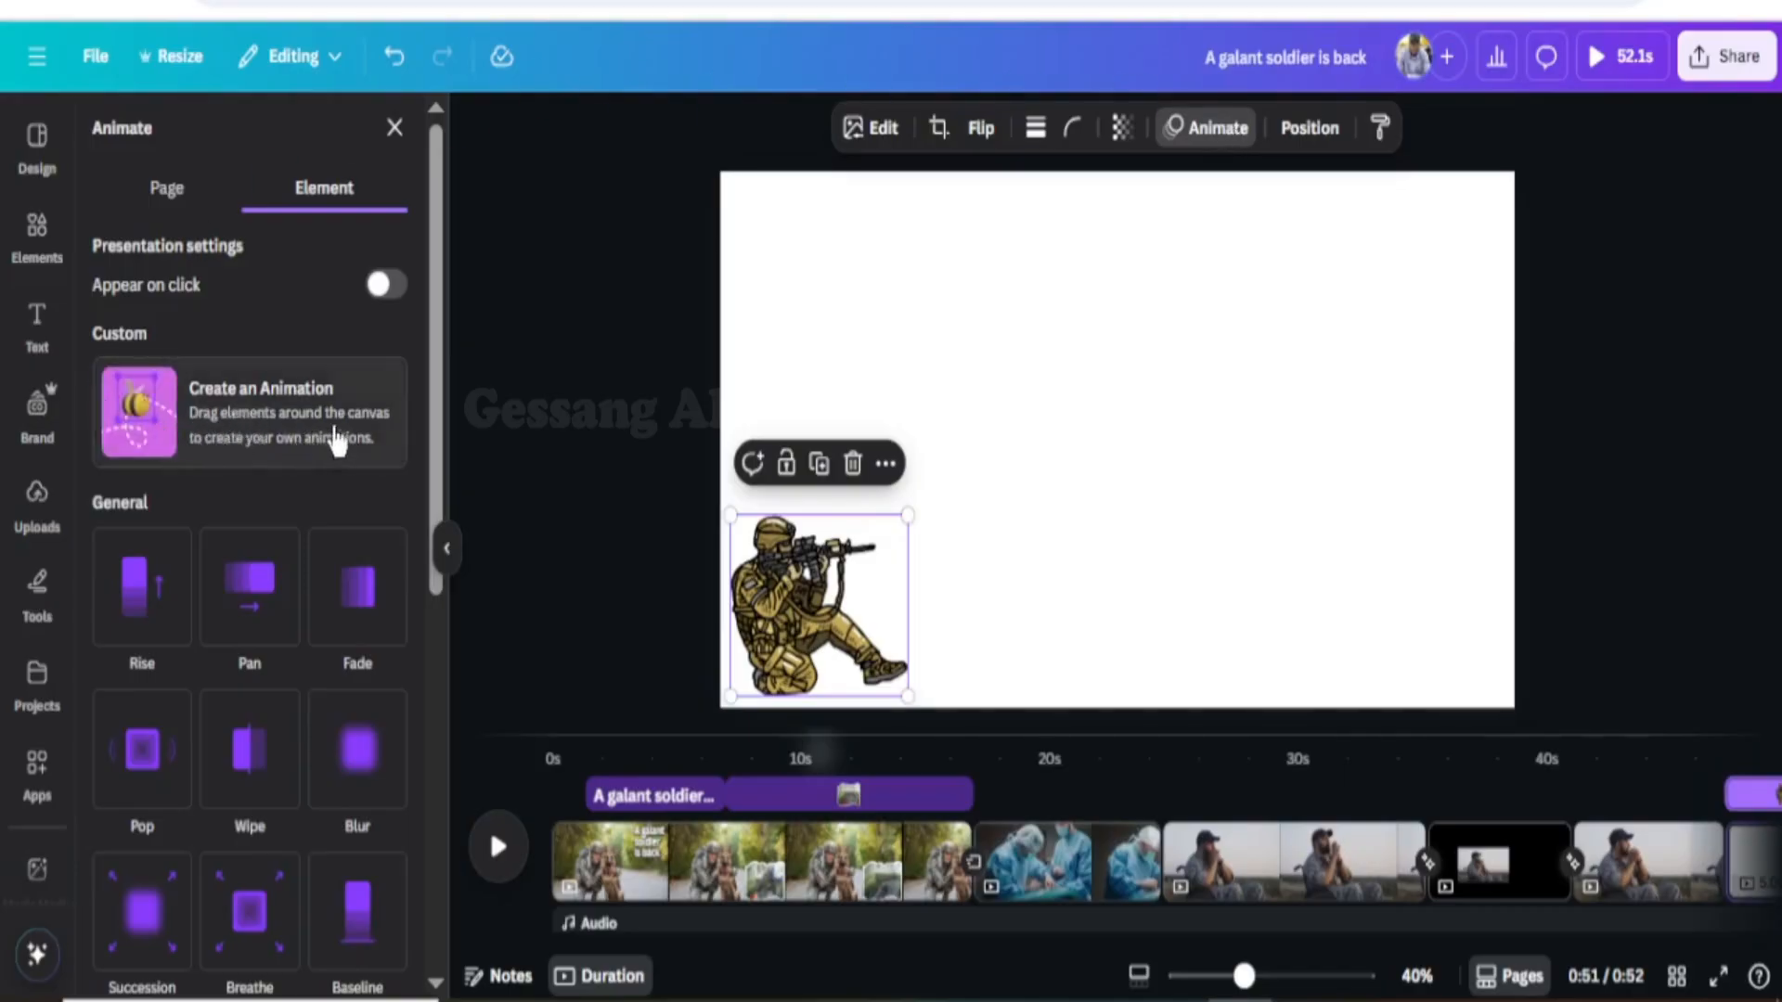
click(369, 428)
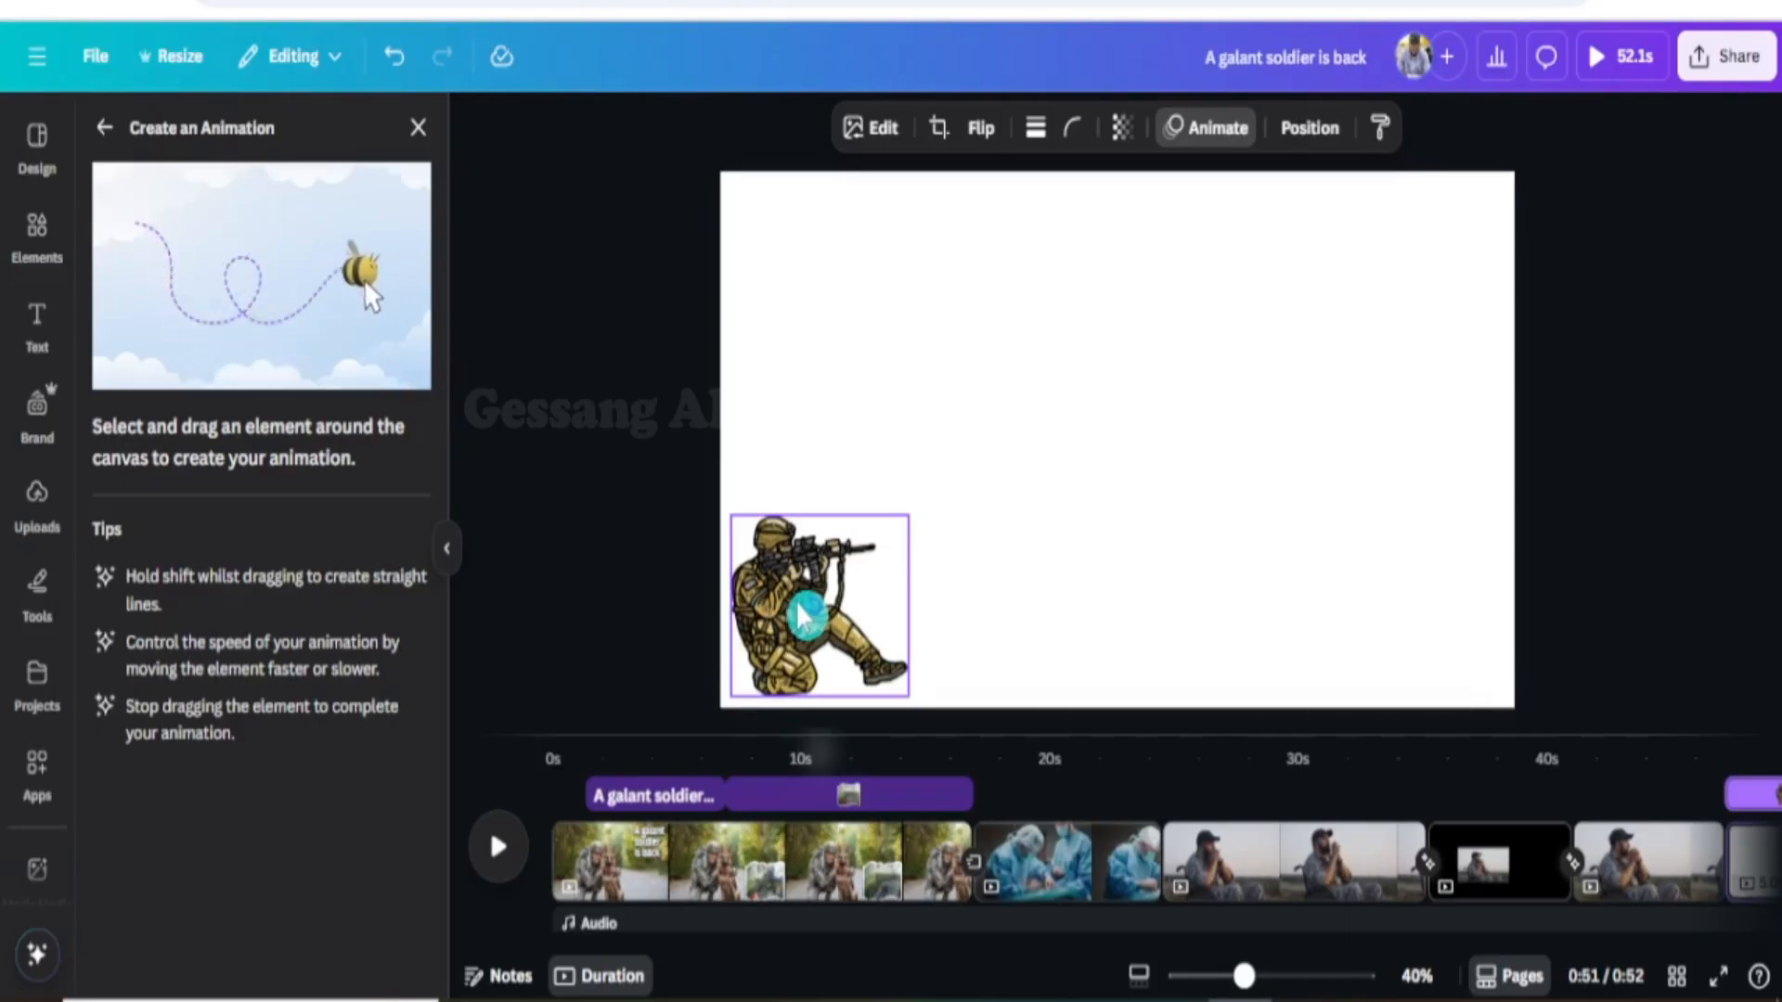
mouse_move(800, 615)
mouse_down()
mouse_move(1227, 564)
mouse_move(1401, 599)
mouse_up()
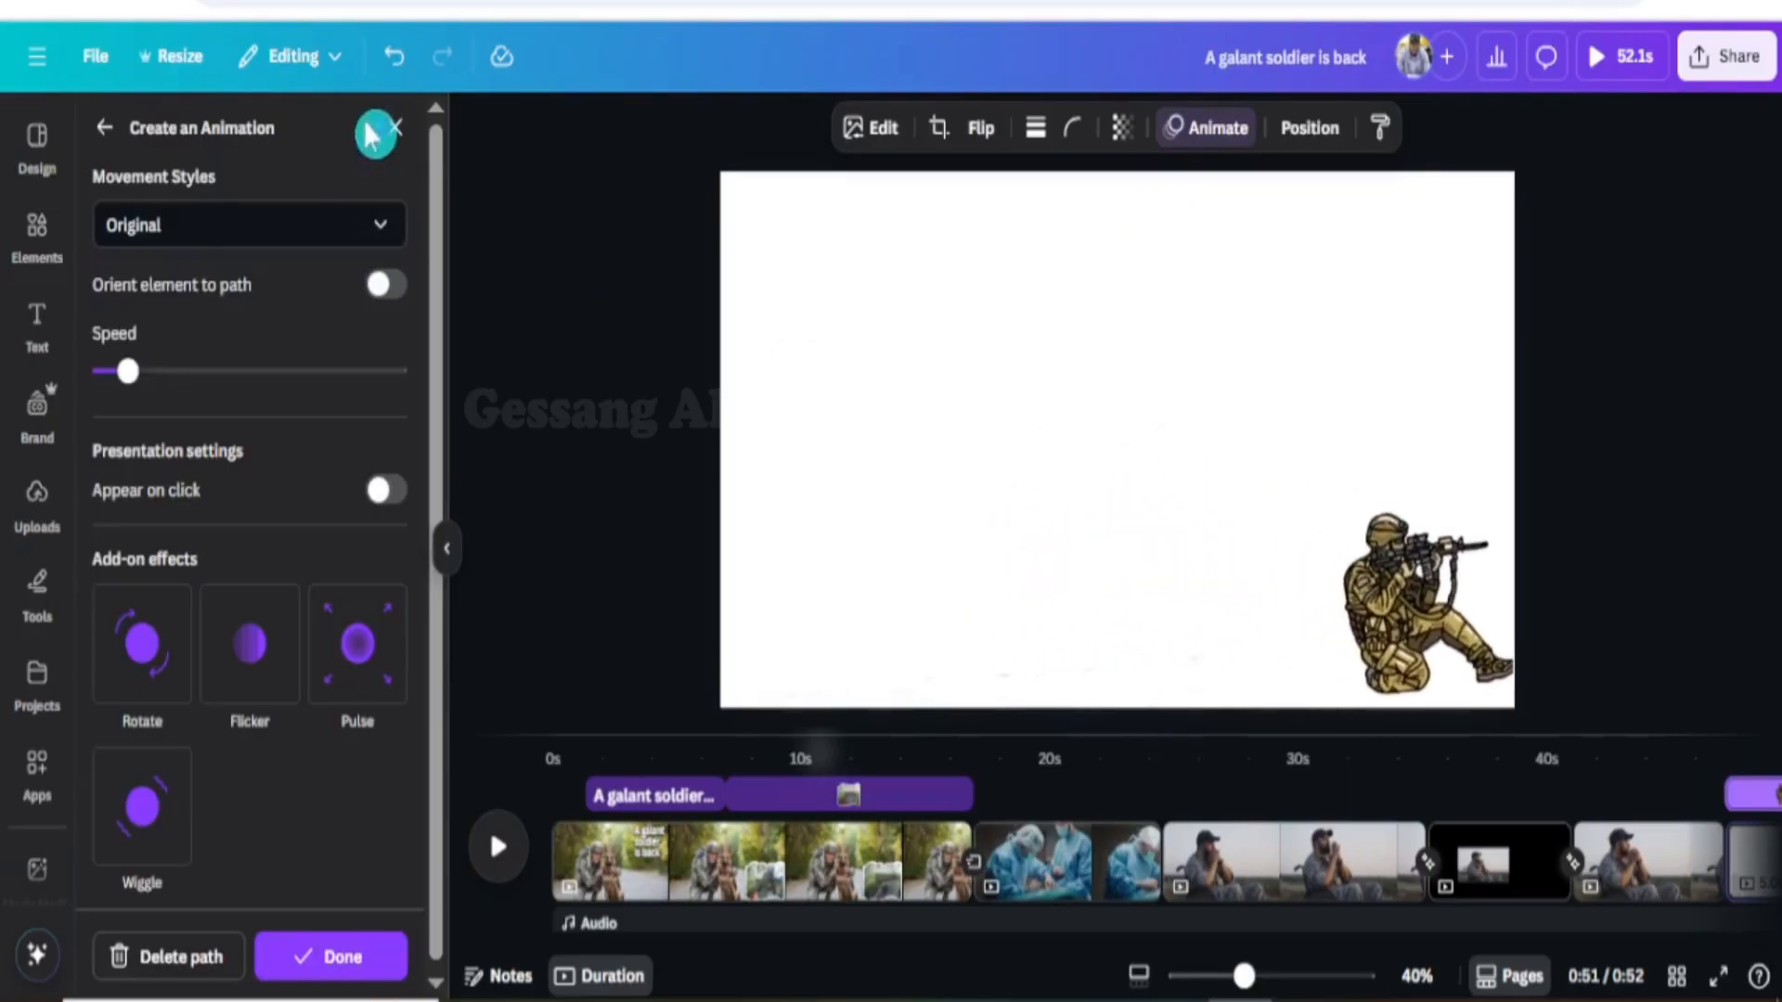
click(394, 57)
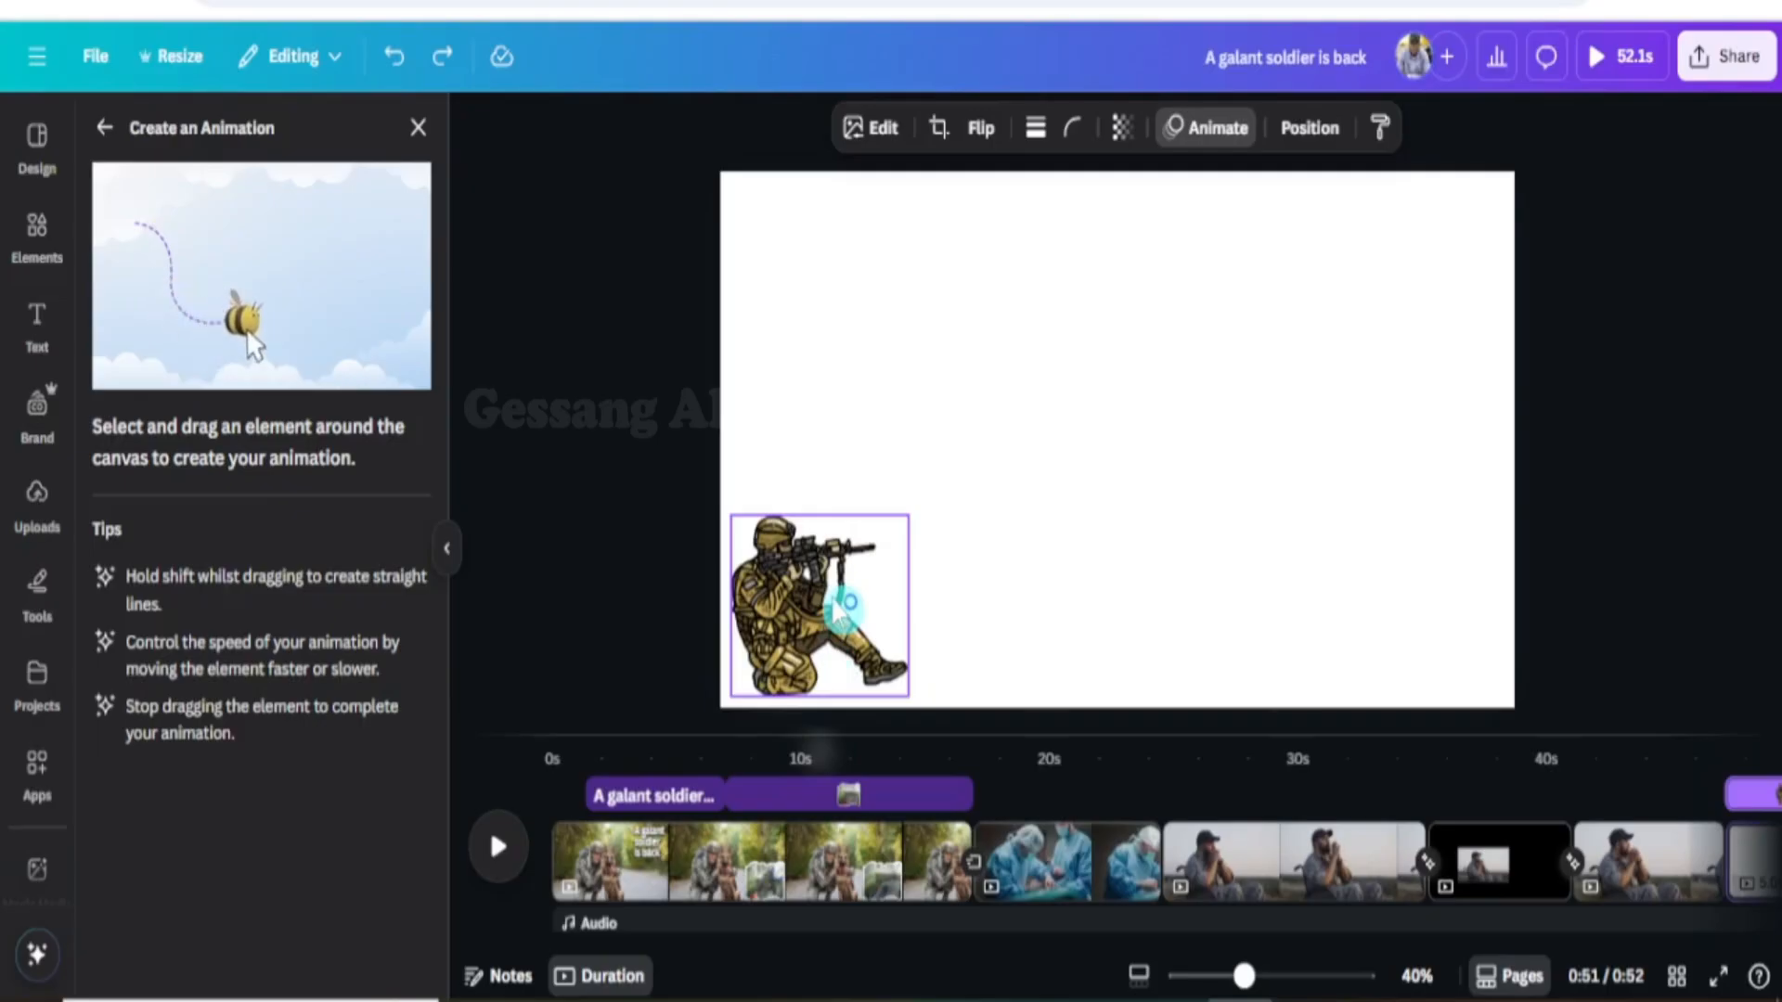
Animate the soldier graphic along a straight horizontal path to the page's lower-right corner, trying the Steady movement style and choosing Smooth
drag(823, 601, 1452, 616)
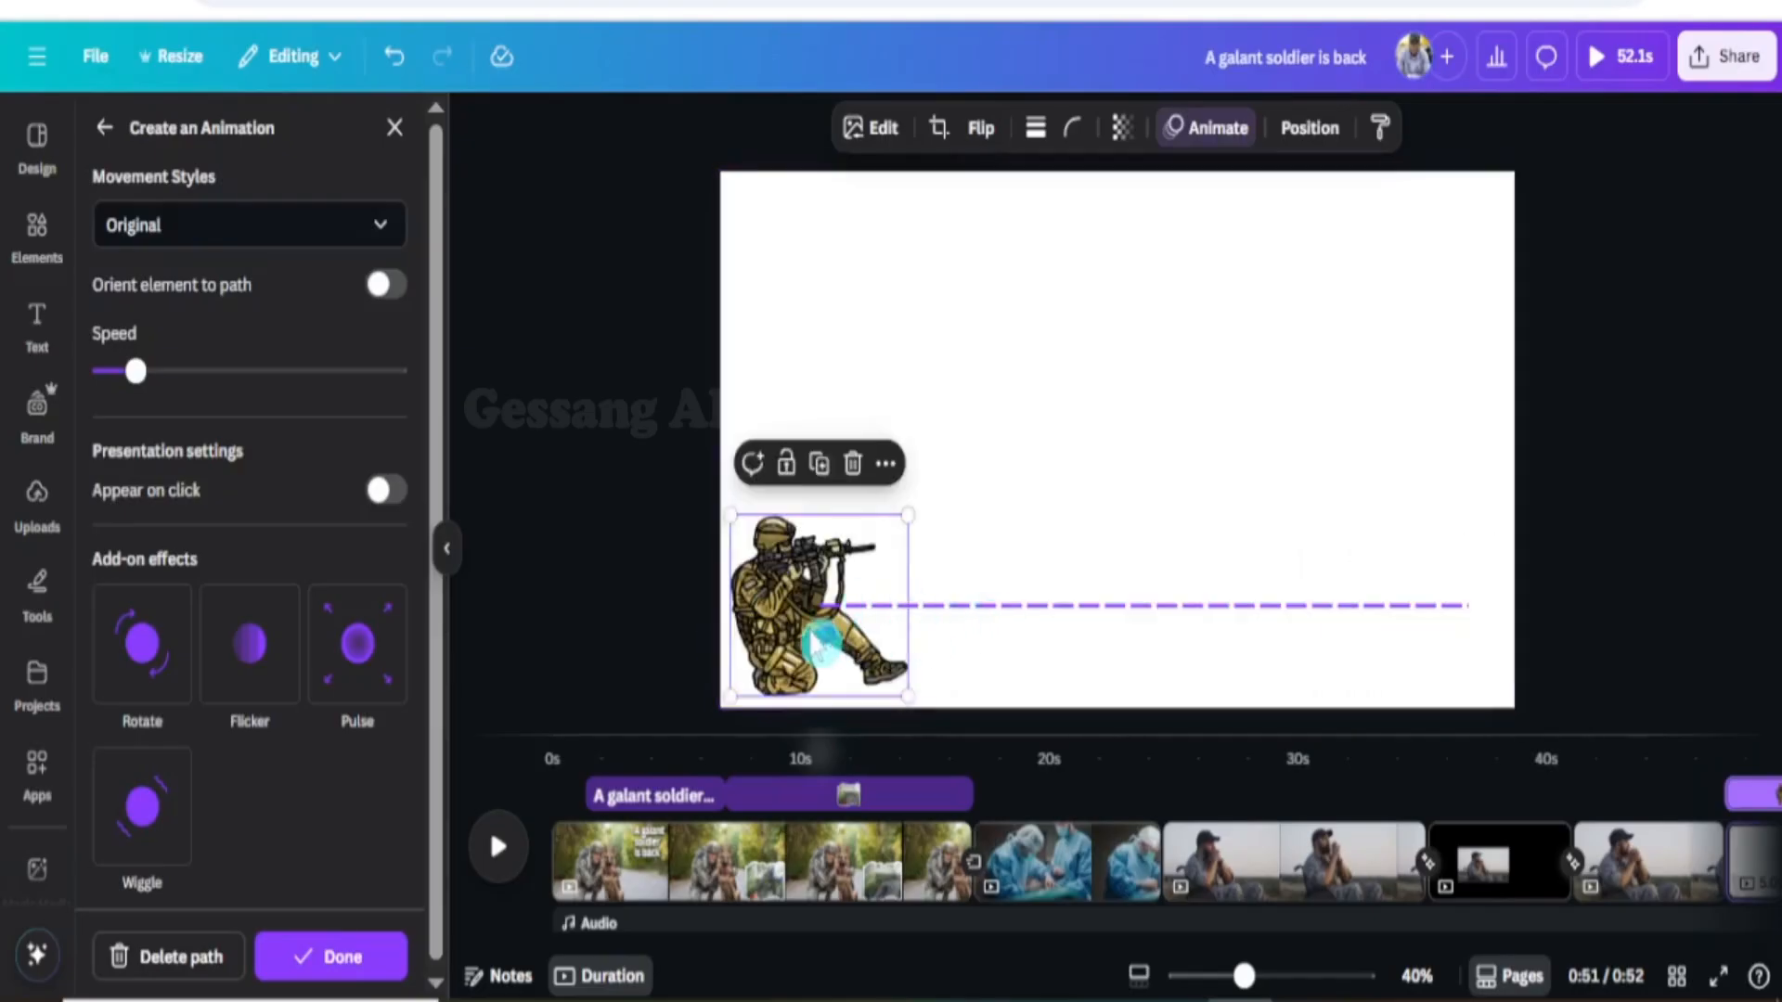
click(782, 647)
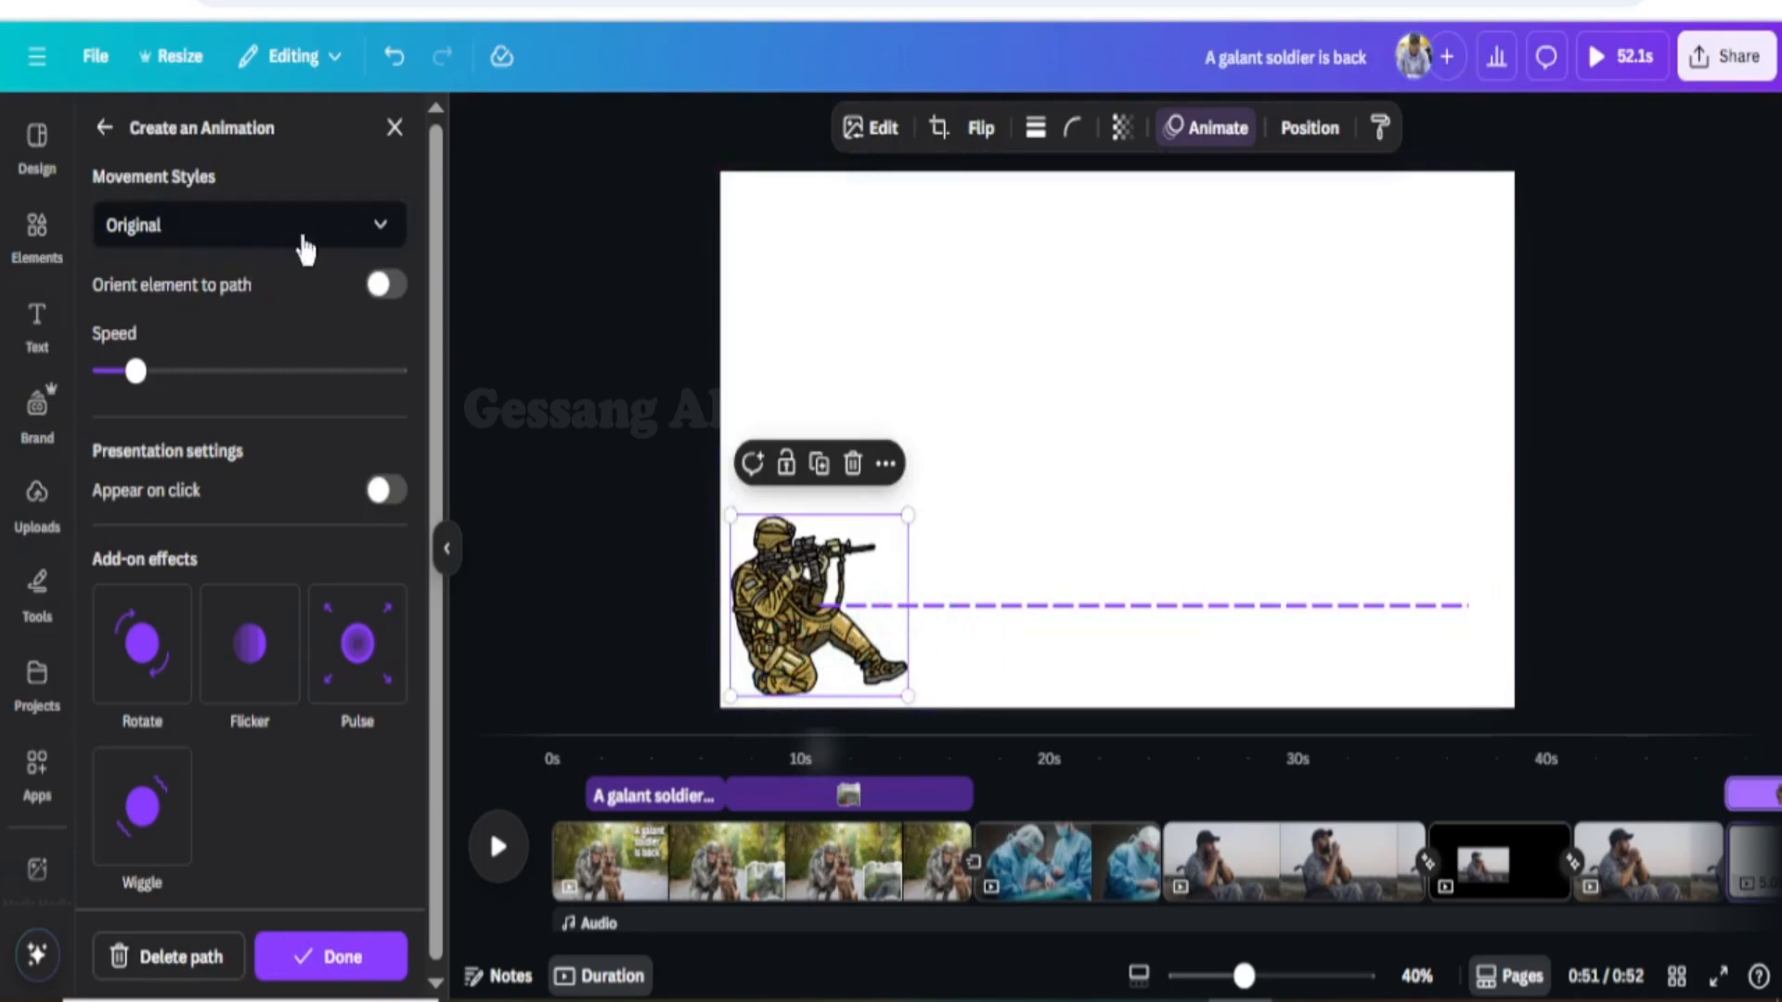
click(67, 214)
click(262, 241)
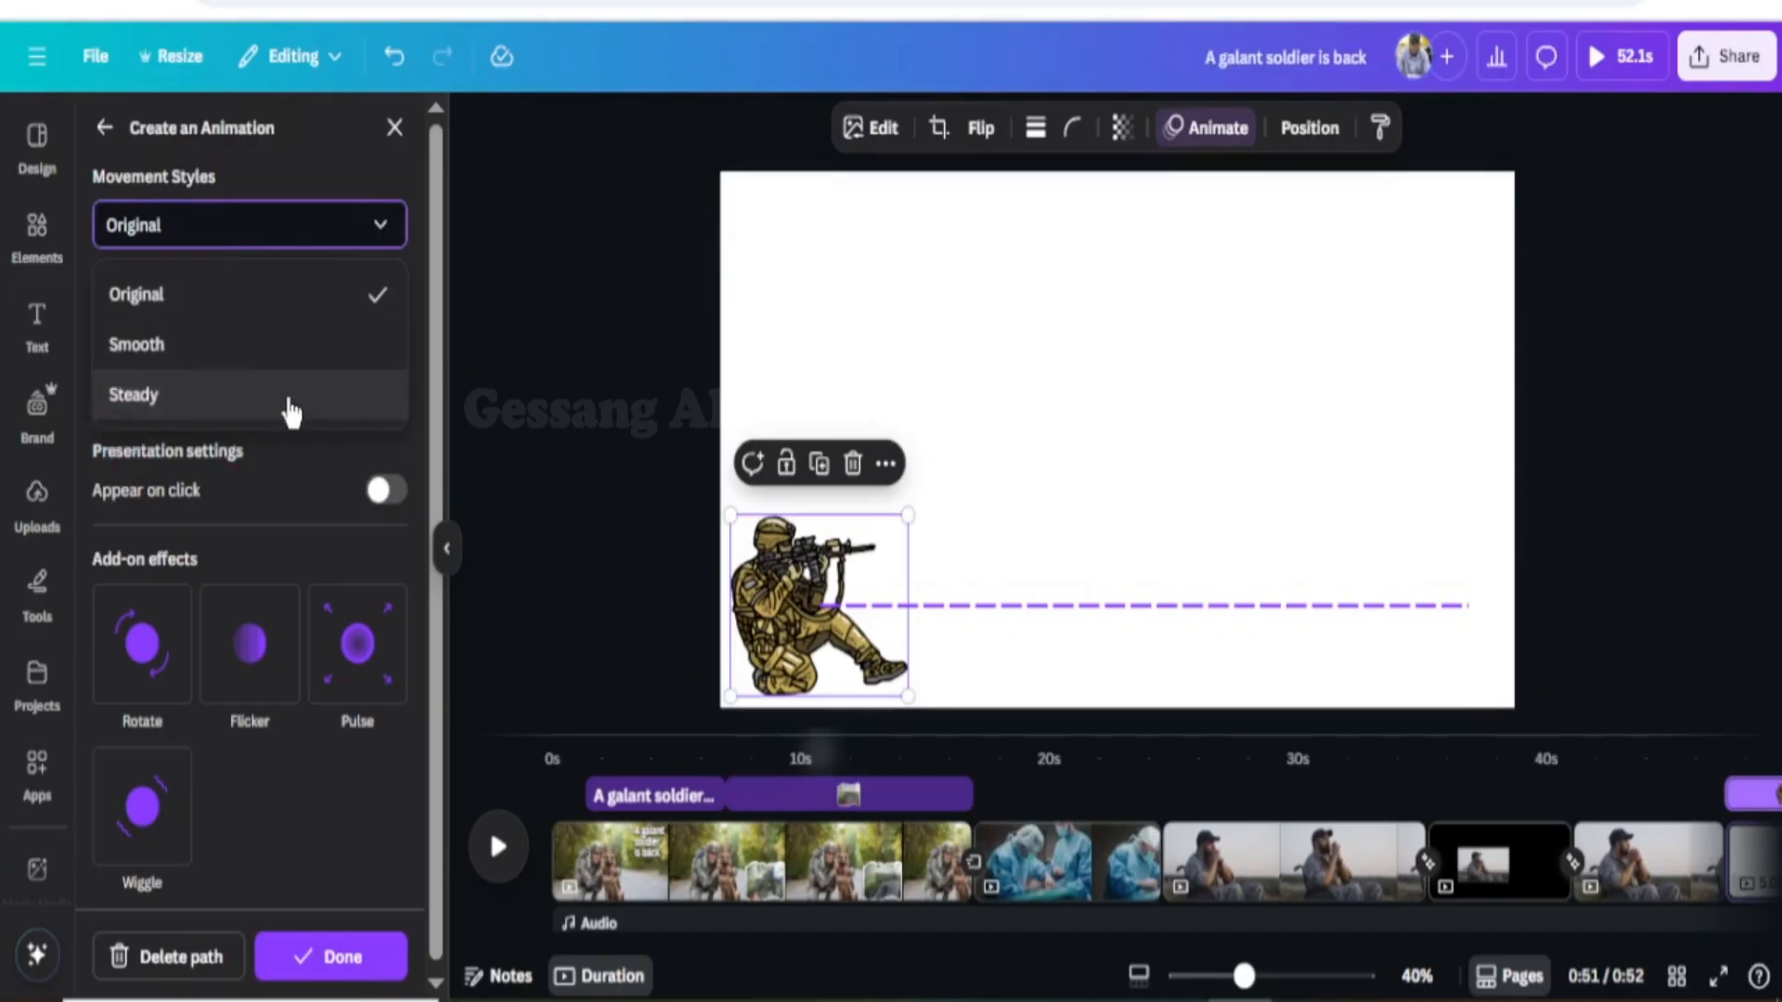
click(227, 413)
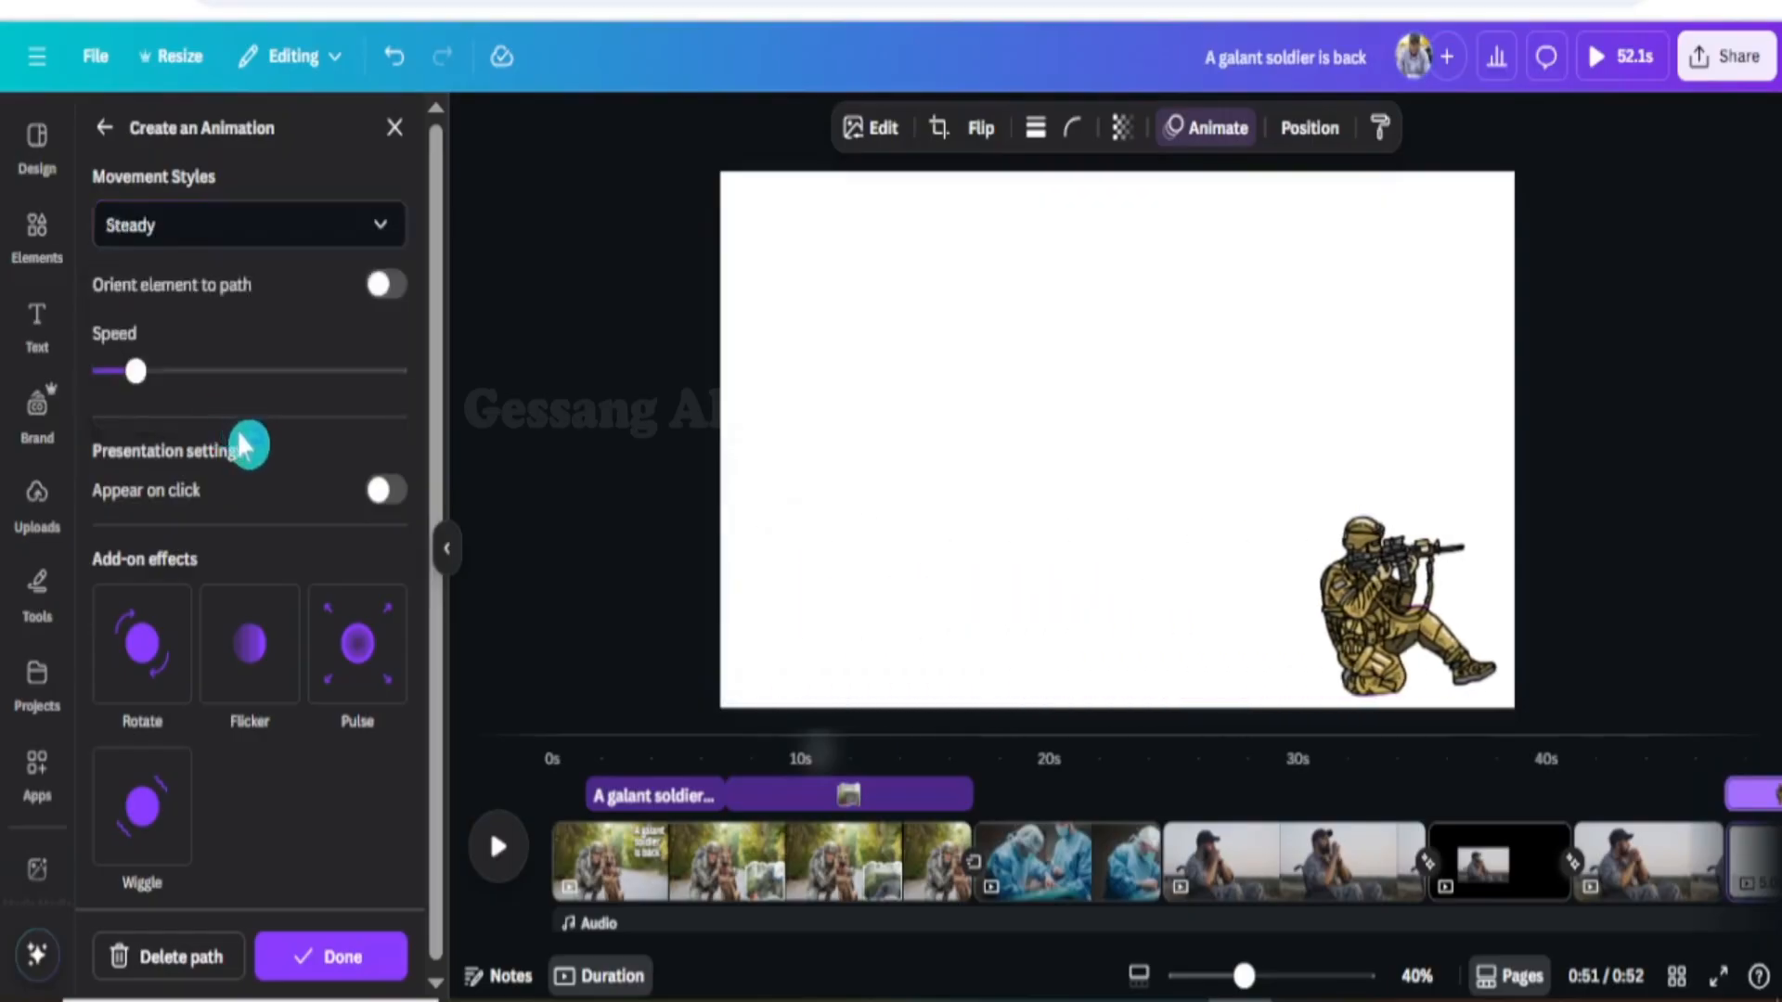
click(315, 243)
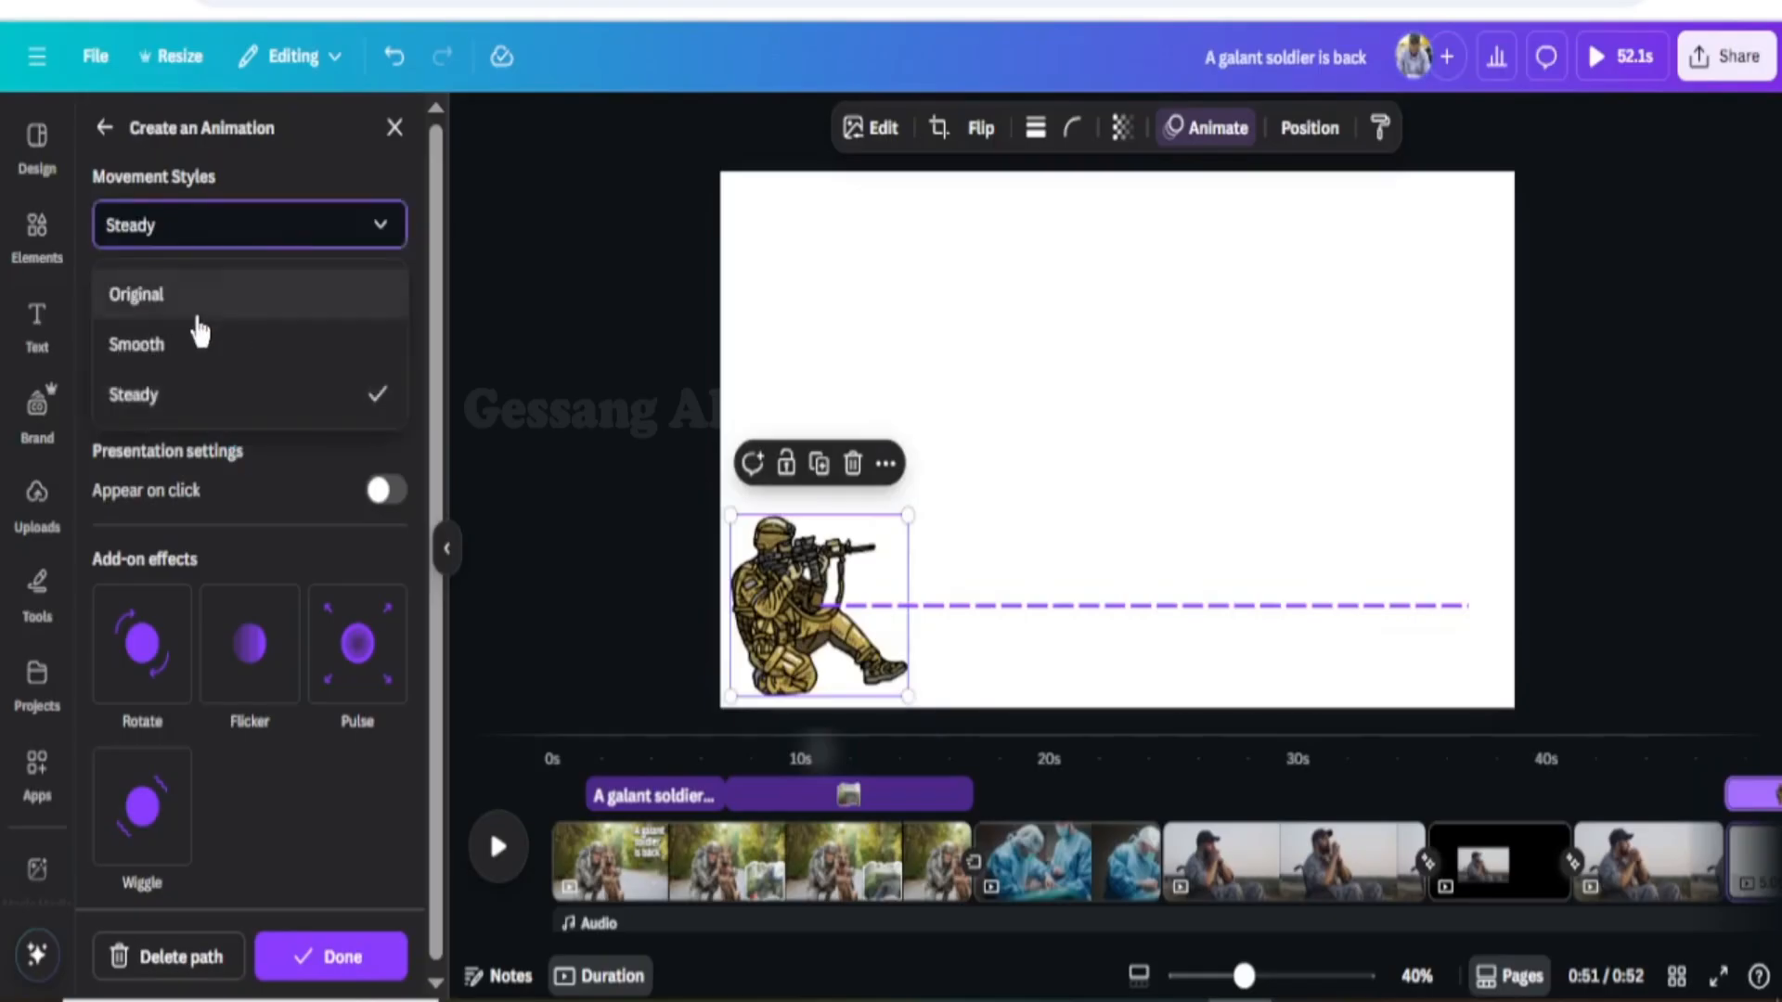
click(176, 343)
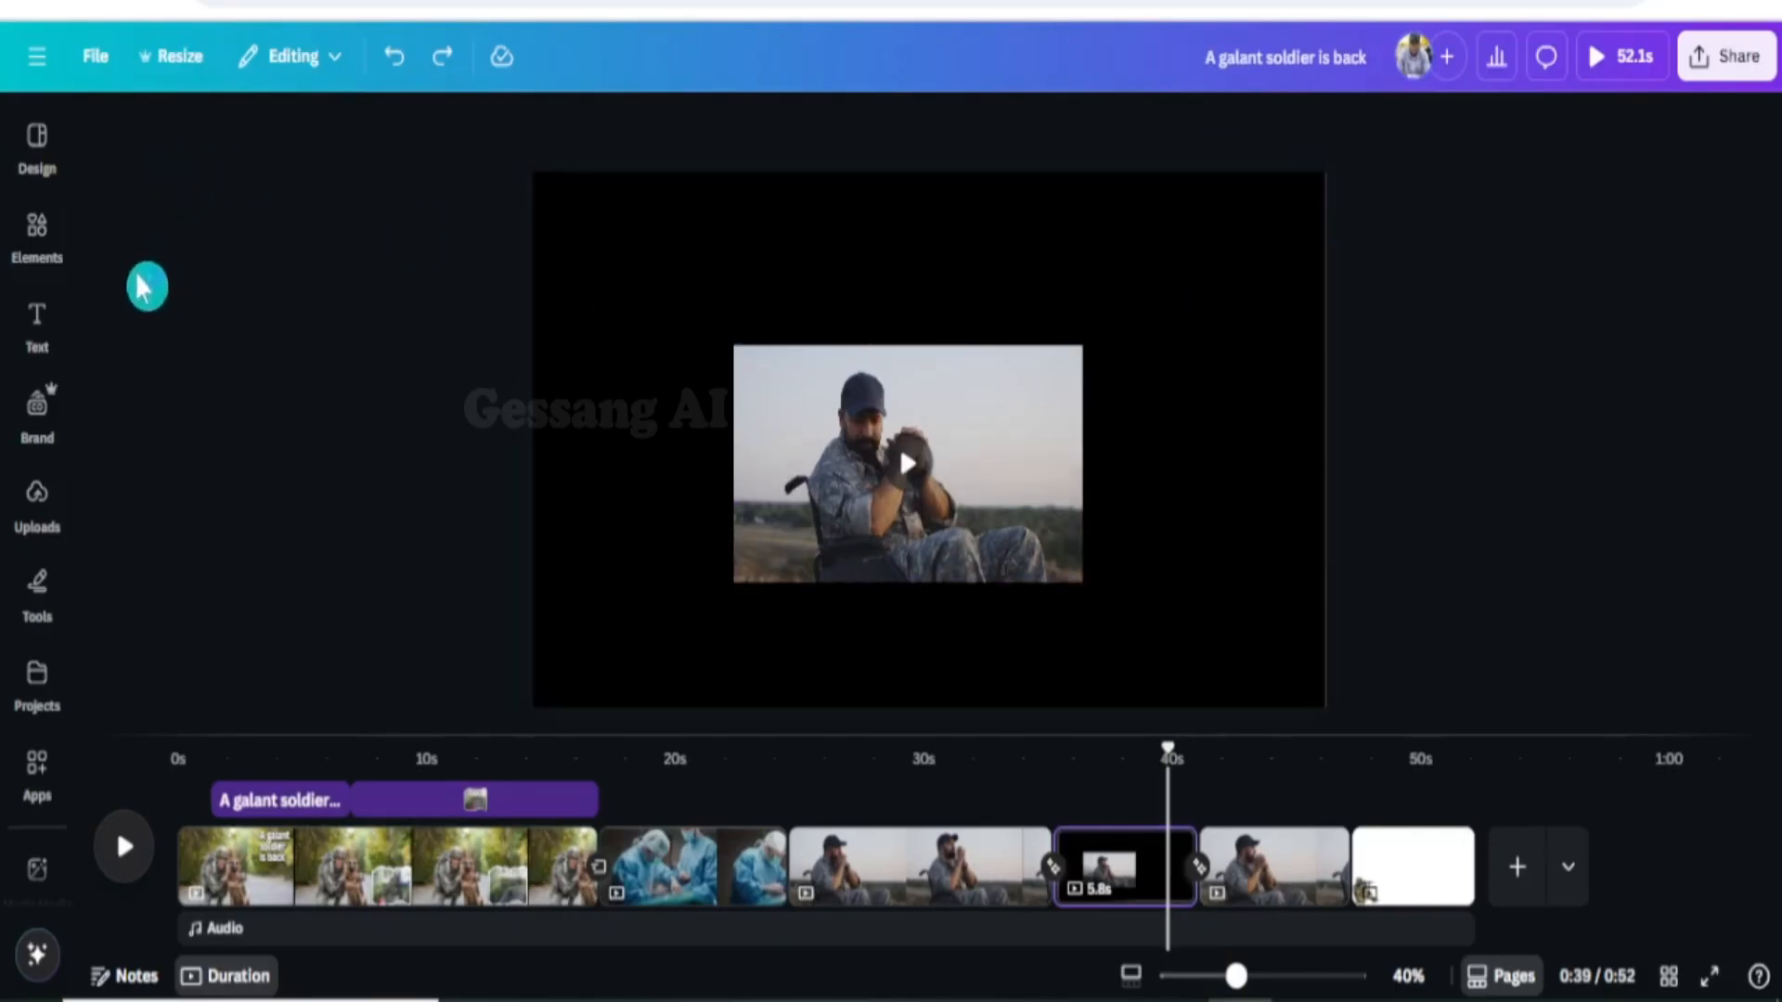
Search the elements for whooshes, limit the results to audio, and preview the Syncated Whoosh and Whoosh - Incomer sounds
click(42, 243)
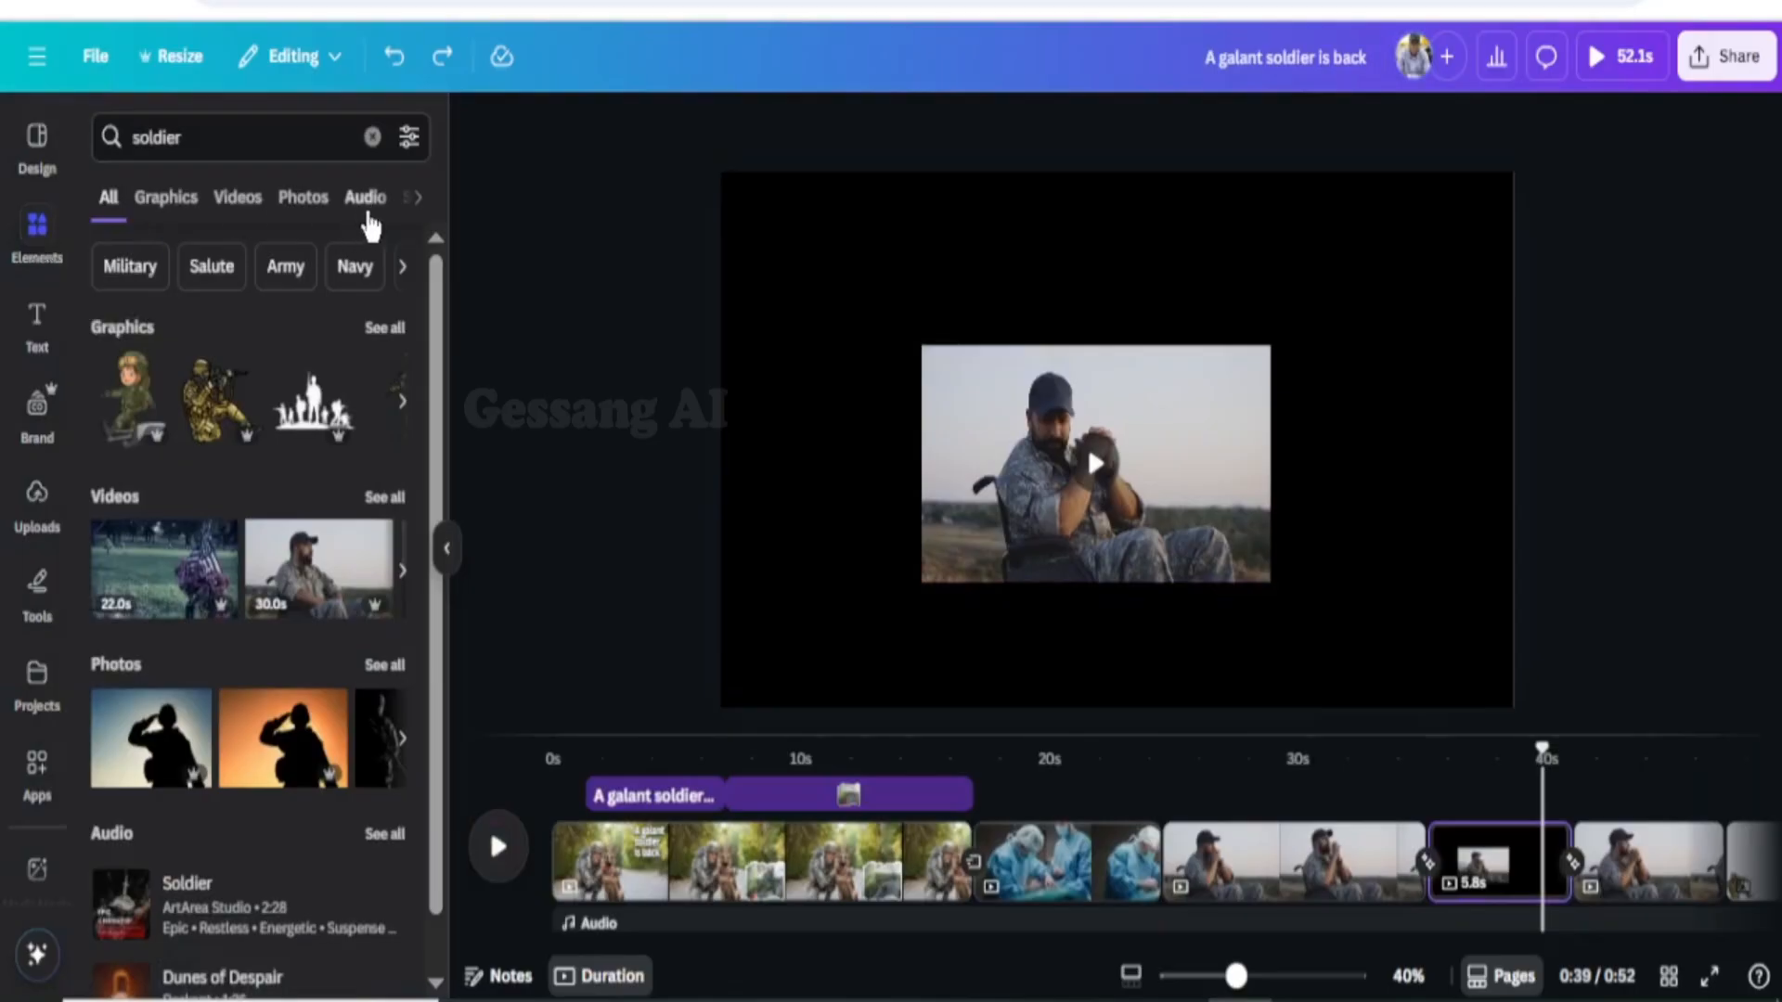
click(372, 137)
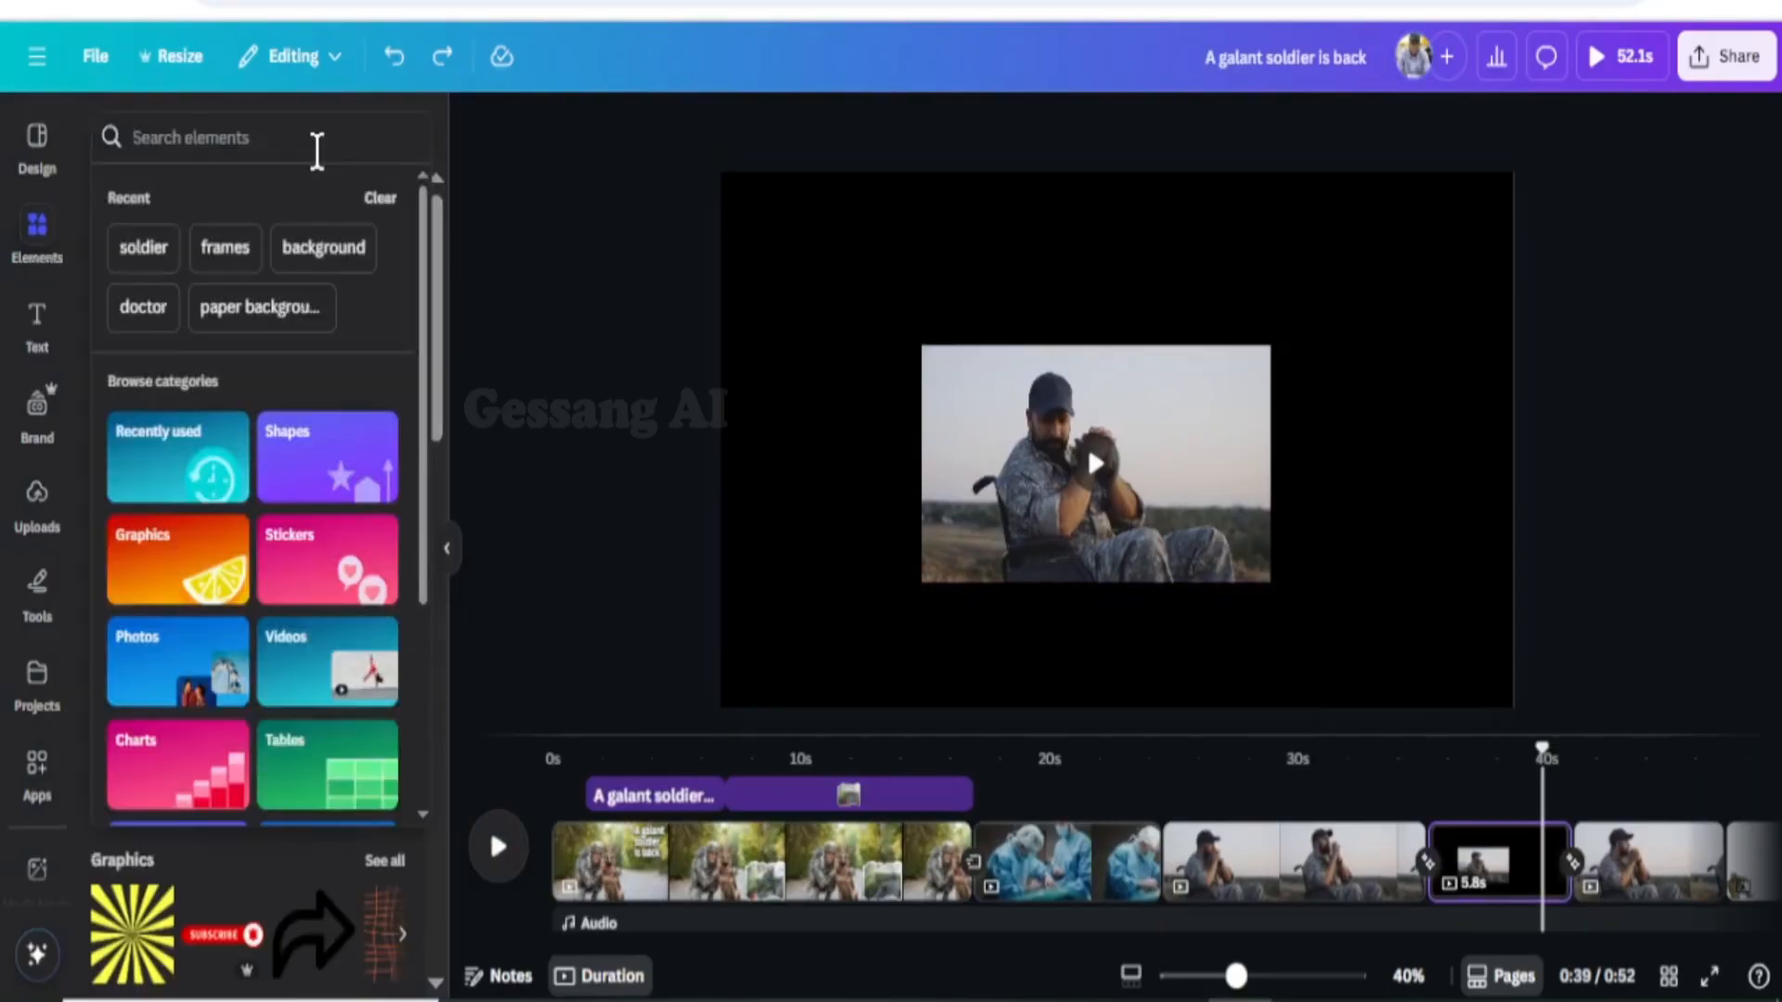
text(w)
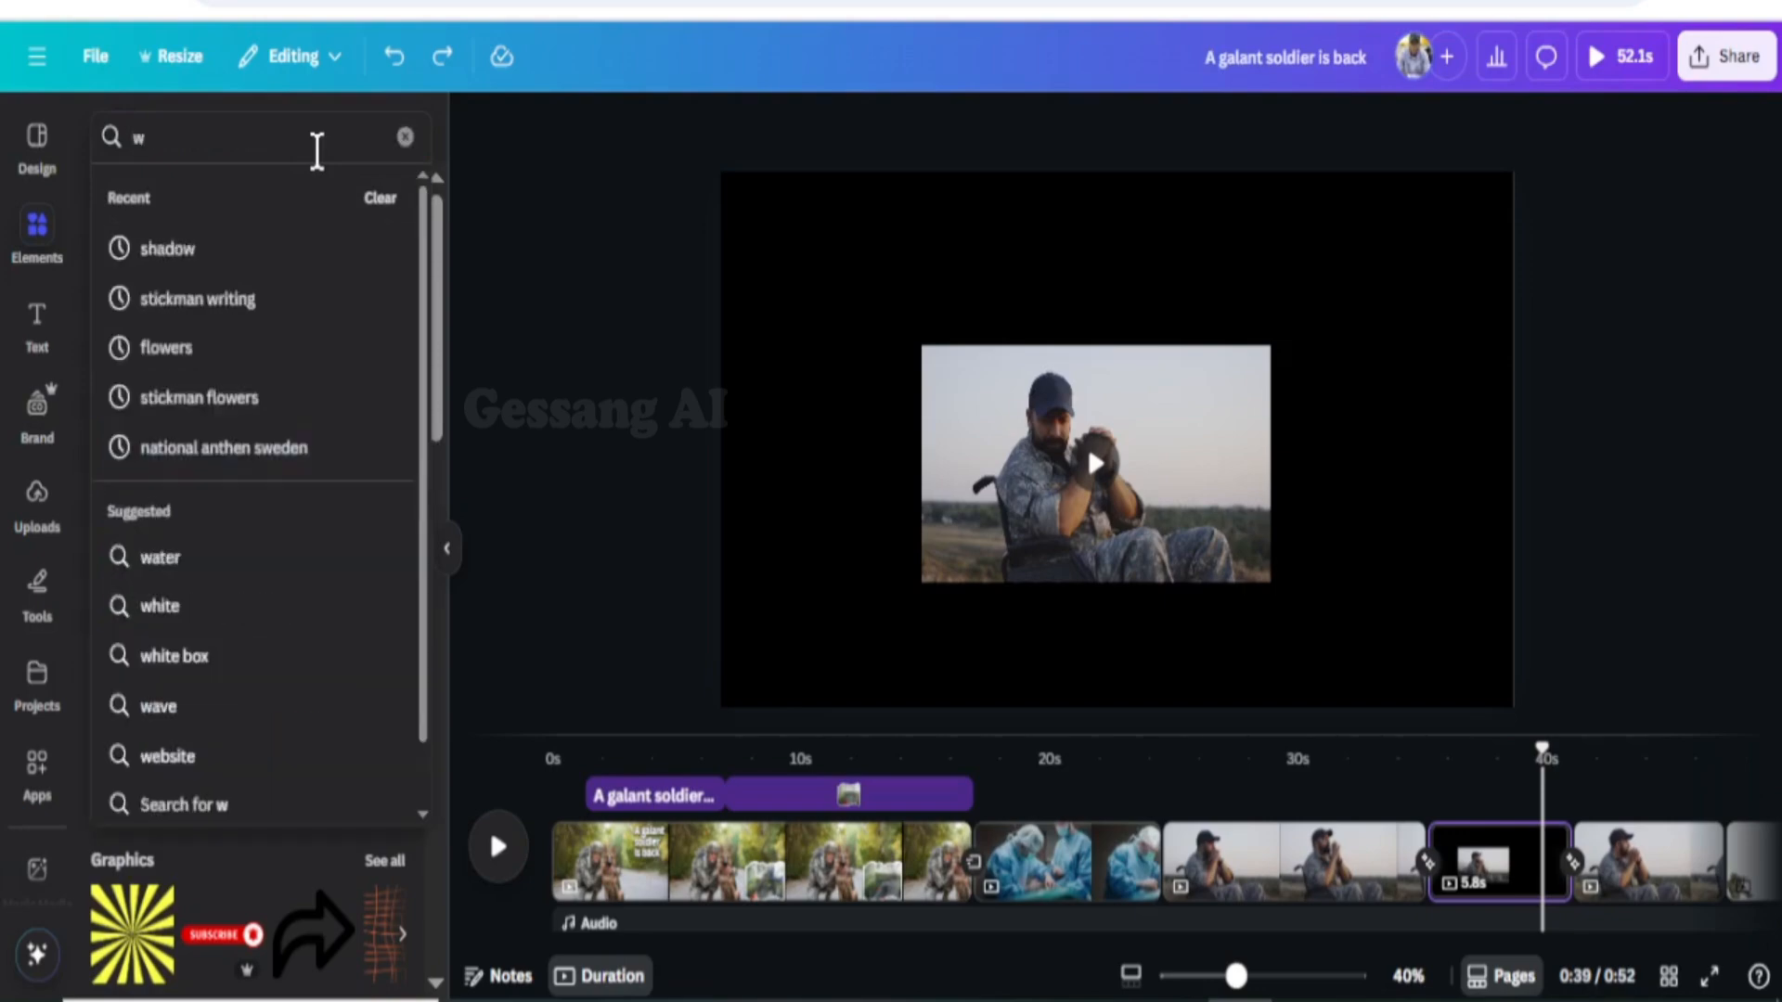
text(hosh)
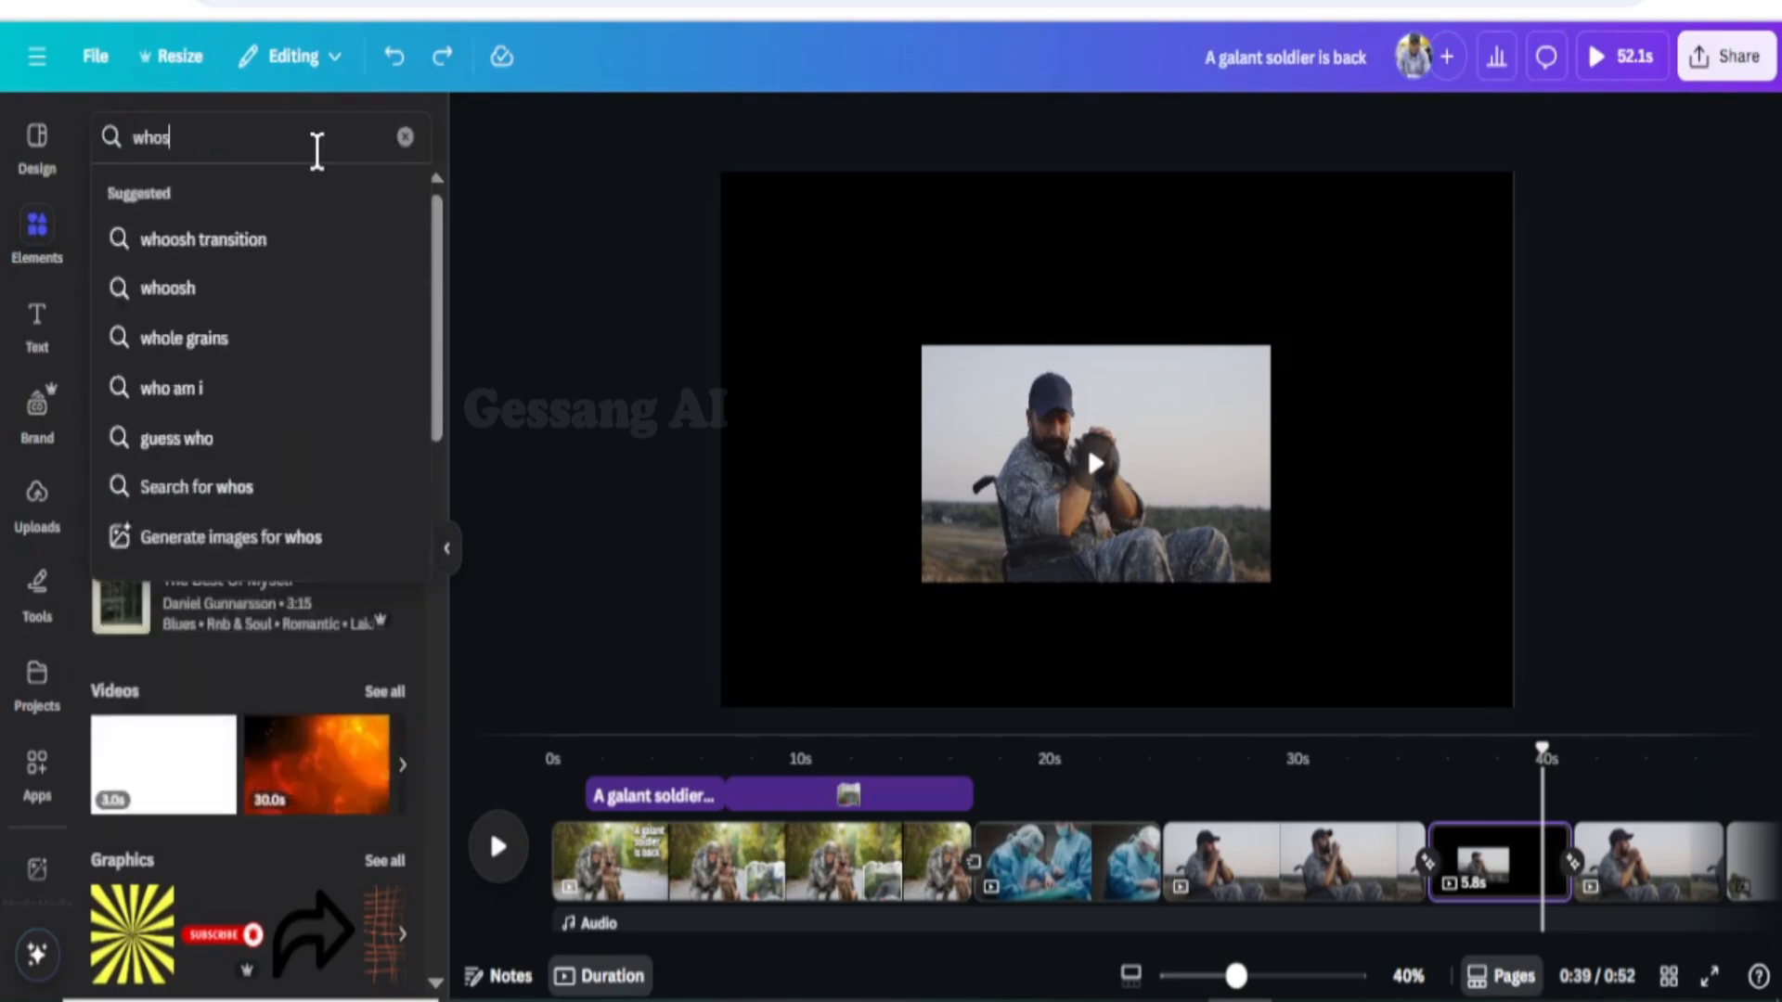
key(BackSpace)
key(BackSpace)
text(os)
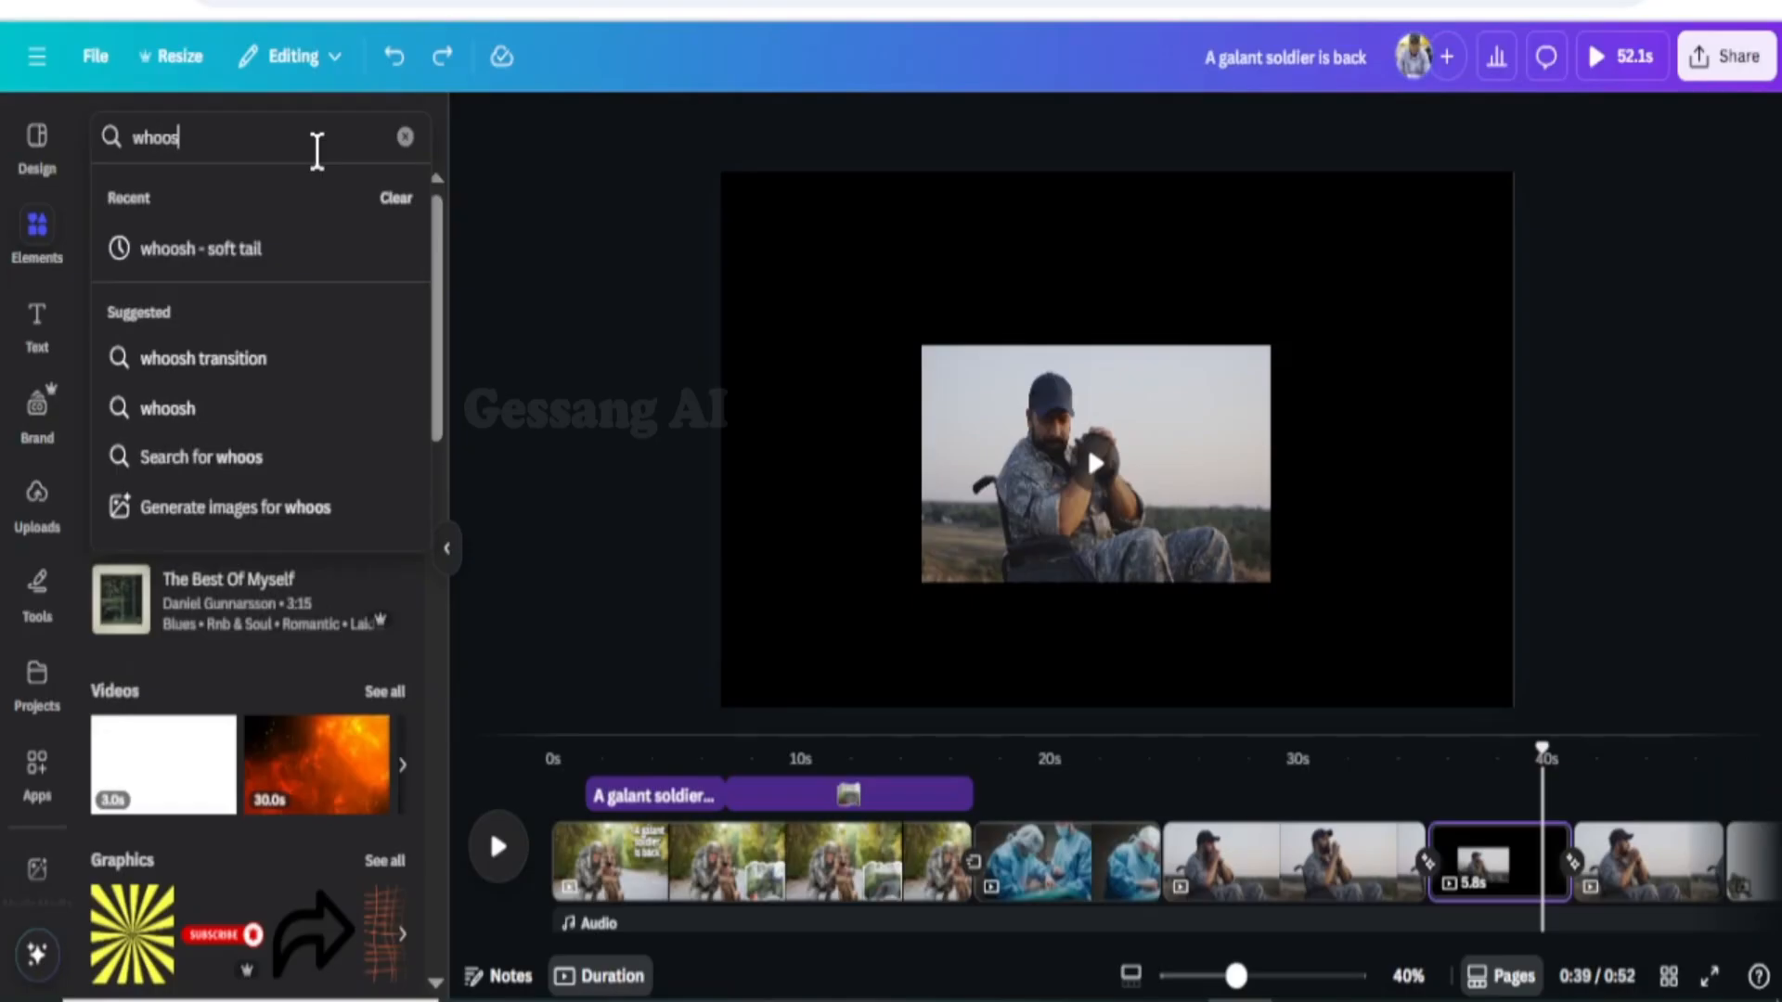
text(hes)
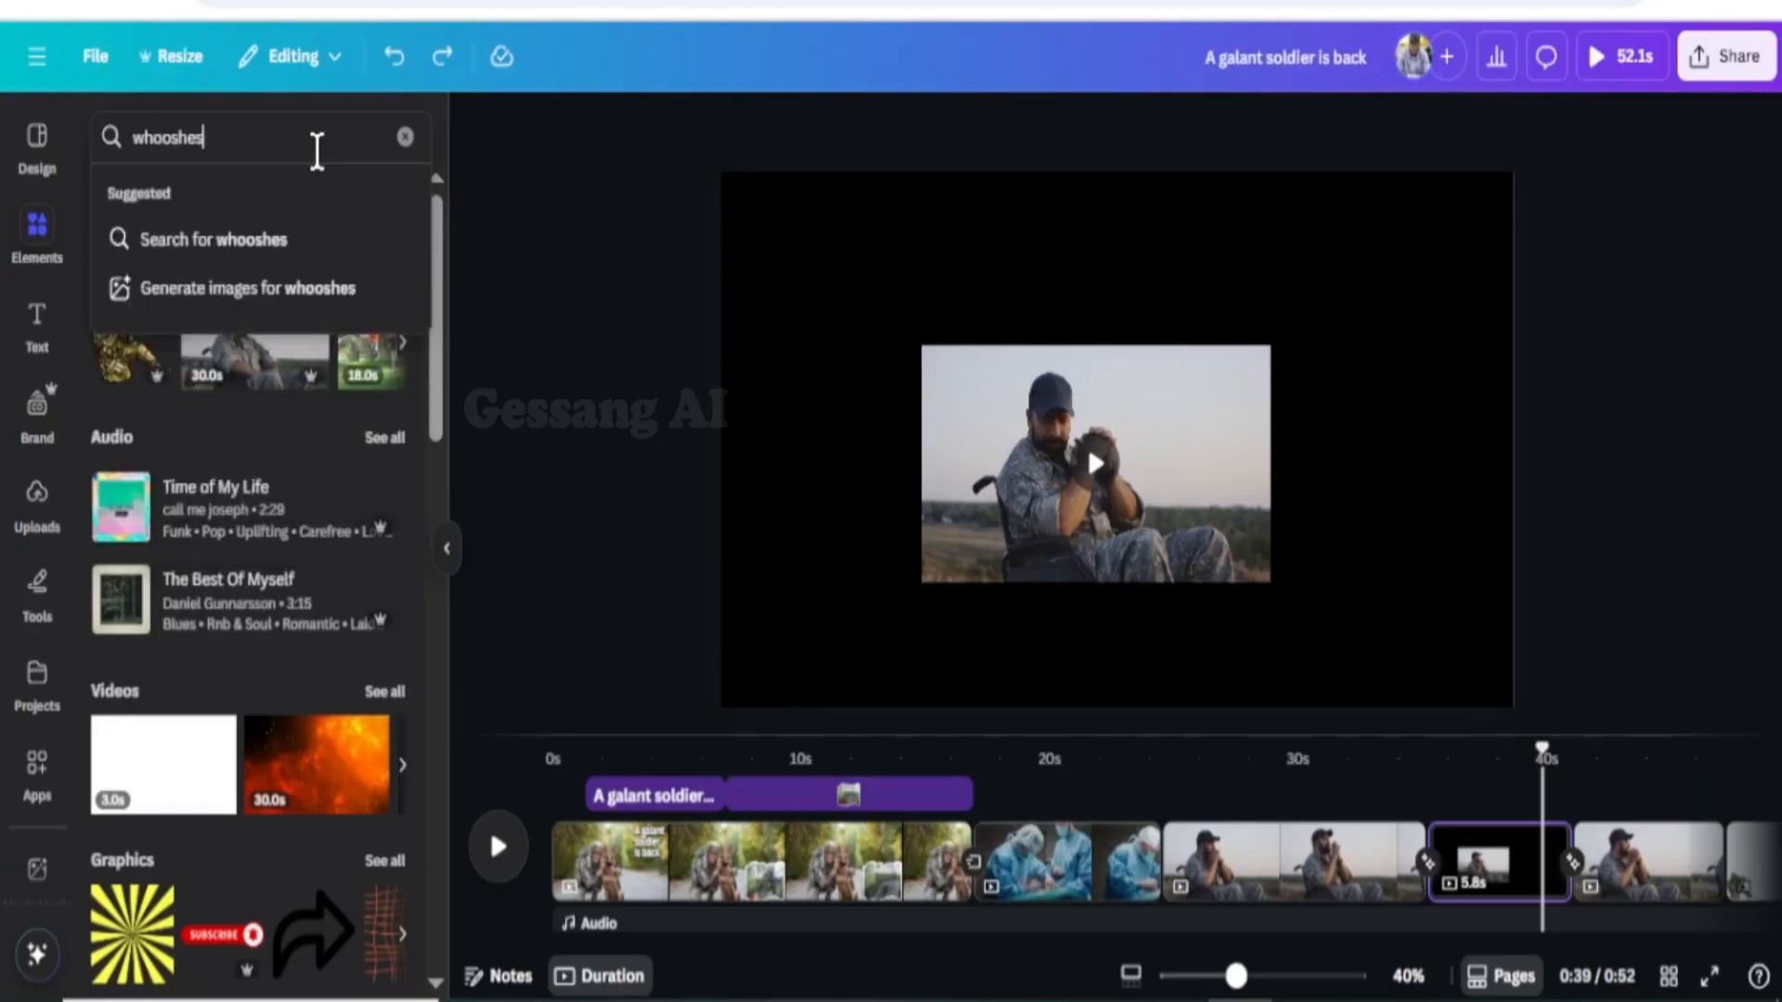
click(262, 243)
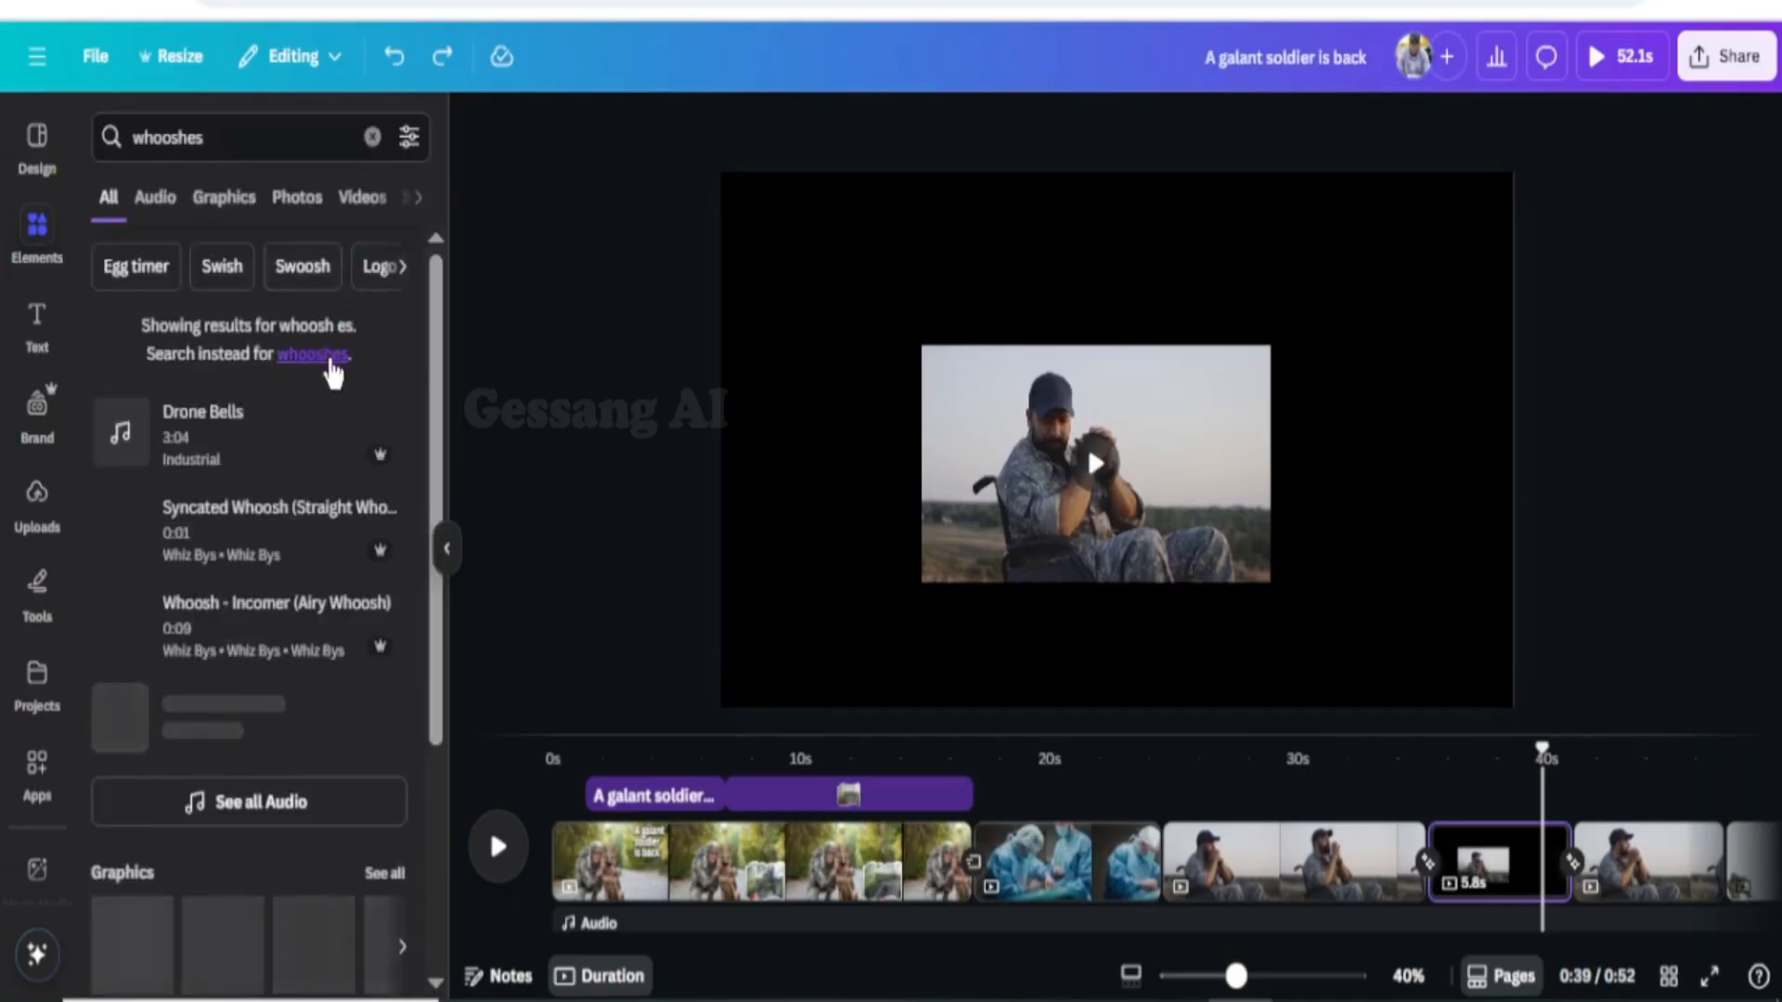
click(157, 200)
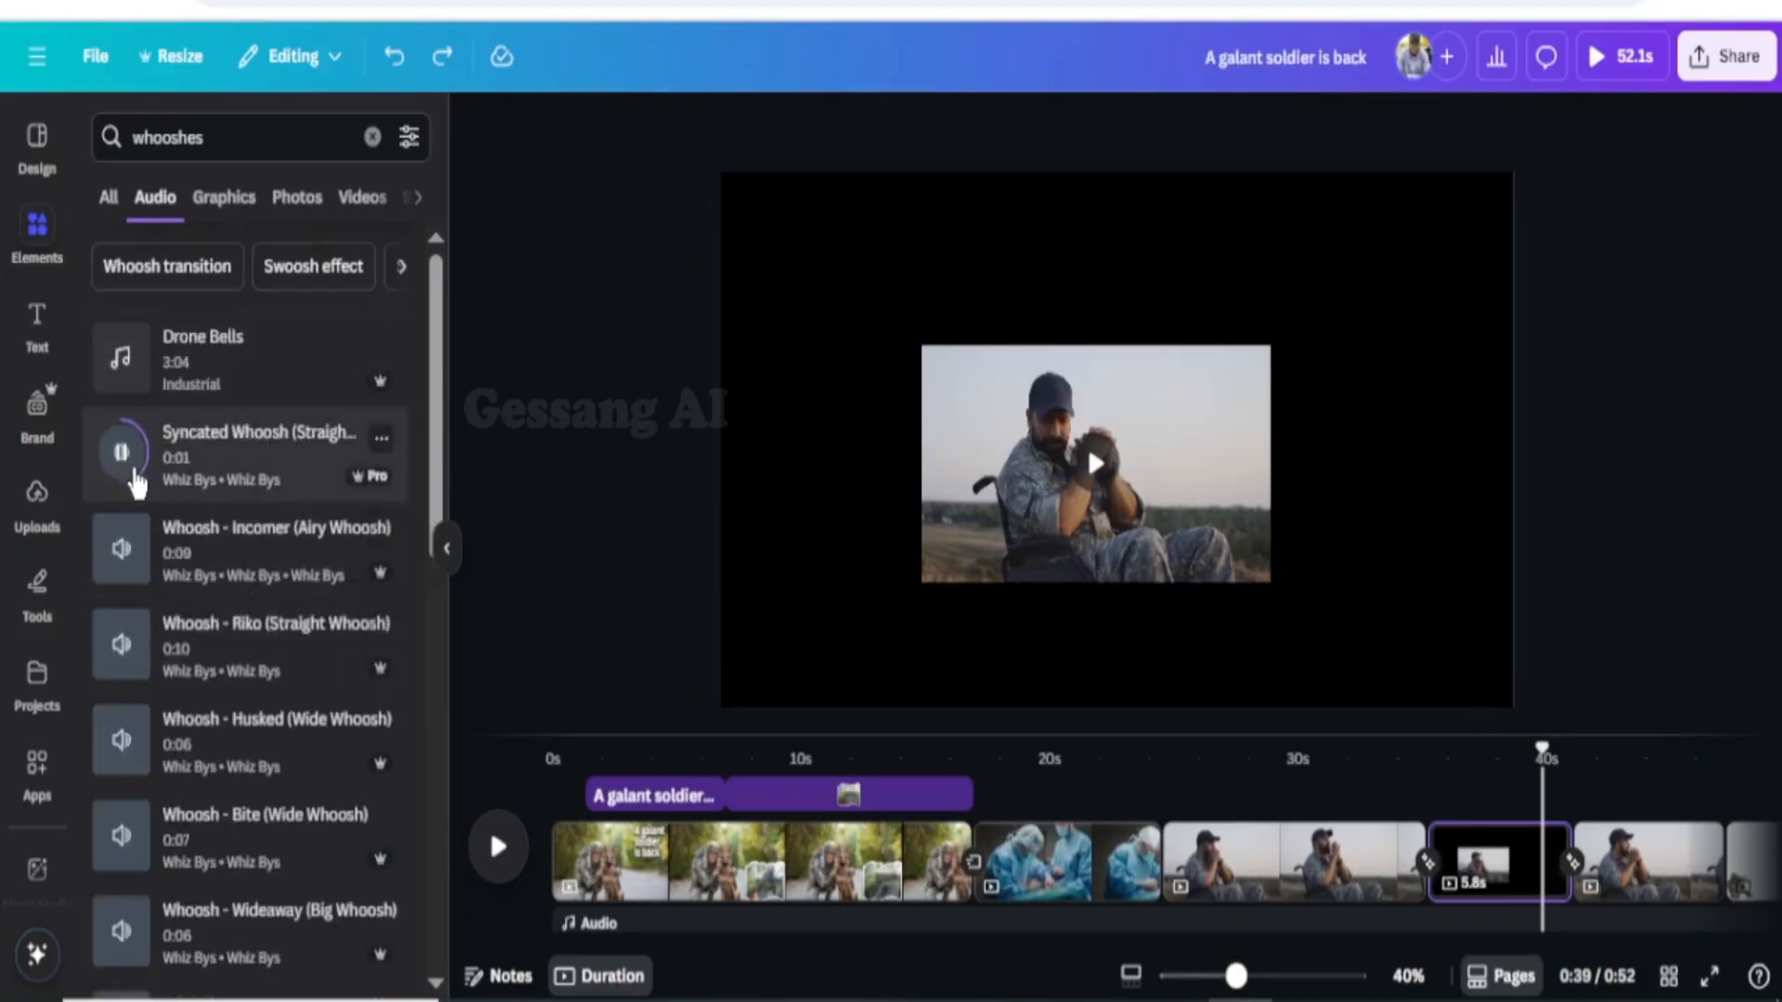
click(122, 552)
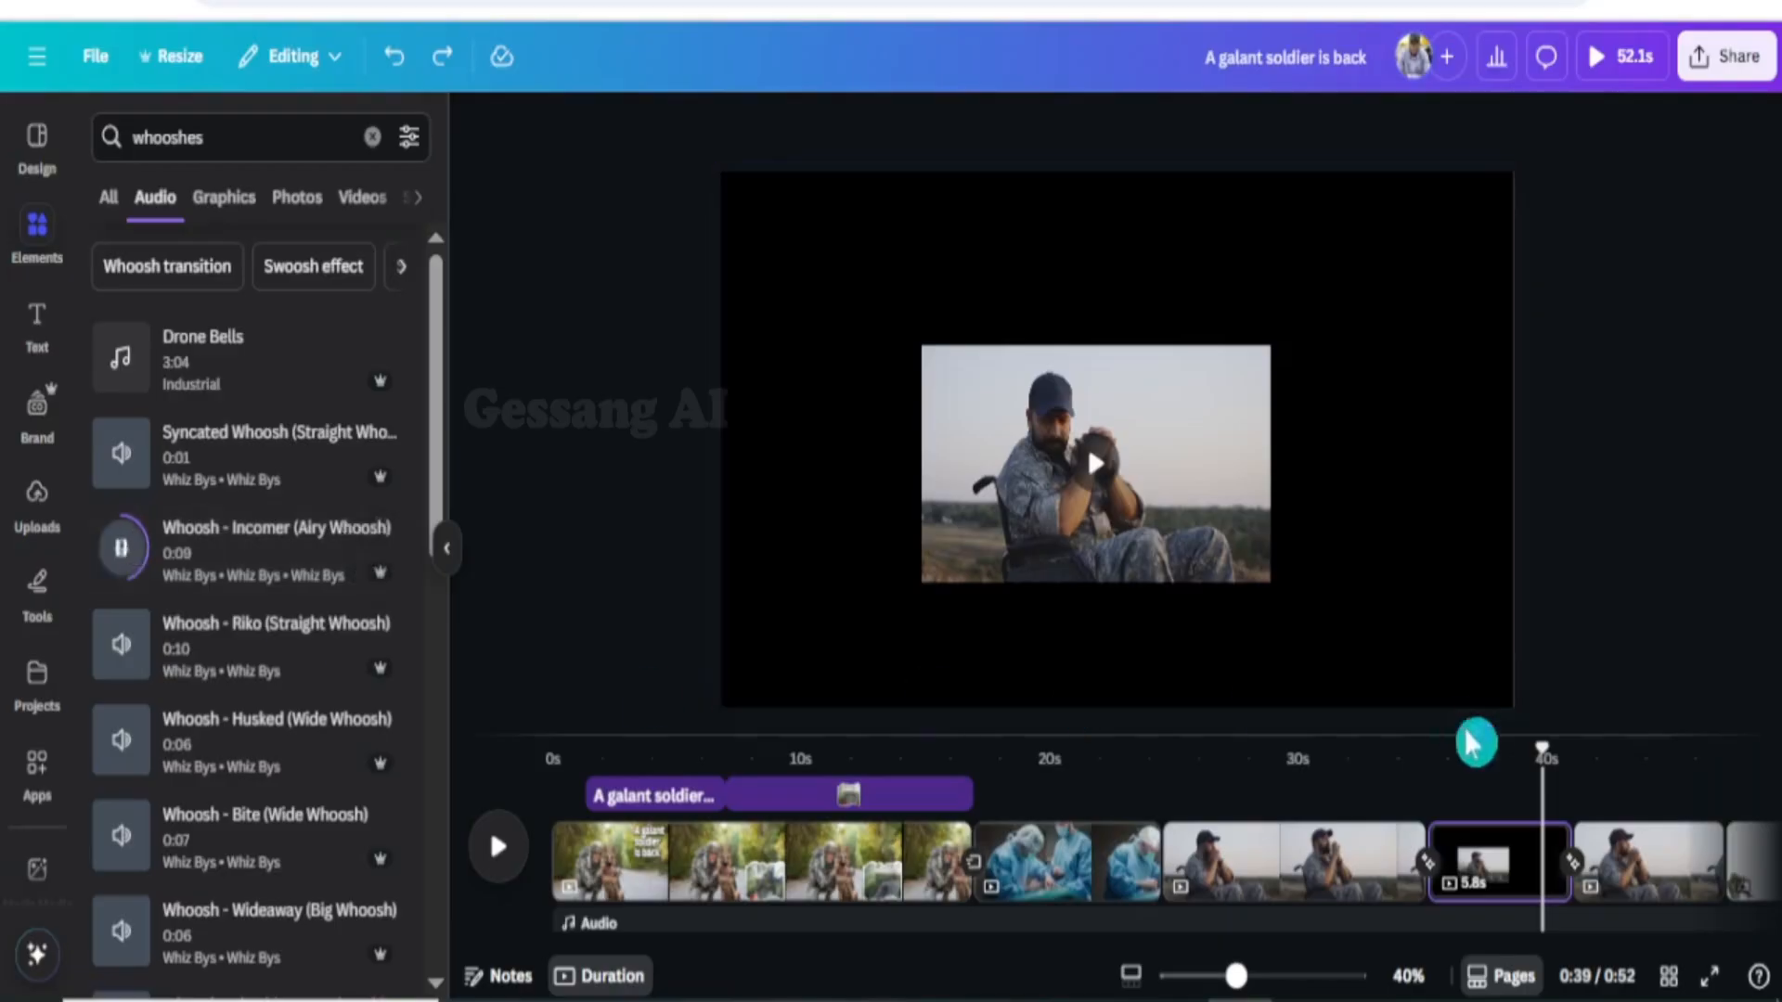
Add the Whoosh - Bite (Wide Whoosh) sound to the timeline at about 0:16, near the end of the soldier-and-dog page
drag(1538, 757, 959, 755)
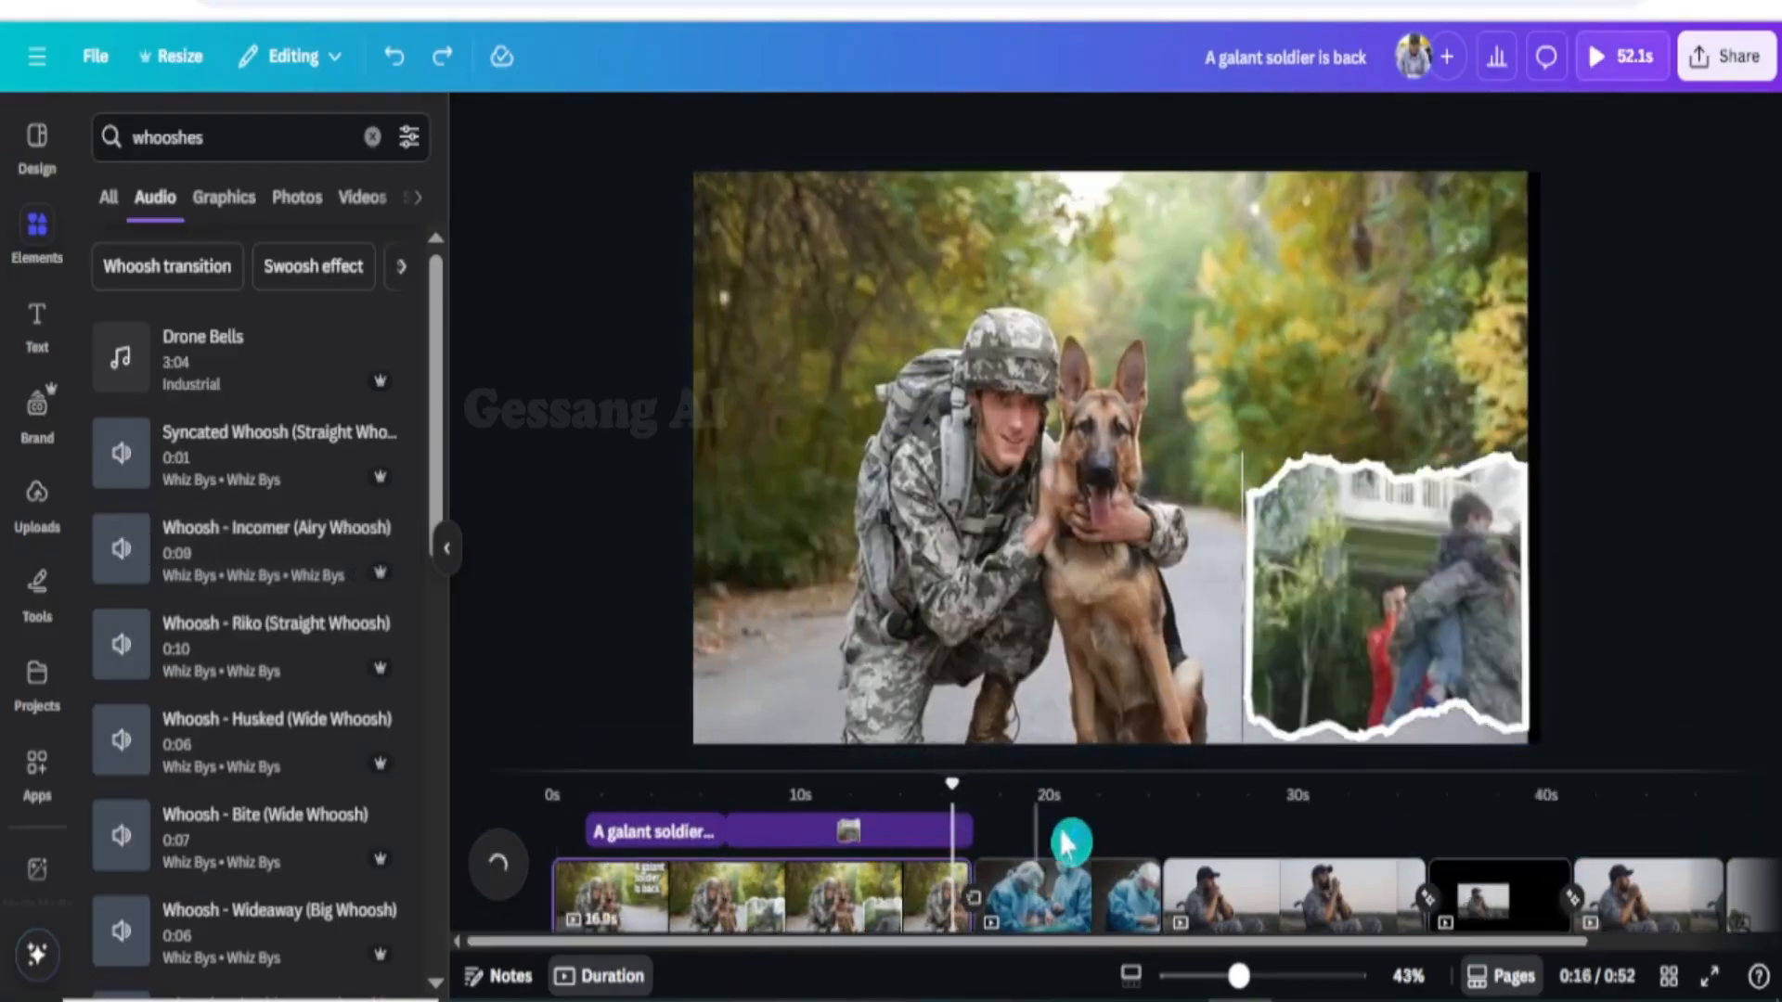
scroll(1062, 847, down, 1)
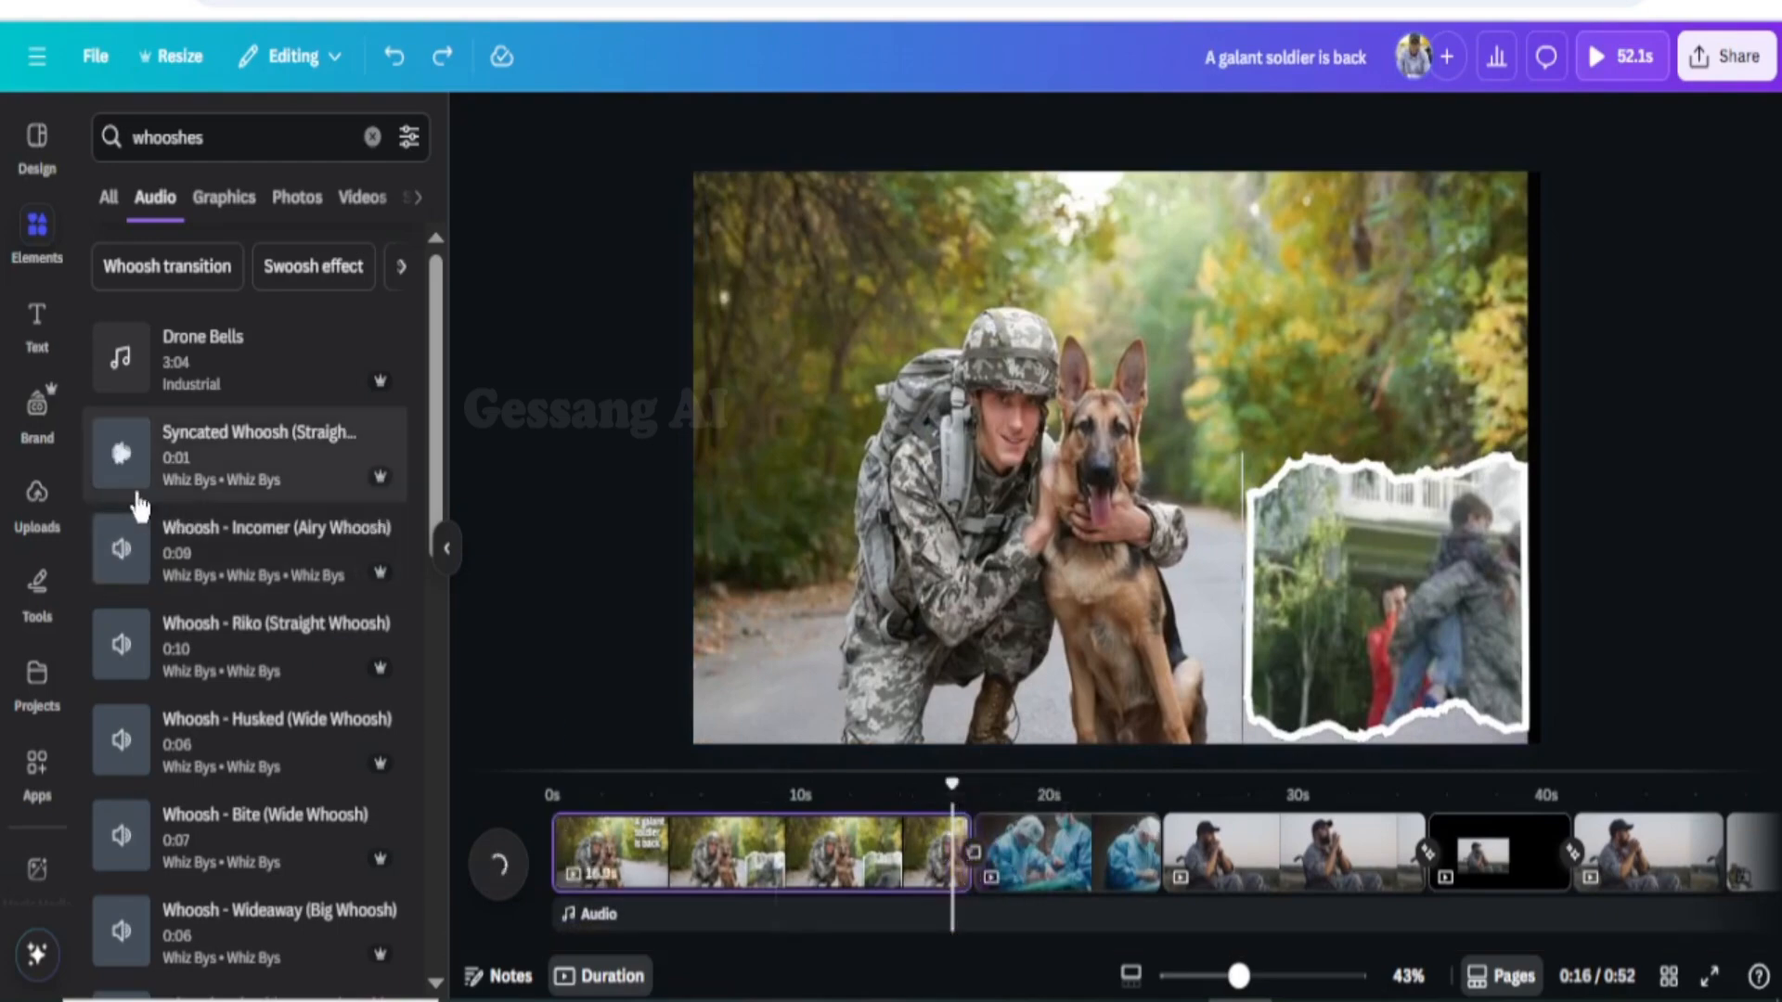
click(144, 568)
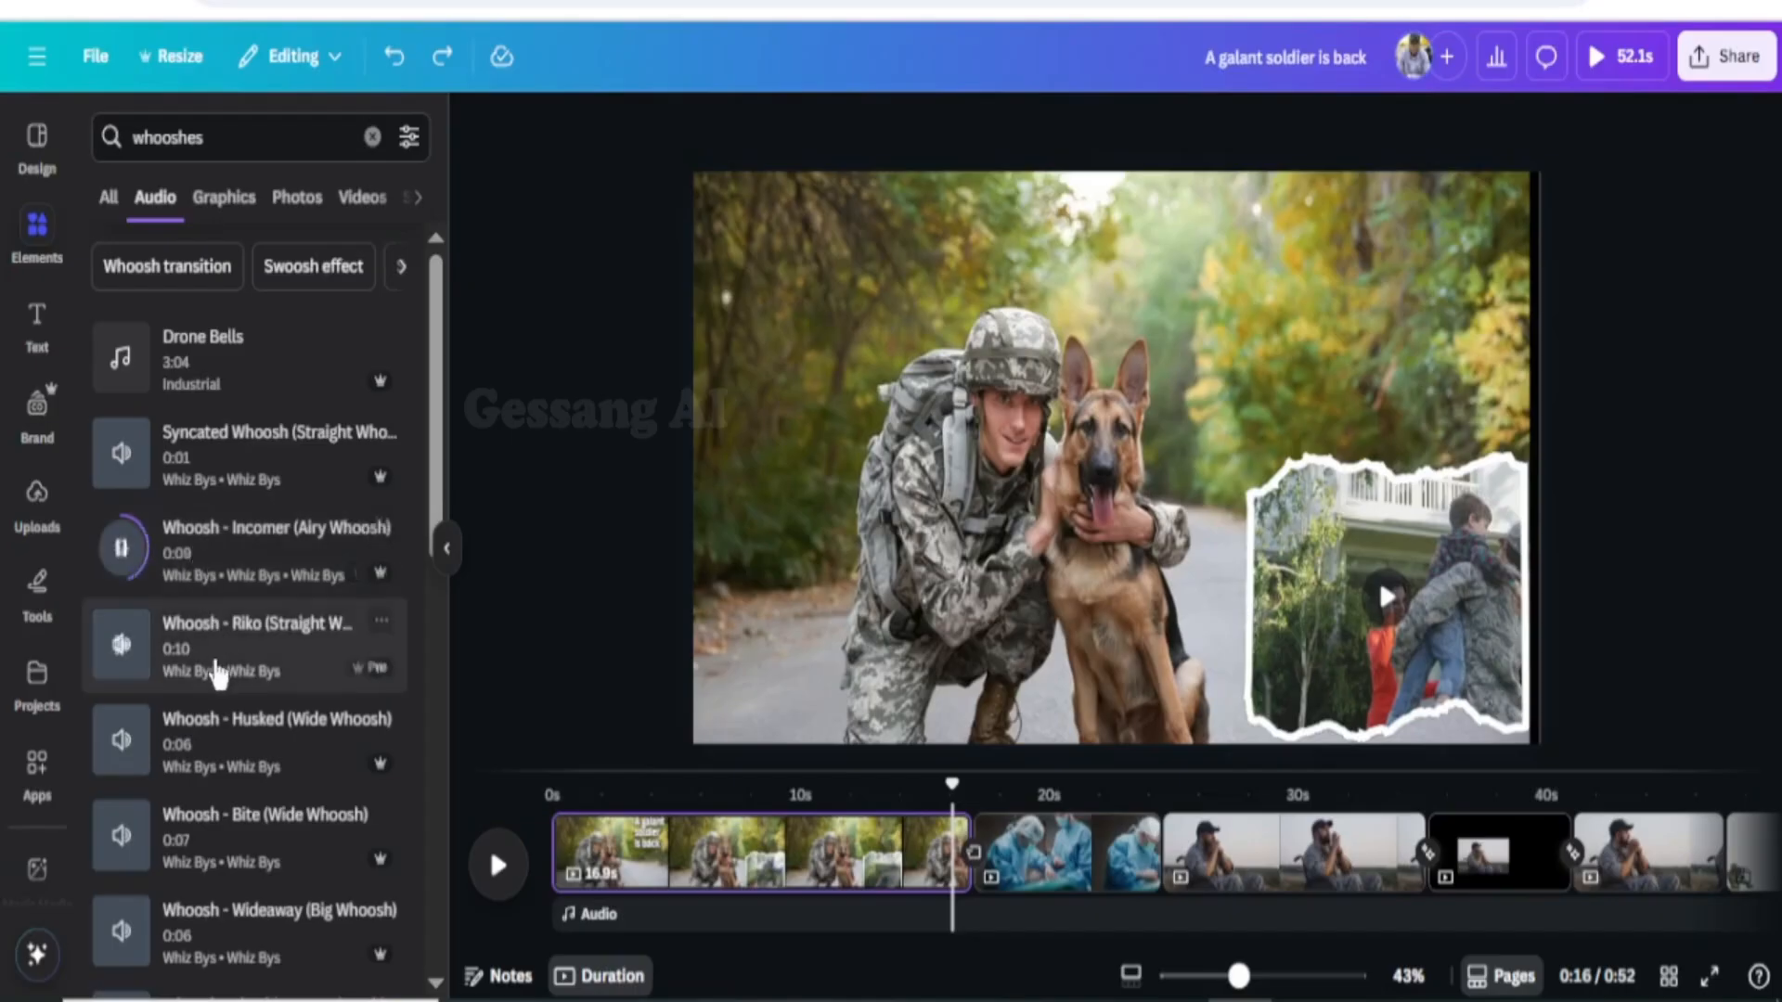
click(197, 848)
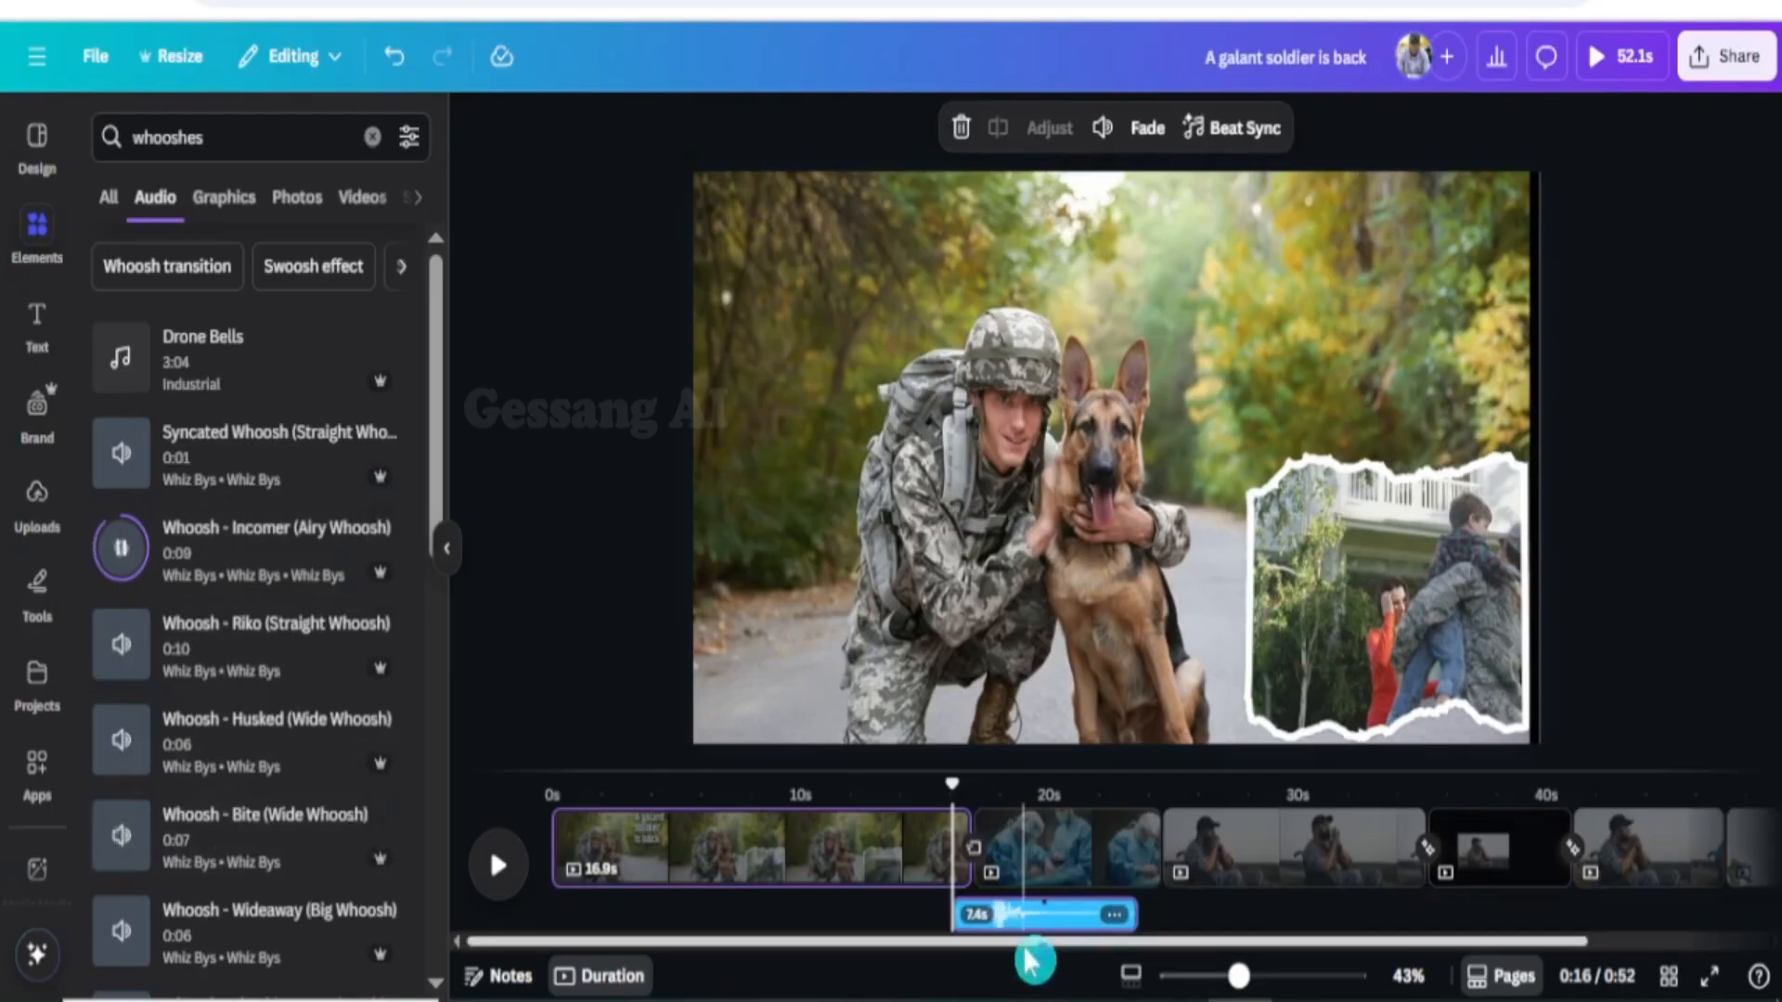
Shift the whoosh clip to start at about 0:15 and play it across the transition into the surgeons page
drag(1058, 917, 1001, 920)
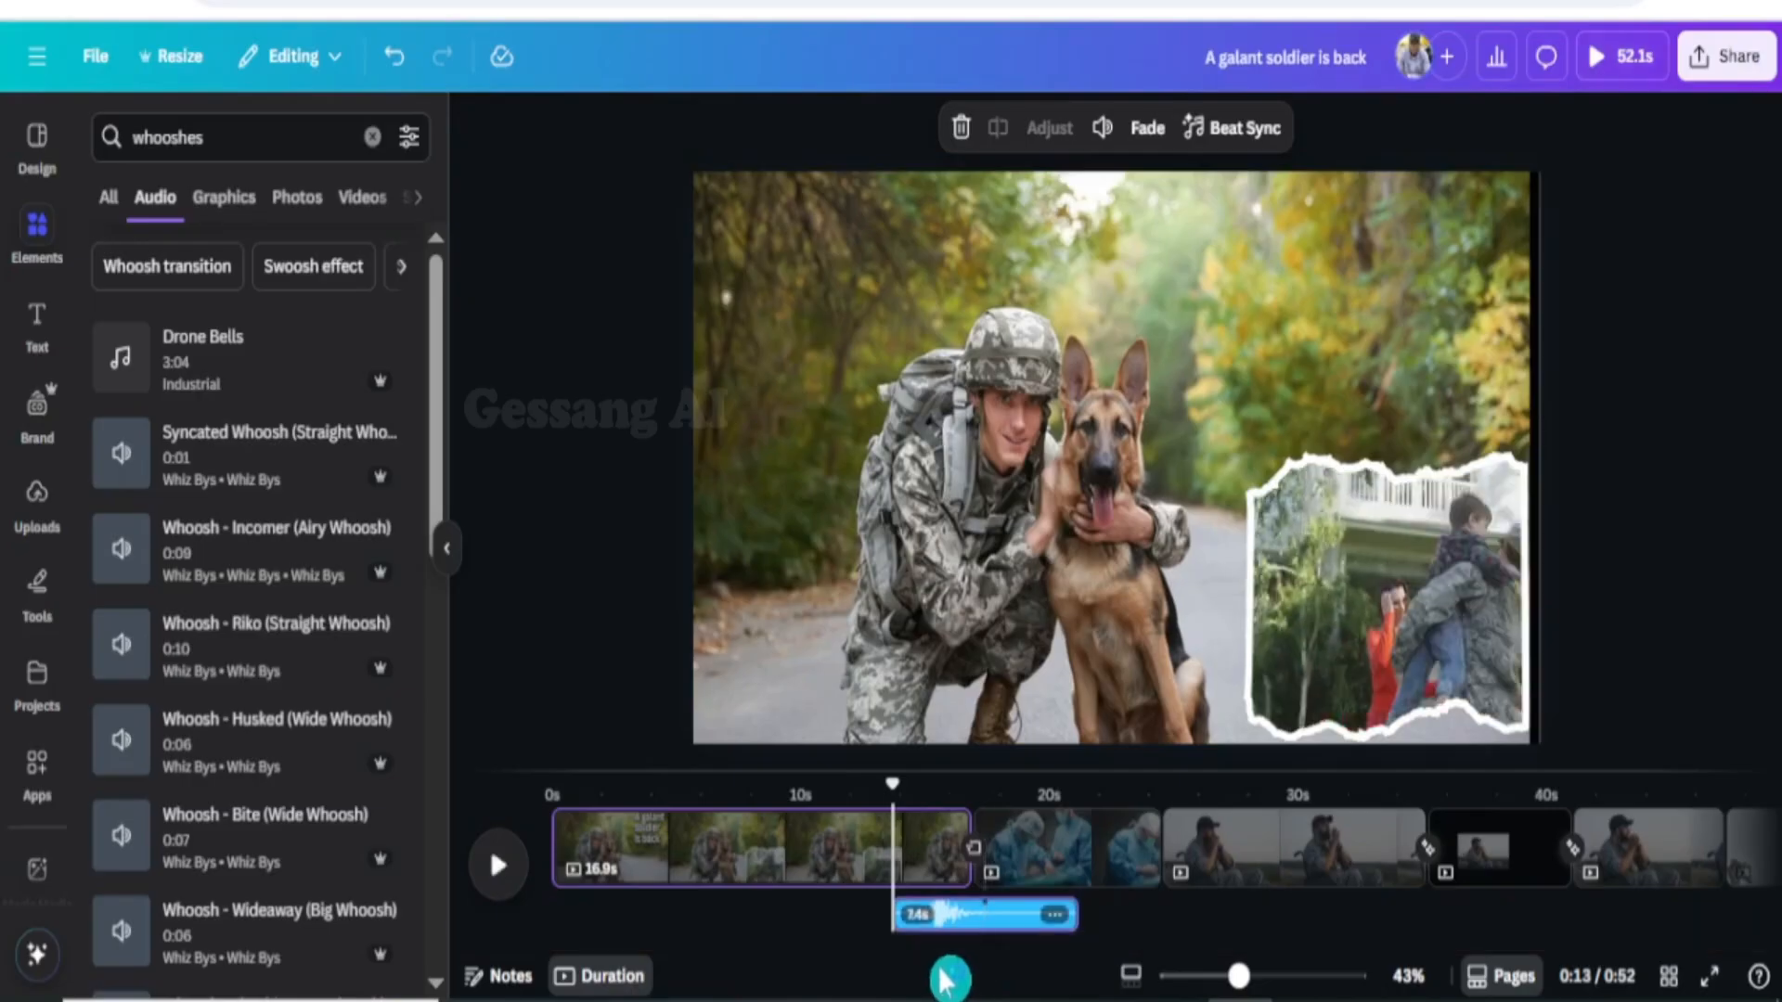
click(497, 867)
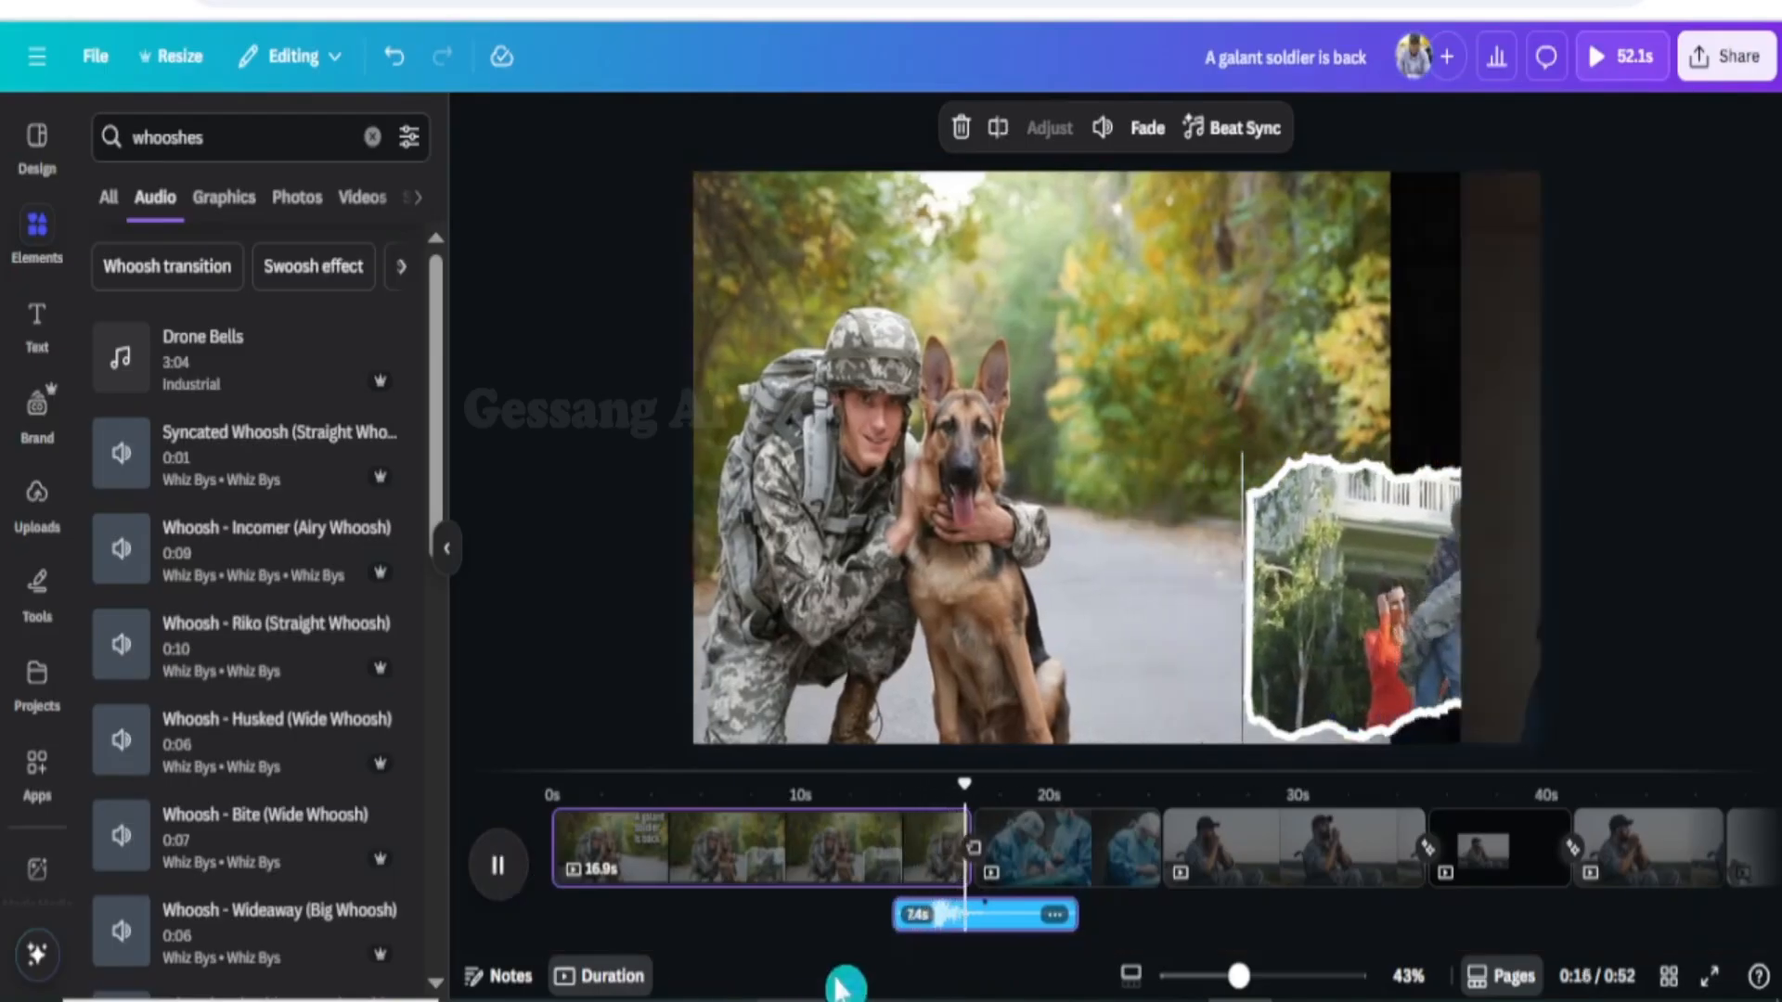
drag(989, 931, 1015, 921)
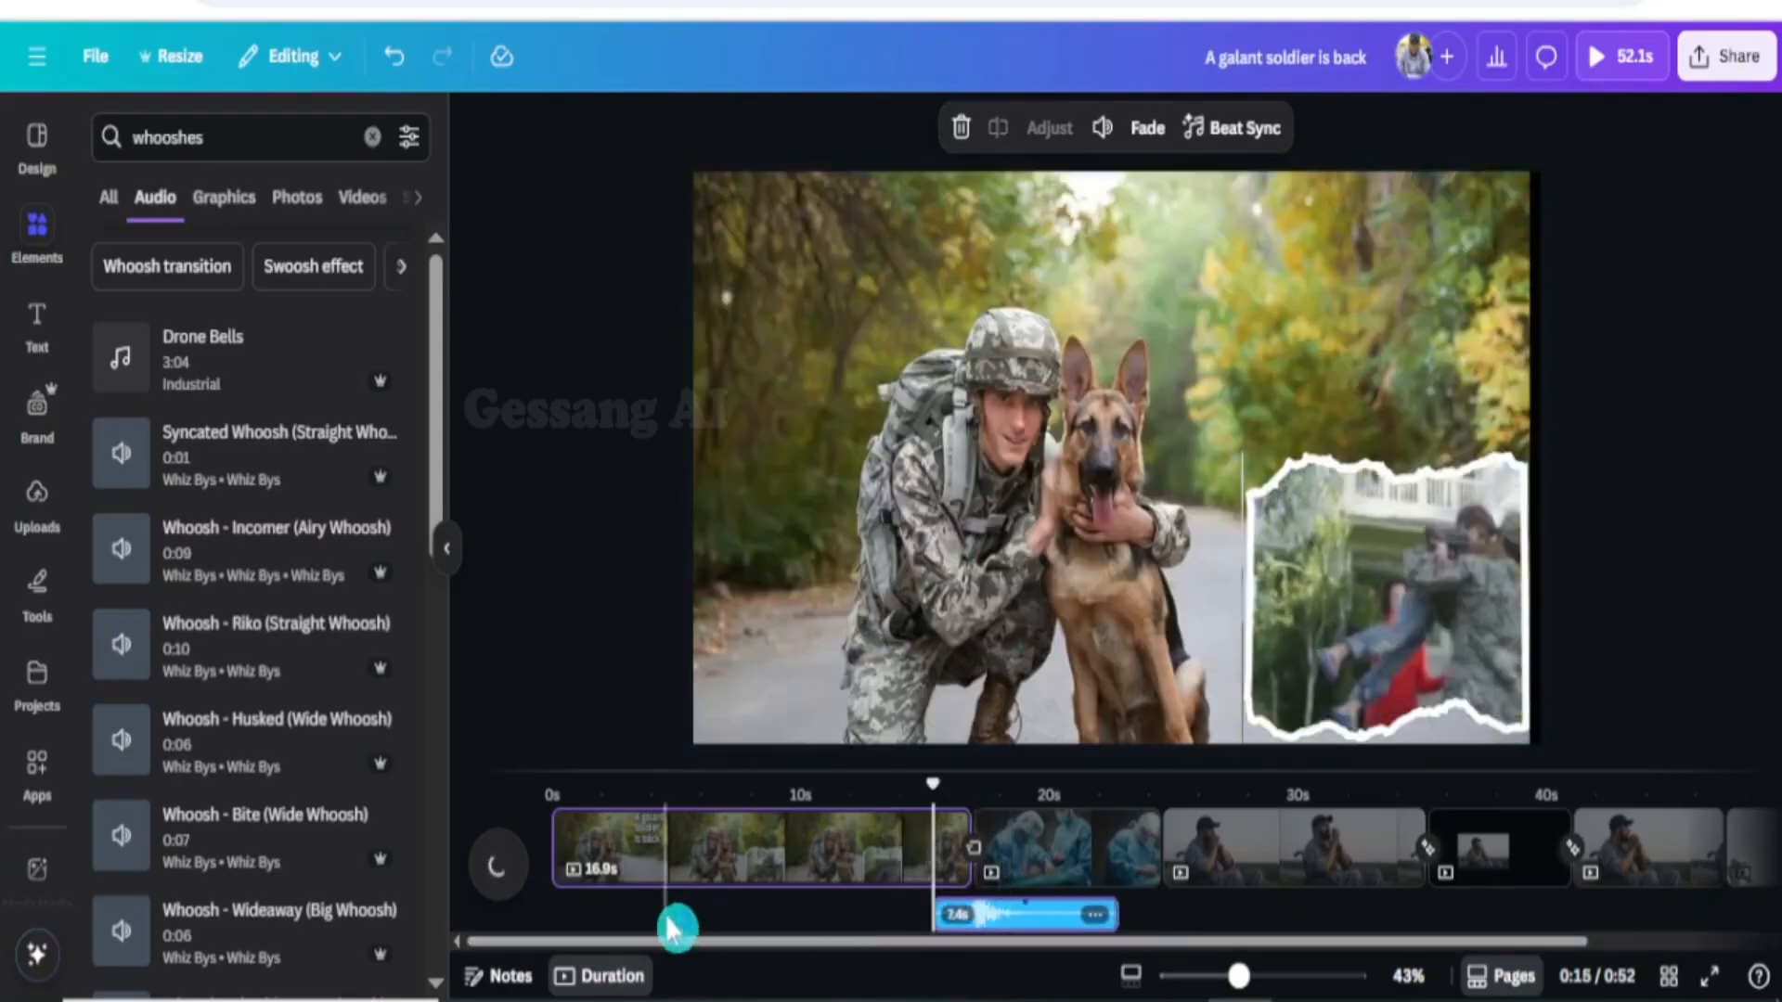
click(514, 881)
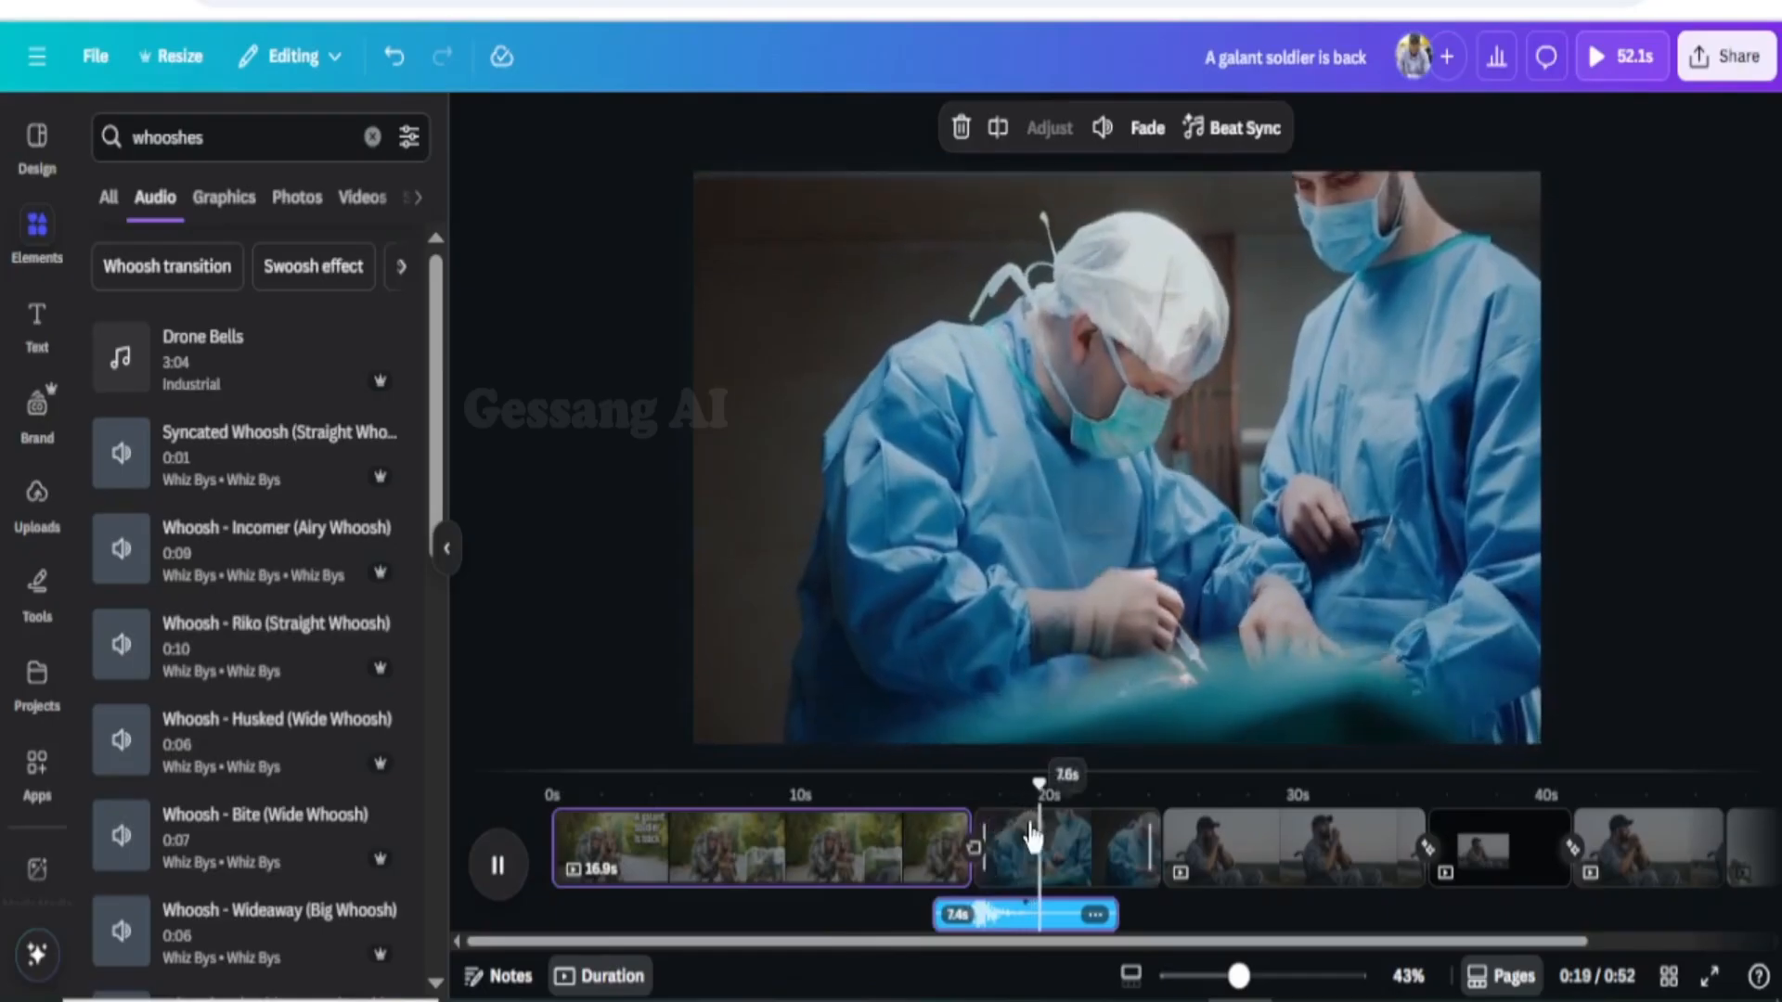
Check playback from about 0:43, search the audio elements for background music nature, and go to the uploads
drag(1074, 789, 1420, 863)
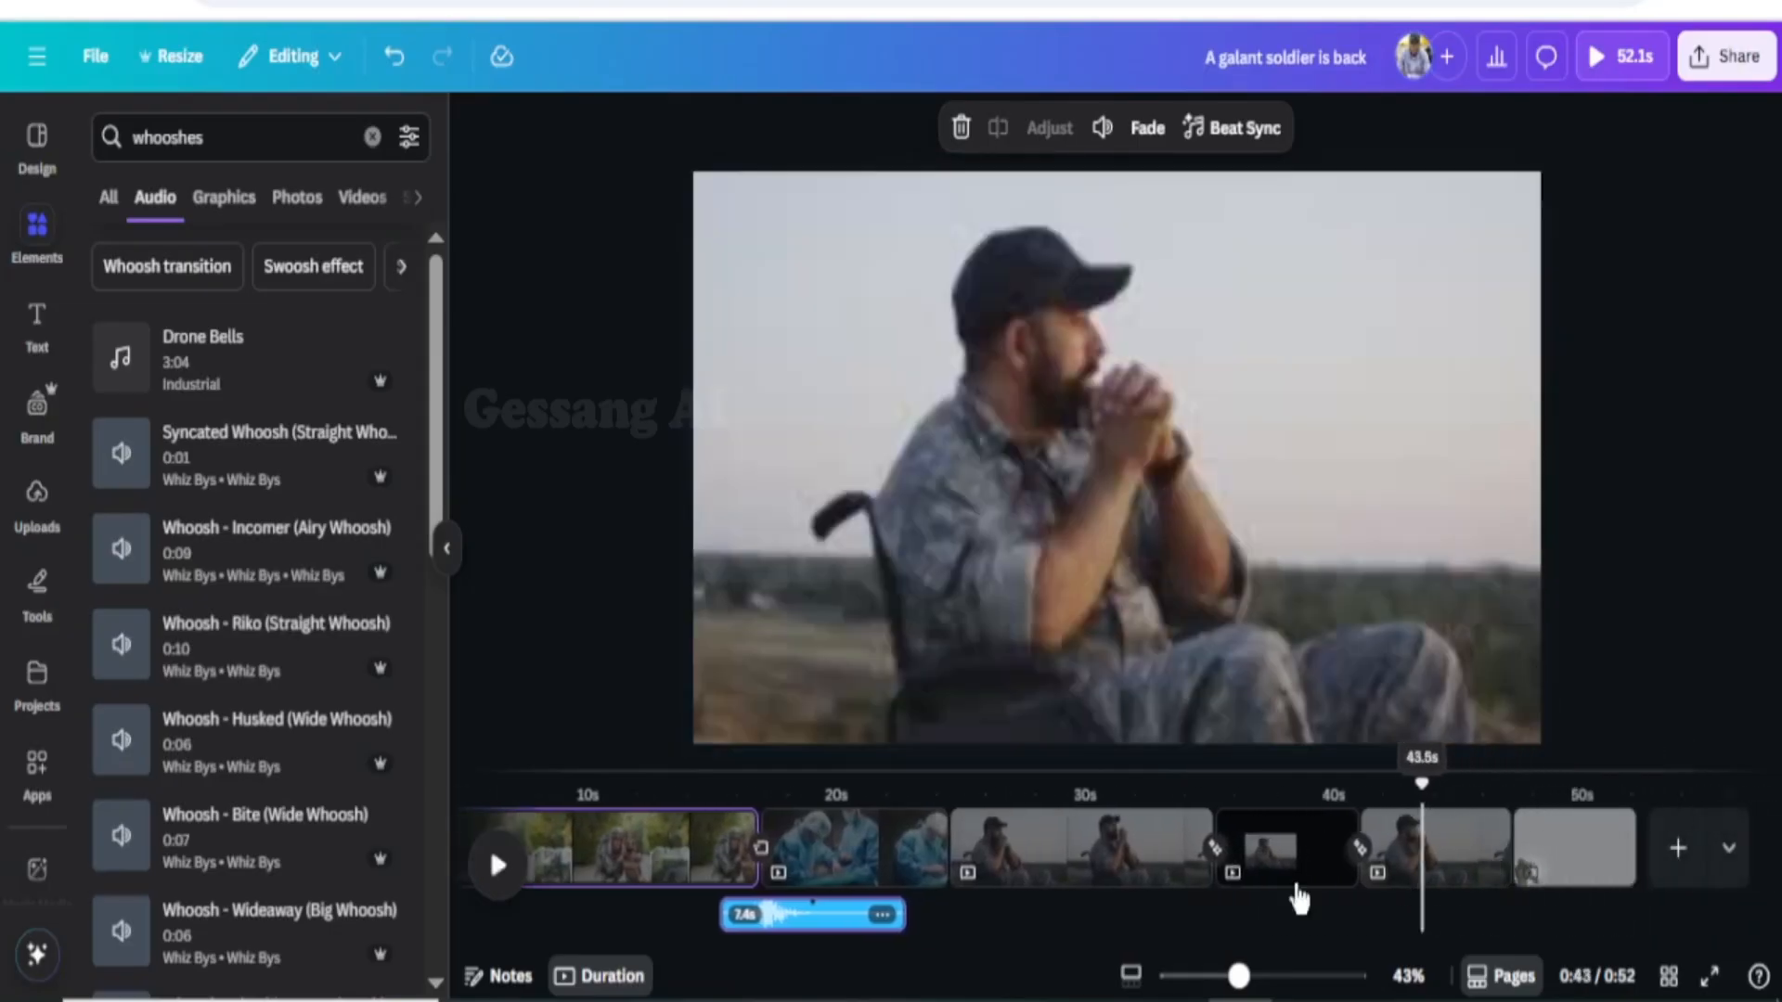
key(space)
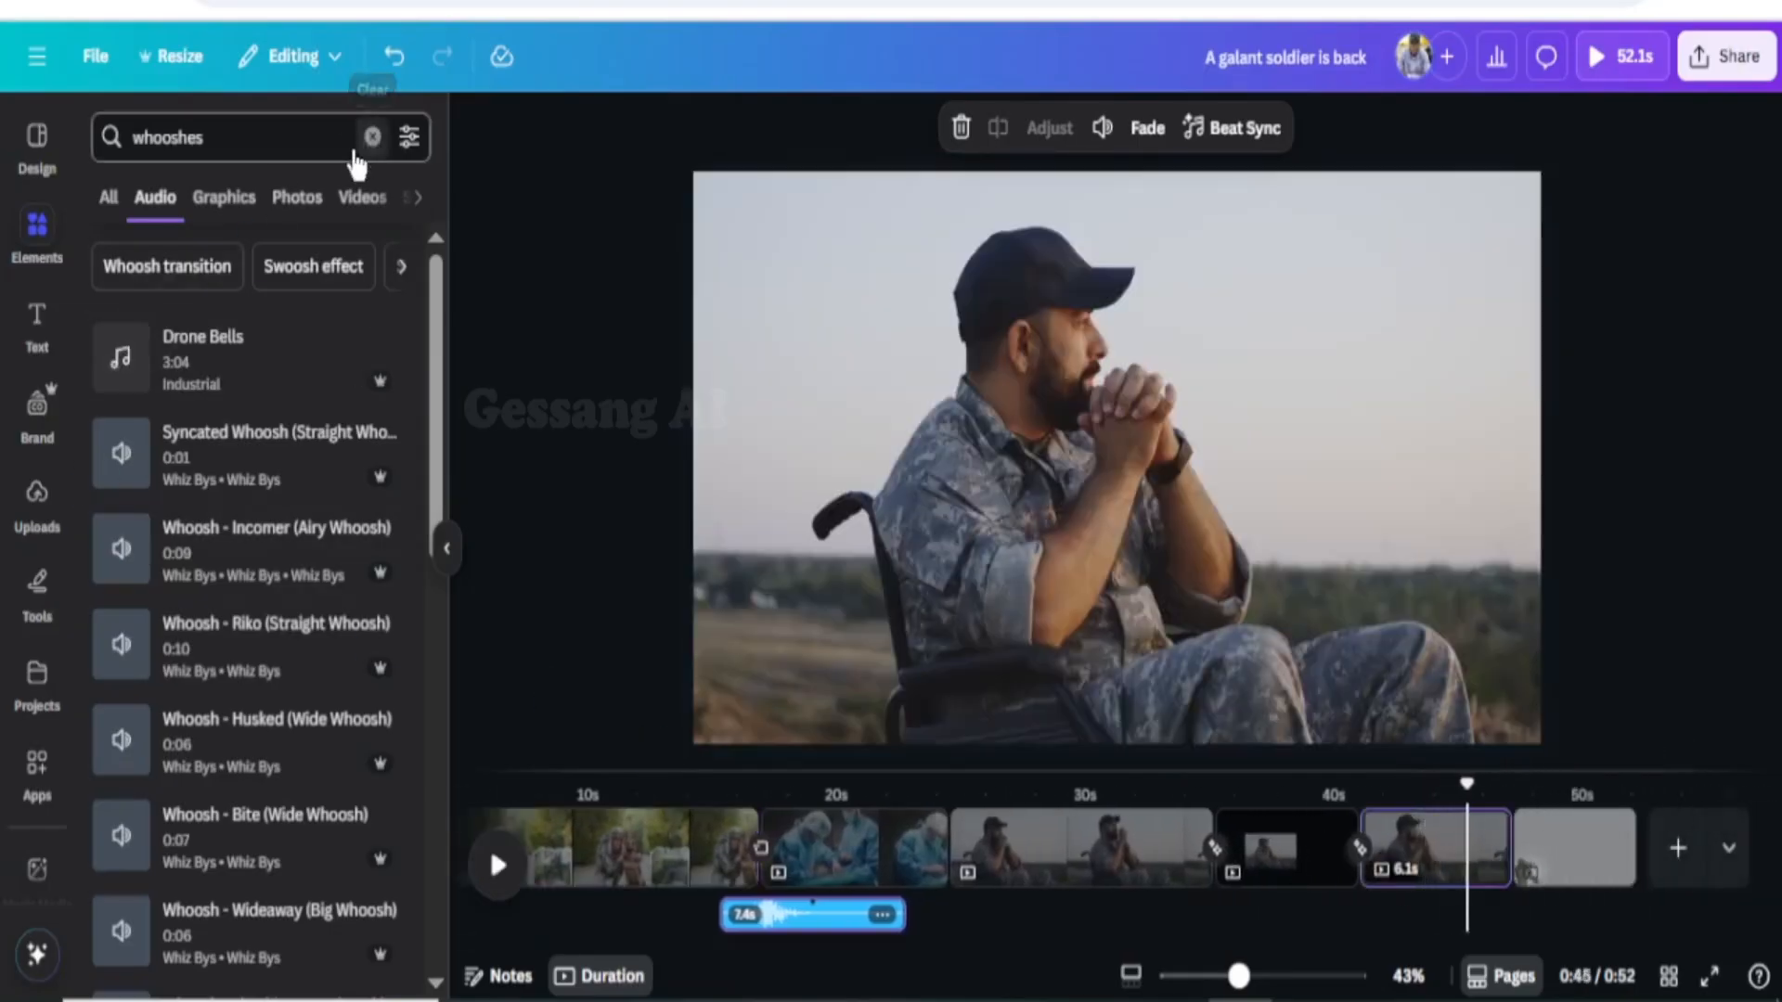
click(372, 136)
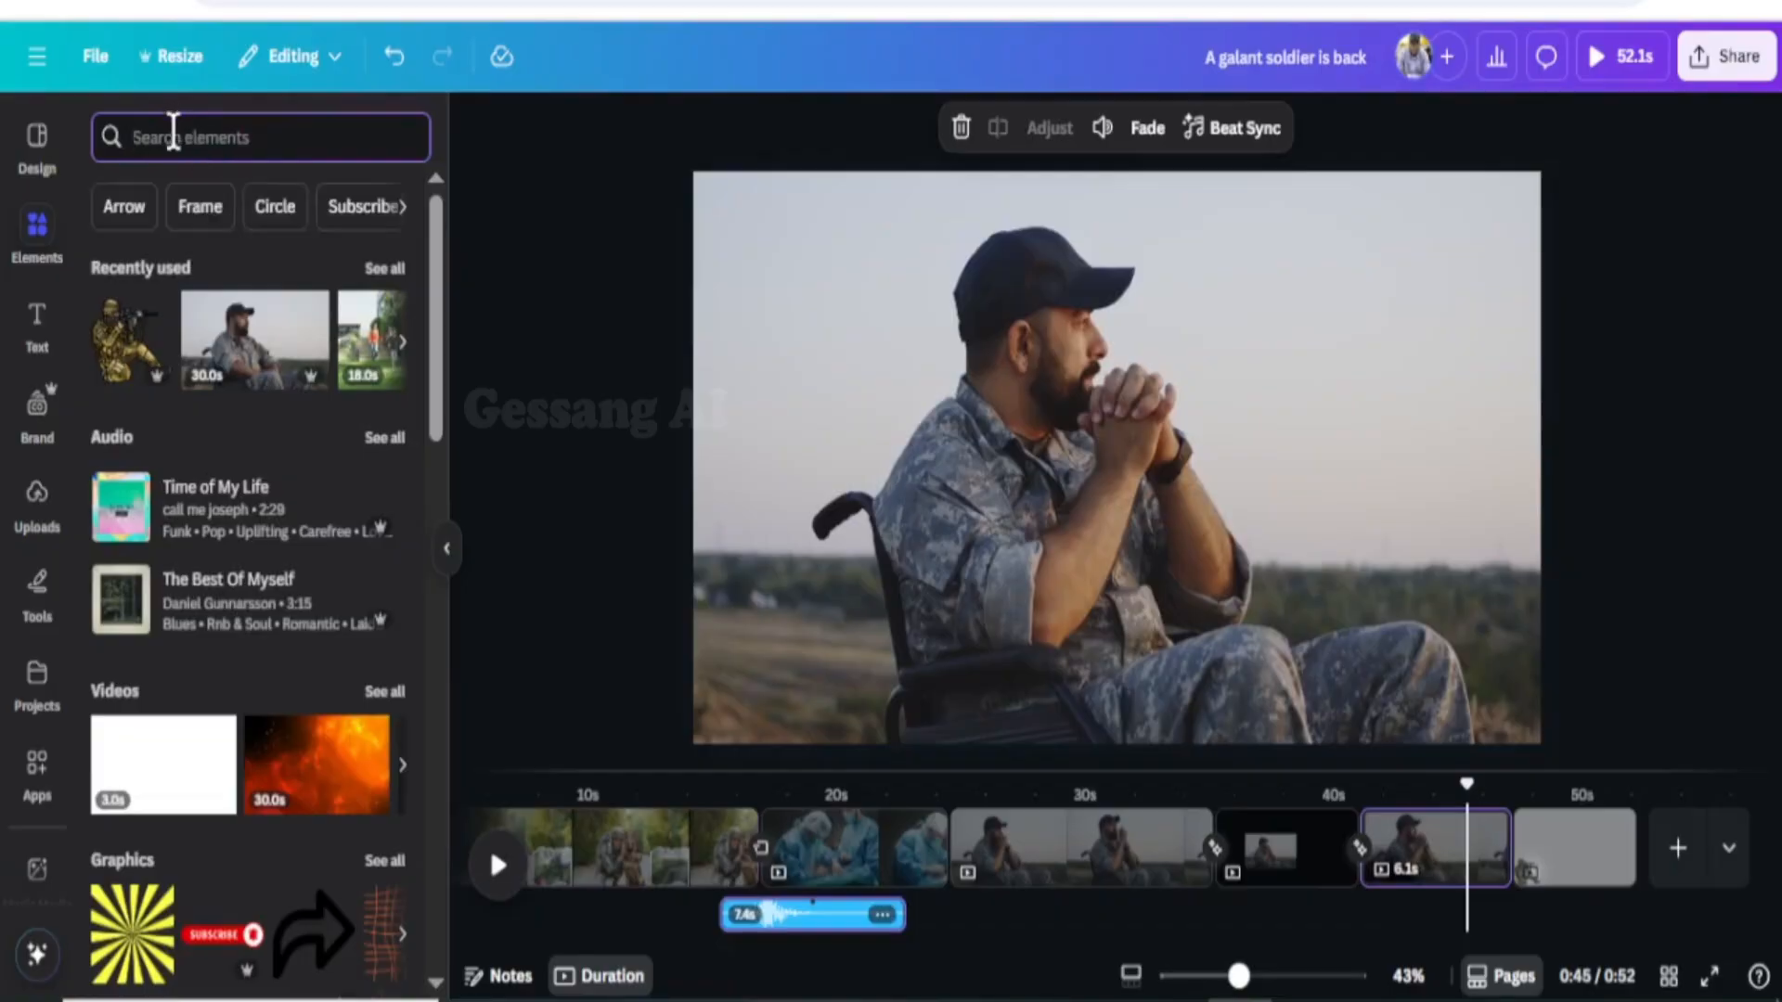
text(b)
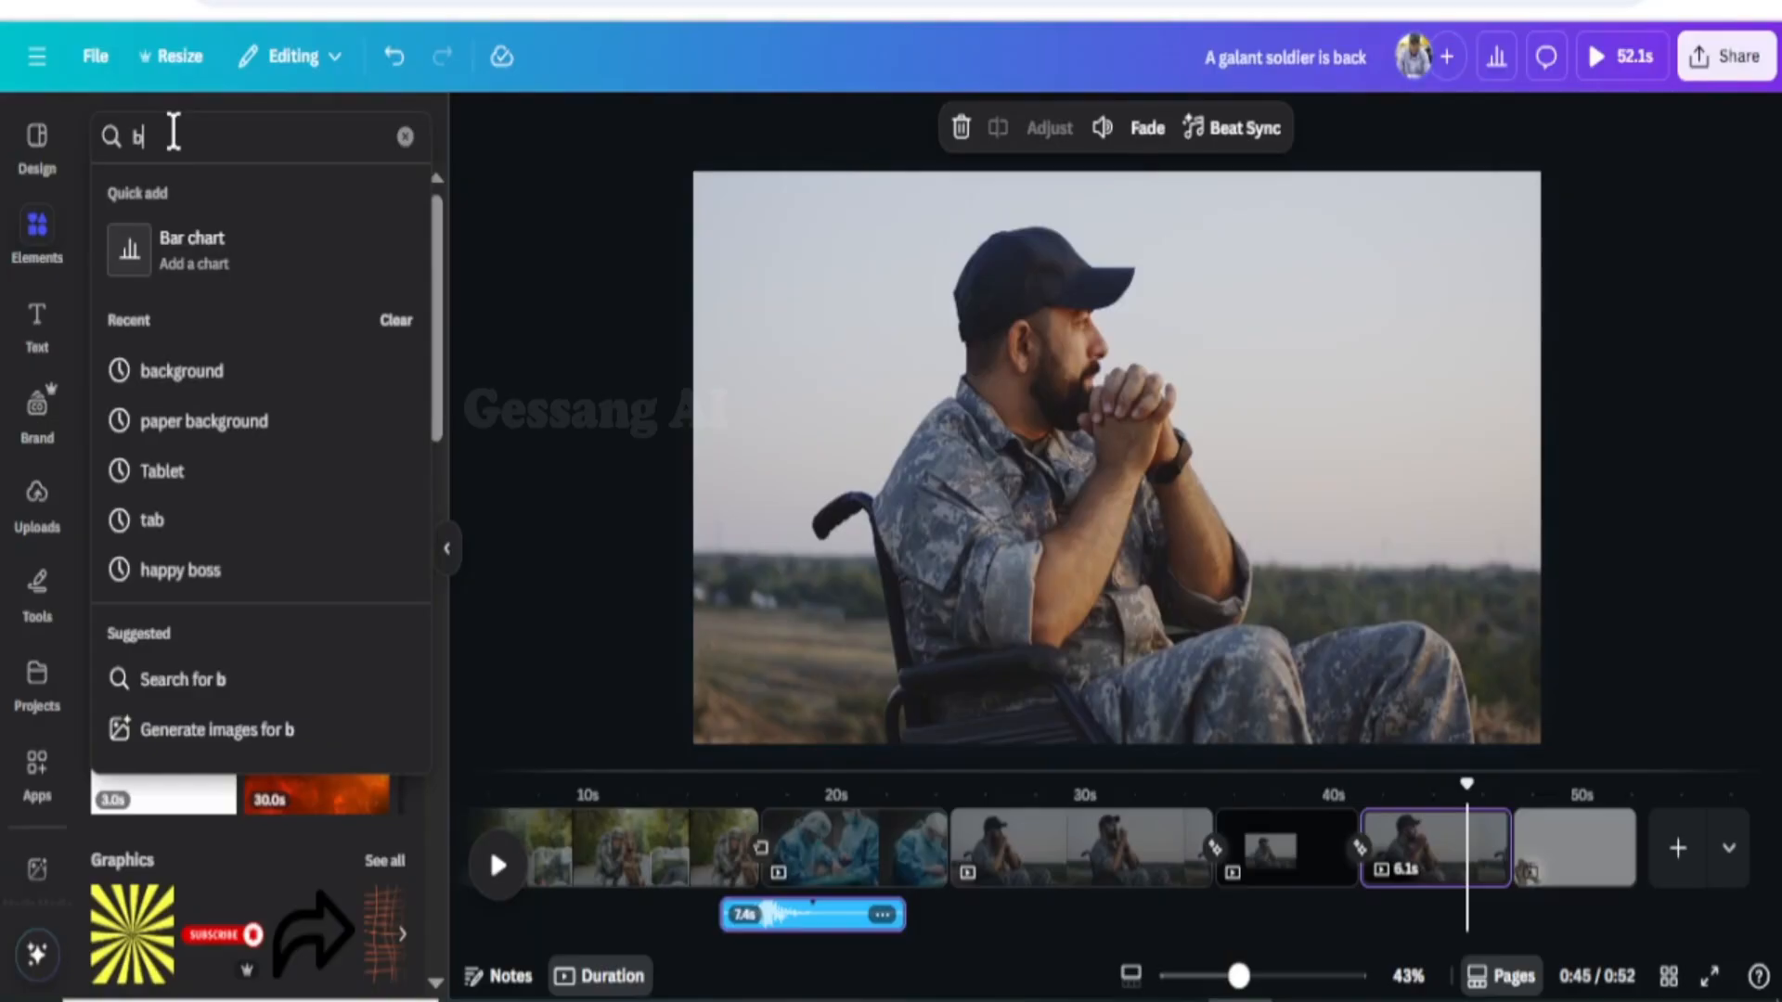
text(ackg)
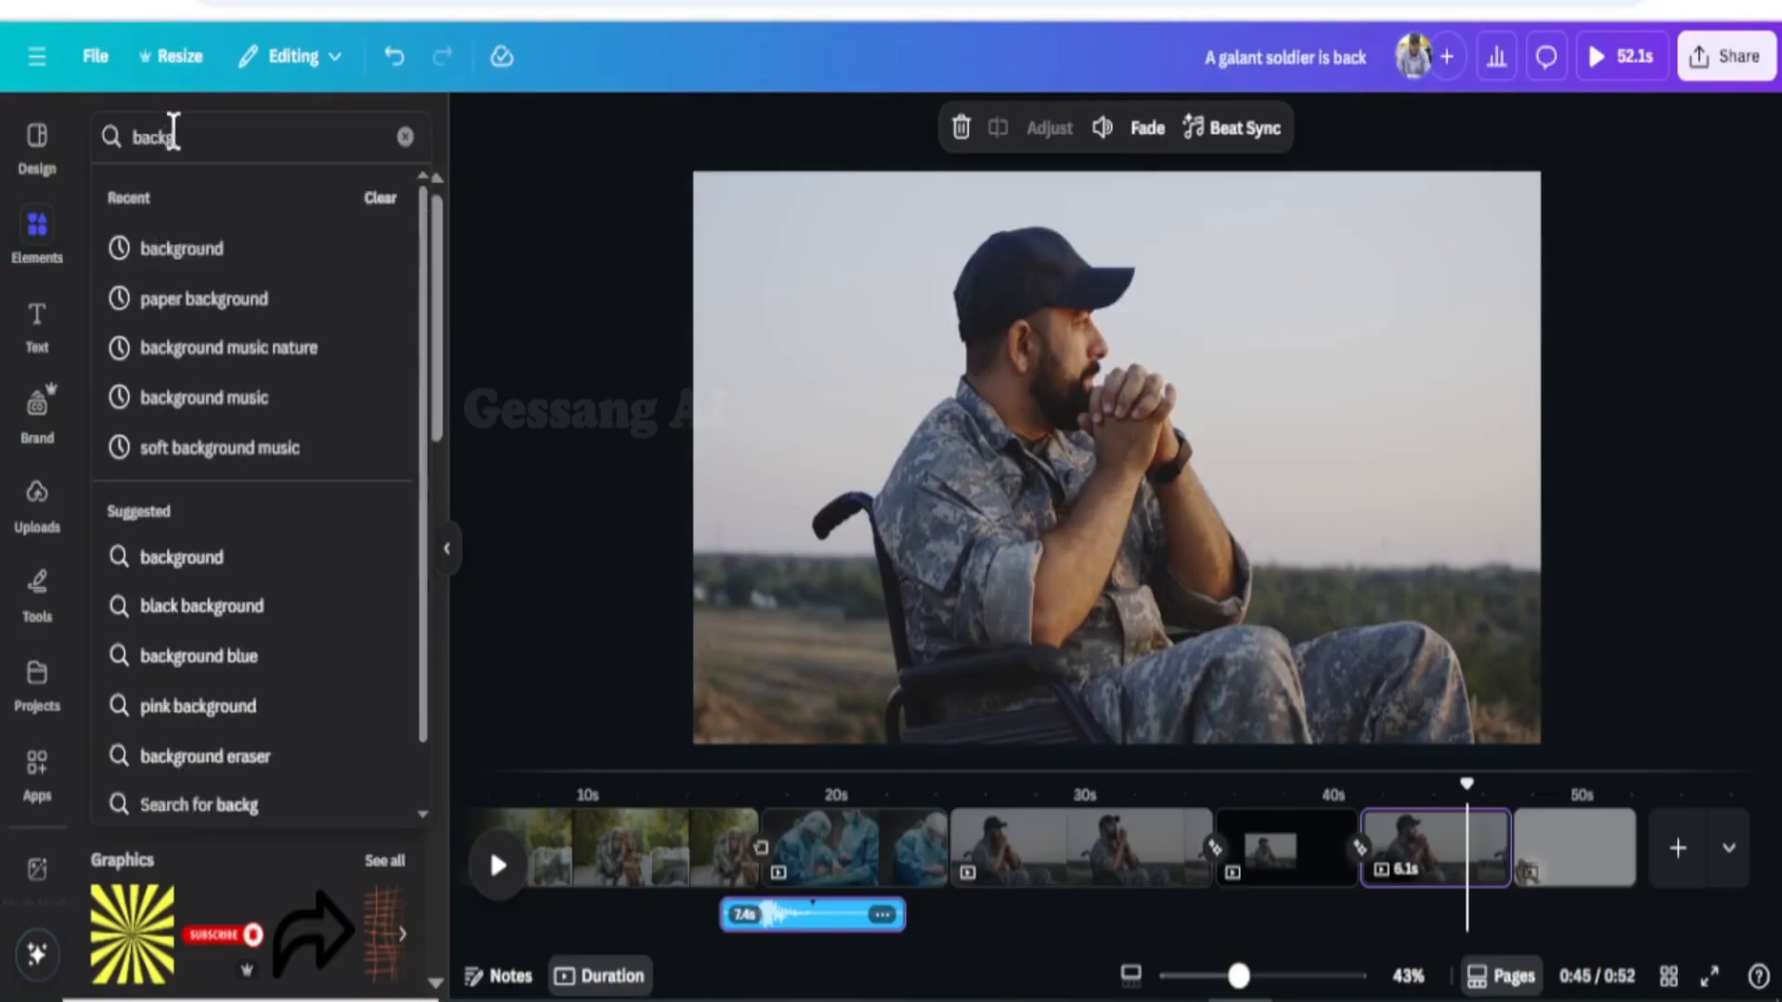
click(230, 360)
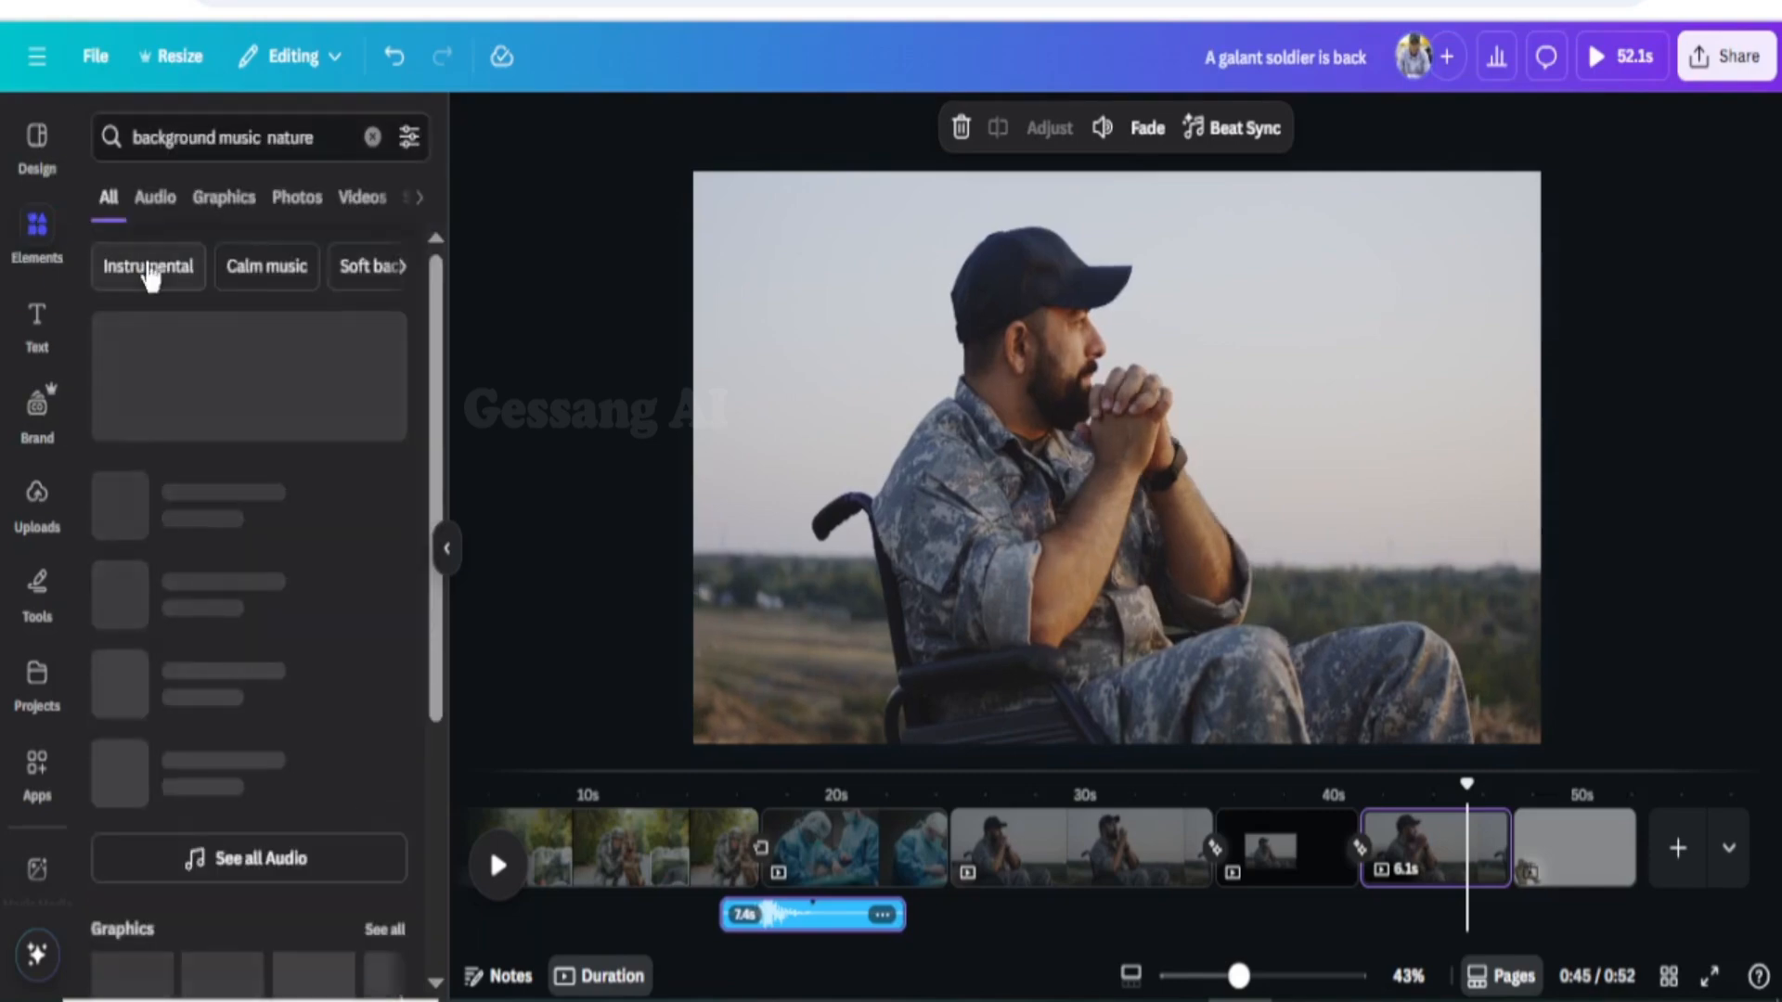
click(156, 198)
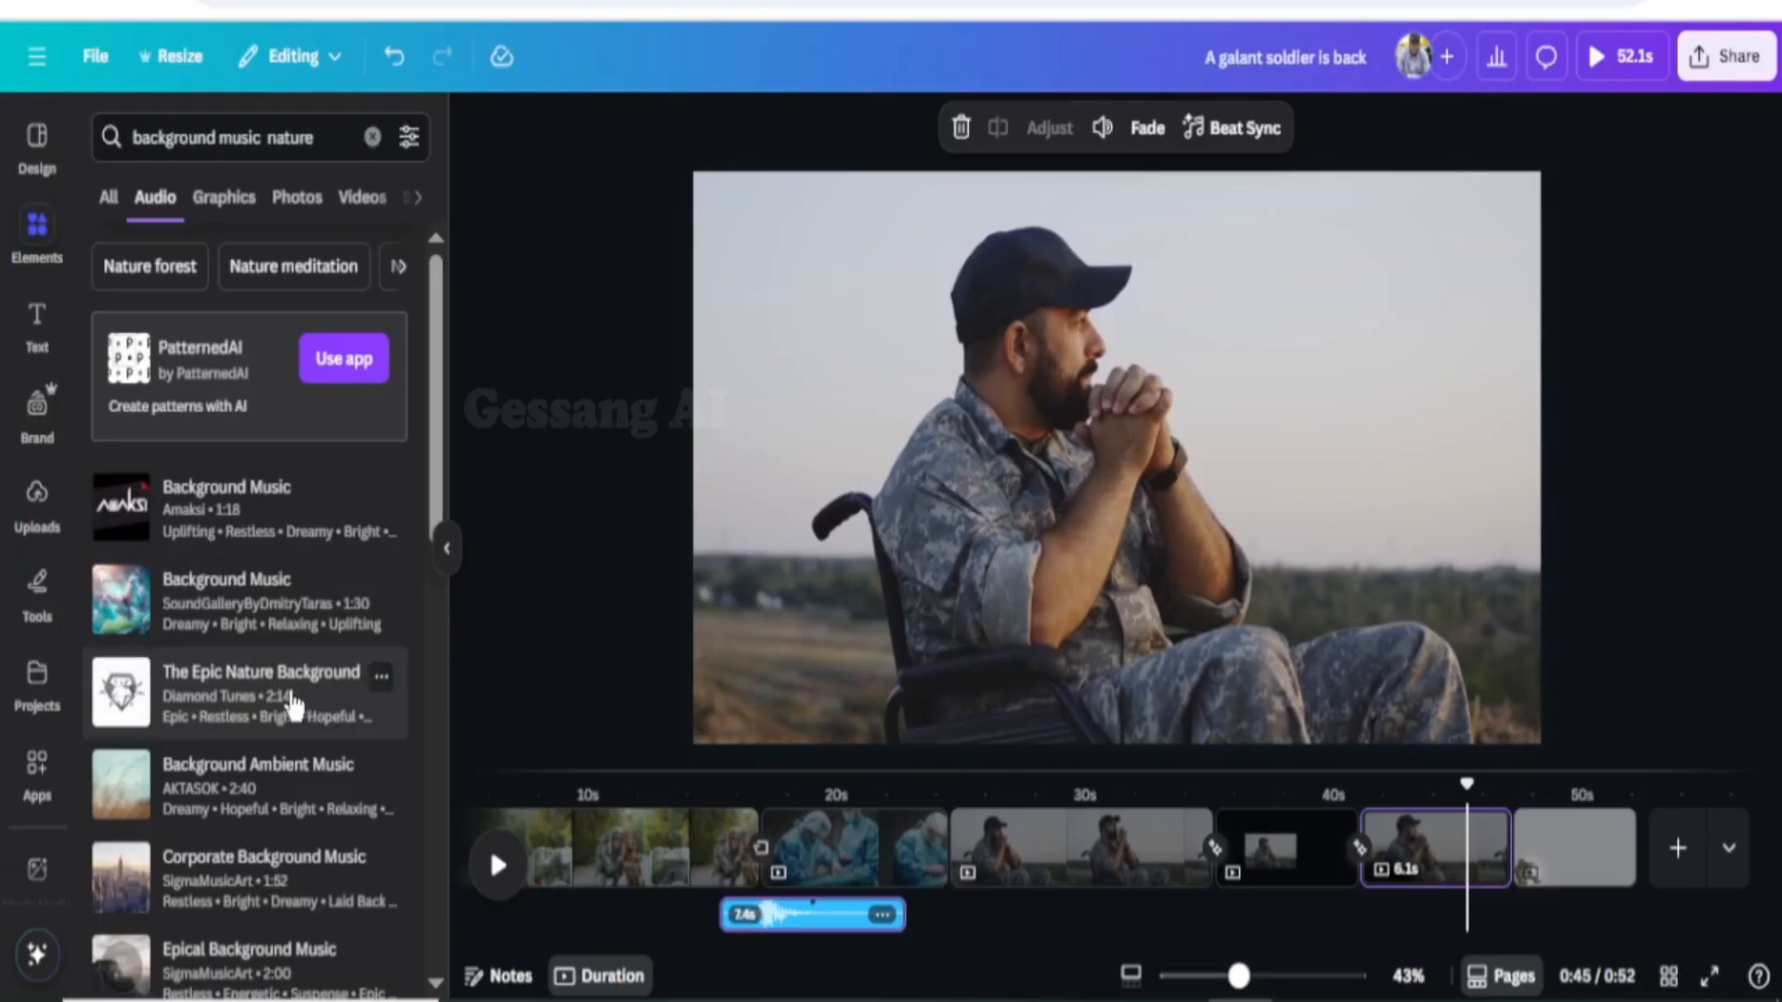
click(37, 501)
click(246, 179)
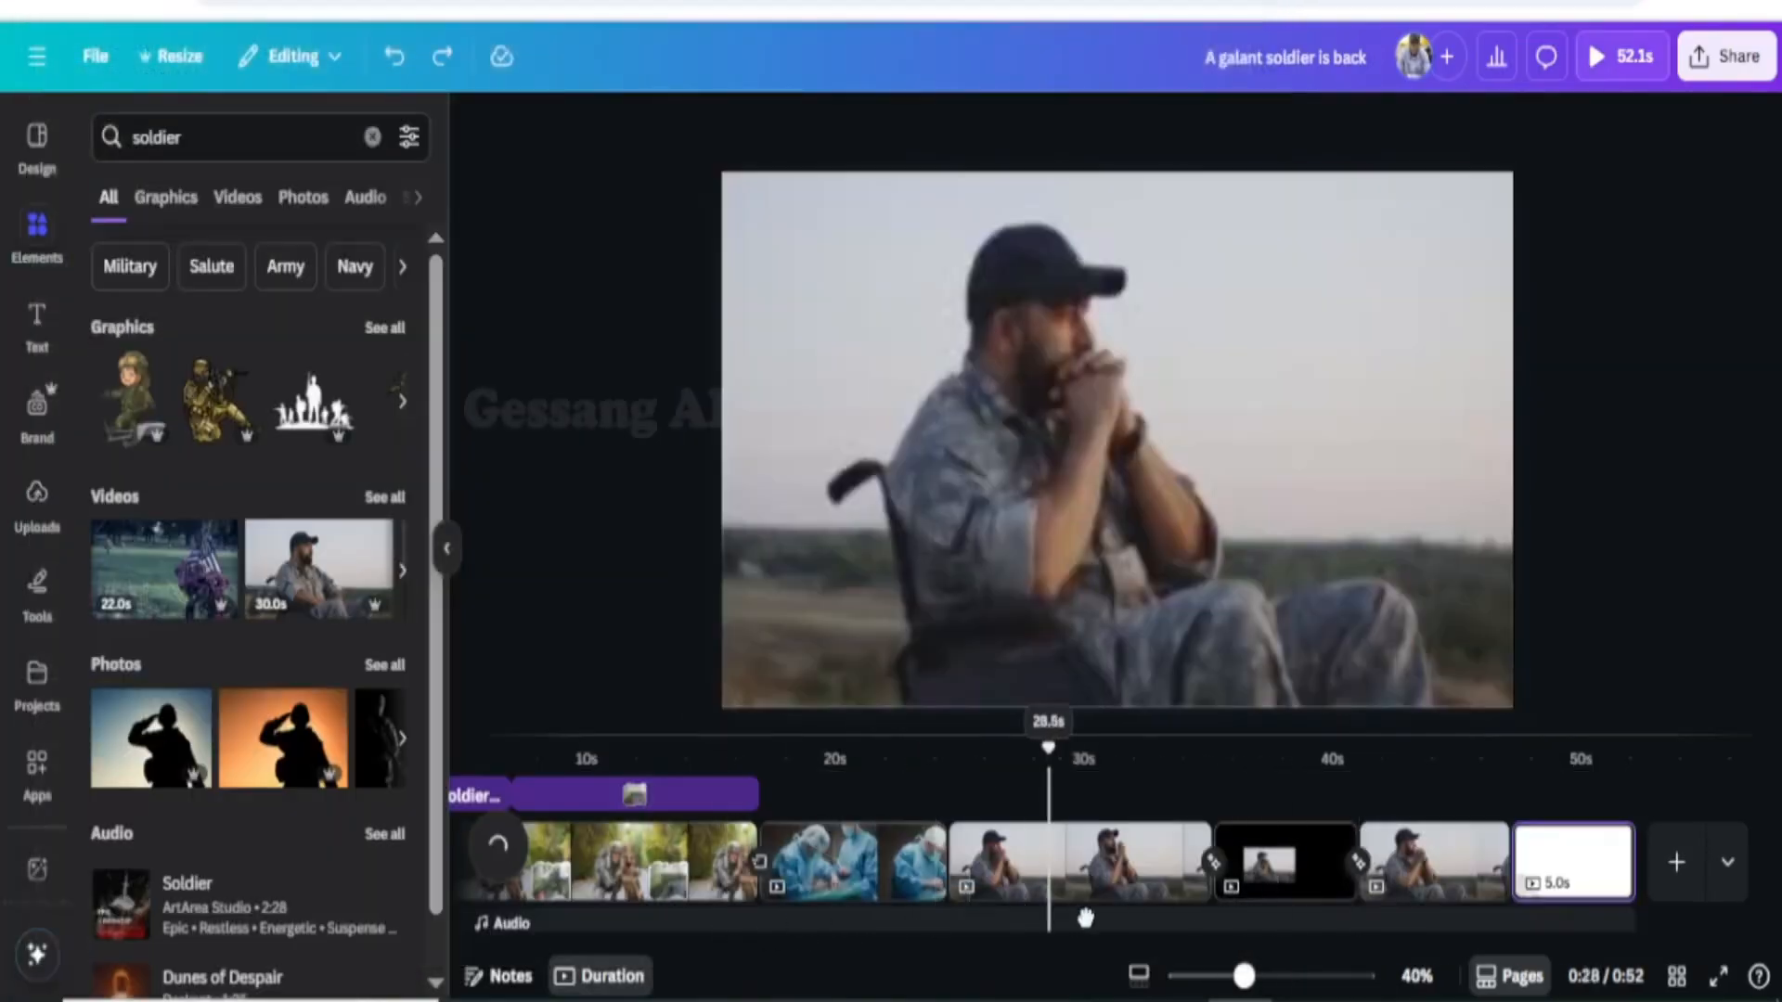
Move the playhead to about 0:39 and review the design's full list of sharing and publishing options
drag(1086, 918, 1330, 869)
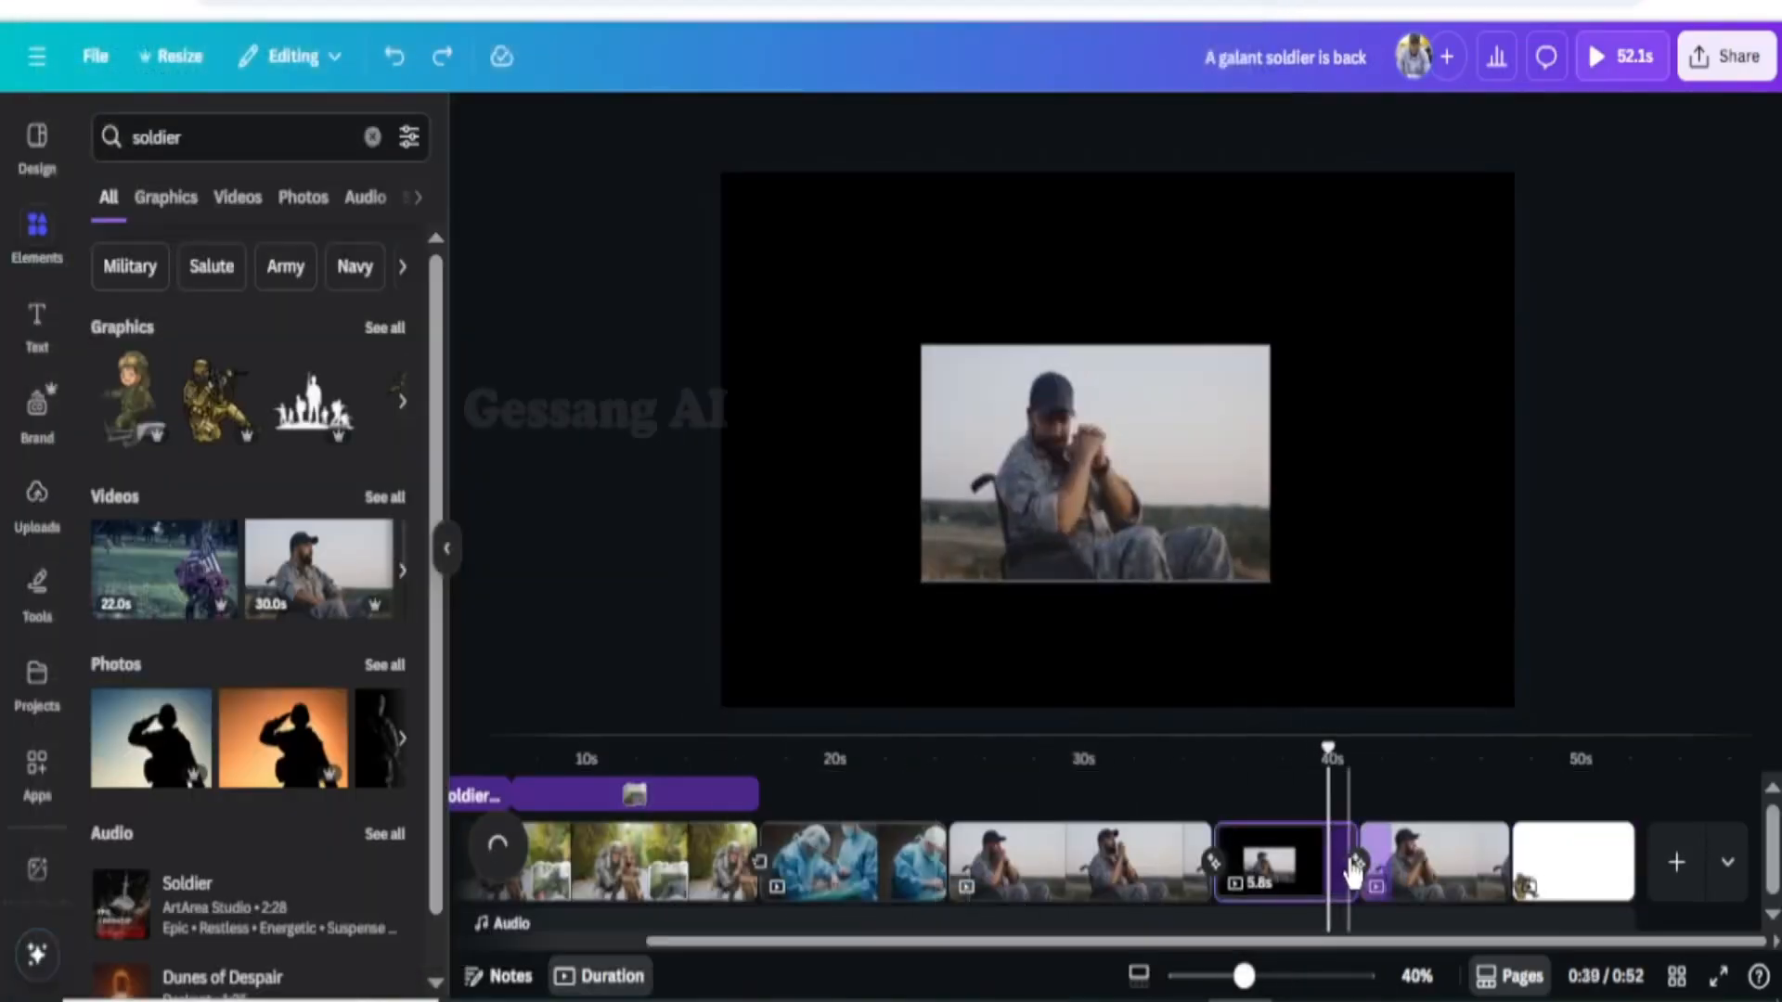
click(1737, 57)
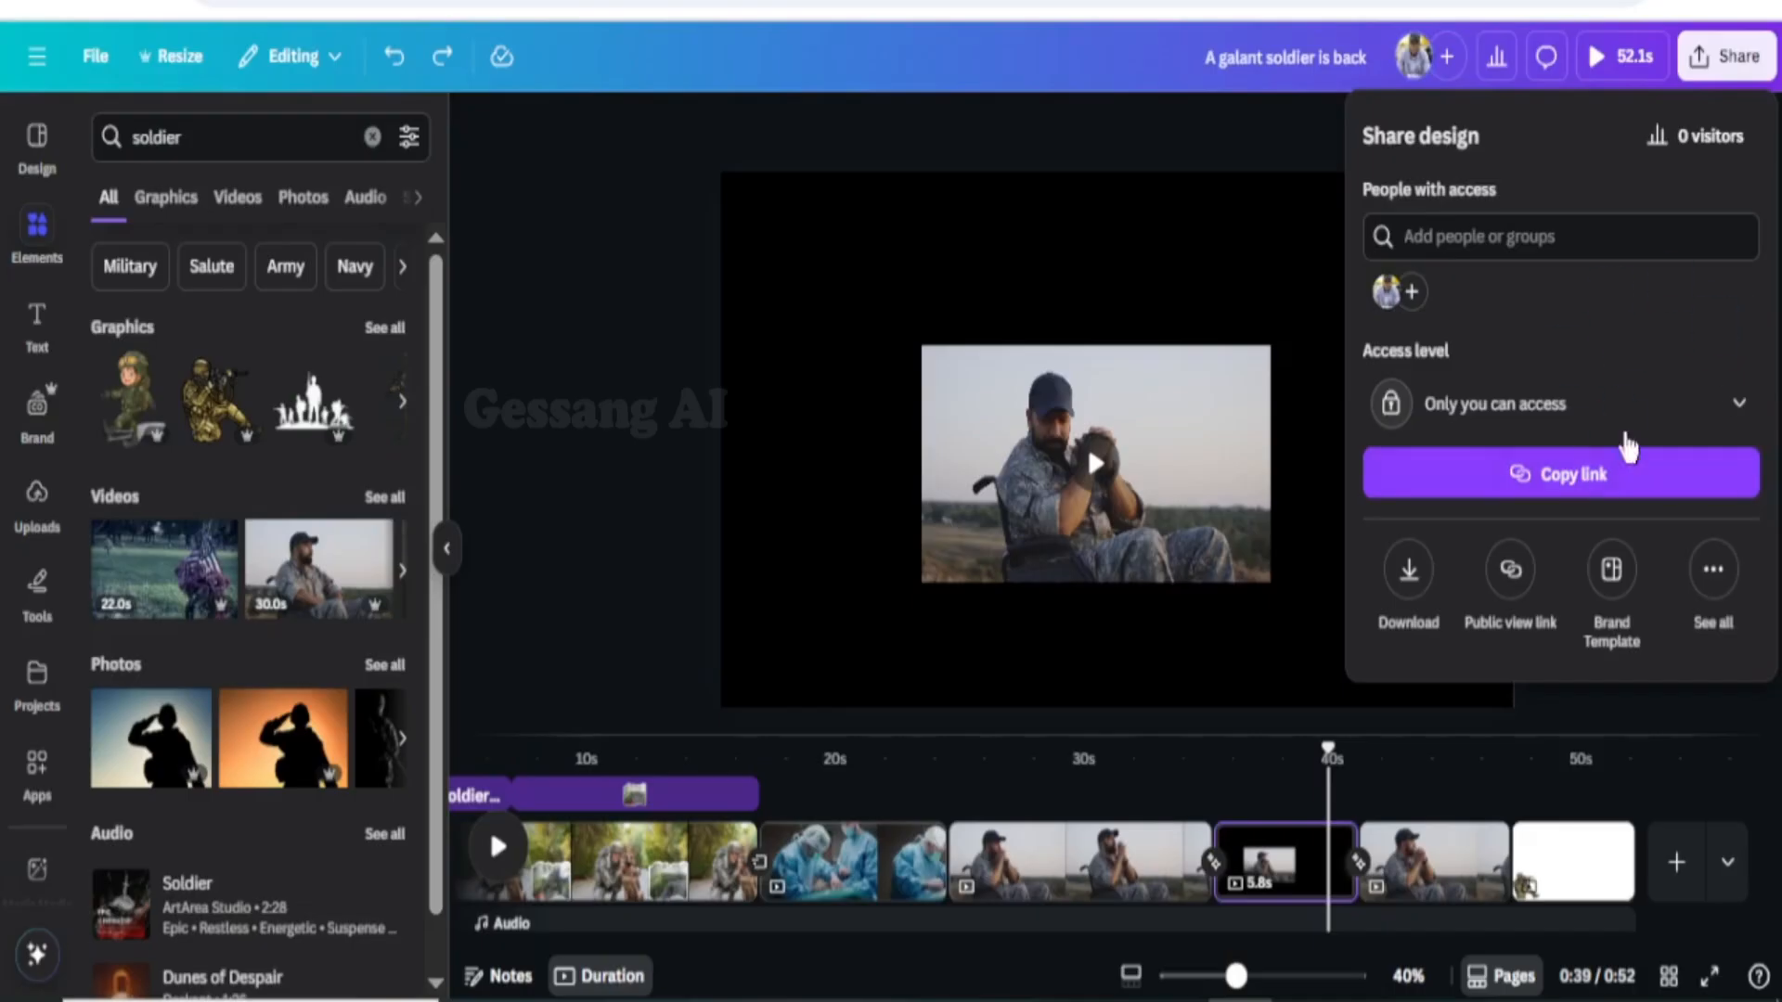
click(1716, 575)
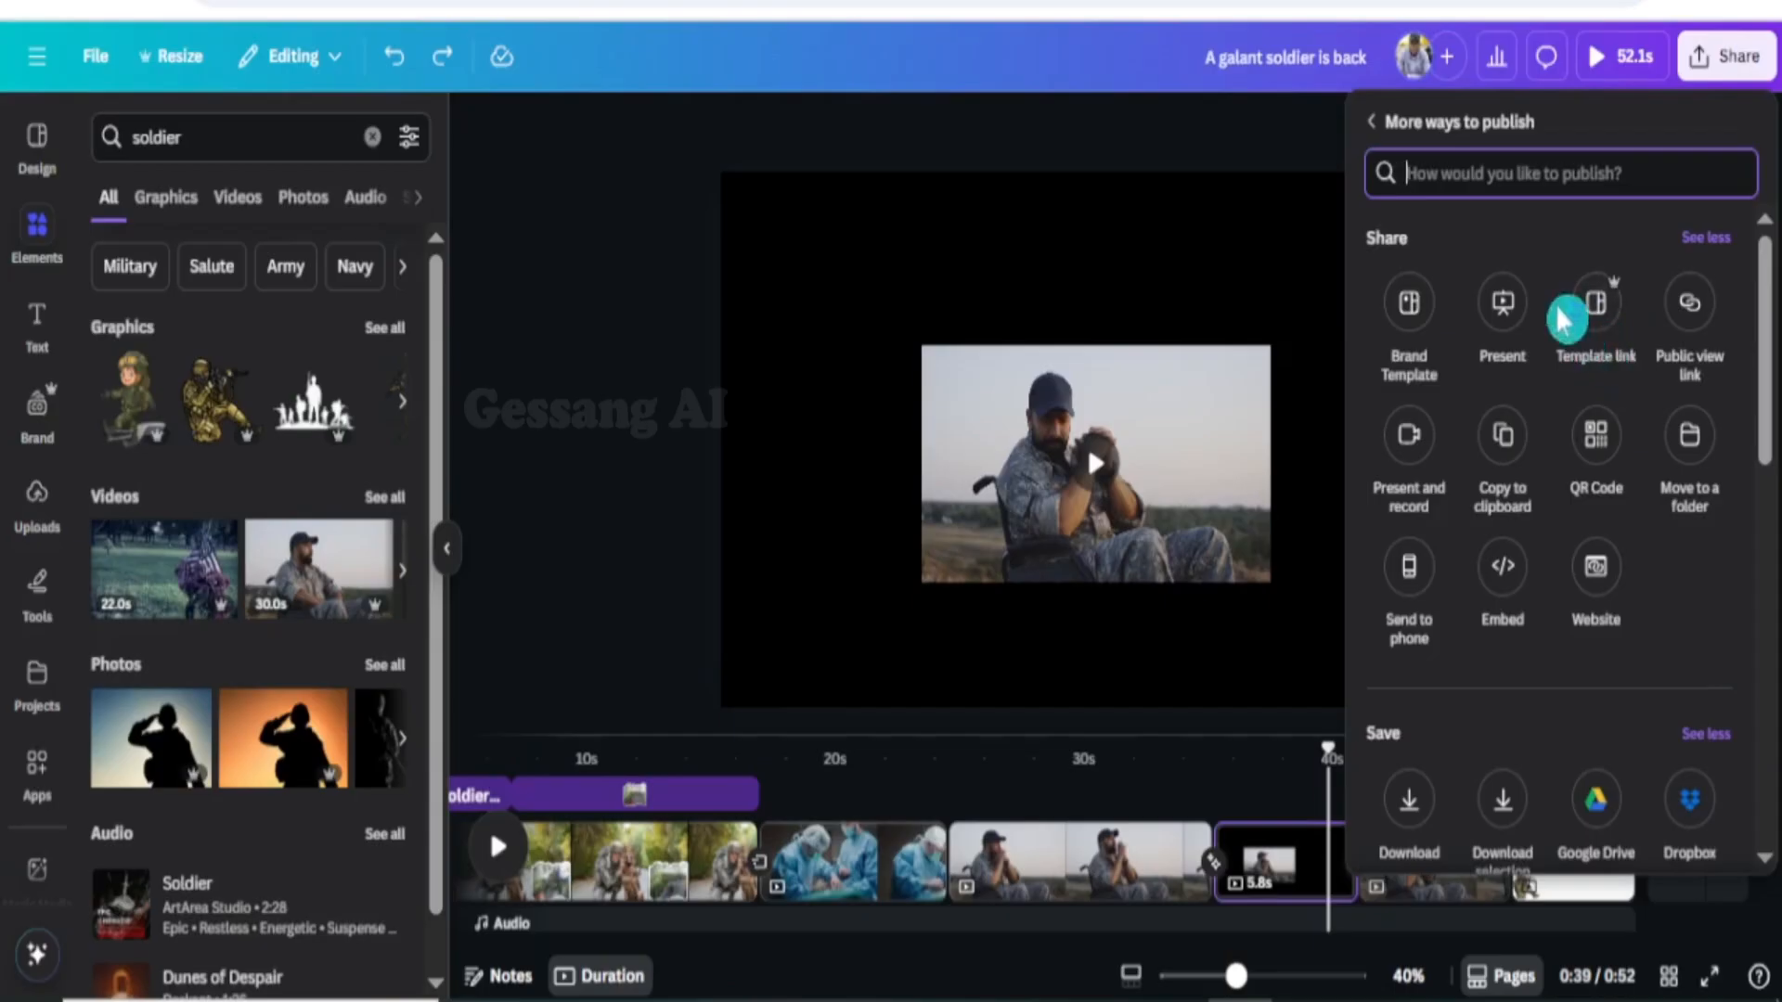
click(1367, 122)
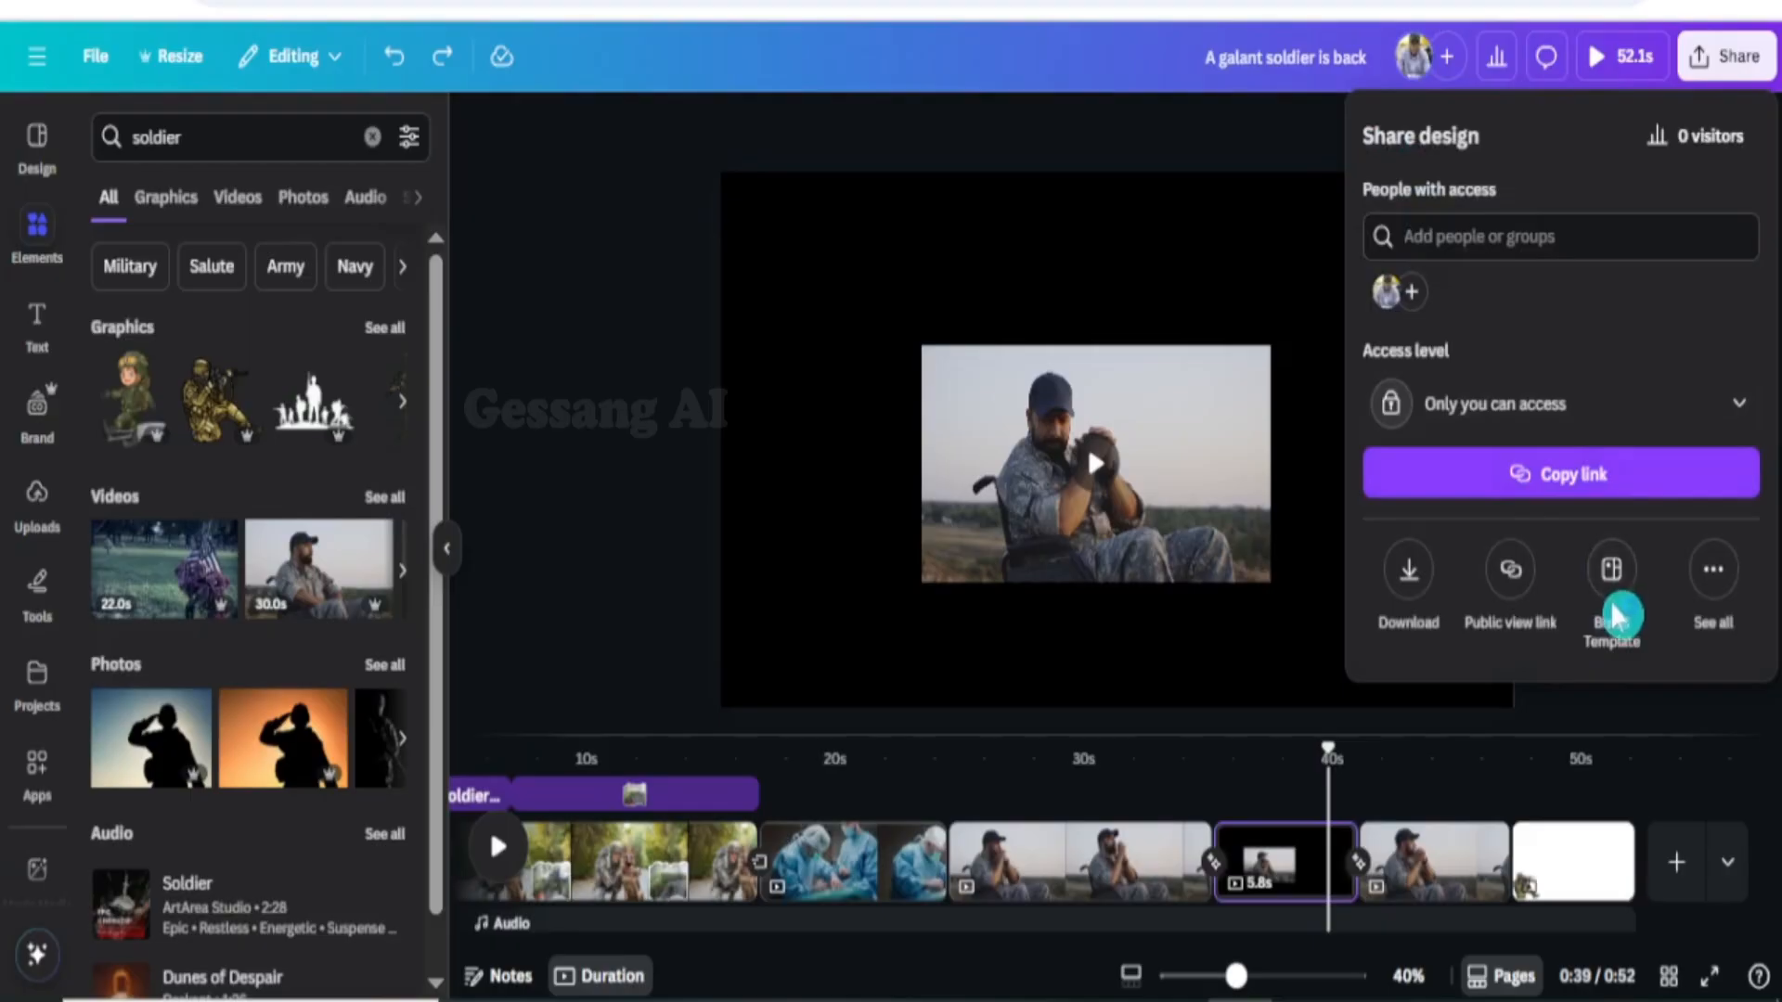
Review the design's download settings and available file types, keep MP4 Video selected, and close the sharing options
click(1407, 571)
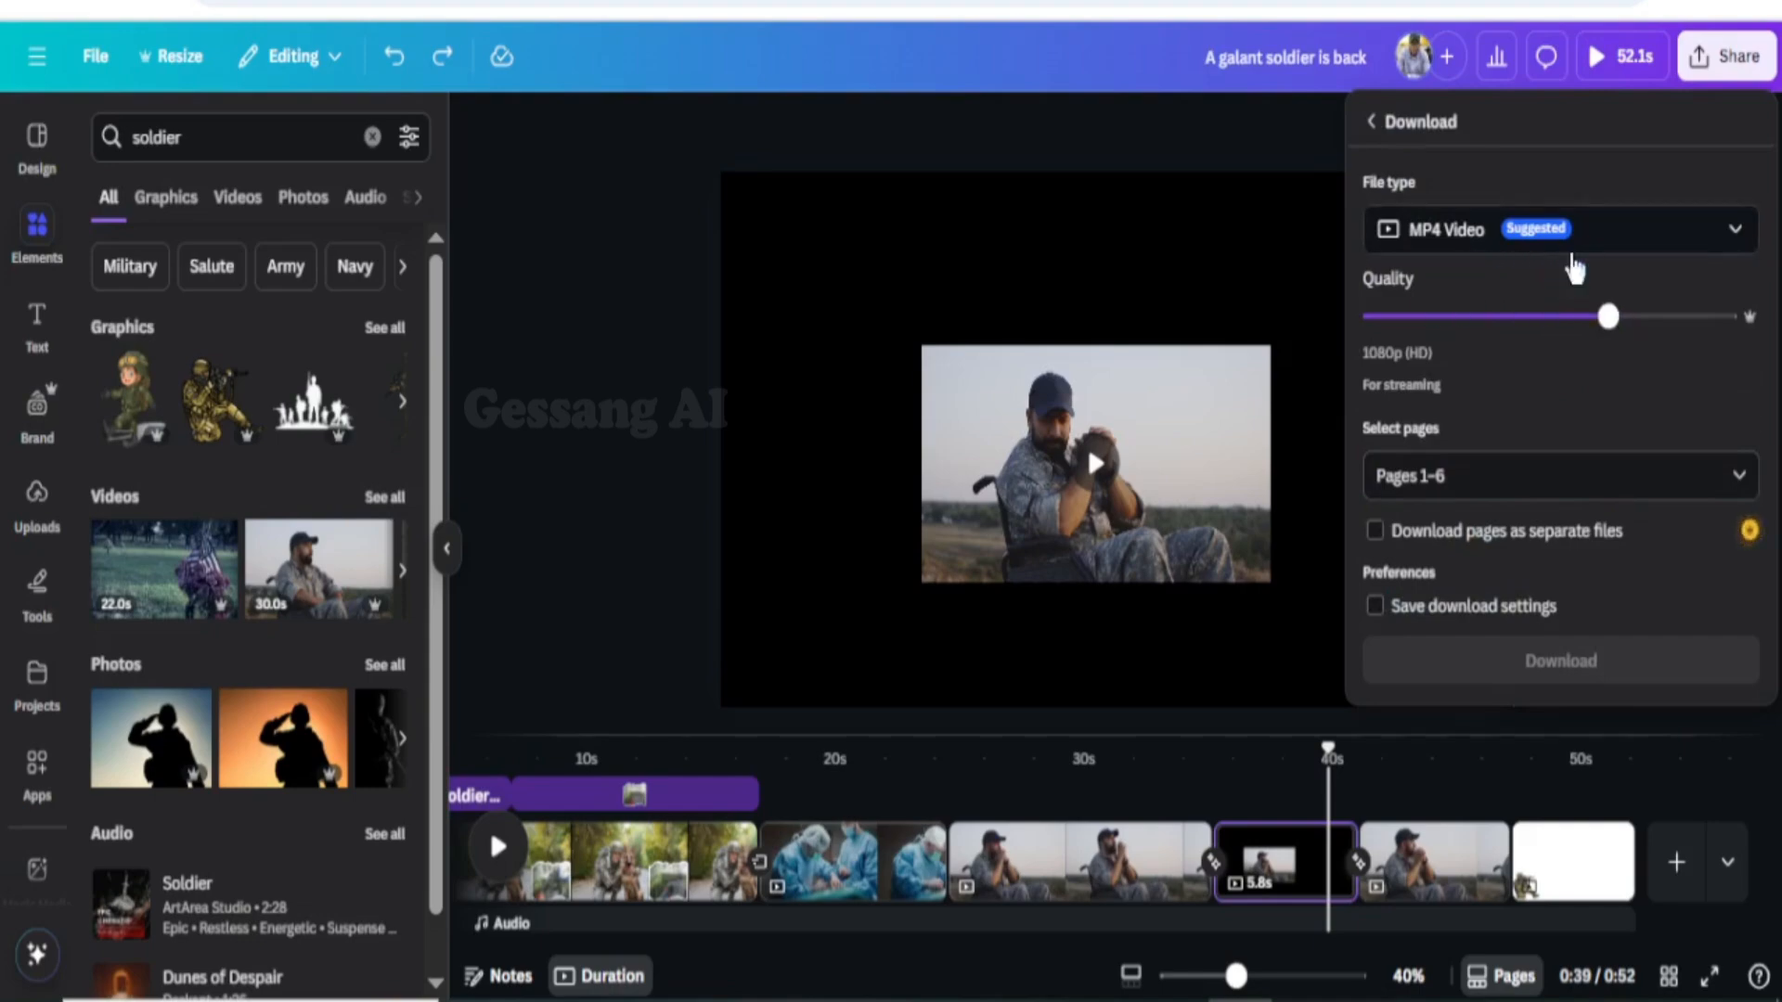
click(1737, 232)
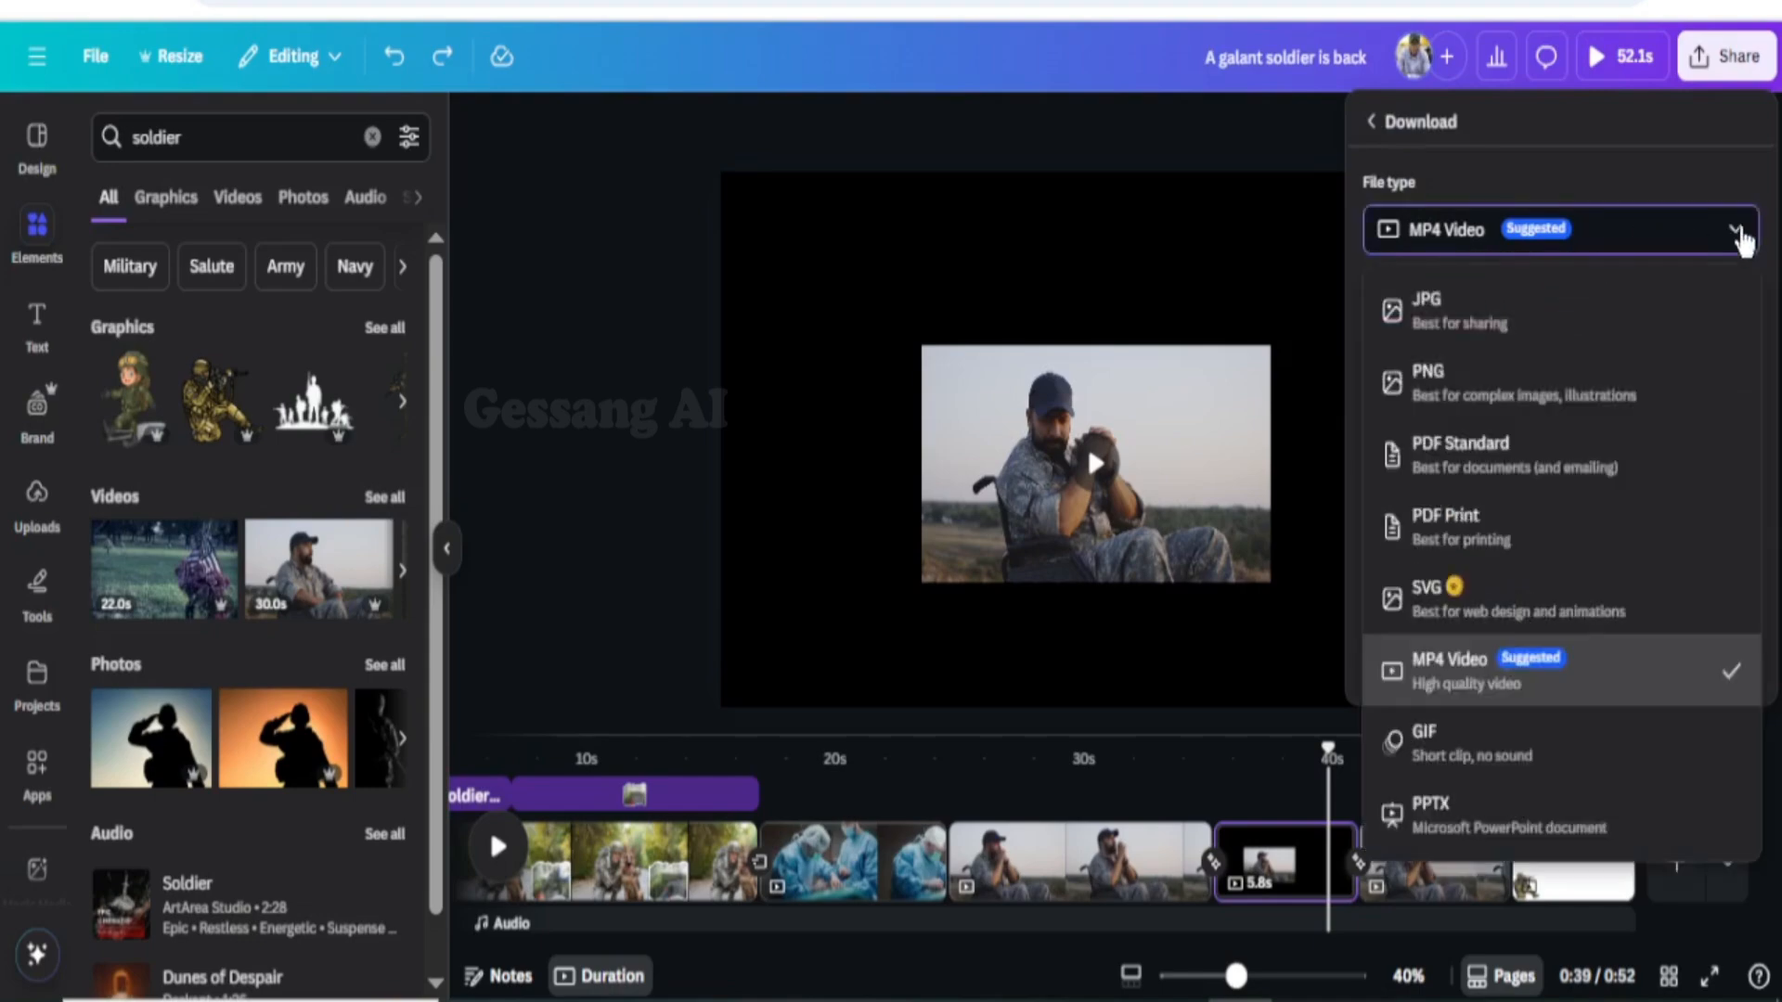
click(1741, 236)
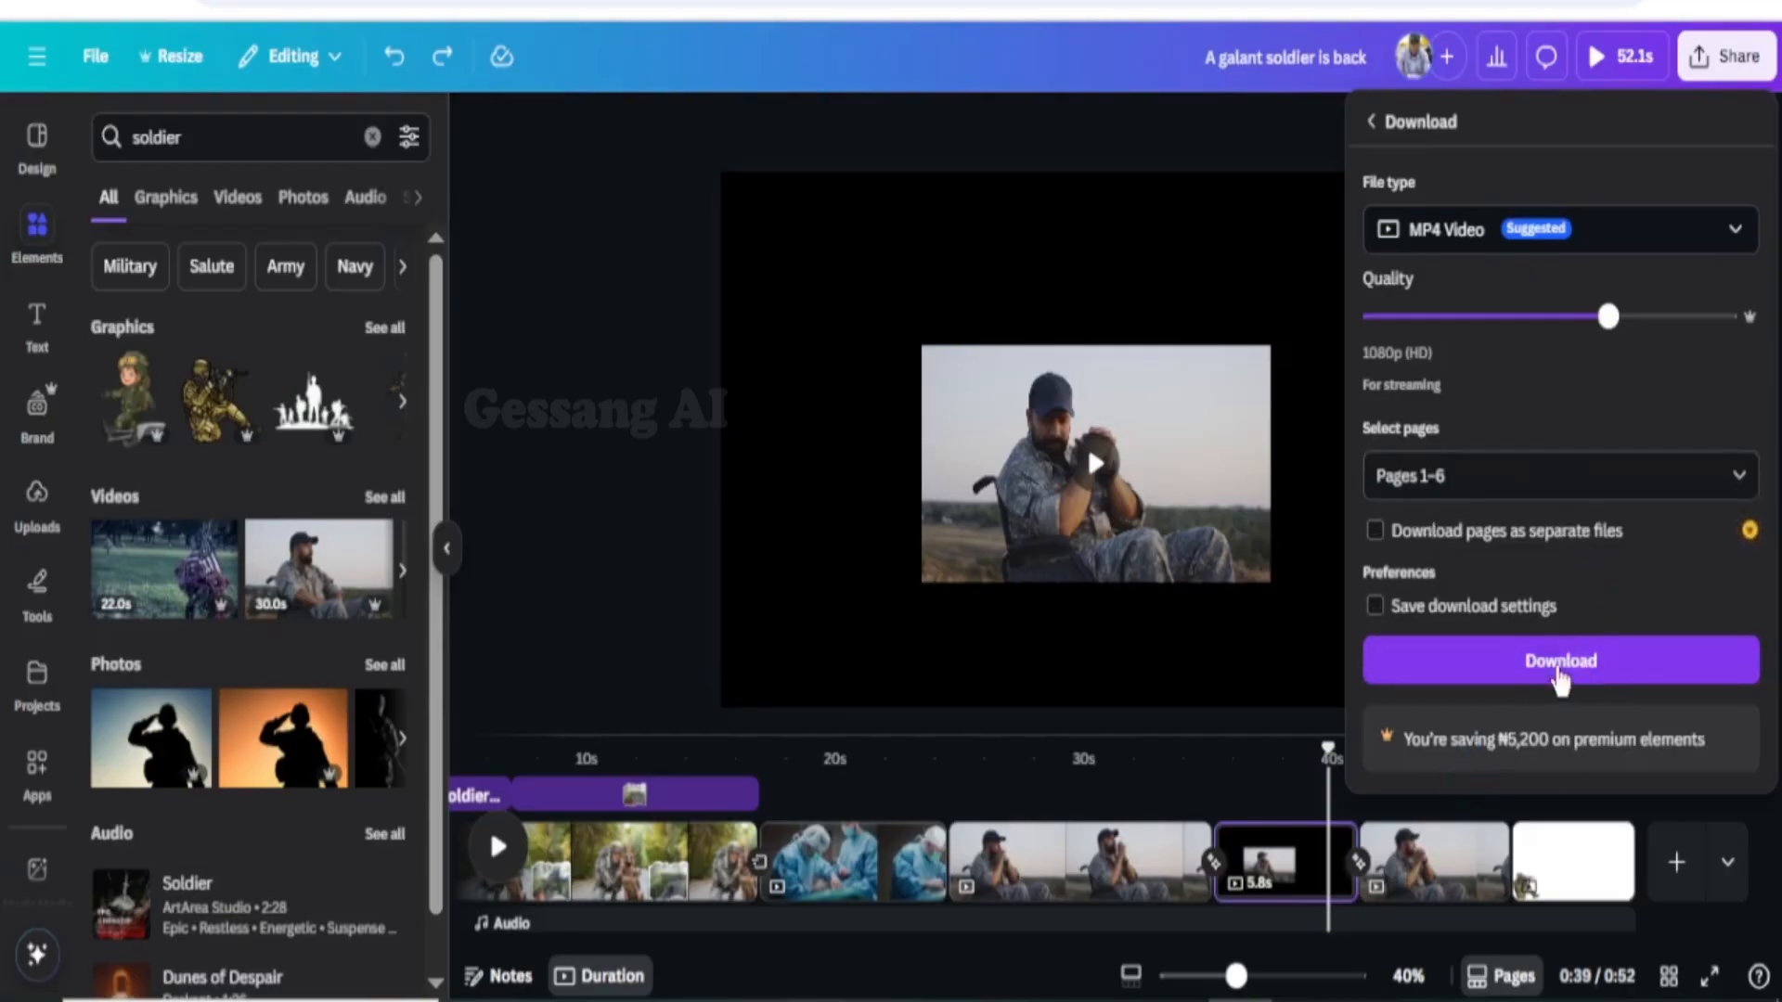
click(1589, 695)
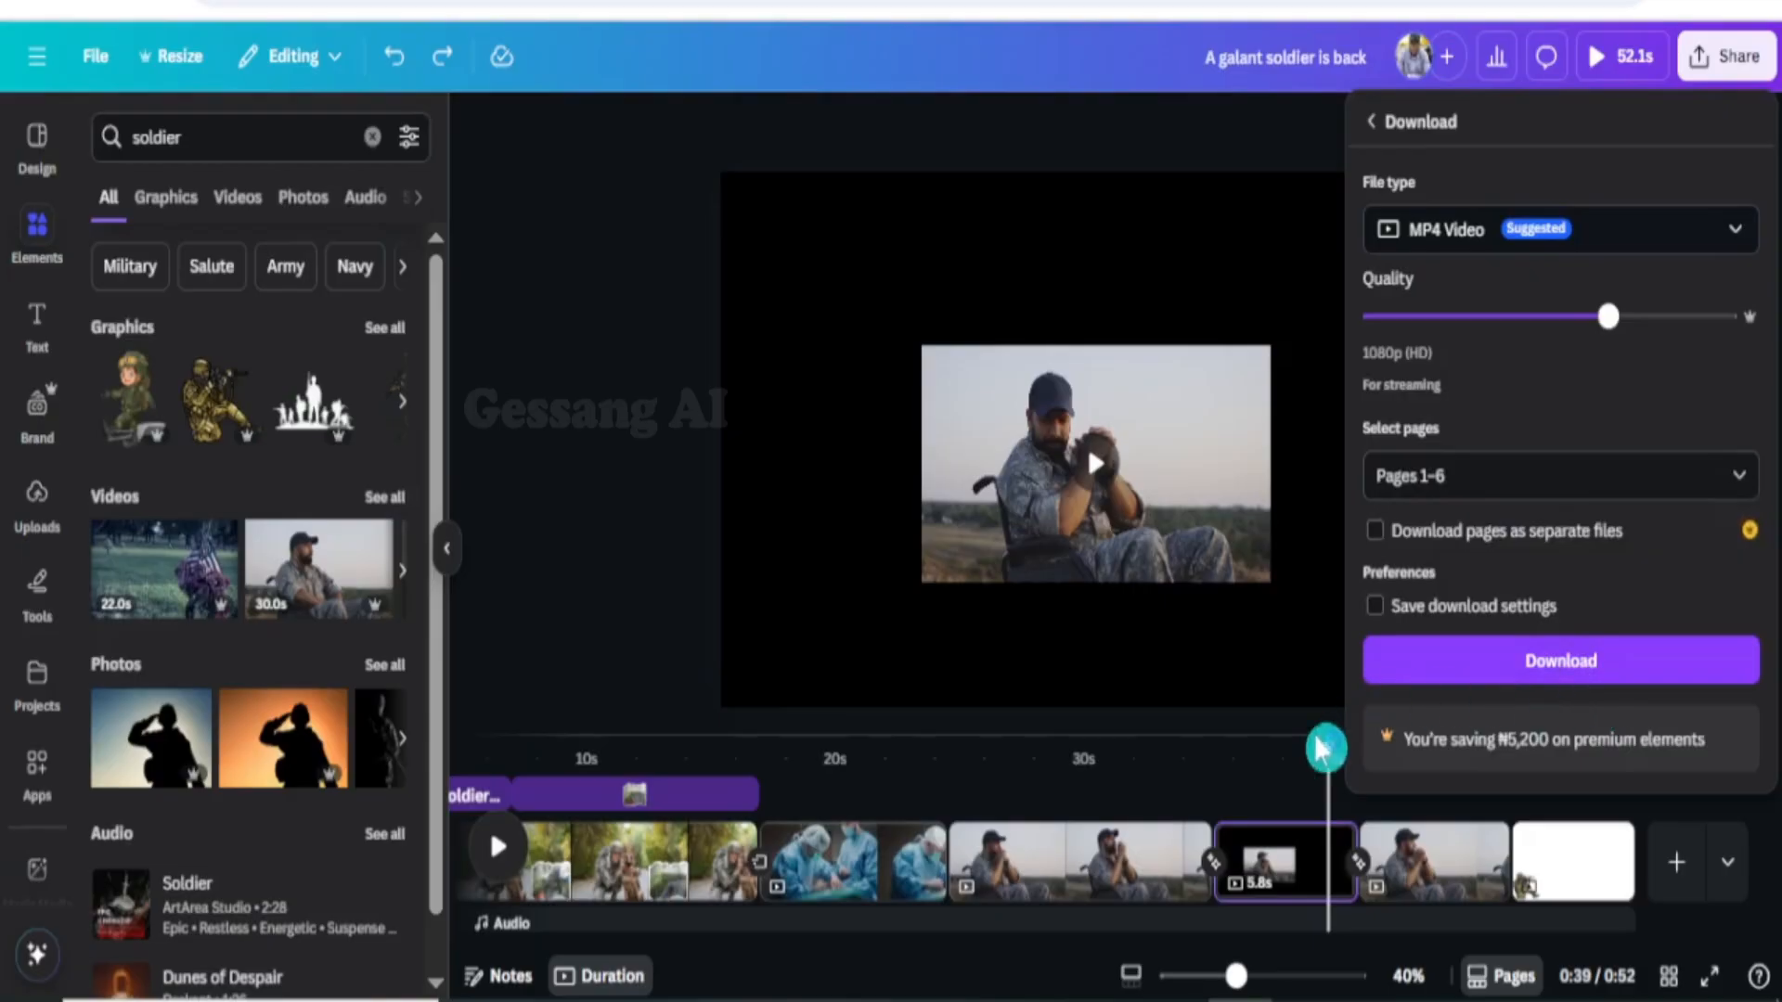
click(1299, 691)
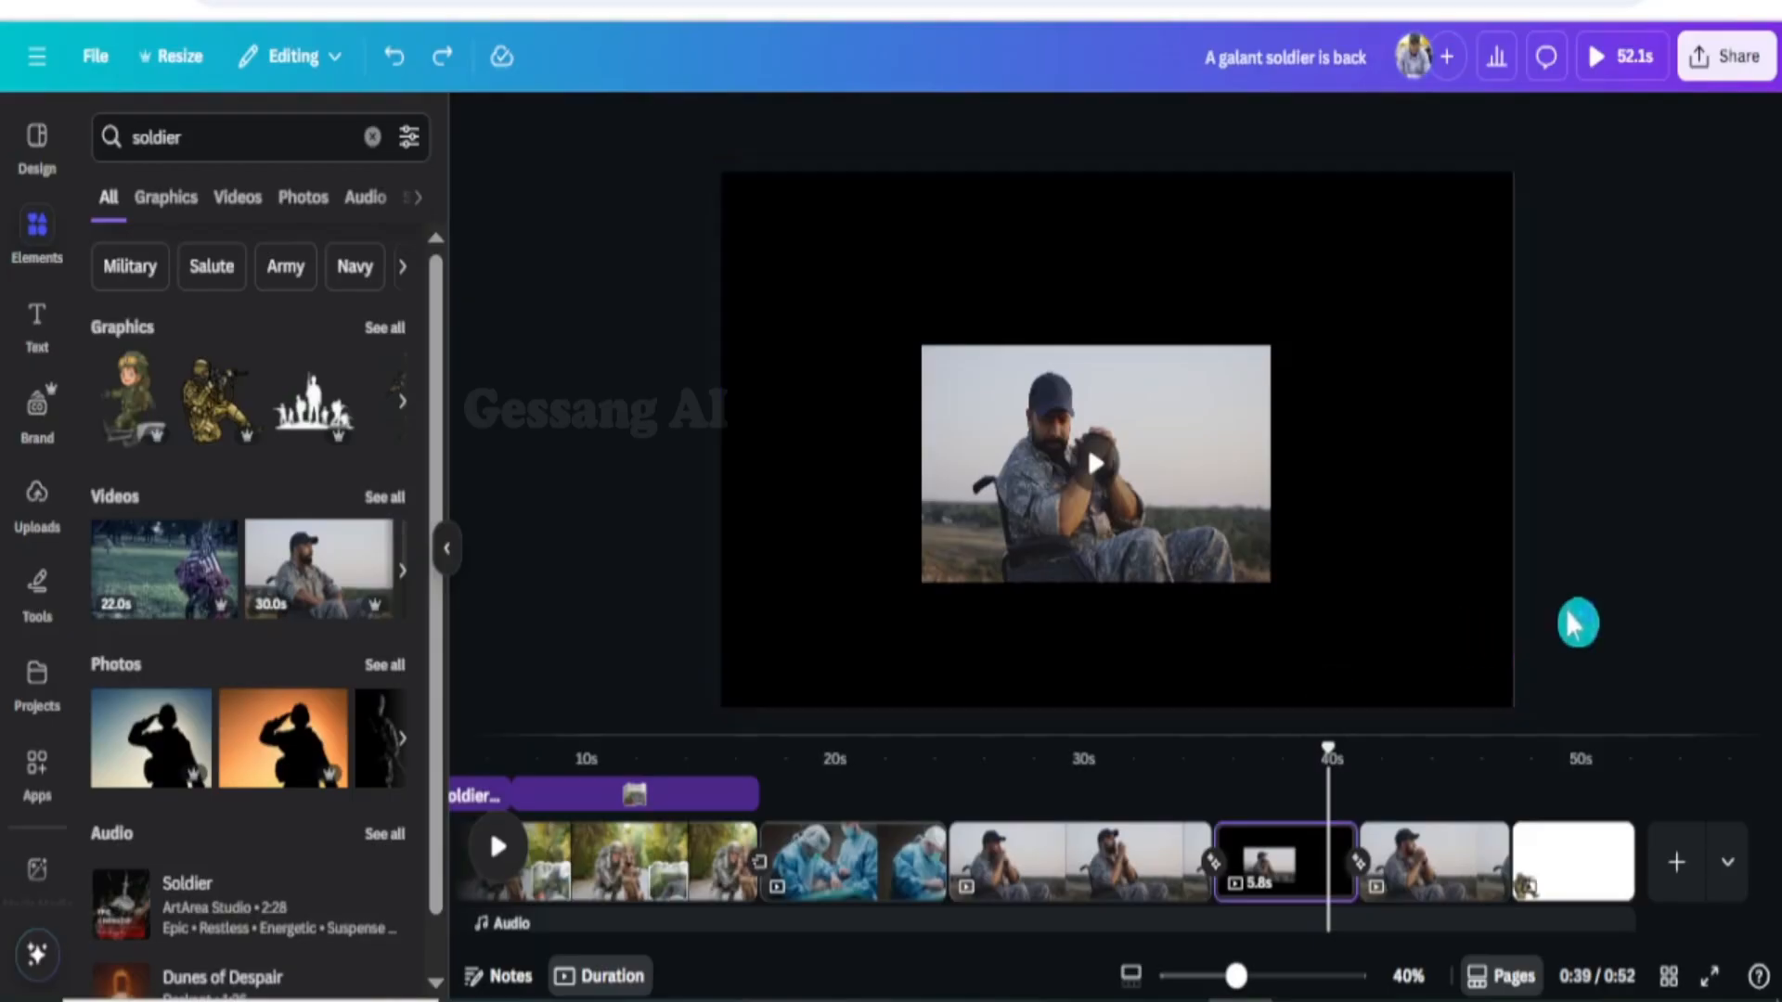
Collapse the soldier element search results to give the canvas and timeline the full width
click(448, 549)
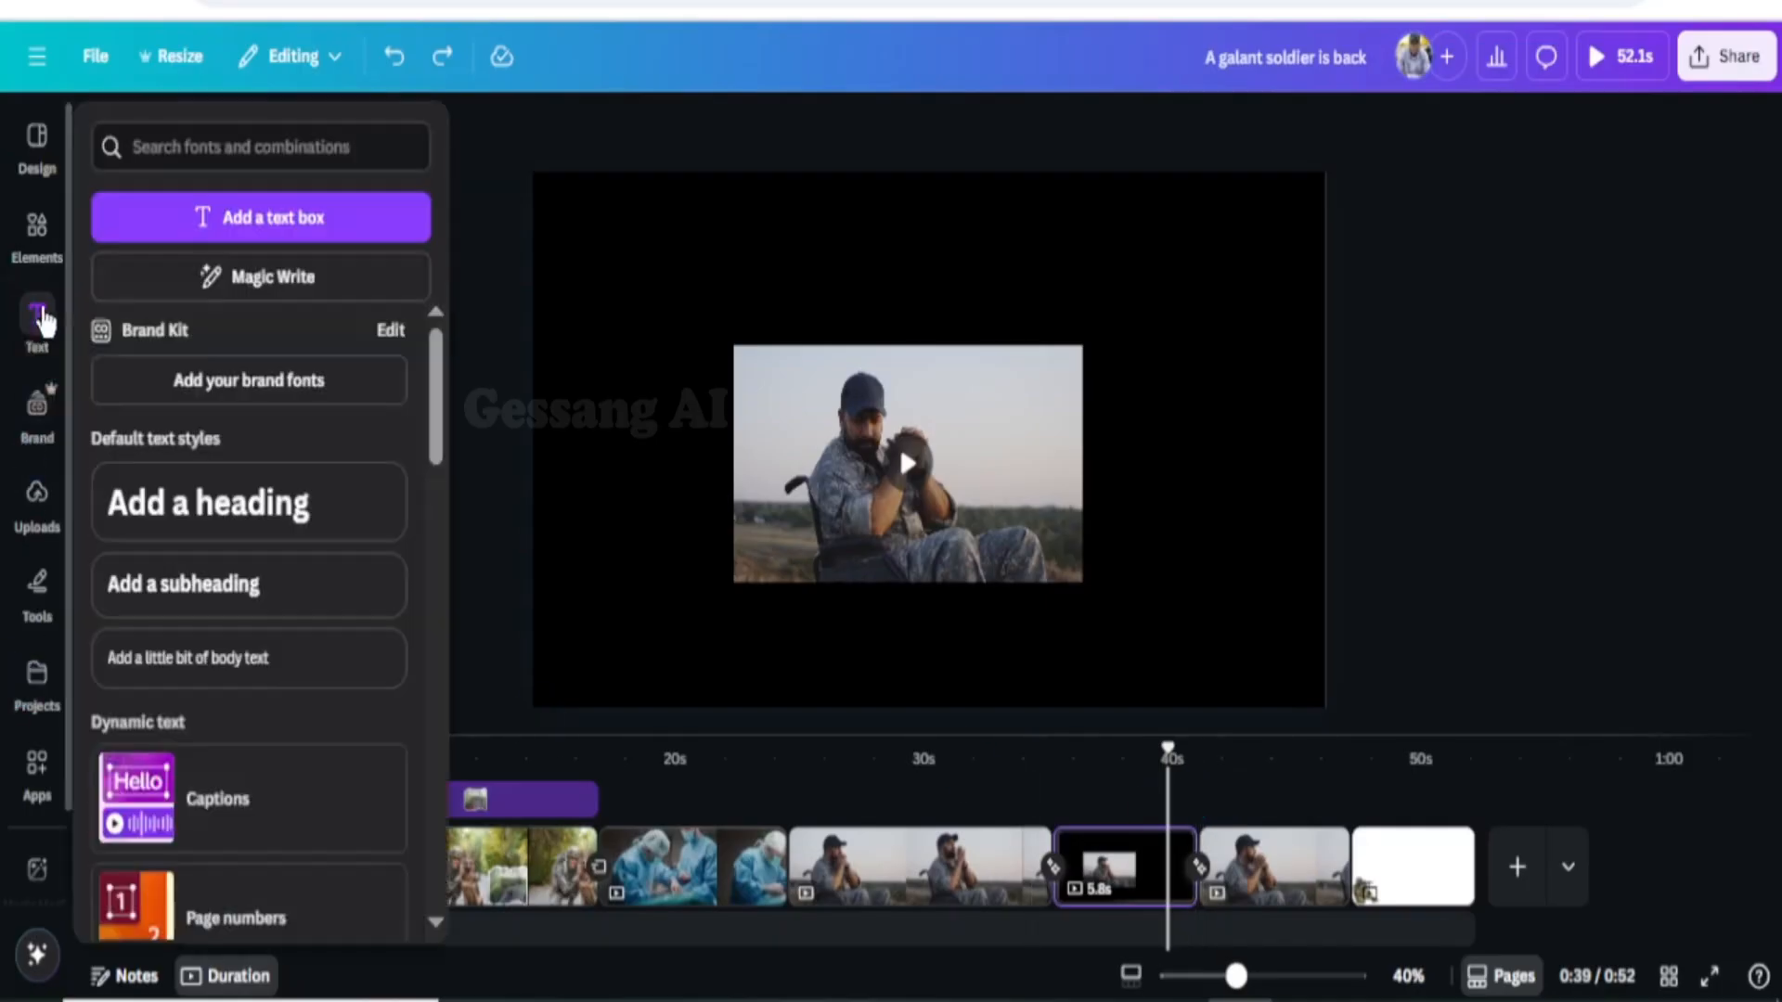
click(39, 237)
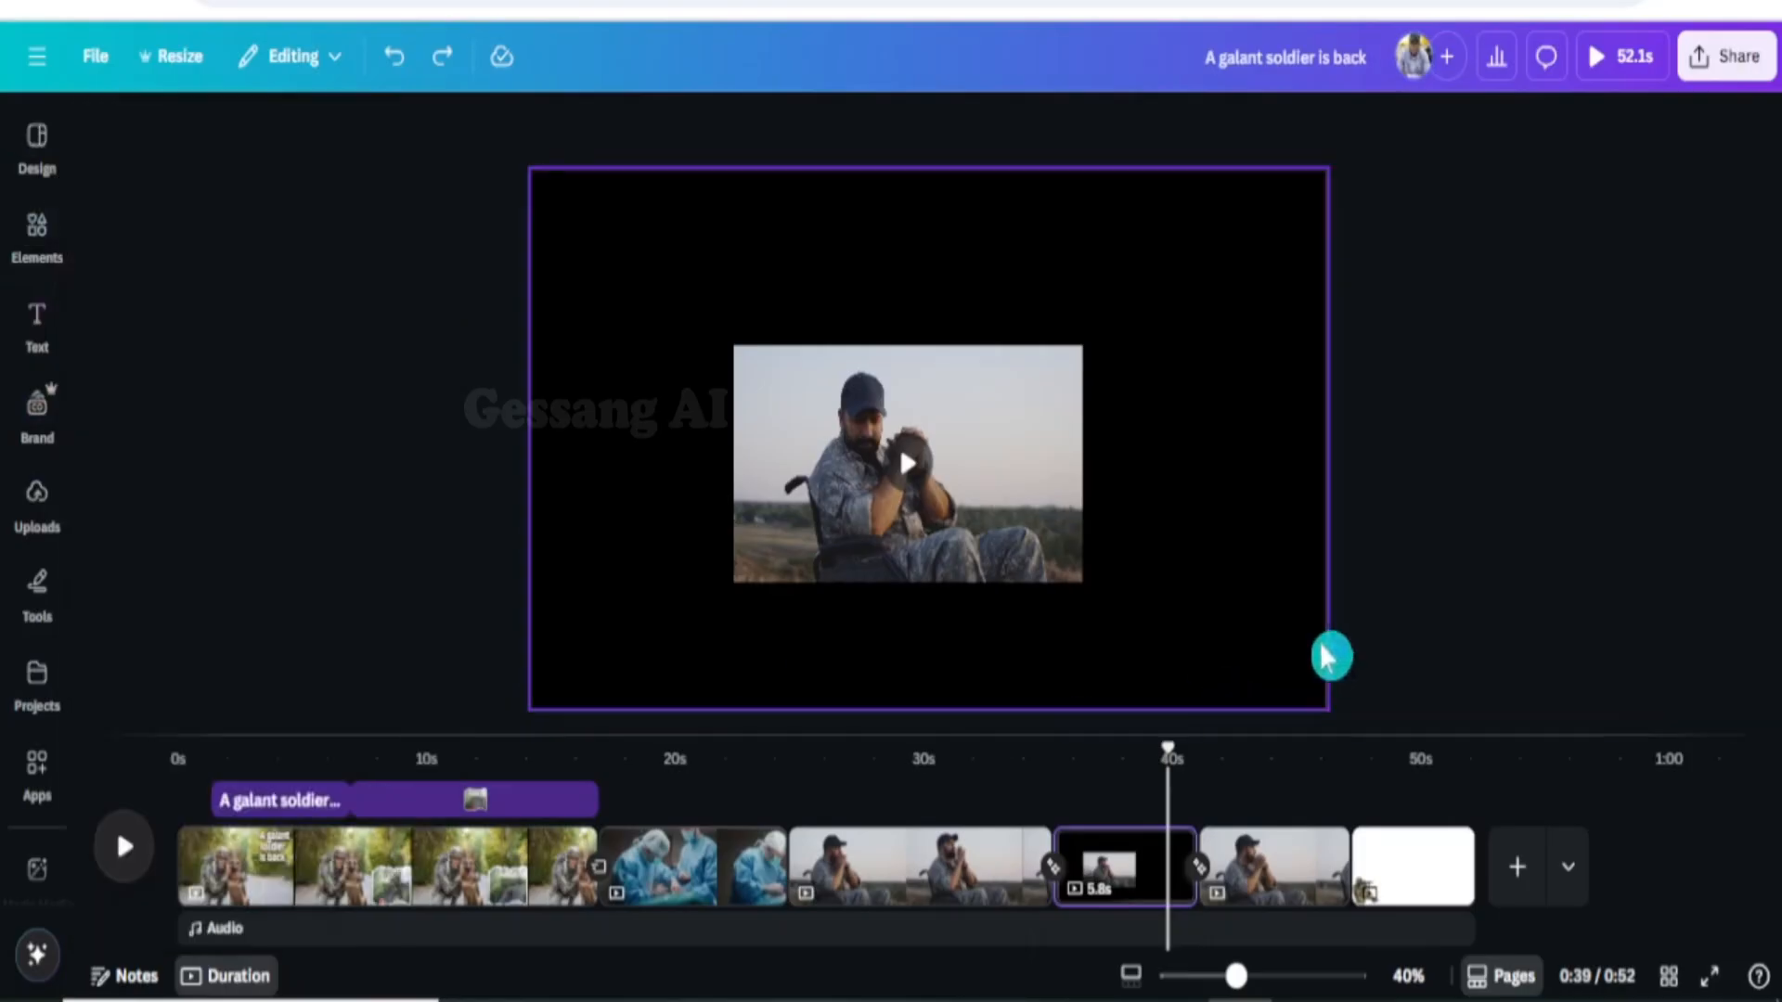